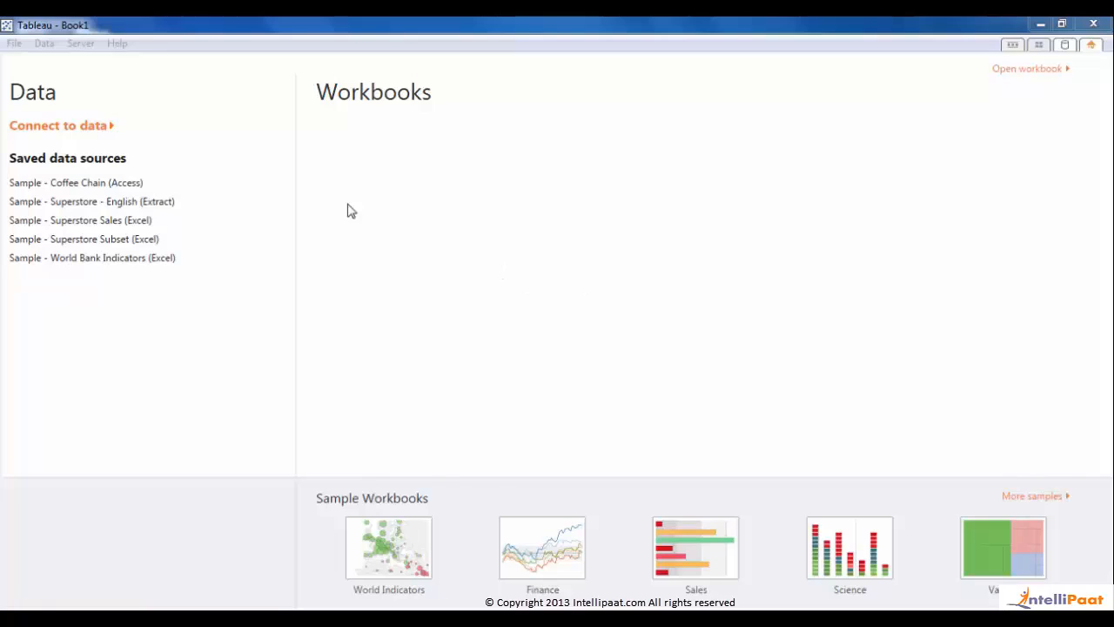
- Connect a new Microsoft Excel data source to the Sample - Superstore Sales (Excel) file
{"action": "left_click", "coordinate": [93, 127]}
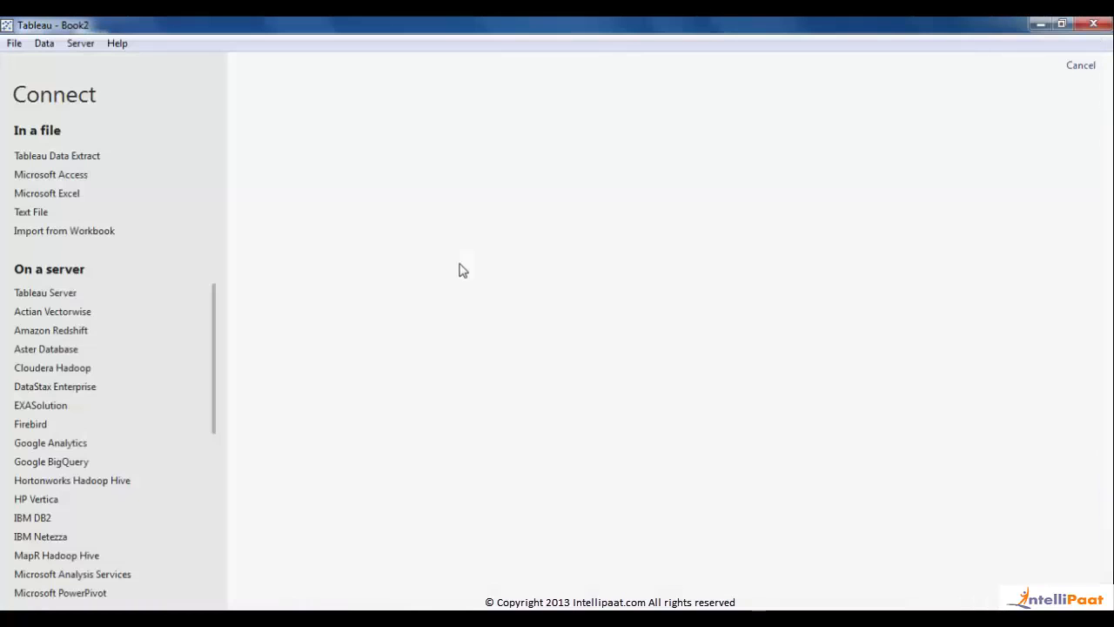
{"action": "left_click", "coordinate": [76, 196]}
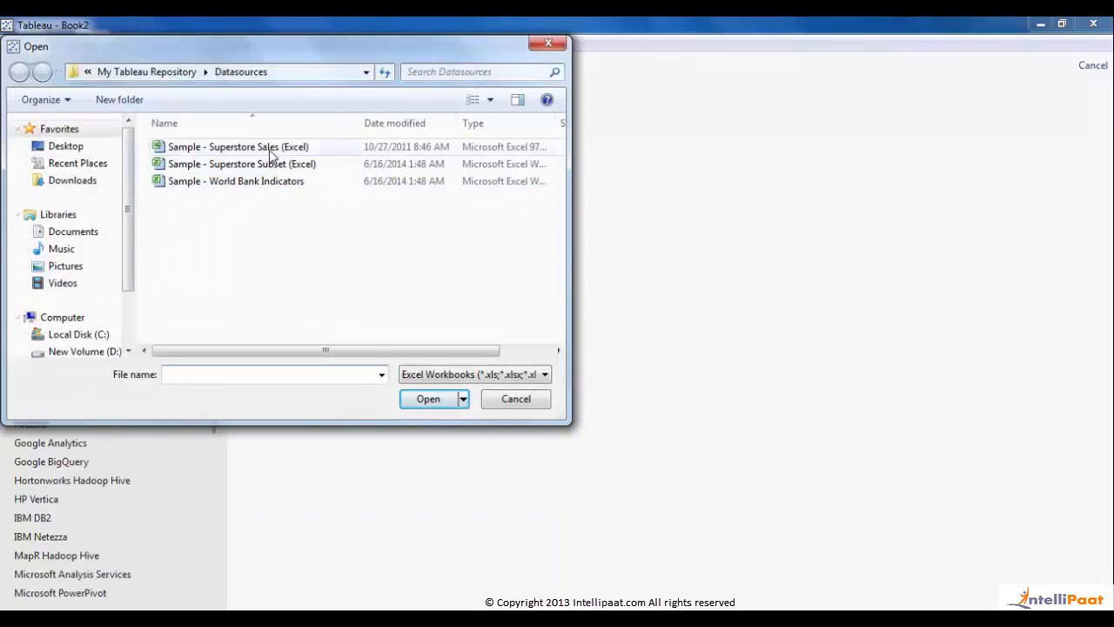
{"action": "double_click", "coordinate": [270, 150]}
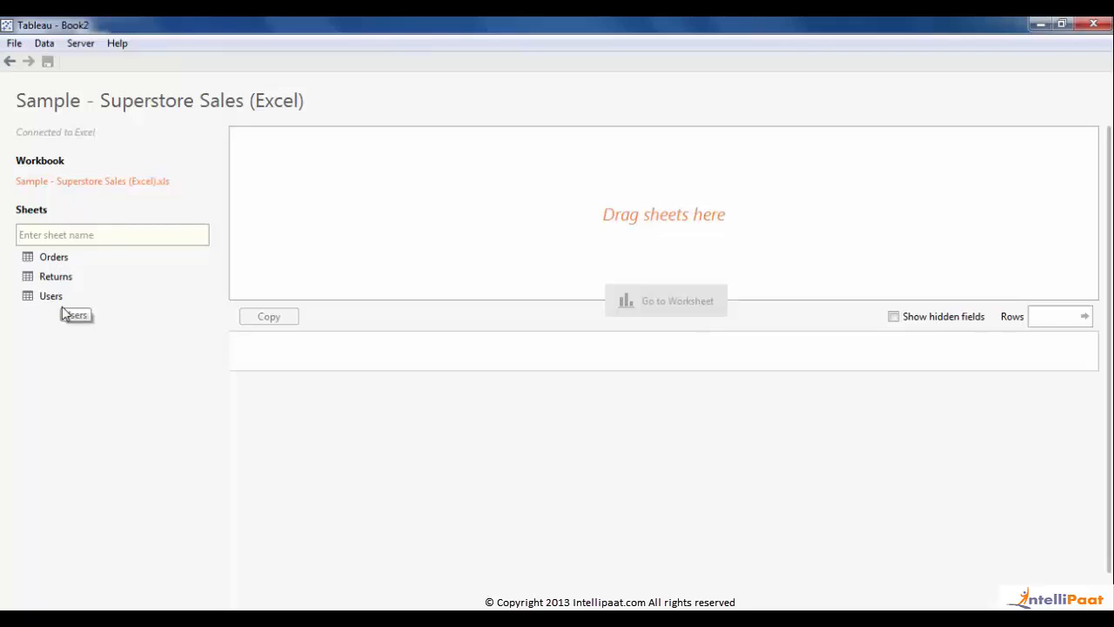
- Place the Orders sheet on the data source canvas and go to Sheet 1
{"action": "left_click_drag", "start_coordinate": [60, 266], "coordinate": [363, 233]}
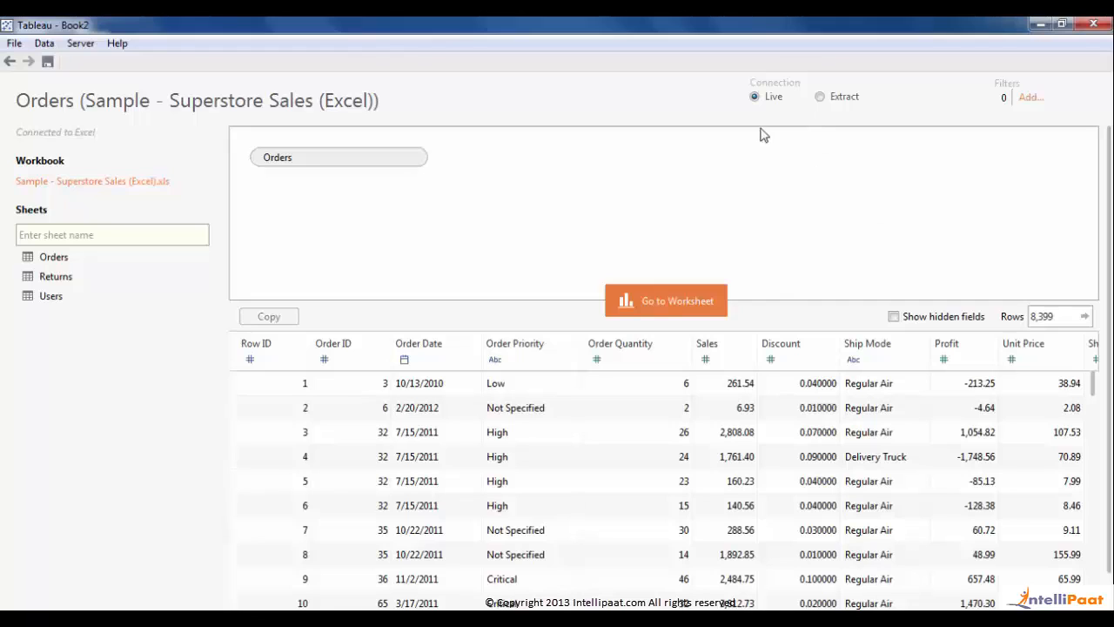
{"action": "left_click", "coordinate": [660, 306]}
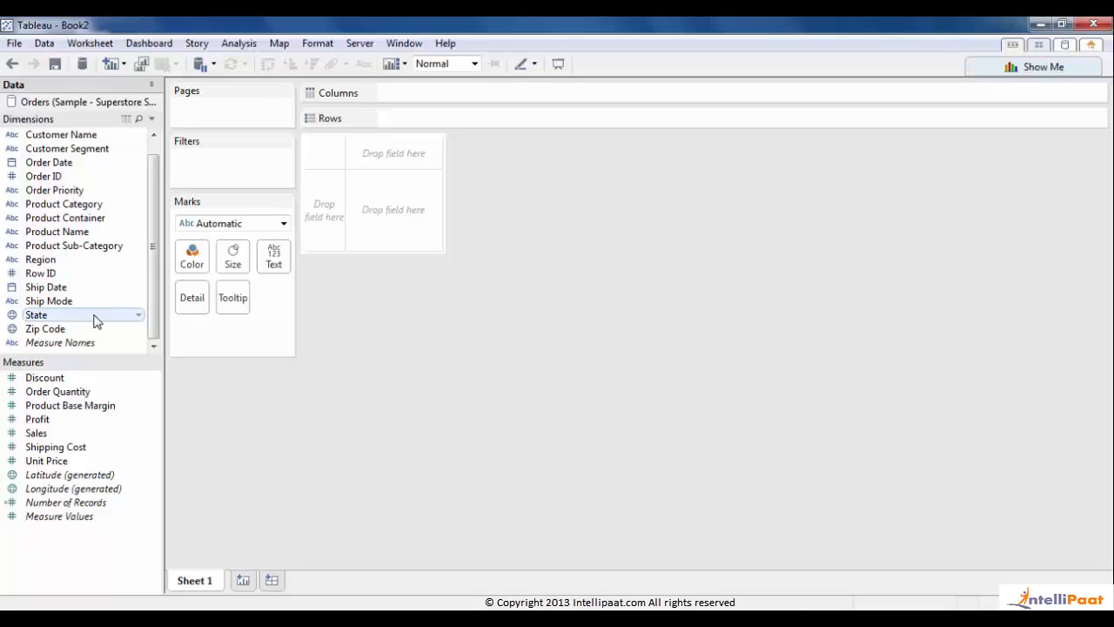
- Drag State into the view to map the 48 states
{"action": "left_click_drag", "start_coordinate": [95, 320], "coordinate": [653, 334]}
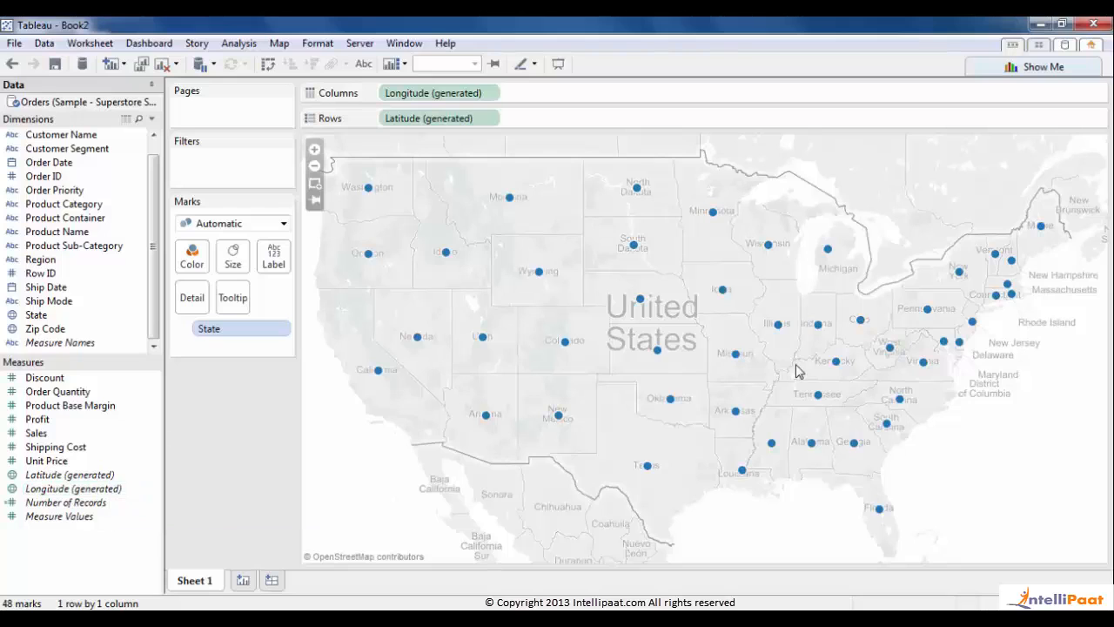
- Set the Map Options background style to Normal
{"action": "left_click", "coordinate": [270, 44]}
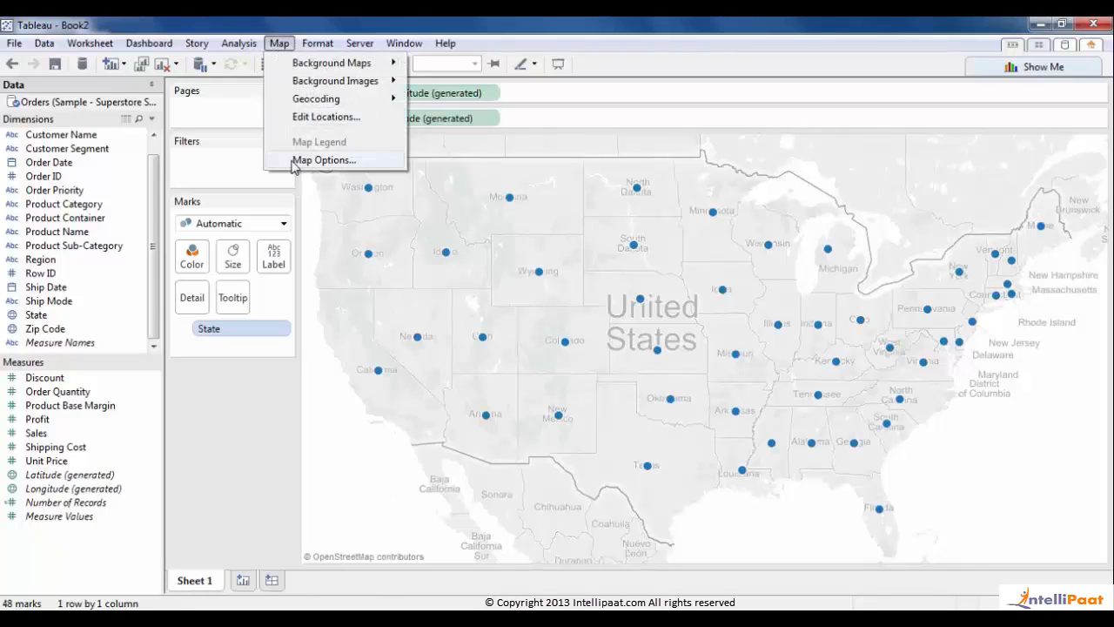
{"action": "left_click", "coordinate": [324, 160]}
{"action": "left_click", "coordinate": [116, 131]}
{"action": "left_click", "coordinate": [110, 146]}
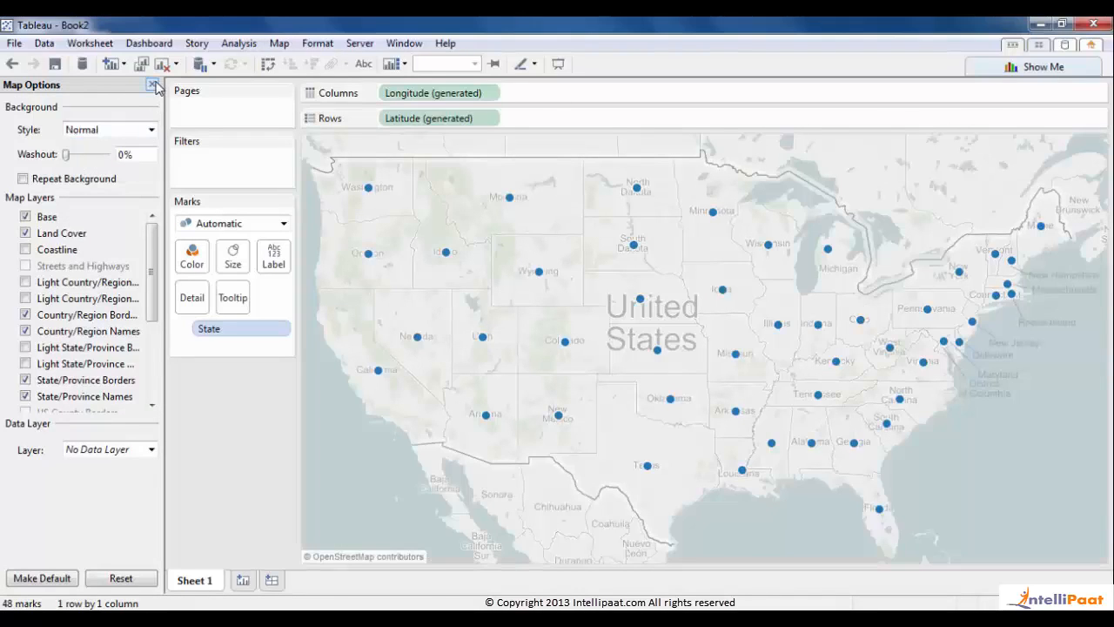
{"action": "left_click", "coordinate": [153, 84]}
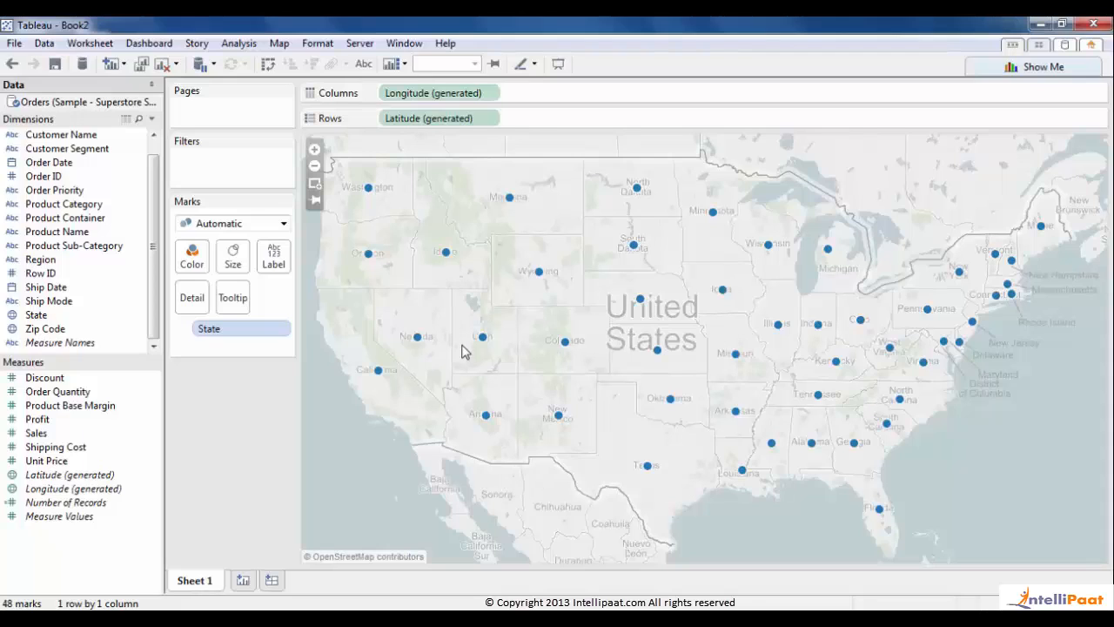
- Make the state marks pies coloured by Customer Segment and sized by SUM(Sales)
{"action": "left_click", "coordinate": [283, 224]}
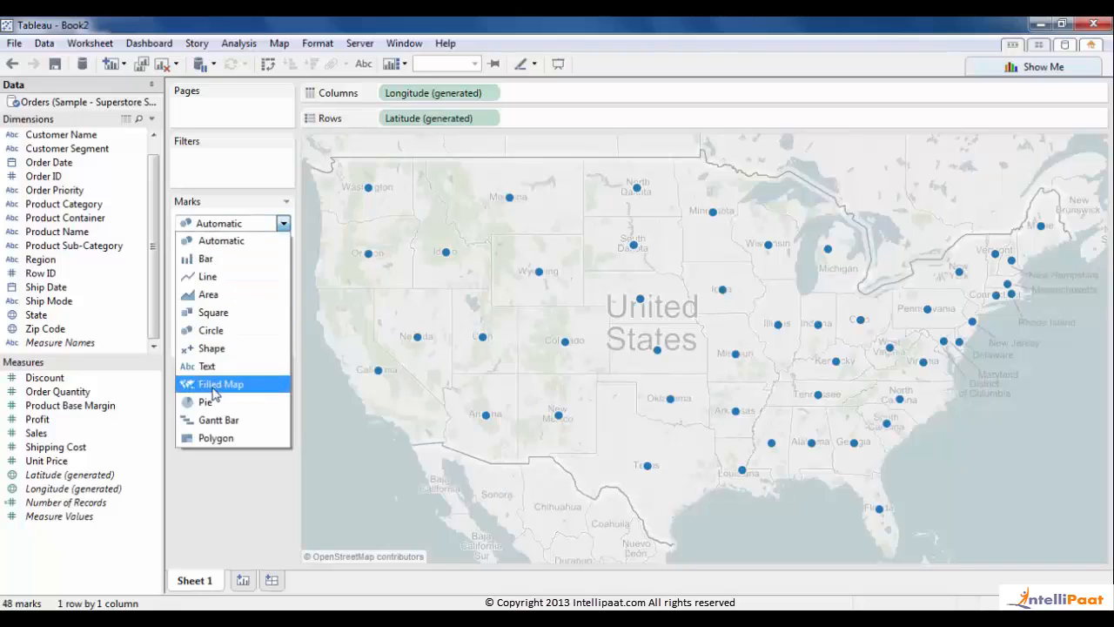
{"action": "left_click", "coordinate": [207, 401]}
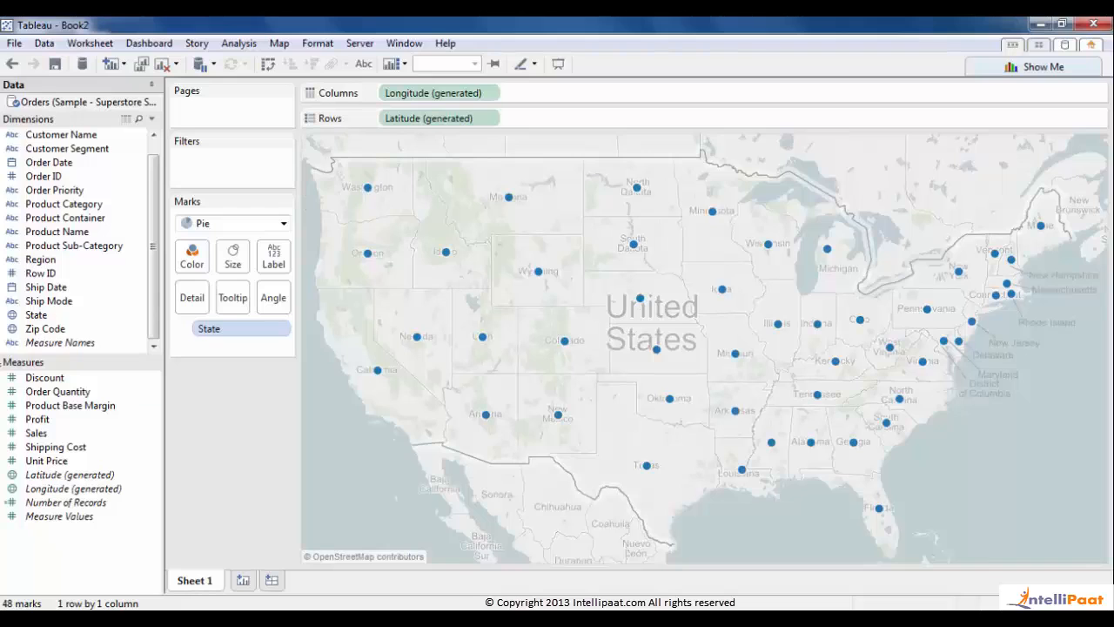
{"action": "left_click_drag", "start_coordinate": [81, 155], "coordinate": [192, 267]}
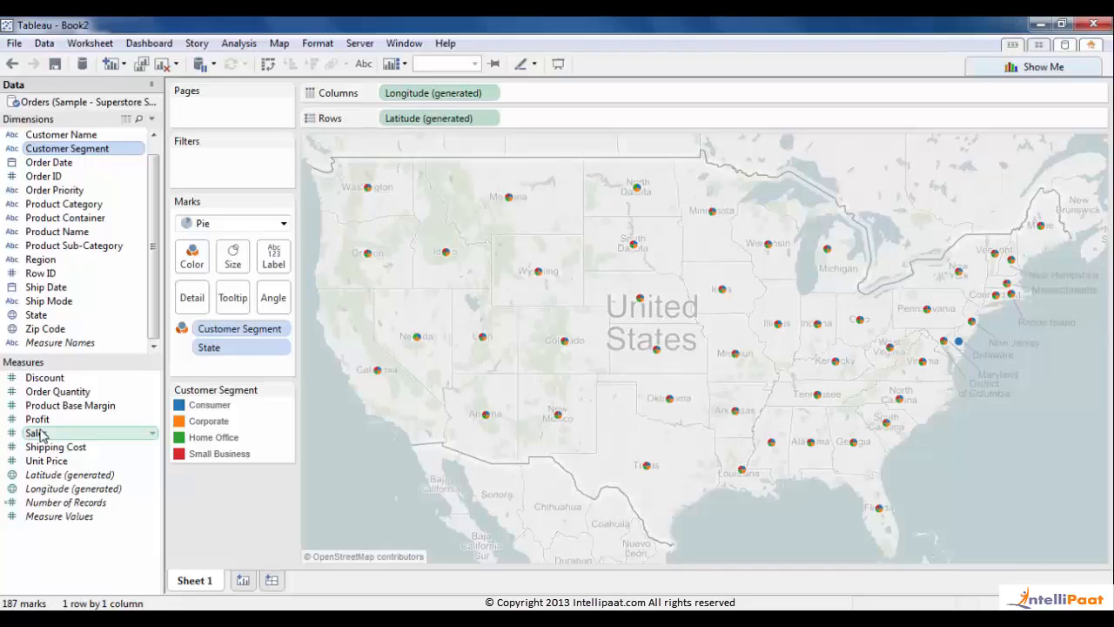
{"action": "left_click_drag", "start_coordinate": [39, 435], "coordinate": [229, 263]}
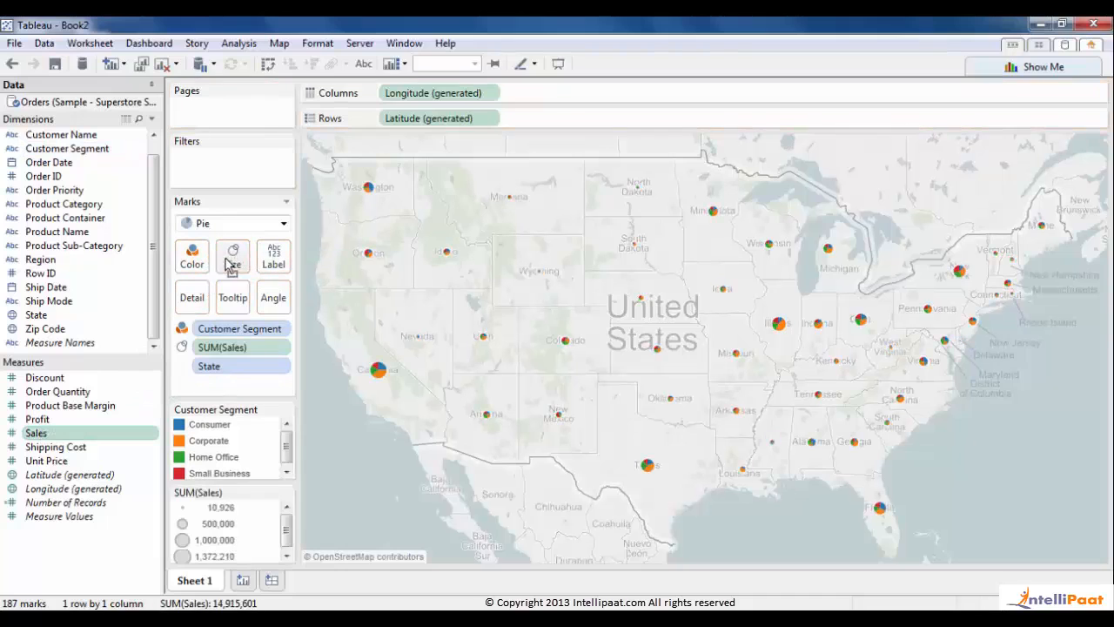
- Drive the pie slice angles with SUM(Sales)
{"action": "left_click_drag", "start_coordinate": [59, 434], "coordinate": [278, 296]}
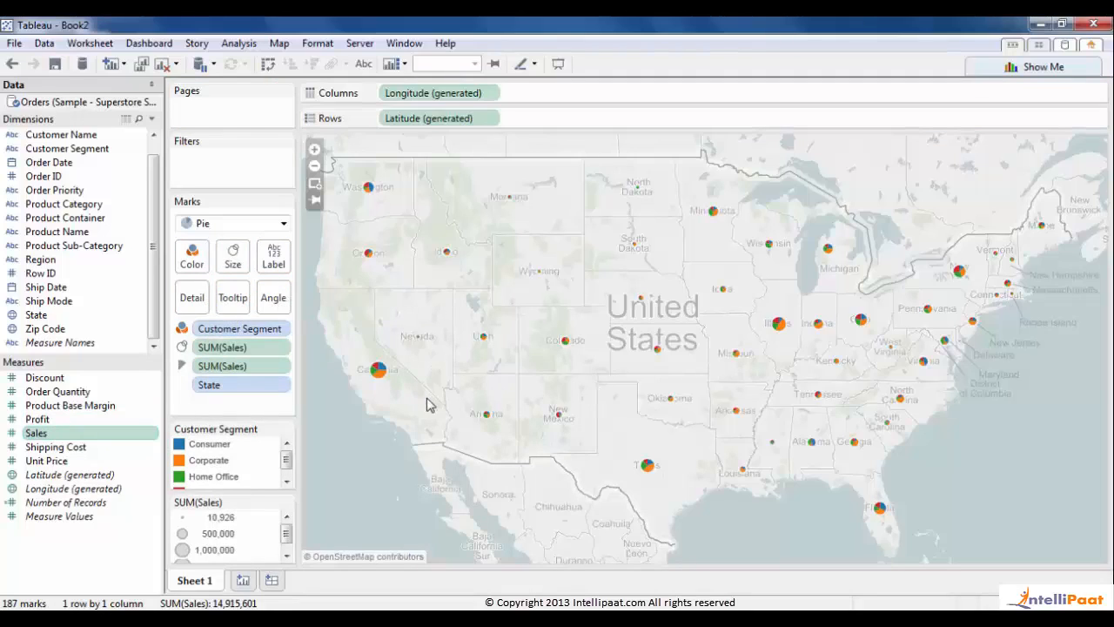
{"action": "mouse_move", "coordinate": [380, 383]}
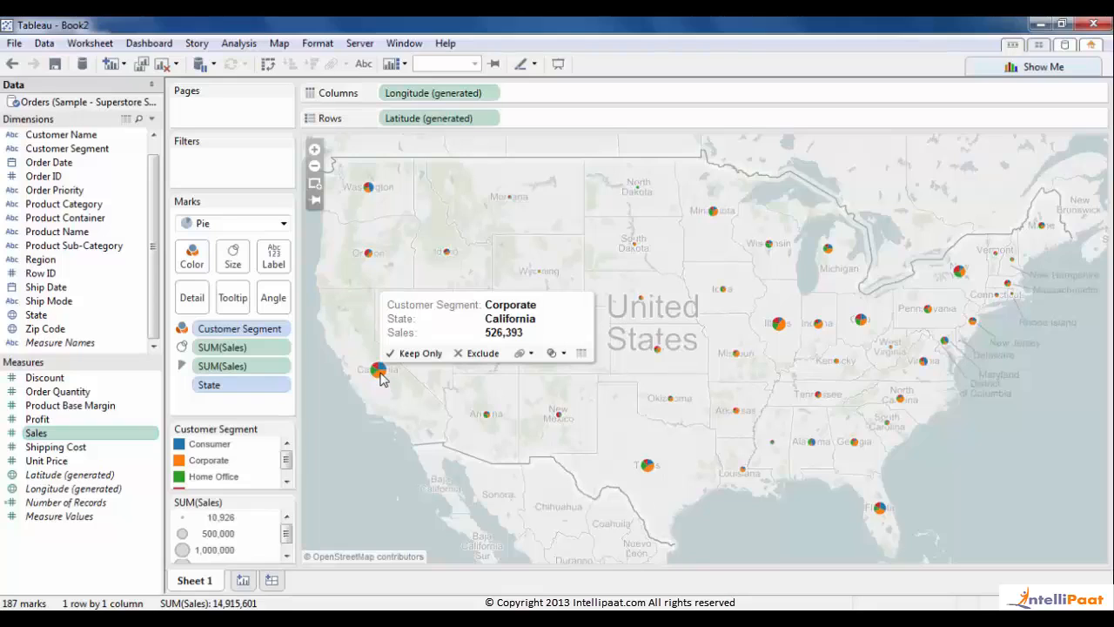
- Give the pie marks 85% opacity and a grey border colour
{"action": "left_click", "coordinate": [192, 257]}
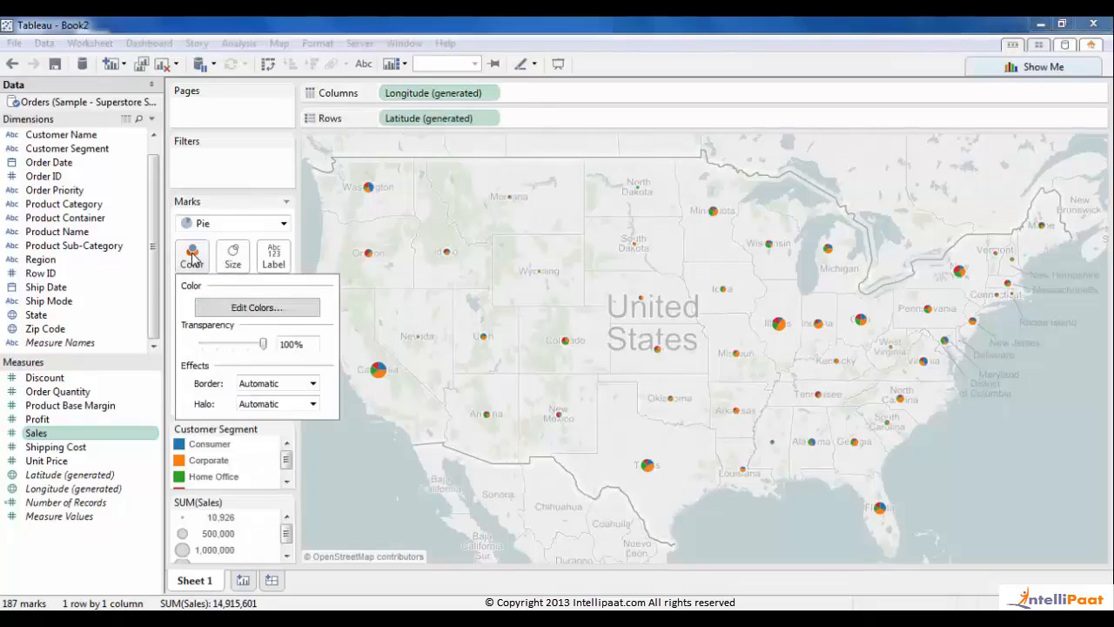
{"action": "left_click_drag", "start_coordinate": [261, 345], "coordinate": [250, 353]}
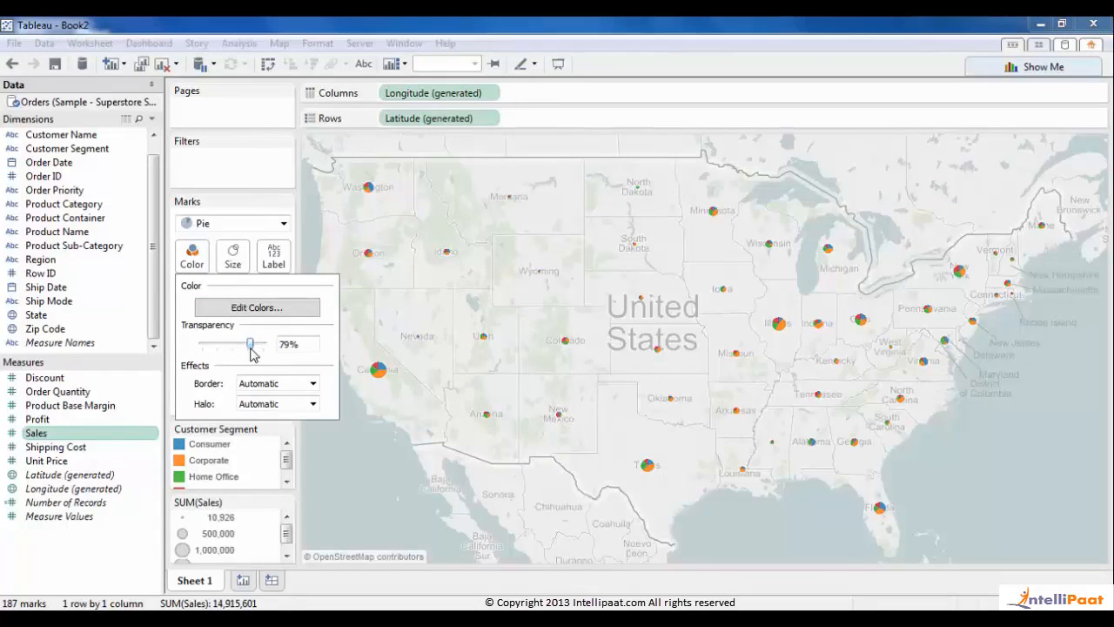
{"action": "left_click", "coordinate": [282, 384]}
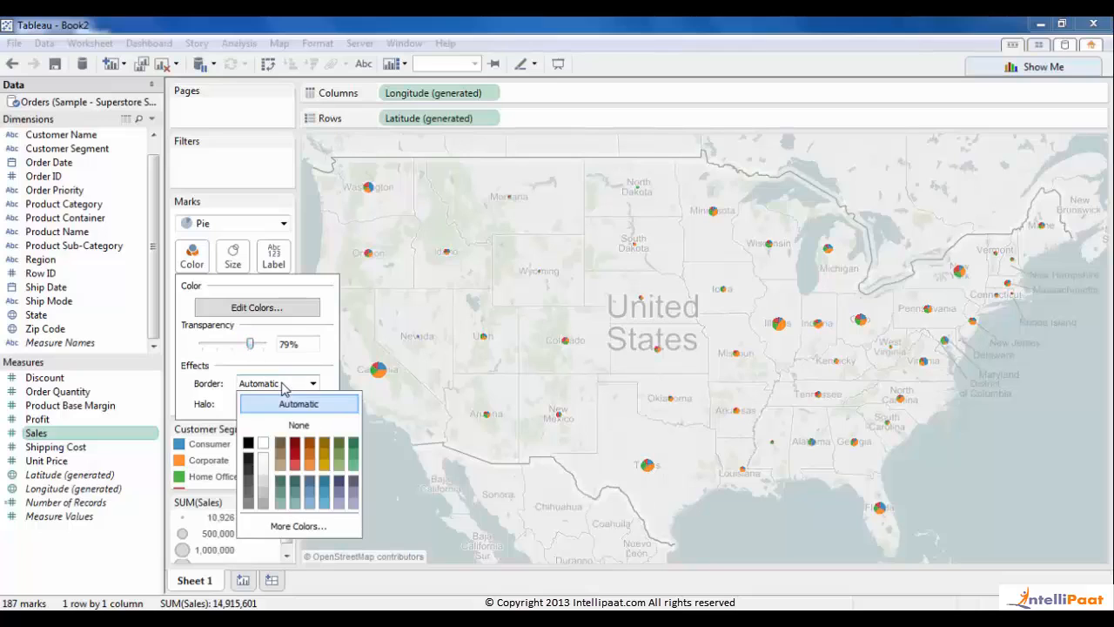
{"action": "left_click", "coordinate": [249, 461]}
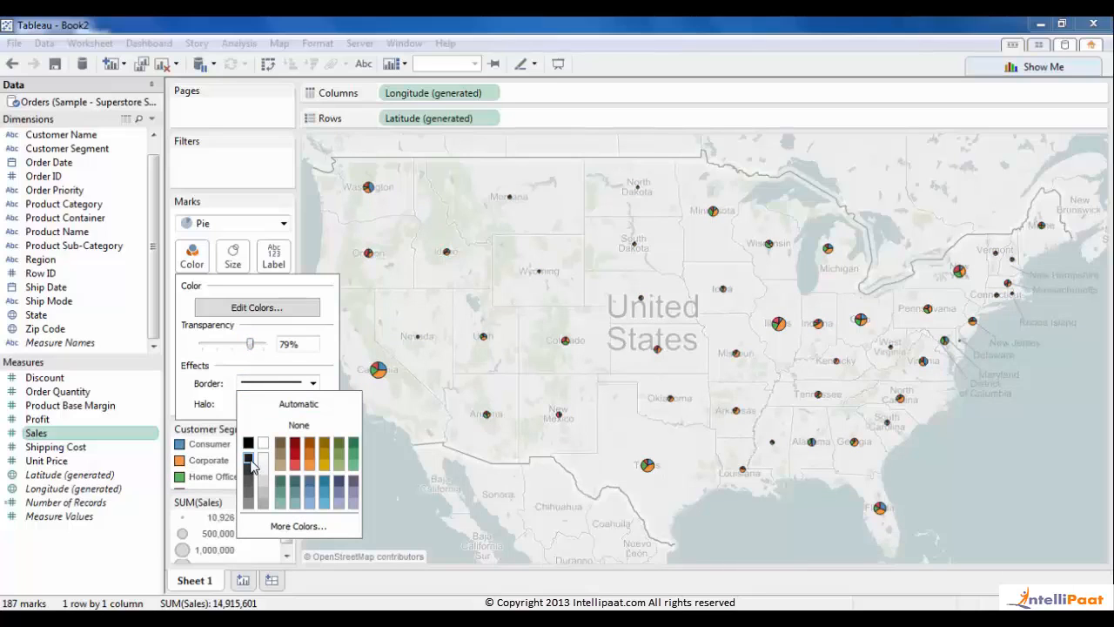
{"action": "left_click", "coordinate": [249, 485]}
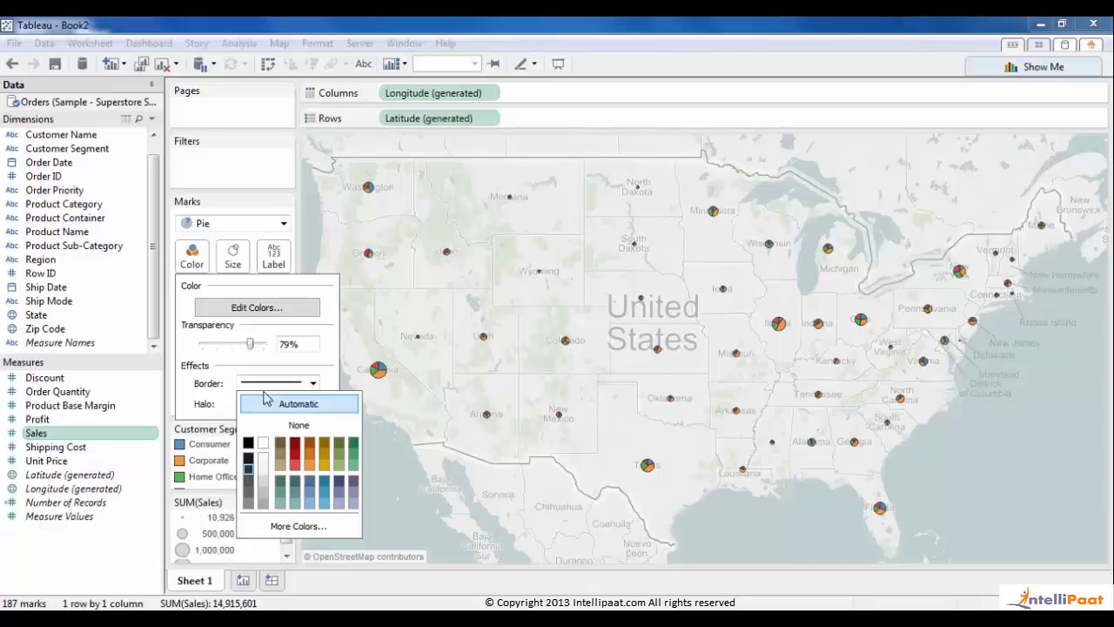
{"action": "left_click_drag", "start_coordinate": [253, 349], "coordinate": [255, 346]}
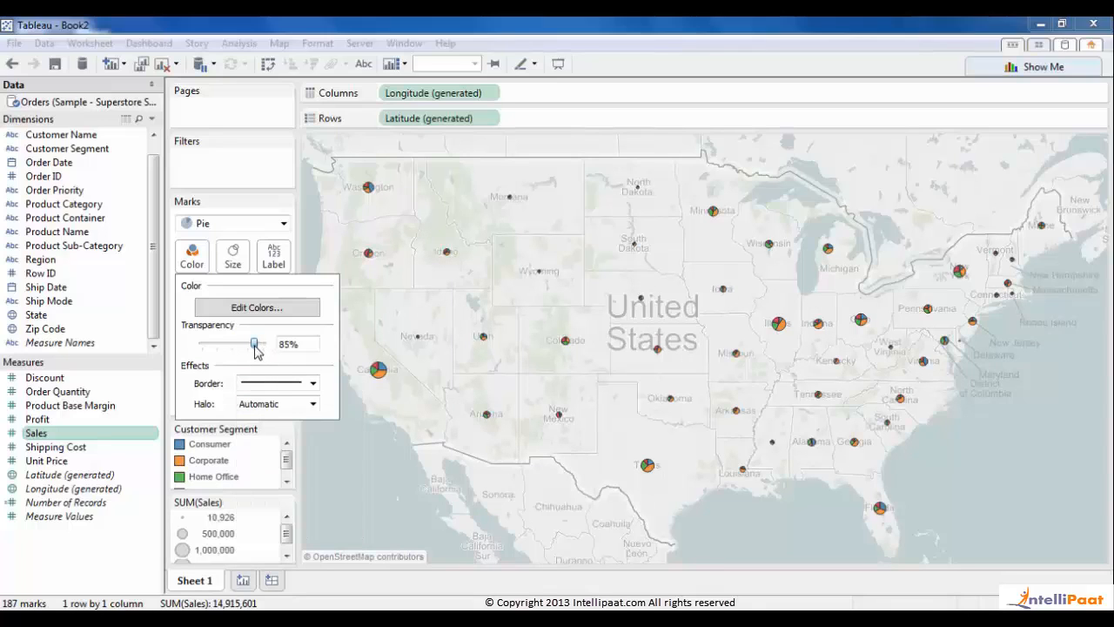
{"action": "left_click", "coordinate": [460, 391]}
- Enlarge all the pies on the map with the Size slider
{"action": "left_click", "coordinate": [233, 255]}
{"action": "left_click_drag", "start_coordinate": [262, 292], "coordinate": [299, 298]}
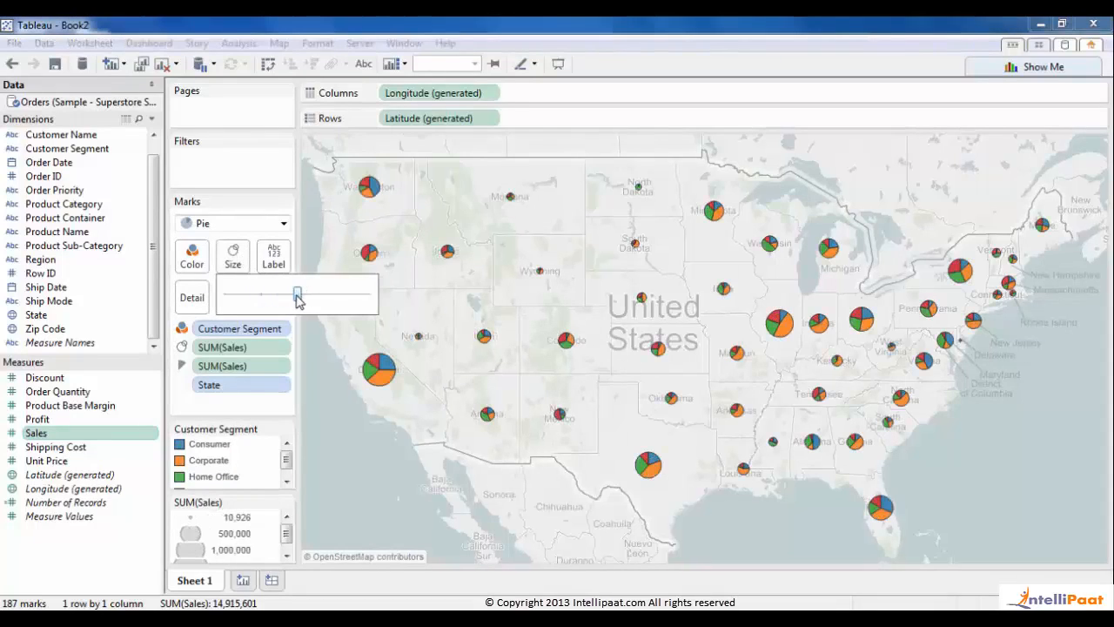
{"action": "left_click", "coordinate": [487, 394]}
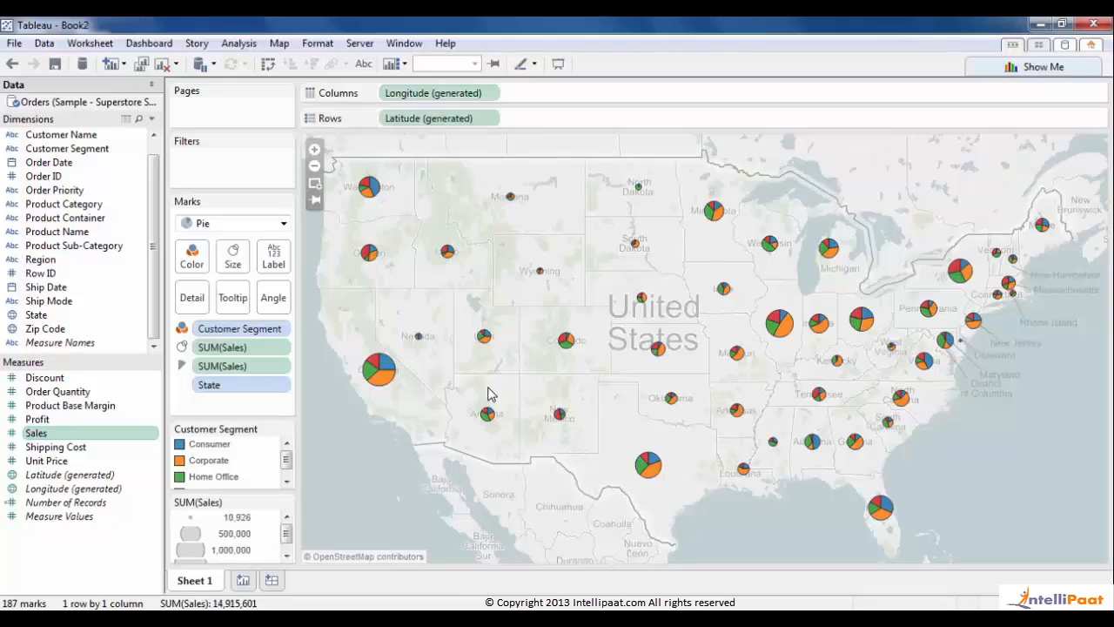
- On new Sheet 2, bar SUM(Sales) by Product Sub-Category, sorted descending, coloured by Product Category
{"action": "left_click", "coordinate": [243, 581]}
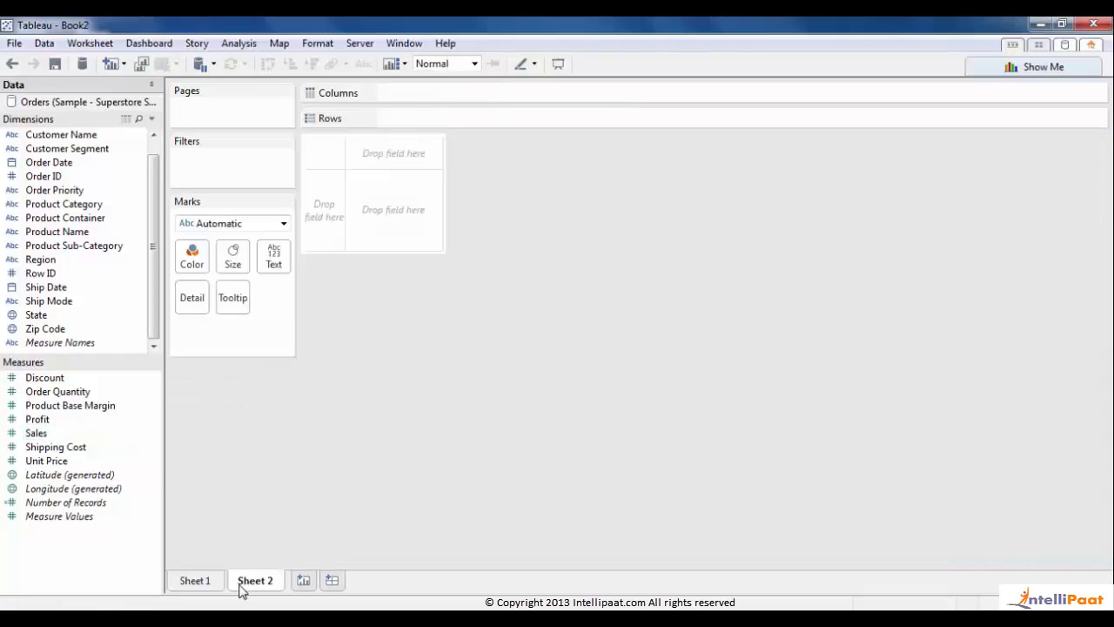
{"action": "double_click", "coordinate": [111, 250]}
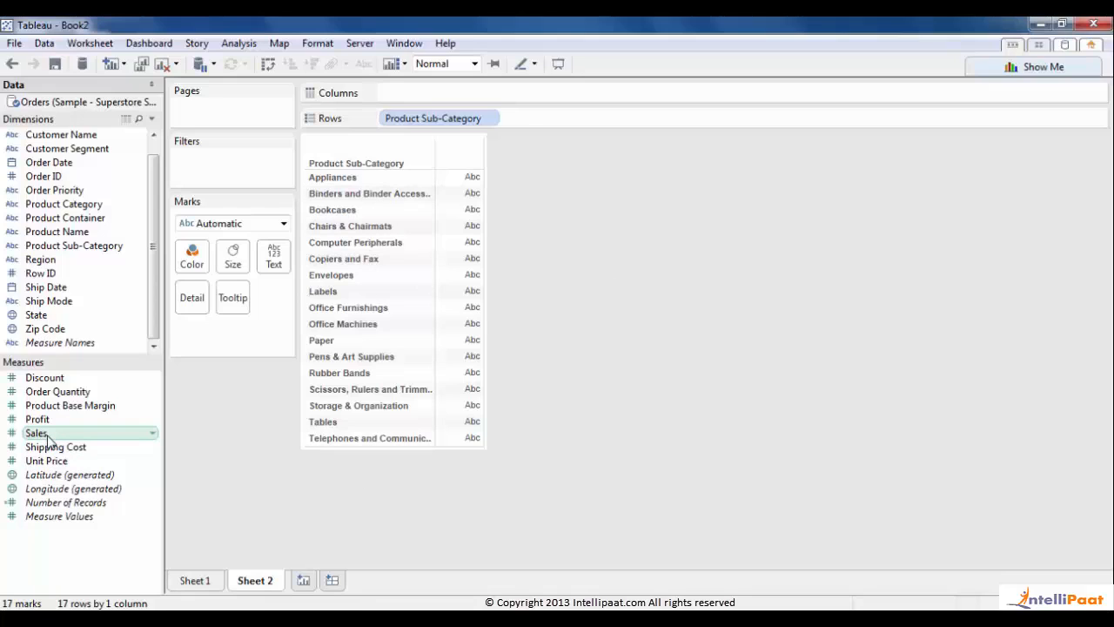
{"action": "left_click_drag", "start_coordinate": [48, 442], "coordinate": [488, 100]}
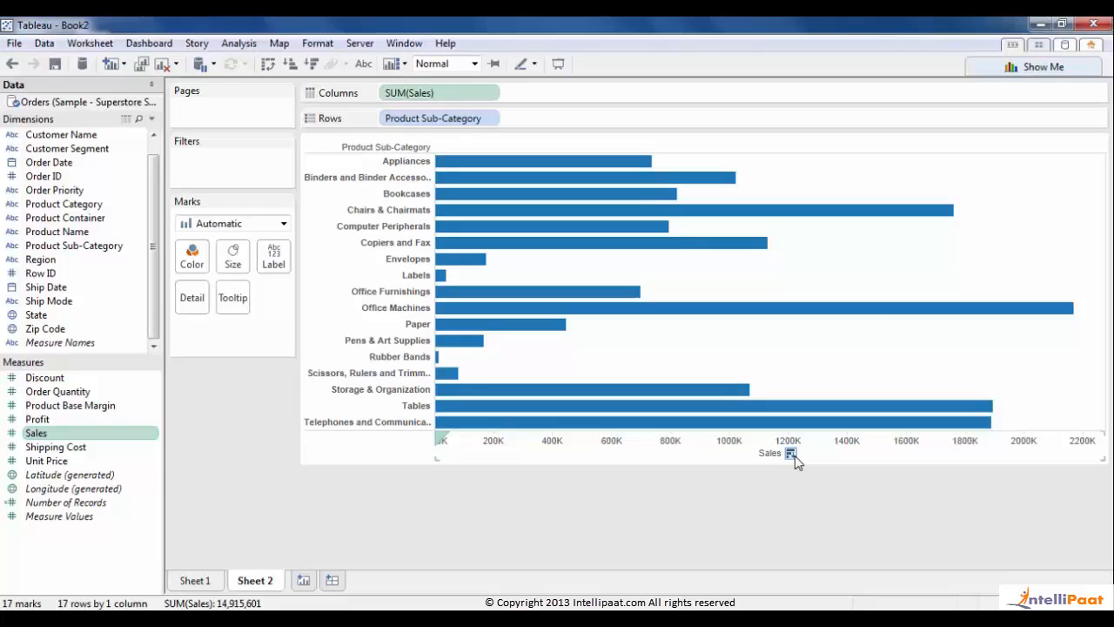
{"action": "left_click", "coordinate": [791, 453]}
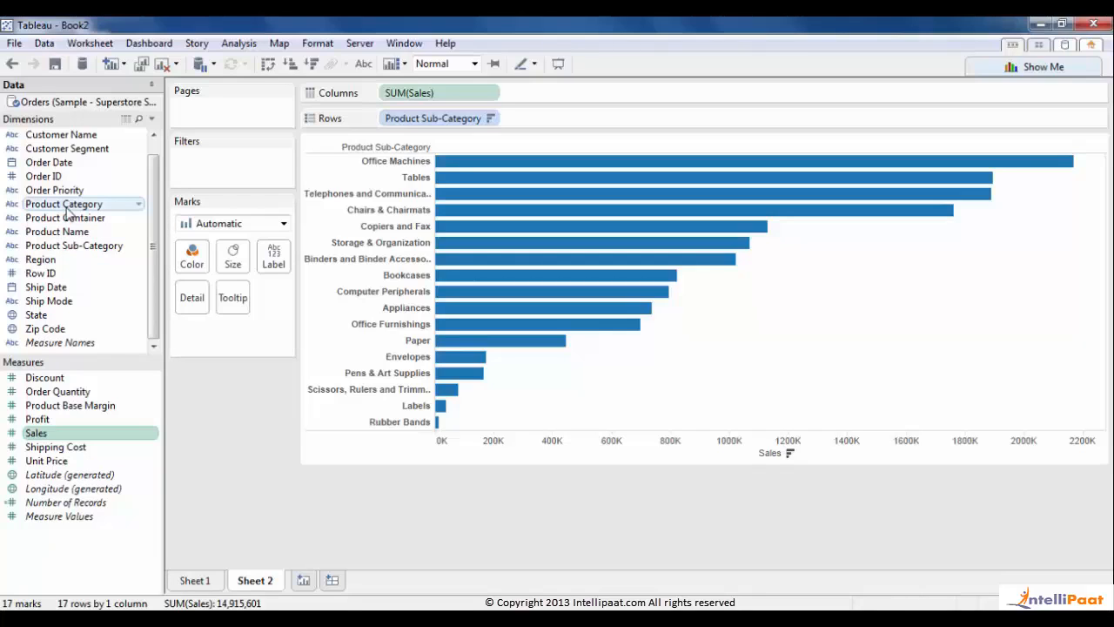
{"action": "left_click_drag", "start_coordinate": [67, 212], "coordinate": [192, 267]}
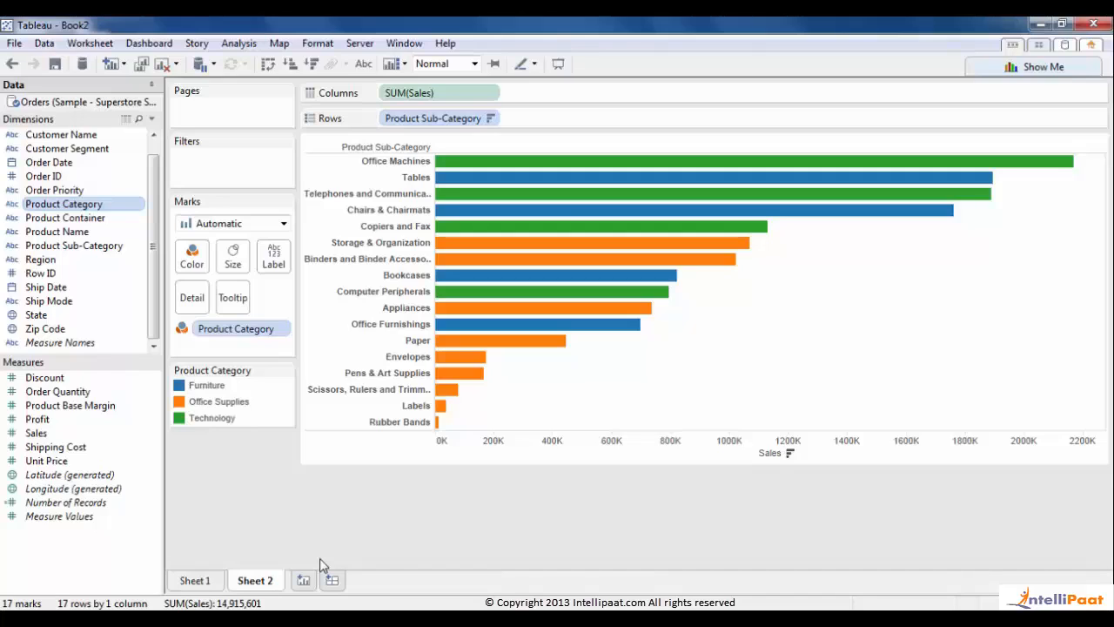
- On new Sheet 3, line-chart SUM(Sales) by YEAR(Order Date), then drill down to quarters
{"action": "left_click", "coordinate": [302, 581]}
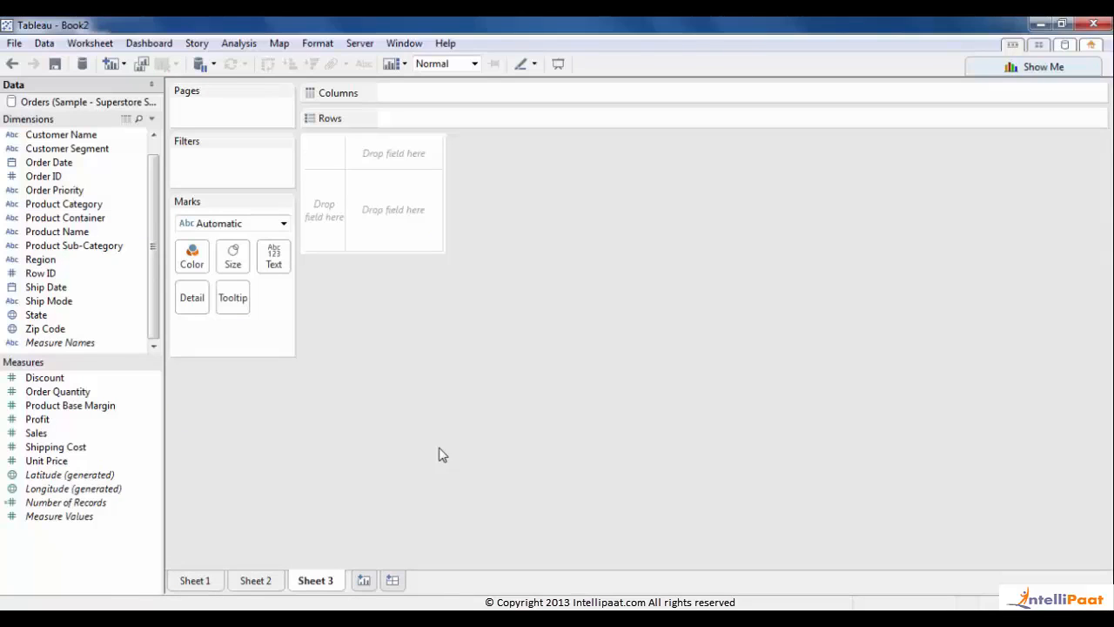
{"action": "double_click", "coordinate": [52, 162]}
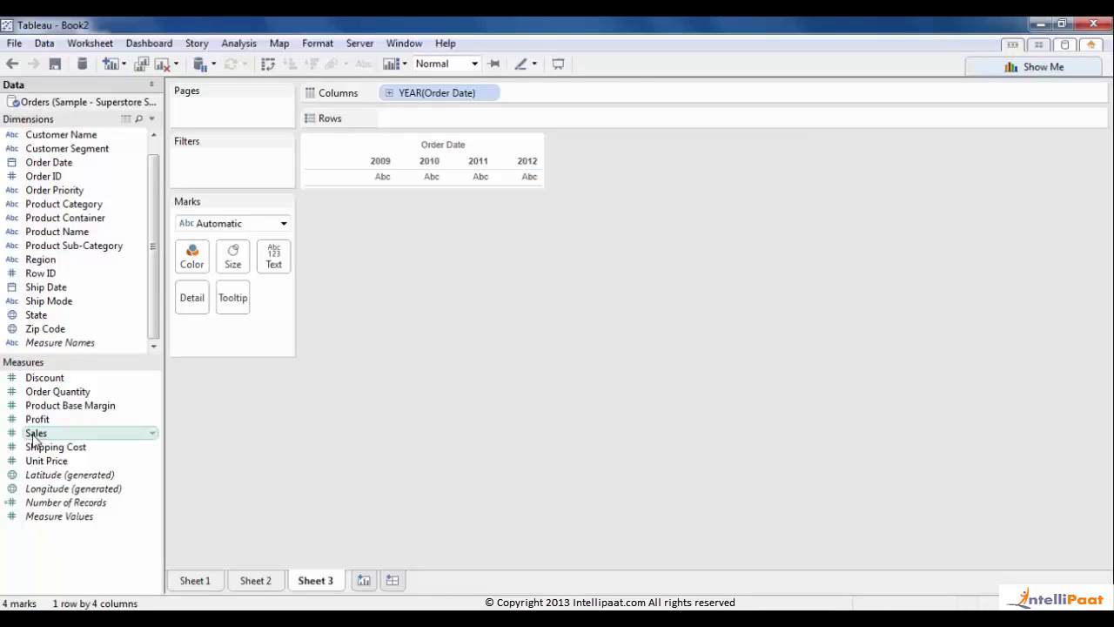
{"action": "left_click_drag", "start_coordinate": [35, 439], "coordinate": [409, 123]}
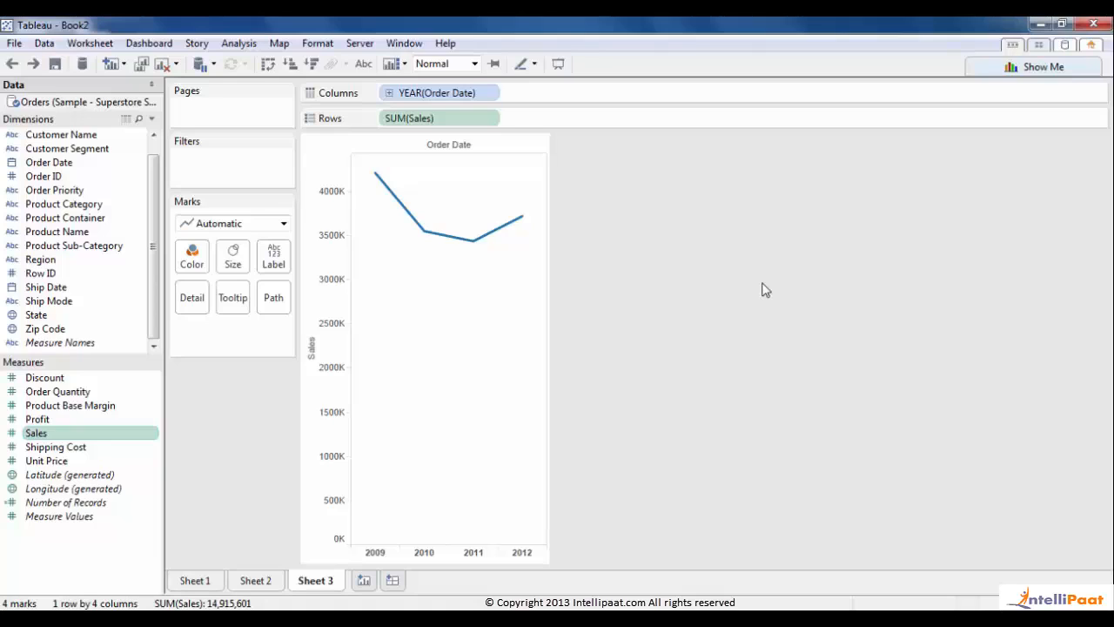
{"action": "left_click", "coordinate": [389, 94]}
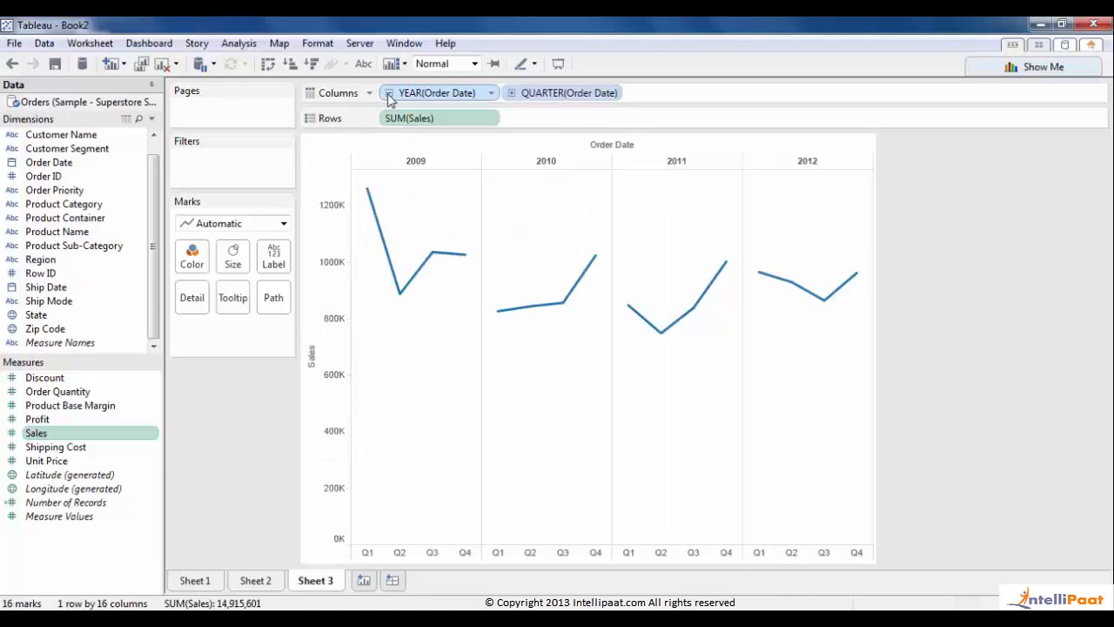
- Drill down to months and remove the QUARTER and YEAR pills from Columns
{"action": "left_click", "coordinate": [512, 93]}
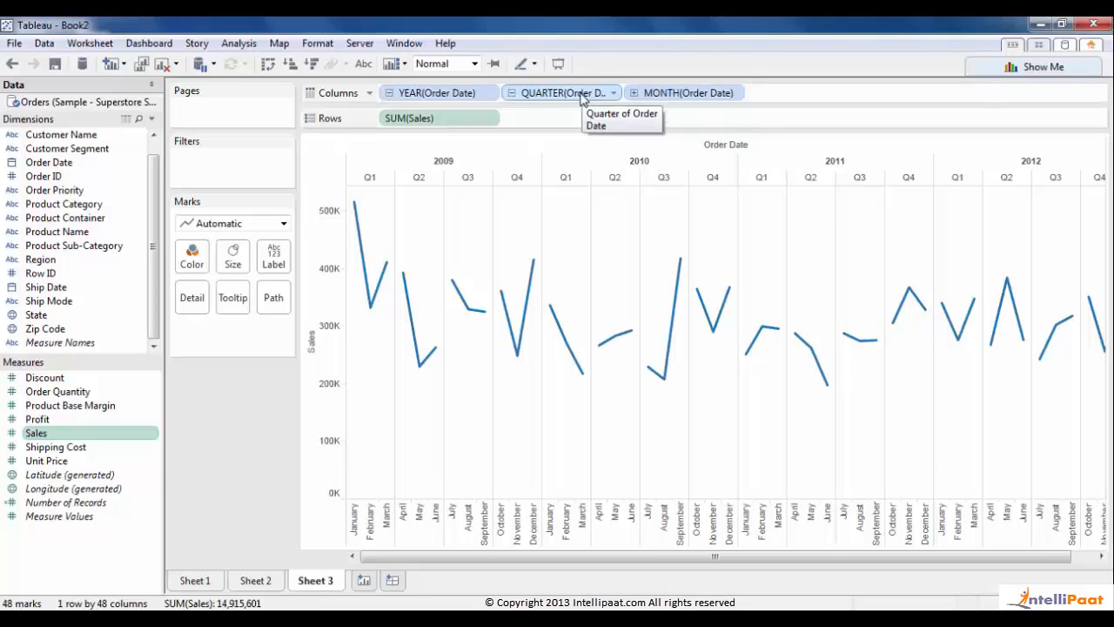
{"action": "left_click_drag", "start_coordinate": [580, 94], "coordinate": [272, 409]}
{"action": "left_click_drag", "start_coordinate": [413, 97], "coordinate": [245, 407]}
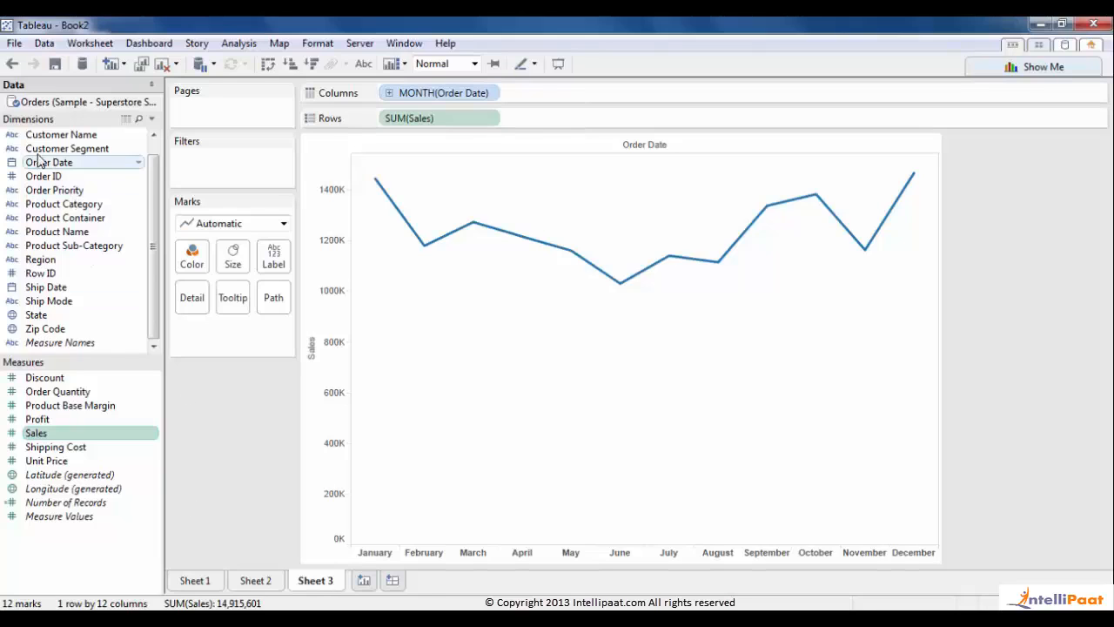
- Colour the monthly sales line by YEAR(Order Date), then try highlighting the 2012 and 2011 lines from the legend
{"action": "left_click_drag", "start_coordinate": [41, 165], "coordinate": [193, 266]}
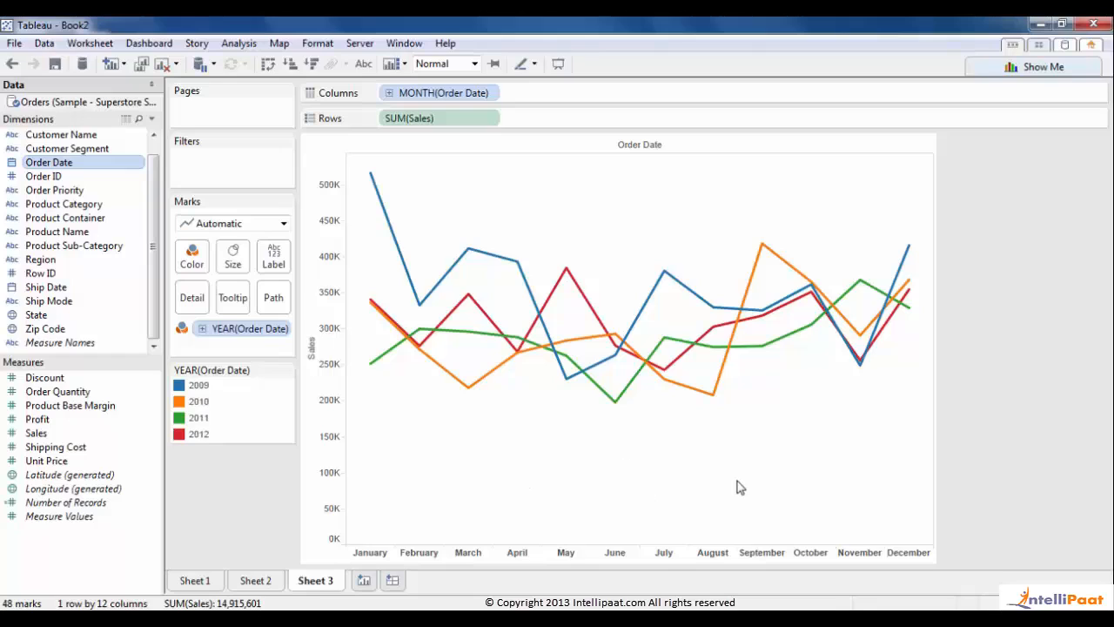
{"action": "left_click", "coordinate": [198, 435]}
{"action": "left_click", "coordinate": [190, 423]}
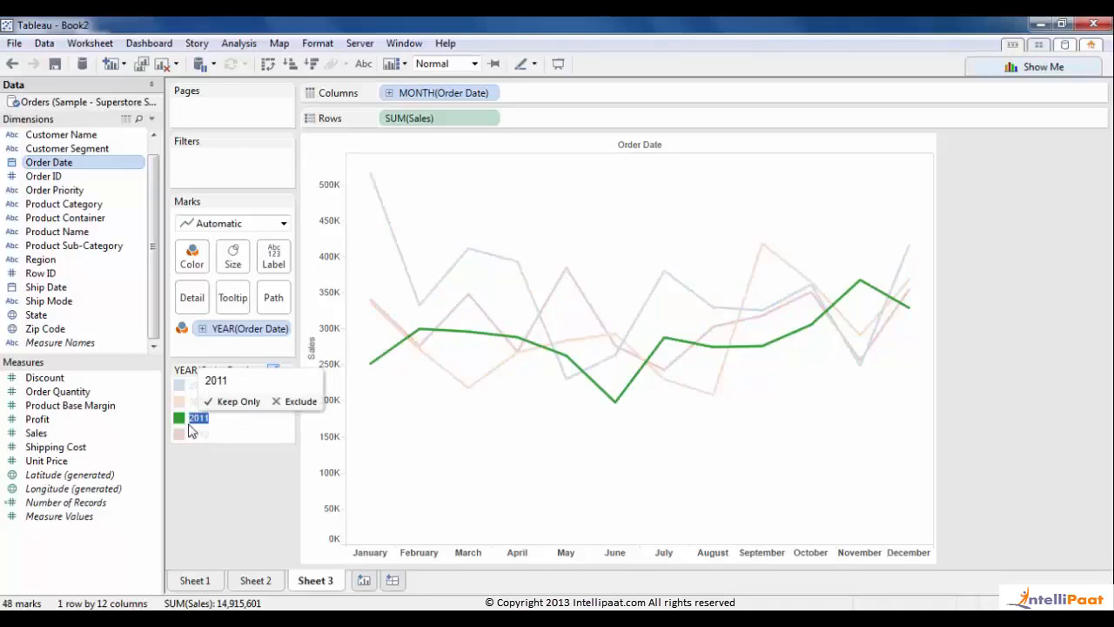
{"action": "left_click", "coordinate": [562, 462]}
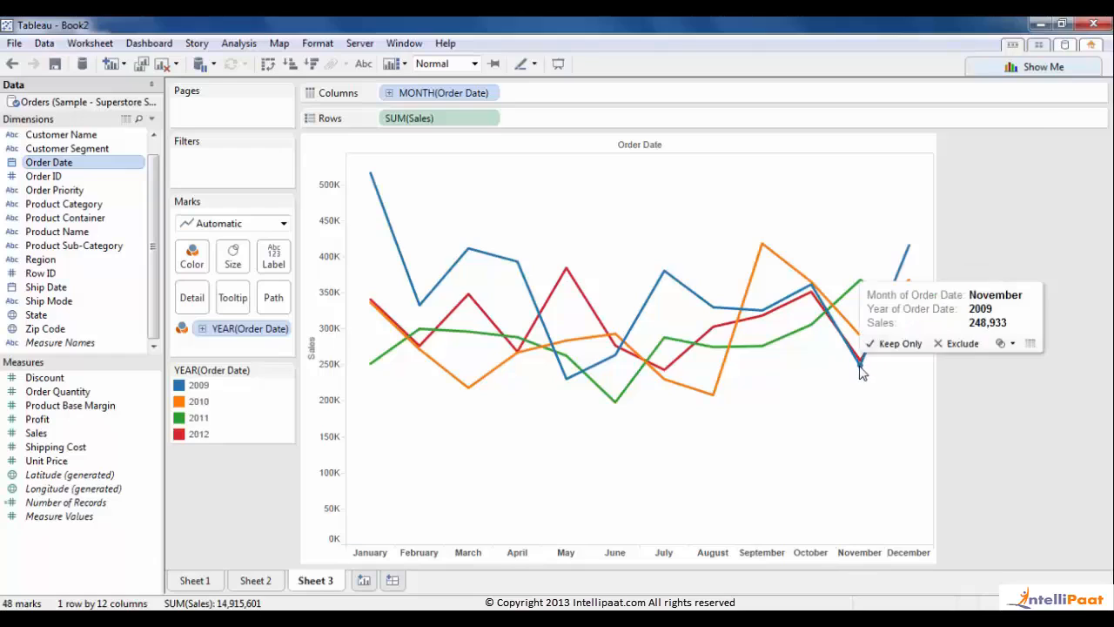
{"action": "left_click", "coordinate": [193, 419]}
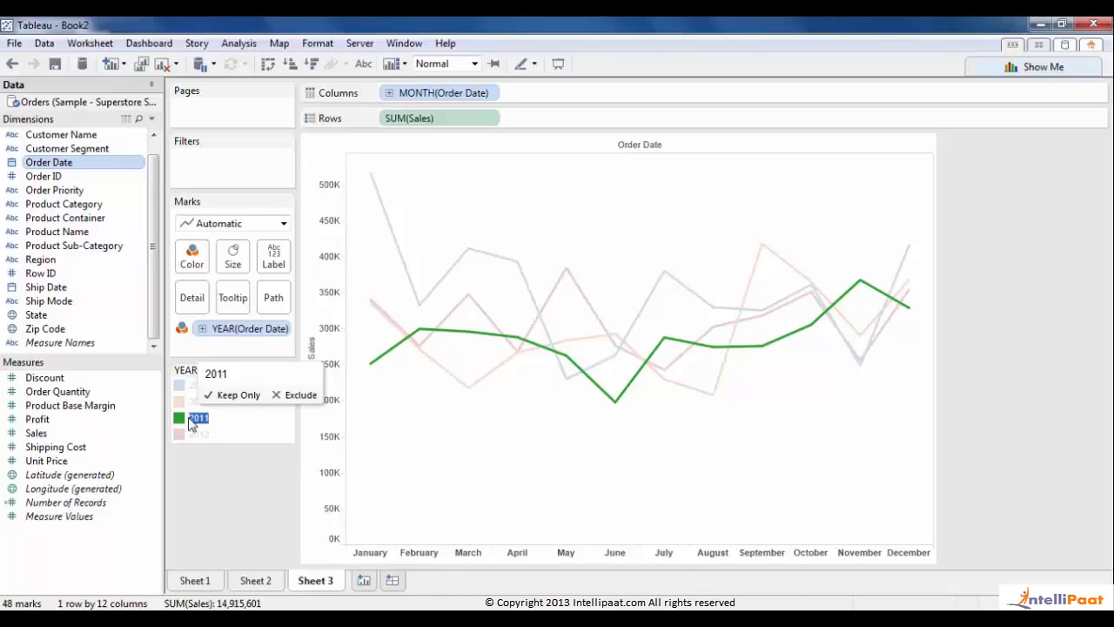
{"action": "left_click", "coordinate": [194, 419]}
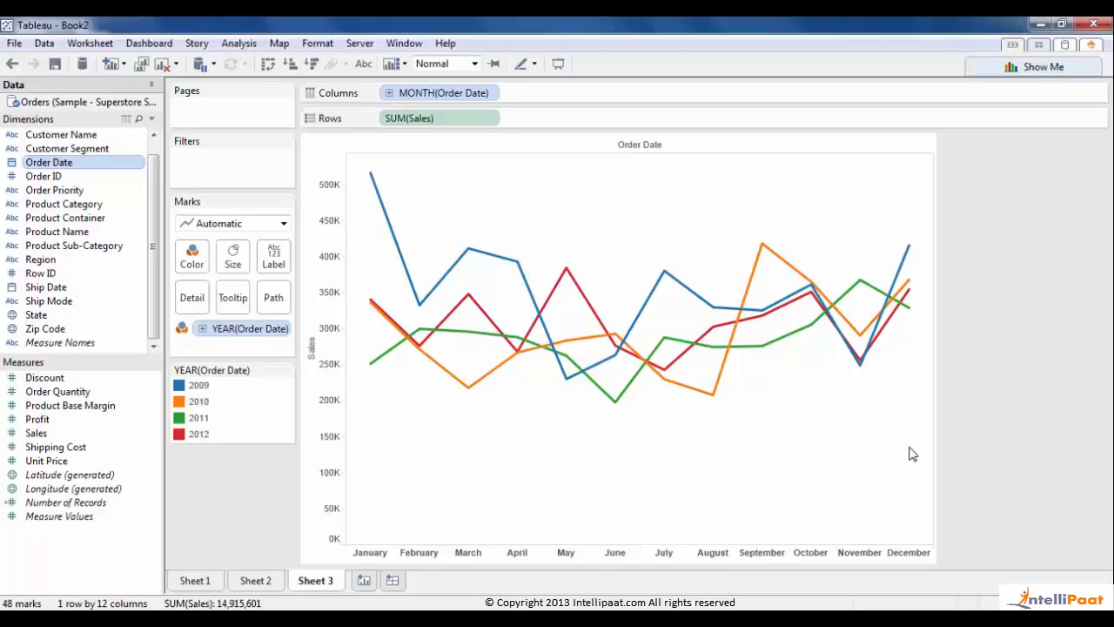
- Look through Sheet 1, Sheet 2 and Sheet 3, settling on Sheet 2's sub-category bar chart
{"action": "left_click", "coordinate": [205, 581]}
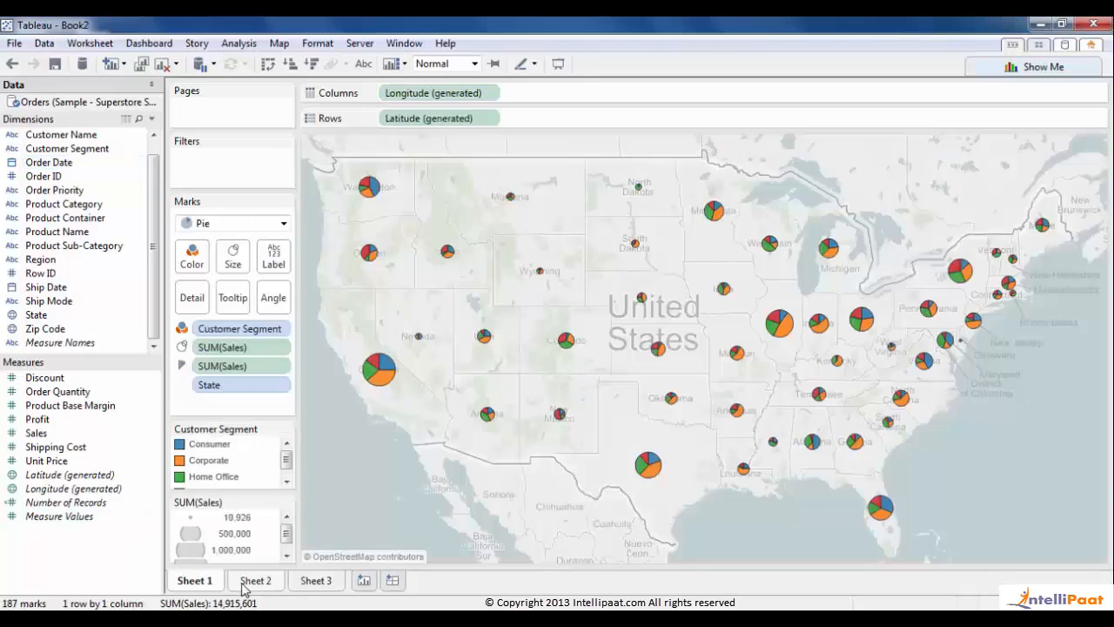
{"action": "left_click", "coordinate": [246, 585]}
{"action": "left_click", "coordinate": [317, 584]}
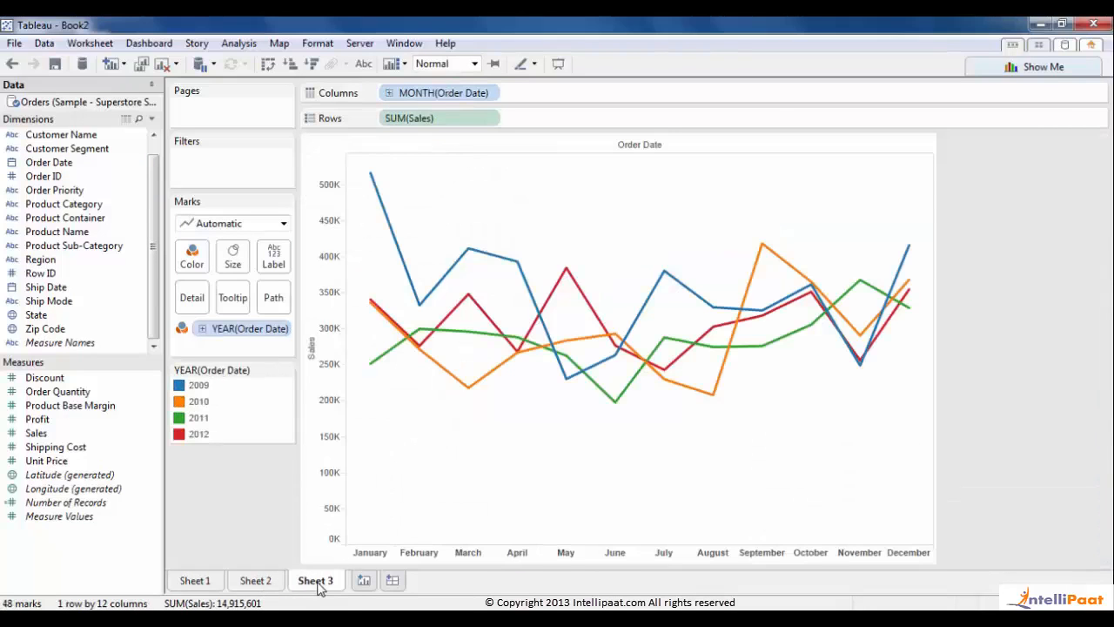
{"action": "left_click", "coordinate": [264, 583]}
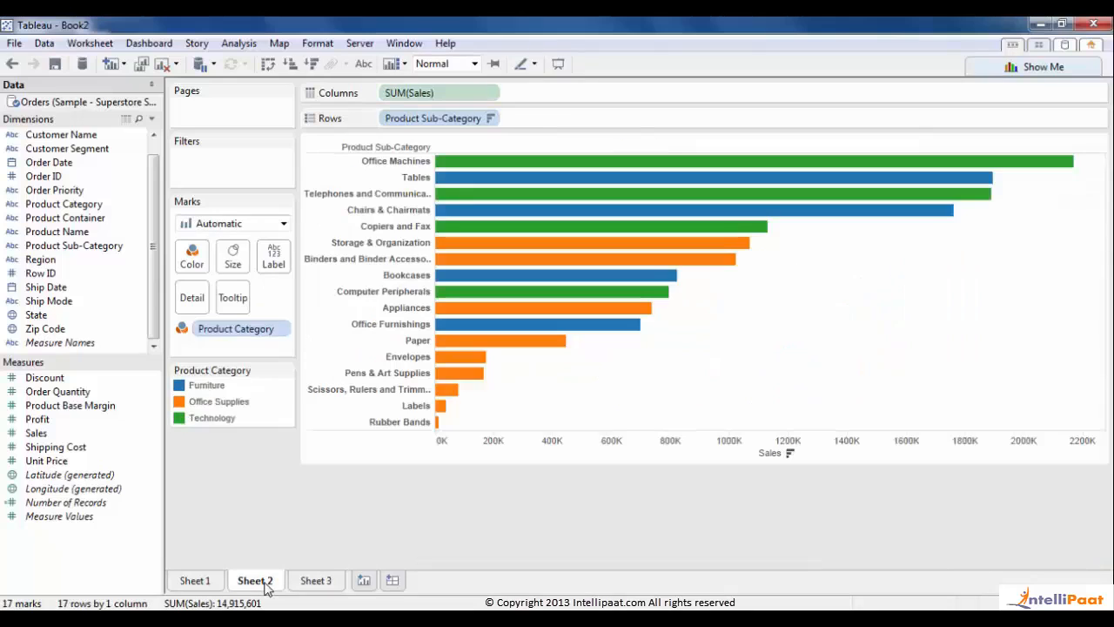
{"action": "left_click", "coordinate": [208, 587]}
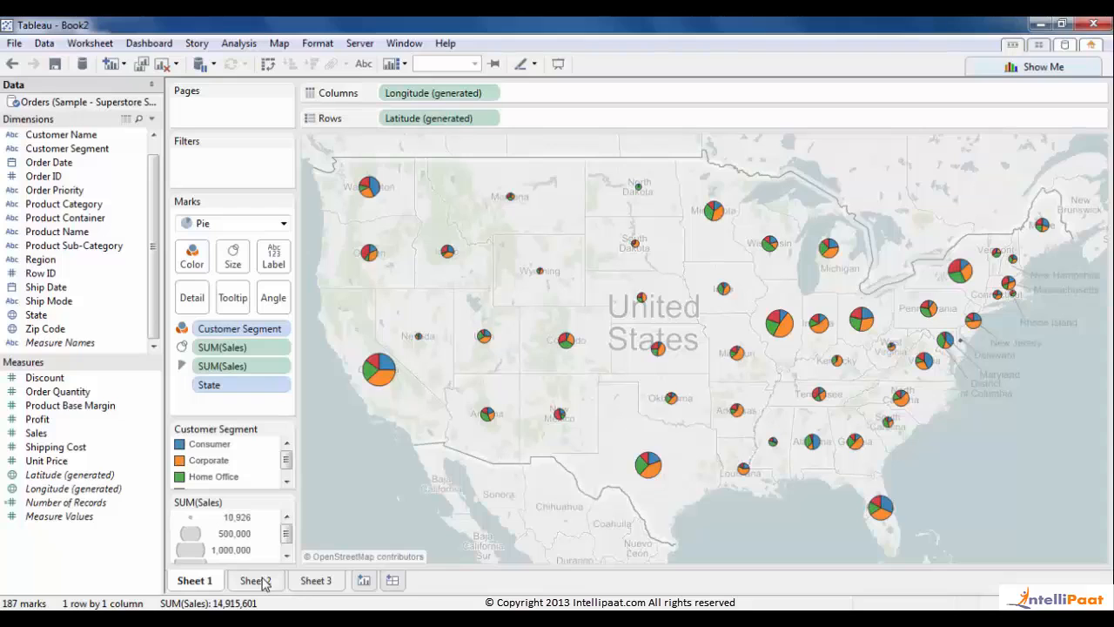
{"action": "left_click", "coordinate": [264, 583]}
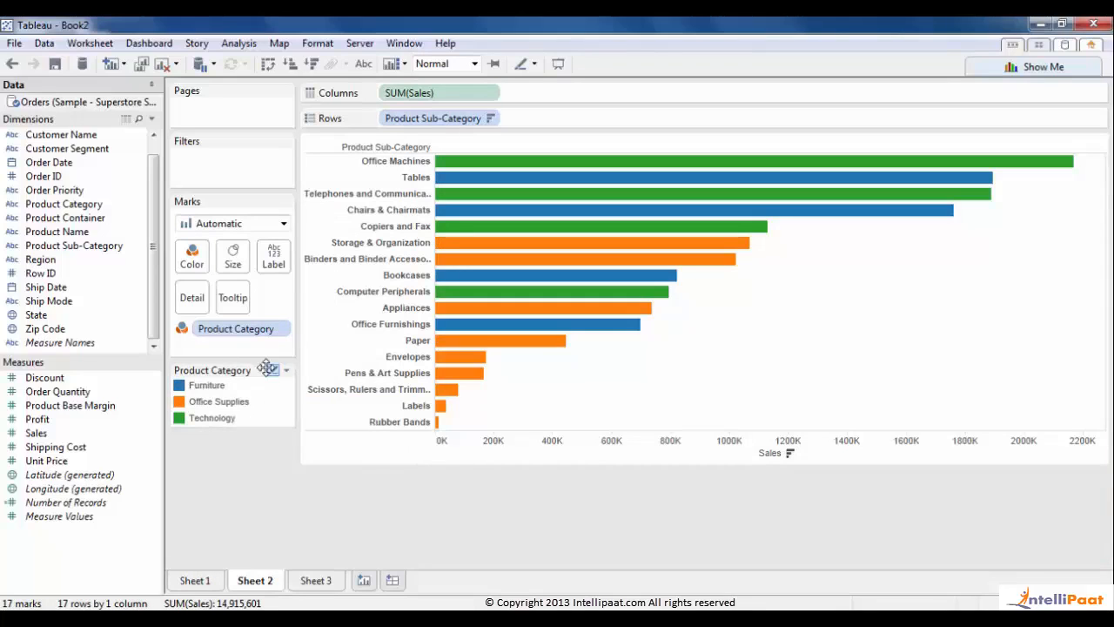
{"action": "left_click", "coordinate": [192, 257]}
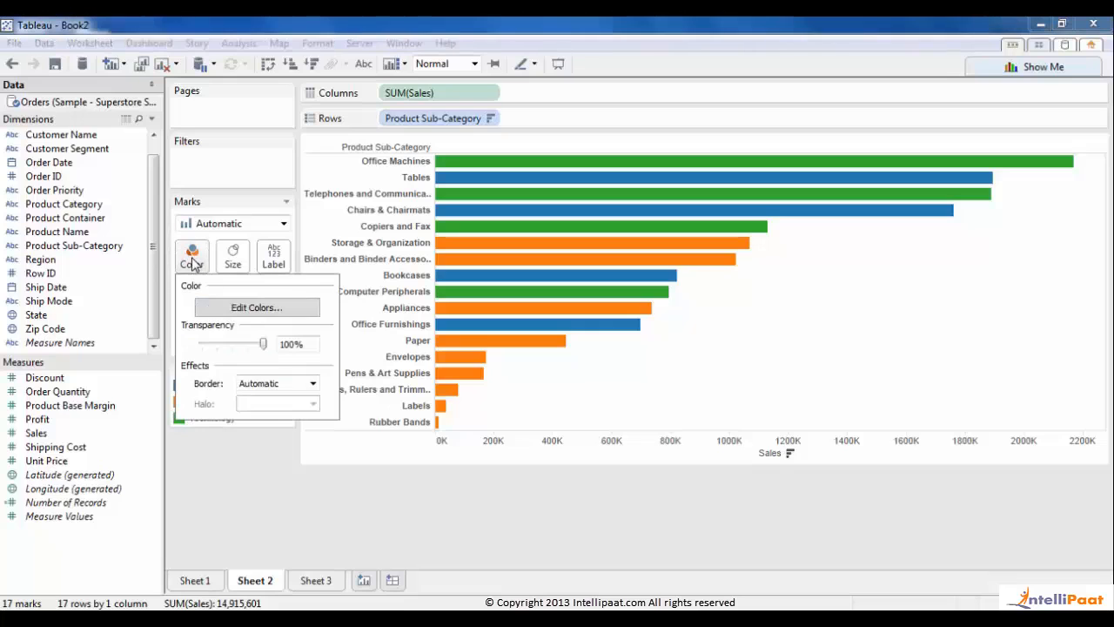
- Assign the Tableau 20 palette to the Product Category colours
{"action": "left_click", "coordinate": [248, 308]}
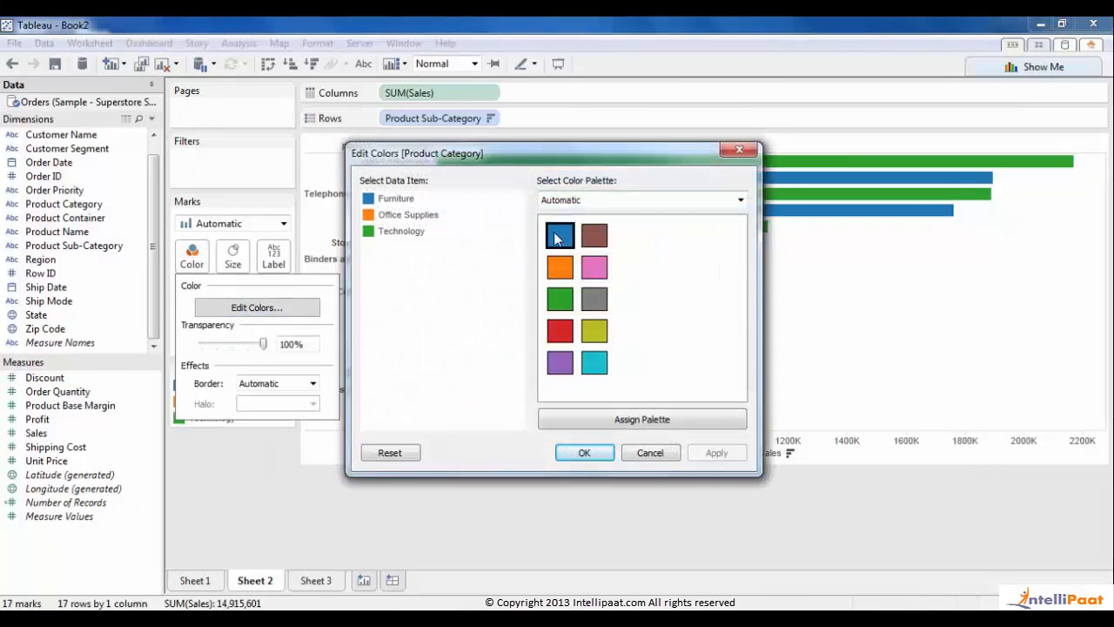
{"action": "left_click", "coordinate": [595, 201]}
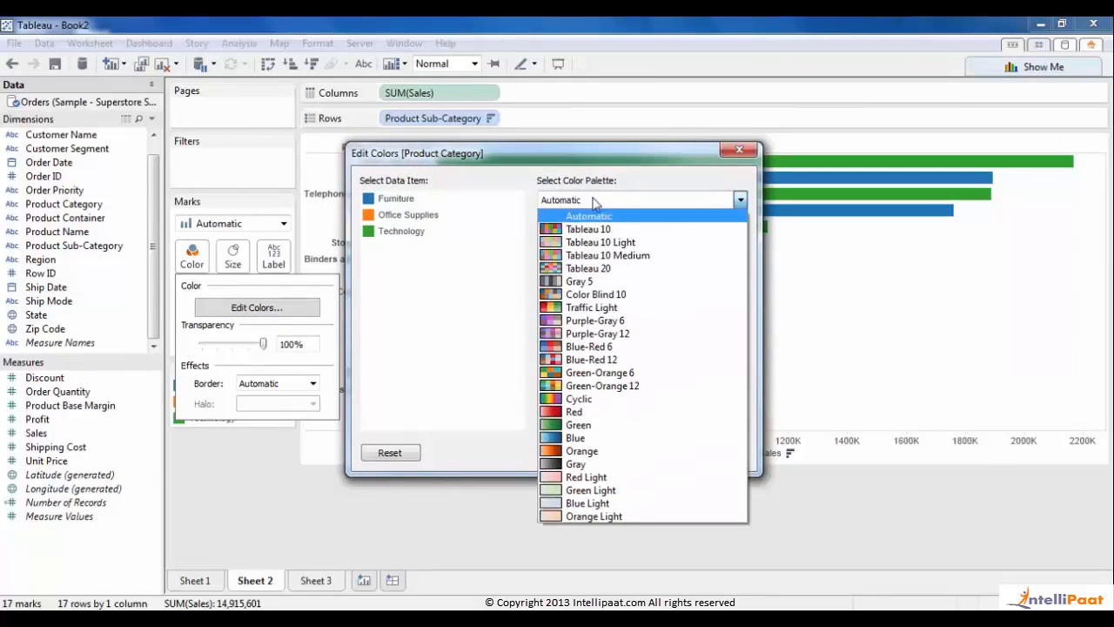
{"action": "left_click", "coordinate": [597, 269]}
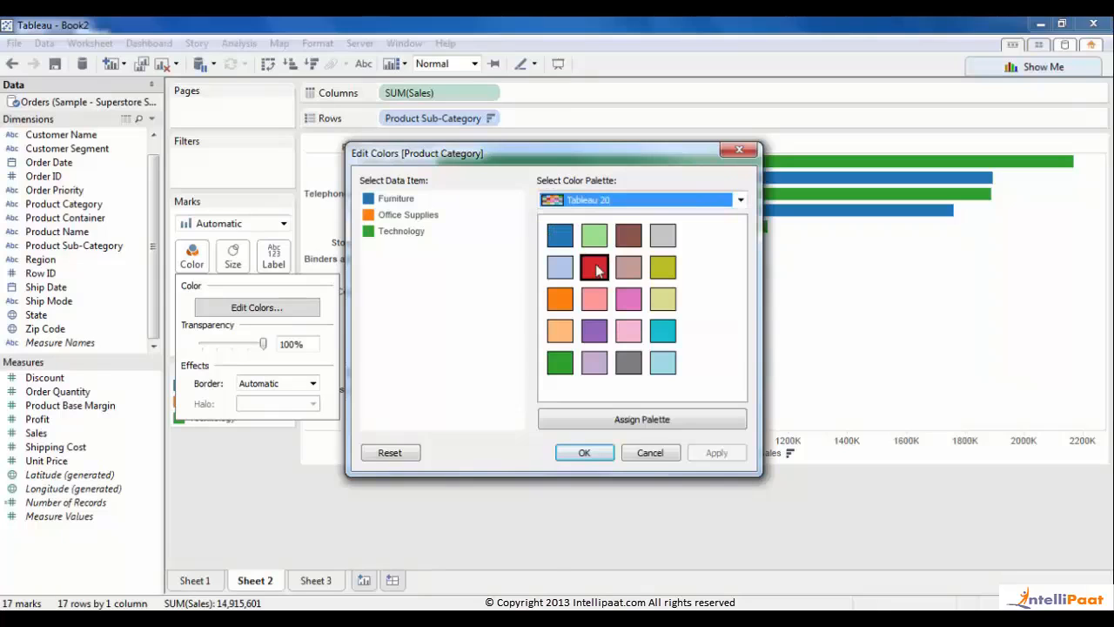
{"action": "left_click", "coordinate": [644, 421]}
{"action": "left_click", "coordinate": [706, 453]}
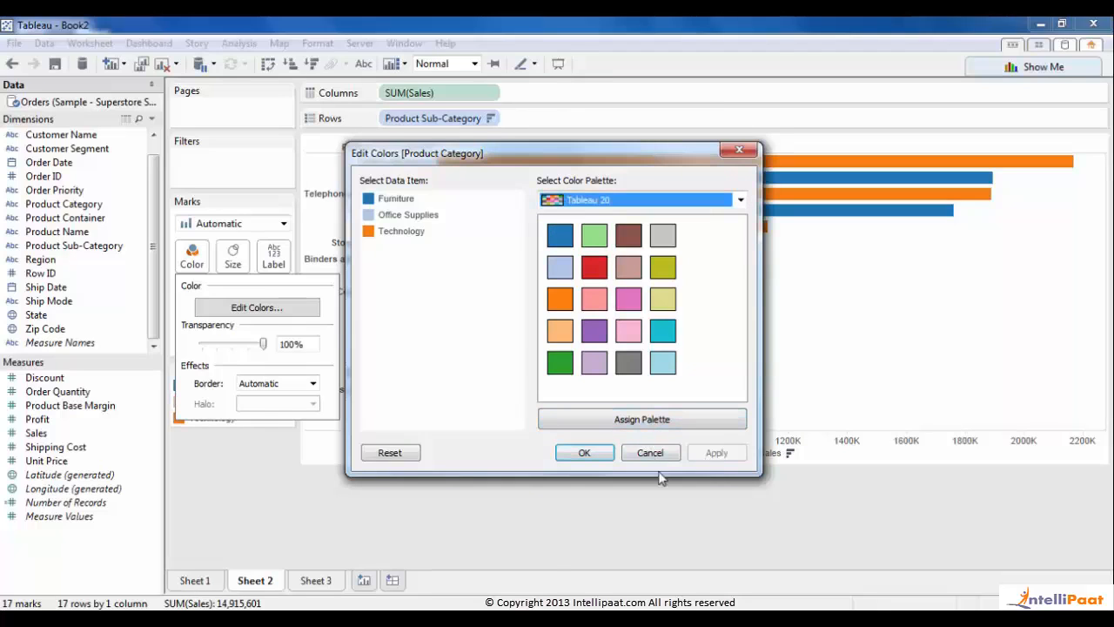
{"action": "left_click", "coordinate": [574, 454]}
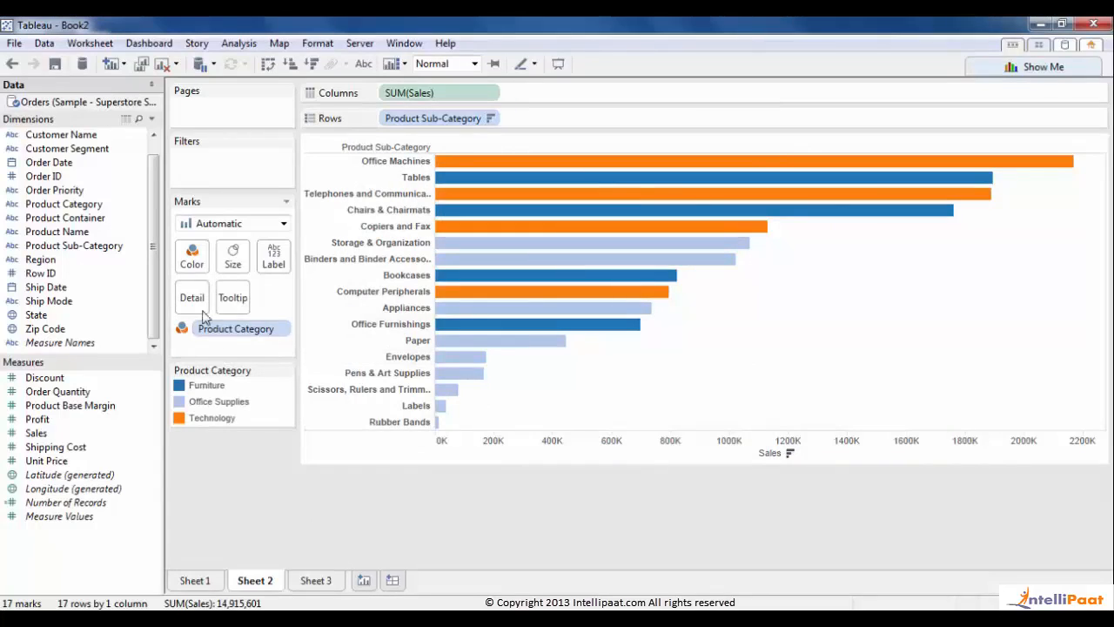
- Make Technology purple and Office Supplies brown, then go to Sheet 3 and create a new dashboard
{"action": "left_click", "coordinate": [192, 255]}
{"action": "left_click", "coordinate": [255, 308]}
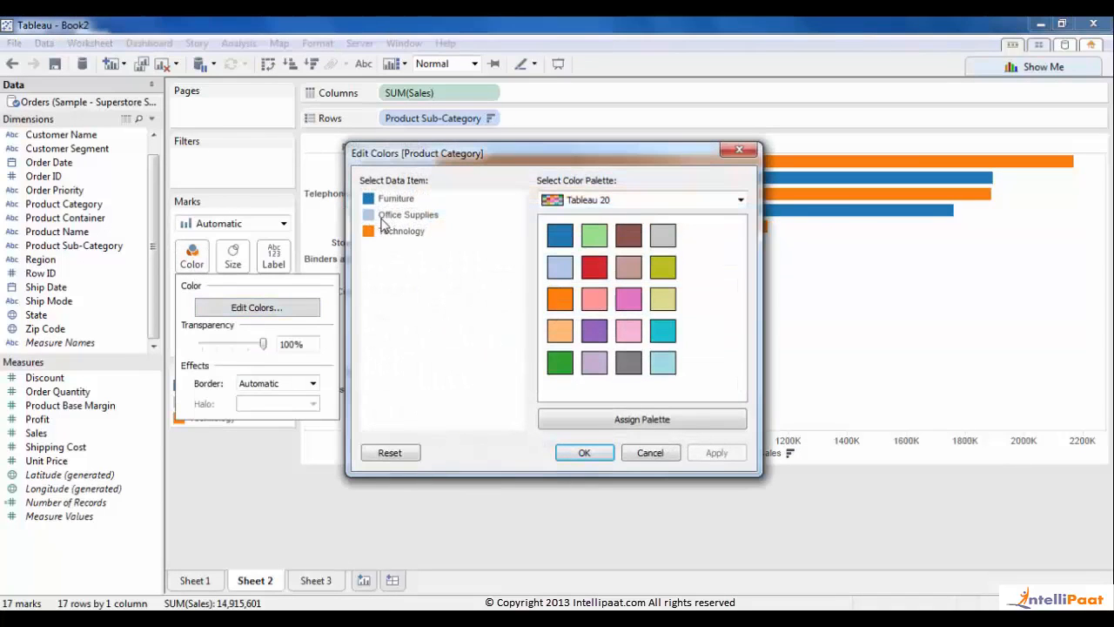
{"action": "left_click", "coordinate": [375, 231]}
{"action": "left_click", "coordinate": [597, 331]}
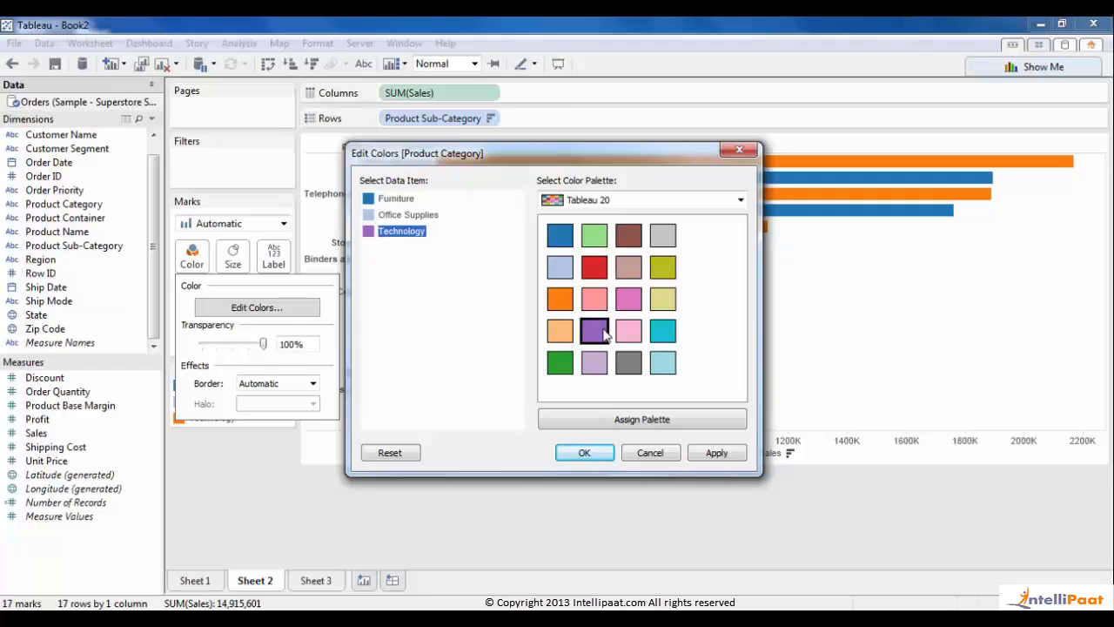
{"action": "left_click", "coordinate": [407, 214]}
{"action": "left_click", "coordinate": [623, 237]}
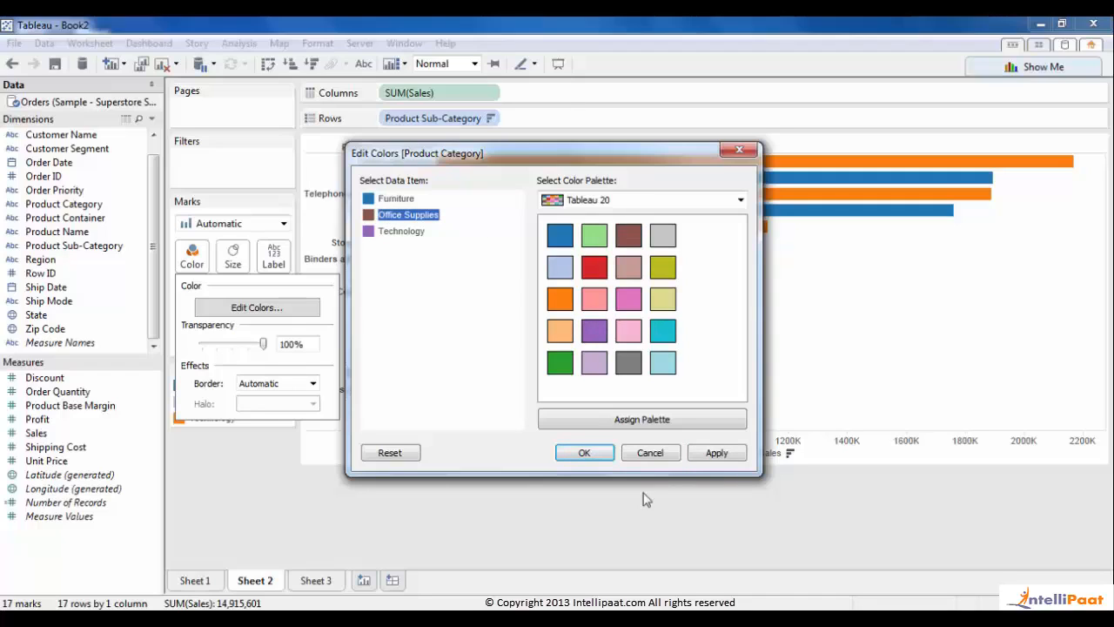
{"action": "left_click", "coordinate": [585, 452]}
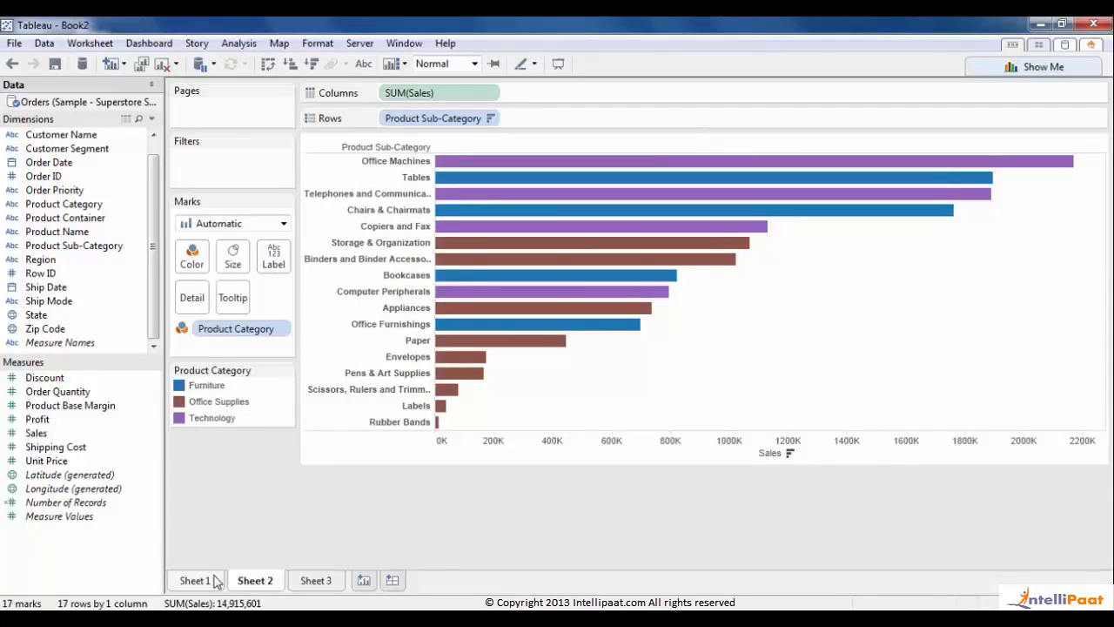
{"action": "left_click", "coordinate": [315, 580]}
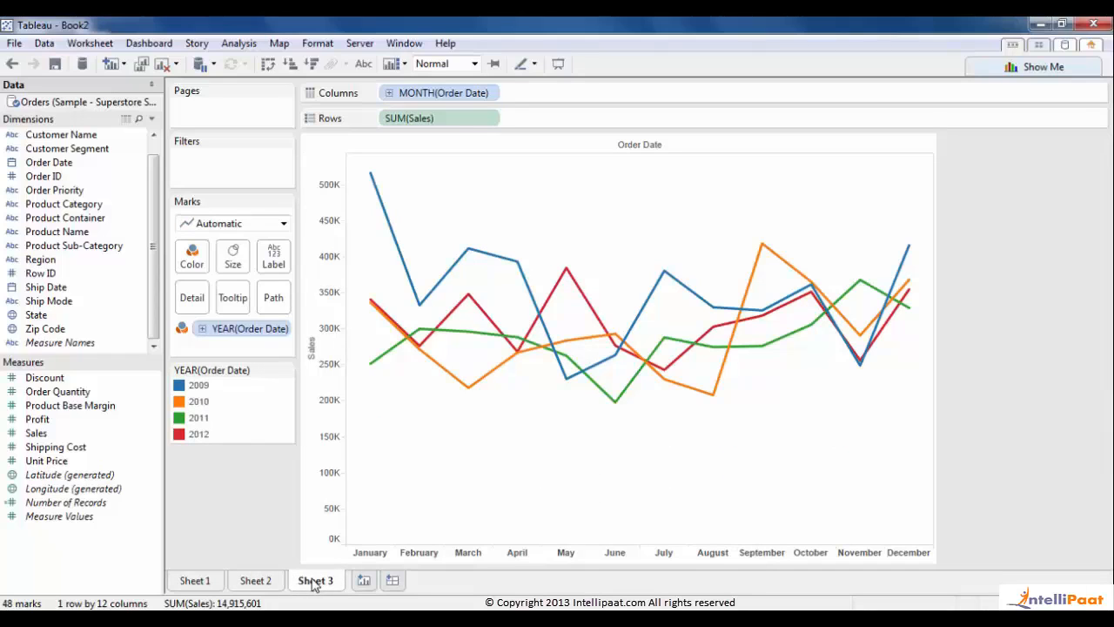
{"action": "left_click", "coordinate": [393, 581]}
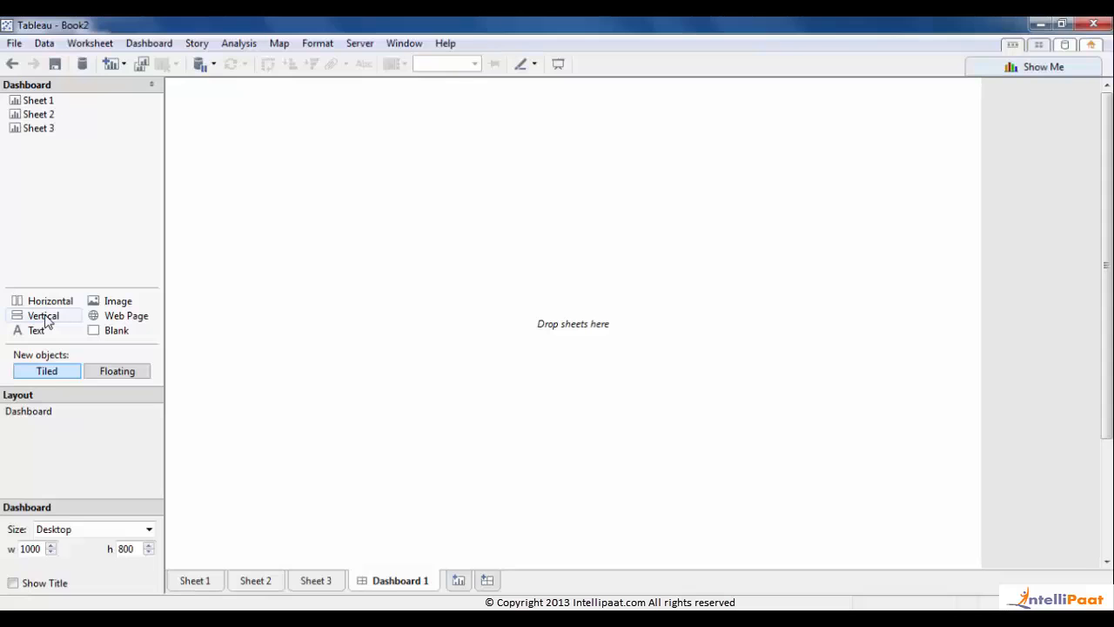
- Add a vertical layout container holding Sheet 1's pie-chart map, then bring Sheet 2 below it
{"action": "left_click_drag", "start_coordinate": [46, 317], "coordinate": [456, 300]}
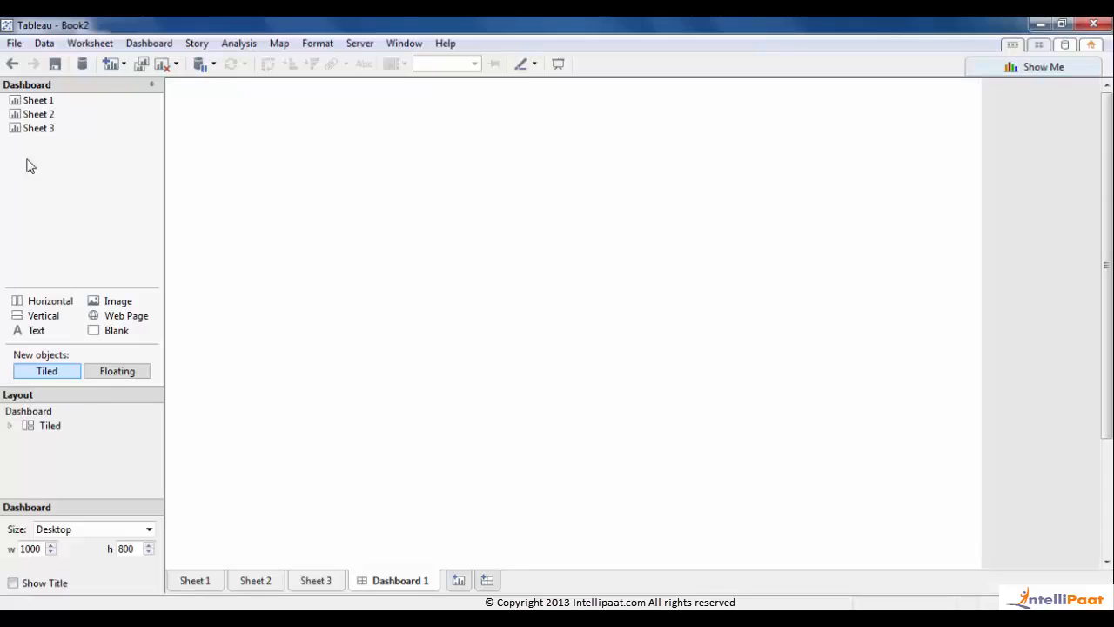
{"action": "left_click", "coordinate": [44, 100]}
{"action": "left_click_drag", "start_coordinate": [44, 100], "coordinate": [535, 272]}
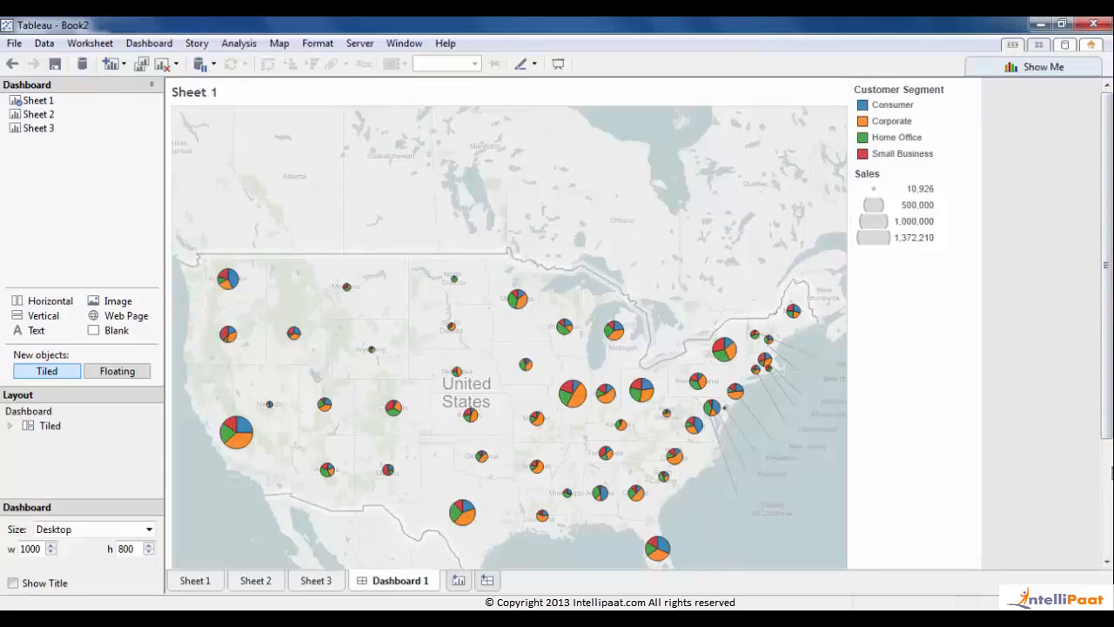
{"action": "left_click", "coordinate": [1107, 477]}
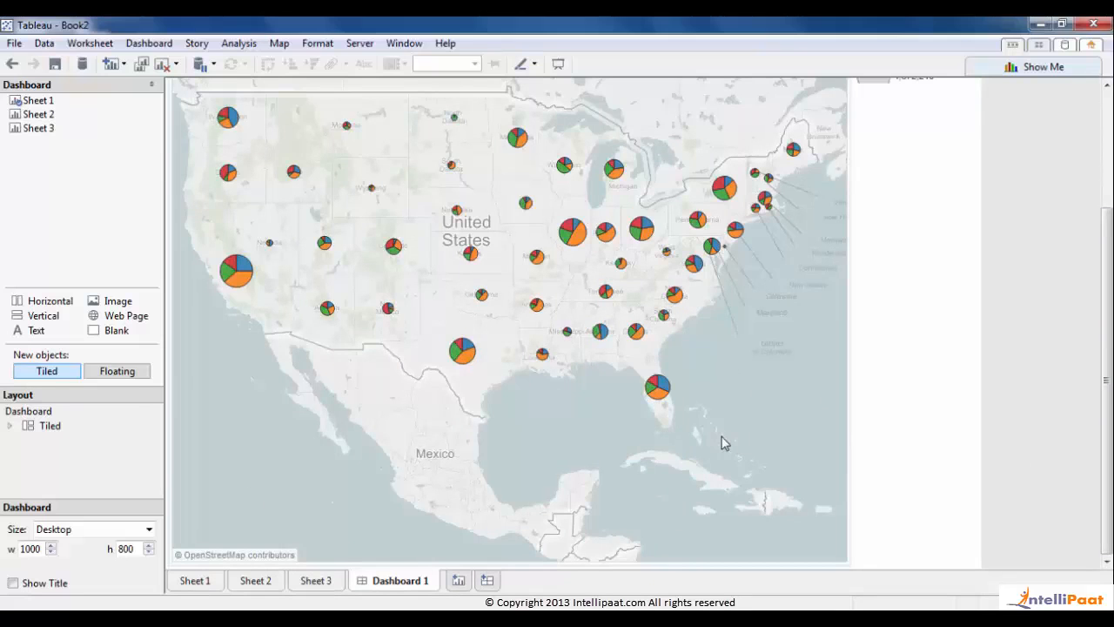
{"action": "left_click", "coordinate": [39, 121]}
{"action": "left_click_drag", "start_coordinate": [39, 121], "coordinate": [508, 548]}
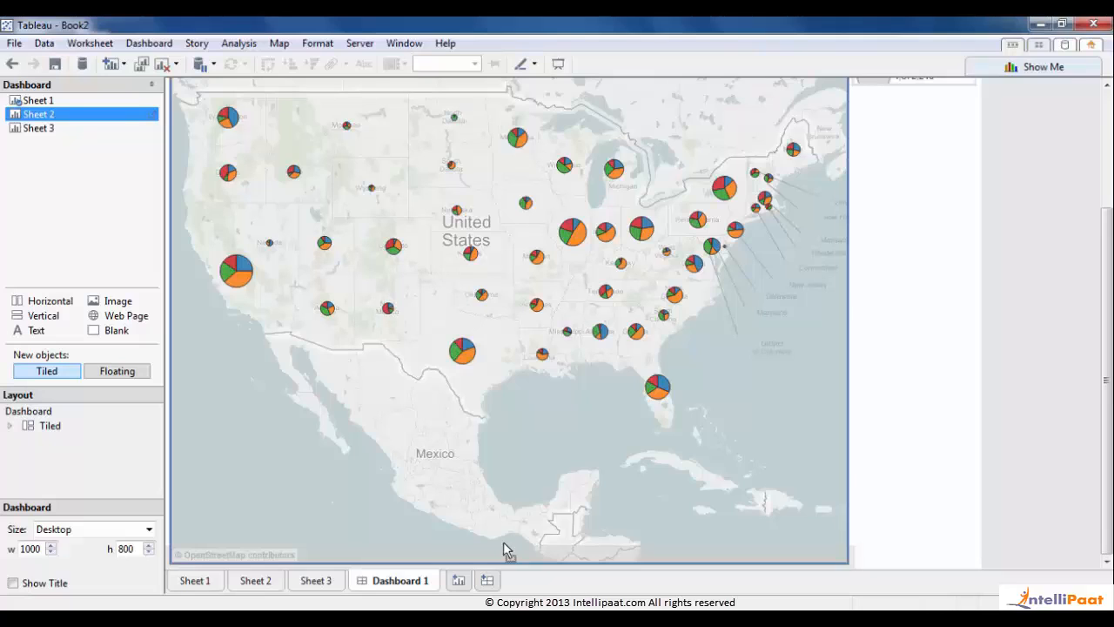
- Put Sheet 2's bar chart below the map inside a horizontal container, with Sheet 3 beside it
{"action": "left_click_drag", "start_coordinate": [505, 550], "coordinate": [504, 550]}
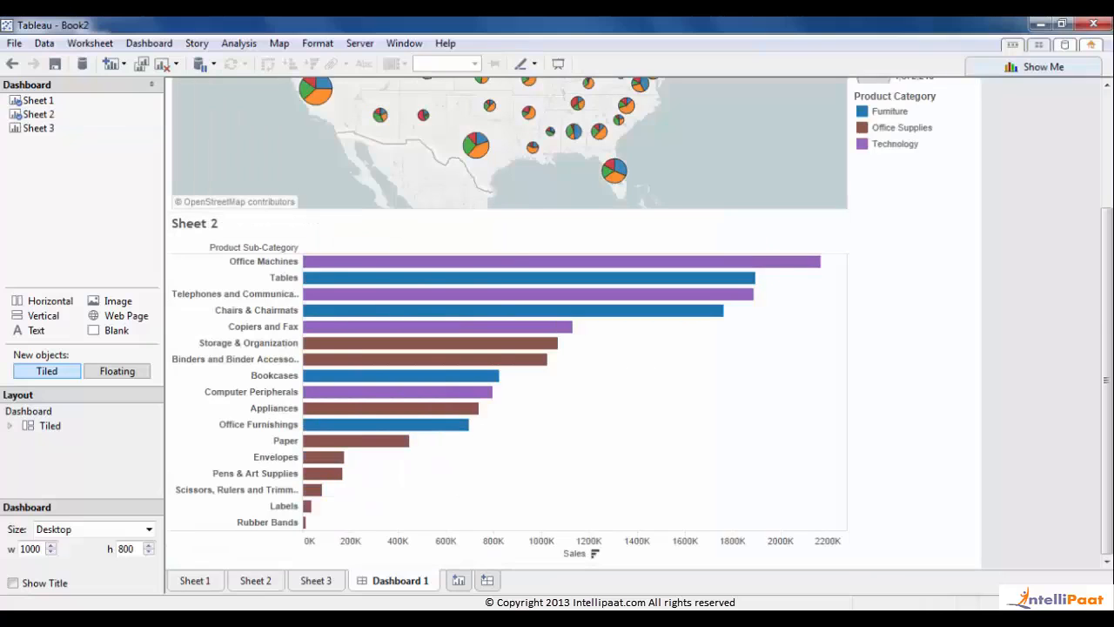
{"action": "left_click_drag", "start_coordinate": [1108, 300], "coordinate": [1107, 174]}
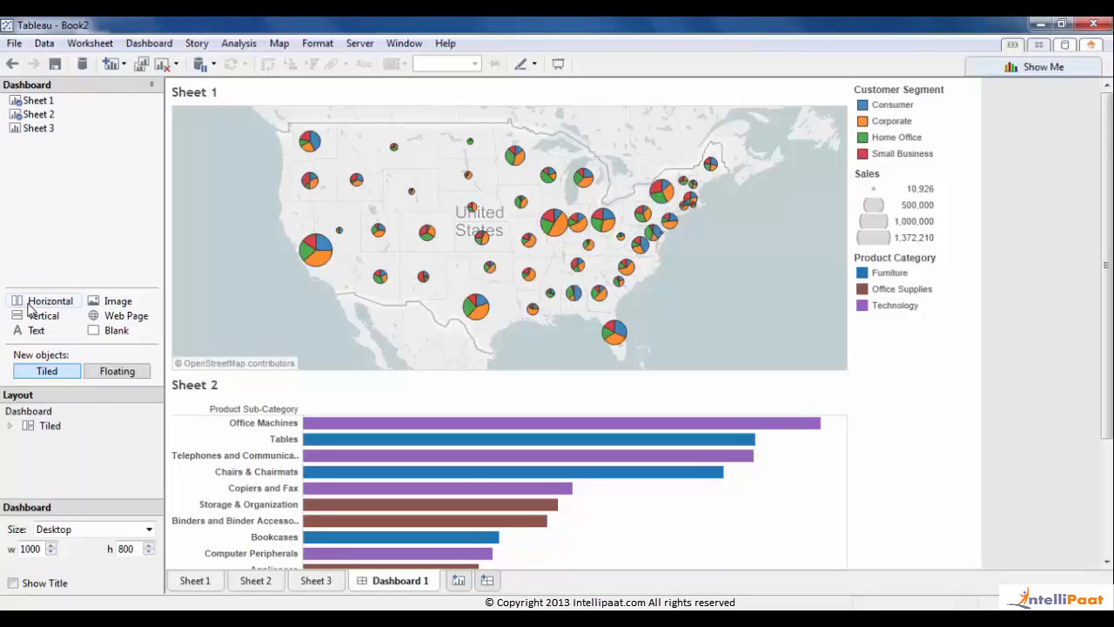
{"action": "left_click_drag", "start_coordinate": [29, 303], "coordinate": [318, 462]}
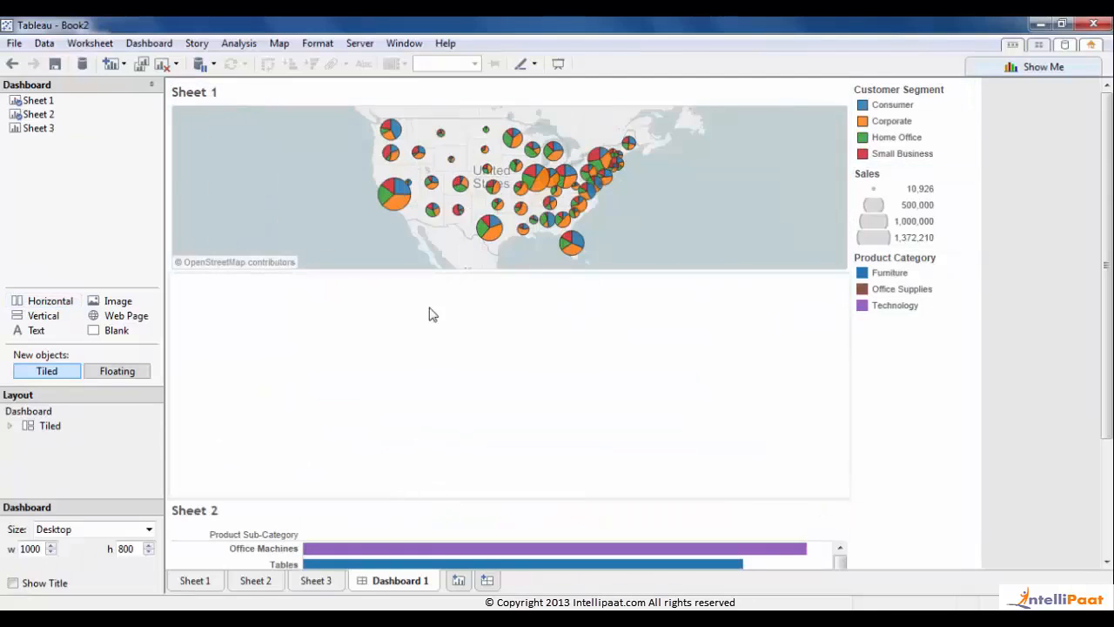
{"action": "left_click", "coordinate": [491, 525]}
{"action": "left_click_drag", "start_coordinate": [510, 502], "coordinate": [474, 433]}
{"action": "left_click", "coordinate": [20, 129]}
{"action": "left_click_drag", "start_coordinate": [361, 347], "coordinate": [290, 483]}
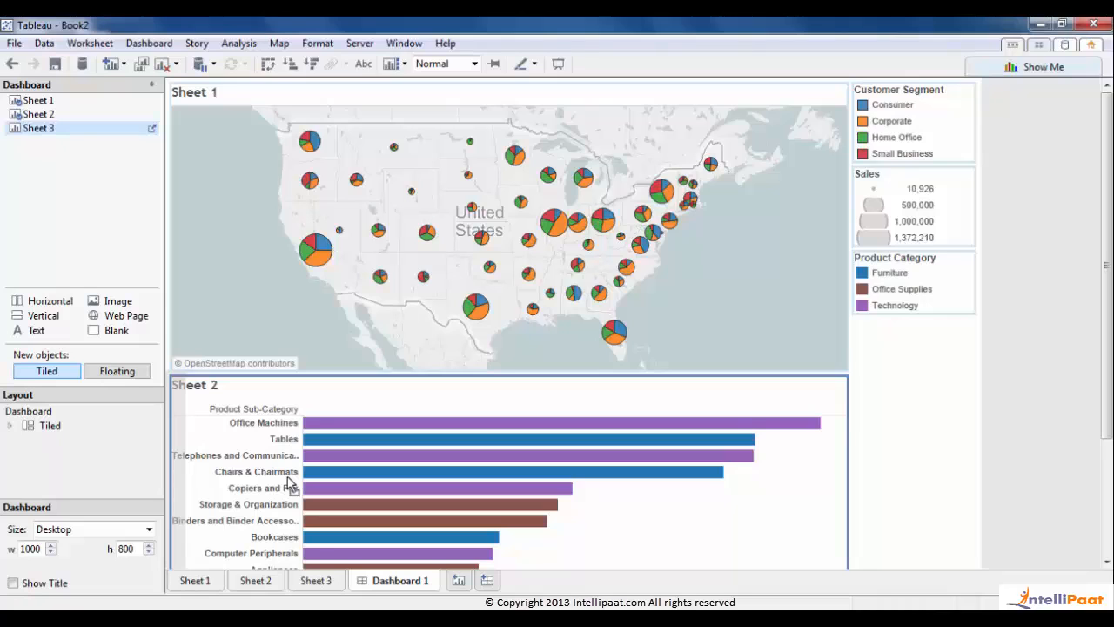
- Drop Sheet 3's line chart next to the bars and widen it to about half the lower area
{"action": "left_click_drag", "start_coordinate": [290, 484], "coordinate": [287, 485]}
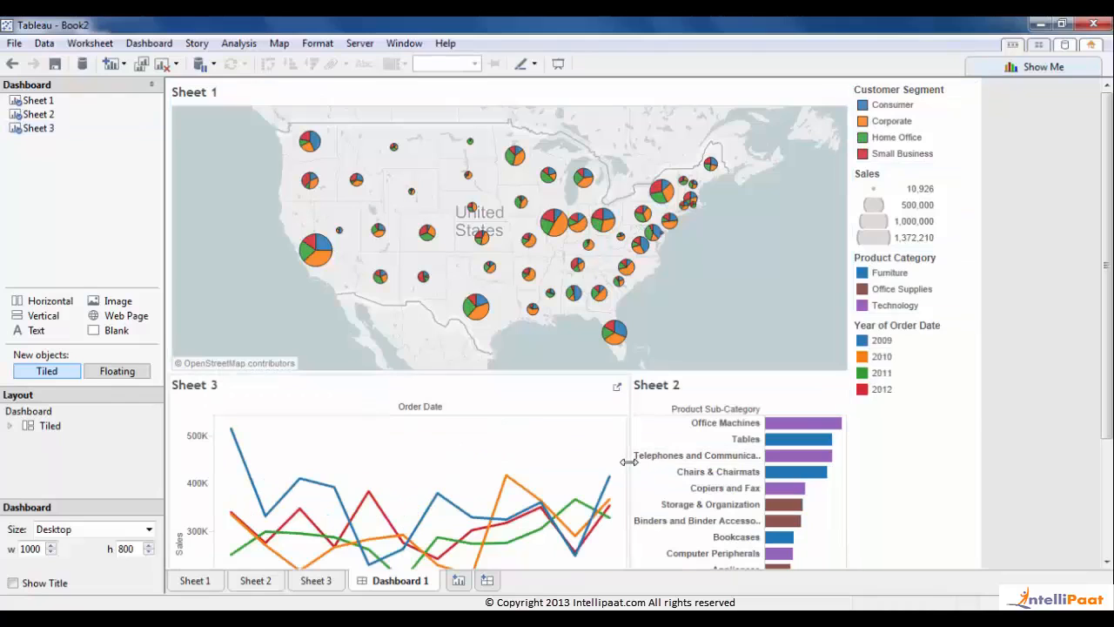
{"action": "left_click_drag", "start_coordinate": [628, 461], "coordinate": [526, 456]}
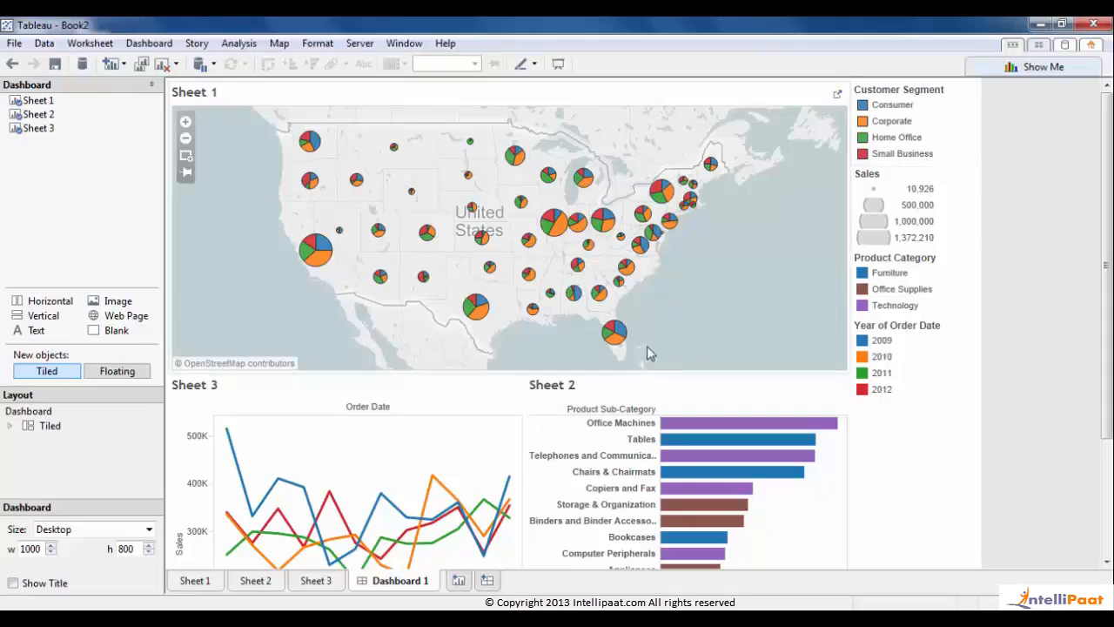
- Set the dashboard size to 1100 by 700 and drag the map's lower border down slightly
{"action": "left_click", "coordinate": [51, 546]}
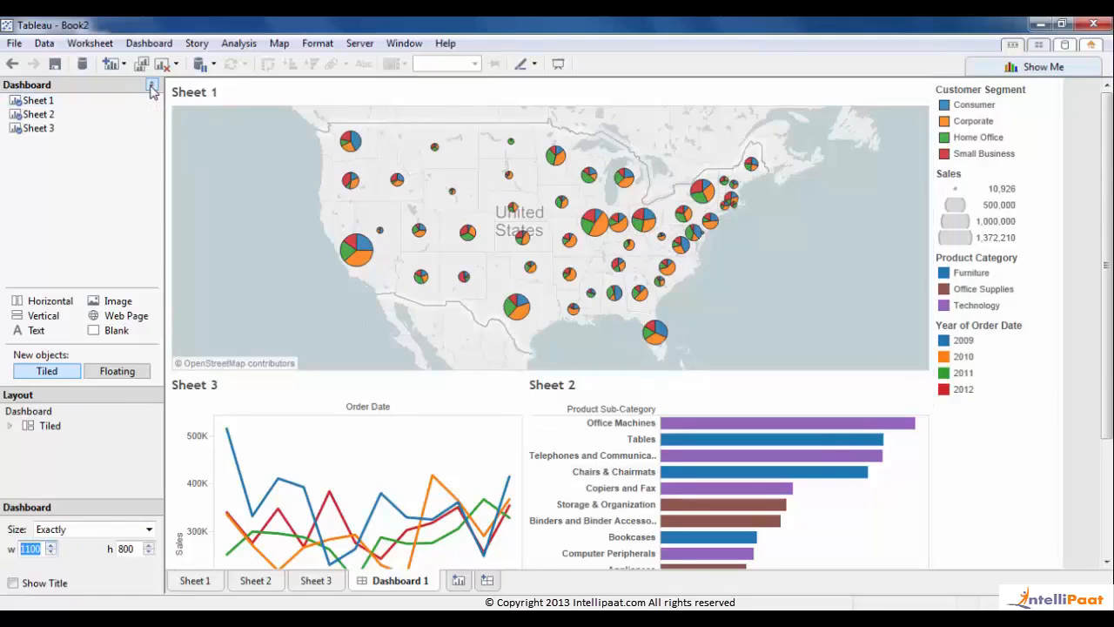
{"action": "left_click", "coordinate": [149, 552]}
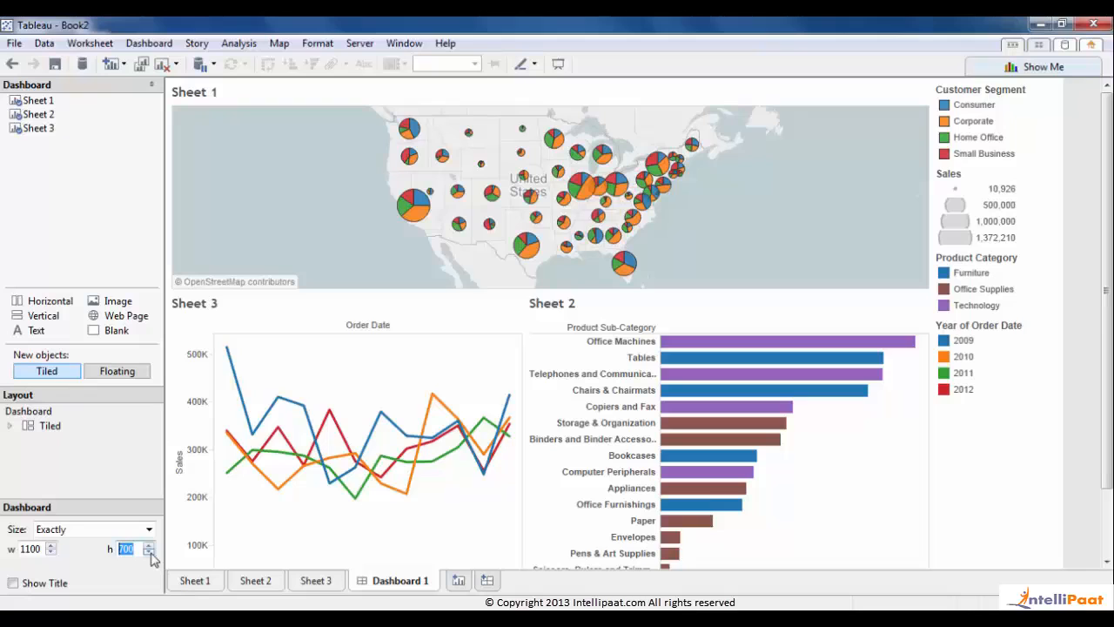
{"action": "left_click_drag", "start_coordinate": [491, 293], "coordinate": [490, 317]}
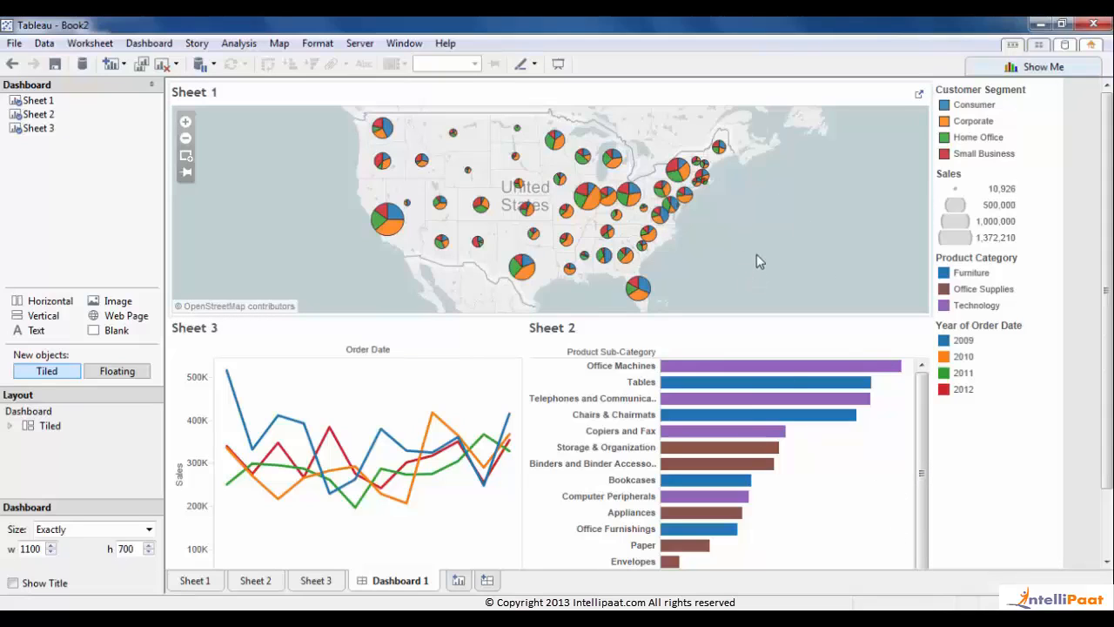
{"action": "left_click_drag", "start_coordinate": [925, 454], "coordinate": [925, 417]}
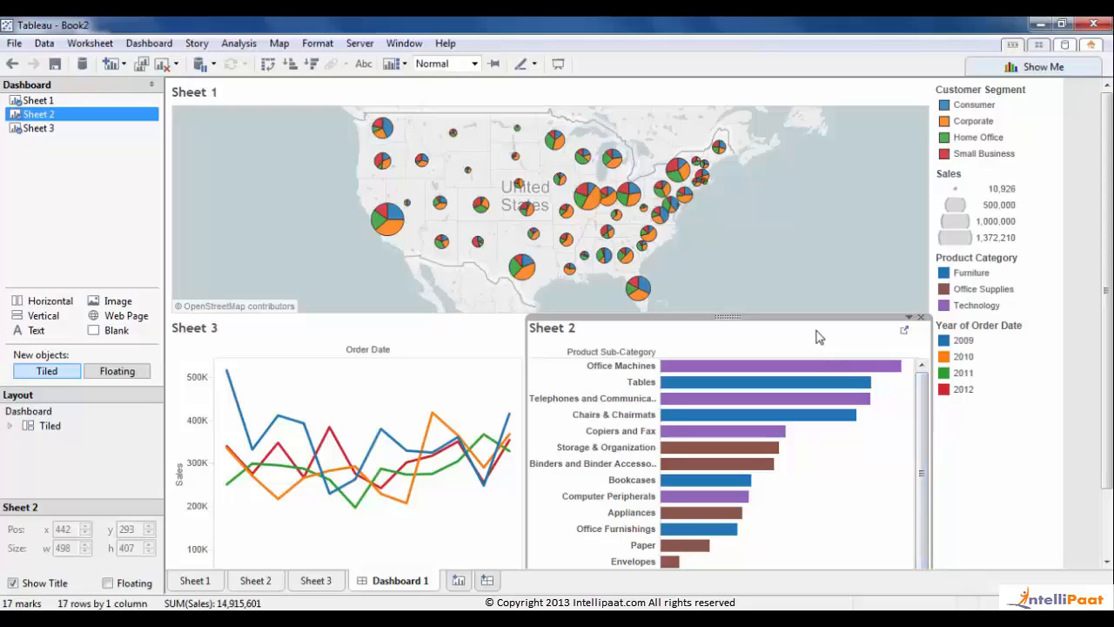
- Set the Sheet 2 bar chart zone to Fit > Entire View, then deselect it
{"action": "left_click", "coordinate": [910, 320]}
{"action": "mouse_move", "coordinate": [905, 351]}
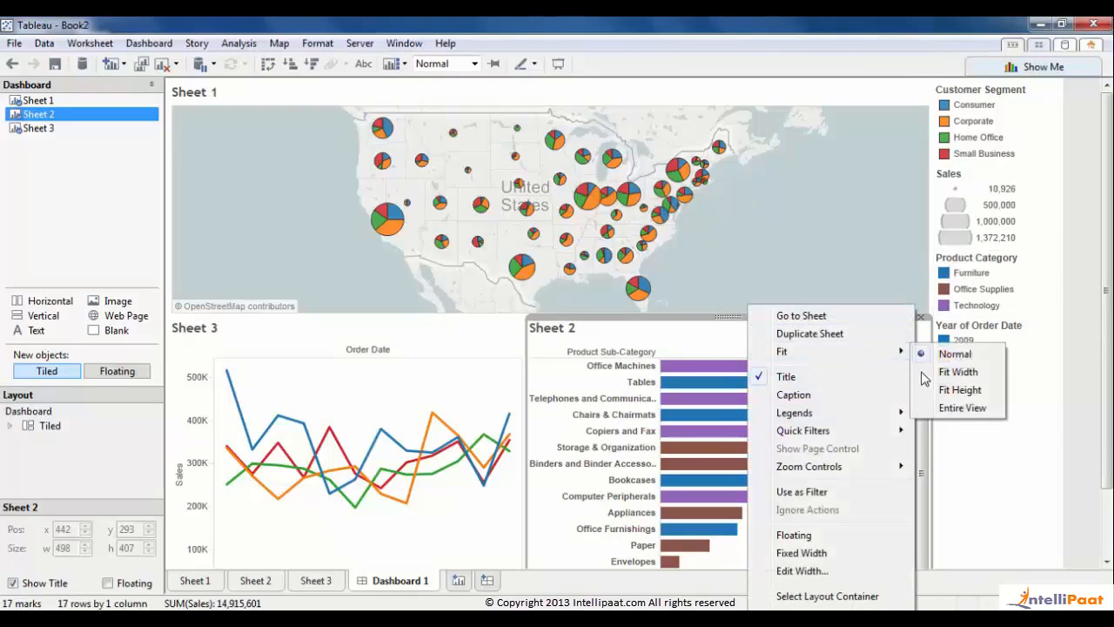
{"action": "left_click", "coordinate": [952, 409]}
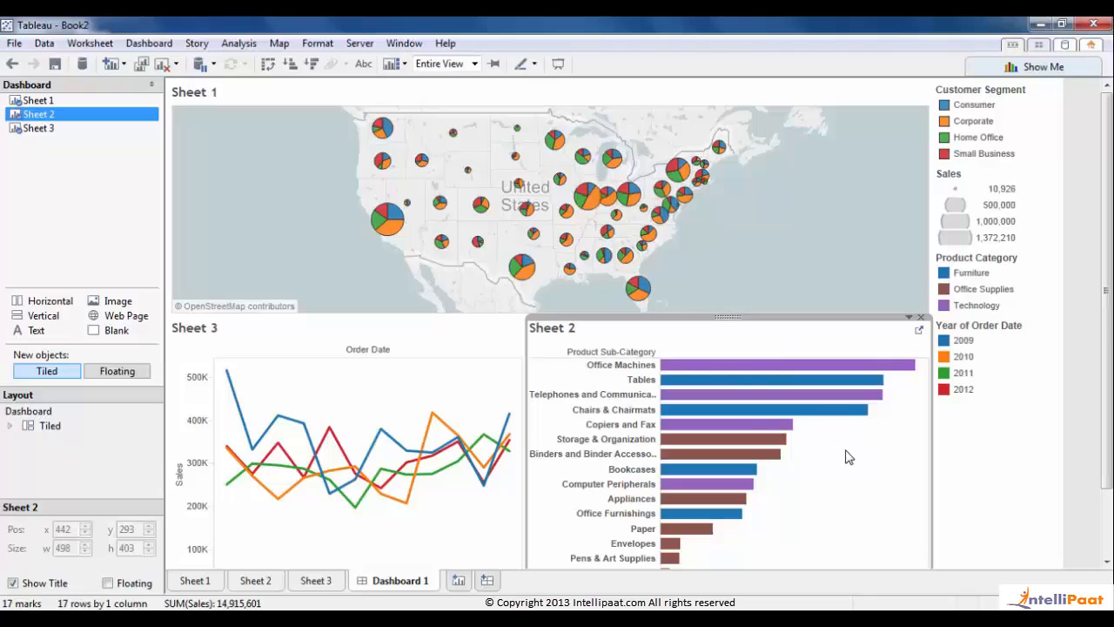
{"action": "left_click_drag", "start_coordinate": [1108, 429], "coordinate": [1108, 496]}
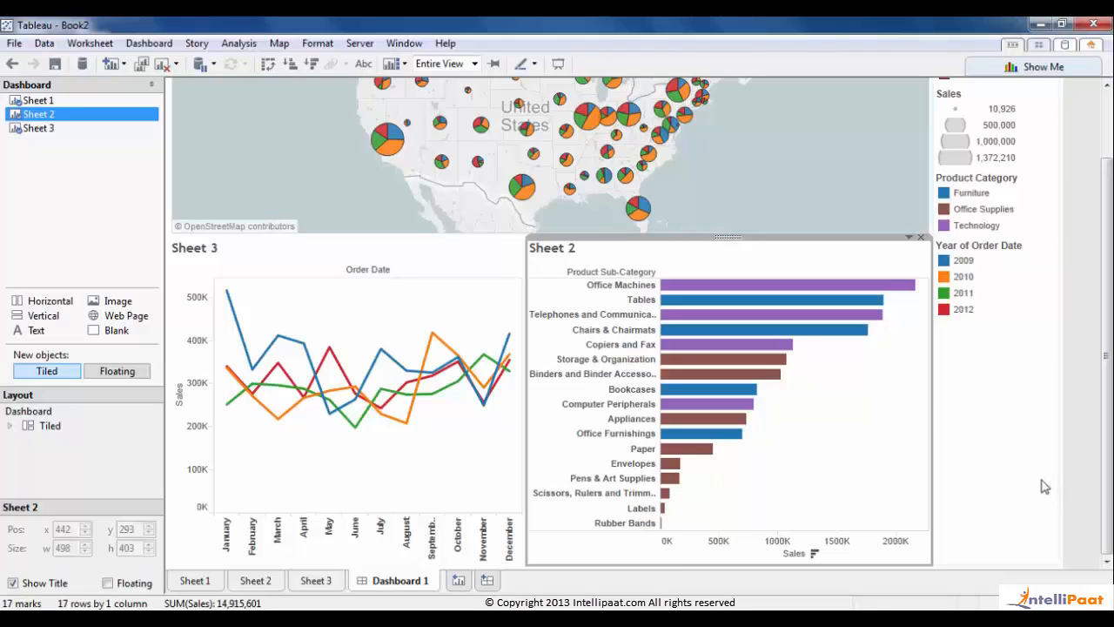
{"action": "left_click", "coordinate": [1092, 476]}
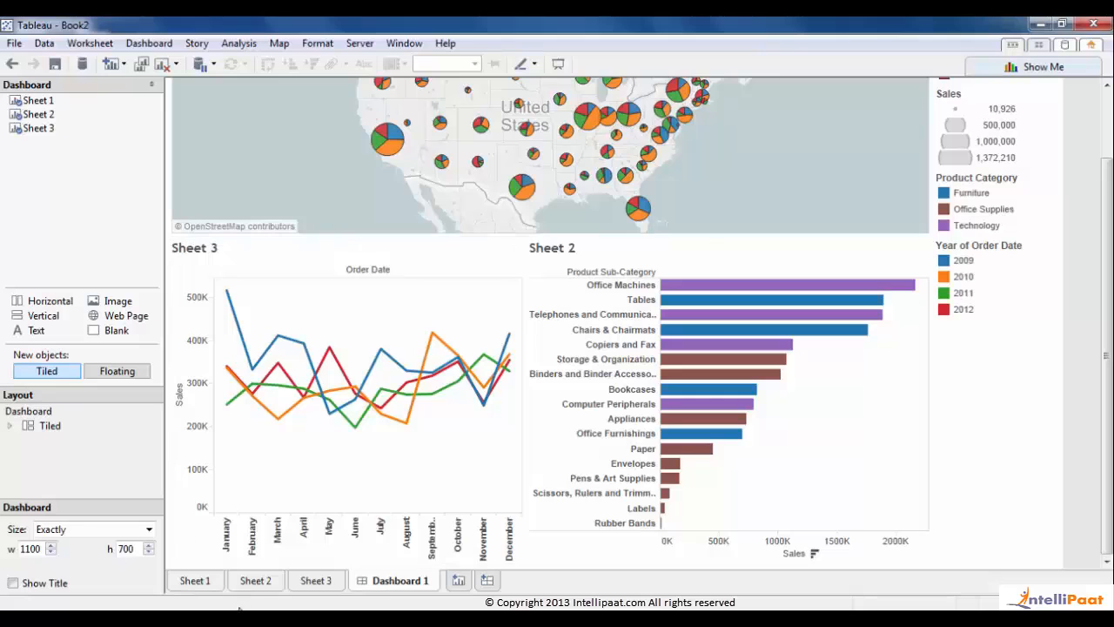
- Rename the map worksheet 'Sales by State & Customer Segment'
{"action": "double_click", "coordinate": [209, 583]}
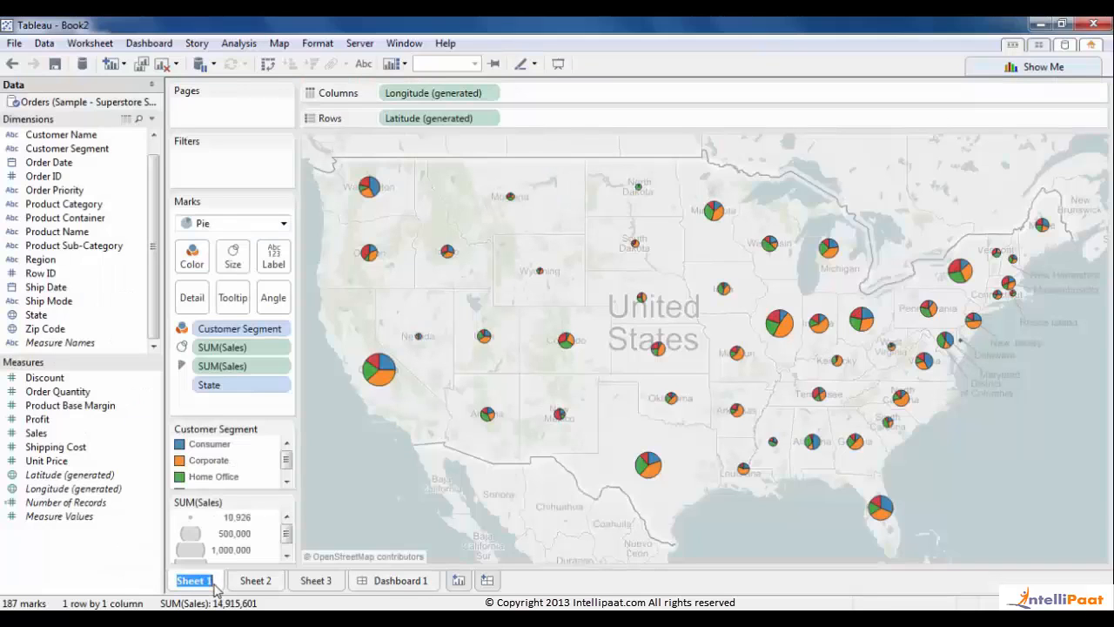
{"action": "type", "text": "Sales by State & VC"}
{"action": "key", "text": "BackSpace"}
{"action": "key", "text": "BackSpace"}
{"action": "type", "text": "Custome"}
{"action": "type", "text": "r"}
{"action": "type", "text": " Segment"}
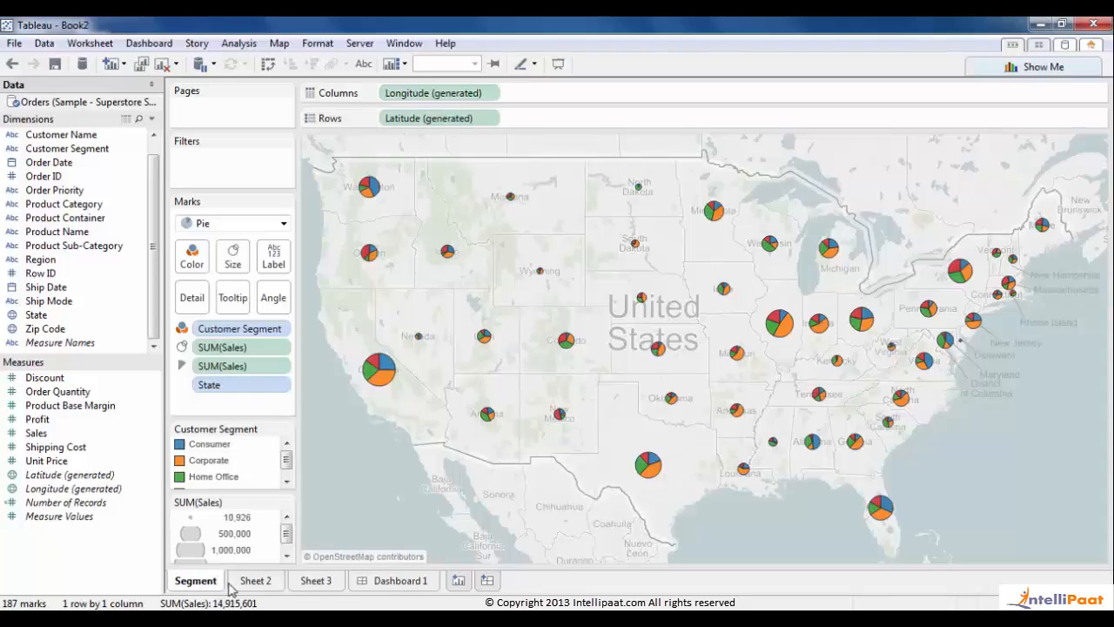
{"action": "key", "text": "Return"}
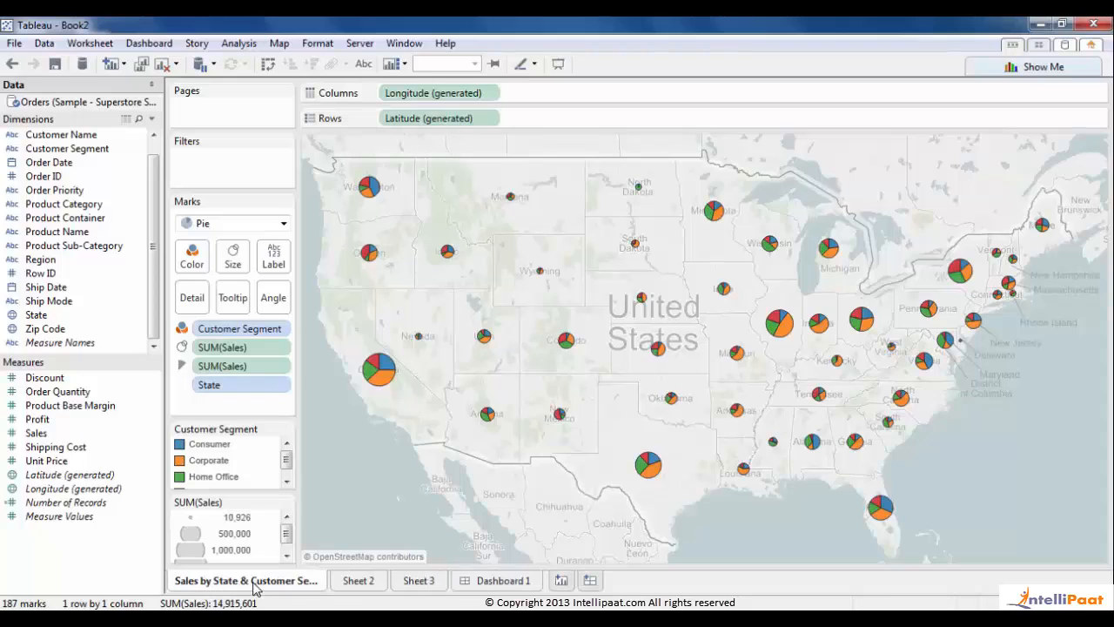
- Rename the bar and line worksheets 'Sales by Sub-Category' and 'Sales by Month'
{"action": "double_click", "coordinate": [356, 580]}
{"action": "type", "text": "Sales"}
{"action": "type", "text": " by Sub"}
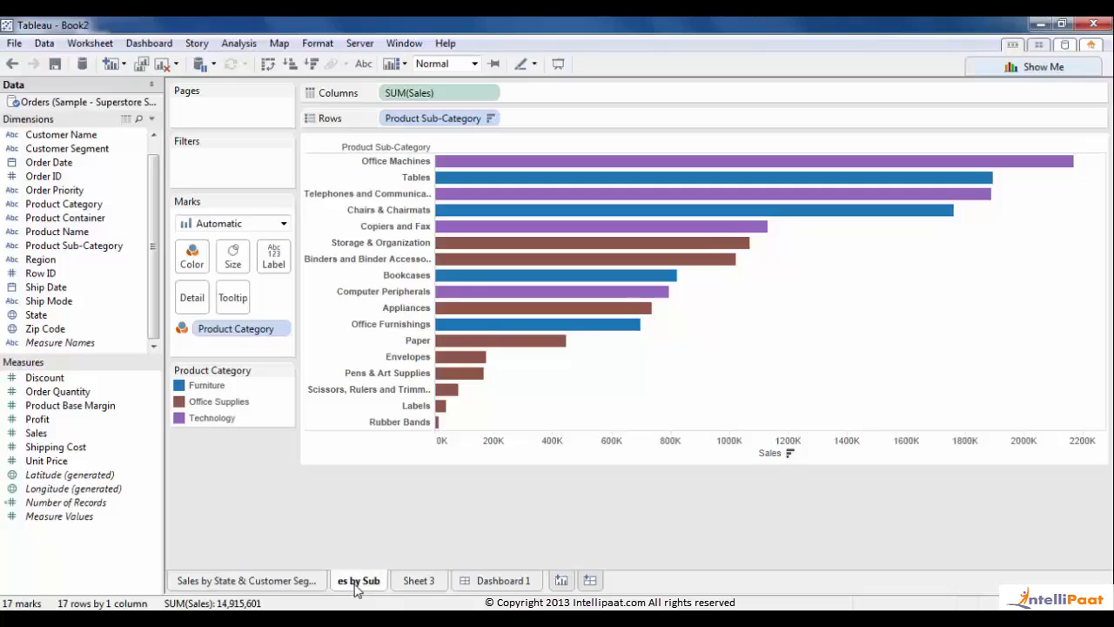
{"action": "type", "text": "-Category"}
{"action": "key", "text": "Return"}
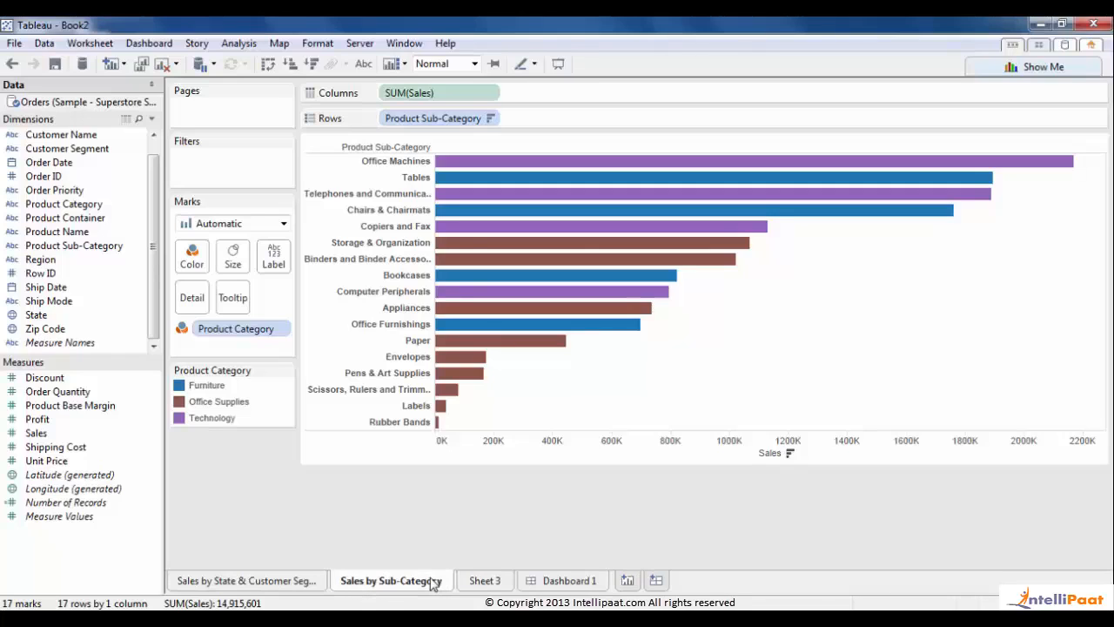
{"action": "double_click", "coordinate": [487, 580]}
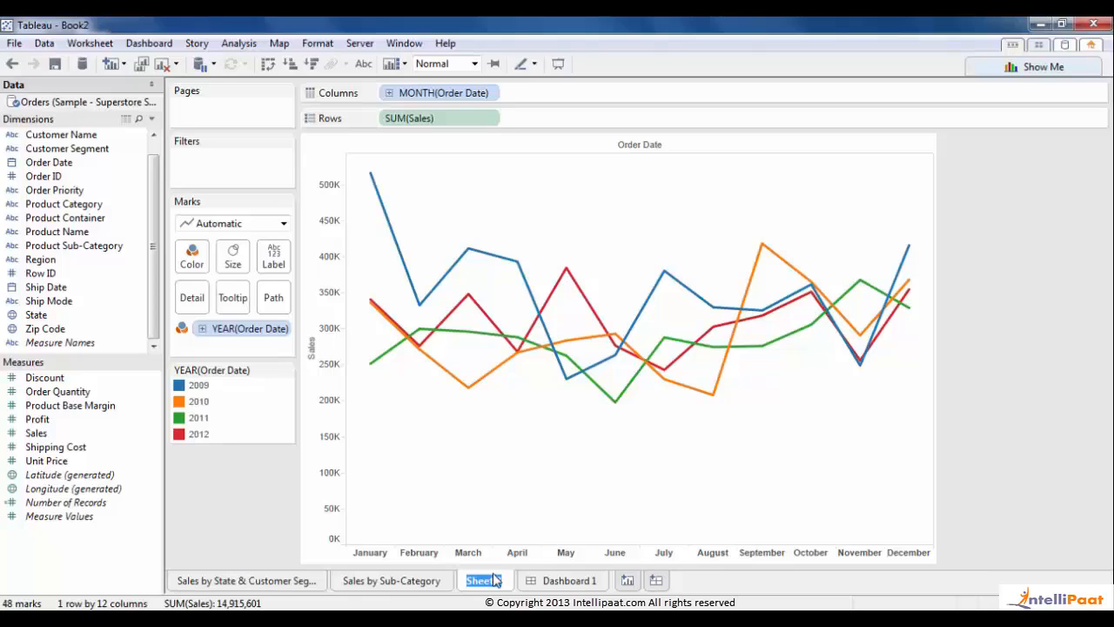
{"action": "type", "text": "Sale"}
{"action": "type", "text": "s by Month"}
- Go back to Dashboard 1 and rename its tab 'Sales Dashboard'
{"action": "left_click", "coordinate": [564, 579]}
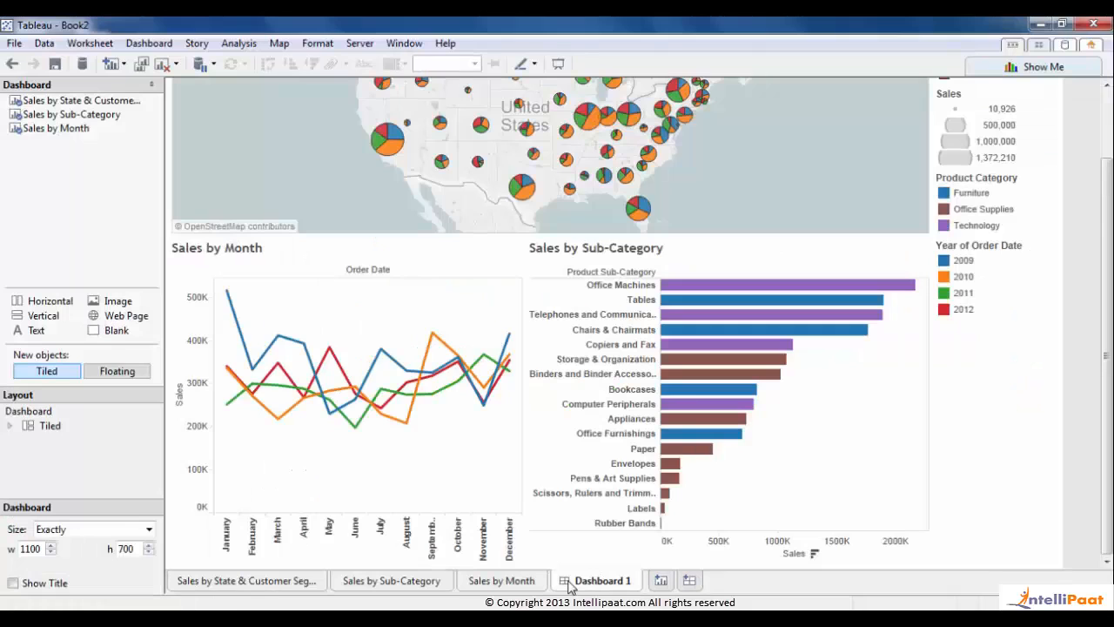
{"action": "left_click_drag", "start_coordinate": [1107, 324], "coordinate": [1107, 252]}
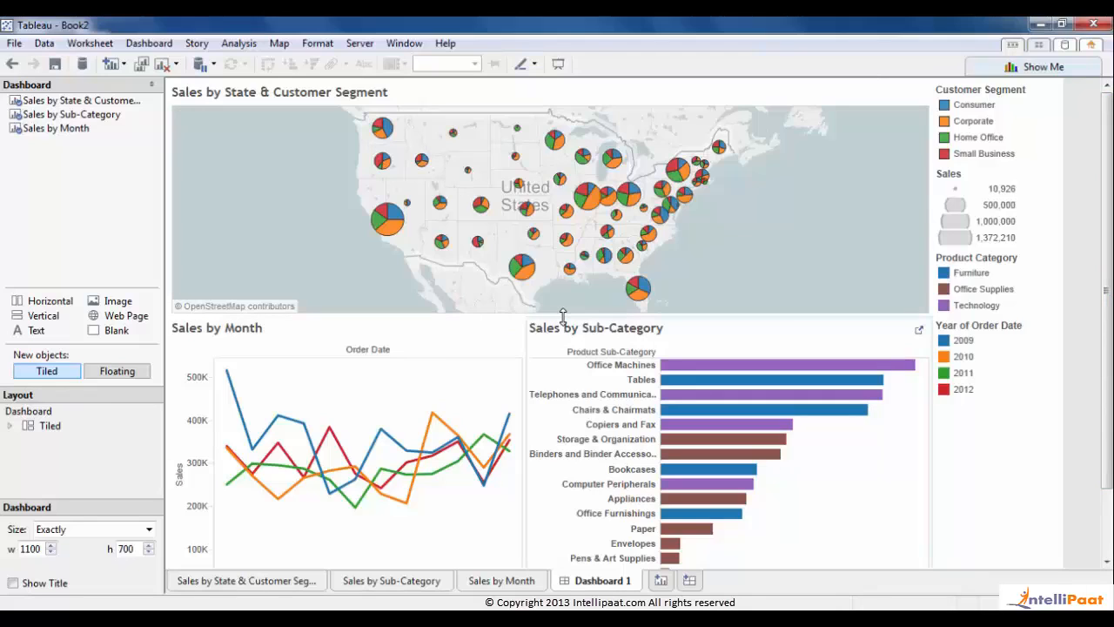
{"action": "double_click", "coordinate": [596, 582]}
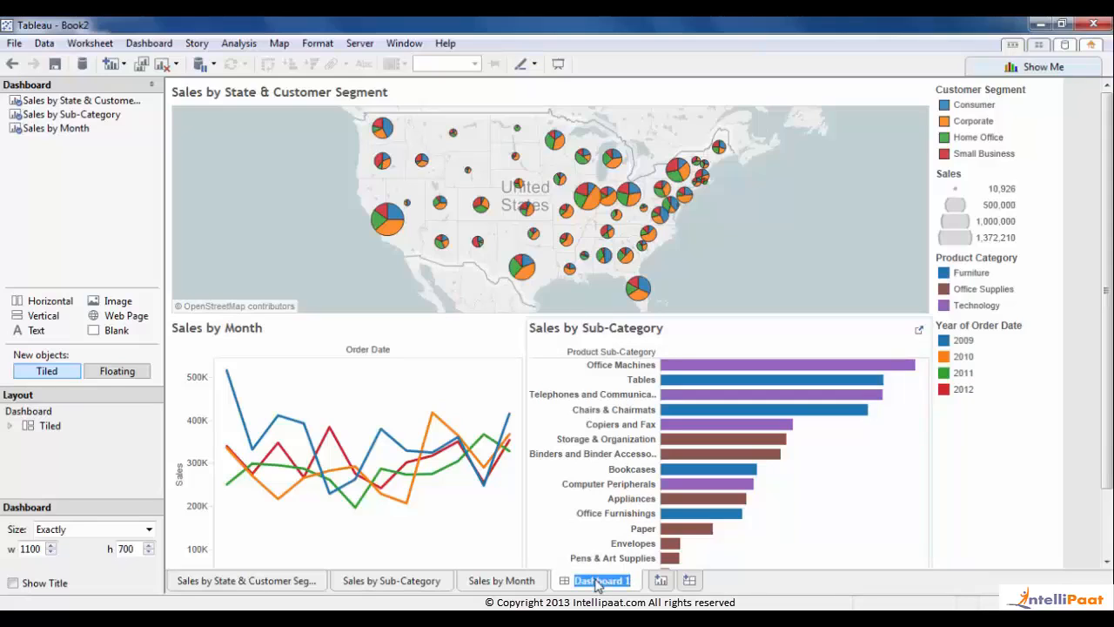
{"action": "type", "text": "Sales Dashboard"}
{"action": "key", "text": "Return"}
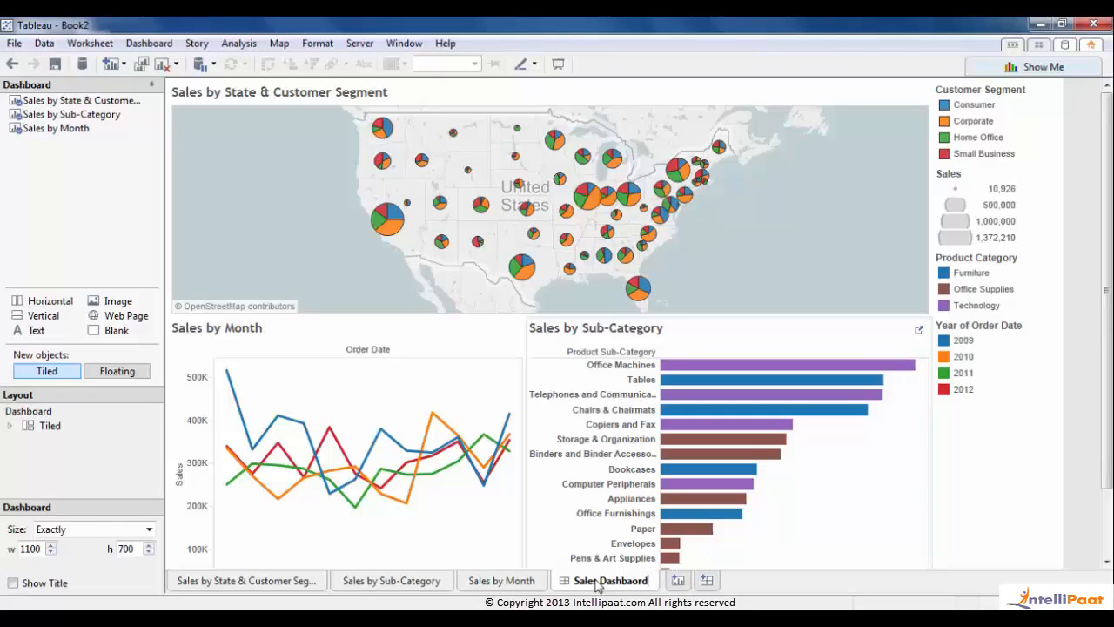
- Show the Sales Dashboard title and raise the dashboard height to 750
{"action": "left_click", "coordinate": [40, 414]}
{"action": "left_click", "coordinate": [13, 583]}
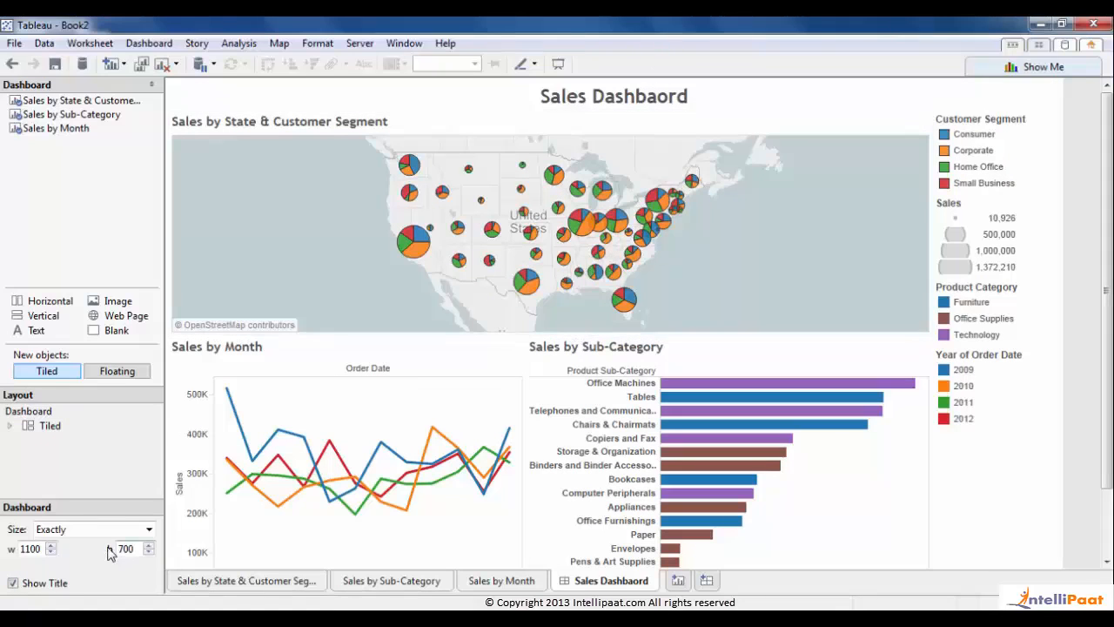
{"action": "left_click_drag", "start_coordinate": [126, 546], "coordinate": [138, 546]}
{"action": "type", "text": "50"}
{"action": "left_click", "coordinate": [101, 490]}
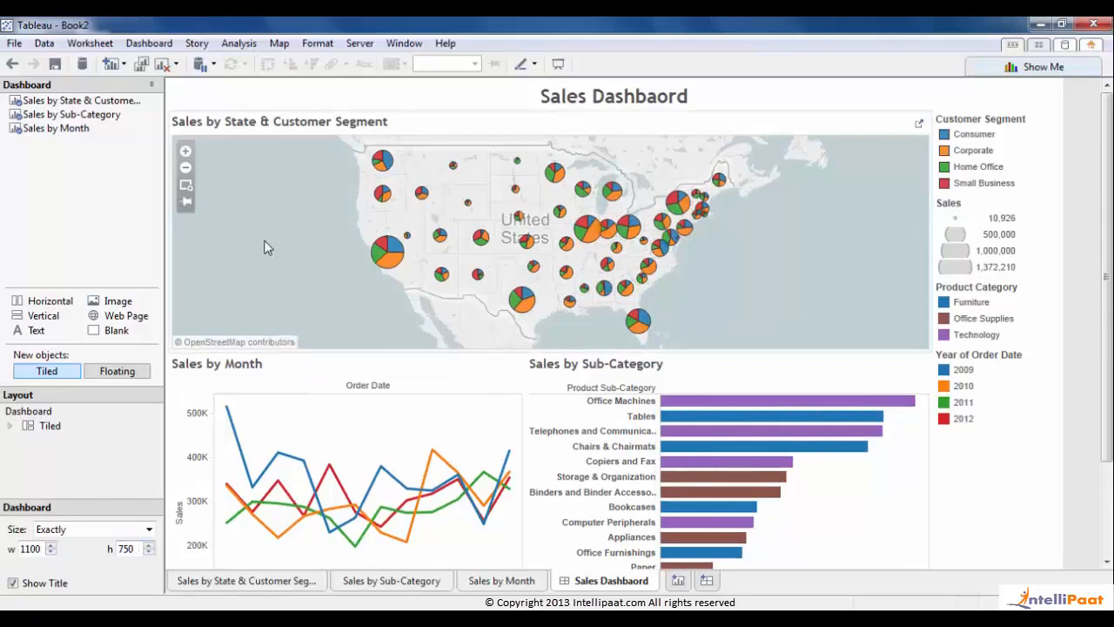
- Collapse the Dashboard side pane so the canvas gets more room
{"action": "left_click", "coordinate": [151, 85]}
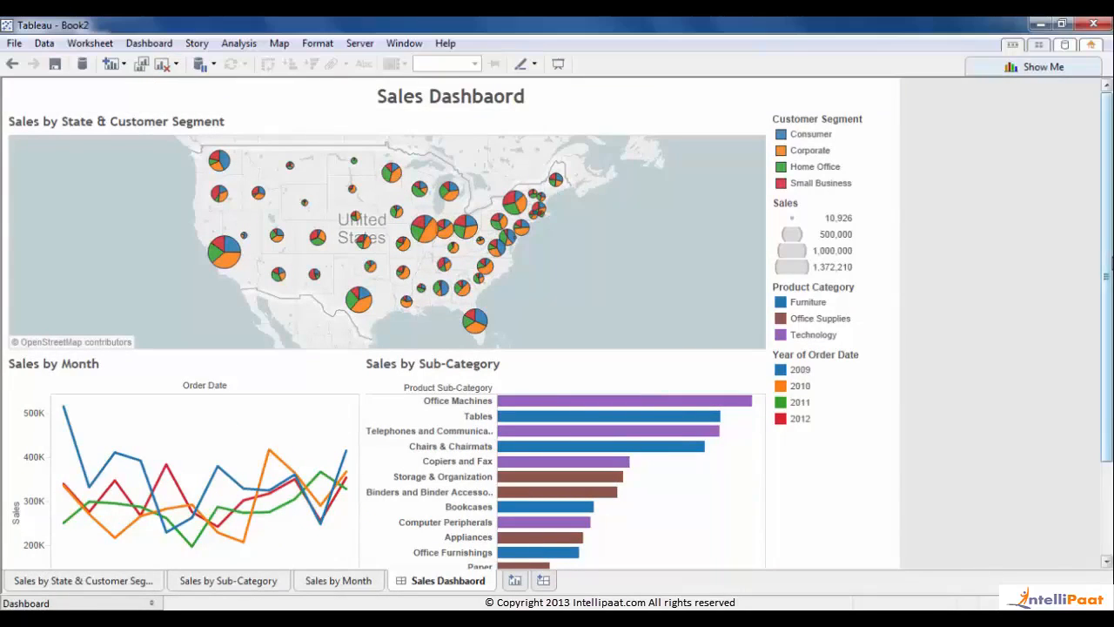
{"action": "scroll", "coordinate": [1042, 251], "scroll_direction": "down", "scroll_amount": 3}
{"action": "scroll", "coordinate": [1109, 213], "scroll_direction": "up", "scroll_amount": 3}
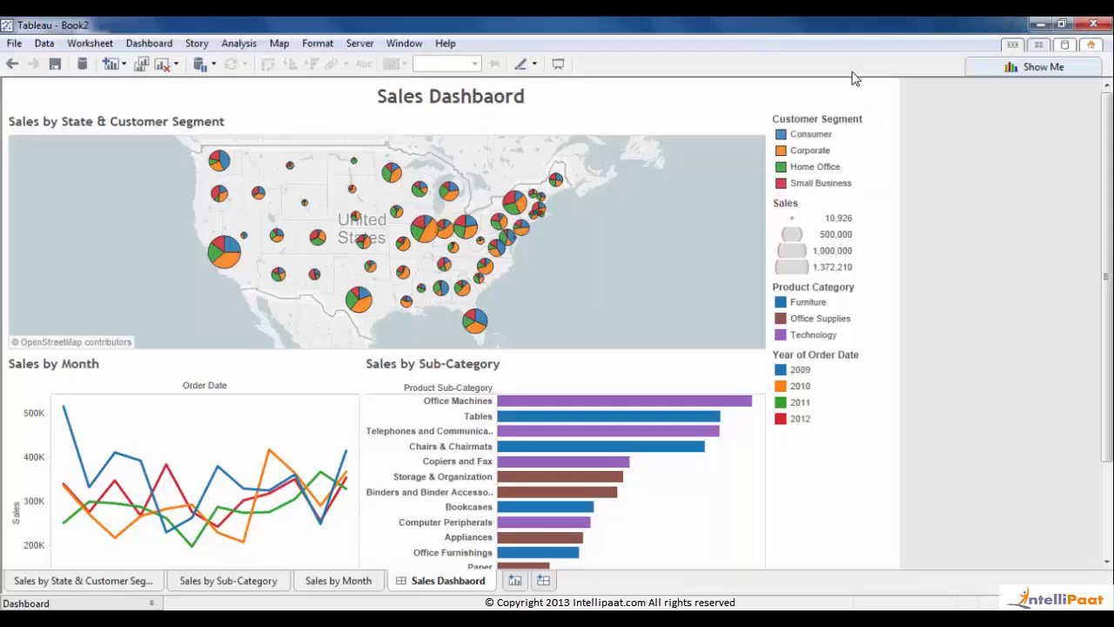
- Make the Customer Segment legend float over the lower-right of the map
{"action": "left_click", "coordinate": [838, 128]}
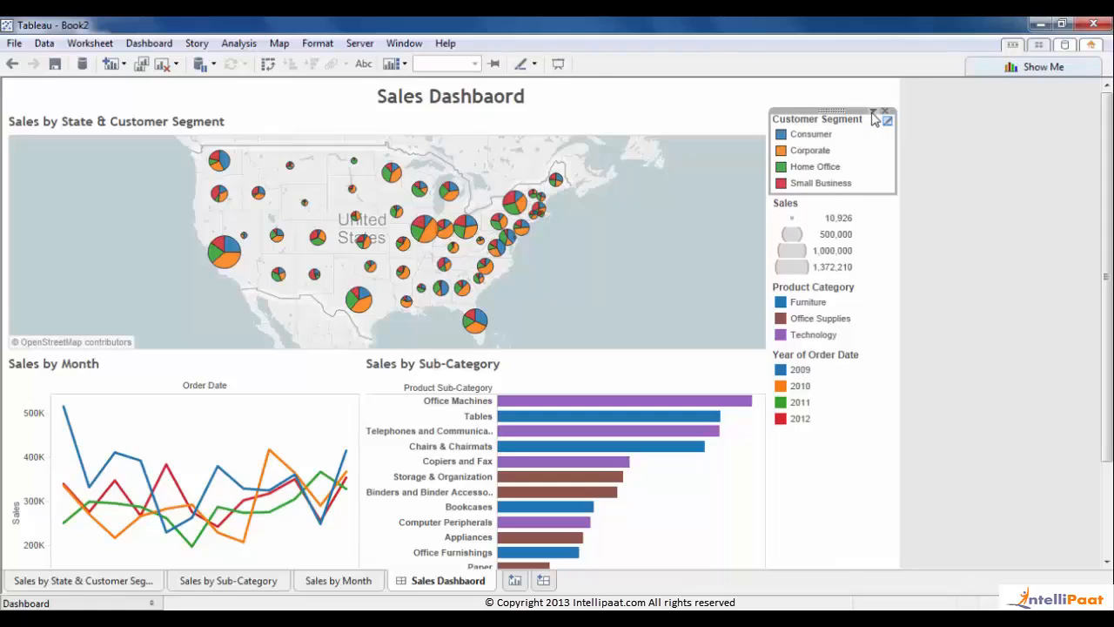
{"action": "left_click", "coordinate": [872, 113]}
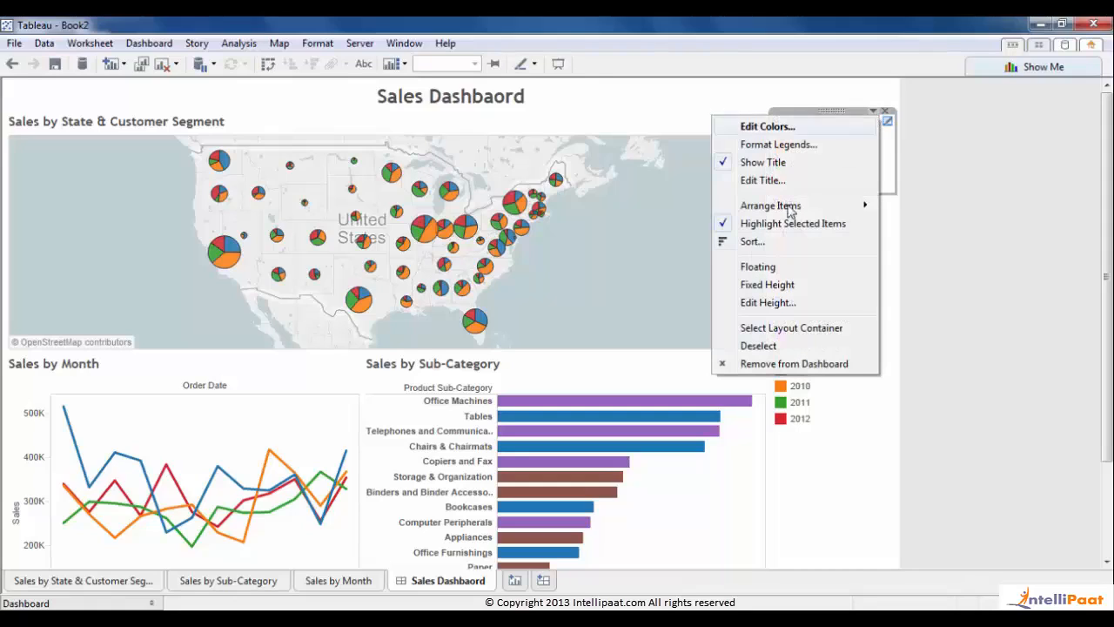
{"action": "left_click", "coordinate": [749, 267]}
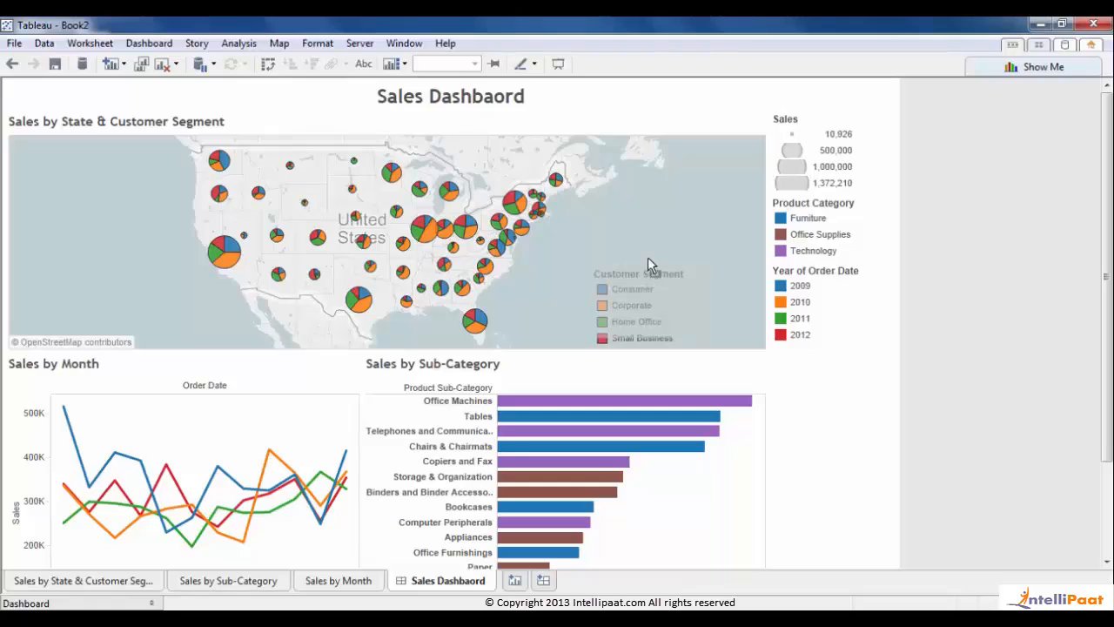
{"action": "left_click", "coordinate": [958, 330]}
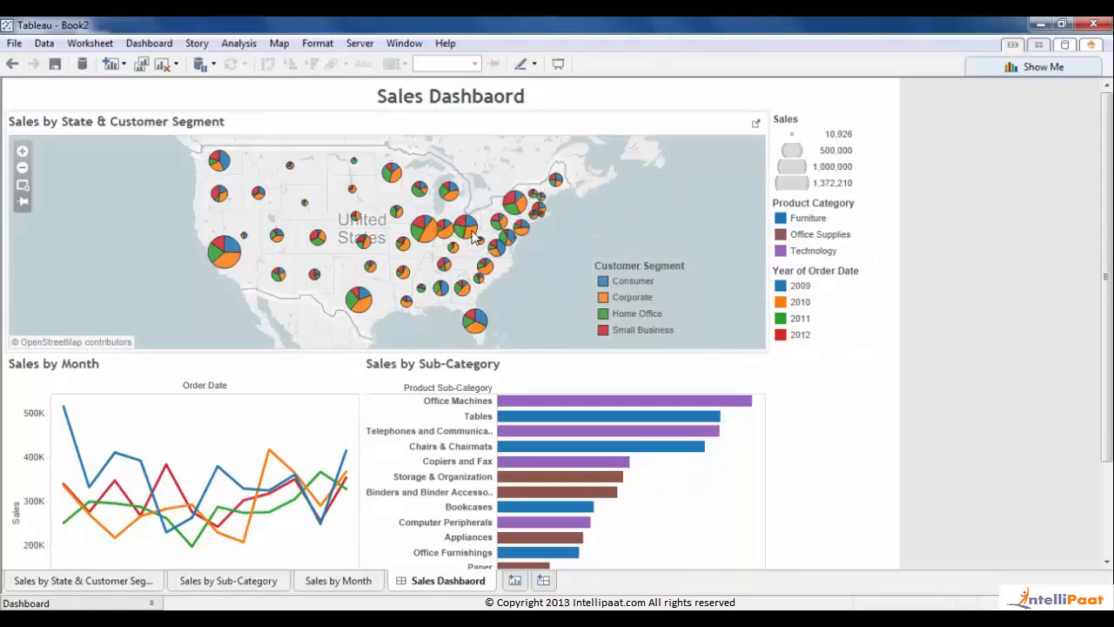
- Remove the Sales size legend from the dashboard
{"action": "left_click", "coordinate": [822, 124]}
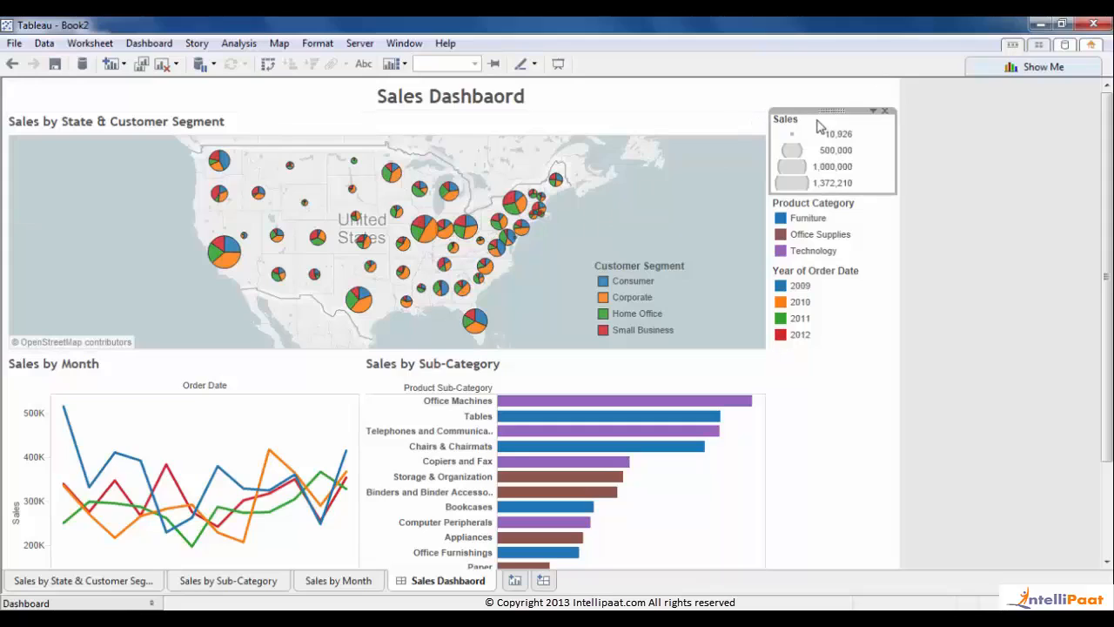
{"action": "left_click", "coordinate": [886, 114]}
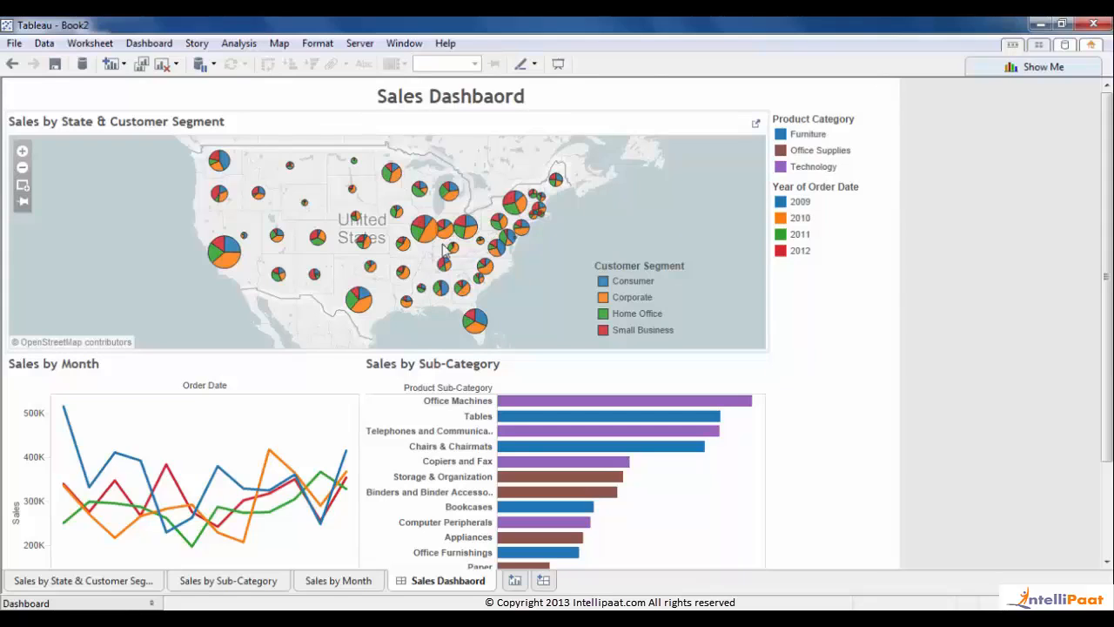
{"action": "mouse_move", "coordinate": [220, 263]}
{"action": "mouse_move", "coordinate": [1105, 184]}
{"action": "left_mouse_down"}
{"action": "mouse_move", "coordinate": [1105, 283]}
{"action": "mouse_move", "coordinate": [1105, 181]}
{"action": "left_mouse_up"}
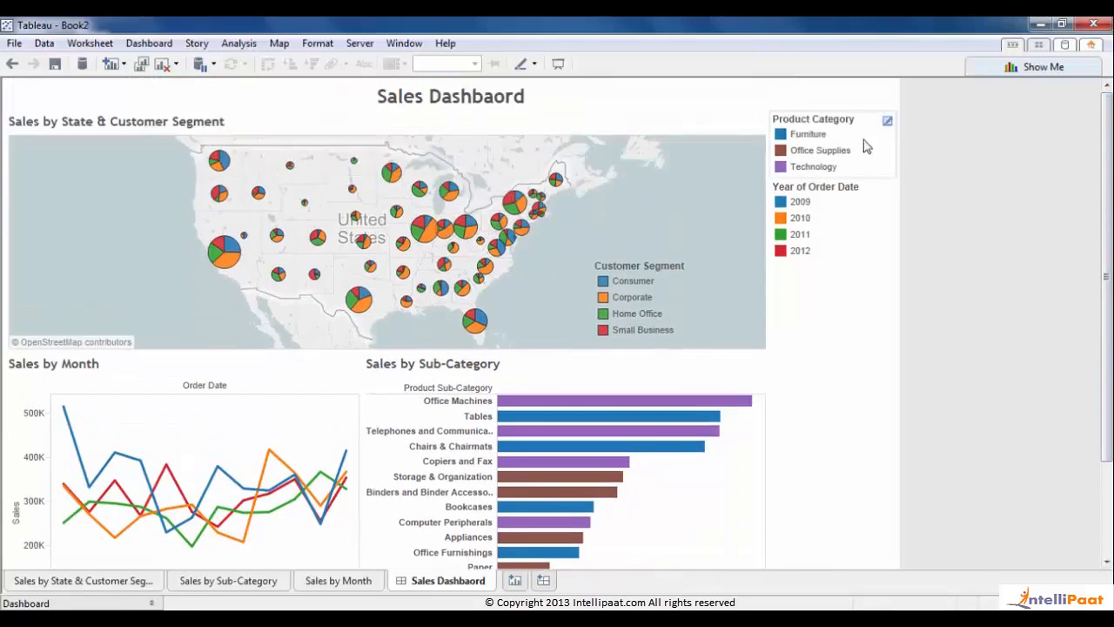
- Move the Year of Order Date legend between the two bottom charts
{"action": "left_click", "coordinate": [809, 194]}
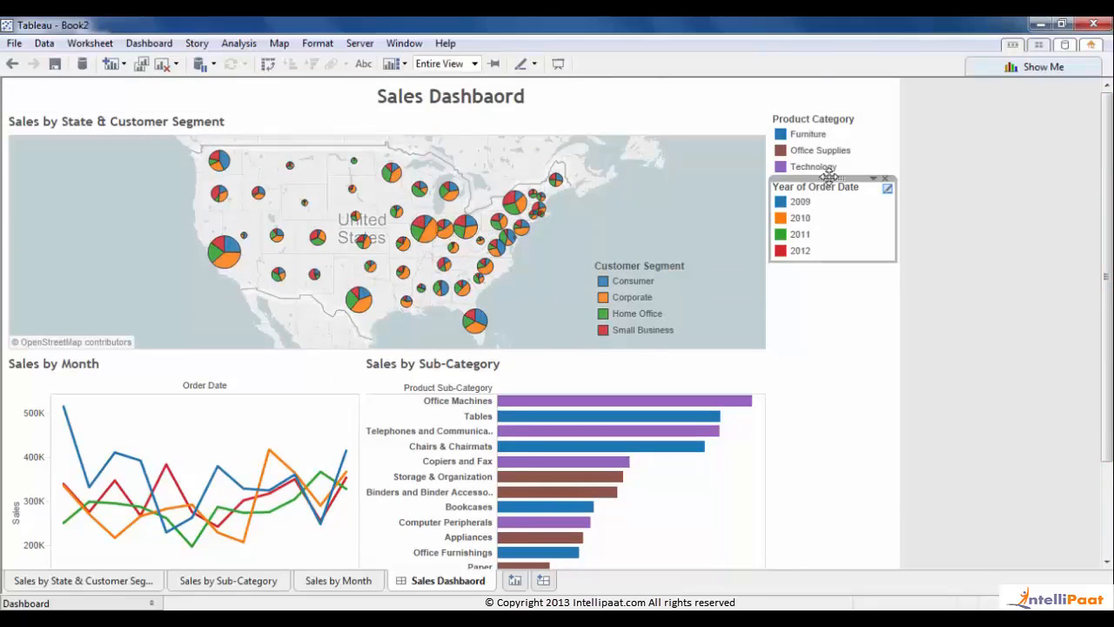
{"action": "left_click_drag", "start_coordinate": [827, 177], "coordinate": [385, 481]}
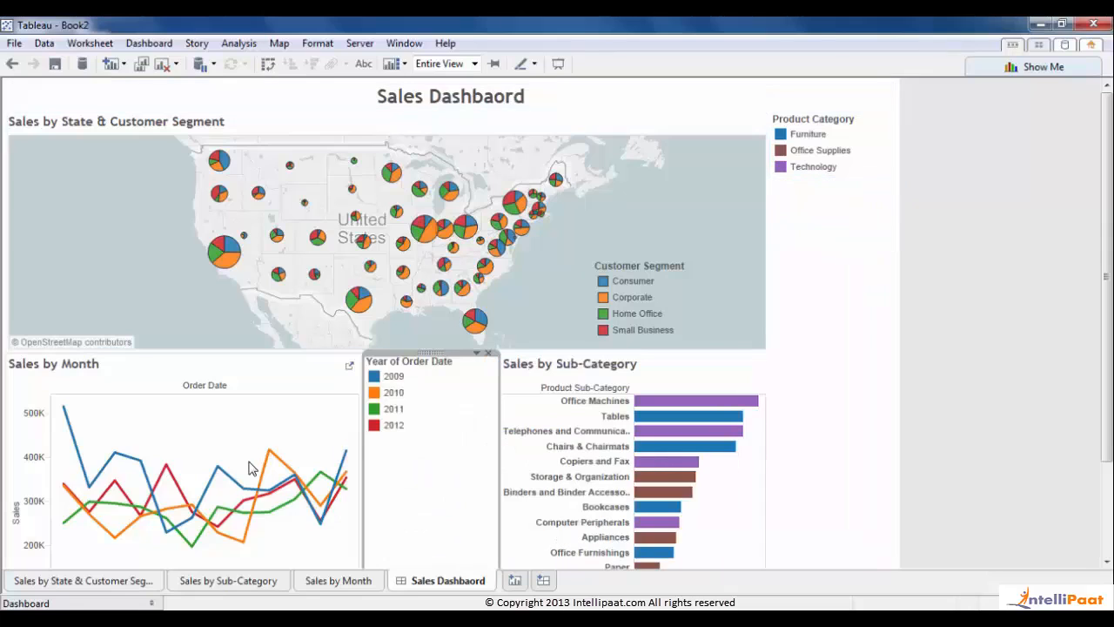
{"action": "left_click", "coordinate": [1032, 373]}
{"action": "left_click_drag", "start_coordinate": [1107, 325], "coordinate": [1107, 423]}
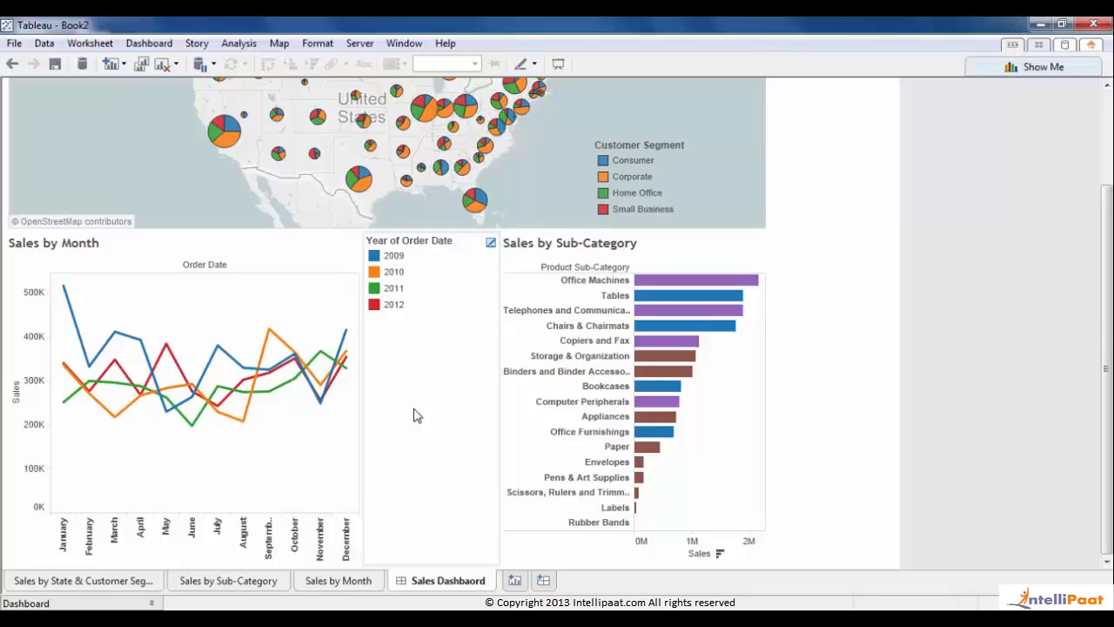
- Make the year legend floating and place it inside the Sales by Month chart
{"action": "left_click", "coordinate": [444, 248]}
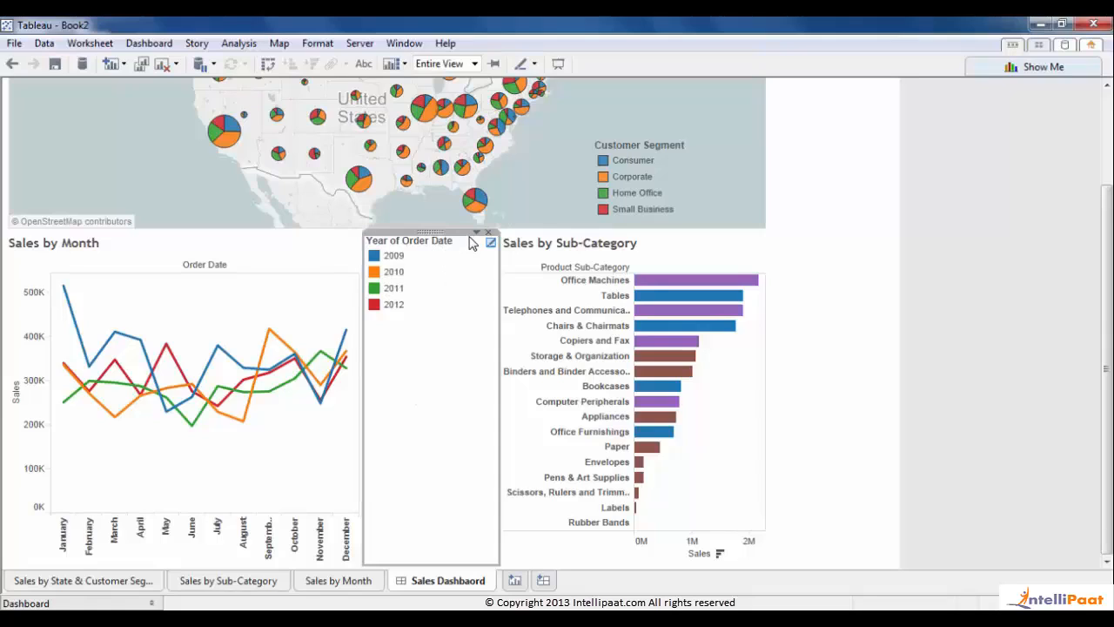
{"action": "left_click", "coordinate": [476, 233]}
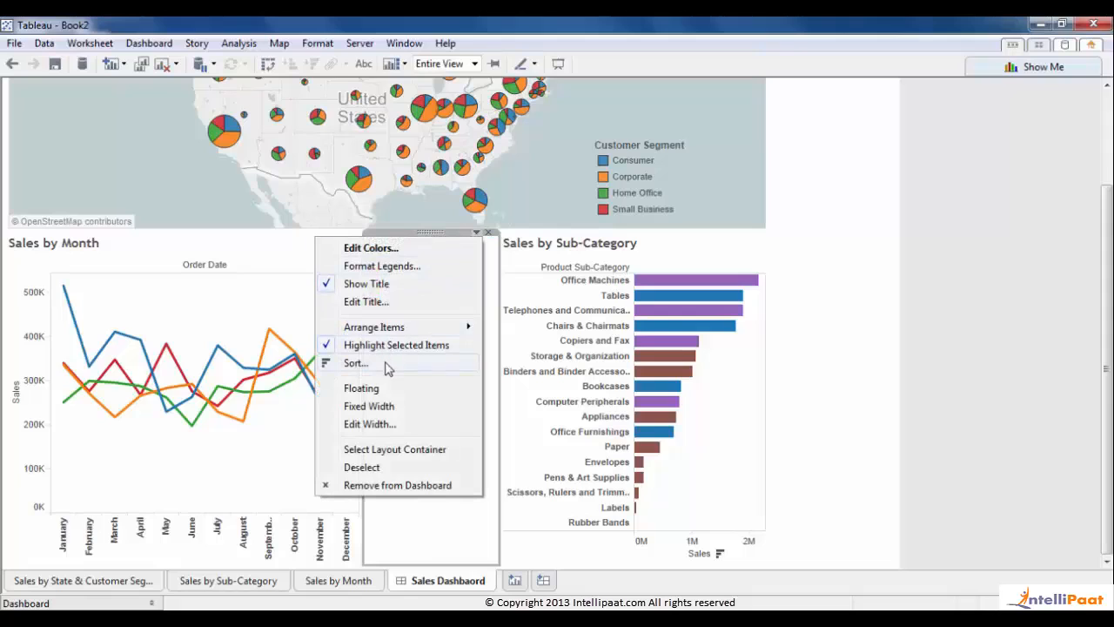
{"action": "left_click", "coordinate": [380, 389]}
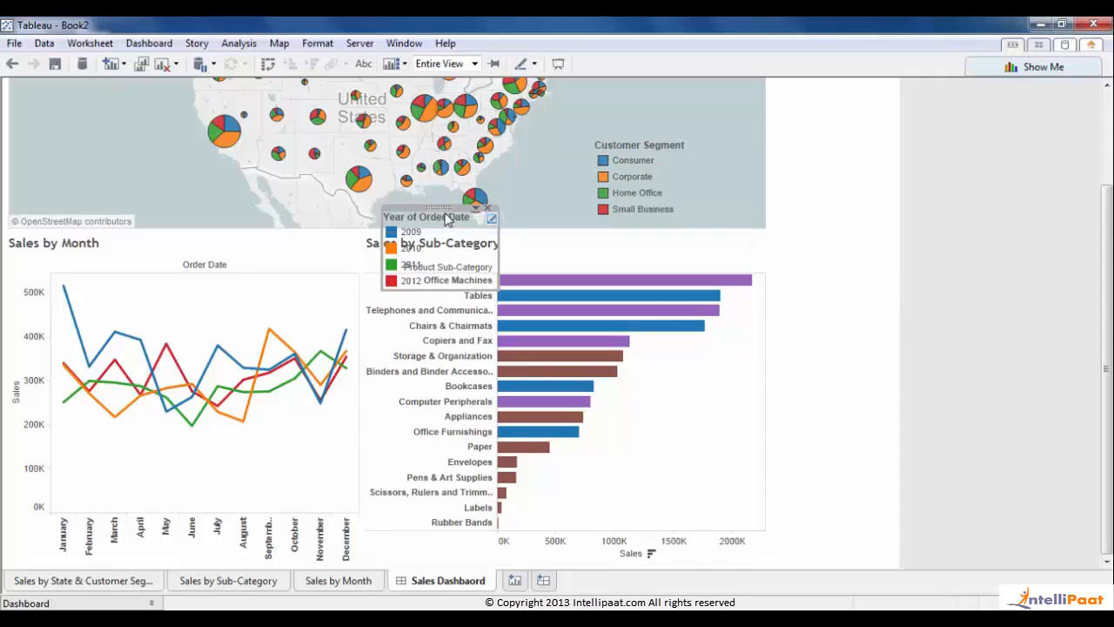
{"action": "left_click_drag", "start_coordinate": [440, 209], "coordinate": [298, 429]}
{"action": "left_click", "coordinate": [989, 379]}
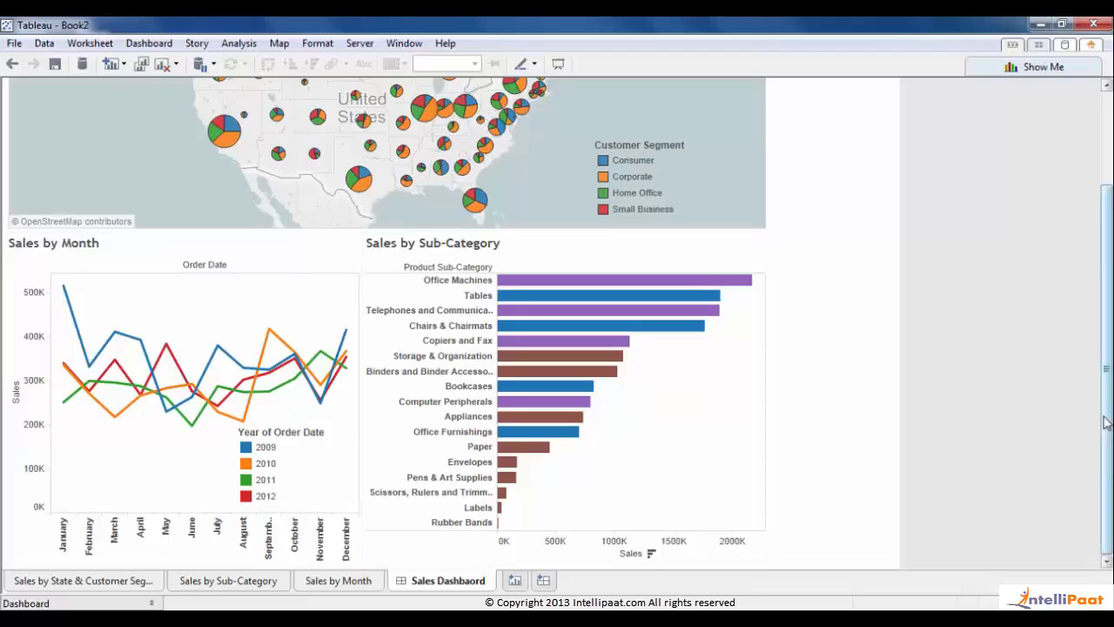
- Float the Product Category legend at the bar chart's lower right, then drag Sub-Category's left border
{"action": "scroll", "coordinate": [386, 323], "scroll_direction": "up", "scroll_amount": 3}
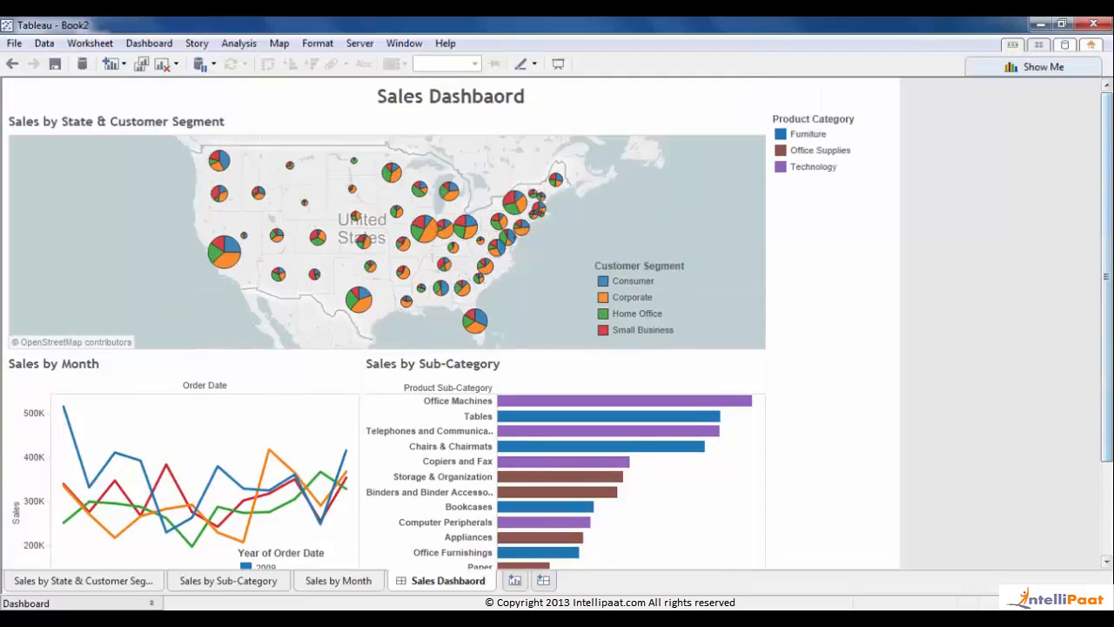
{"action": "left_click", "coordinate": [835, 120]}
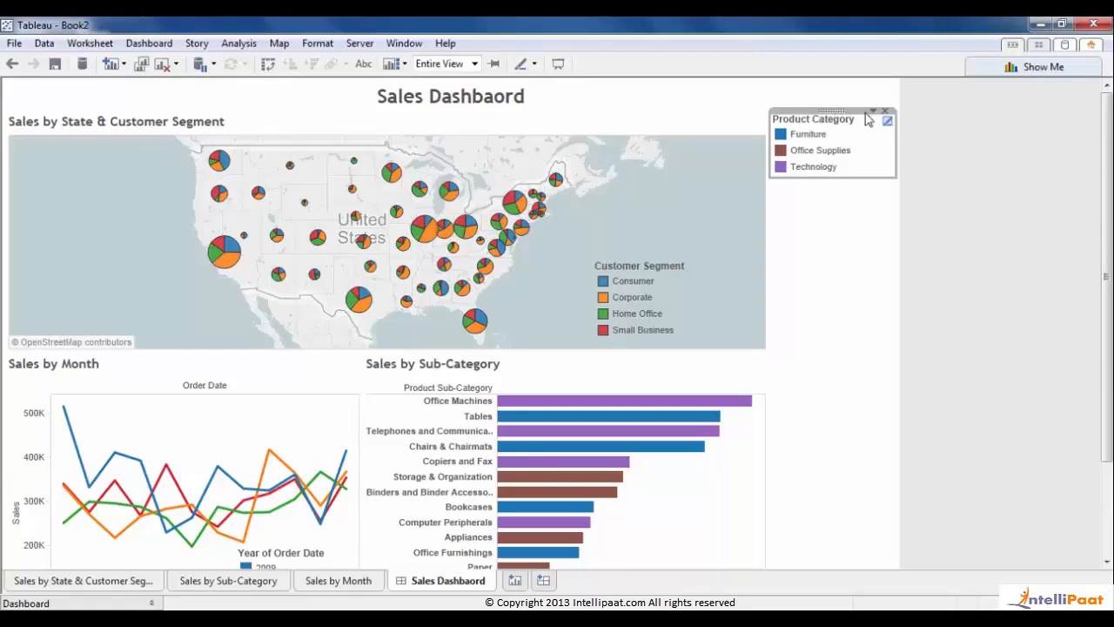
{"action": "left_click", "coordinate": [873, 112]}
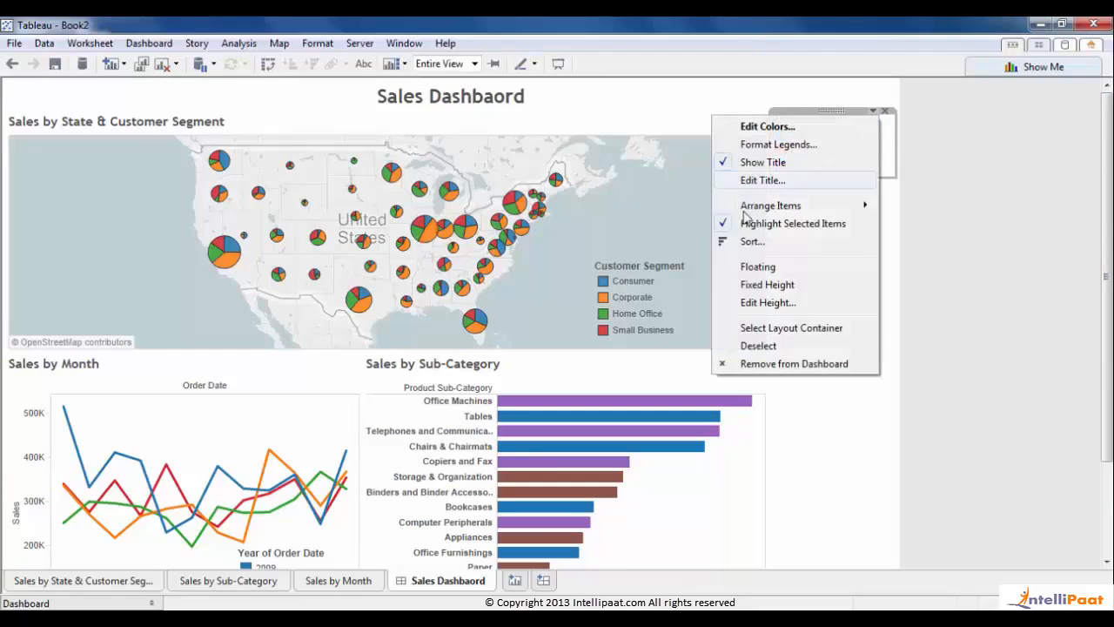
{"action": "left_click", "coordinate": [755, 268]}
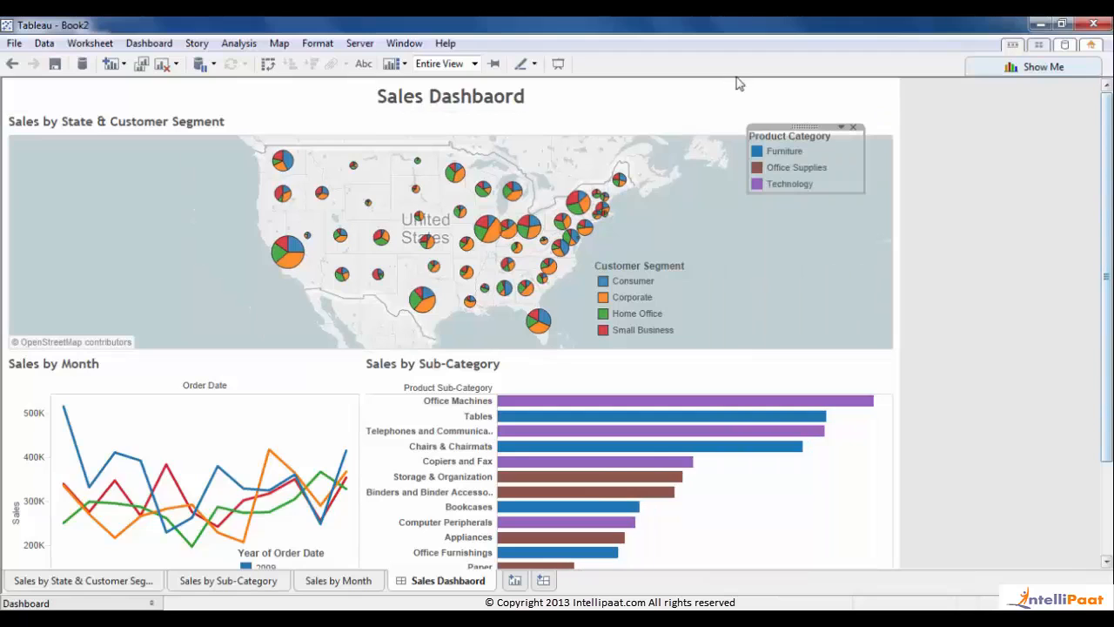
{"action": "left_click_drag", "start_coordinate": [802, 126], "coordinate": [798, 512]}
{"action": "left_click_drag", "start_coordinate": [1106, 444], "coordinate": [1107, 537]}
{"action": "left_click_drag", "start_coordinate": [795, 392], "coordinate": [829, 469]}
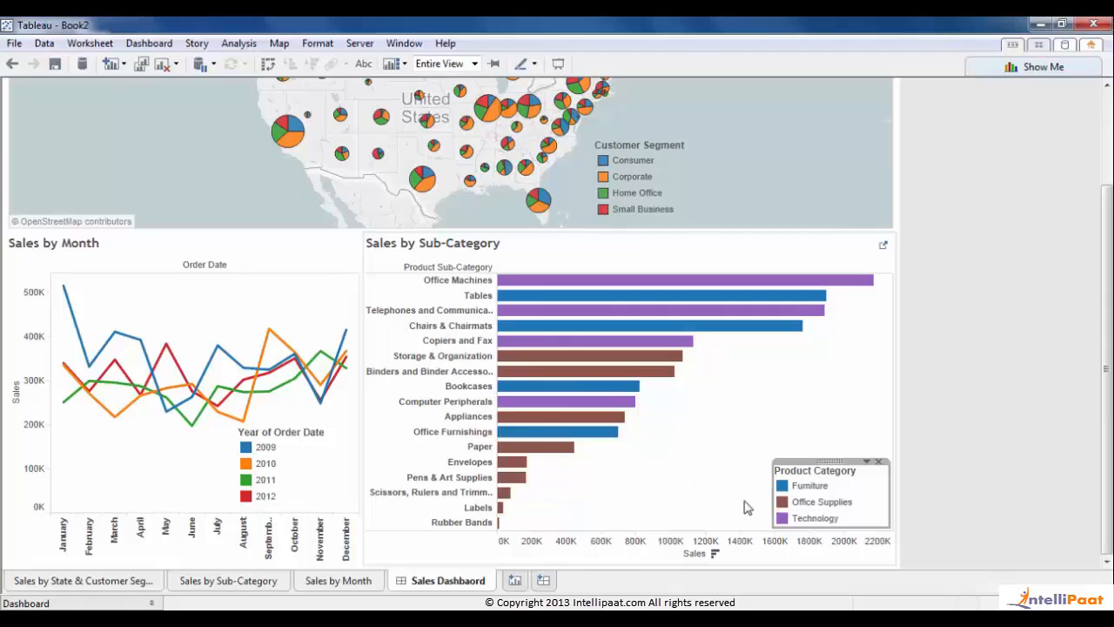
{"action": "left_click", "coordinate": [694, 505]}
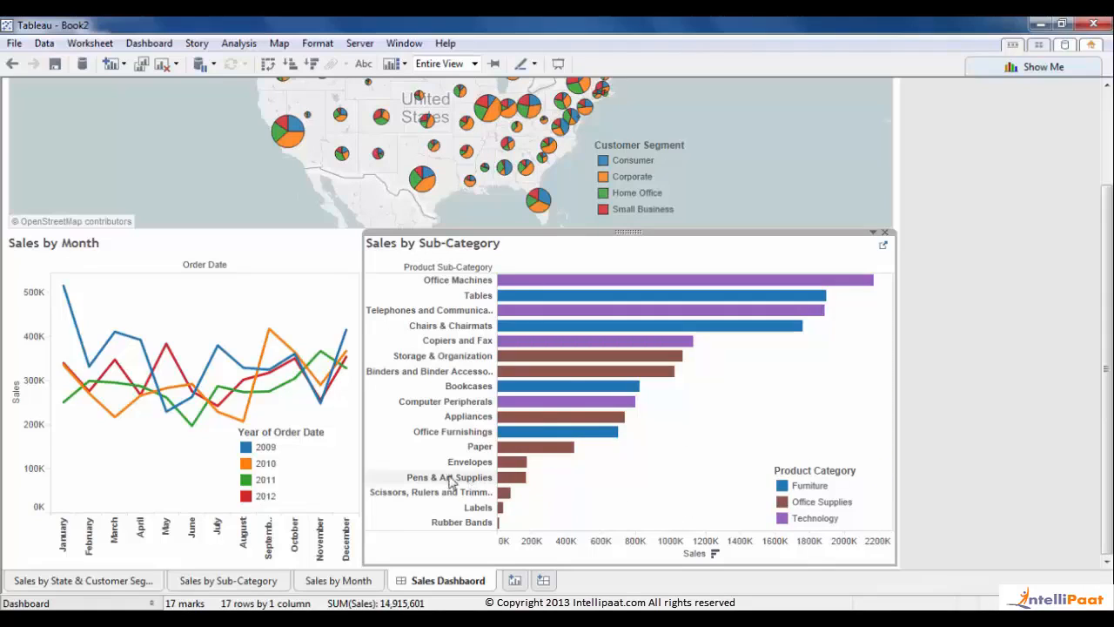
{"action": "left_click_drag", "start_coordinate": [363, 458], "coordinate": [451, 460]}
- Finish widening the Sales by Month chart
{"action": "left_click", "coordinate": [258, 438]}
{"action": "right_click", "coordinate": [258, 438]}
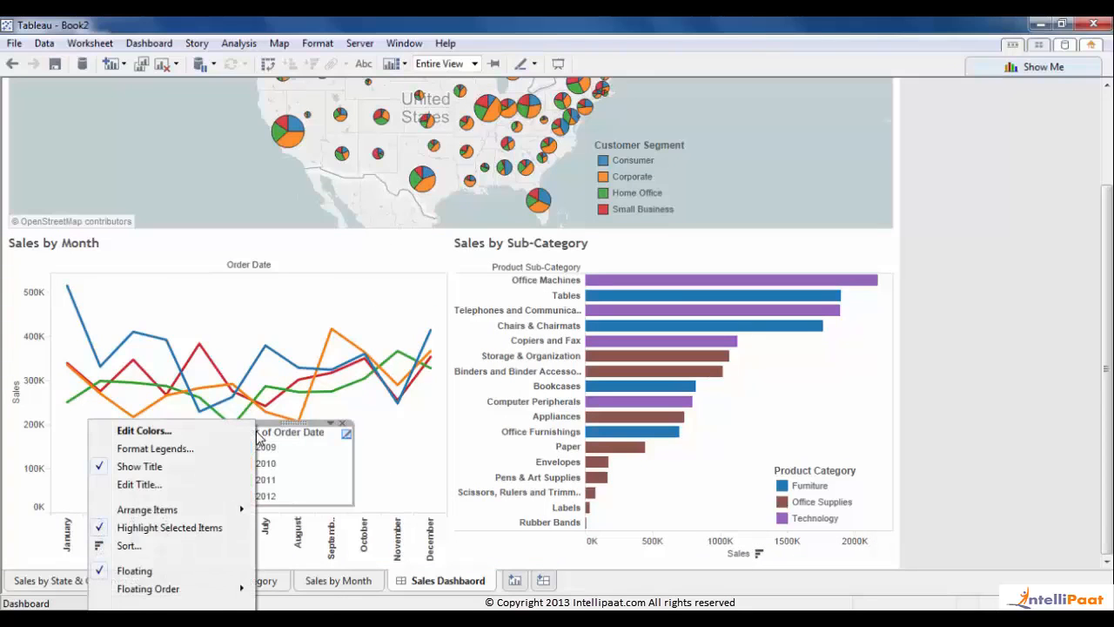
{"action": "left_click", "coordinate": [387, 462]}
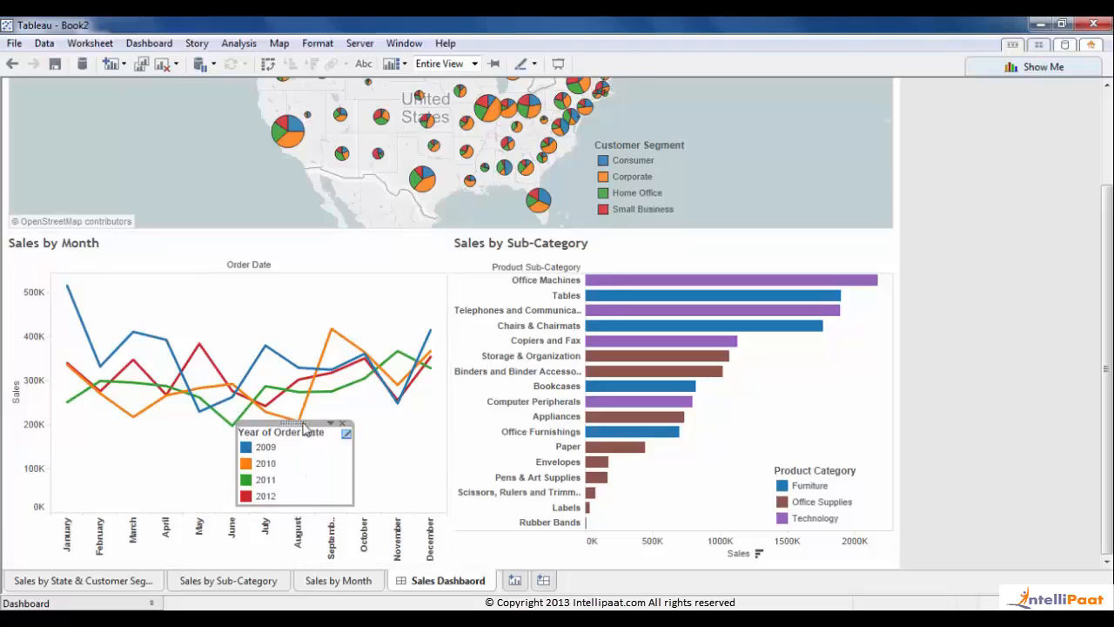
- Delete the floating Year of Order Date legend and bring back the Dashboard pane
{"action": "mouse_move", "coordinate": [226, 435]}
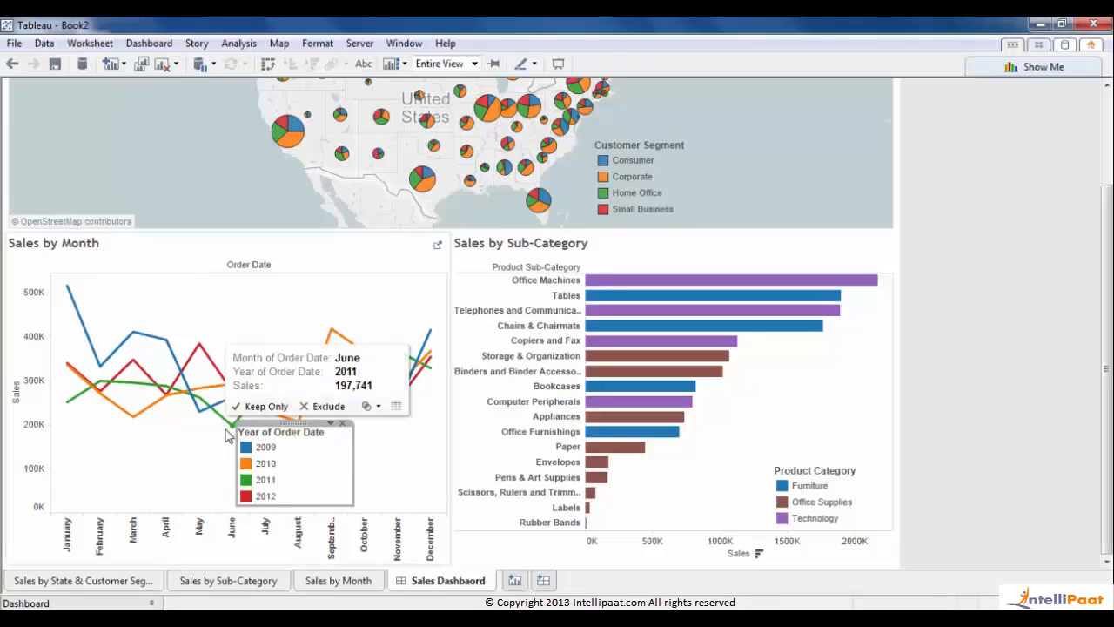
{"action": "left_click", "coordinate": [185, 450]}
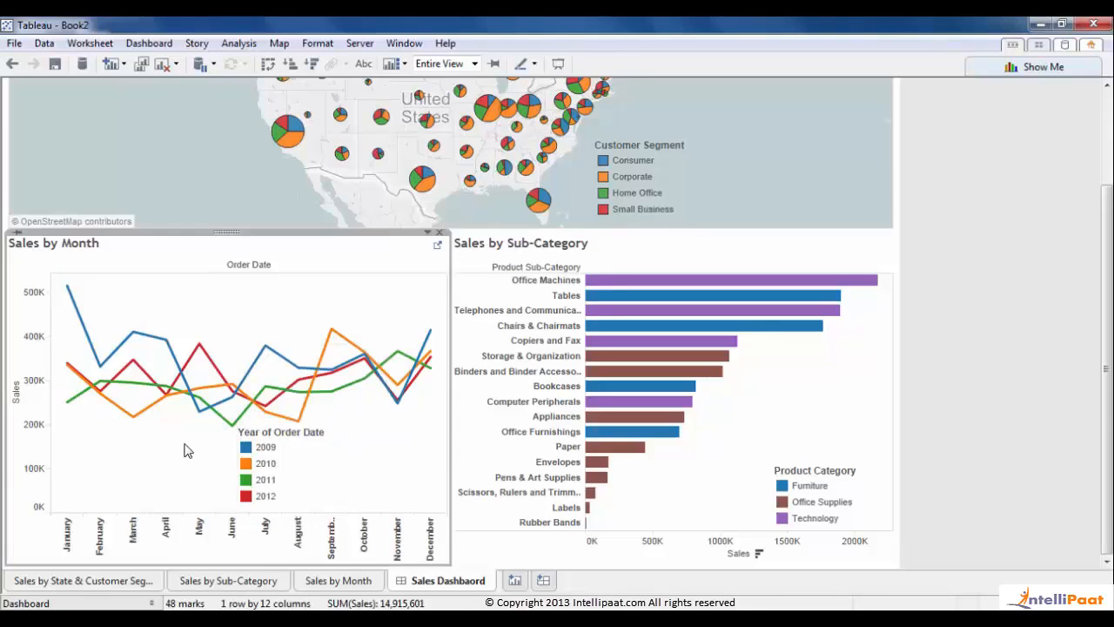
{"action": "left_click", "coordinate": [308, 448]}
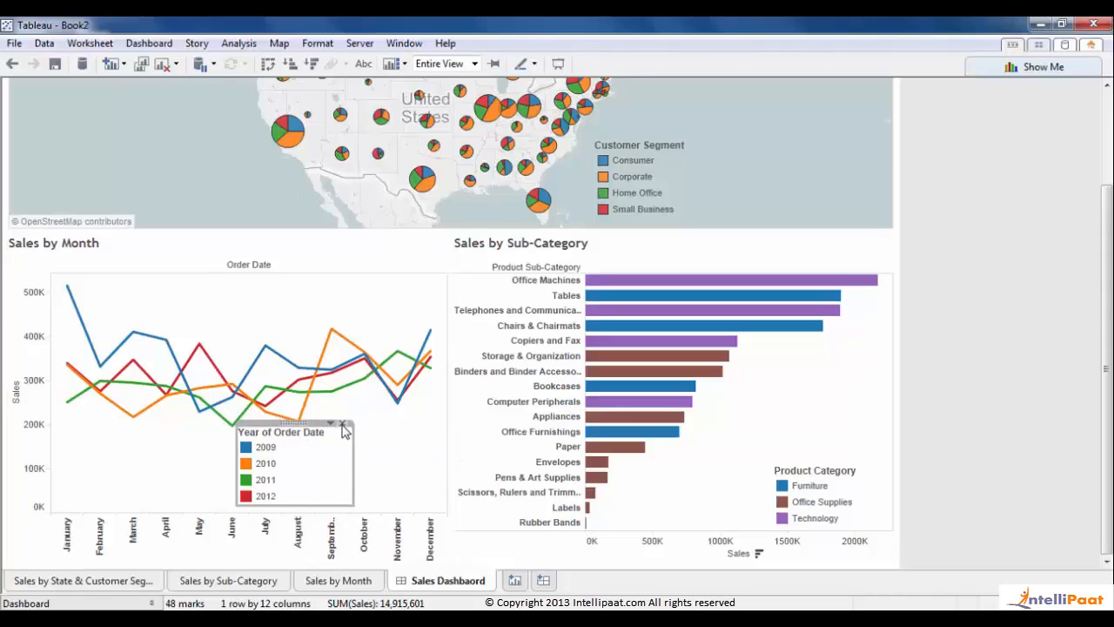
{"action": "left_click", "coordinate": [342, 425]}
{"action": "left_click", "coordinate": [151, 602]}
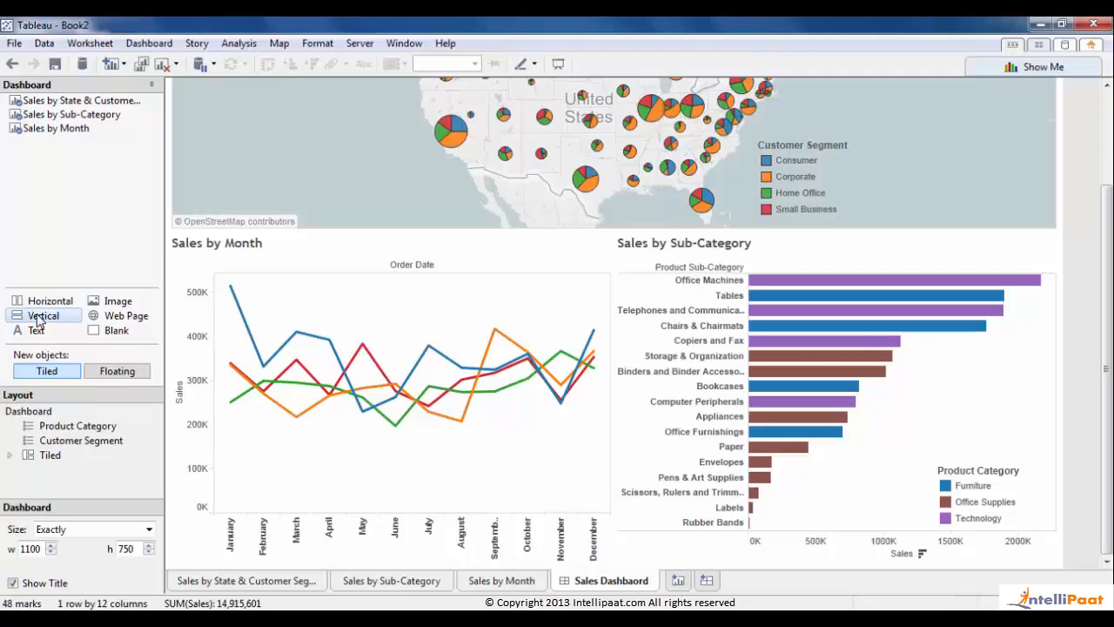
- Put Sales by Month into a new Vertical container and narrow it beside the bar chart
{"action": "left_click_drag", "start_coordinate": [39, 321], "coordinate": [378, 435]}
{"action": "left_click", "coordinate": [606, 250]}
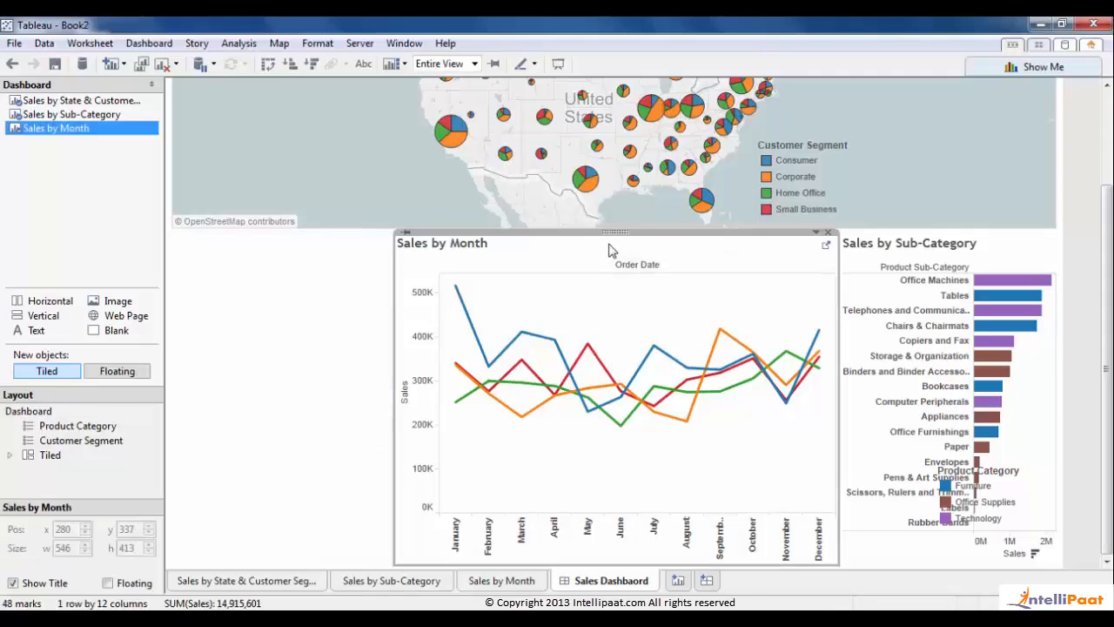
{"action": "left_click_drag", "start_coordinate": [615, 231], "coordinate": [364, 318]}
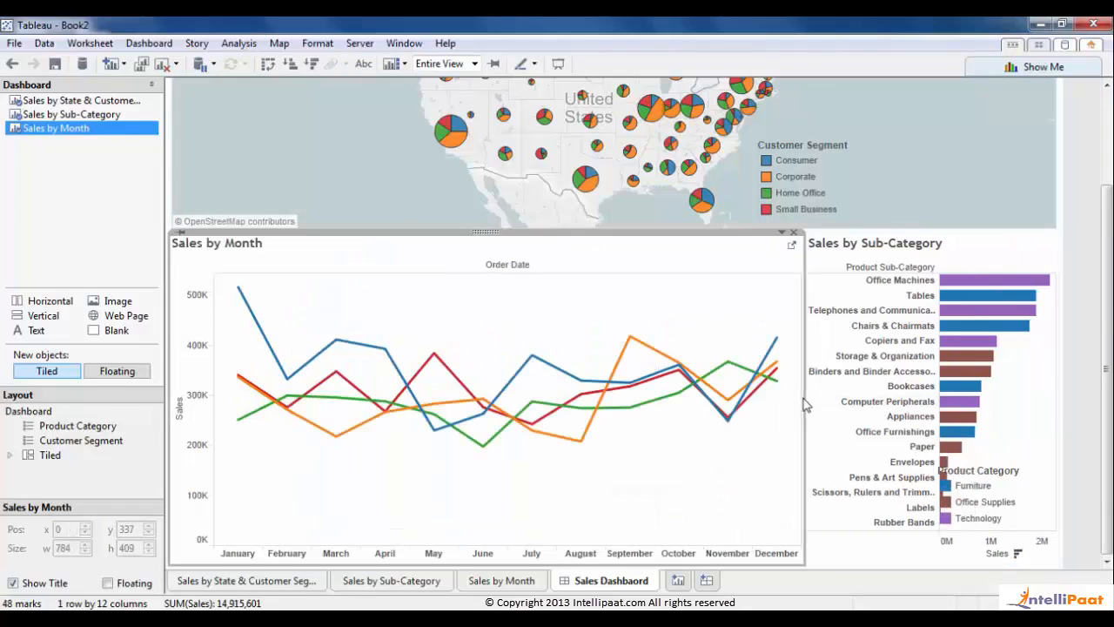
{"action": "left_click_drag", "start_coordinate": [804, 405], "coordinate": [582, 404]}
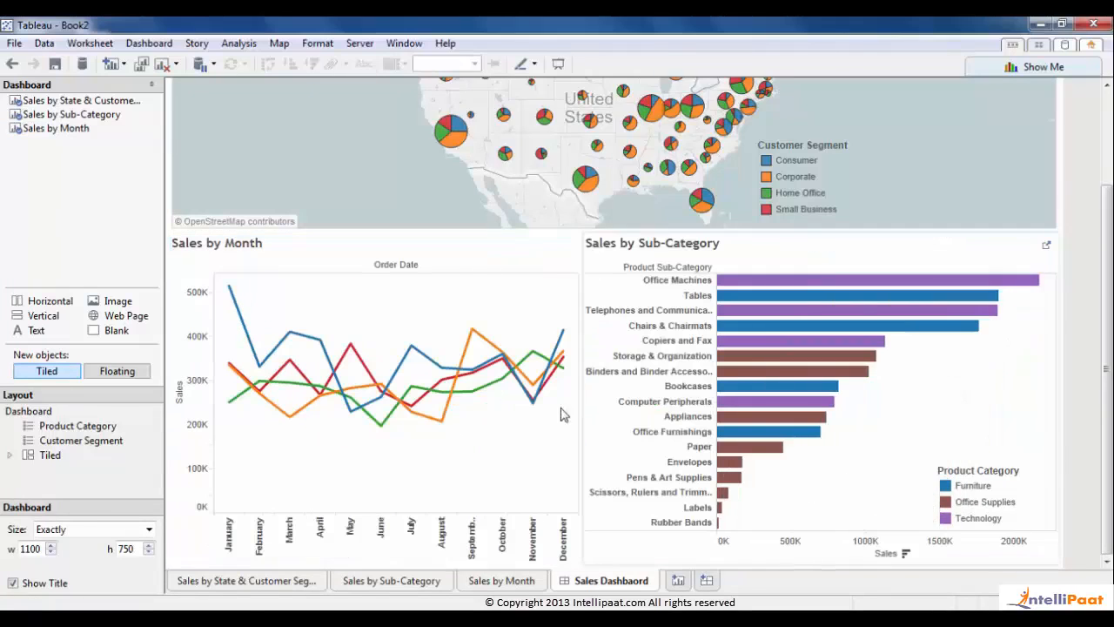
- Add the Year of Order Date colour legend for Sales by Month through Analysis > Legends
{"action": "left_click", "coordinate": [475, 308]}
{"action": "left_click", "coordinate": [232, 47]}
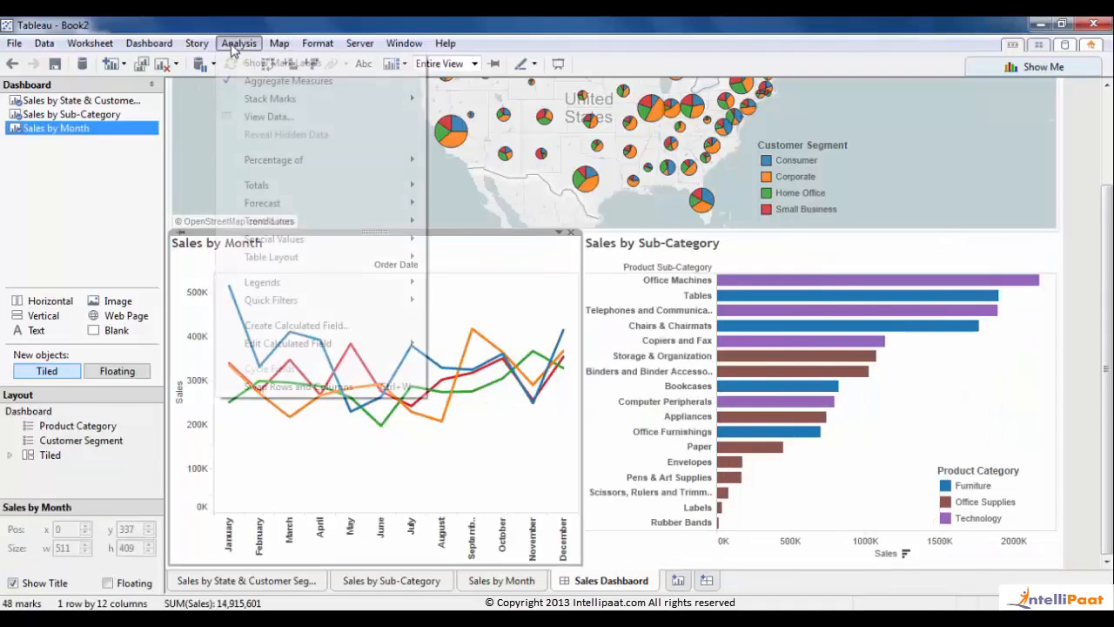
{"action": "mouse_move", "coordinate": [277, 290]}
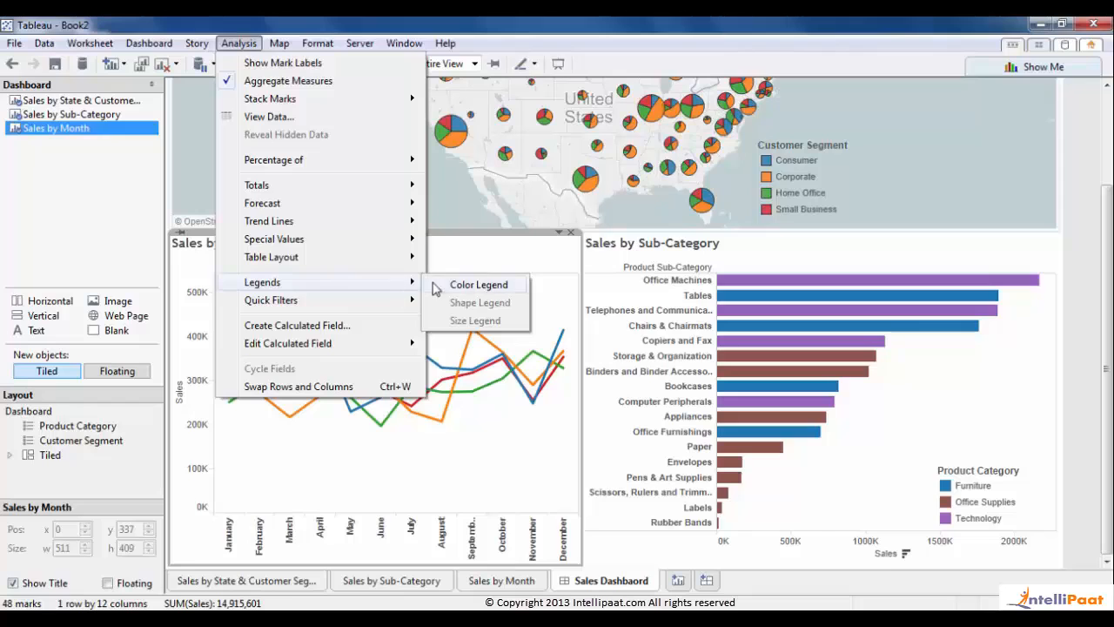
{"action": "left_click", "coordinate": [470, 285]}
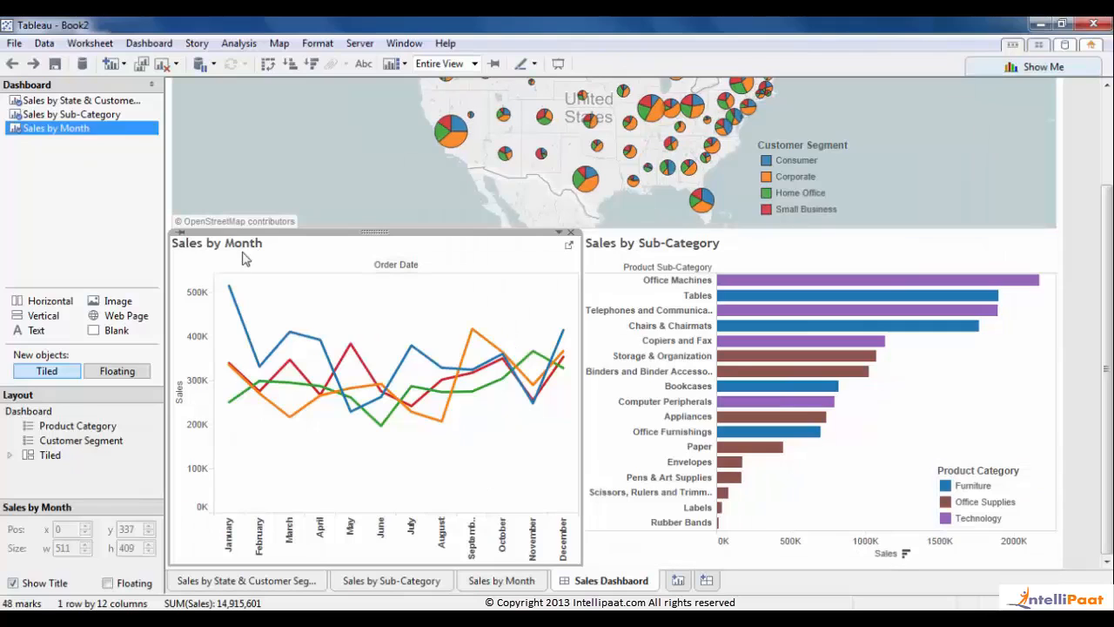
{"action": "left_click", "coordinate": [238, 42]}
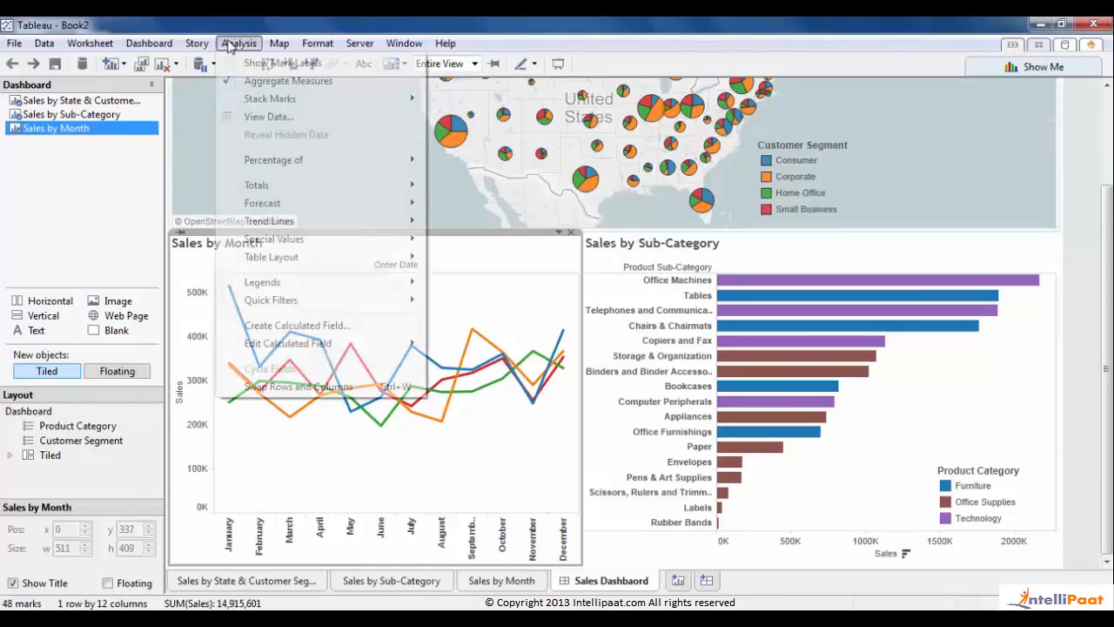
{"action": "mouse_move", "coordinate": [269, 300]}
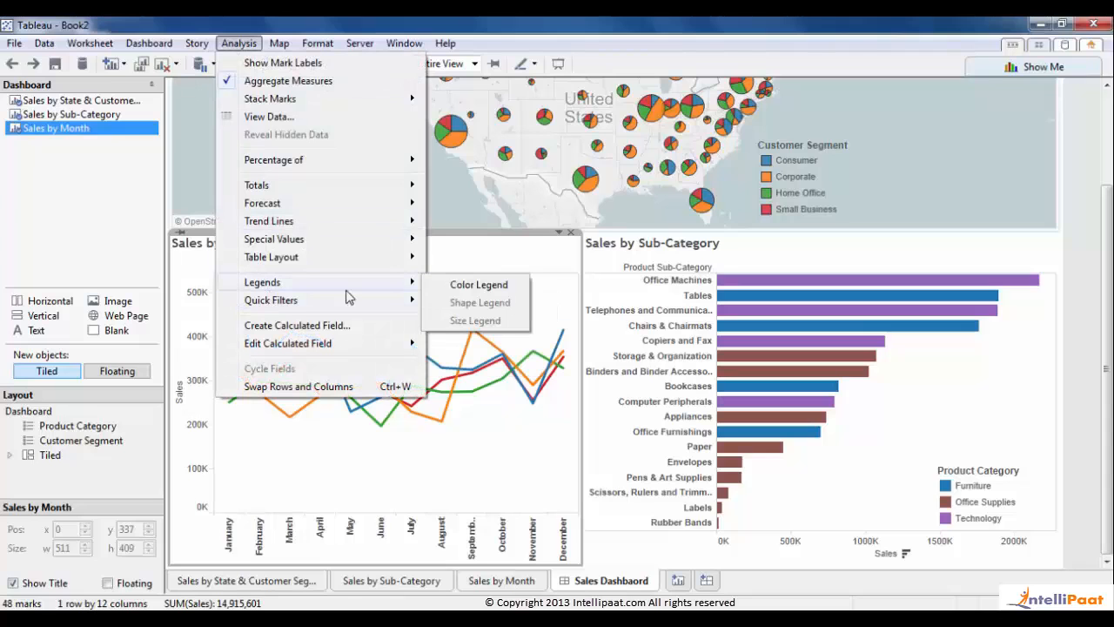
{"action": "left_click", "coordinate": [455, 285]}
{"action": "left_click_drag", "start_coordinate": [1108, 372], "coordinate": [1110, 220]}
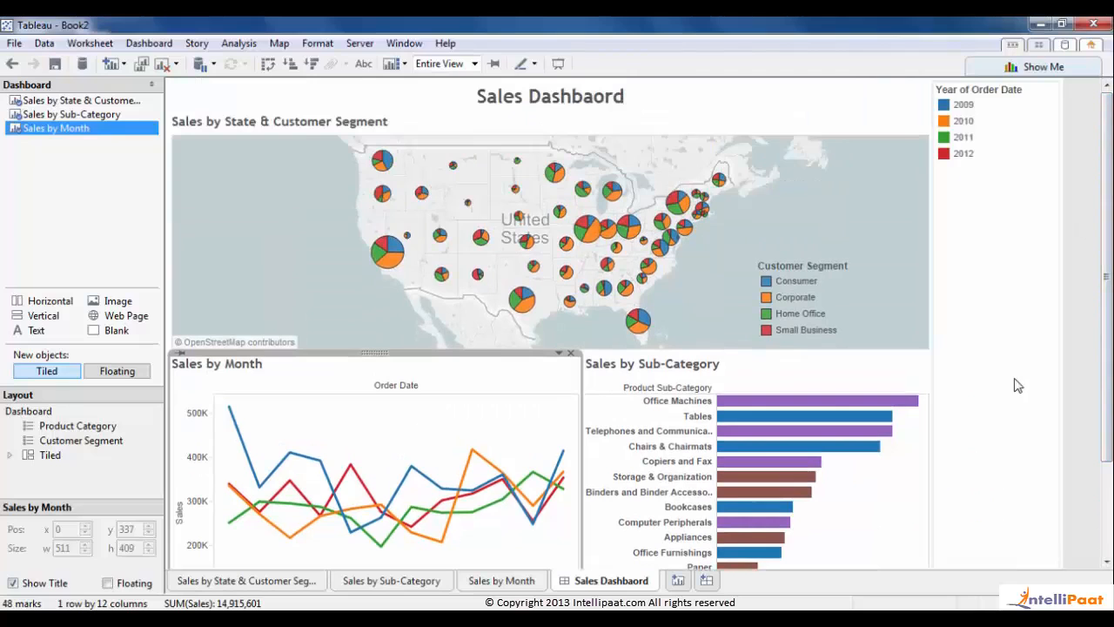
{"action": "left_click", "coordinate": [1009, 151]}
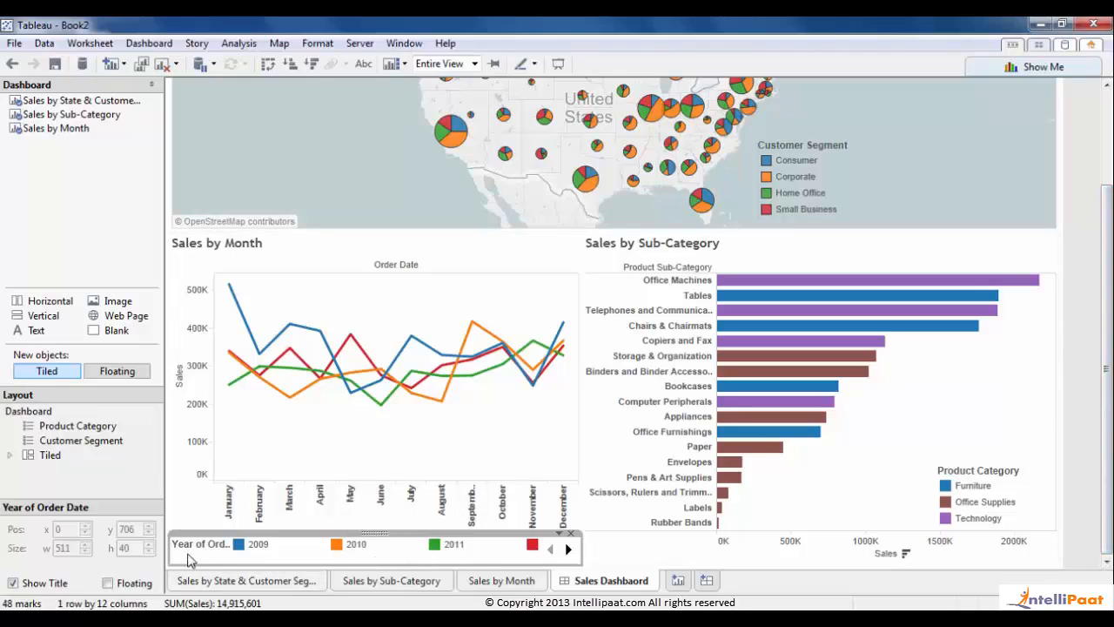
- Clear the year legend's title and narrow the spacing between its 2009–2012 entries
{"action": "left_click", "coordinate": [343, 452]}
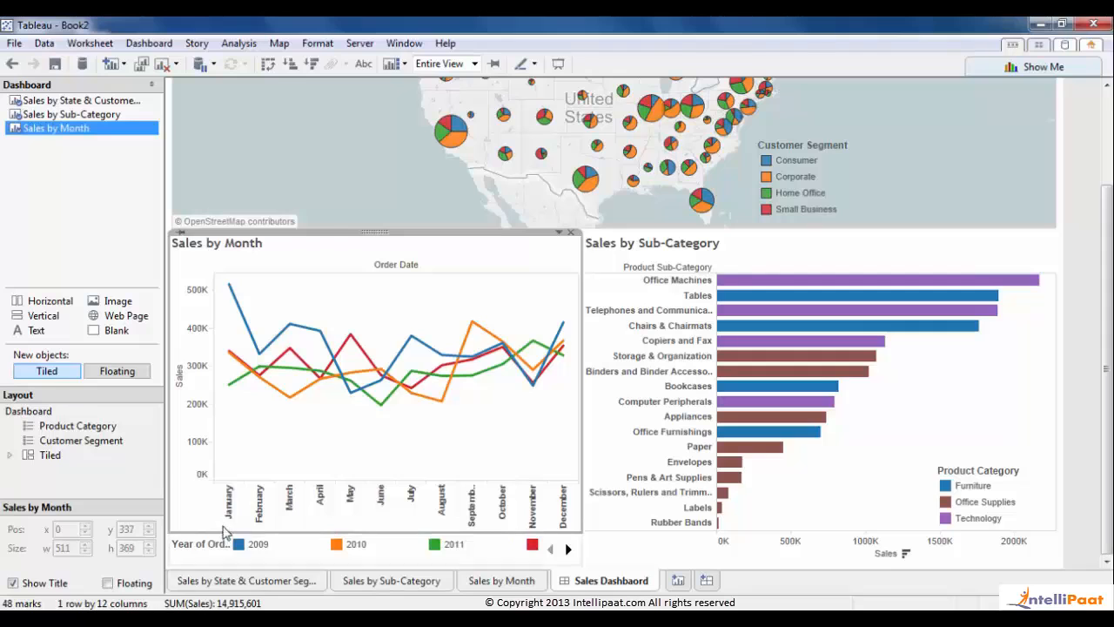
{"action": "double_click", "coordinate": [192, 548]}
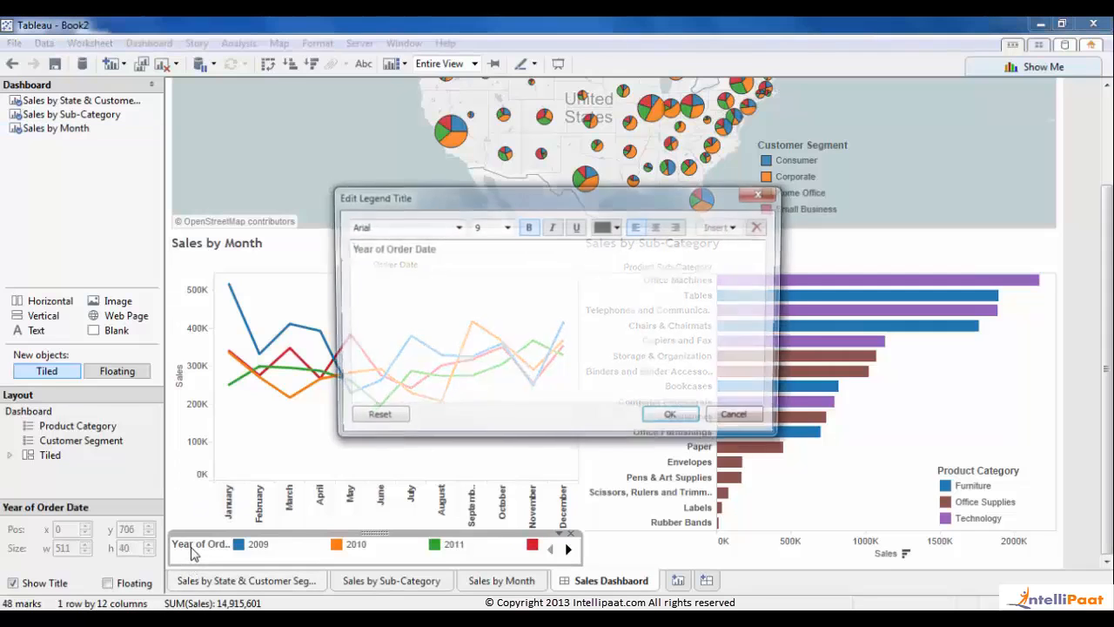
{"action": "left_click_drag", "start_coordinate": [534, 352], "coordinate": [174, 209]}
{"action": "key", "text": "BackSpace"}
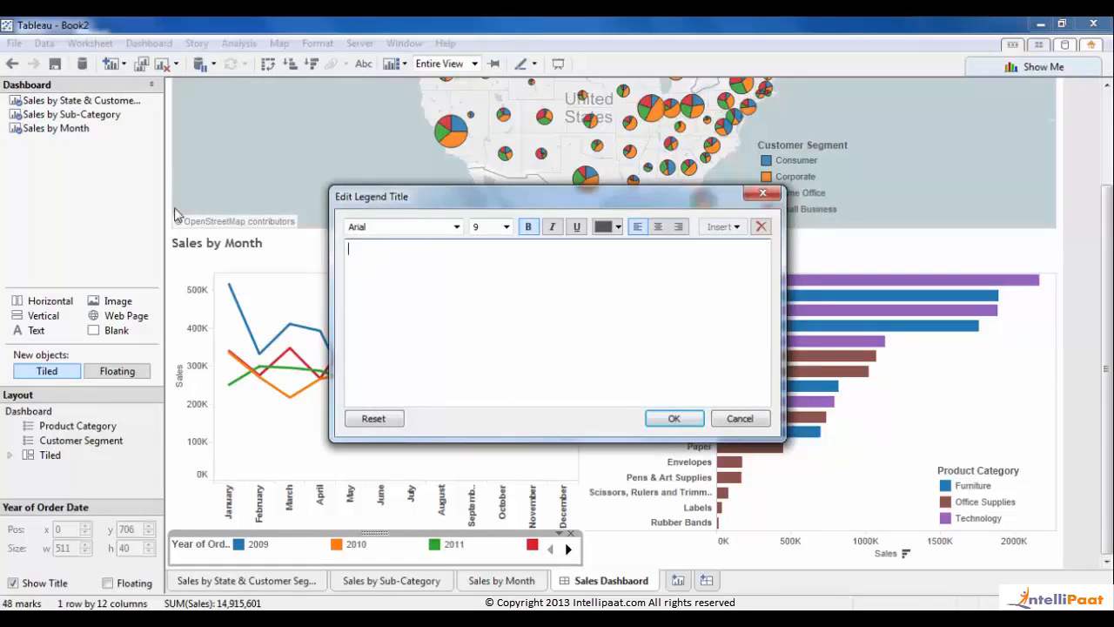
{"action": "left_click", "coordinate": [670, 418]}
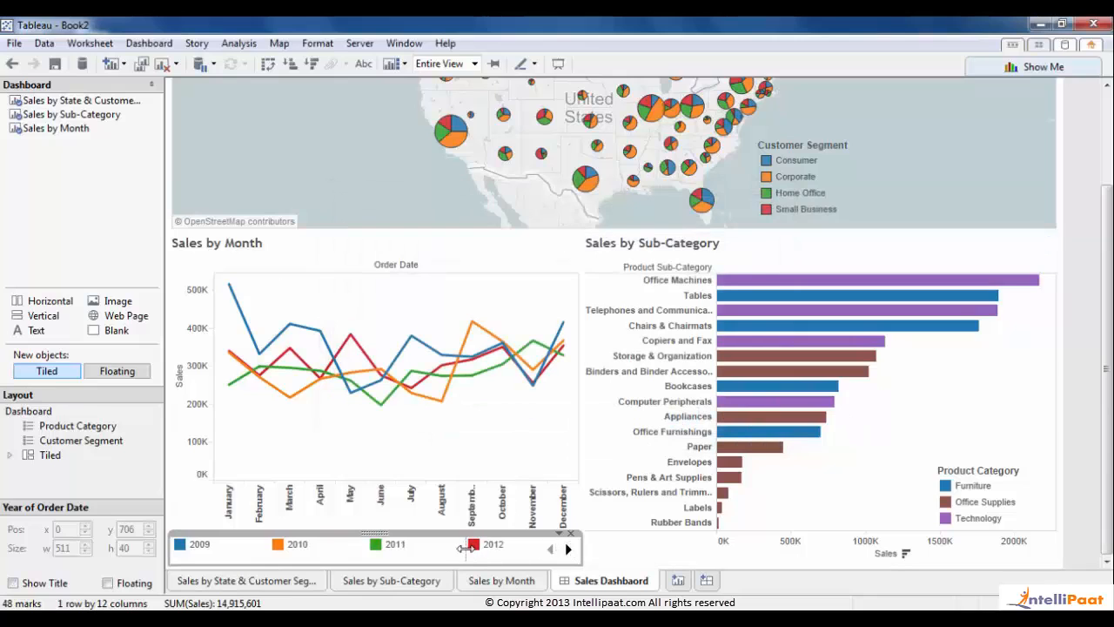
{"action": "left_click_drag", "start_coordinate": [464, 547], "coordinate": [449, 547]}
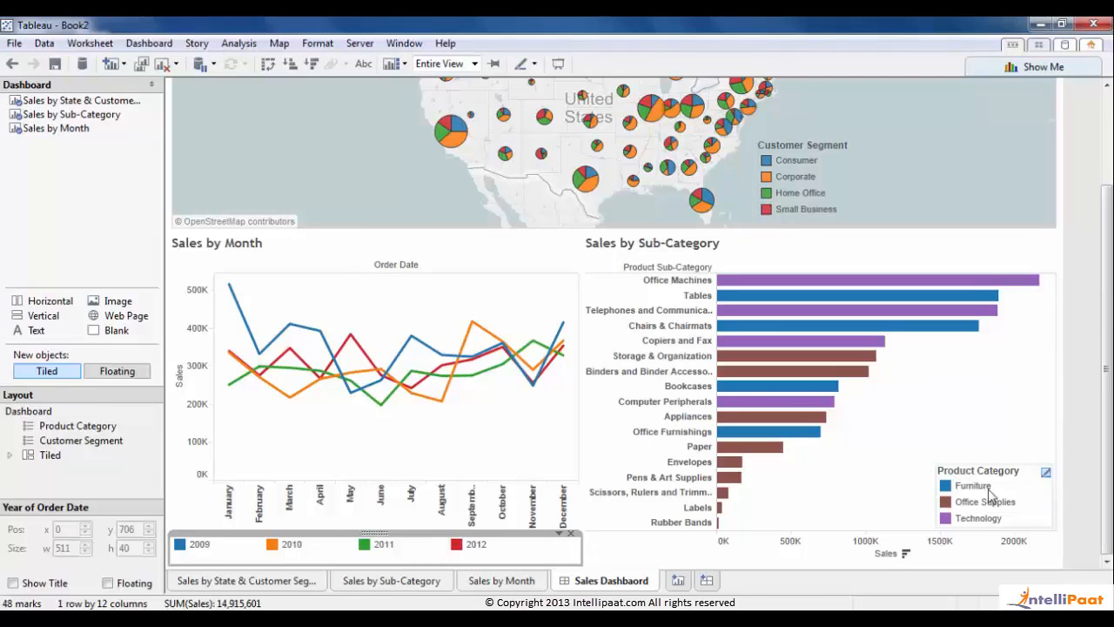
{"action": "left_click", "coordinate": [1087, 443]}
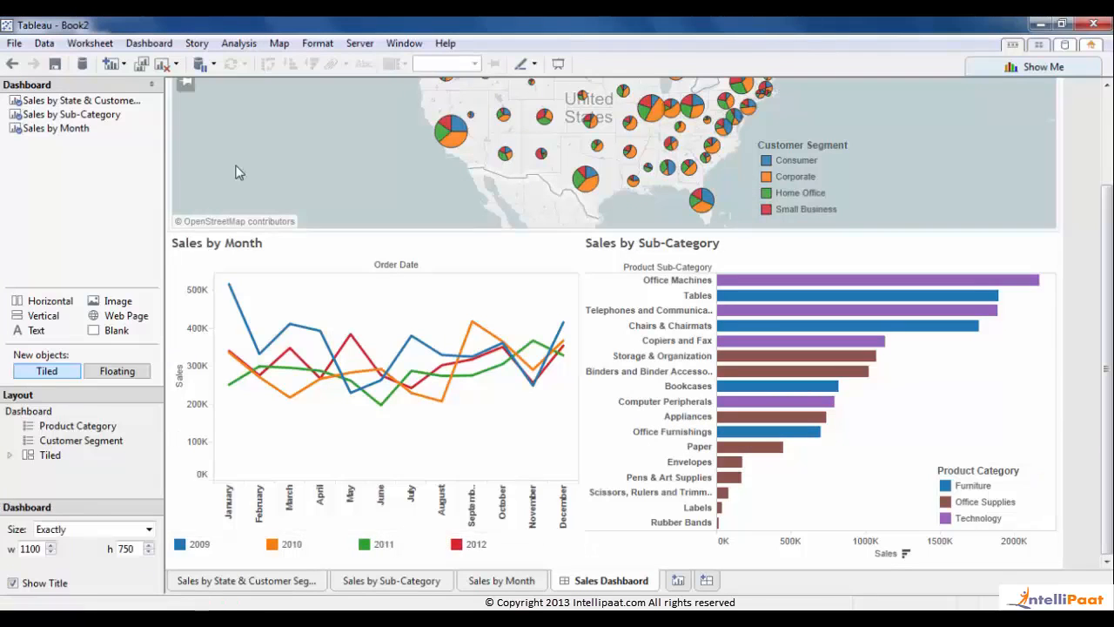
- Collapse the side pane and tighten the year legend's column width
{"action": "left_click", "coordinate": [151, 85]}
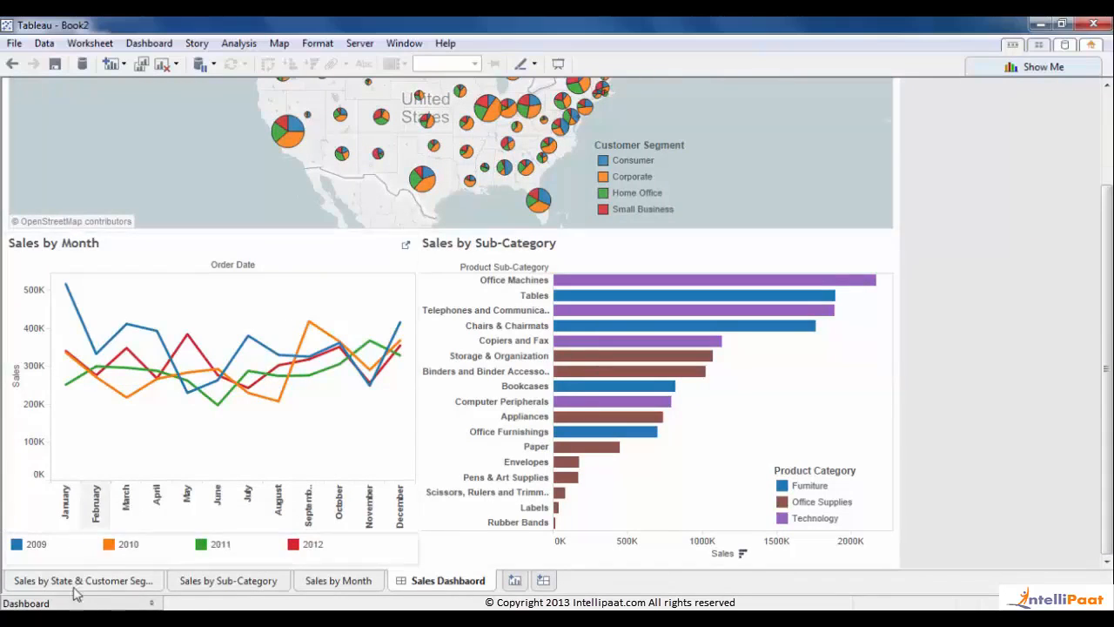
{"action": "left_click", "coordinate": [402, 555]}
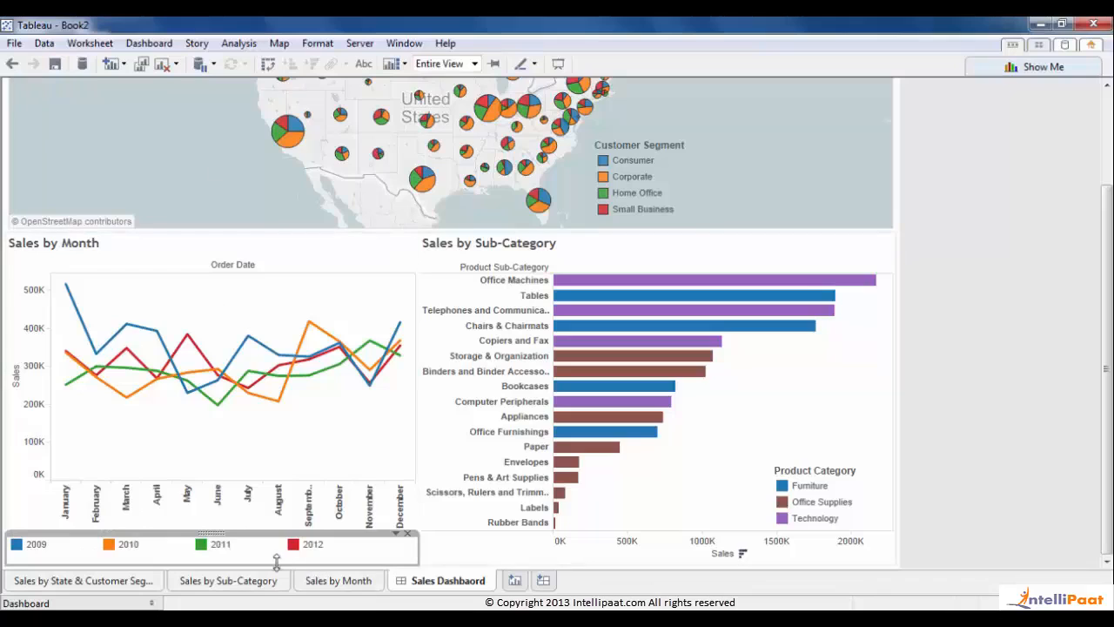
{"action": "left_click_drag", "start_coordinate": [298, 556], "coordinate": [285, 556]}
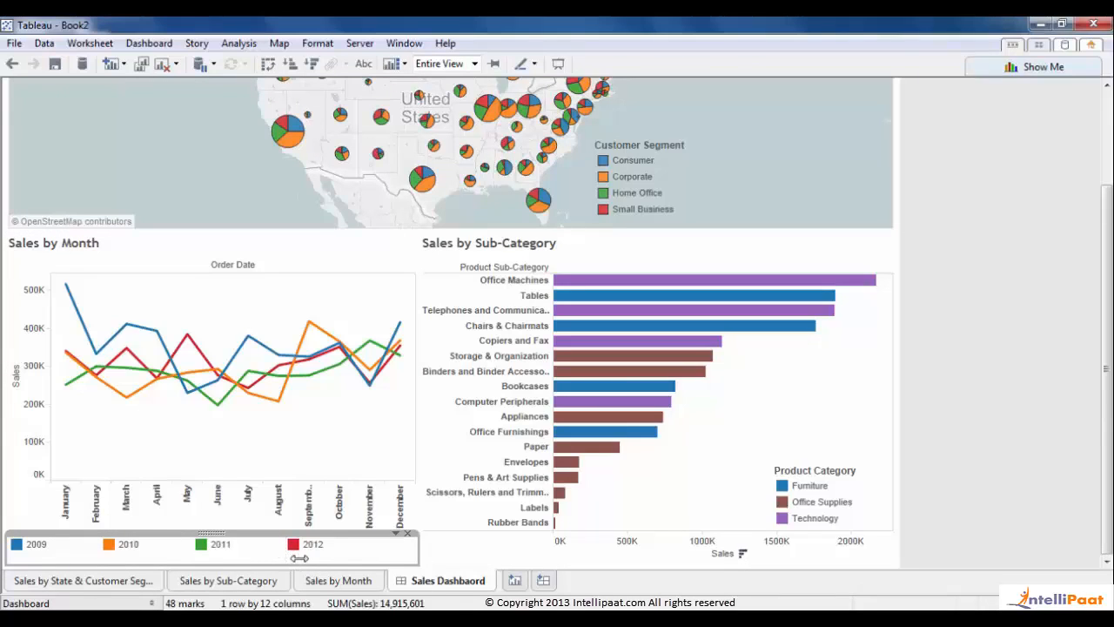
{"action": "left_click", "coordinate": [1043, 514]}
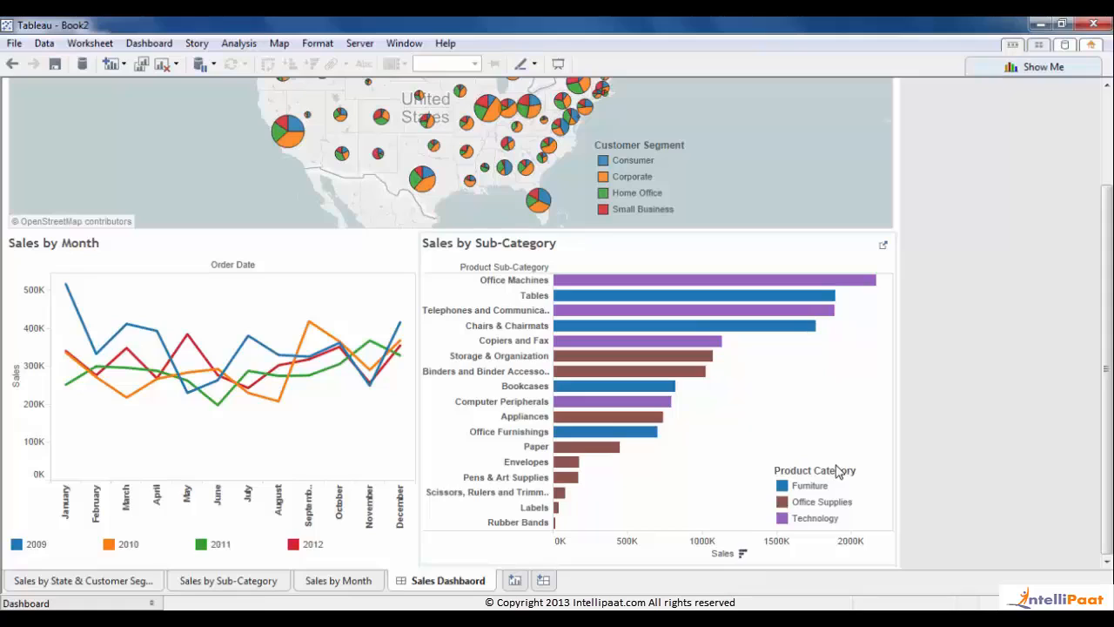
- Inspect the Sales by Sub-Category view and scroll the dashboard back to the top
{"action": "left_click", "coordinate": [837, 470]}
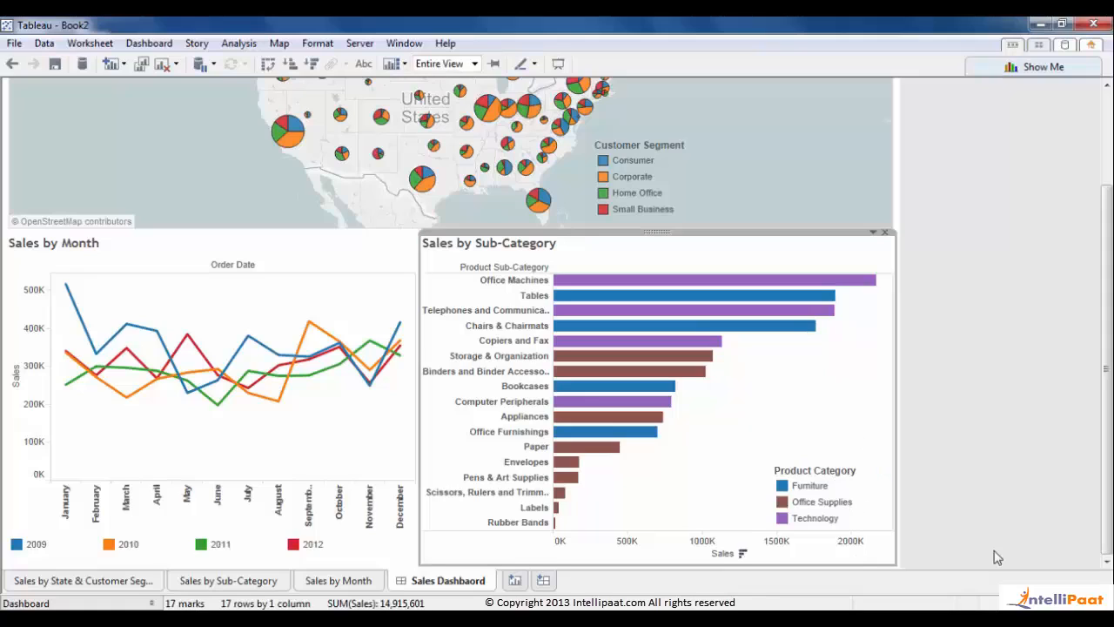
{"action": "left_click", "coordinate": [1022, 514]}
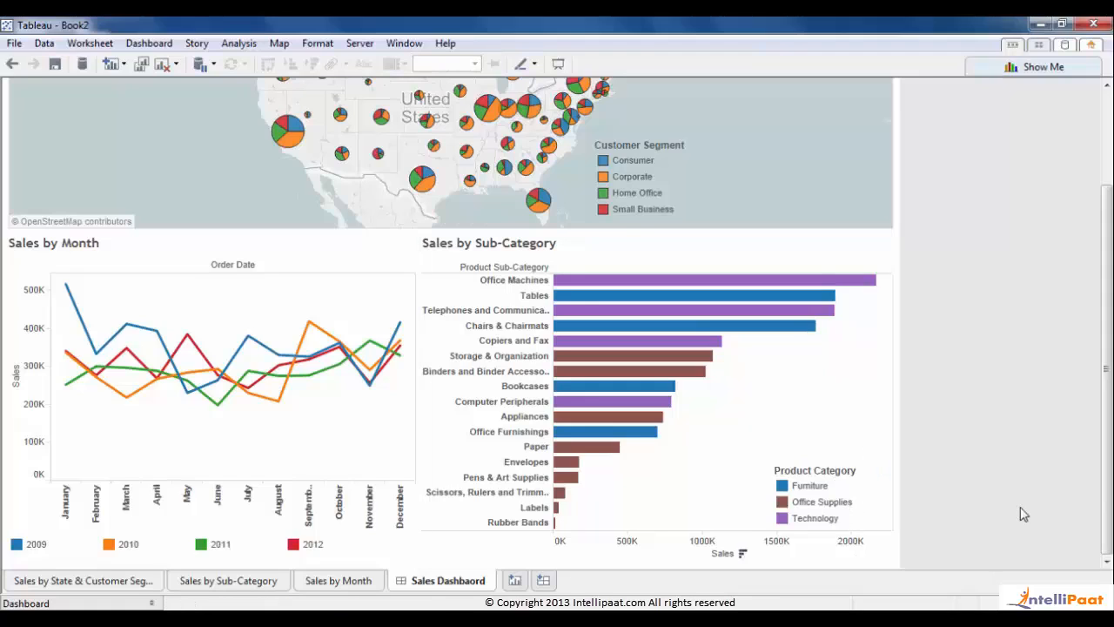
{"action": "left_click_drag", "start_coordinate": [1106, 466], "coordinate": [1106, 369]}
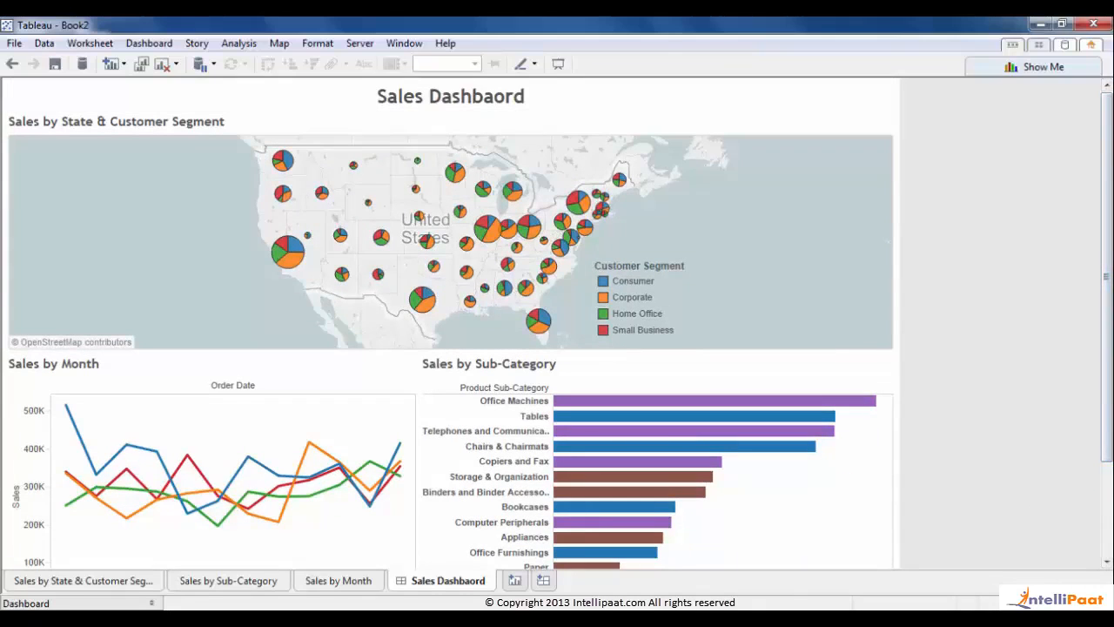
{"action": "left_click_drag", "start_coordinate": [1109, 339], "coordinate": [1108, 390]}
{"action": "scroll", "coordinate": [557, 324], "scroll_direction": "down", "scroll_amount": 1}
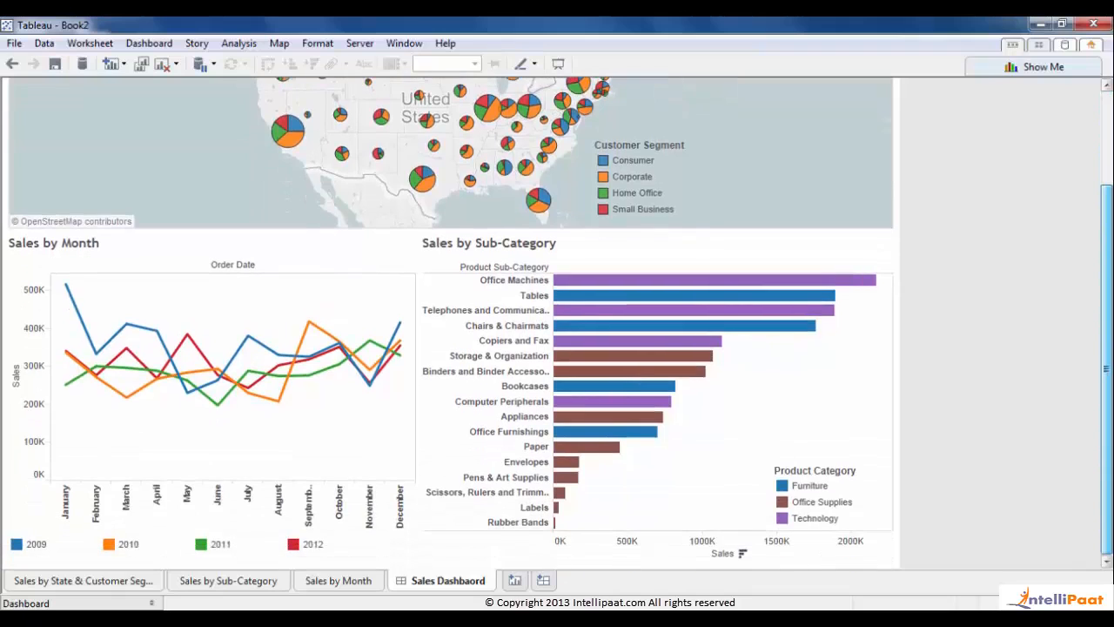
{"action": "scroll", "coordinate": [557, 324], "scroll_direction": "up", "scroll_amount": 3}
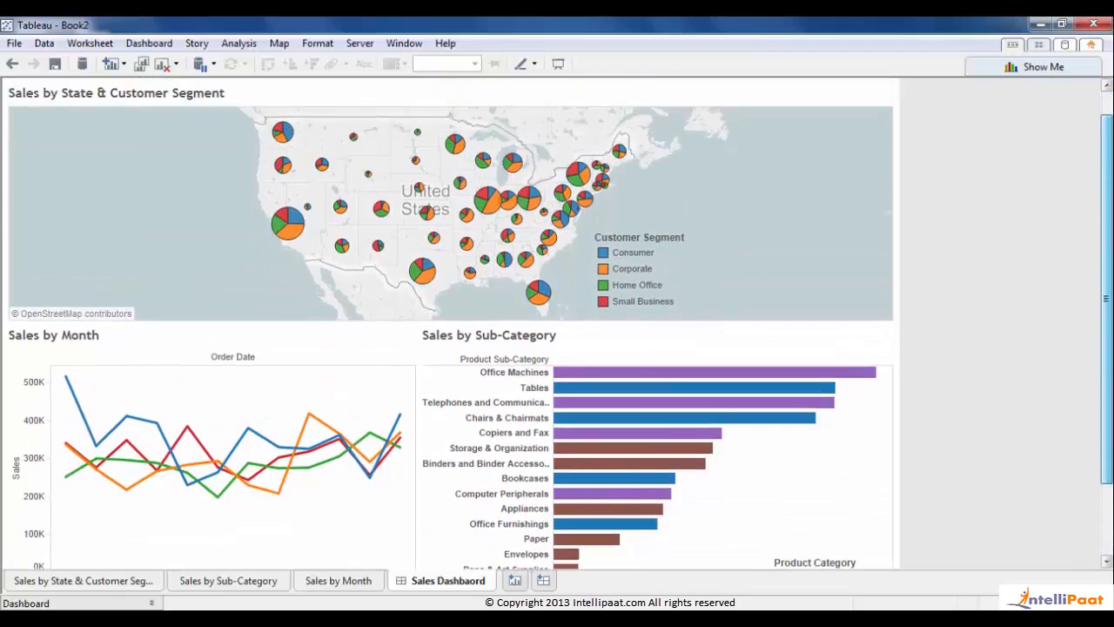
{"action": "left_click_drag", "start_coordinate": [1106, 365], "coordinate": [1107, 340]}
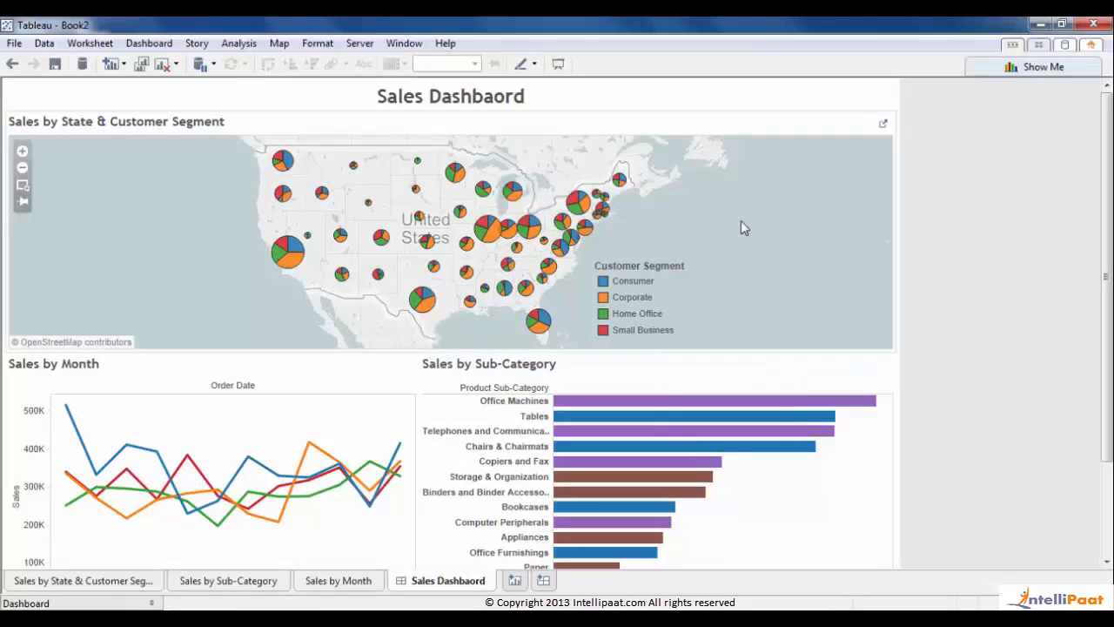
- Clear the Customer Segment legend's title
{"action": "double_click", "coordinate": [664, 266]}
{"action": "left_click_drag", "start_coordinate": [567, 256], "coordinate": [219, 199]}
{"action": "key", "text": "Delete"}
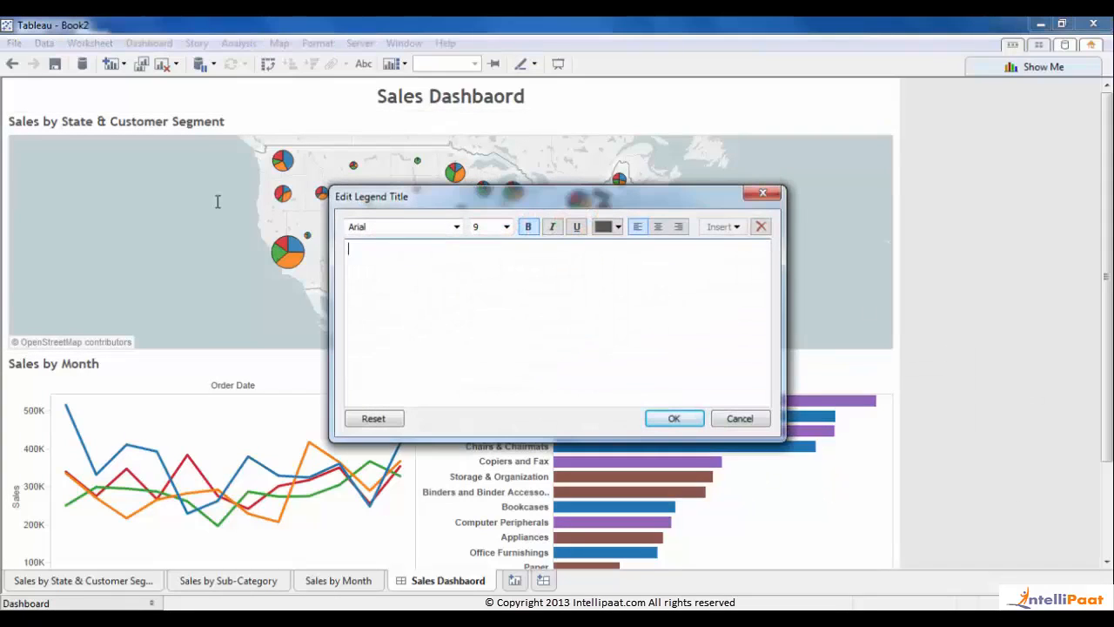
{"action": "left_click", "coordinate": [673, 418]}
{"action": "left_click", "coordinate": [858, 260]}
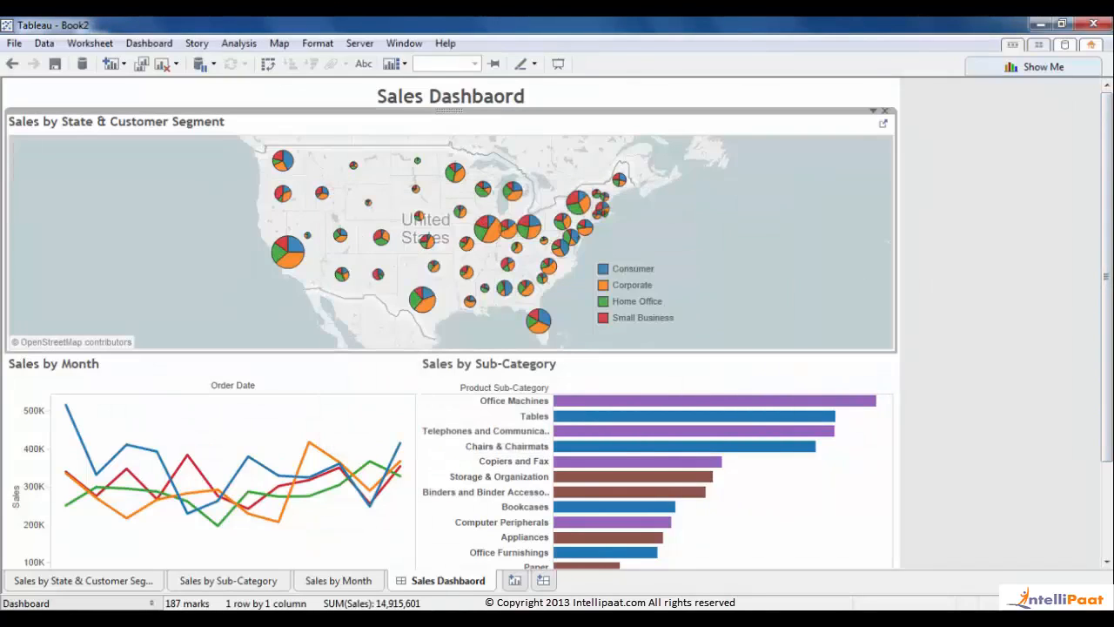
{"action": "scroll", "coordinate": [859, 260], "scroll_direction": "down", "scroll_amount": 3}
- Clear the Product Category legend's title
{"action": "left_click", "coordinate": [799, 475]}
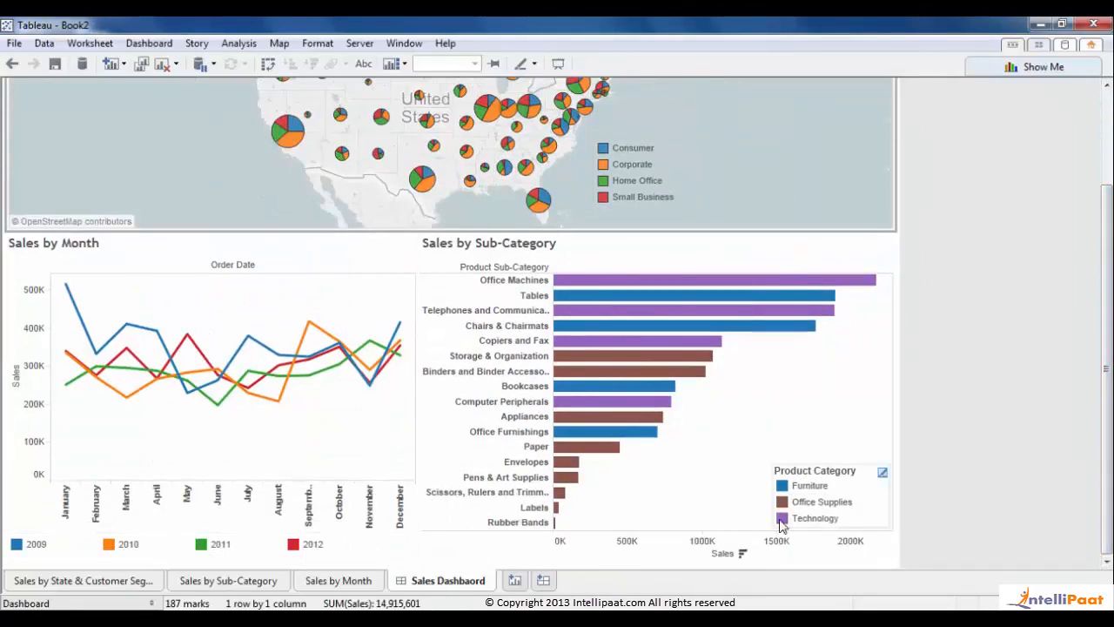
{"action": "double_click", "coordinate": [799, 475]}
{"action": "left_click_drag", "start_coordinate": [597, 386], "coordinate": [329, 252]}
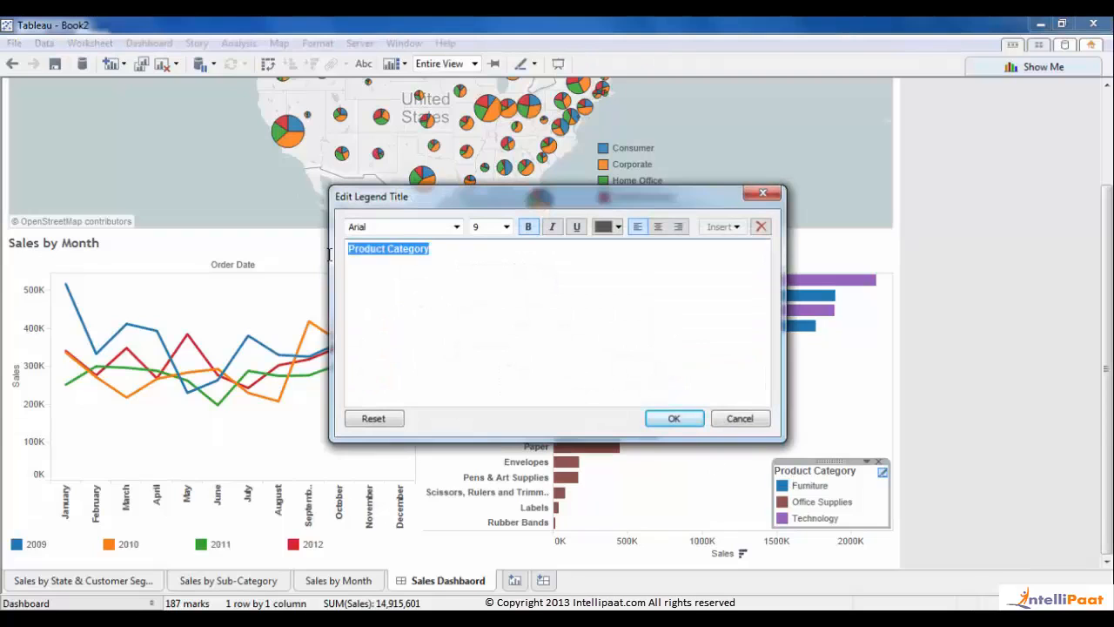
{"action": "key", "text": "BackSpace"}
{"action": "left_click", "coordinate": [672, 417]}
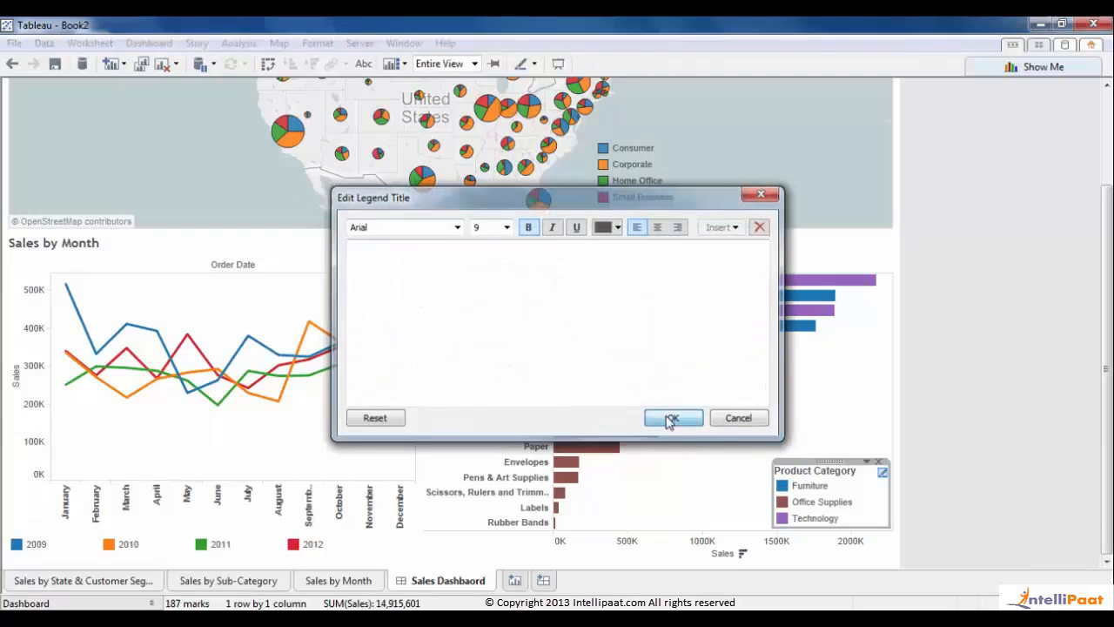
{"action": "left_click", "coordinate": [984, 434]}
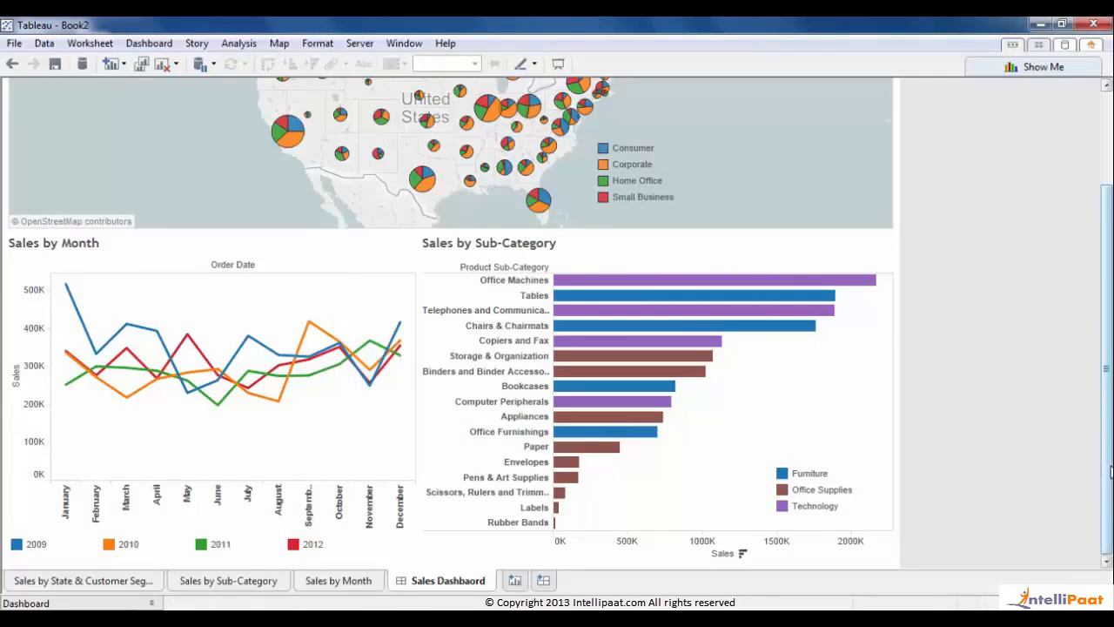
{"action": "left_click_drag", "start_coordinate": [1108, 468], "coordinate": [1108, 375]}
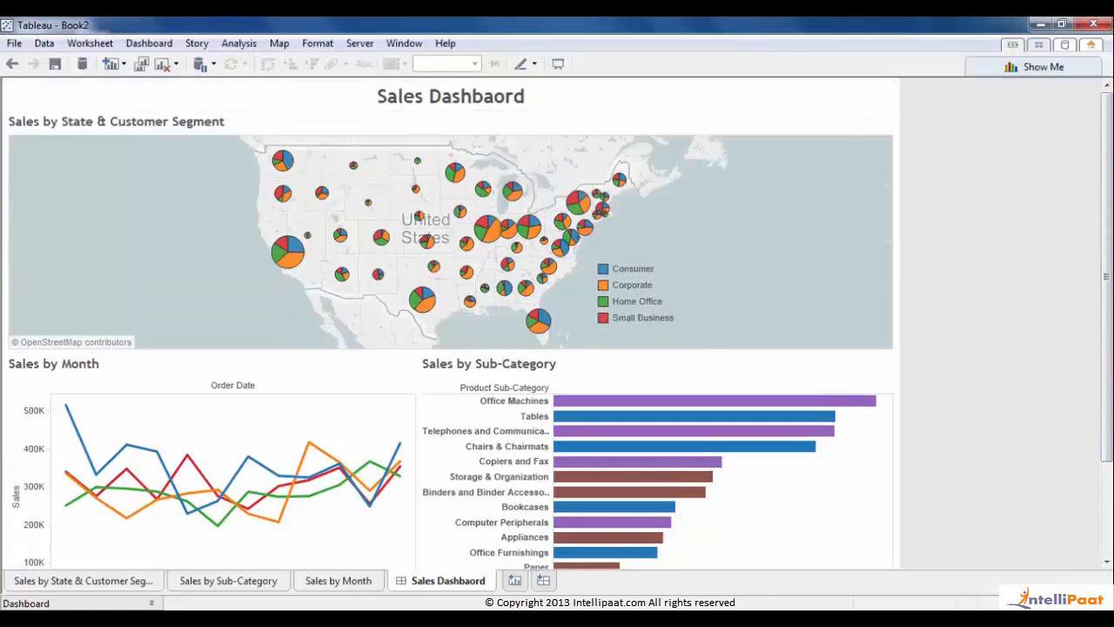
- Give the Sales Dashboard title a solid dark border and light blue shading via Format Title
{"action": "mouse_move", "coordinate": [1109, 218]}
{"action": "left_mouse_down"}
{"action": "mouse_move", "coordinate": [1108, 322]}
{"action": "mouse_move", "coordinate": [1109, 226]}
{"action": "left_mouse_up"}
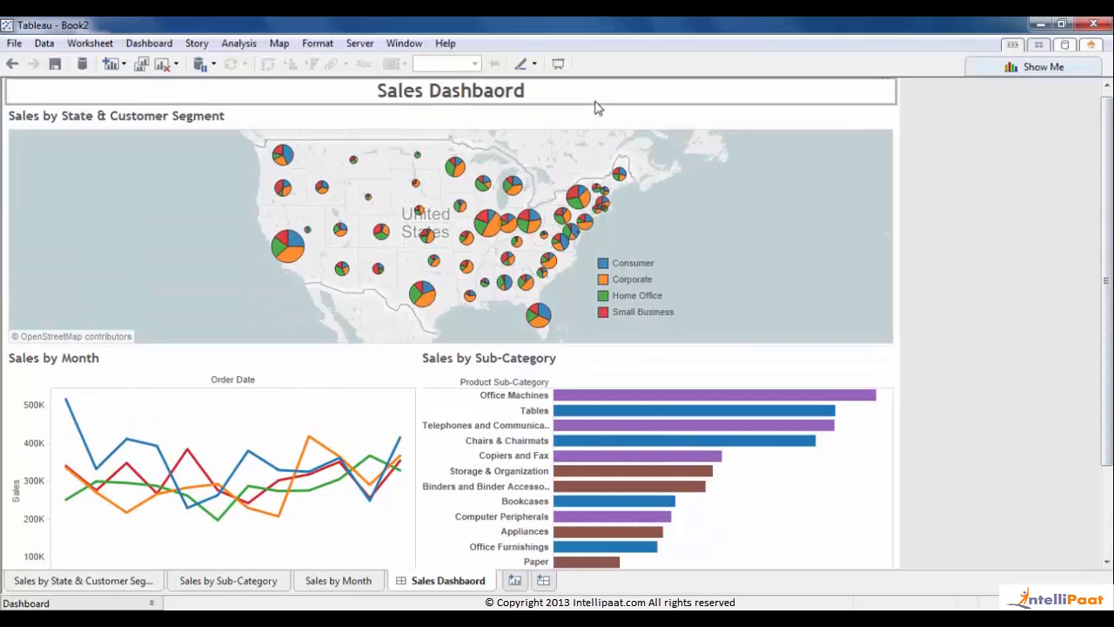
{"action": "right_click", "coordinate": [597, 107]}
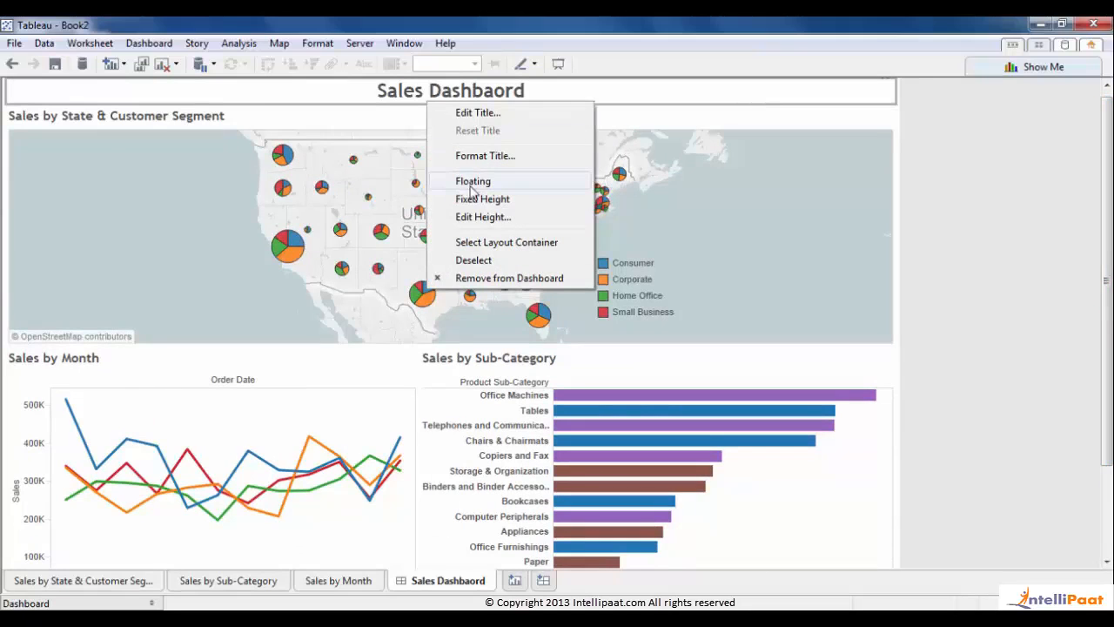
{"action": "left_click", "coordinate": [483, 157]}
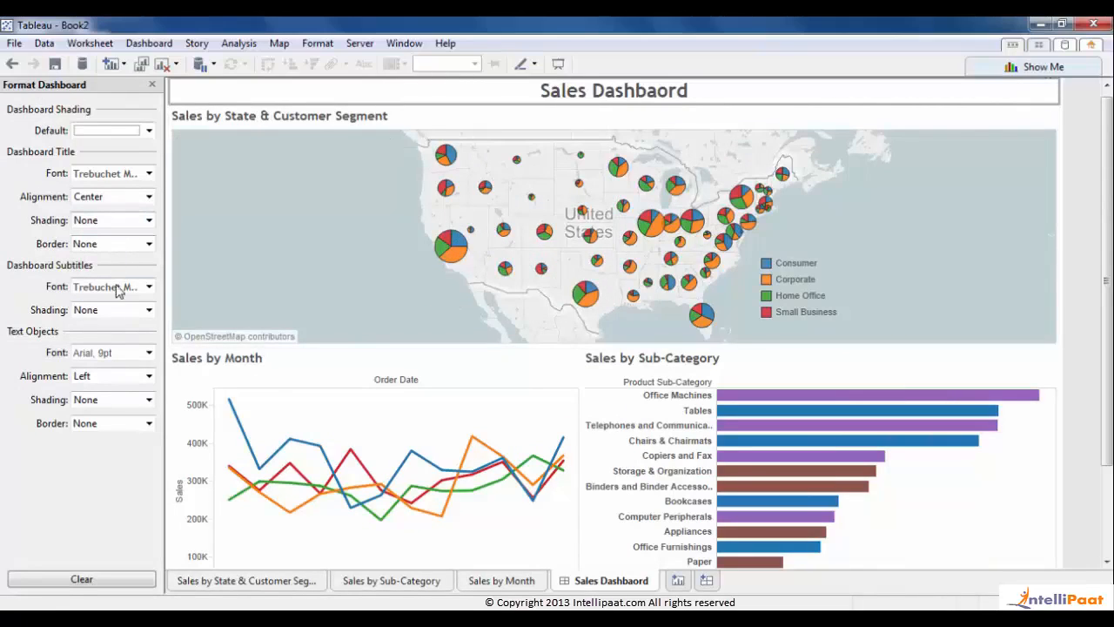
{"action": "left_click", "coordinate": [121, 247]}
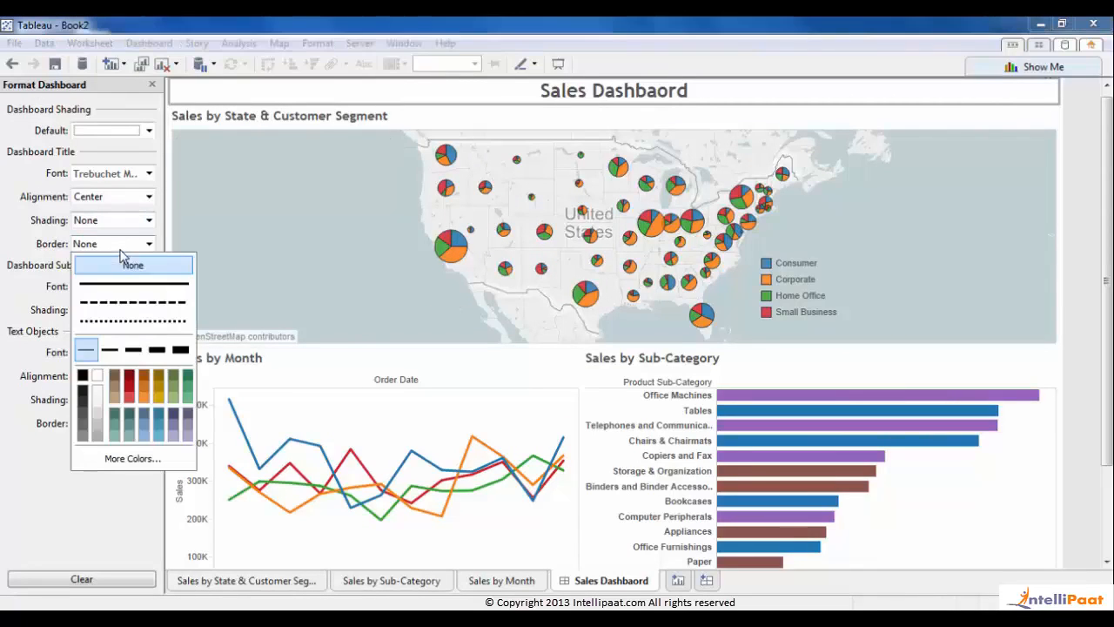
{"action": "left_click", "coordinate": [81, 401]}
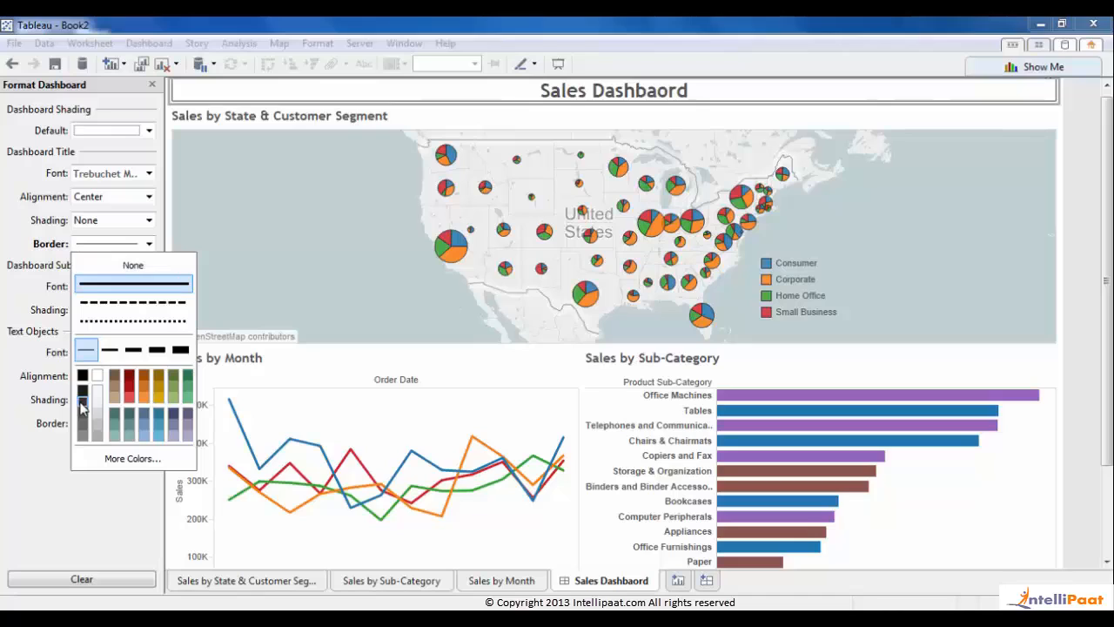
{"action": "left_click", "coordinate": [12, 339]}
{"action": "left_click", "coordinate": [122, 244]}
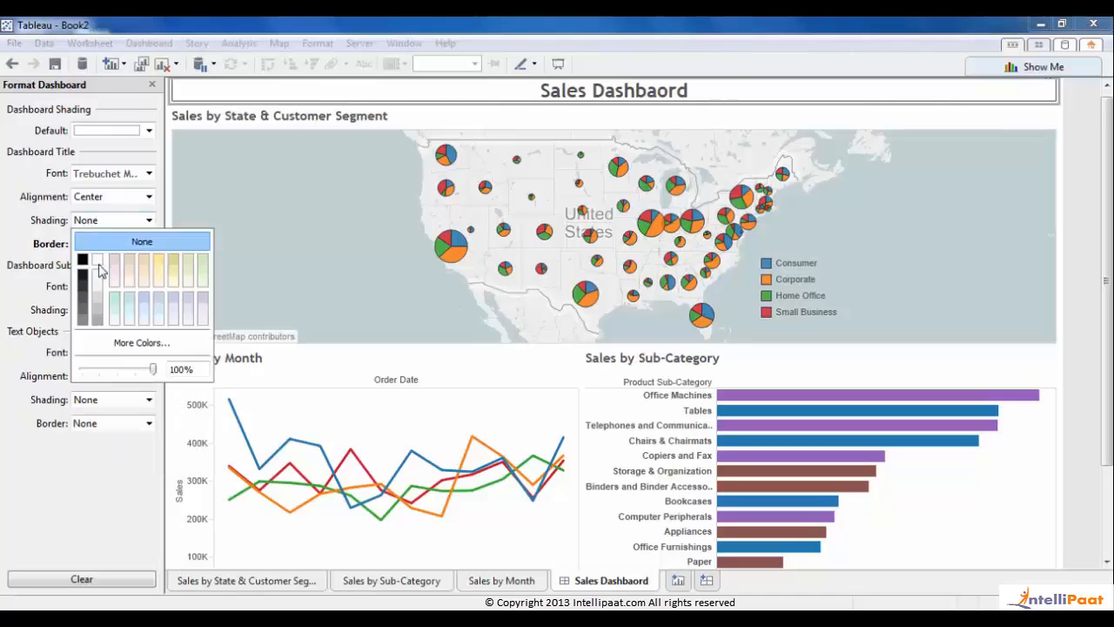
{"action": "left_click", "coordinate": [128, 313]}
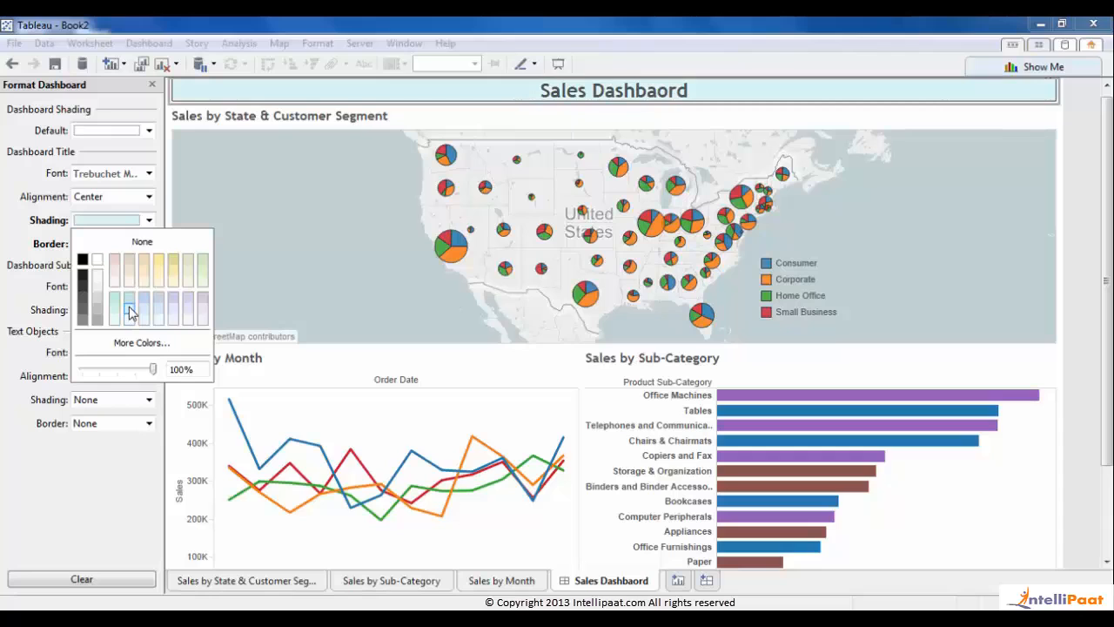
{"action": "left_click", "coordinate": [734, 121]}
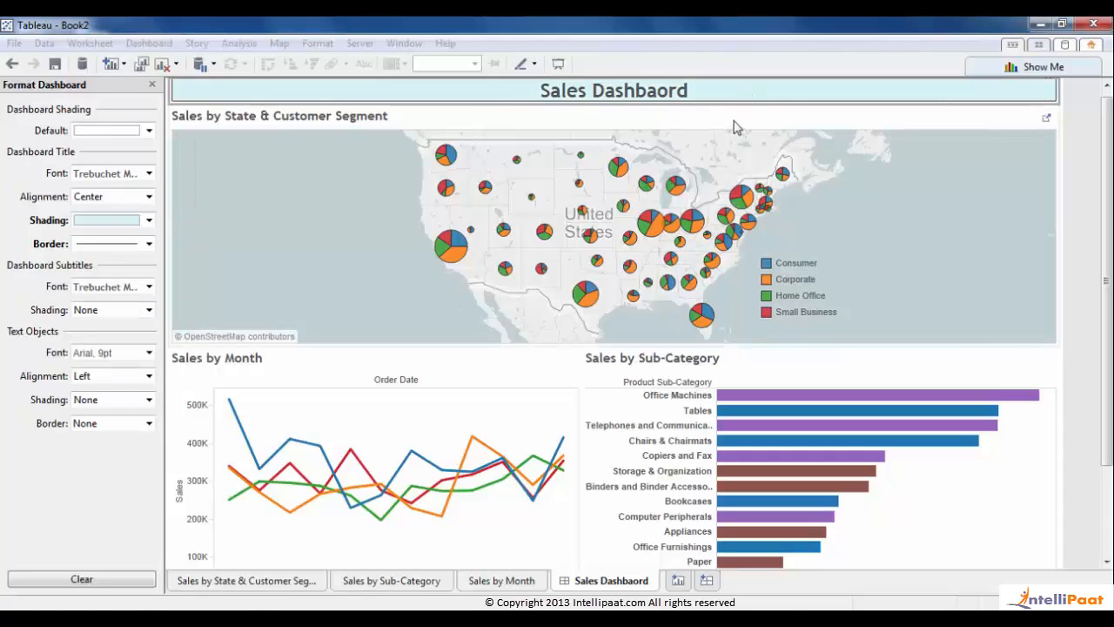
- Give the map title a solid border and light shading, with no caption border
{"action": "right_click", "coordinate": [734, 121]}
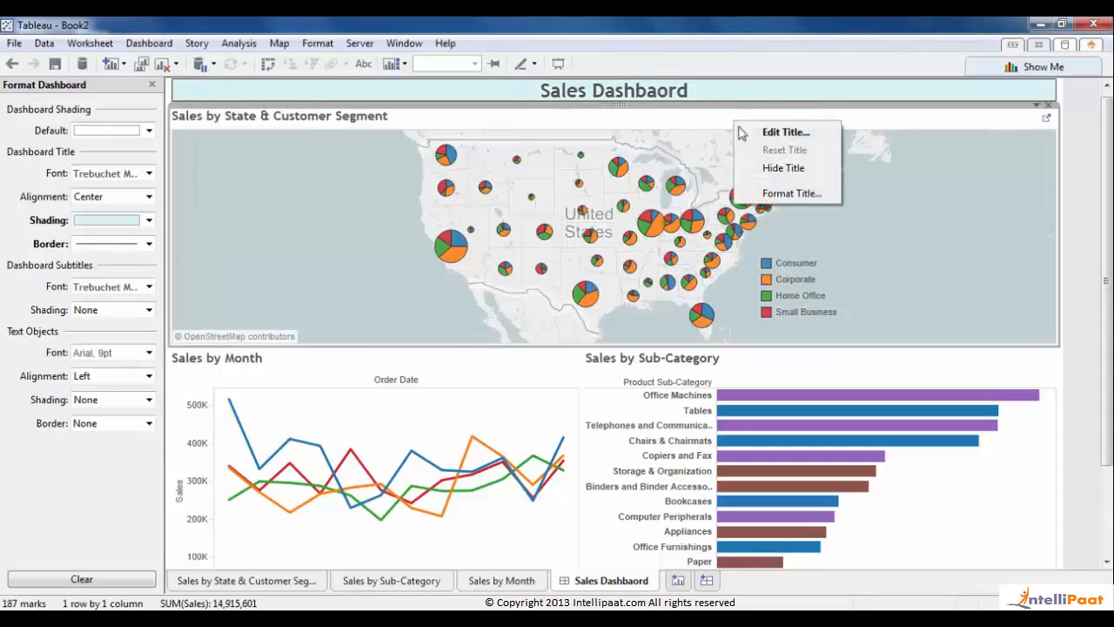
{"action": "left_click", "coordinate": [787, 194]}
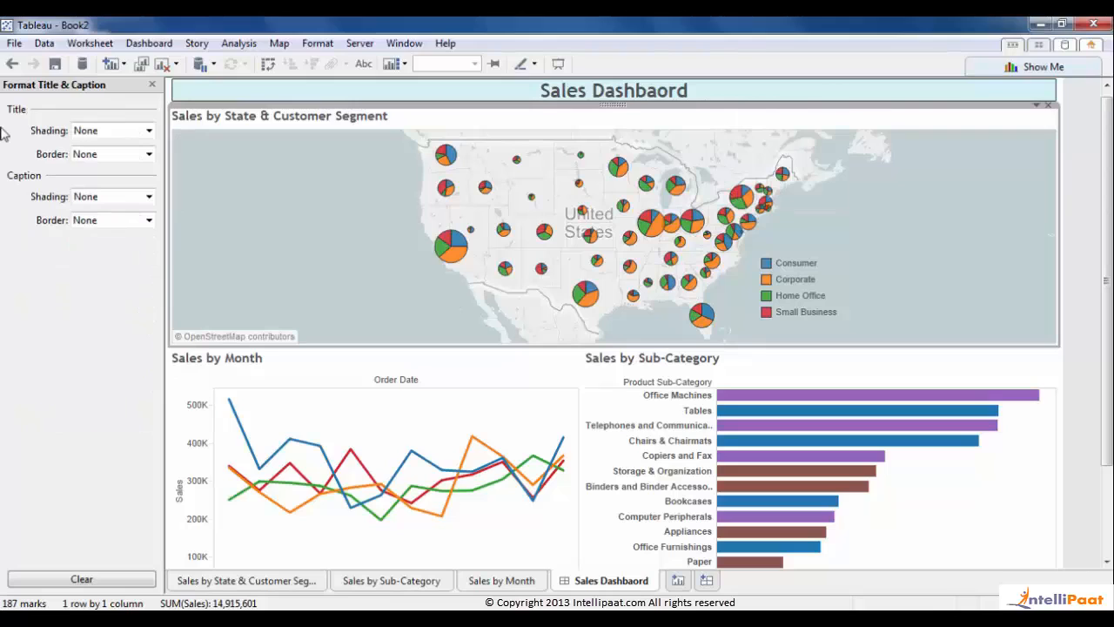
{"action": "left_click", "coordinate": [83, 222]}
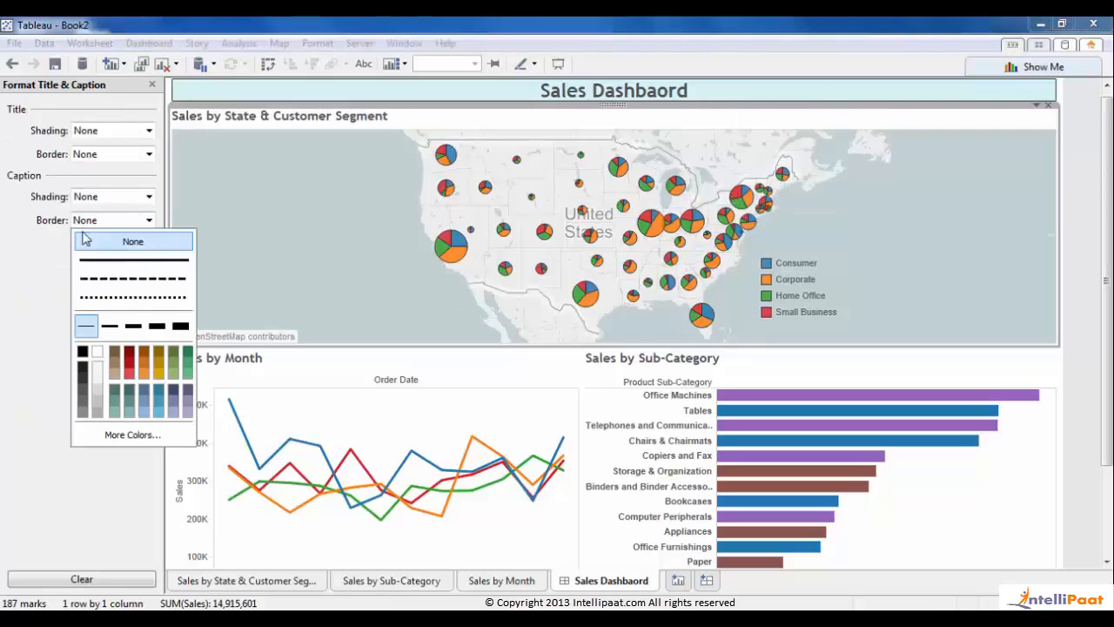
{"action": "left_click", "coordinate": [83, 379]}
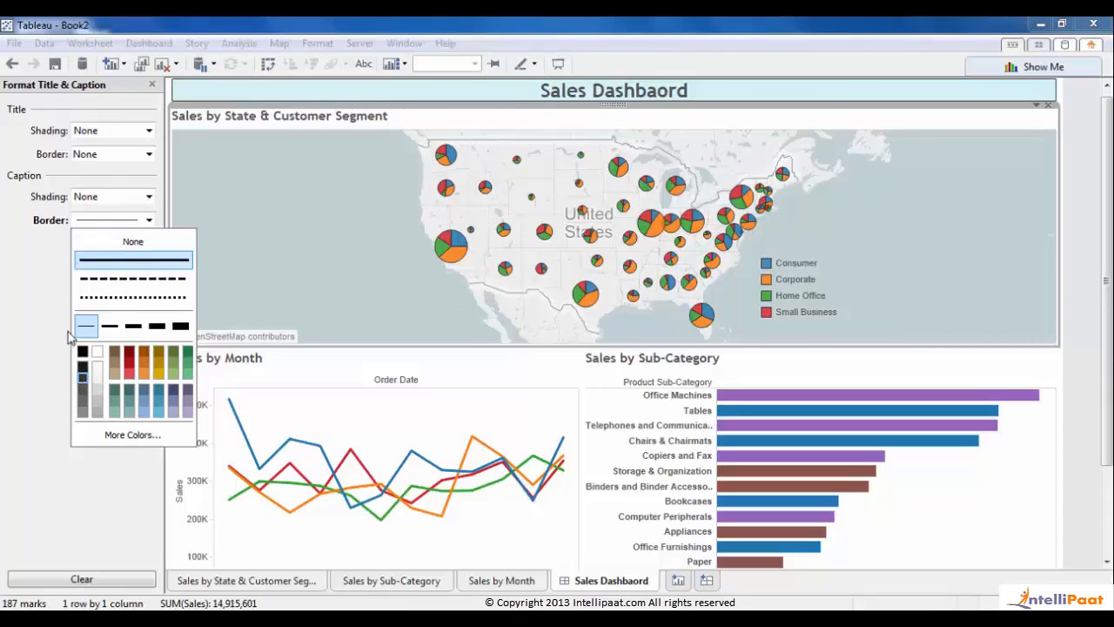
{"action": "left_click", "coordinate": [3, 280]}
{"action": "left_click", "coordinate": [94, 221]}
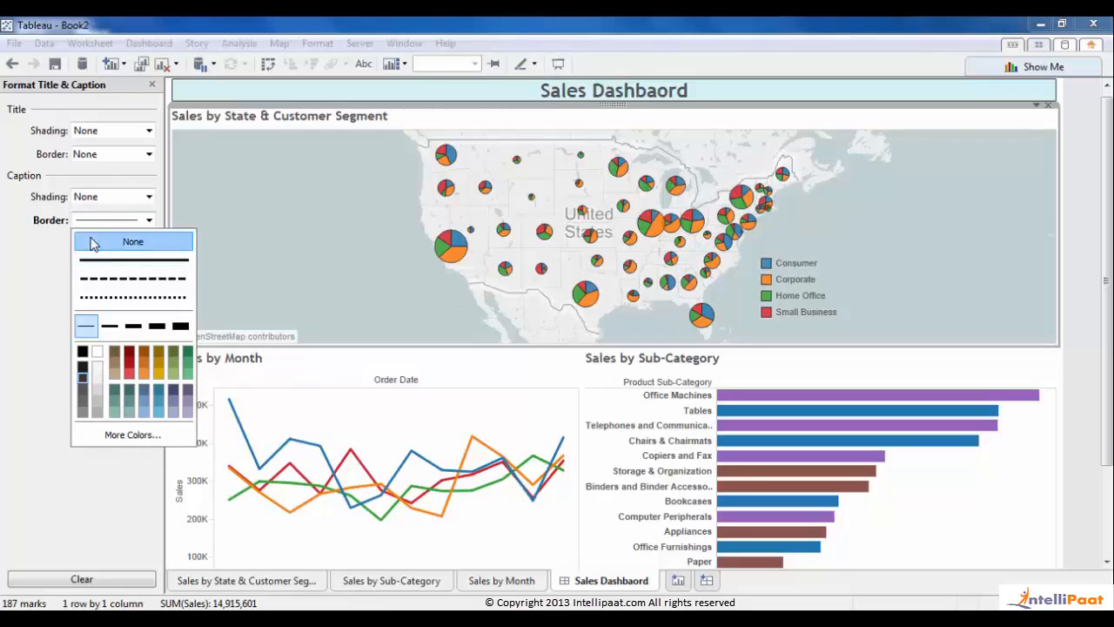
{"action": "left_click", "coordinate": [93, 239]}
{"action": "left_click", "coordinate": [87, 159]}
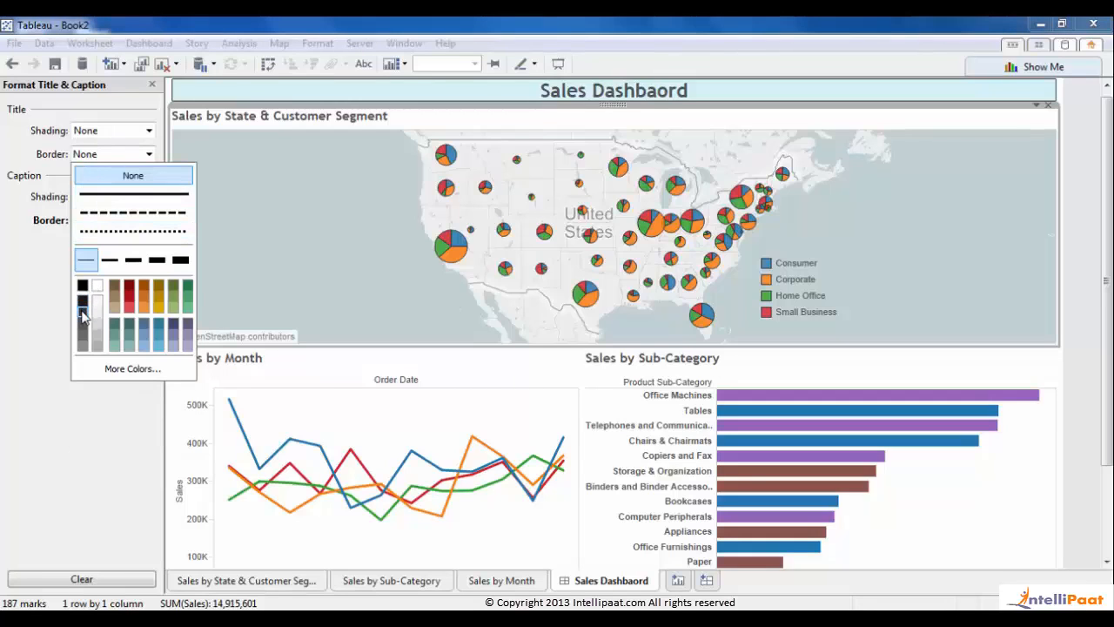
{"action": "left_click", "coordinate": [87, 193]}
{"action": "left_click", "coordinate": [96, 137]}
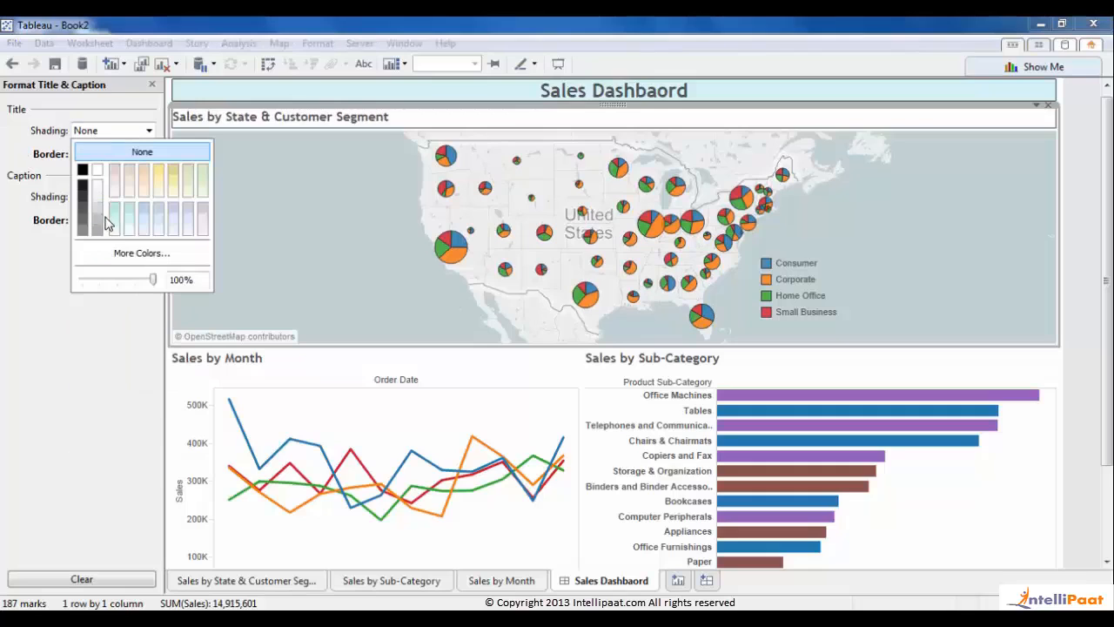
{"action": "left_click", "coordinate": [129, 231]}
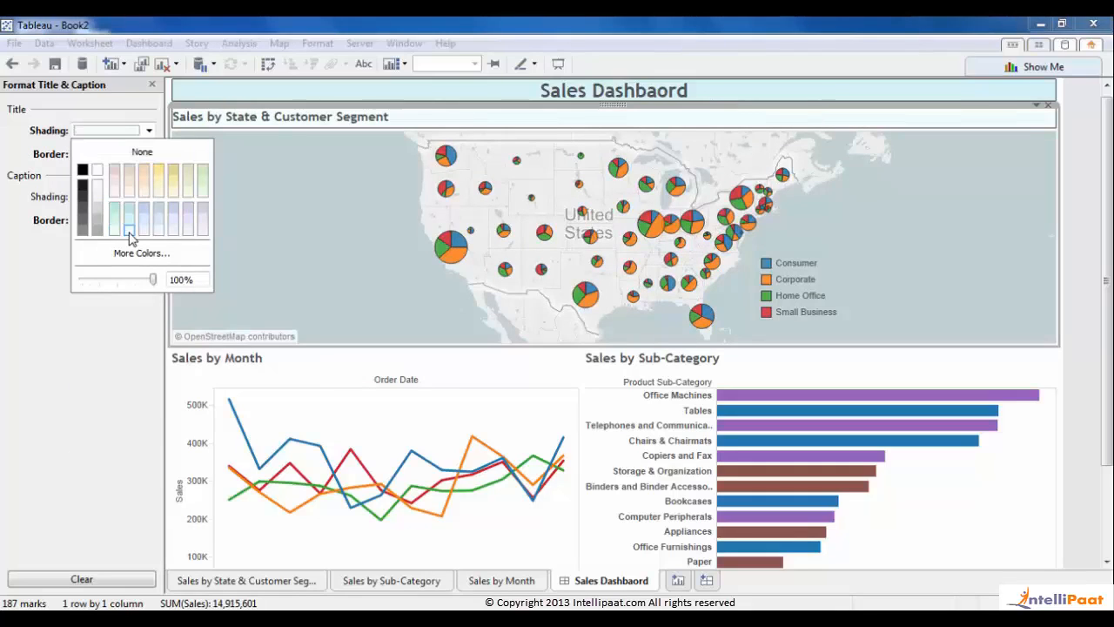
{"action": "left_click", "coordinate": [1, 396]}
- Give the Sales by Month title a grey border and light teal shading
{"action": "left_click", "coordinate": [370, 370]}
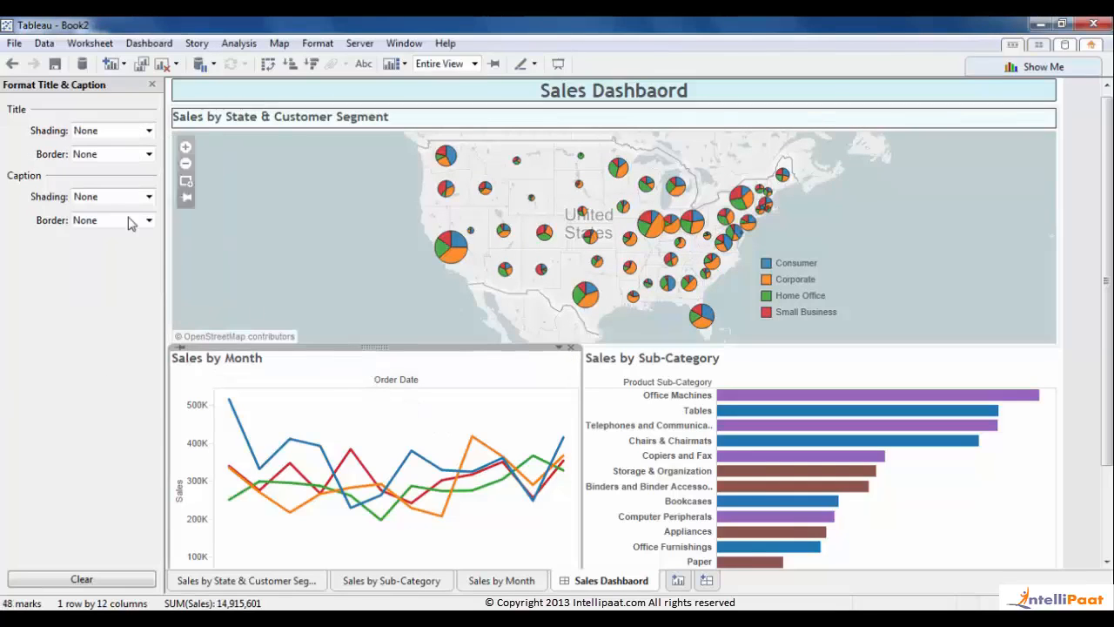
{"action": "left_click", "coordinate": [83, 158]}
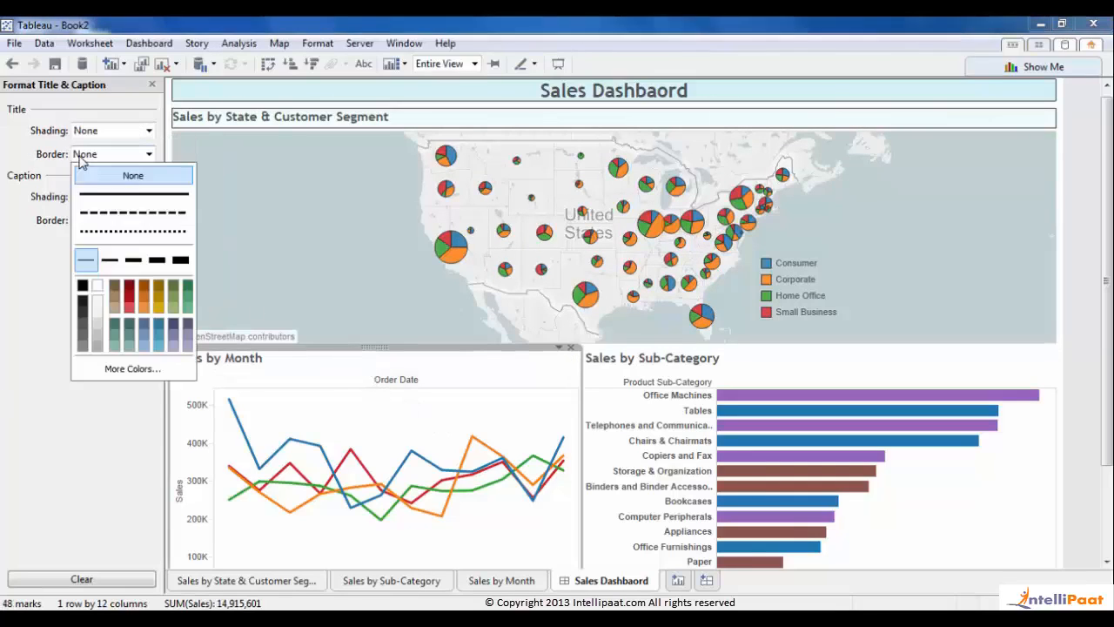
{"action": "left_click", "coordinate": [82, 310]}
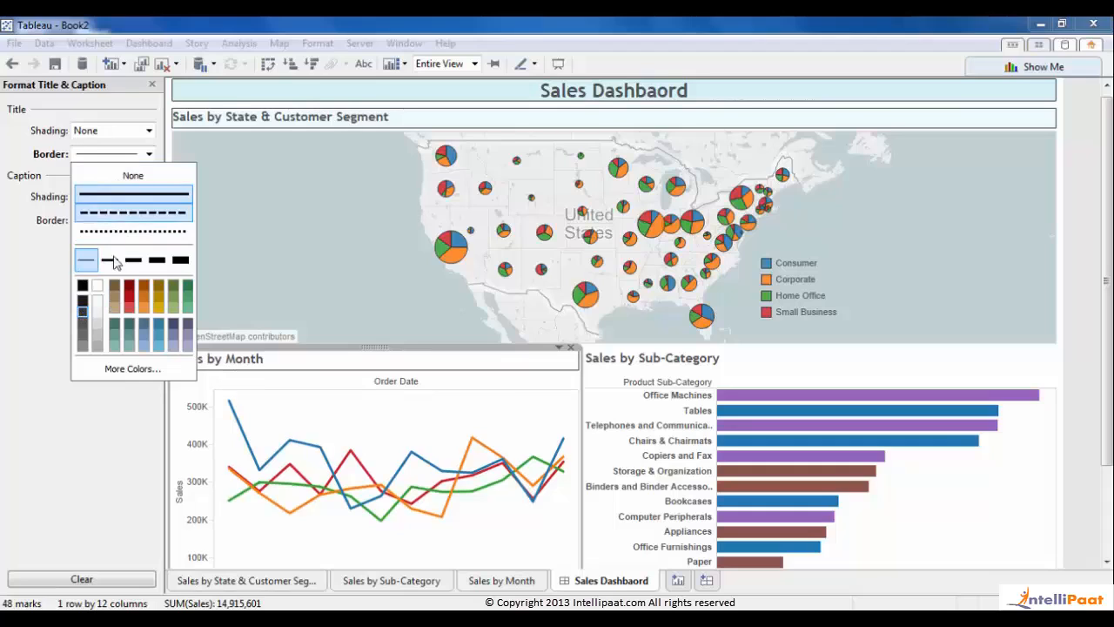
{"action": "left_click", "coordinate": [2, 164]}
{"action": "left_click", "coordinate": [106, 133]}
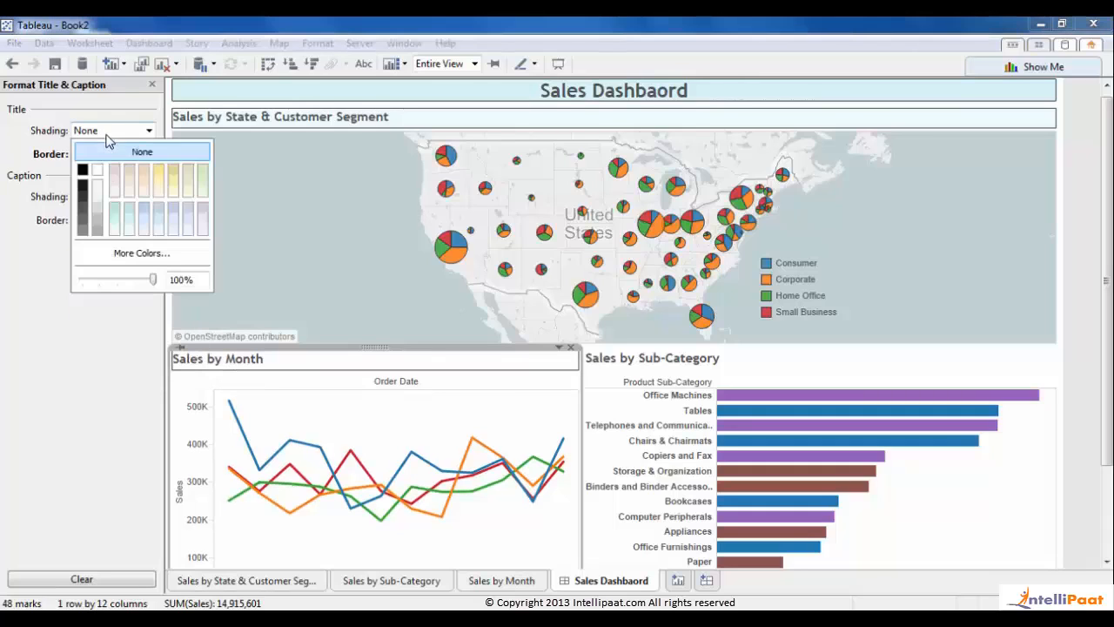
{"action": "left_click", "coordinate": [114, 219]}
{"action": "left_click", "coordinate": [114, 228]}
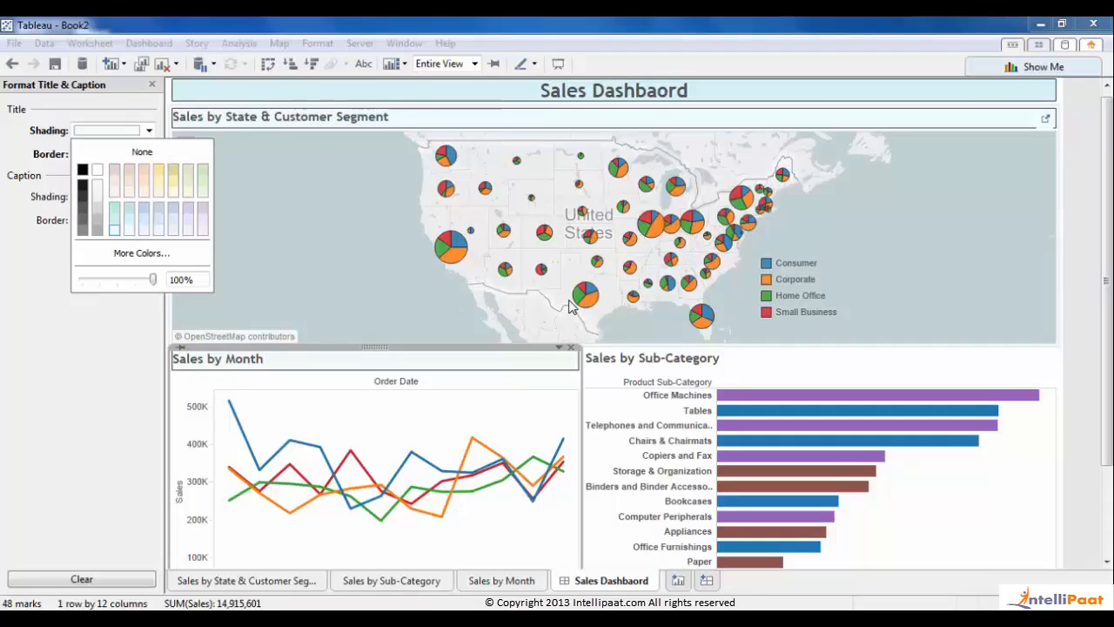
- Give the Sales by Sub-Category title light shading and a solid border
{"action": "left_click", "coordinate": [660, 366]}
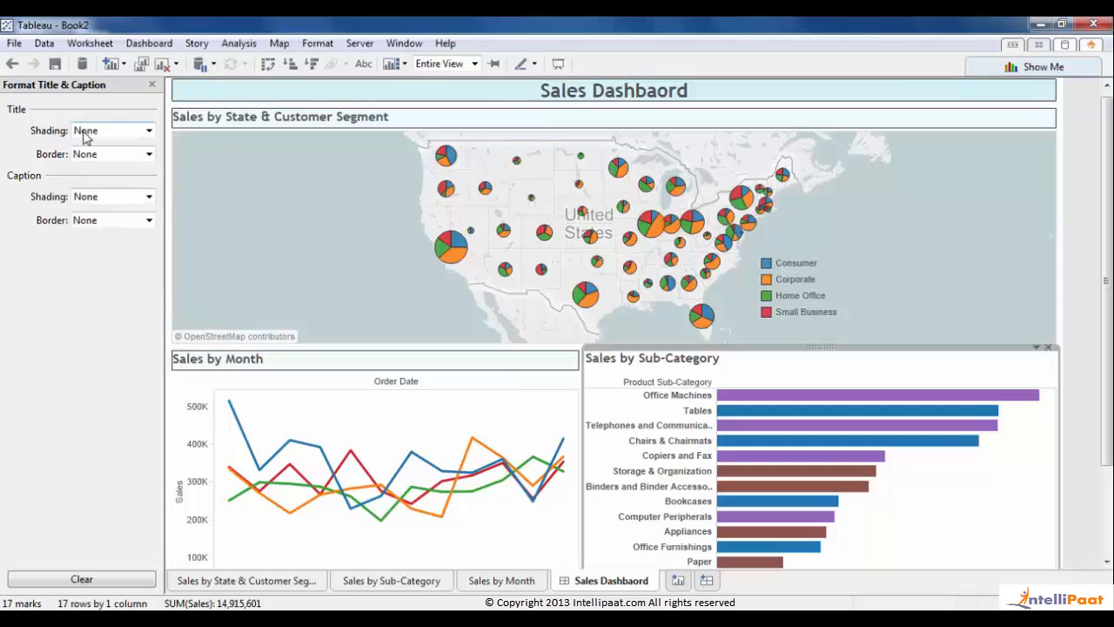
{"action": "left_click", "coordinate": [113, 130]}
{"action": "left_click", "coordinate": [119, 233]}
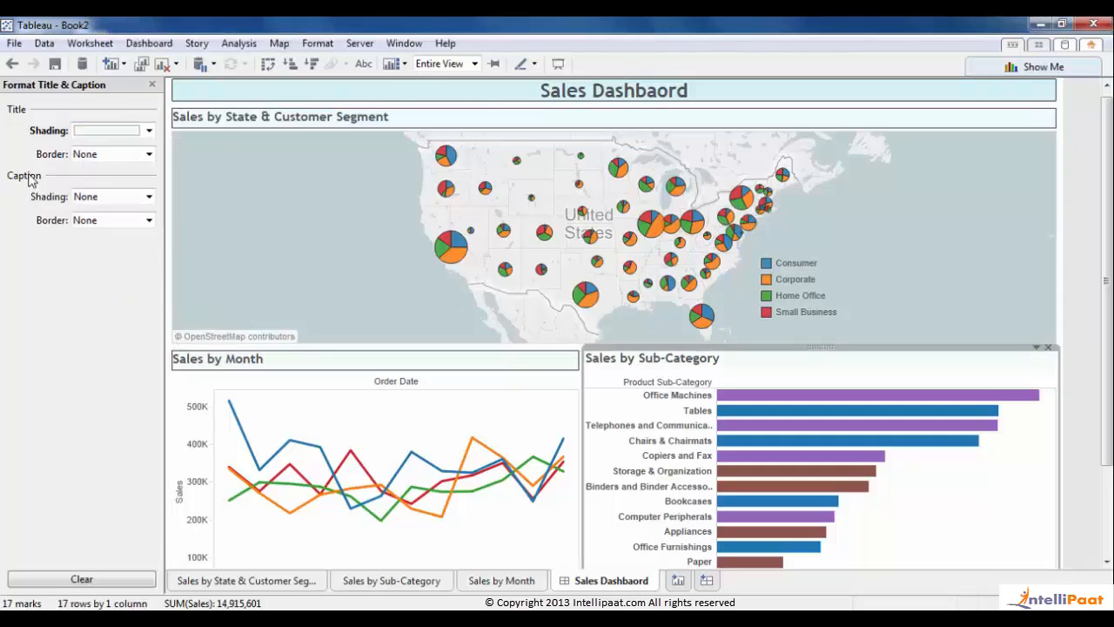
{"action": "left_click", "coordinate": [113, 154]}
{"action": "left_click", "coordinate": [87, 315]}
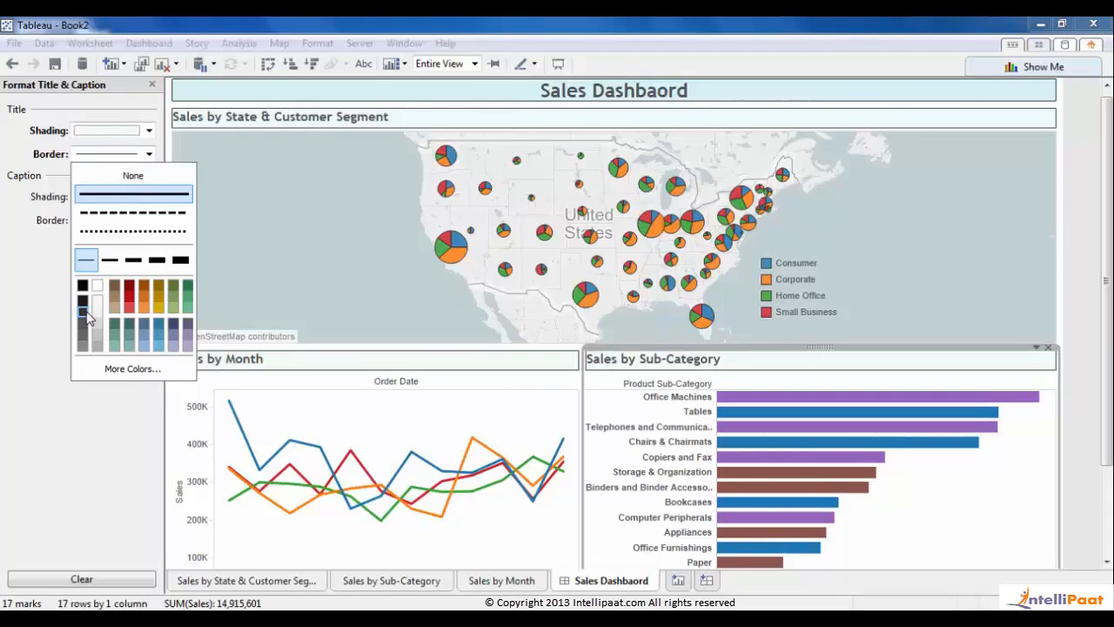
{"action": "left_click", "coordinate": [152, 87]}
- Hide the side panel and preview the dashboard in presentation mode with F7
{"action": "left_click", "coordinate": [152, 86]}
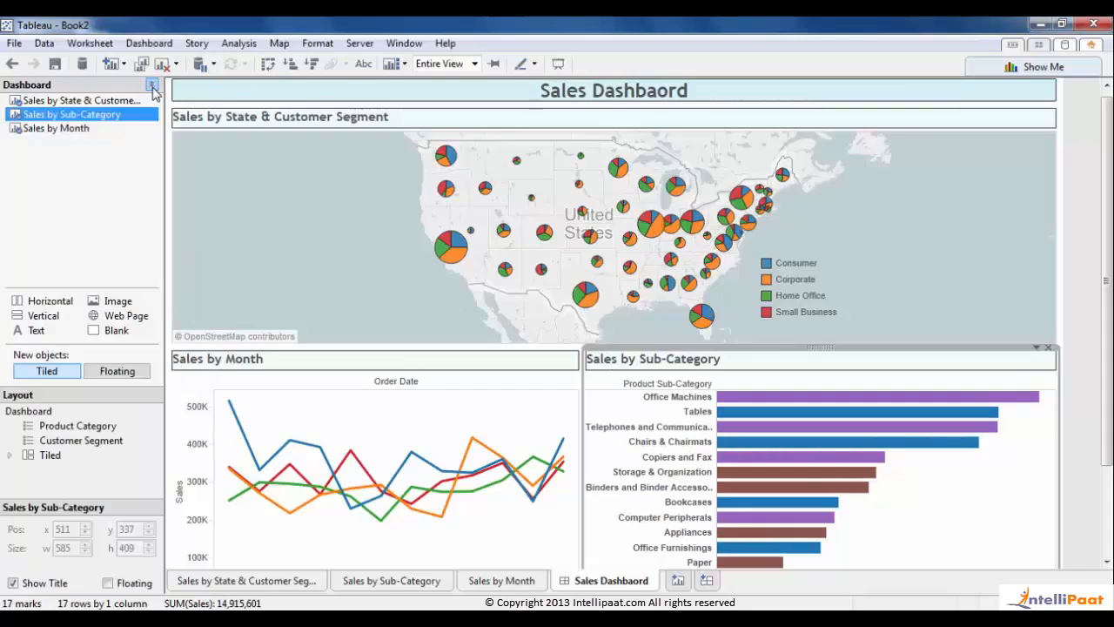
{"action": "left_click", "coordinate": [151, 85]}
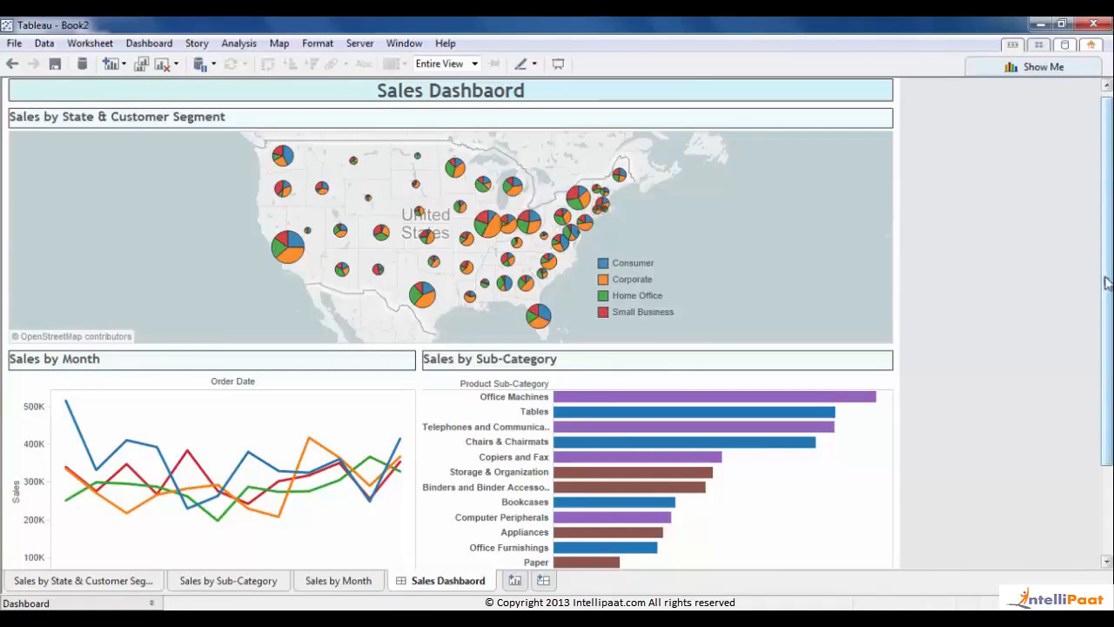
{"action": "mouse_move", "coordinate": [1108, 281]}
{"action": "left_mouse_down"}
{"action": "mouse_move", "coordinate": [1106, 368]}
{"action": "mouse_move", "coordinate": [1108, 279]}
{"action": "left_mouse_up"}
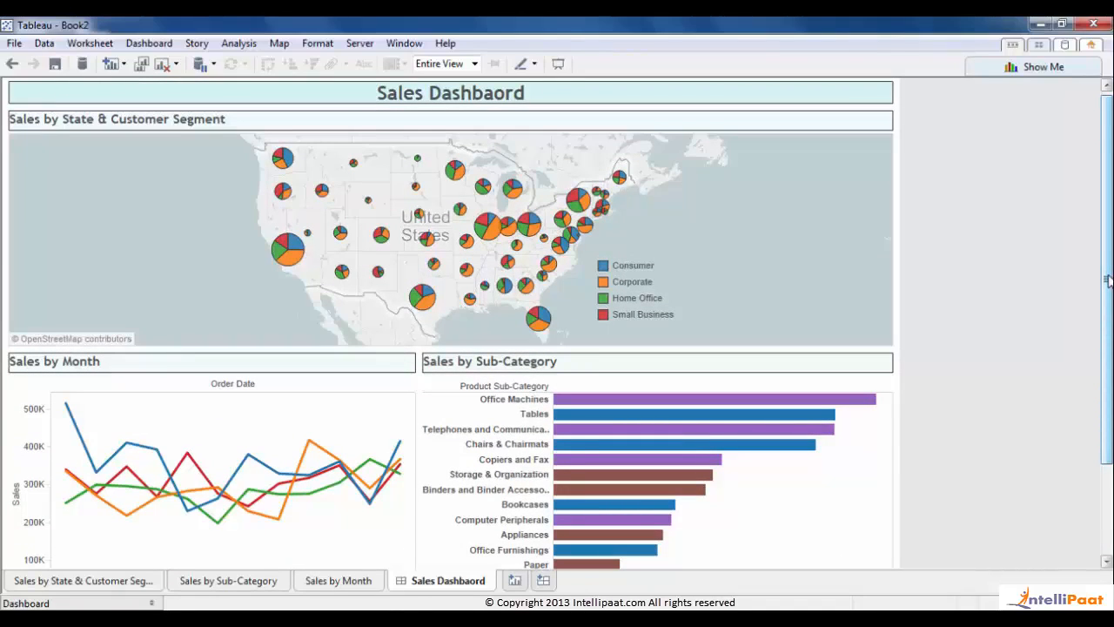
{"action": "key", "text": "F7"}
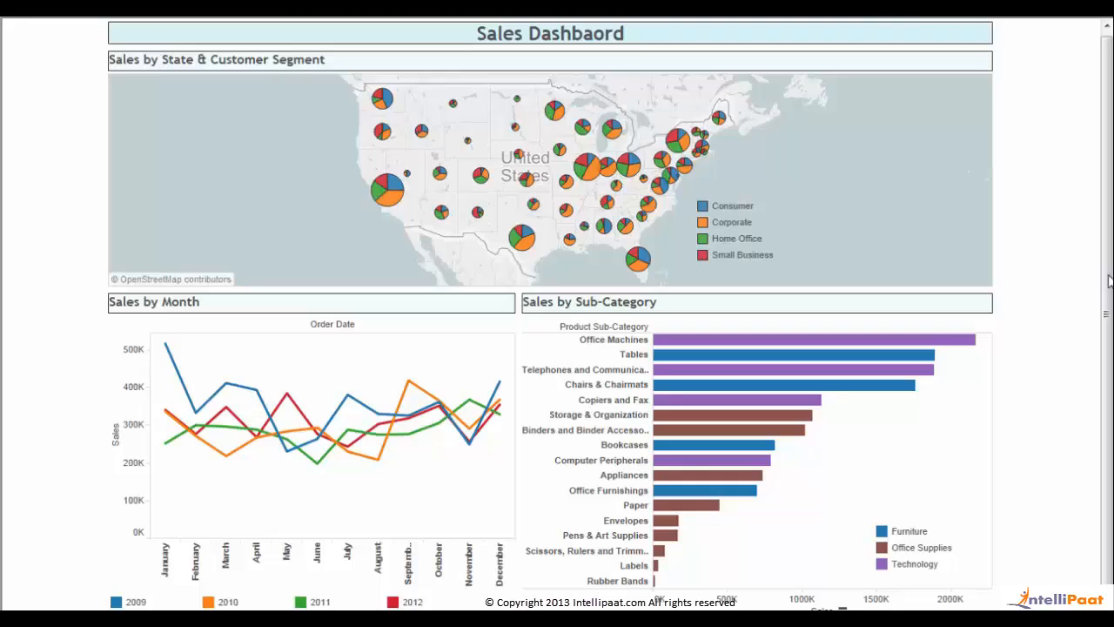
{"action": "key", "text": "Escape"}
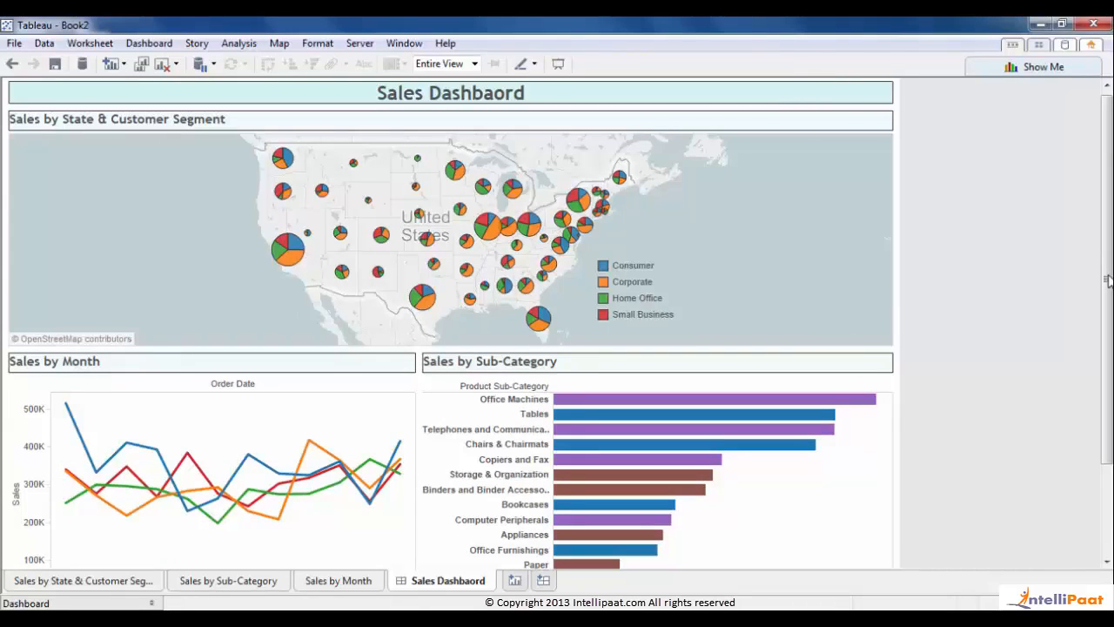
- Set the map to Use as Filter so it filters the other charts
{"action": "left_click", "coordinate": [799, 197]}
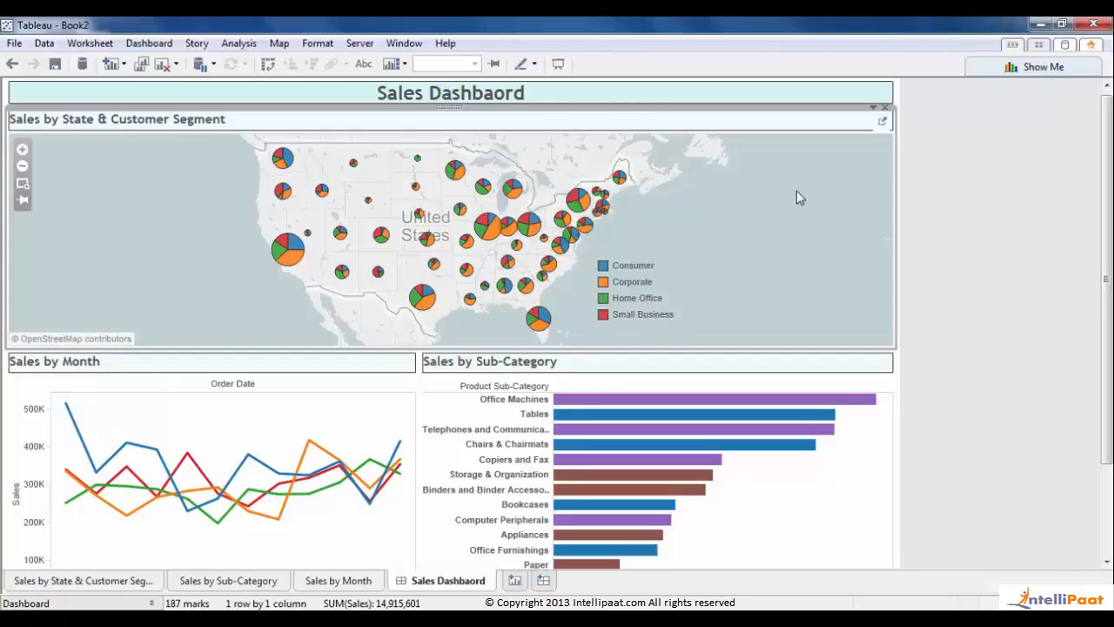
{"action": "left_click", "coordinate": [874, 108]}
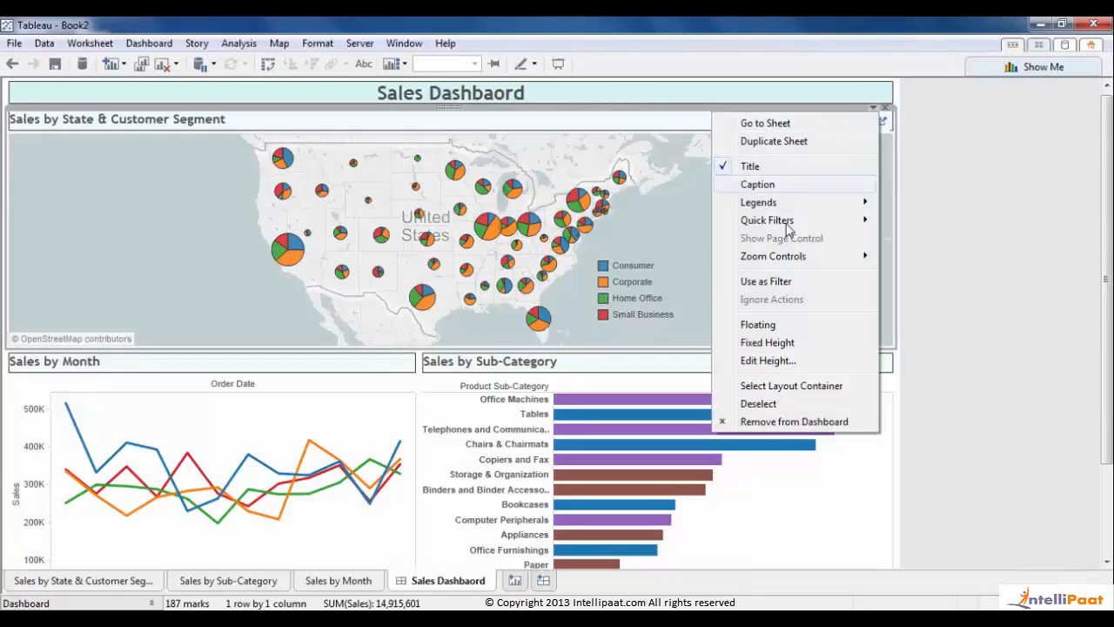
{"action": "left_click", "coordinate": [766, 283]}
{"action": "left_click", "coordinate": [1051, 302]}
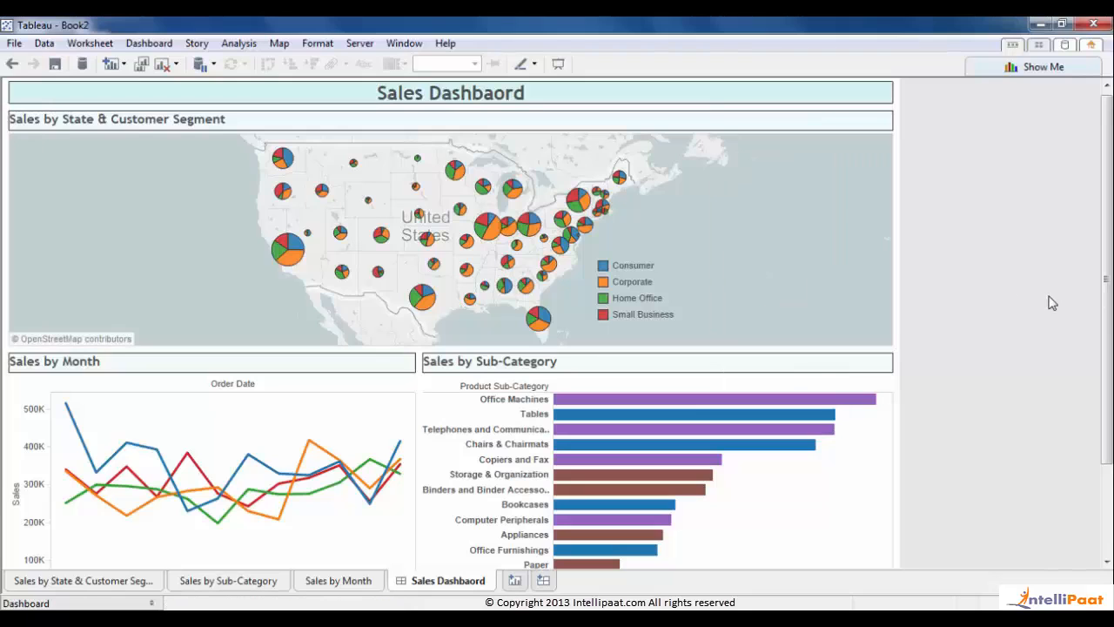
- Present the dashboard full screen and filter the charts to California's Corporate slice
{"action": "key", "text": "F7"}
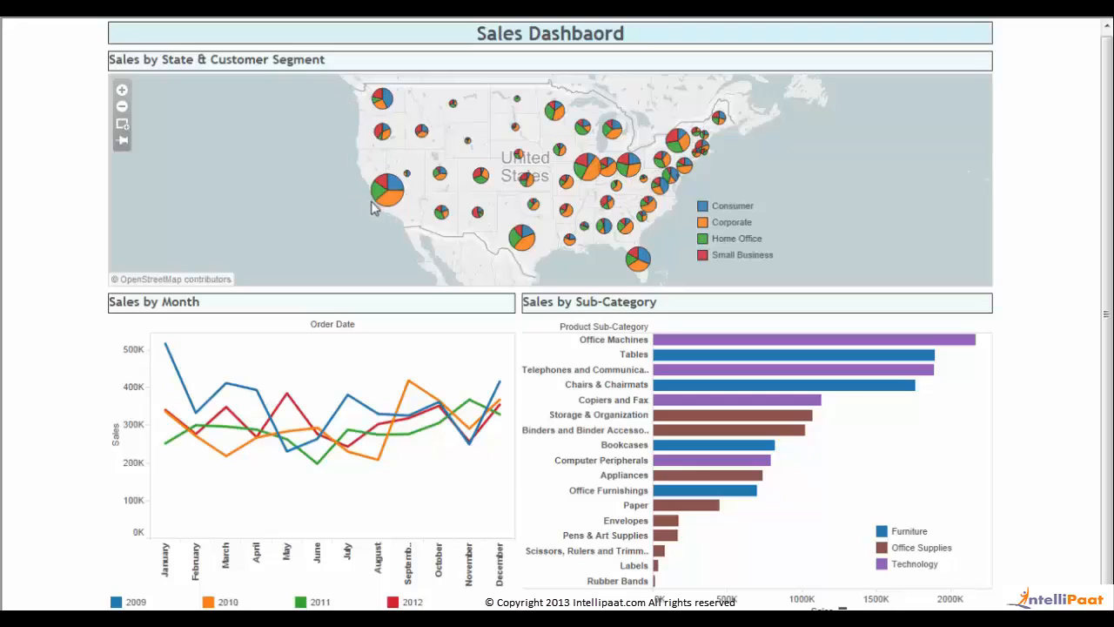
{"action": "mouse_move", "coordinate": [389, 207]}
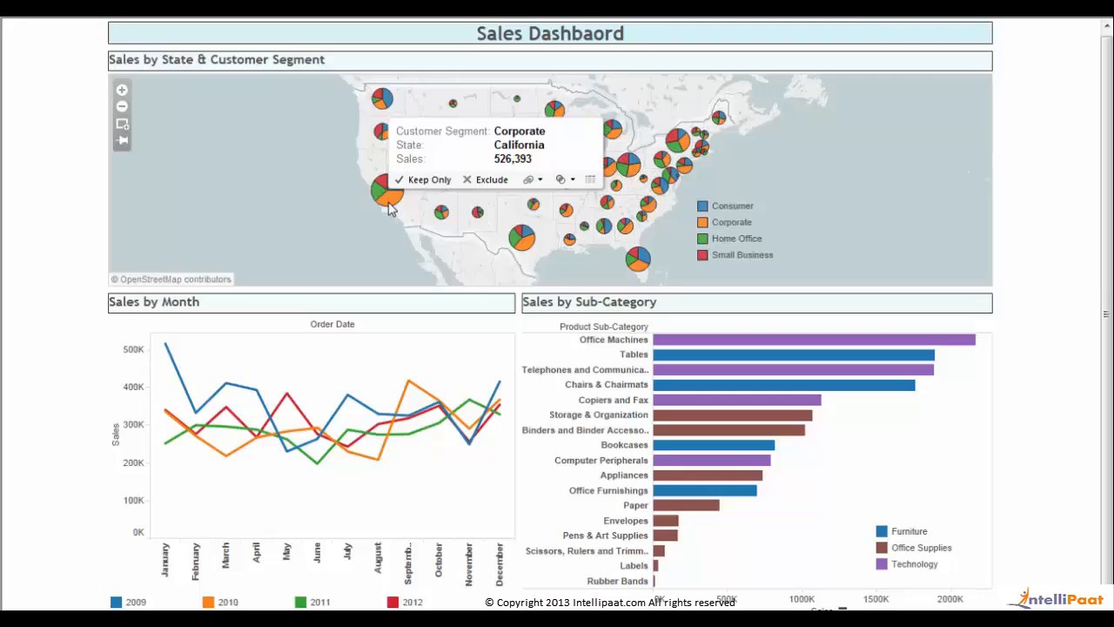
{"action": "left_click", "coordinate": [389, 204]}
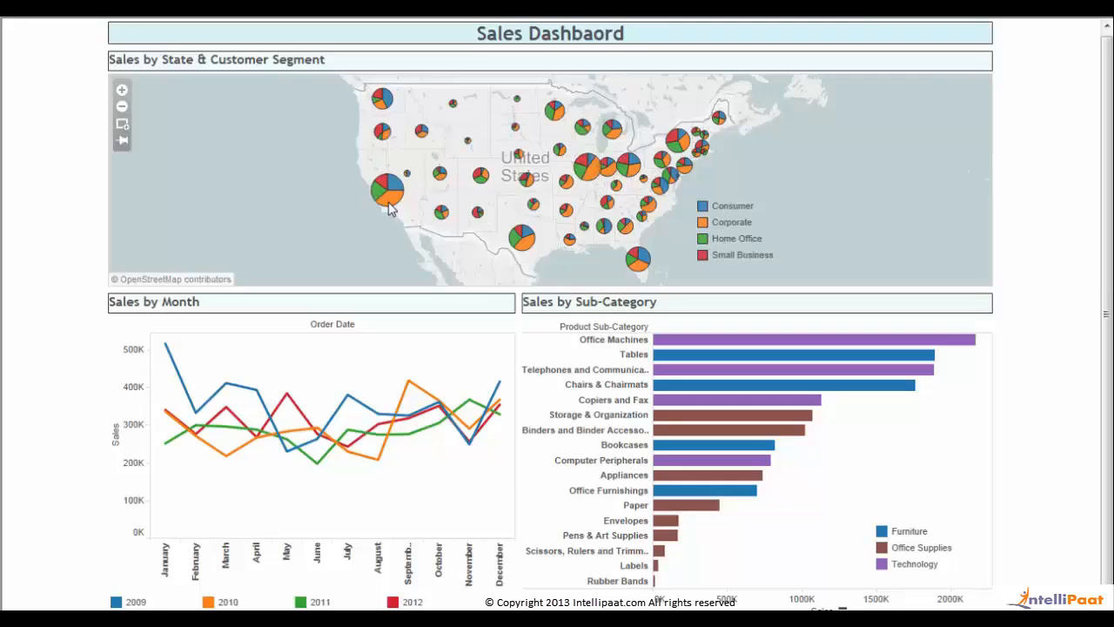
{"action": "left_click", "coordinate": [389, 208]}
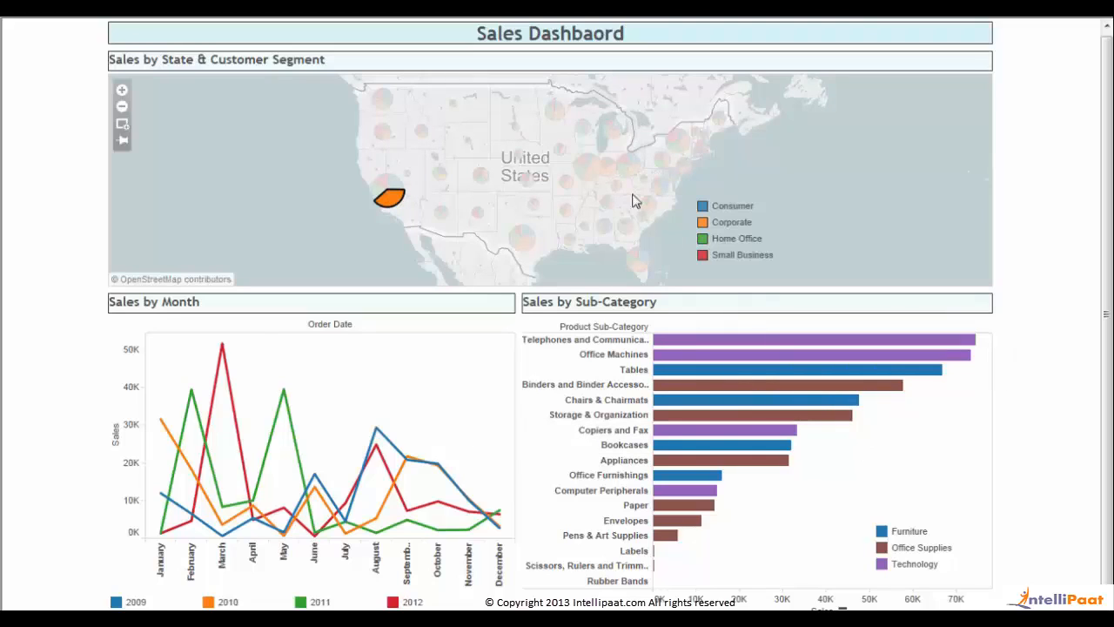
- Filter the charts by the Midwest pies, then clear the map selection
{"action": "mouse_move", "coordinate": [388, 214]}
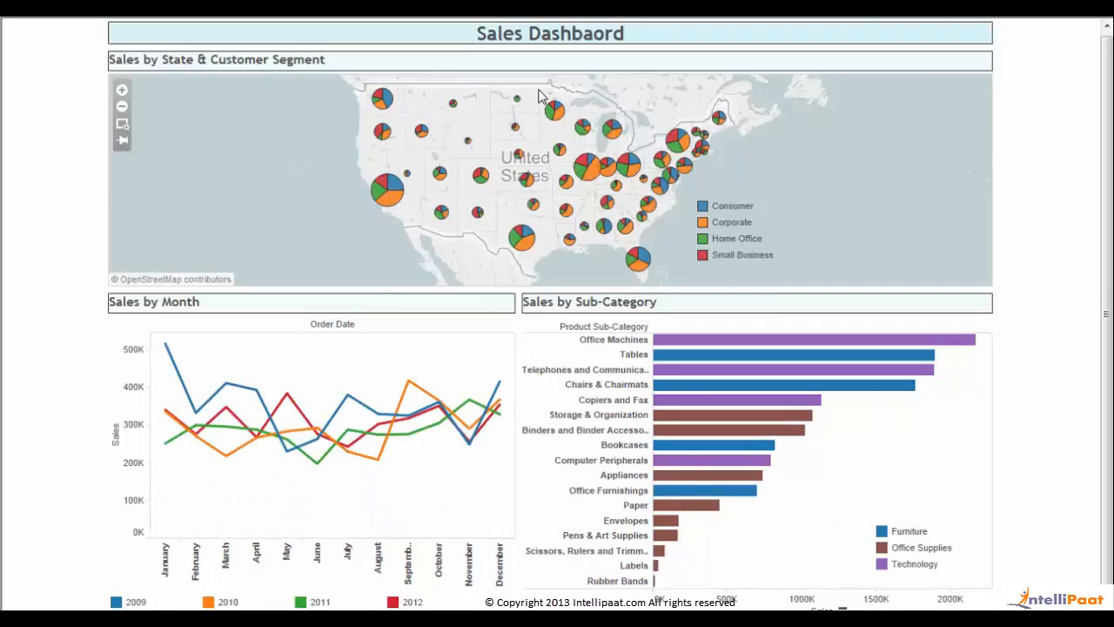
{"action": "left_click_drag", "start_coordinate": [538, 85], "coordinate": [661, 287]}
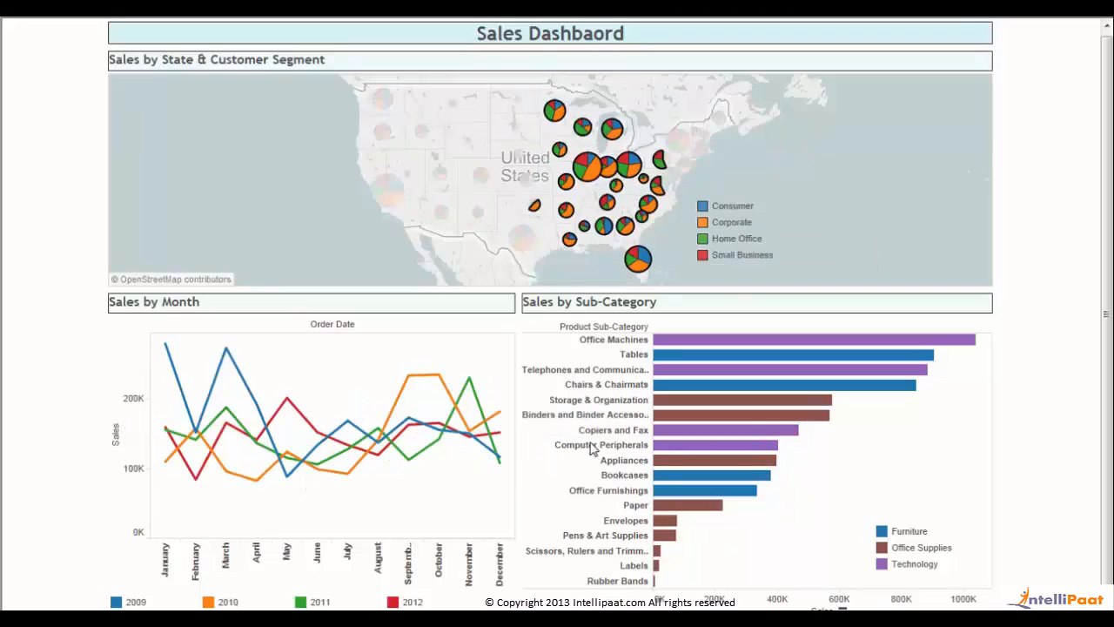
{"action": "left_click", "coordinate": [327, 167]}
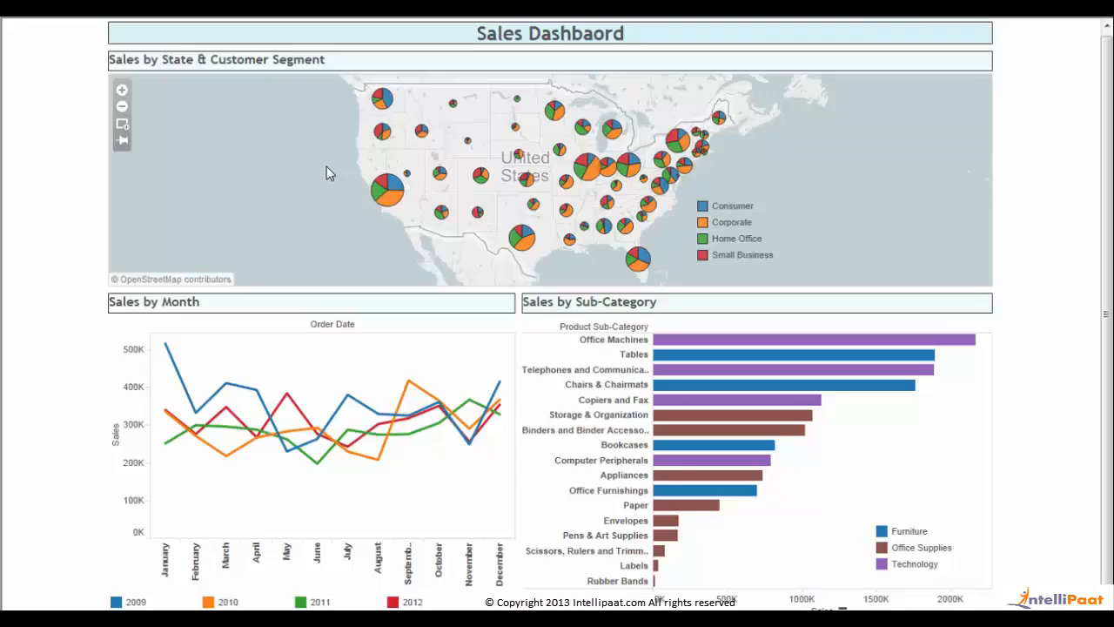
- Exit full-screen presentation and deselect the map zone to edit the Sales Dashboard again
{"action": "key", "text": "Escape"}
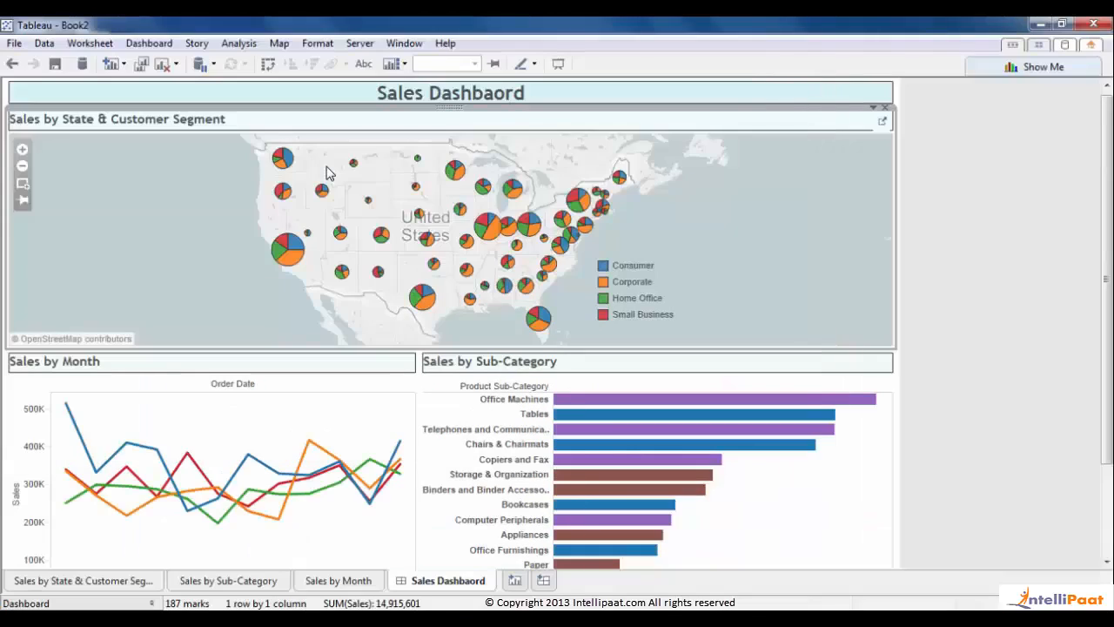
{"action": "left_click", "coordinate": [925, 203]}
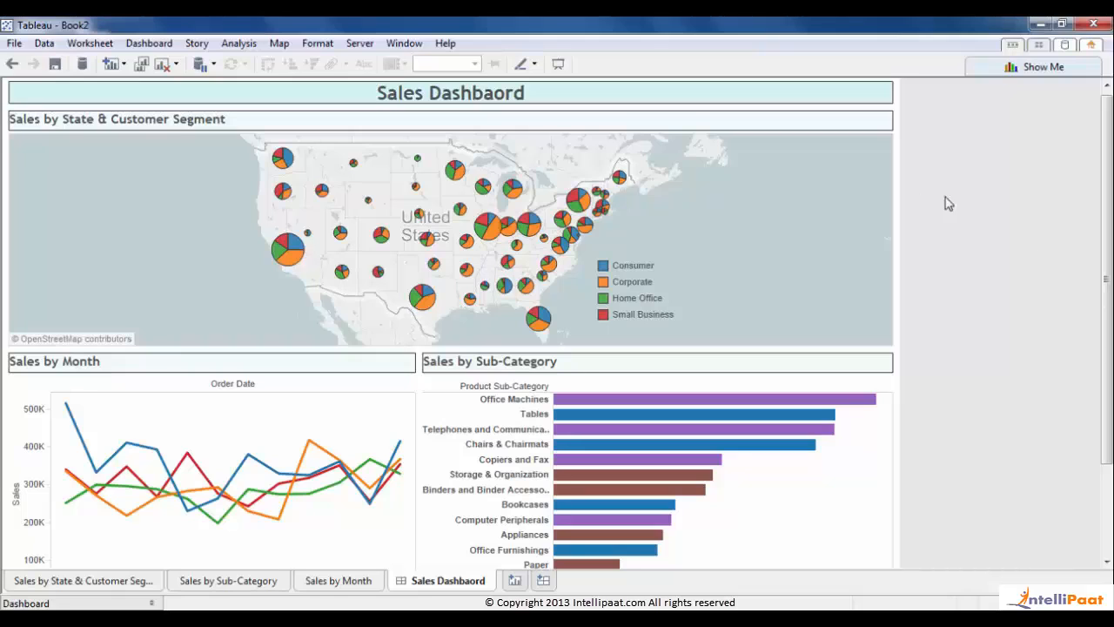
- On a new worksheet, plot SUM(Sales) against SUM(Profit) as a scatter, one mark per Customer Name
{"action": "left_click", "coordinate": [514, 581]}
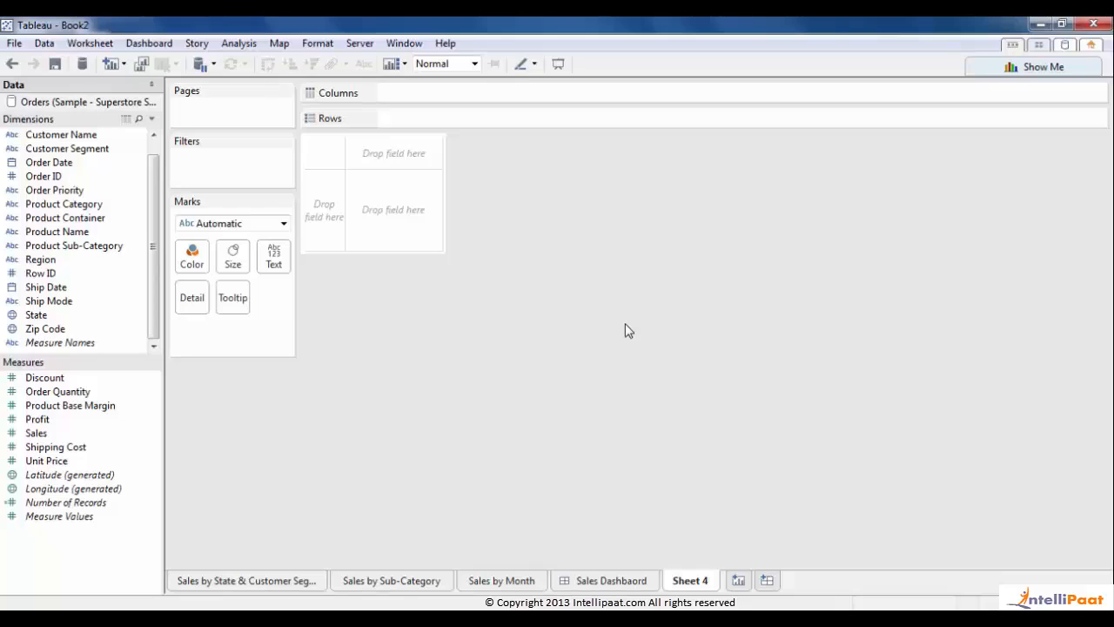
{"action": "left_click", "coordinate": [1040, 78]}
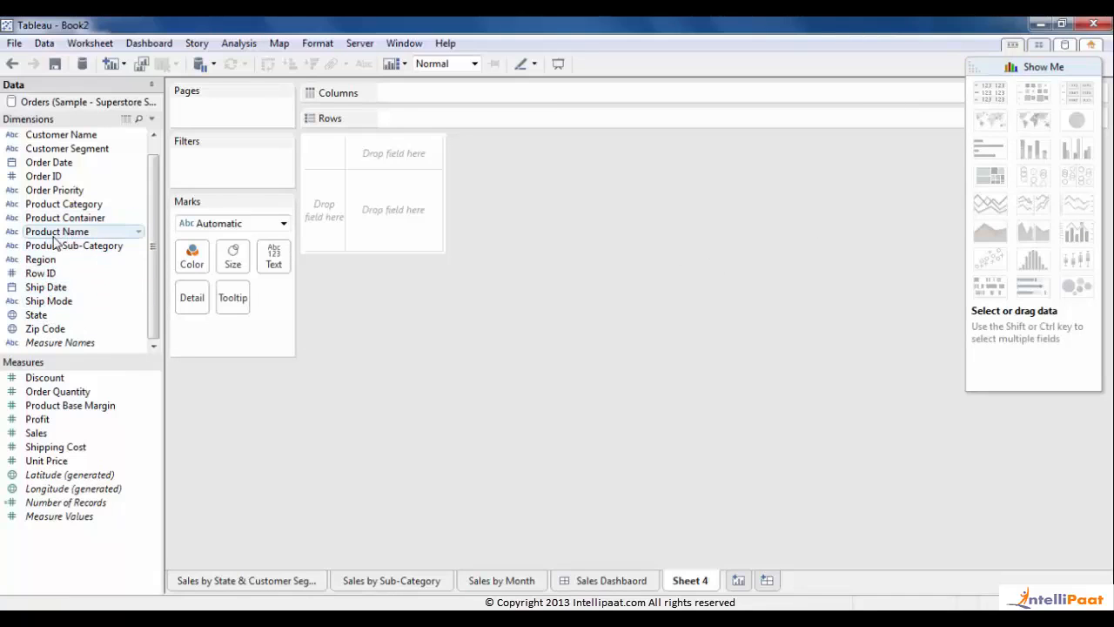
{"action": "left_click", "coordinate": [43, 435]}
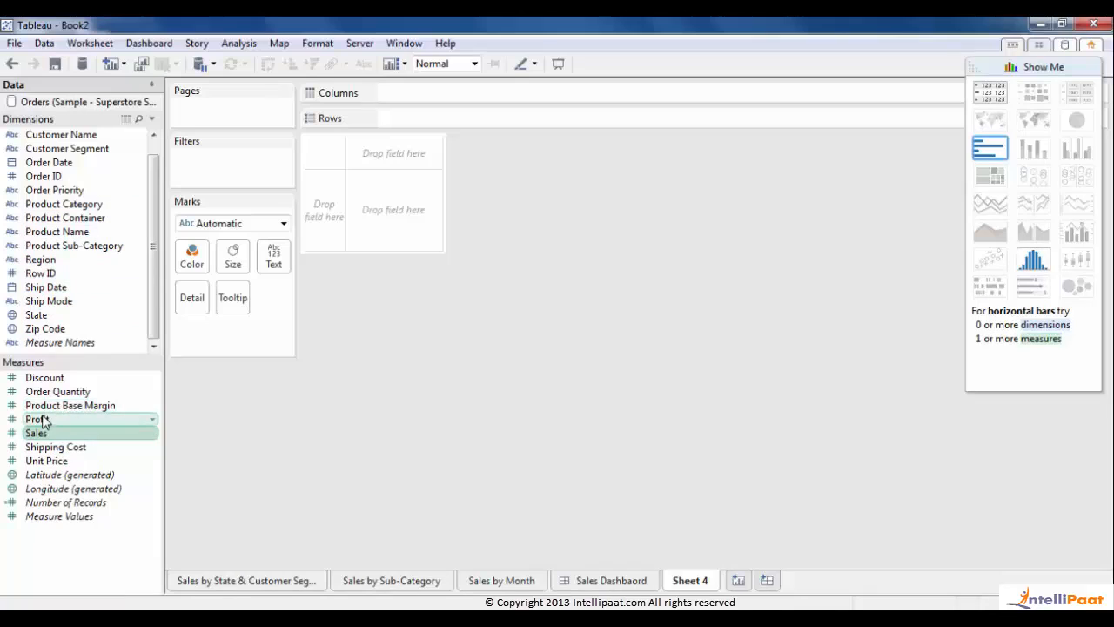
{"action": "left_click", "coordinate": [43, 421], "text": "ctrl"}
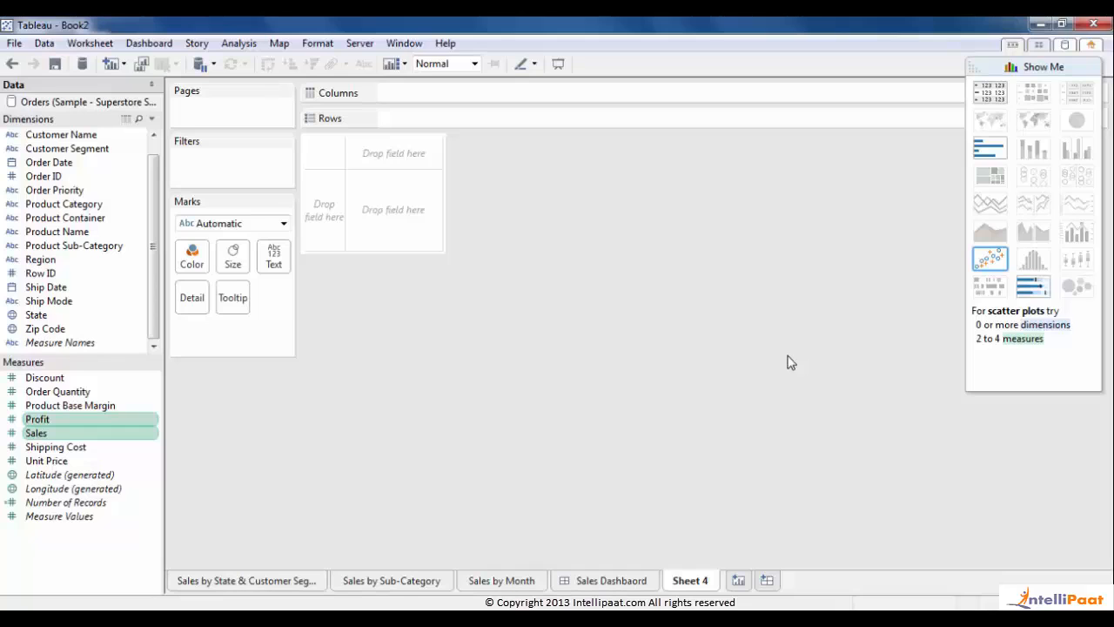
{"action": "left_click", "coordinate": [989, 257]}
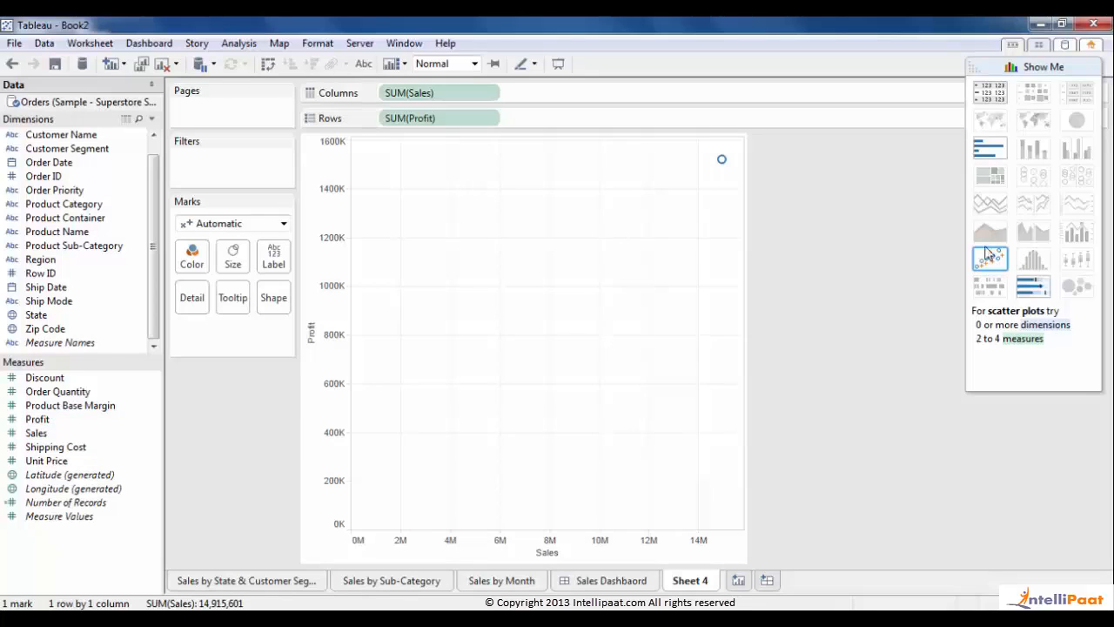
{"action": "left_click", "coordinate": [1009, 63]}
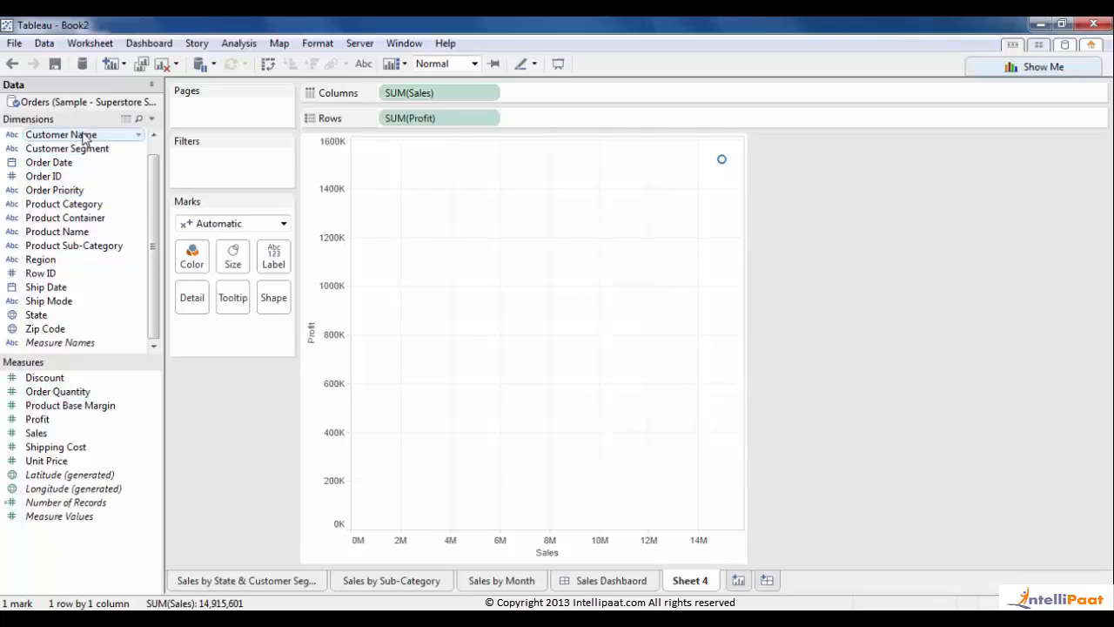
{"action": "left_click_drag", "start_coordinate": [84, 140], "coordinate": [193, 299]}
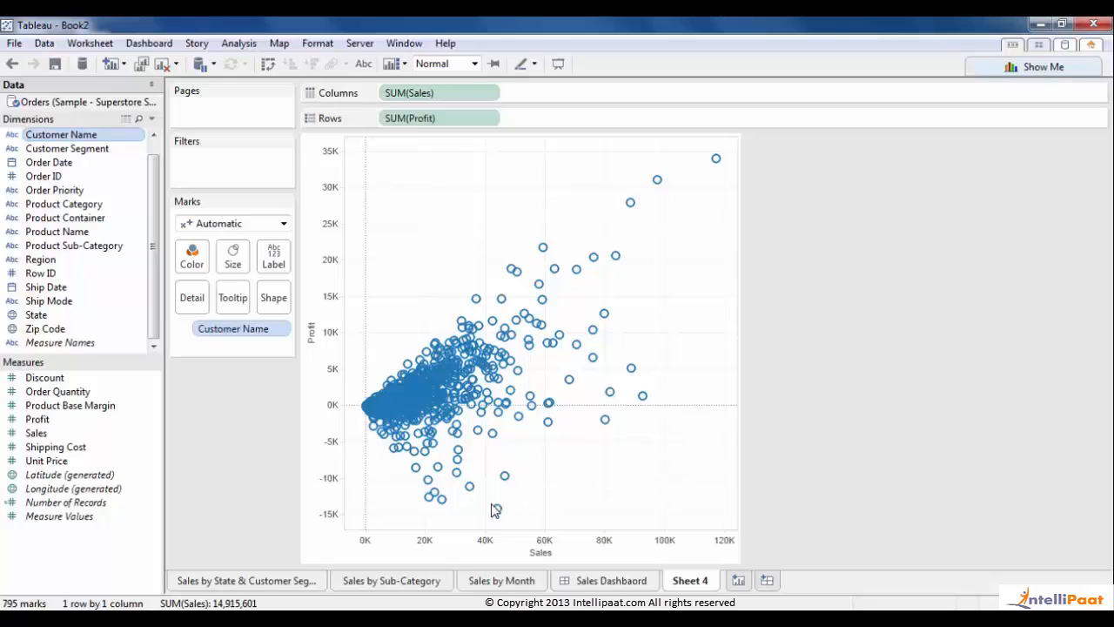
- Draw the scatter marks as filled circles at 80% opacity with a dark border
{"action": "mouse_move", "coordinate": [497, 513]}
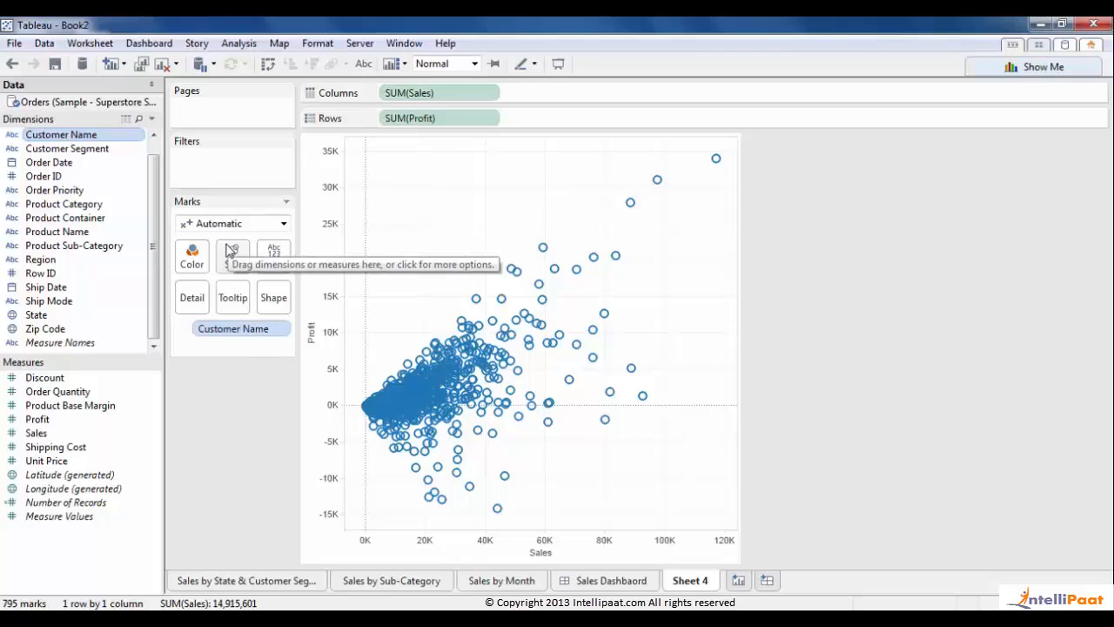
{"action": "left_click", "coordinate": [207, 226]}
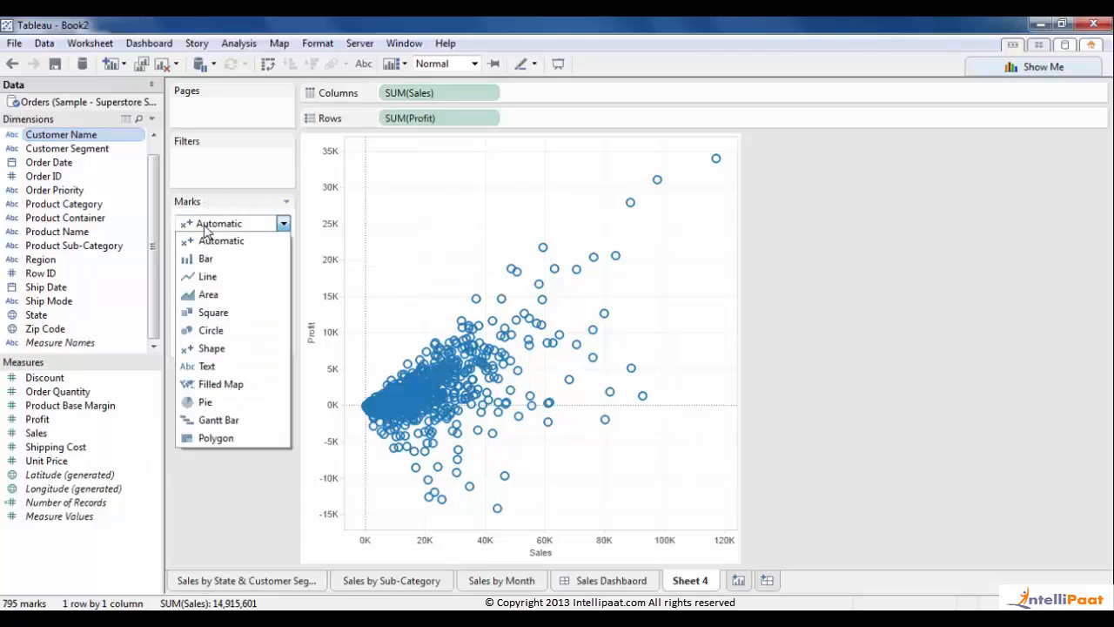
{"action": "left_click", "coordinate": [198, 331]}
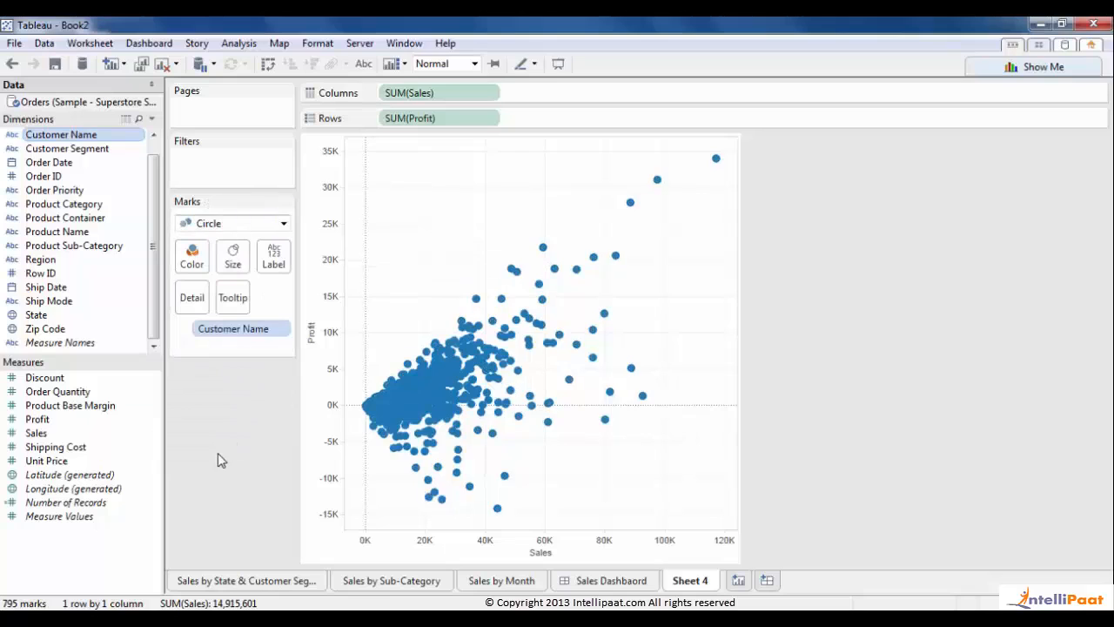
{"action": "left_click", "coordinate": [192, 257]}
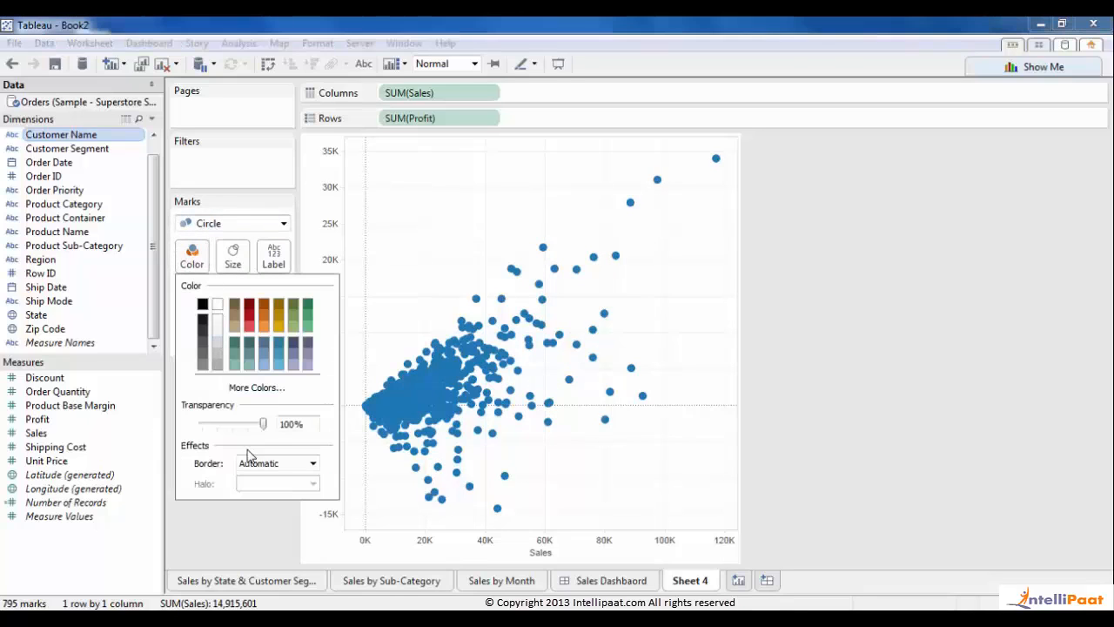
{"action": "left_click_drag", "start_coordinate": [263, 424], "coordinate": [251, 424]}
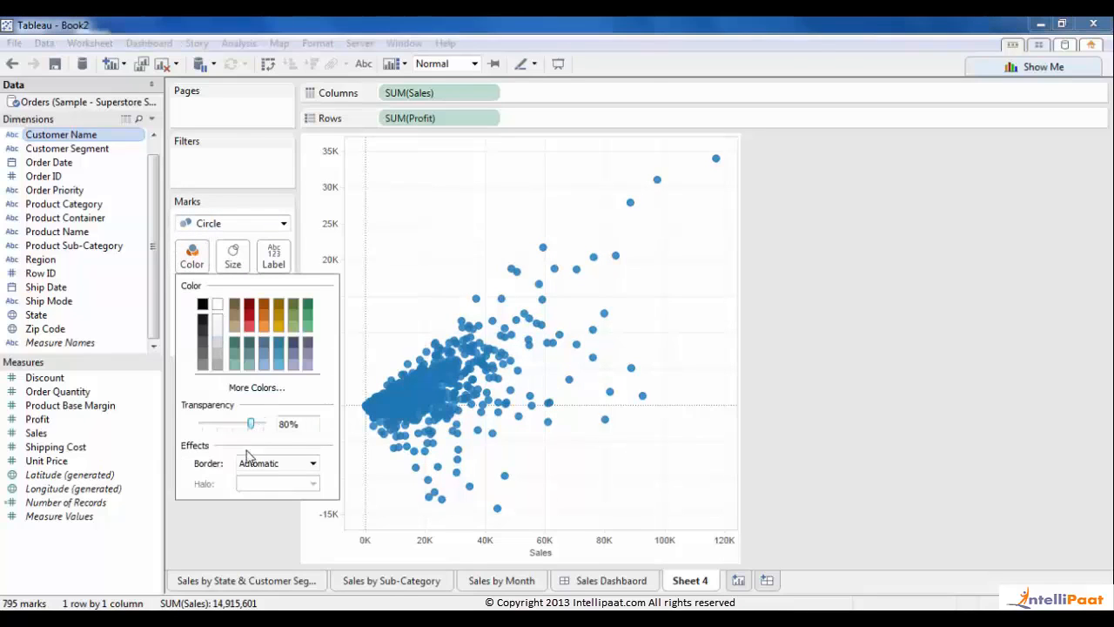
{"action": "left_click", "coordinate": [247, 467]}
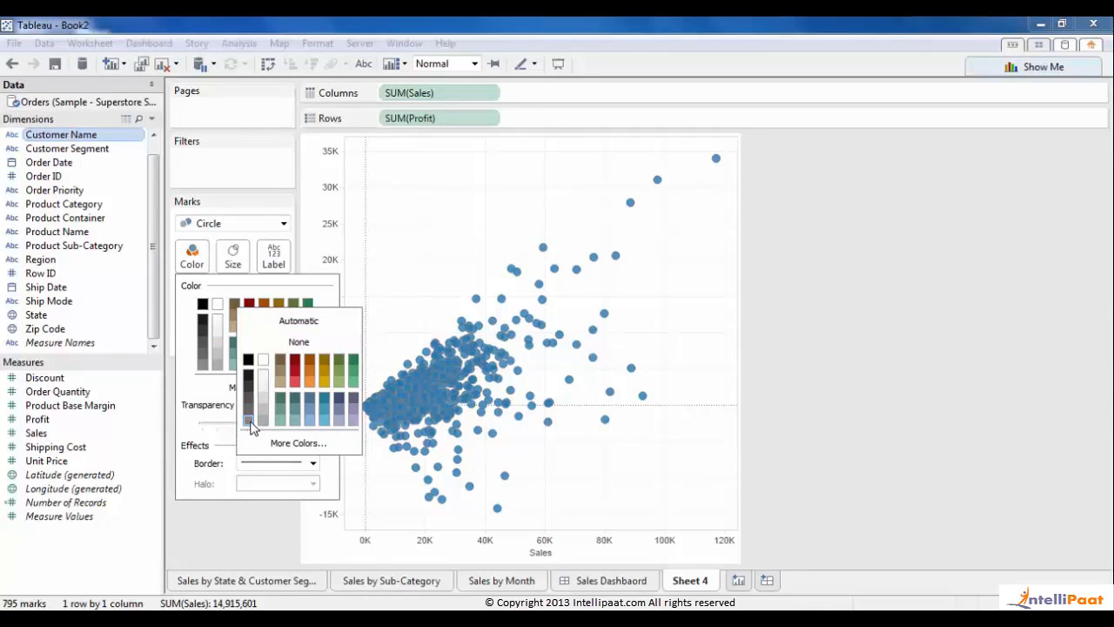
{"action": "left_click", "coordinate": [246, 415]}
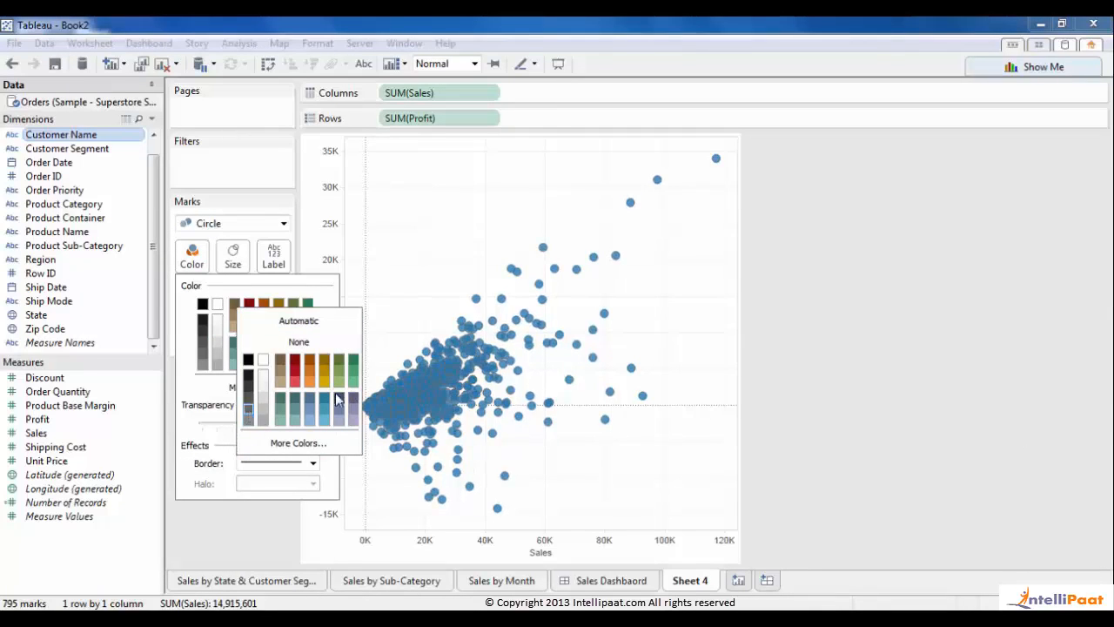
{"action": "left_click", "coordinate": [849, 402]}
- Enlarge the circle marks with the Size slider
{"action": "left_click", "coordinate": [234, 257]}
{"action": "mouse_move", "coordinate": [264, 294]}
{"action": "left_mouse_down"}
{"action": "mouse_move", "coordinate": [279, 296]}
{"action": "mouse_move", "coordinate": [271, 301]}
{"action": "left_mouse_up"}
{"action": "left_click", "coordinate": [199, 452]}
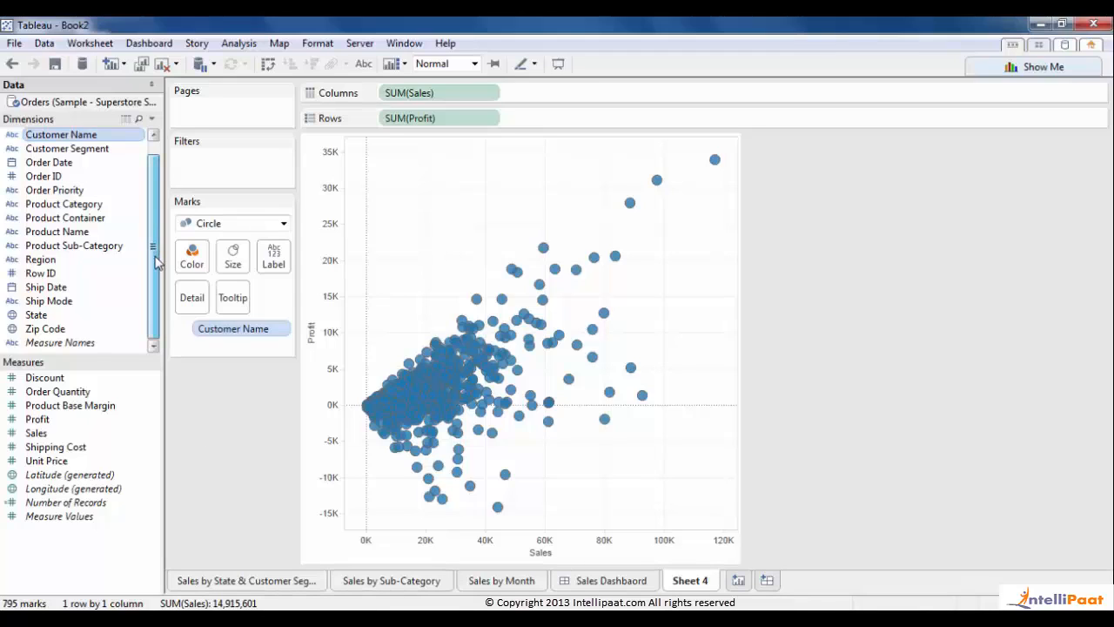
- Colour marks by Ship Mode, preview Delivery Truck, Express Air and Regular Air highlights, then add Sheet 5
{"action": "left_click_drag", "start_coordinate": [77, 301], "coordinate": [203, 269]}
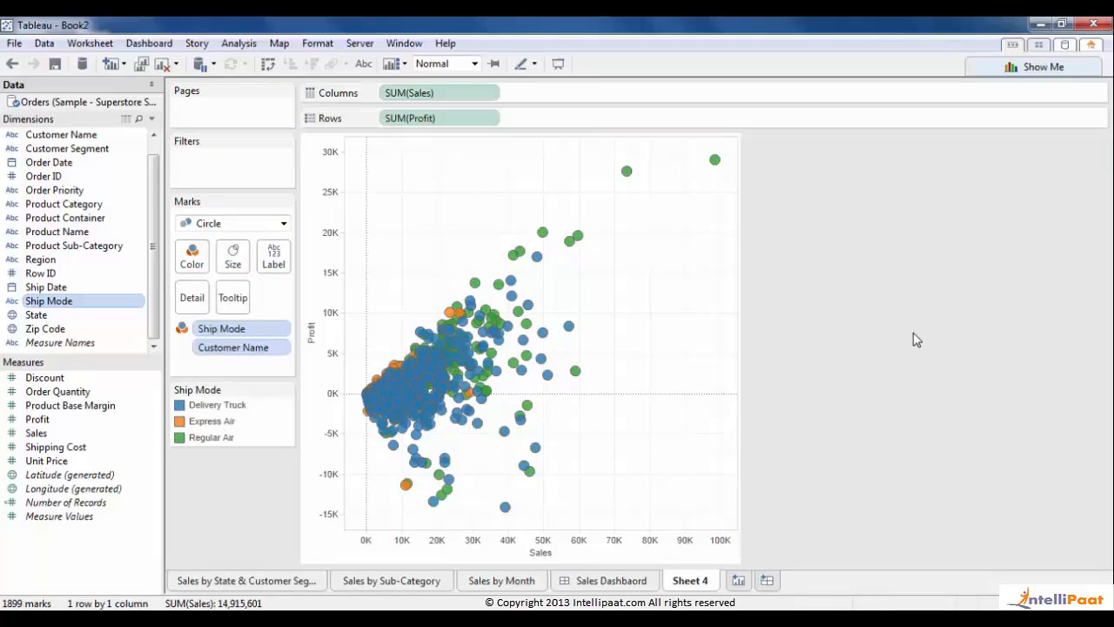
{"action": "left_click", "coordinate": [220, 409]}
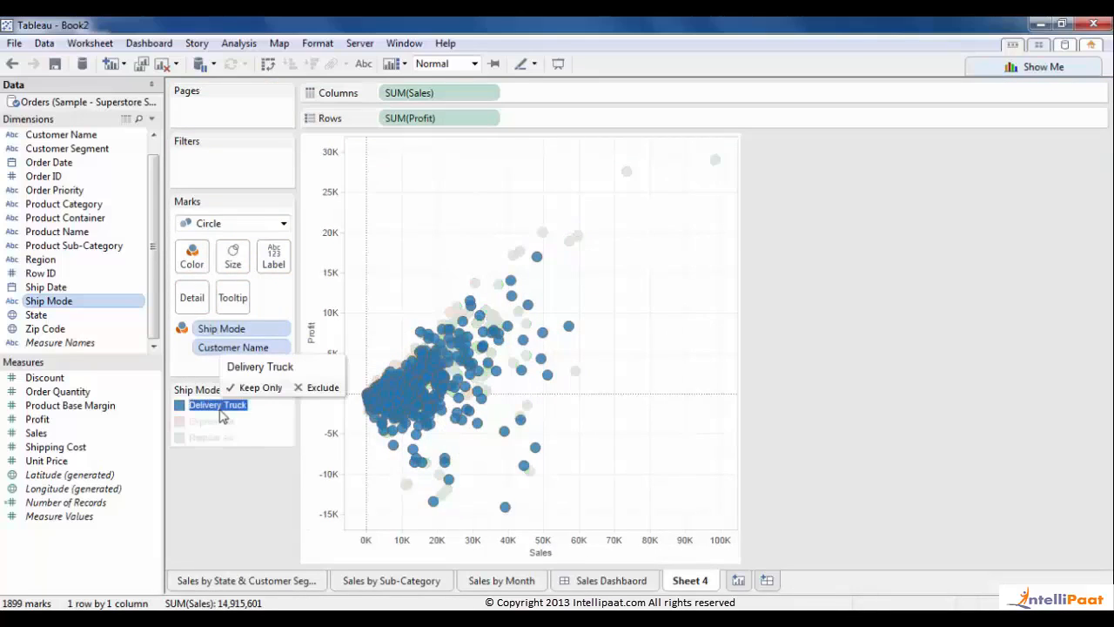
{"action": "left_click", "coordinate": [220, 416]}
{"action": "left_click", "coordinate": [212, 421]}
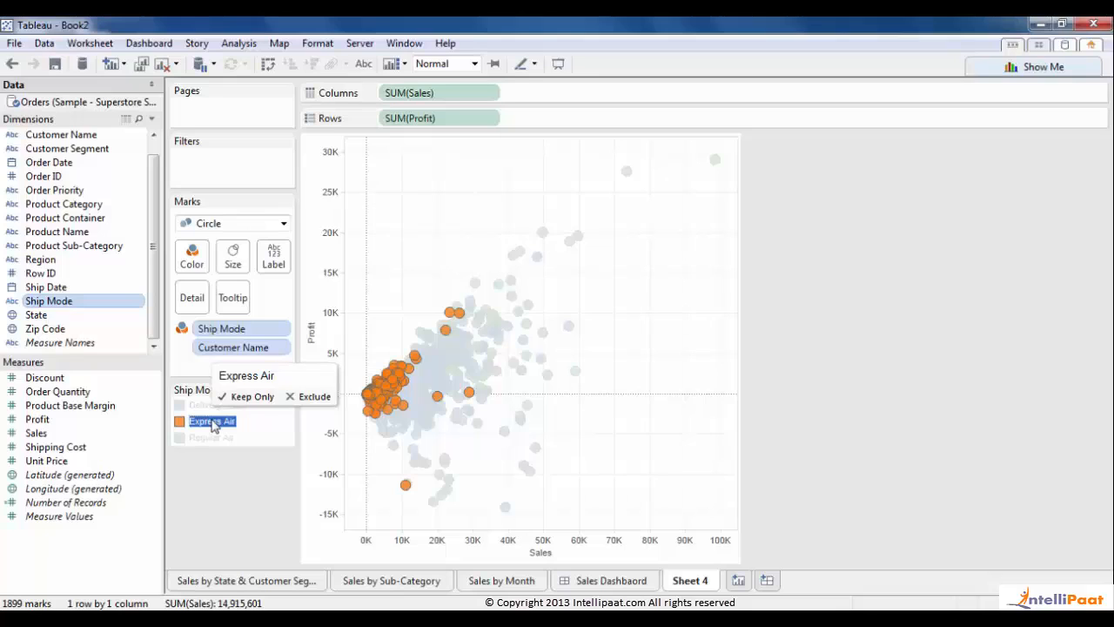
{"action": "left_click", "coordinate": [211, 422]}
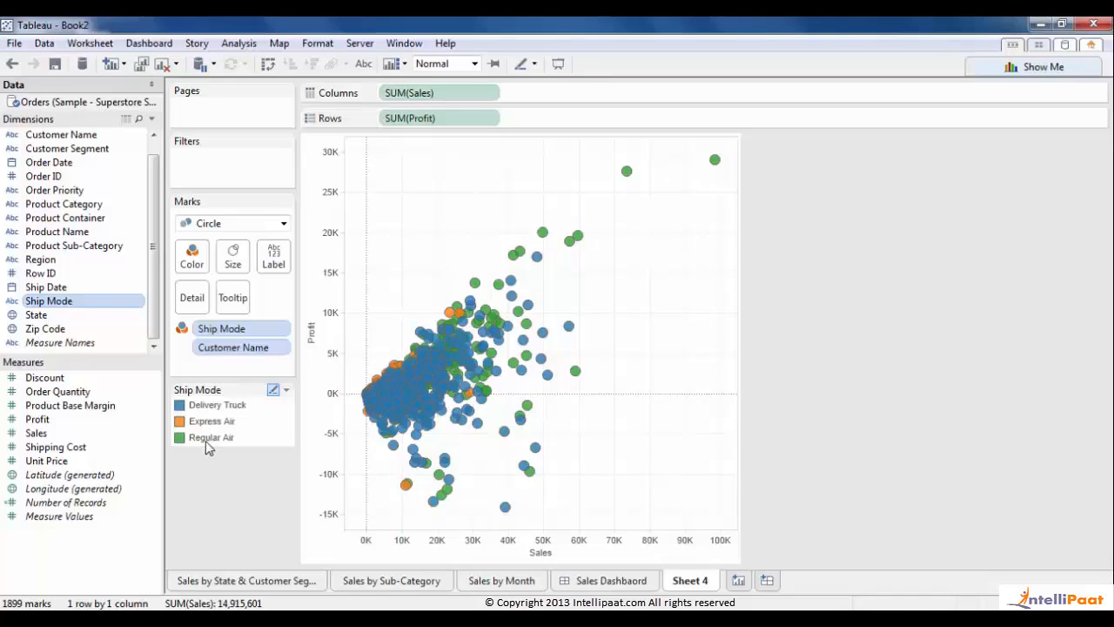
{"action": "left_click", "coordinate": [207, 438]}
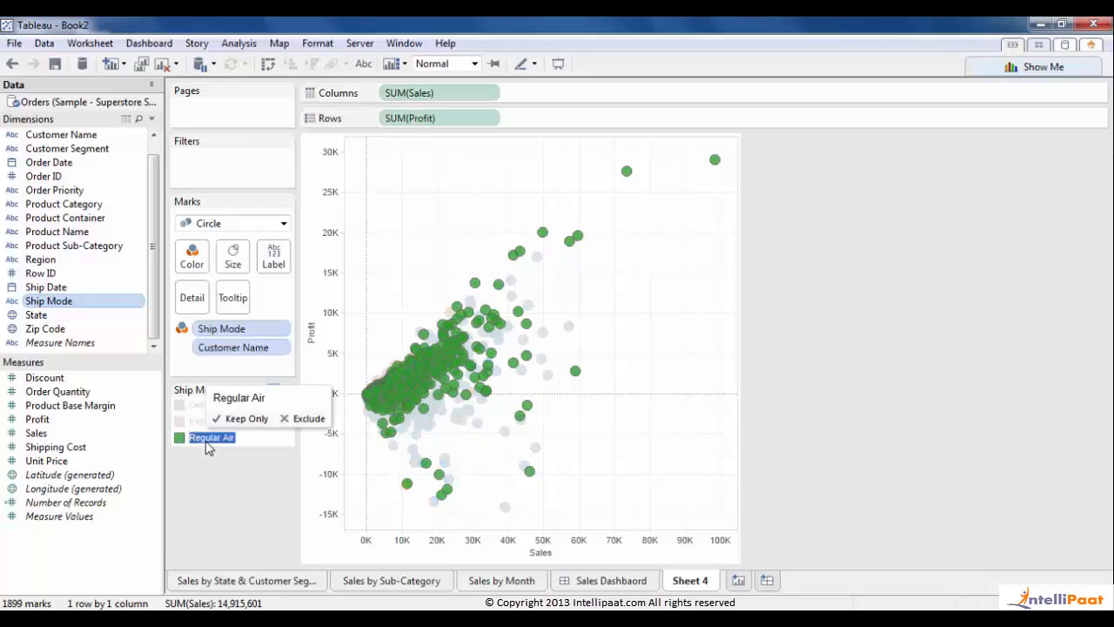
{"action": "left_click", "coordinate": [207, 442]}
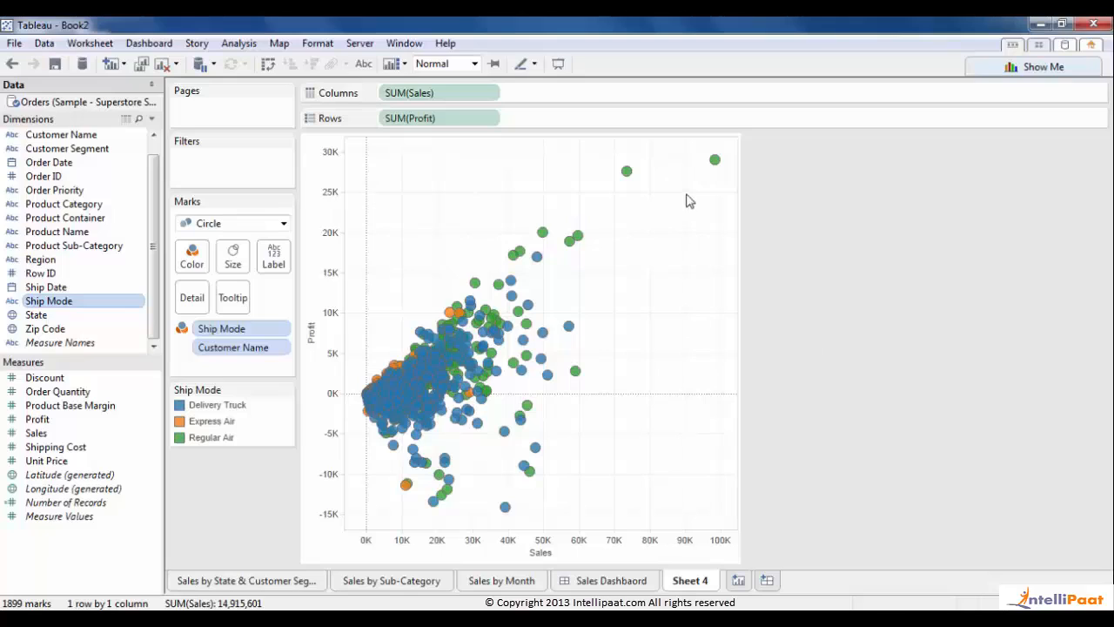
{"action": "mouse_move", "coordinate": [715, 167]}
{"action": "left_click", "coordinate": [737, 580]}
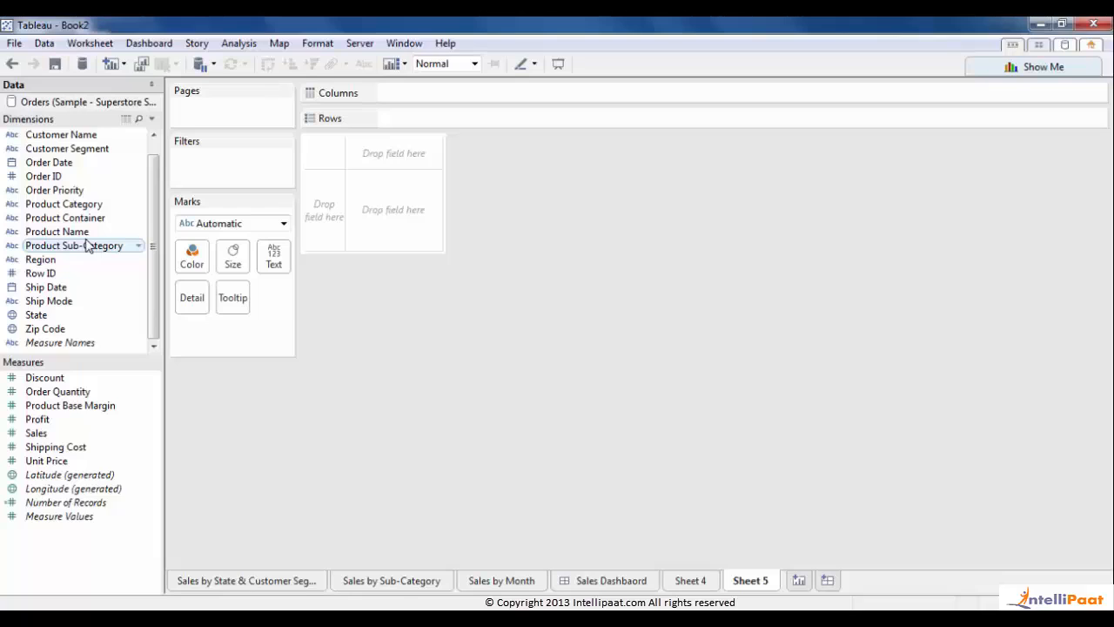
- Chart SUM(Sales) bars per Customer Segment, sorted descending and shaded by SUM(Profit)
{"action": "double_click", "coordinate": [85, 150]}
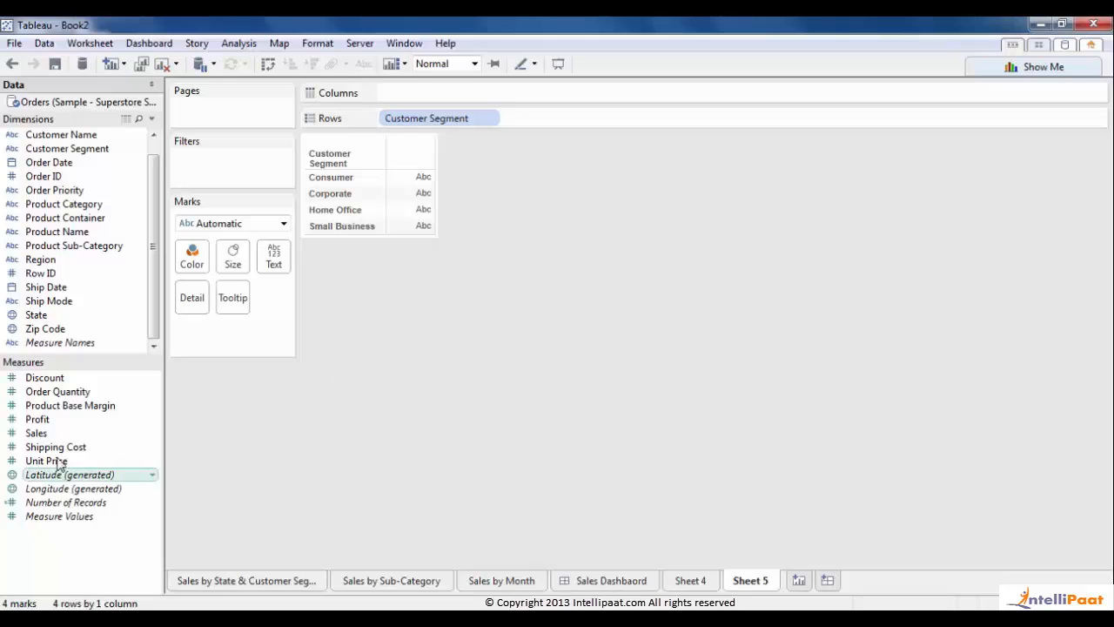
{"action": "left_click_drag", "start_coordinate": [36, 432], "coordinate": [527, 94]}
{"action": "left_click", "coordinate": [762, 242]}
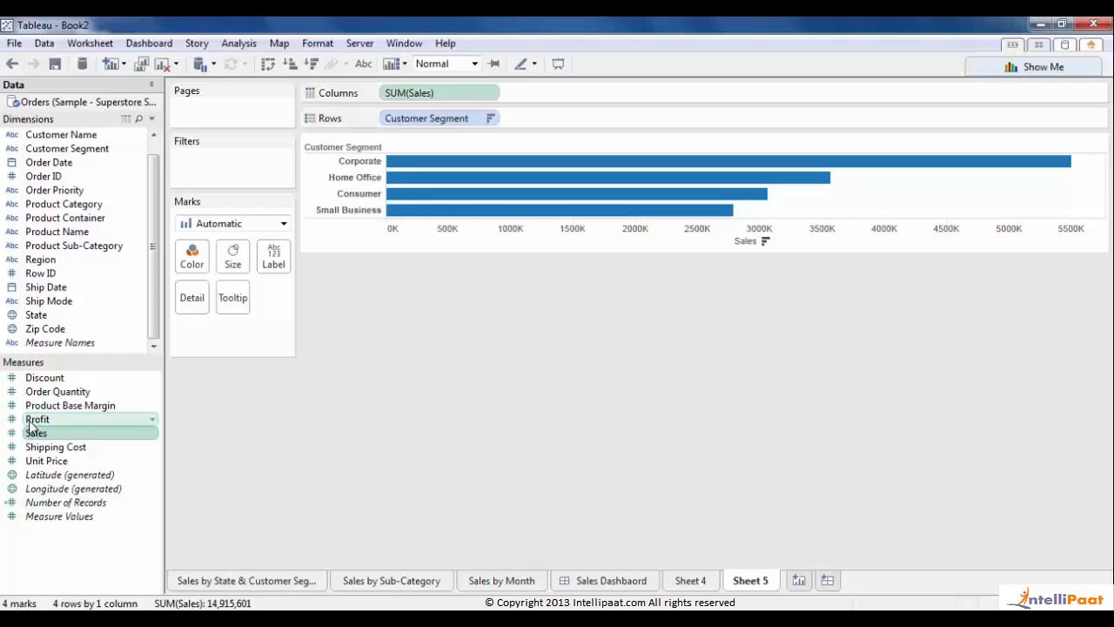
{"action": "left_click_drag", "start_coordinate": [34, 424], "coordinate": [198, 260]}
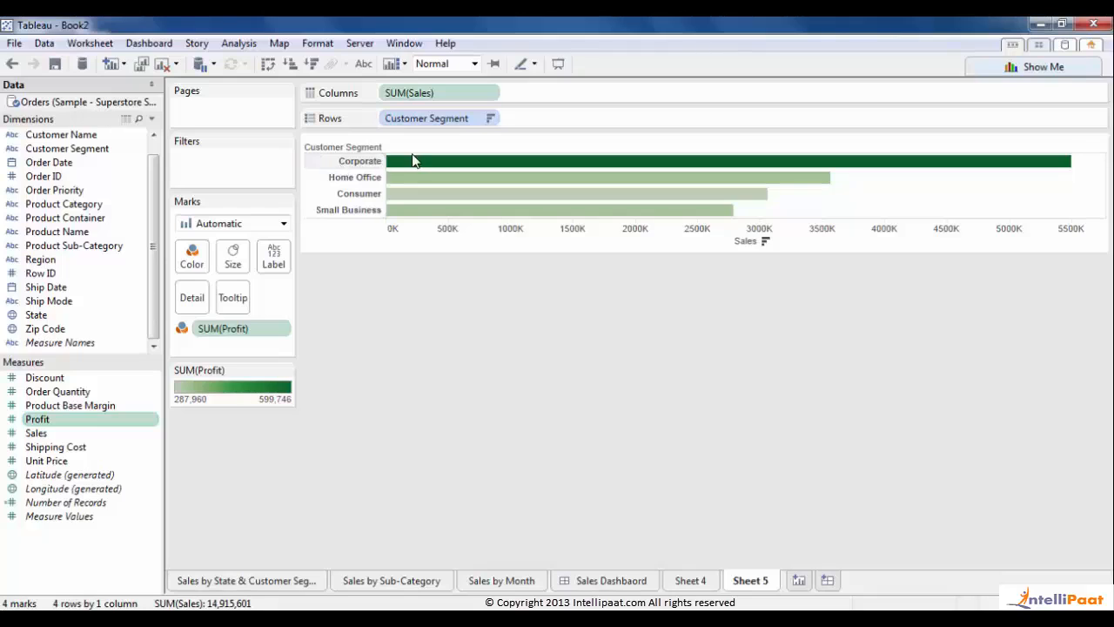
{"action": "mouse_move", "coordinate": [398, 170]}
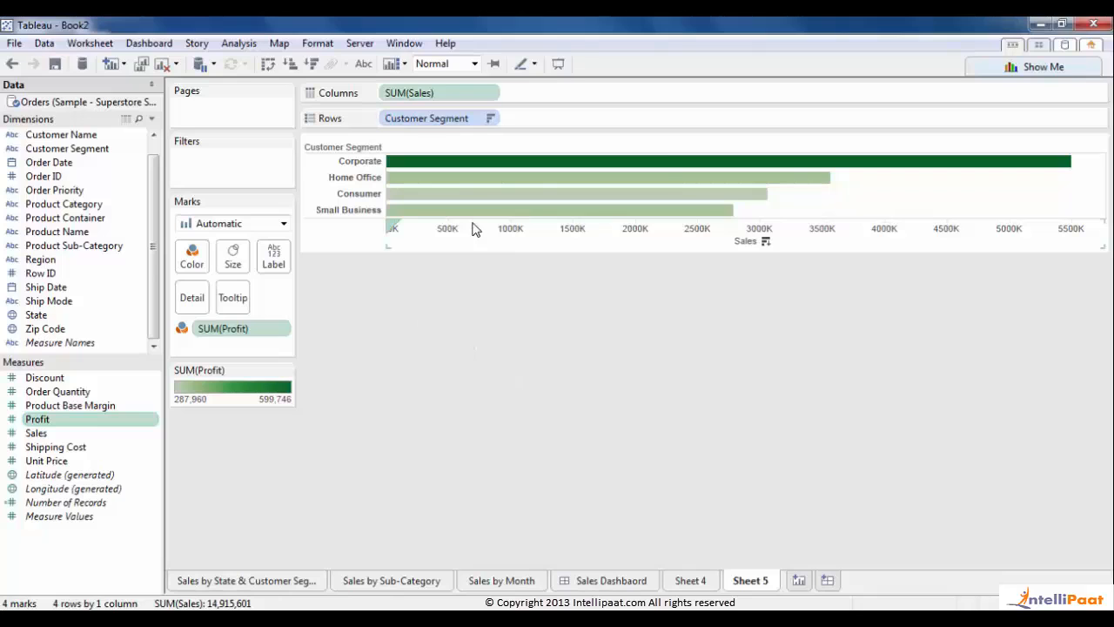
{"action": "mouse_move", "coordinate": [462, 215]}
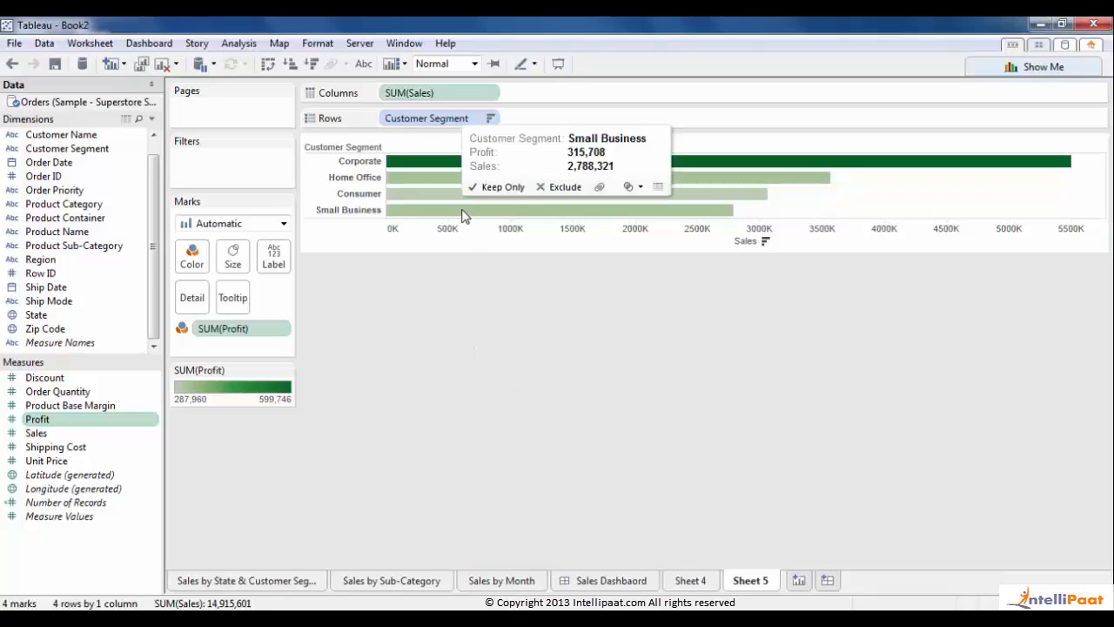
{"action": "left_click", "coordinate": [285, 371]}
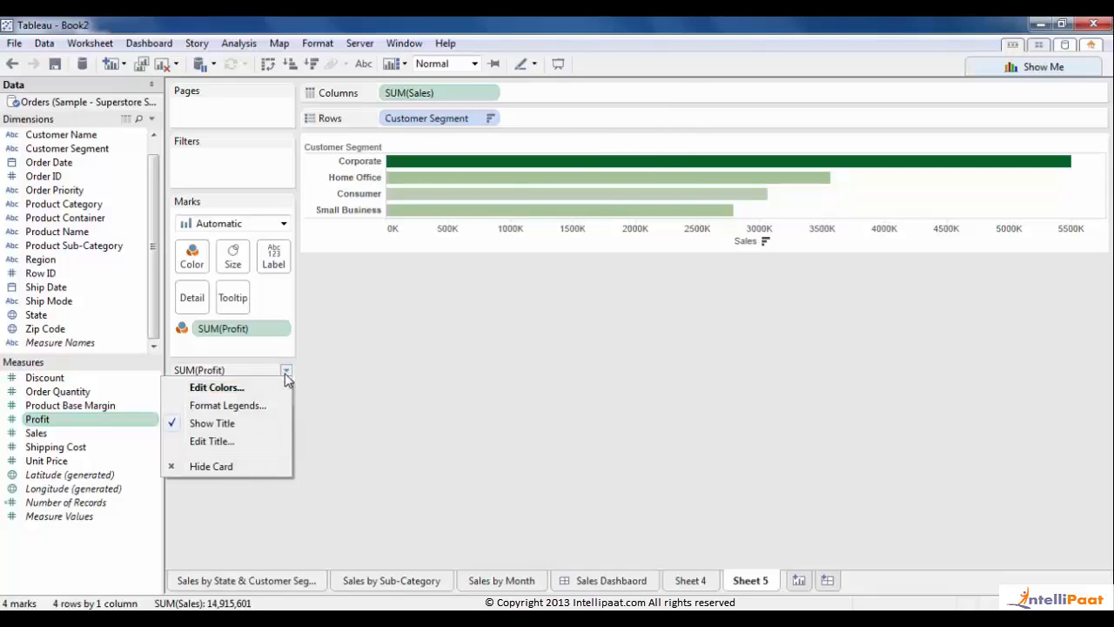
{"action": "left_click", "coordinate": [217, 387]}
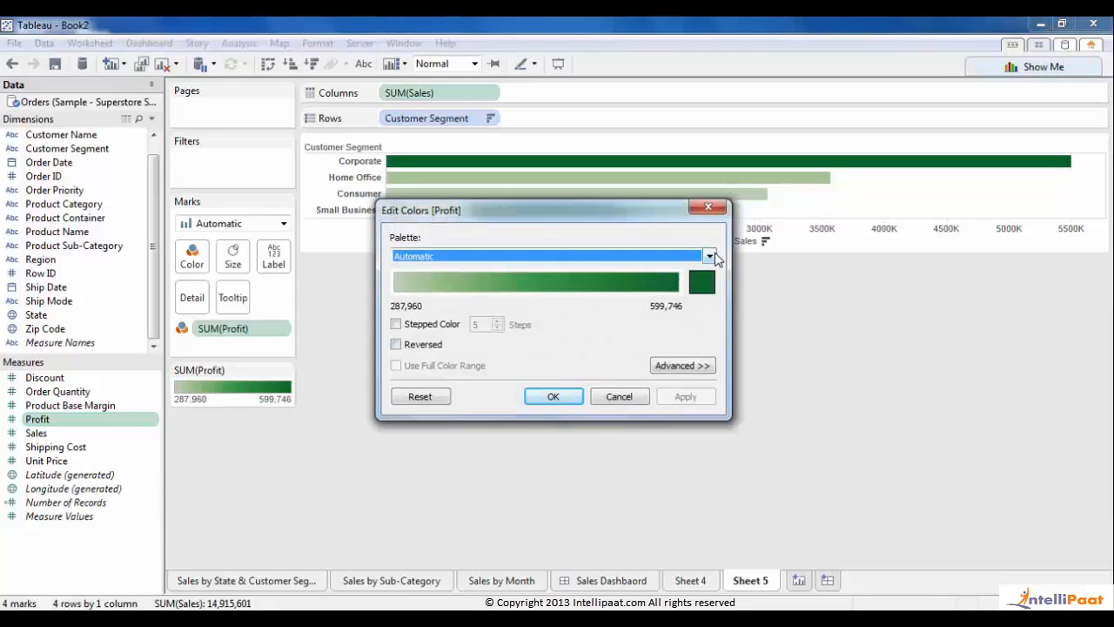
{"action": "left_click", "coordinate": [619, 397]}
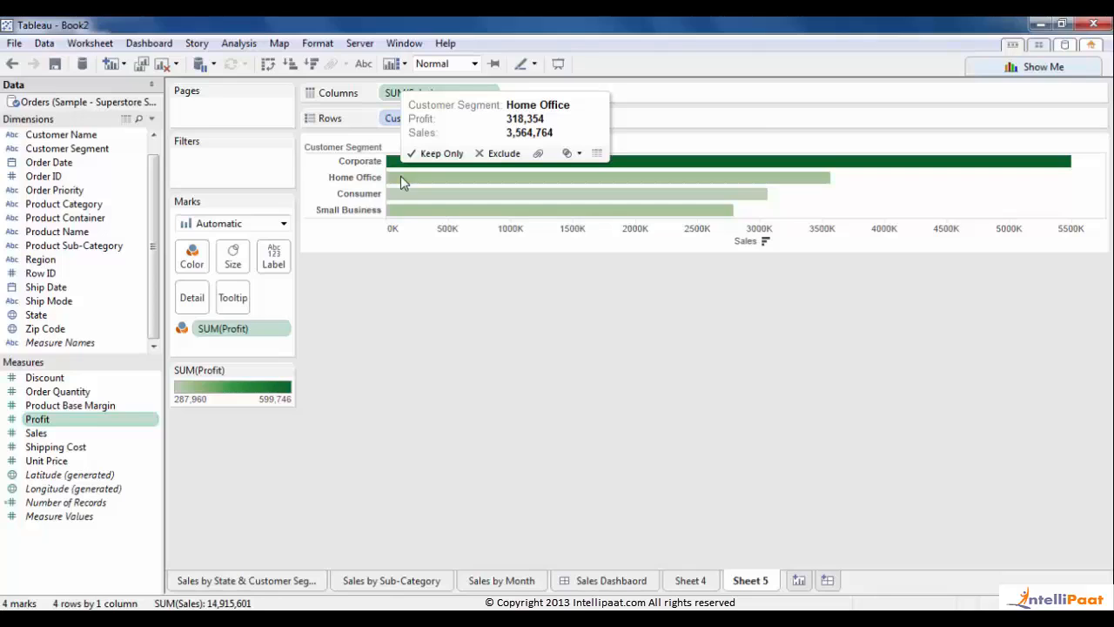
{"action": "mouse_move", "coordinate": [410, 203]}
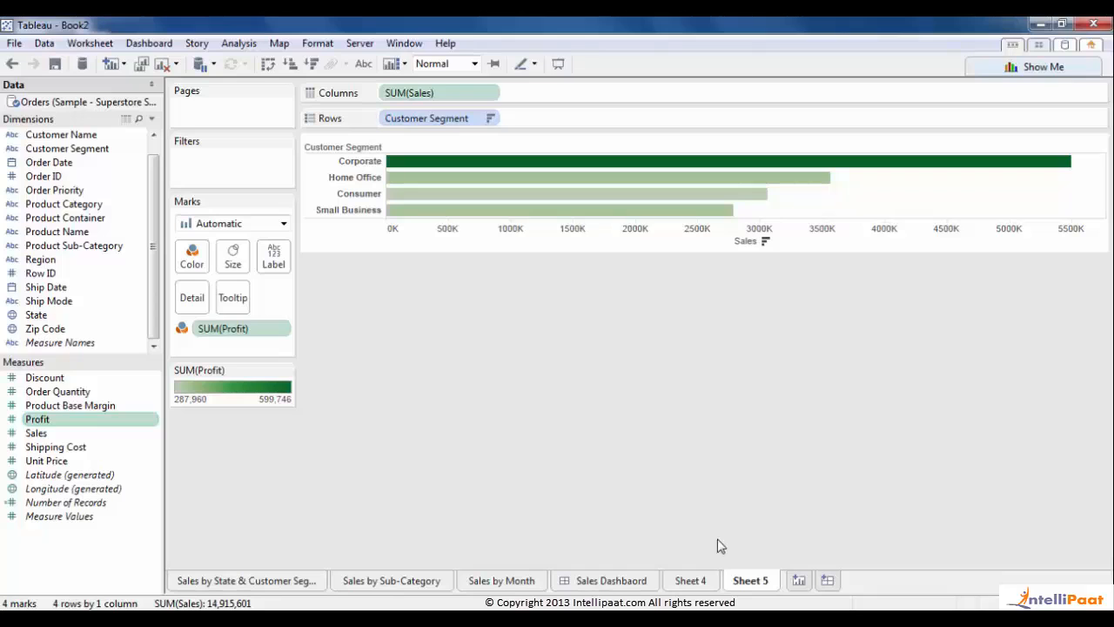
- Duplicate Sheet 5 as a crosstab and widen the Sales and Customer Segment columns
{"action": "right_click", "coordinate": [752, 582]}
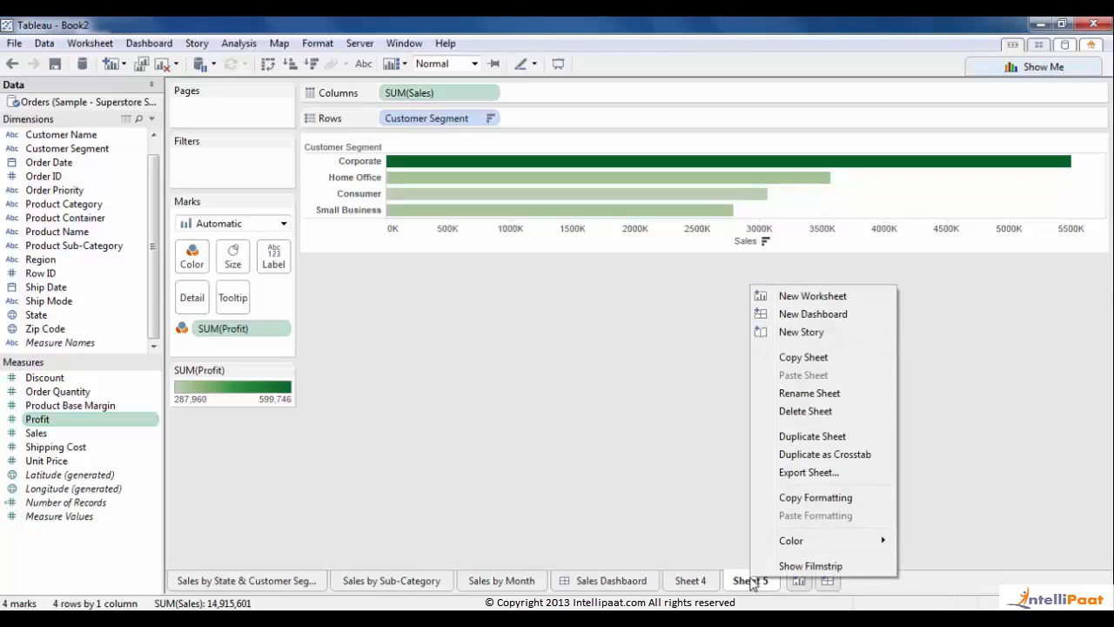
{"action": "left_click", "coordinate": [858, 456]}
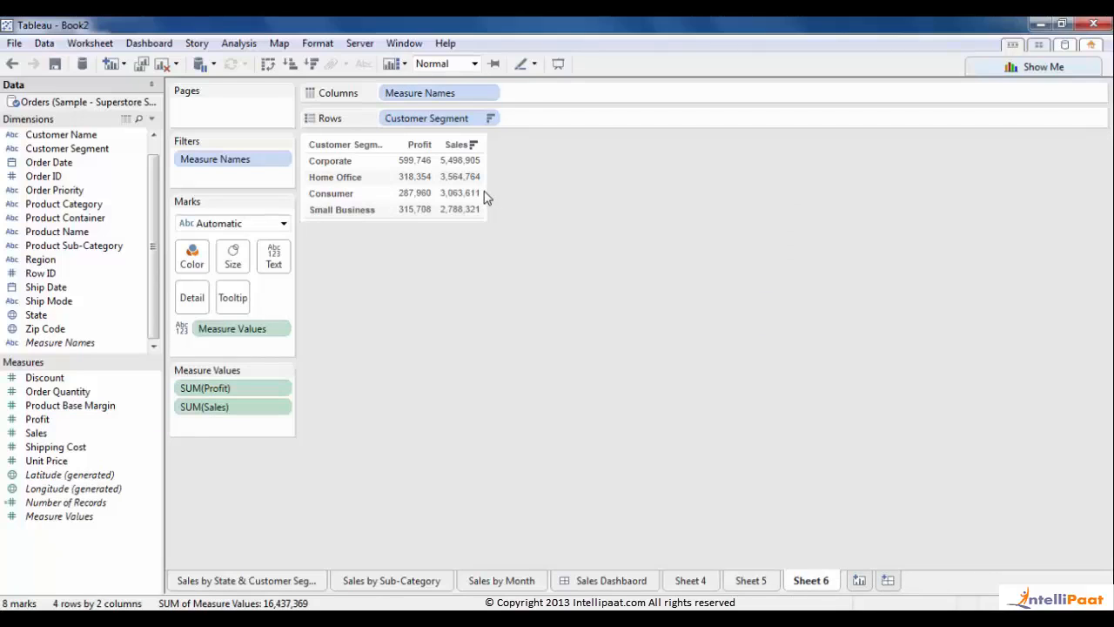
{"action": "left_click_drag", "start_coordinate": [485, 198], "coordinate": [559, 193]}
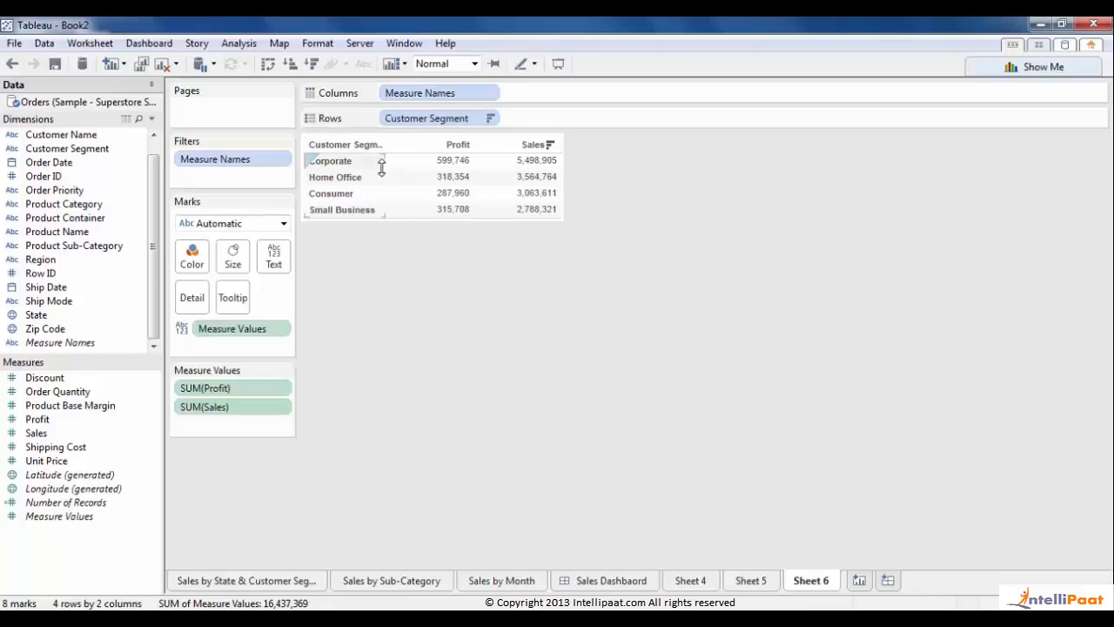
{"action": "left_click_drag", "start_coordinate": [385, 165], "coordinate": [424, 161]}
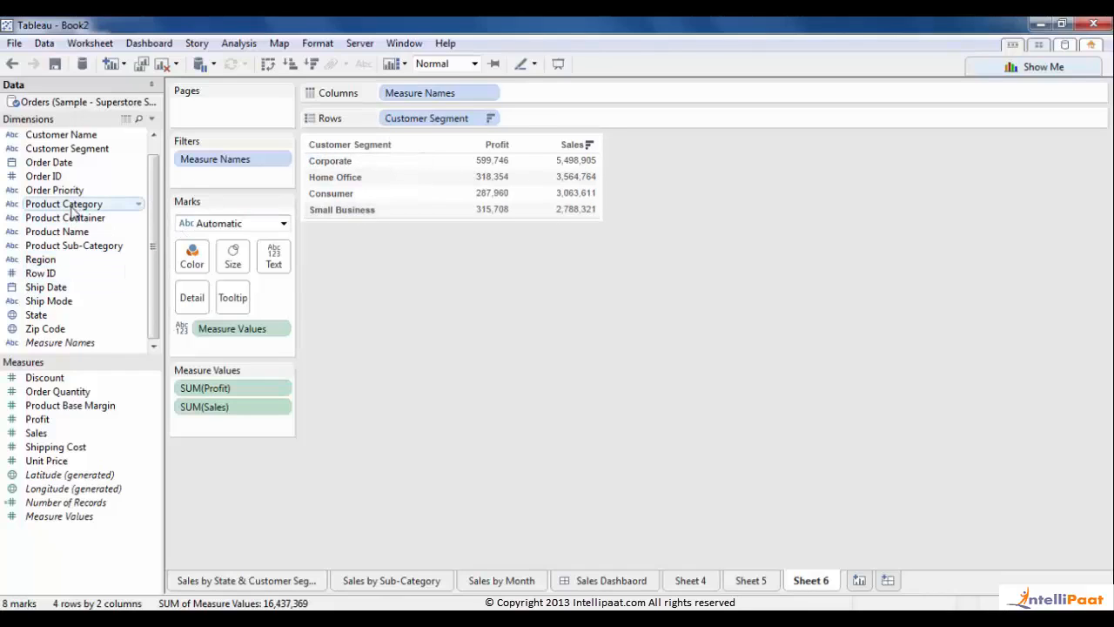
- Split each segment's rows by Product Category, replacing a mistaken Product Sub-Category
{"action": "left_click_drag", "start_coordinate": [74, 248], "coordinate": [533, 124]}
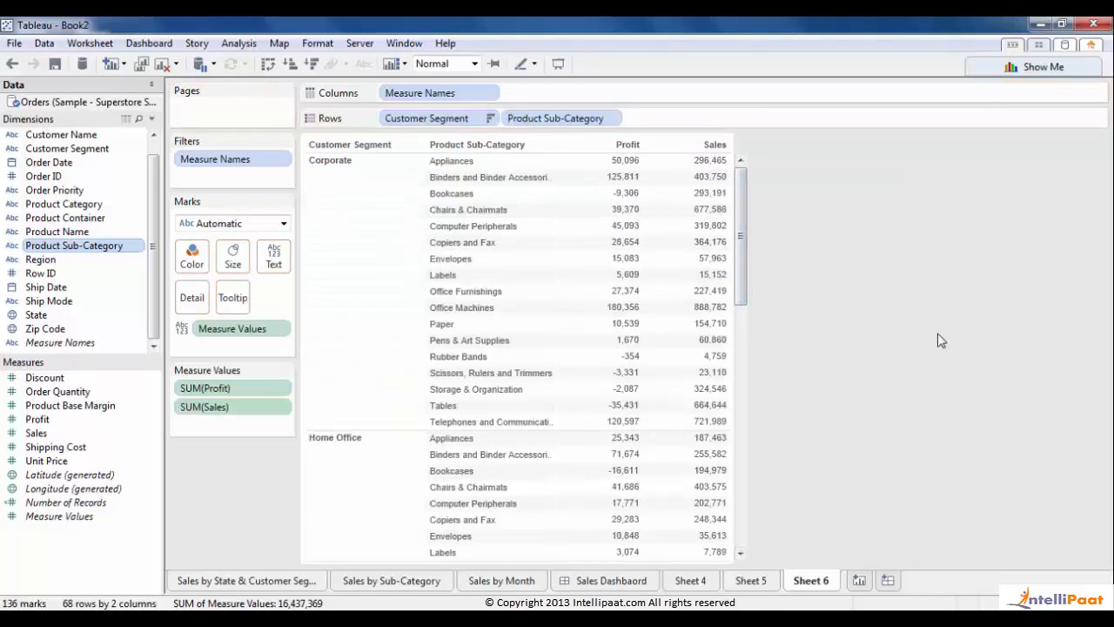
{"action": "left_click_drag", "start_coordinate": [562, 119], "coordinate": [800, 222]}
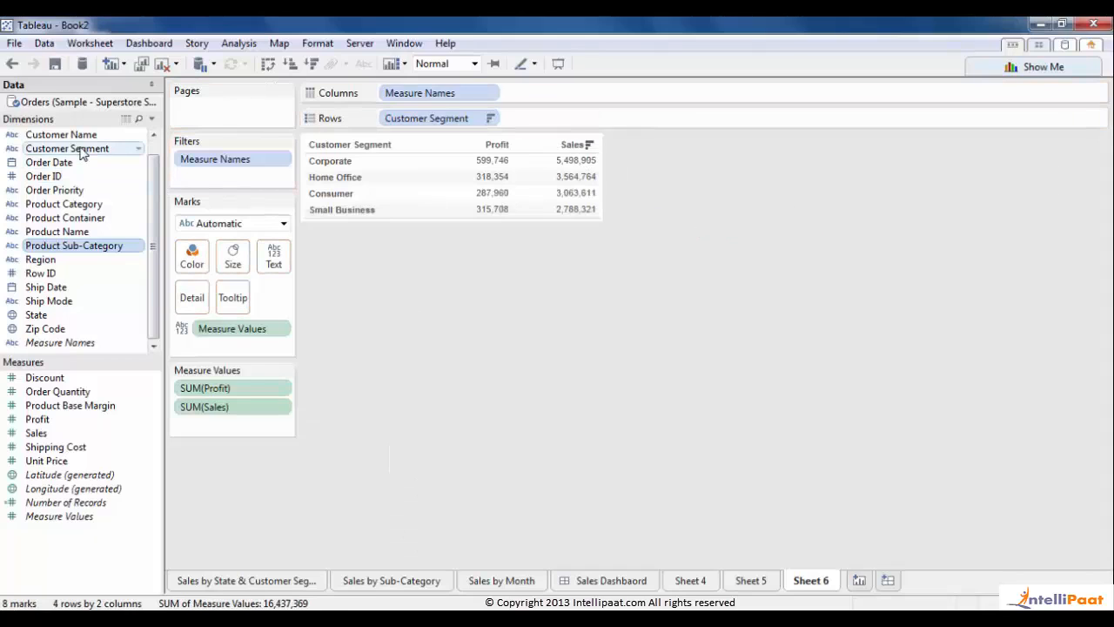
{"action": "left_click_drag", "start_coordinate": [68, 203], "coordinate": [556, 114]}
{"action": "left_click_drag", "start_coordinate": [558, 118], "coordinate": [557, 118]}
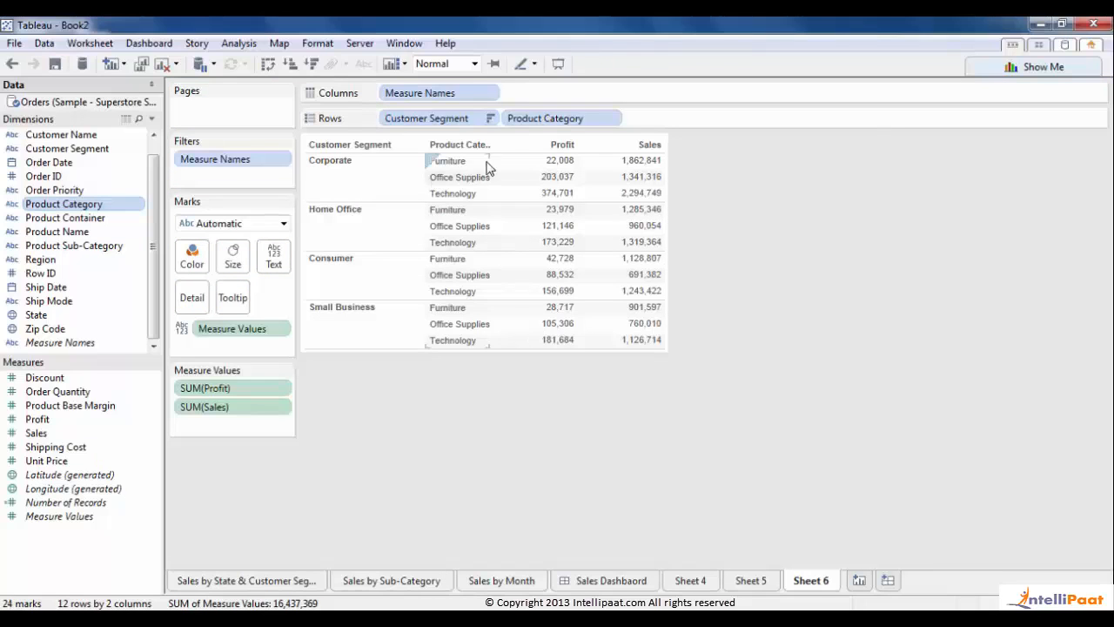
{"action": "left_click_drag", "start_coordinate": [490, 165], "coordinate": [516, 165]}
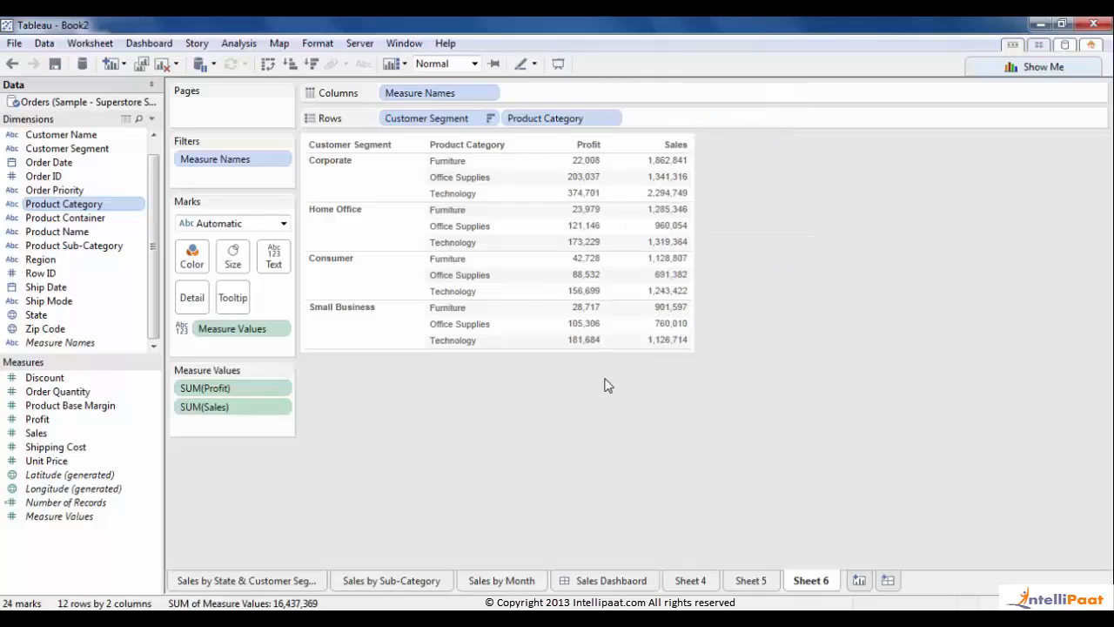
- In Borders formatting, set grey row dividers and visible column dividers for the crosstab
{"action": "right_click", "coordinate": [375, 180]}
{"action": "left_click", "coordinate": [407, 254]}
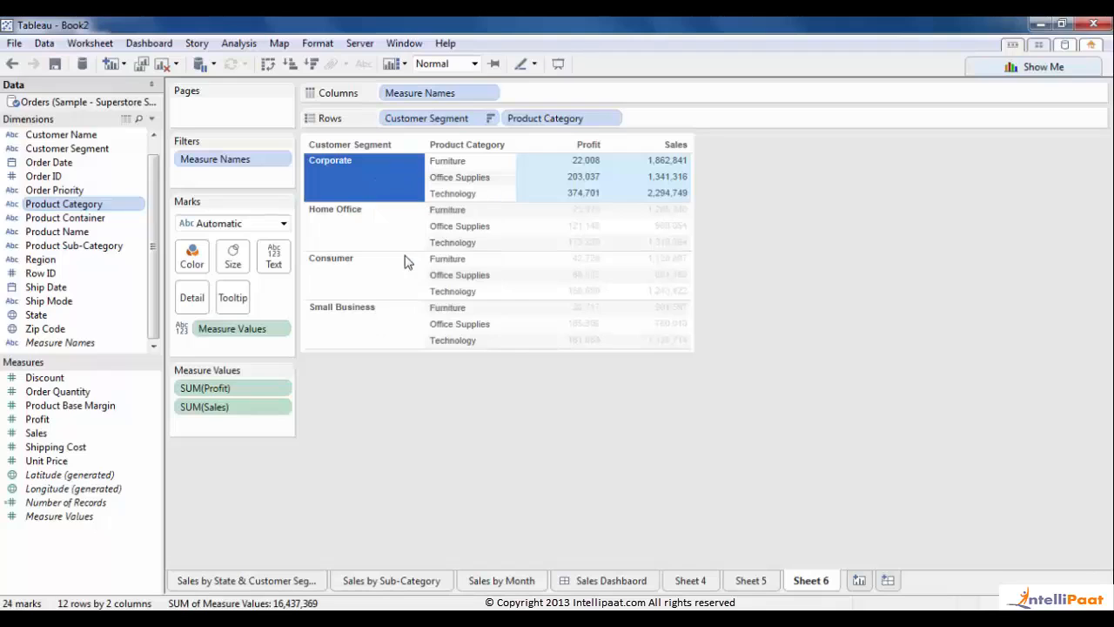
{"action": "left_click", "coordinate": [54, 104]}
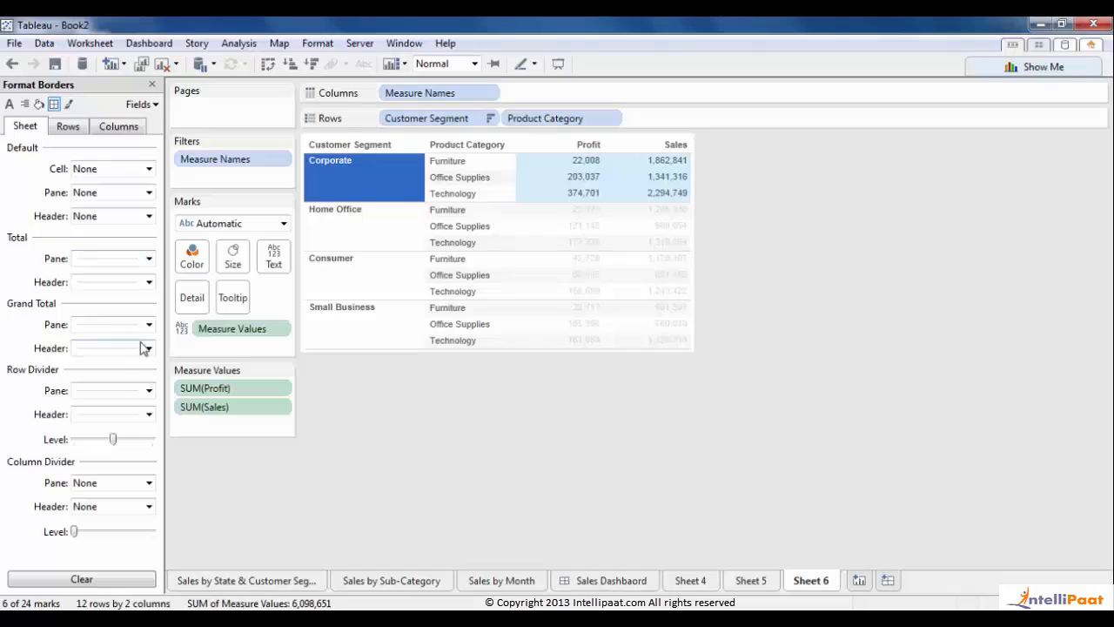
{"action": "left_click", "coordinate": [148, 391]}
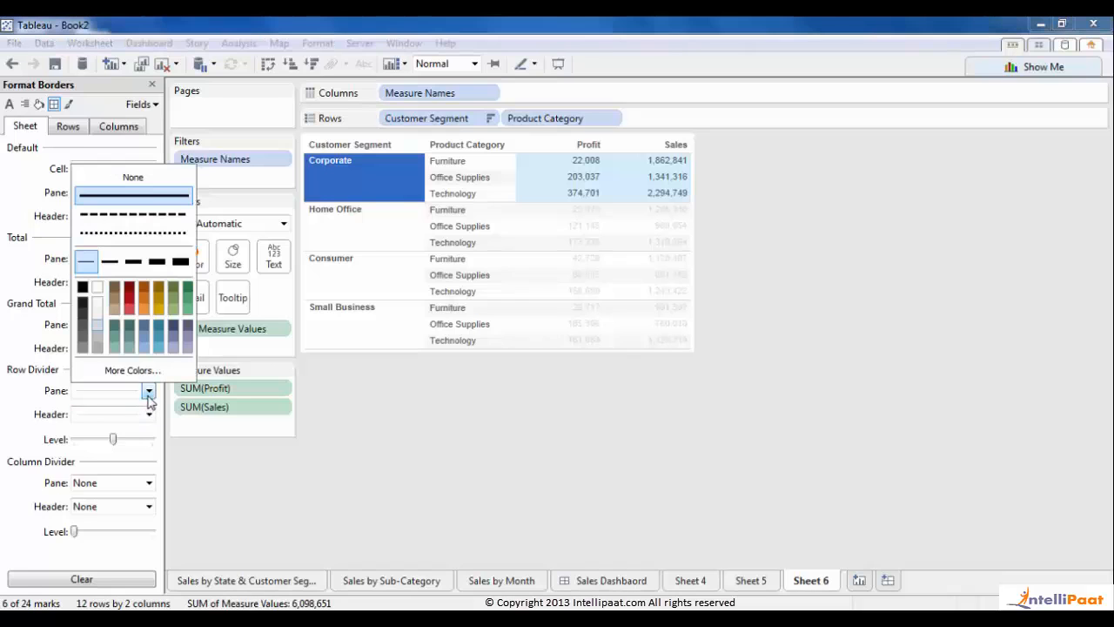
{"action": "left_click", "coordinate": [84, 331]}
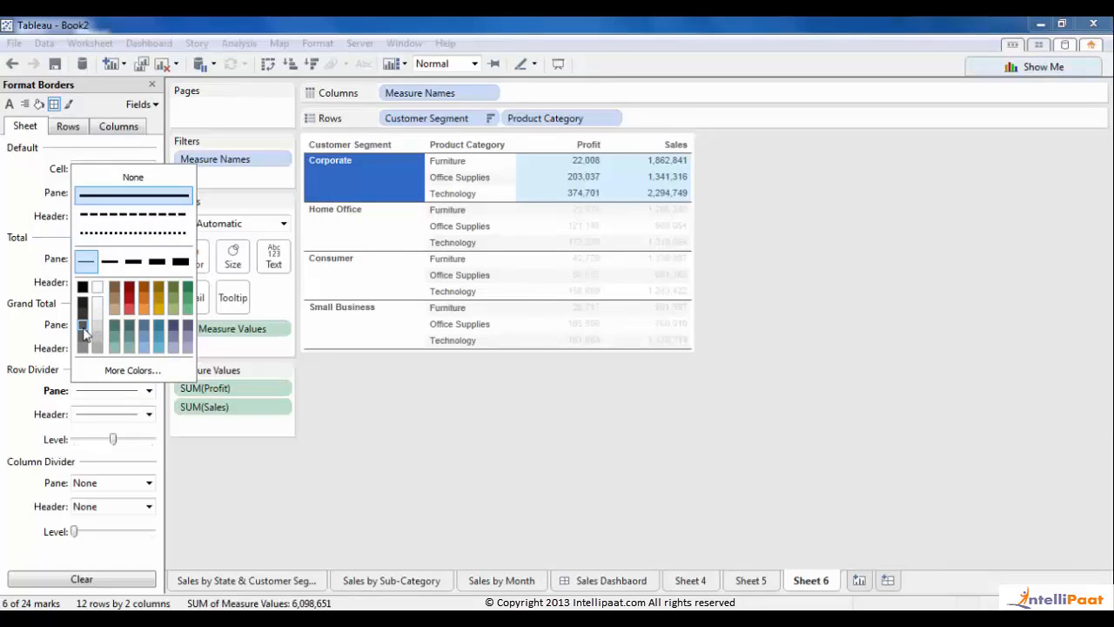
{"action": "left_click", "coordinate": [12, 402]}
{"action": "left_click", "coordinate": [117, 484]}
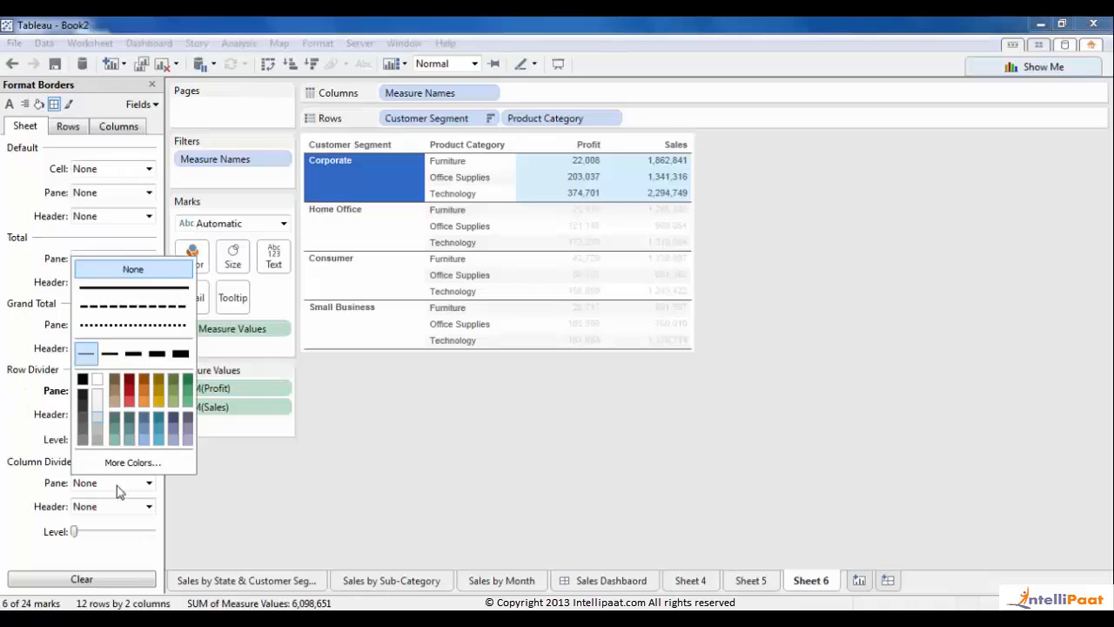
{"action": "left_click", "coordinate": [83, 422]}
{"action": "left_click", "coordinate": [398, 532]}
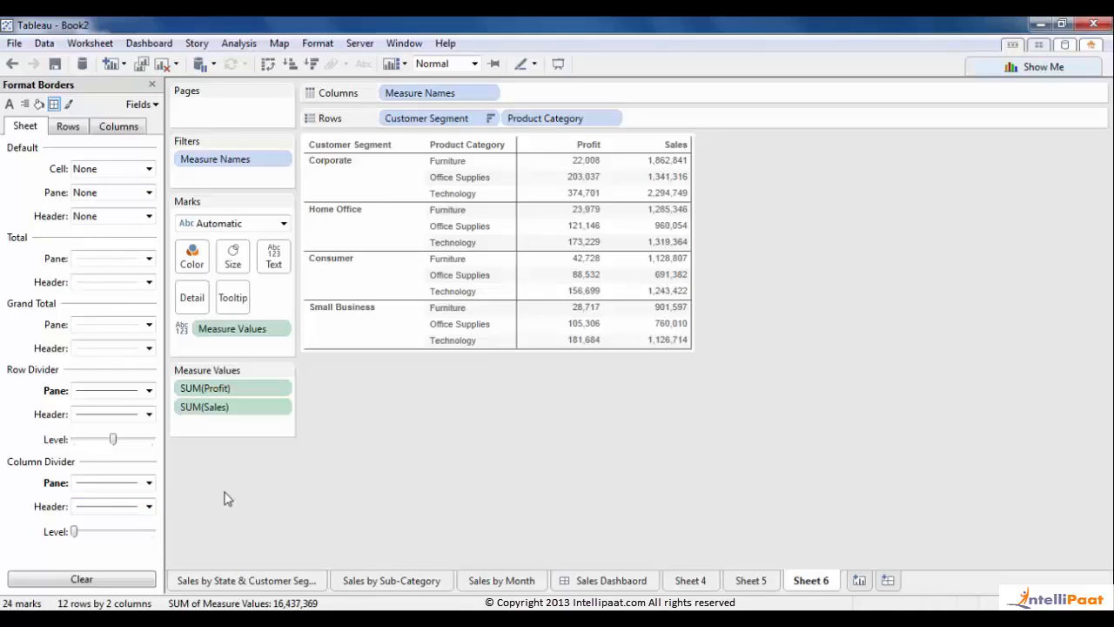
- Put solid borders around every table cell and close the format pane
{"action": "left_click", "coordinate": [121, 171]}
{"action": "left_click", "coordinate": [95, 336]}
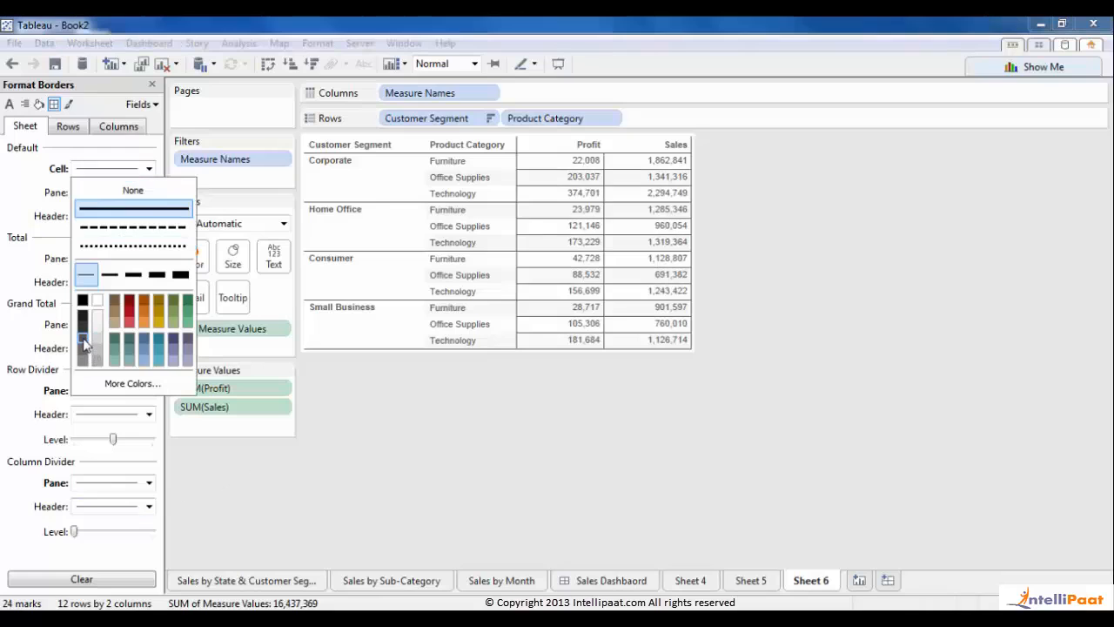
{"action": "left_click", "coordinate": [610, 444]}
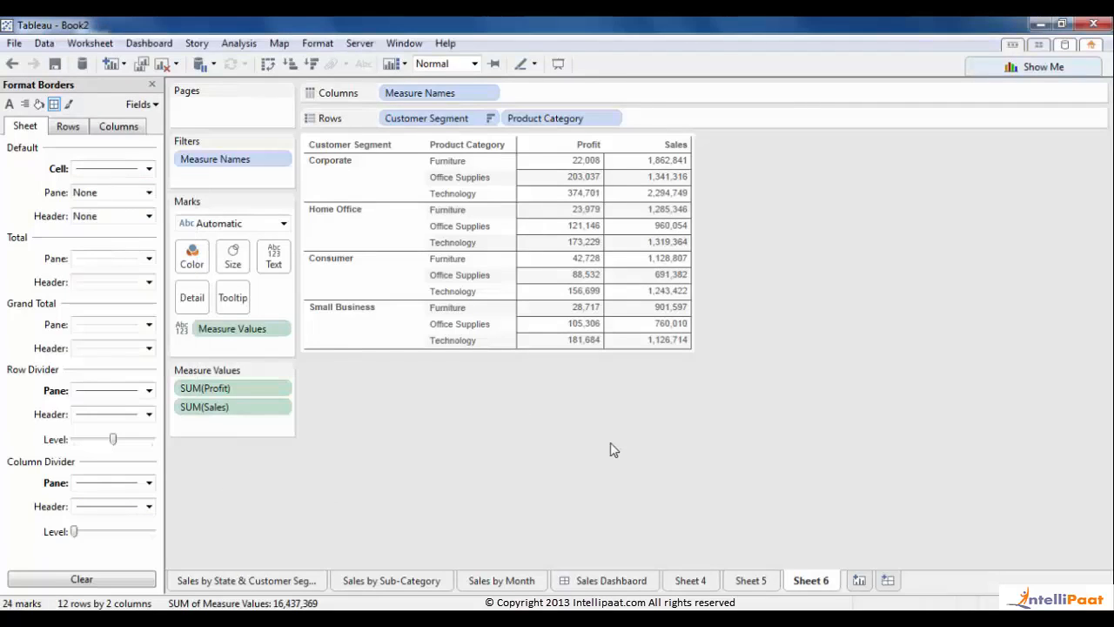
{"action": "left_click", "coordinate": [153, 84]}
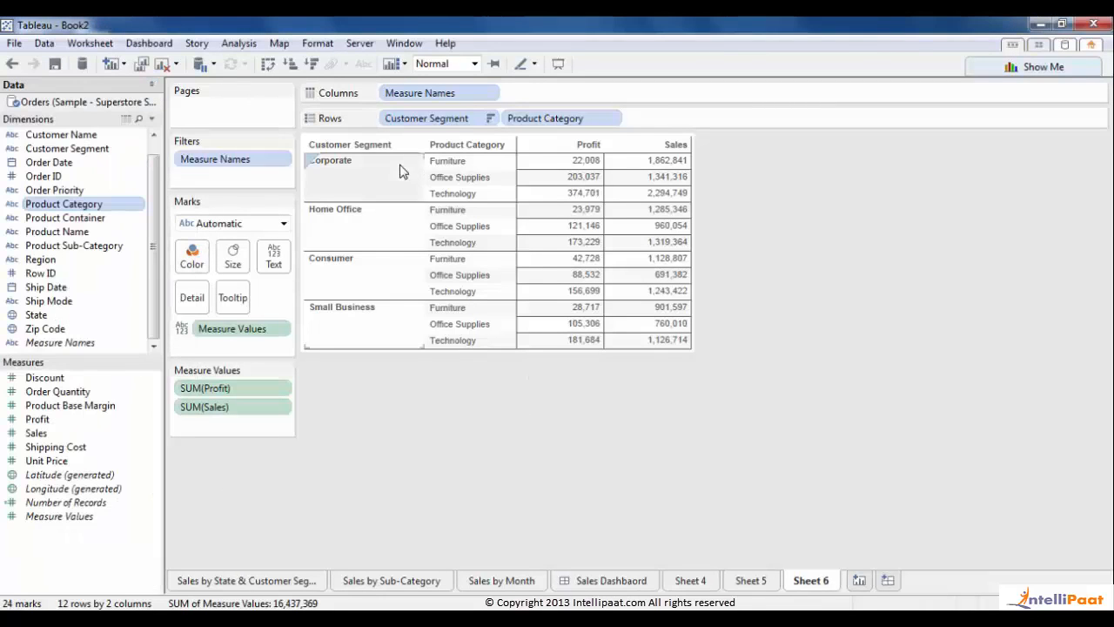
- Set the Customer Segment and Product Category field label font to 9pt
{"action": "right_click", "coordinate": [379, 150]}
{"action": "left_click", "coordinate": [427, 277]}
{"action": "left_click", "coordinate": [103, 149]}
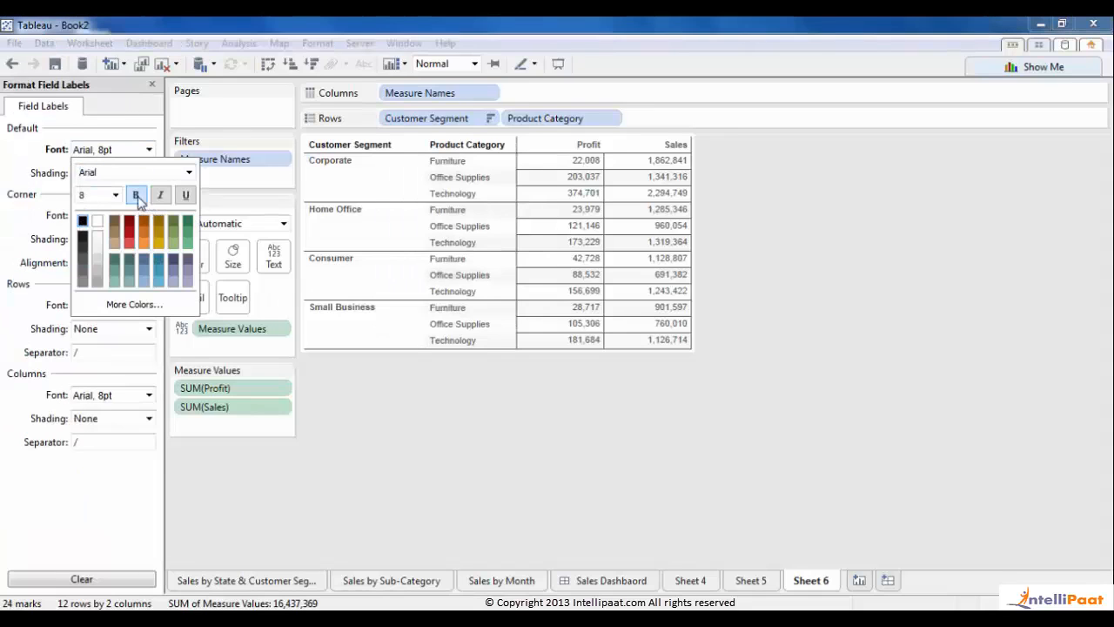
{"action": "left_click", "coordinate": [114, 195]}
{"action": "left_click", "coordinate": [87, 218]}
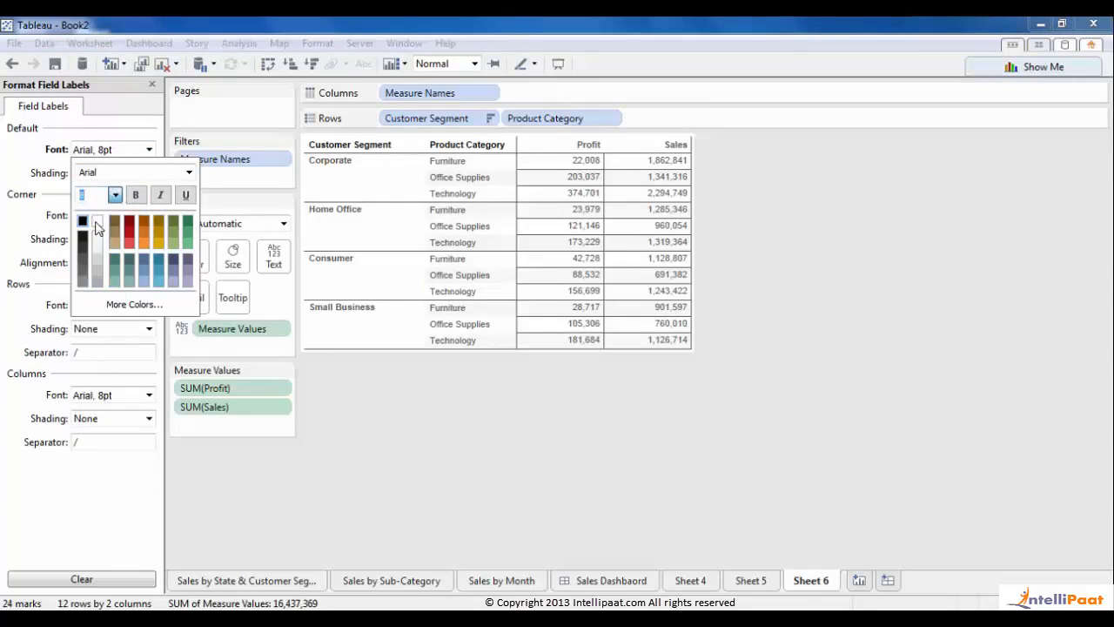
{"action": "left_click", "coordinate": [629, 485]}
- Set the Profit and Sales column header font to 9pt
{"action": "mouse_move", "coordinate": [581, 159]}
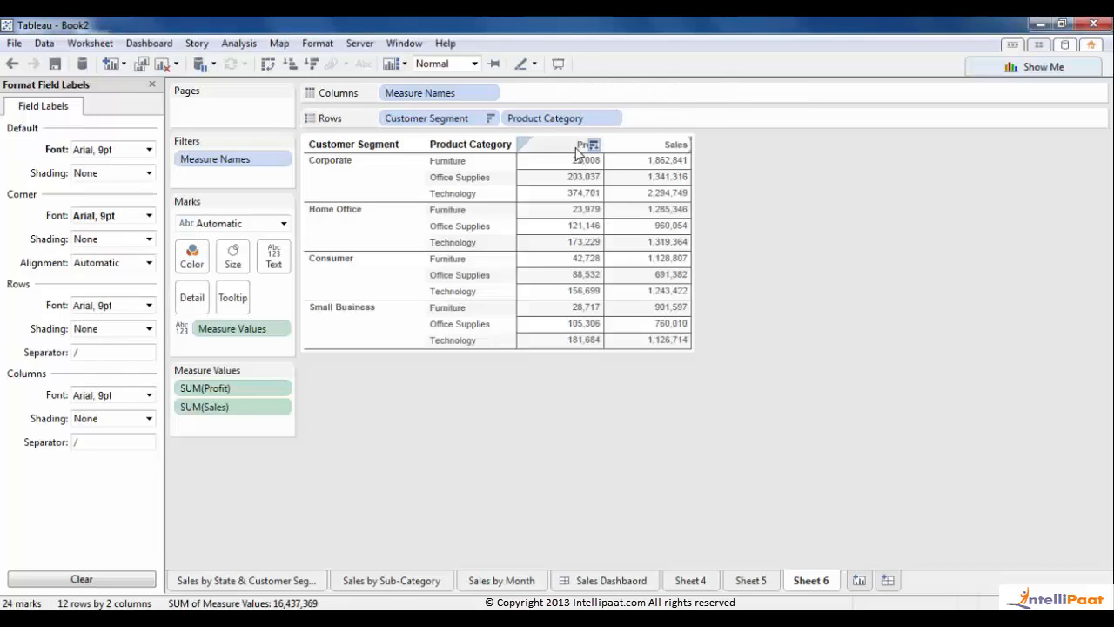
{"action": "right_click", "coordinate": [576, 148]}
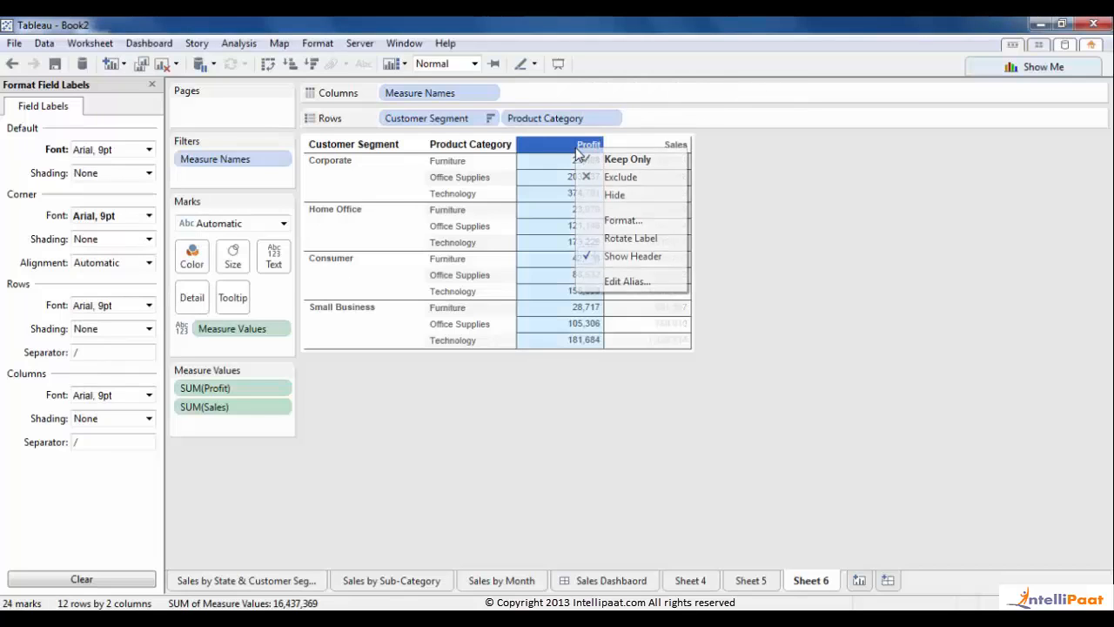
{"action": "left_click", "coordinate": [623, 219]}
{"action": "left_click", "coordinate": [128, 170]}
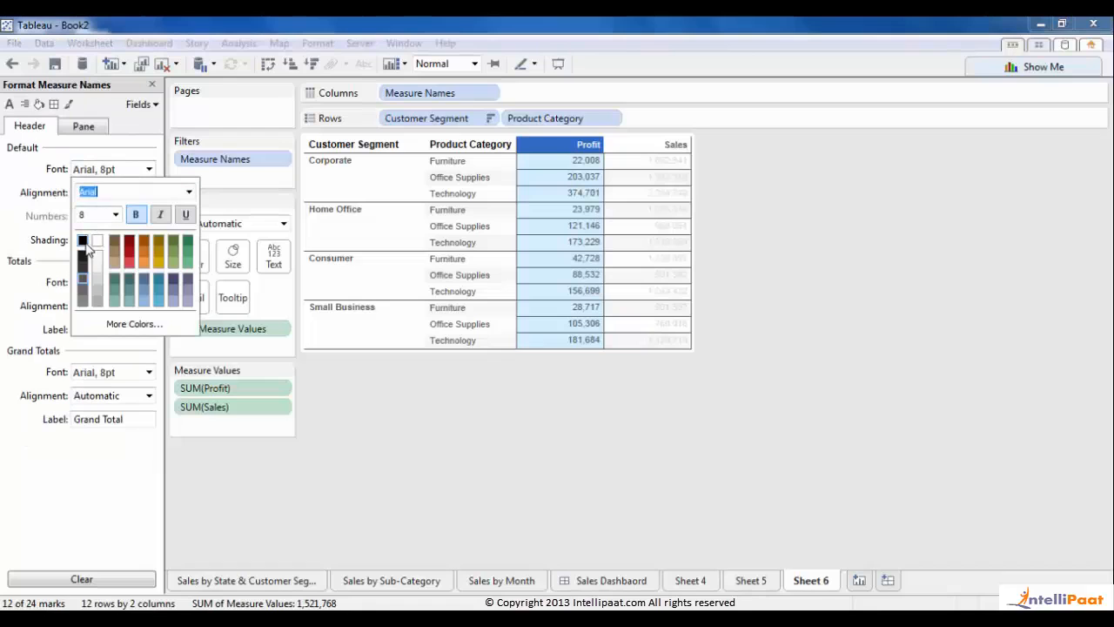
{"action": "left_click", "coordinate": [113, 214]}
{"action": "left_click", "coordinate": [94, 243]}
{"action": "left_click", "coordinate": [587, 428]}
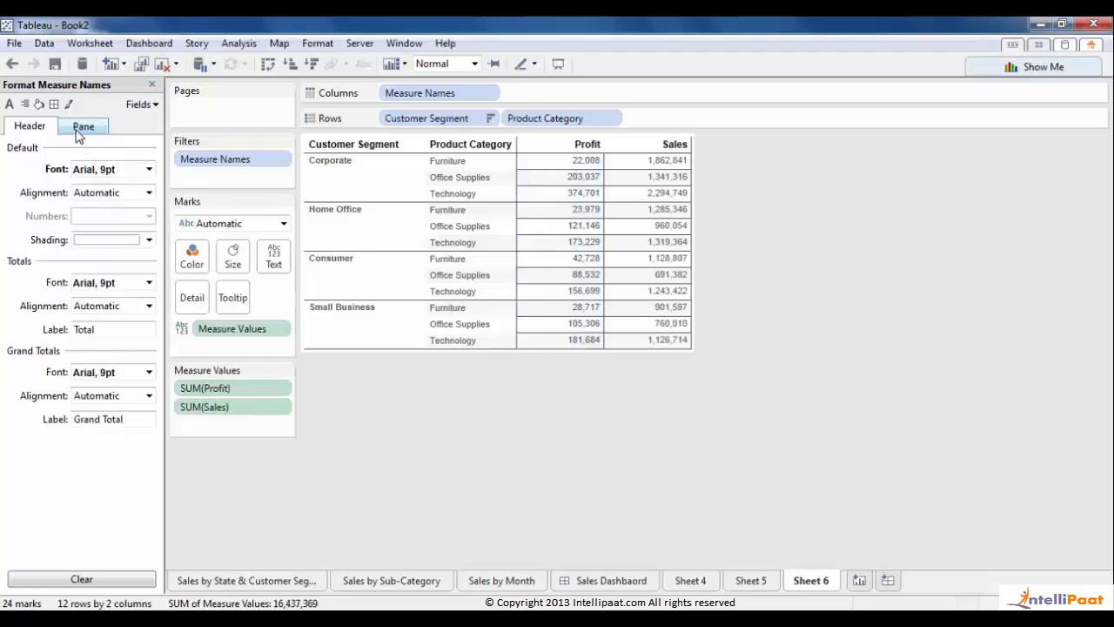
- Band alternate pane rows and row headers in light teal, then close shading and collapse the Data pane
{"action": "left_click", "coordinate": [39, 103]}
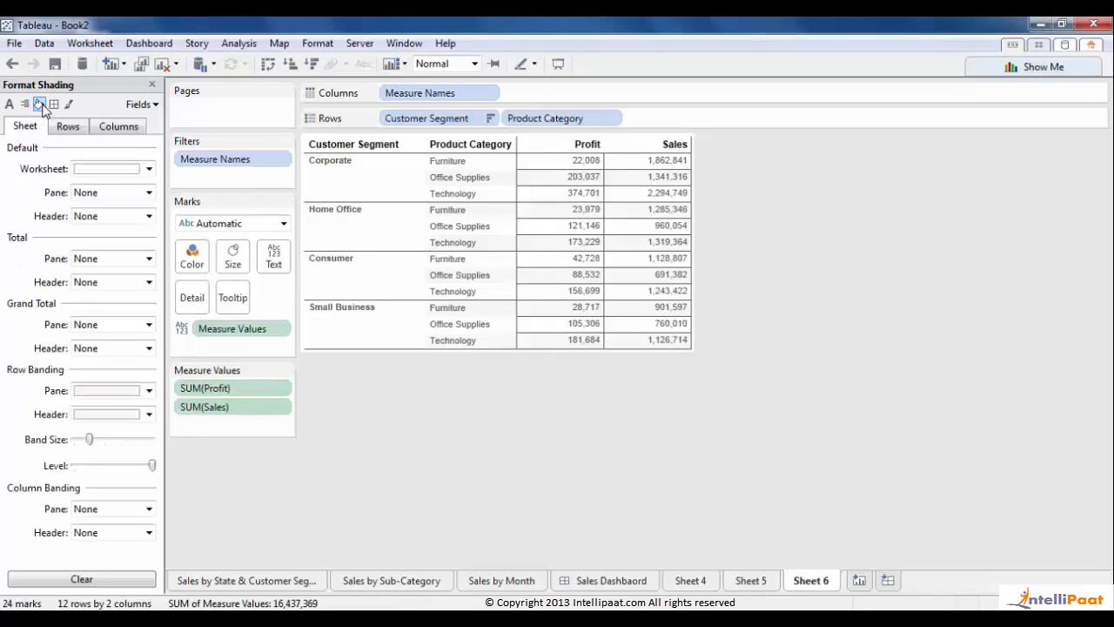
{"action": "left_click", "coordinate": [149, 390]}
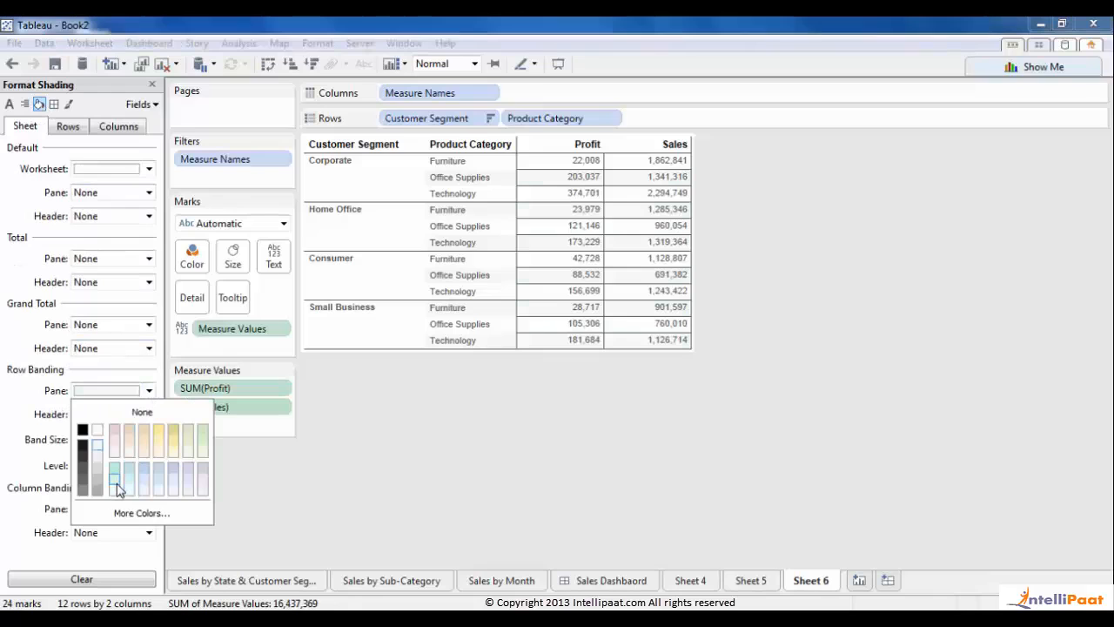
{"action": "left_click", "coordinate": [116, 485]}
{"action": "left_click", "coordinate": [2, 431]}
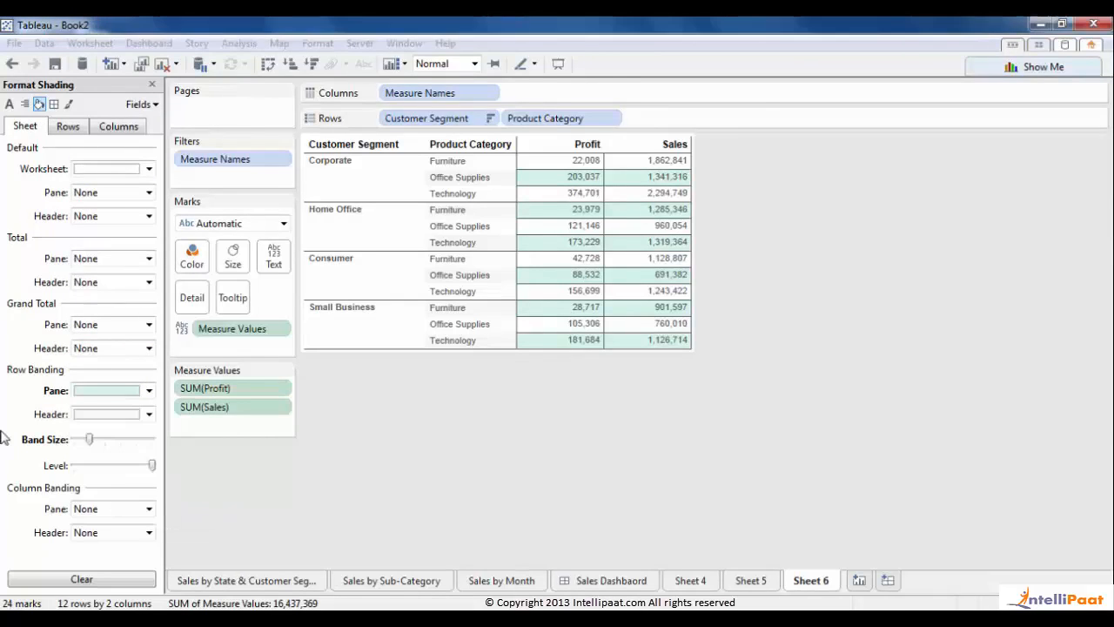
{"action": "left_click", "coordinate": [81, 418]}
{"action": "left_click", "coordinate": [116, 512]}
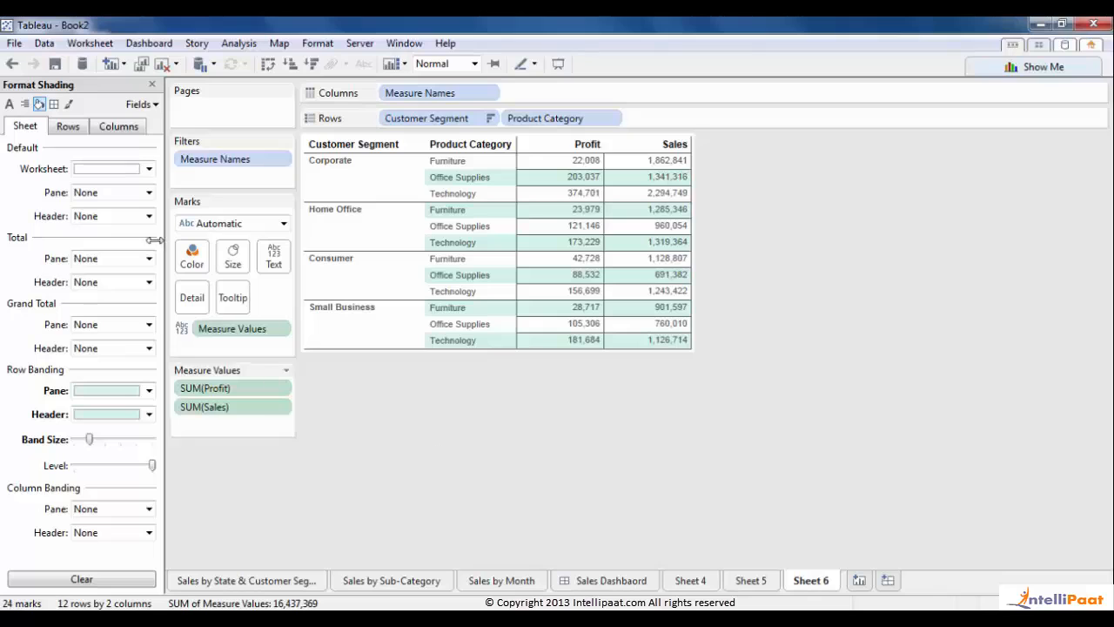
{"action": "left_click", "coordinate": [151, 84]}
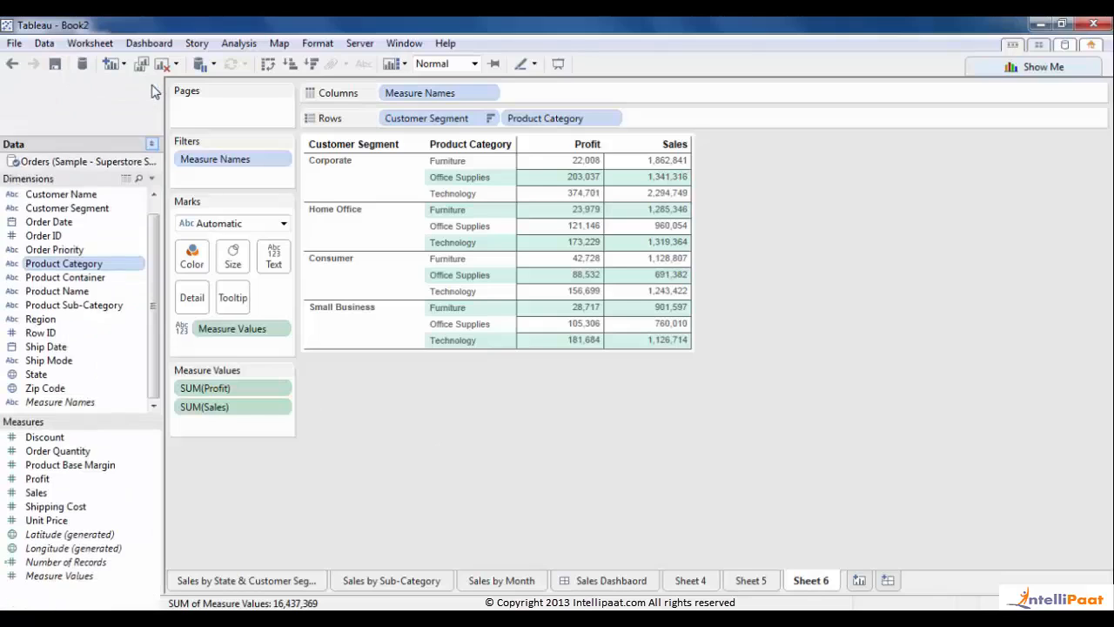
{"action": "left_click", "coordinate": [152, 90]}
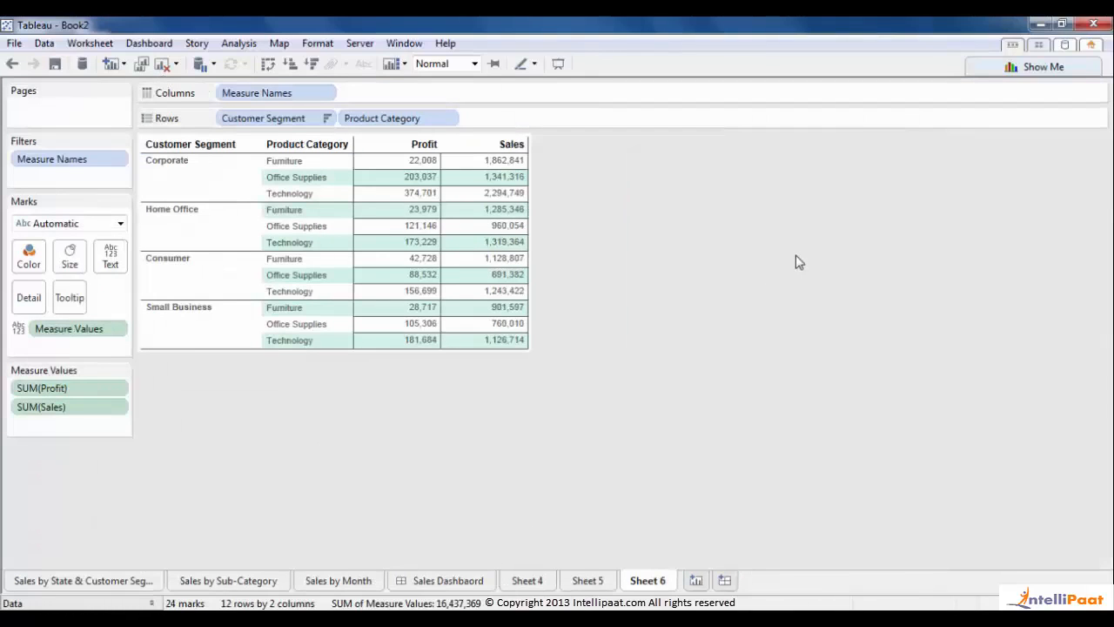
- Give the crosstab's default headers and cell panes solid border lines, then close formatting
{"action": "right_click", "coordinate": [288, 180]}
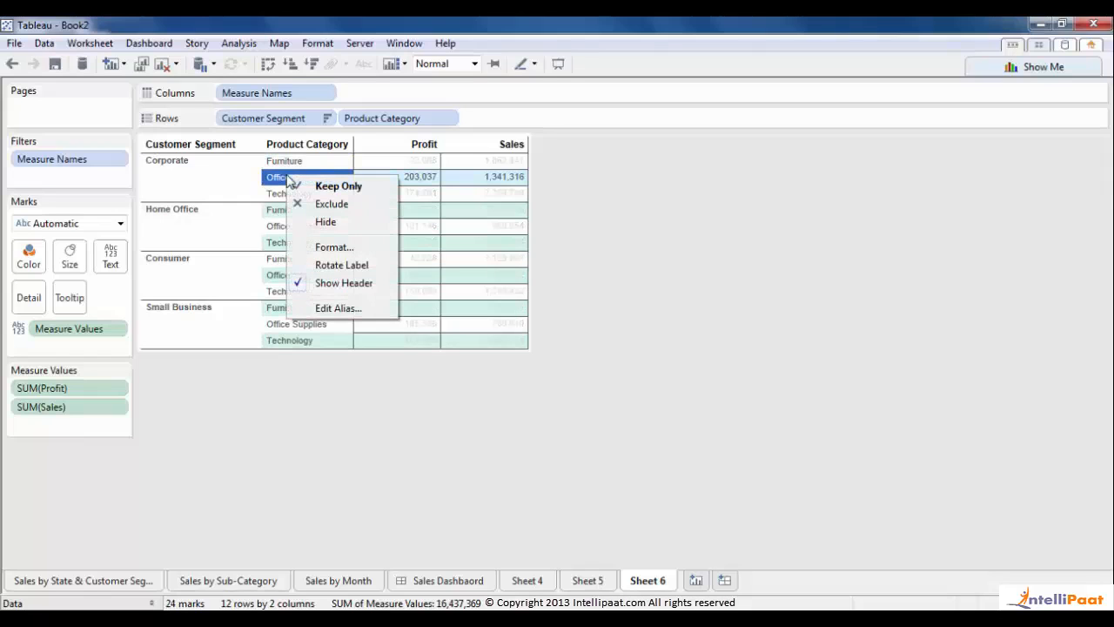
{"action": "left_click", "coordinate": [327, 246]}
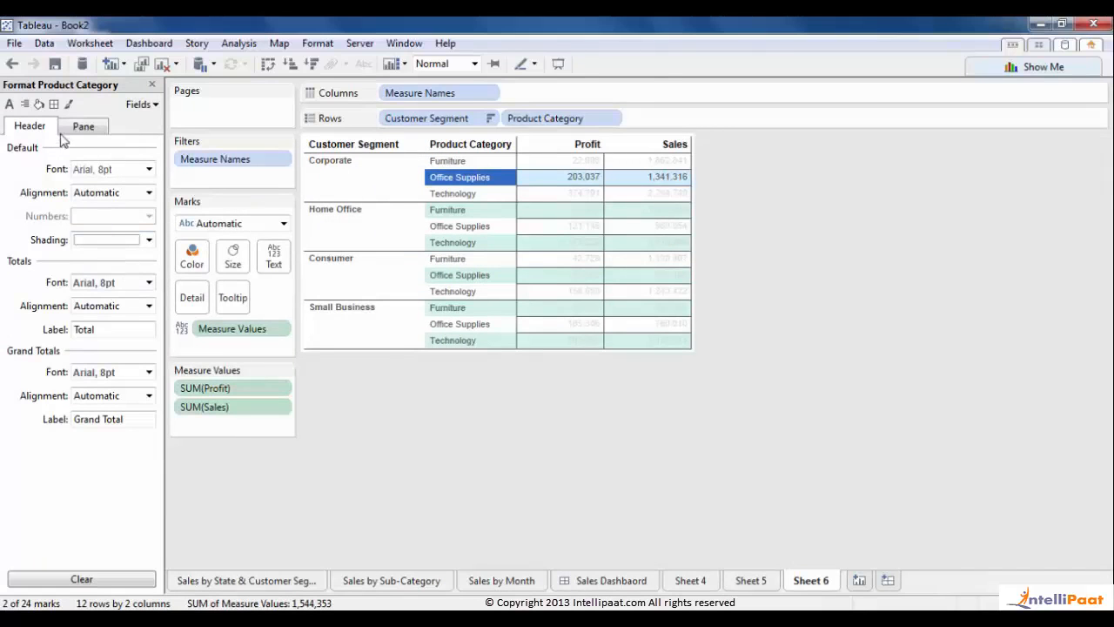
{"action": "left_click", "coordinate": [54, 105]}
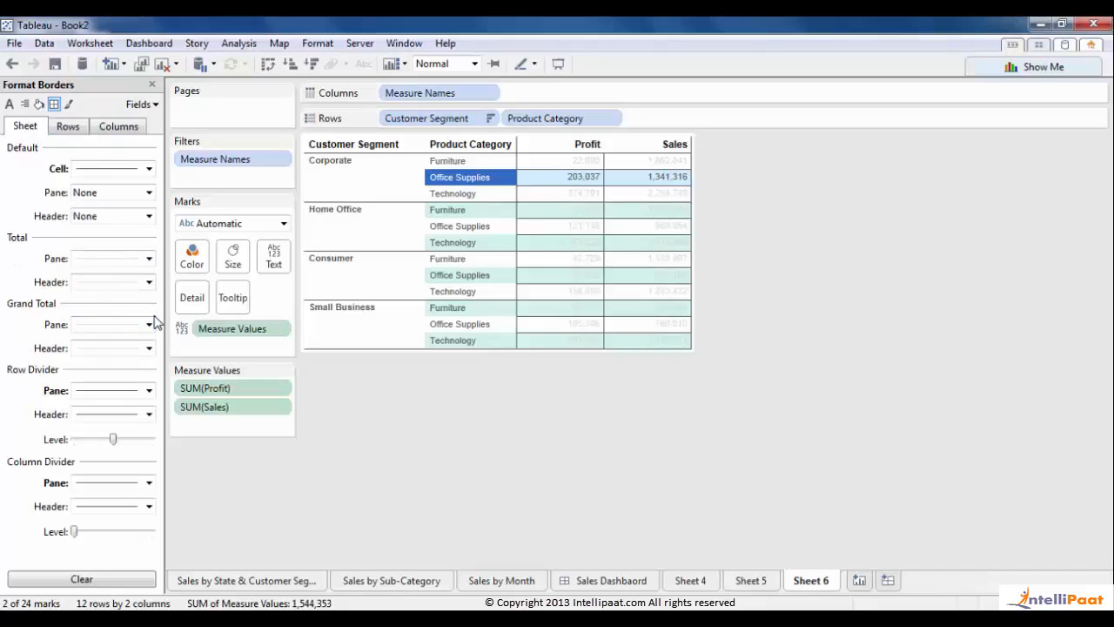
{"action": "left_click", "coordinate": [149, 216]}
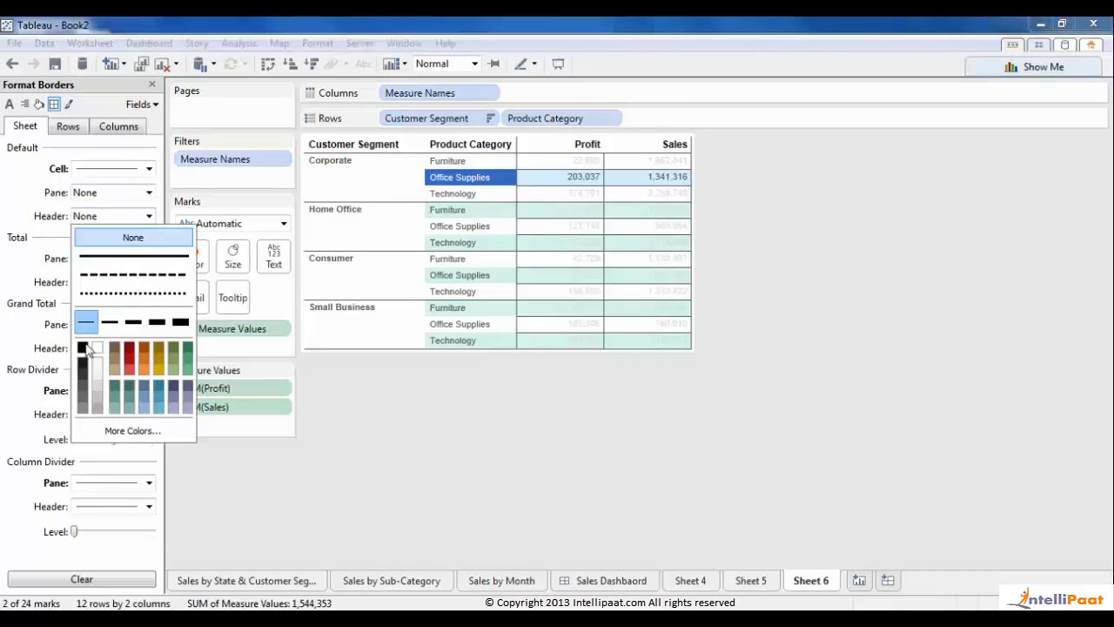
{"action": "left_click", "coordinate": [133, 256]}
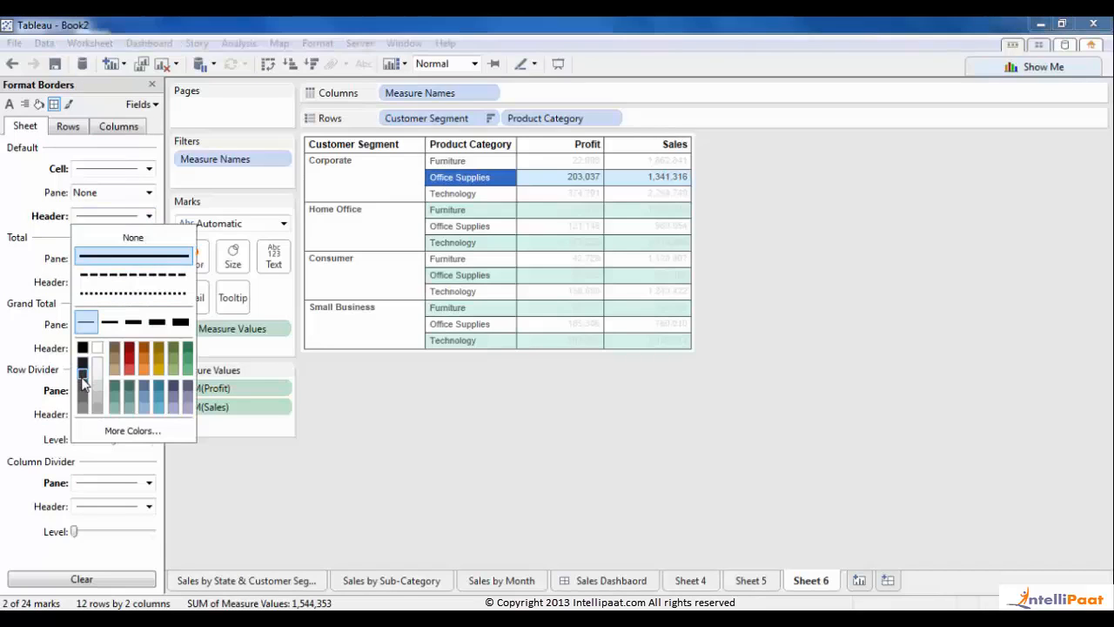
{"action": "left_click", "coordinate": [120, 216]}
{"action": "left_click", "coordinate": [126, 194]}
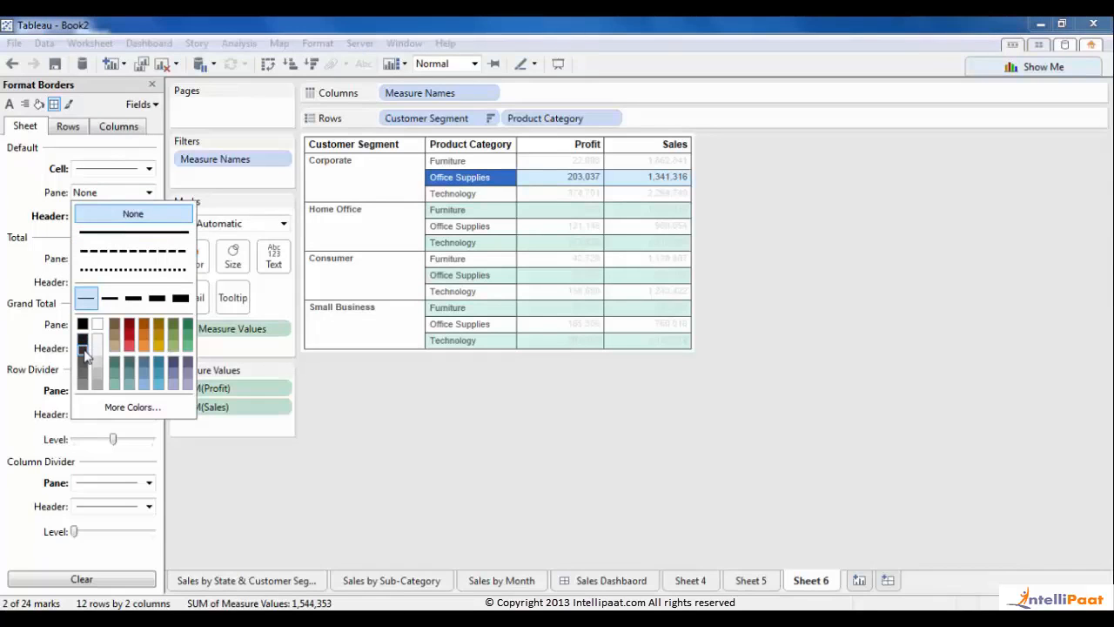
{"action": "left_click", "coordinate": [85, 366]}
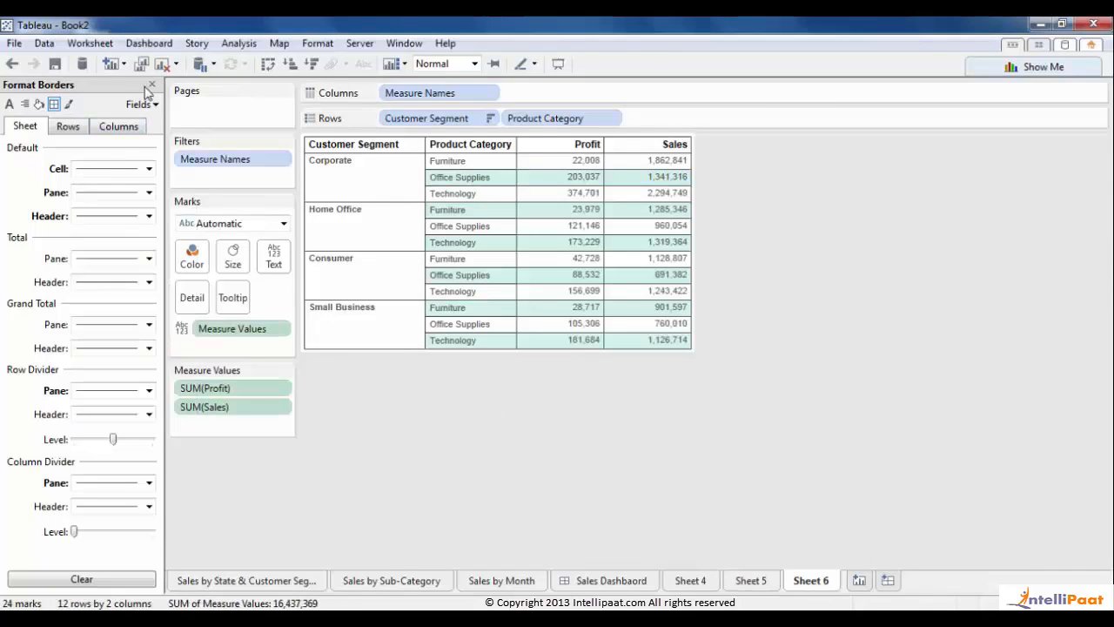
{"action": "left_click", "coordinate": [151, 85]}
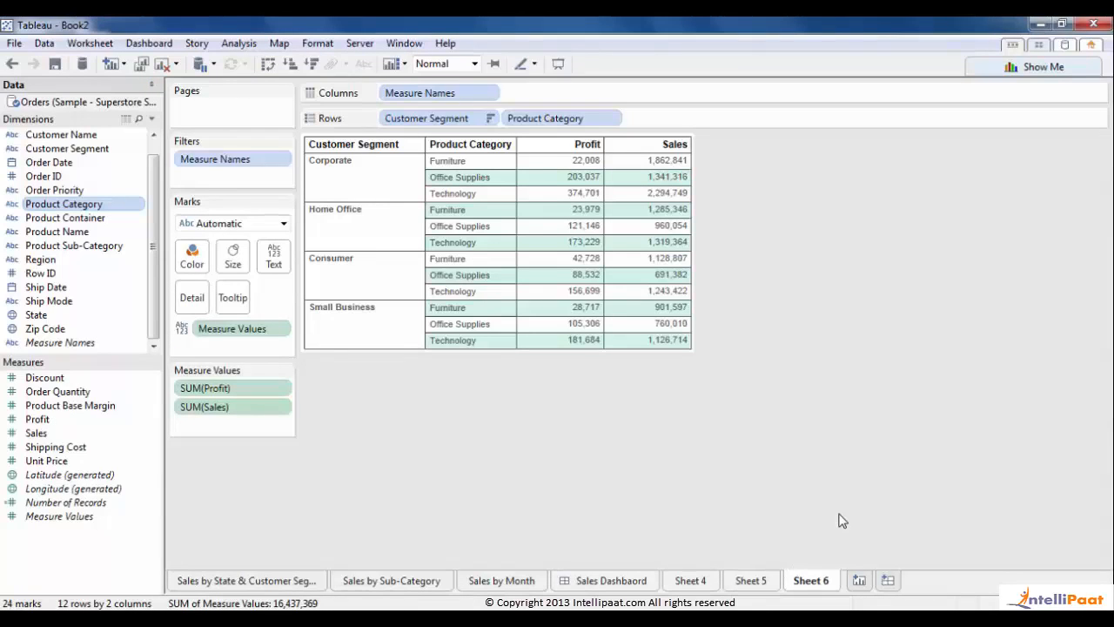
- Add a new dashboard and name it Profit Dashboard
{"action": "left_click", "coordinate": [888, 580]}
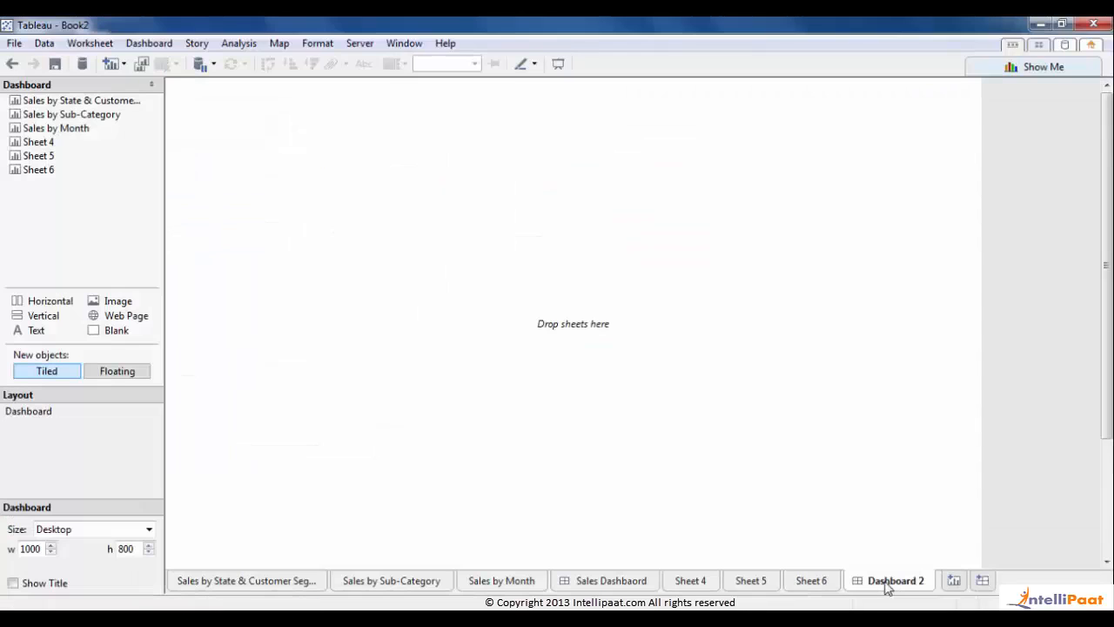
{"action": "double_click", "coordinate": [887, 581]}
{"action": "type", "text": "Profit"}
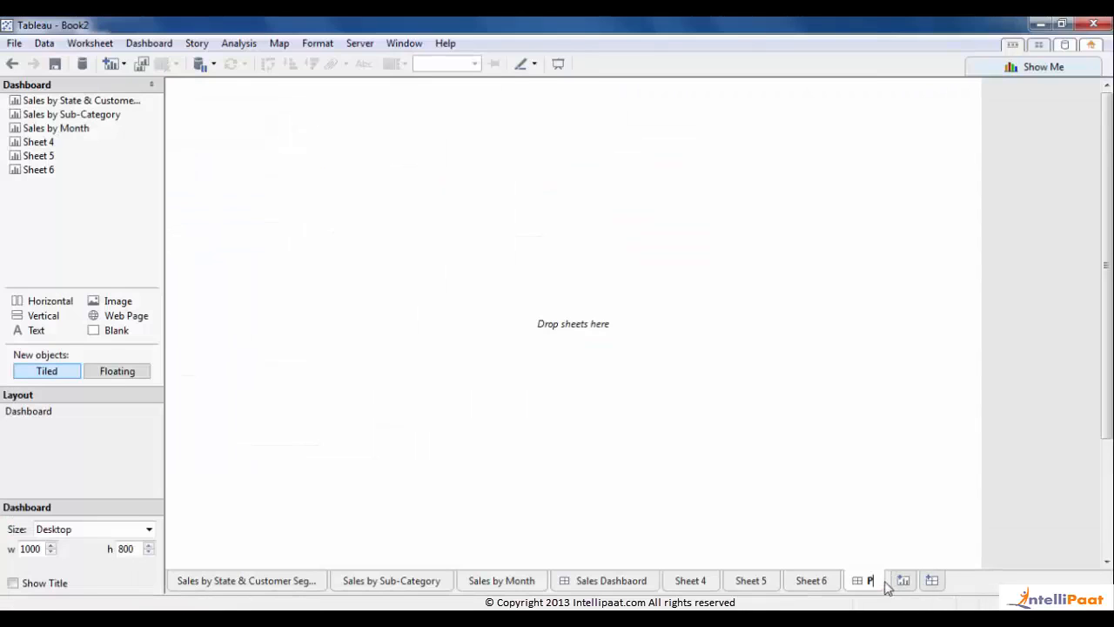
{"action": "key", "text": "Return"}
{"action": "type", "text": "Dashboard"}
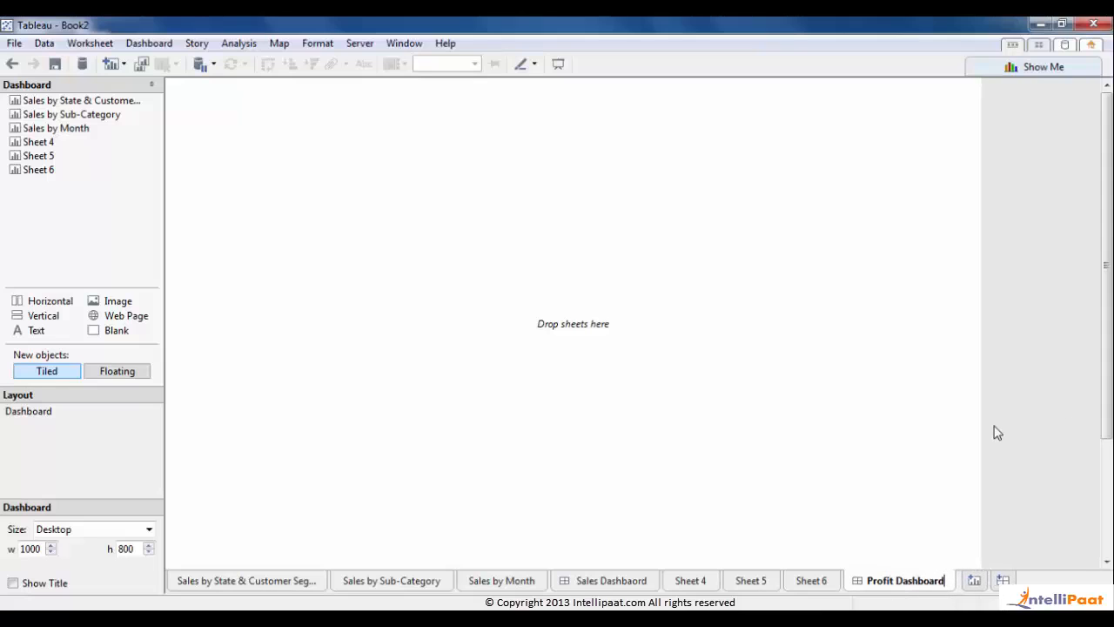
{"action": "key", "text": "Return"}
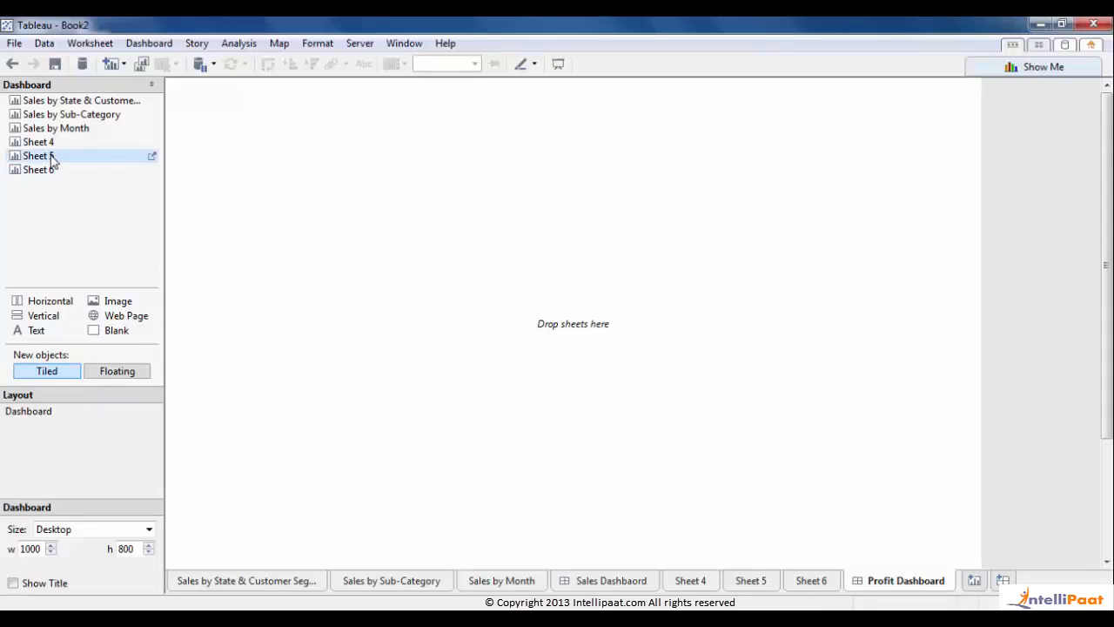
- Rename Sheets 4, 5 and 6 to Sales Vs Profit, Profit by Customer Segment and Grid
{"action": "double_click", "coordinate": [689, 580]}
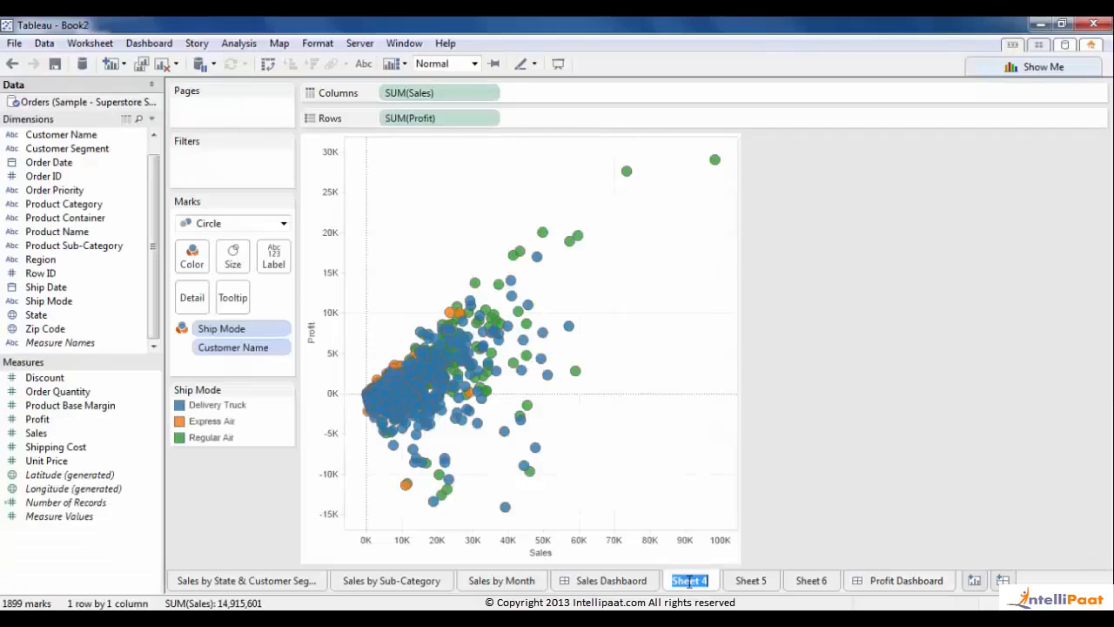
{"action": "type", "text": "Sales Vs Profit"}
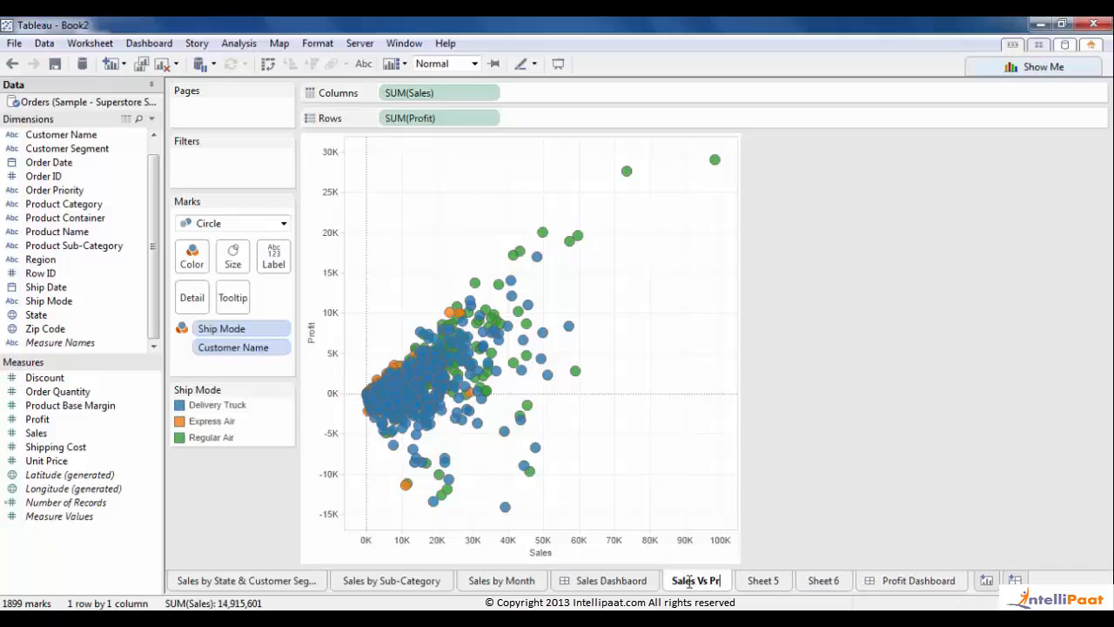
{"action": "left_click", "coordinate": [788, 582]}
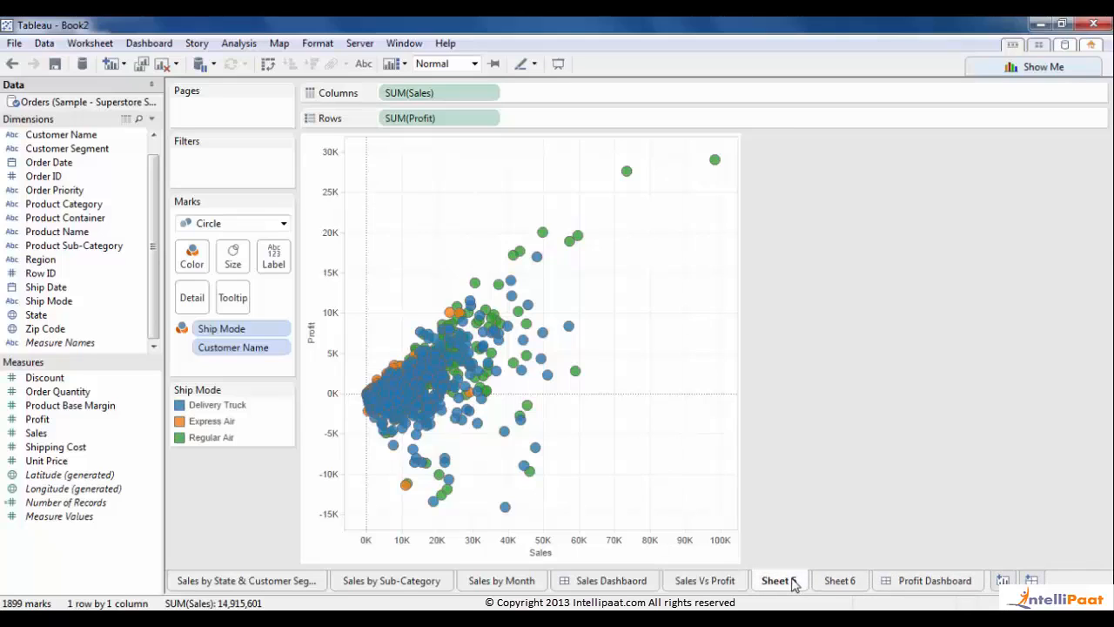
{"action": "double_click", "coordinate": [779, 582]}
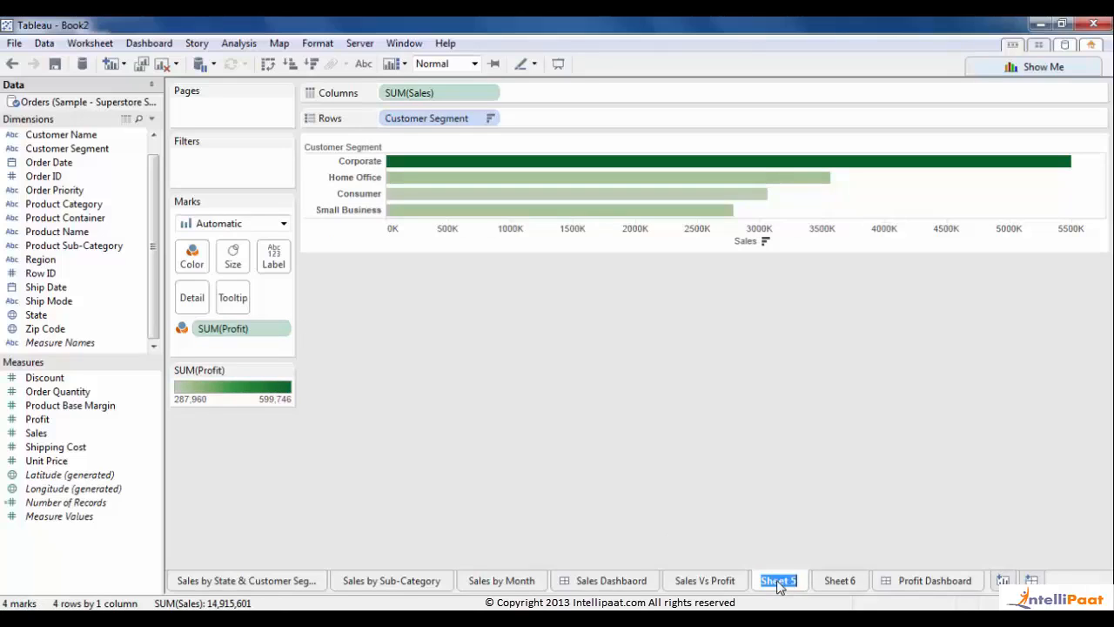
{"action": "type", "text": "Profit"}
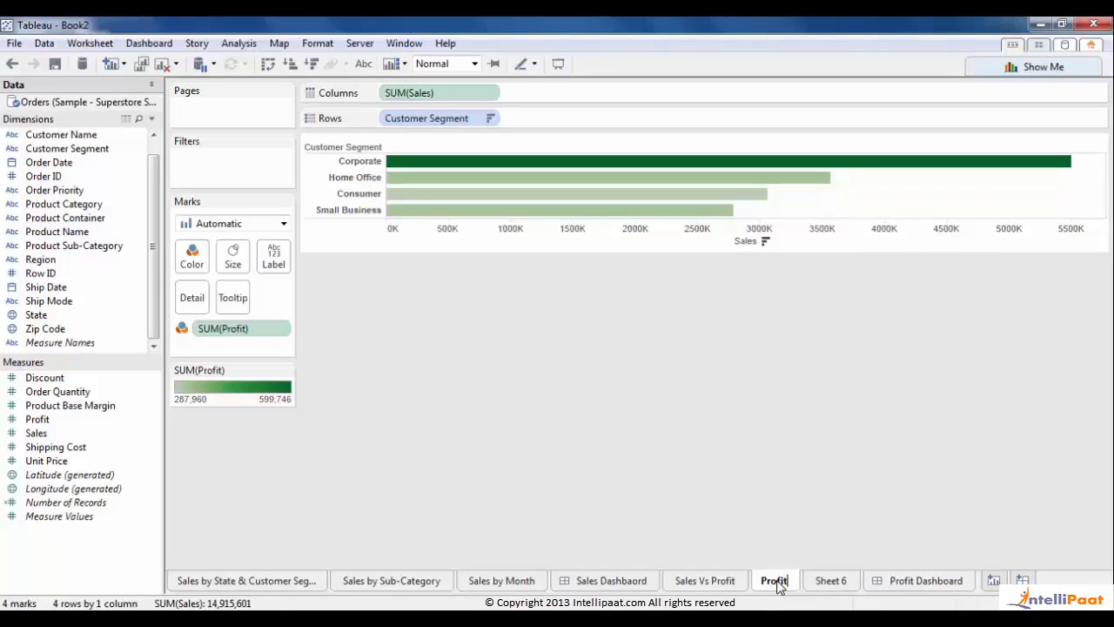
{"action": "type", "text": " by"}
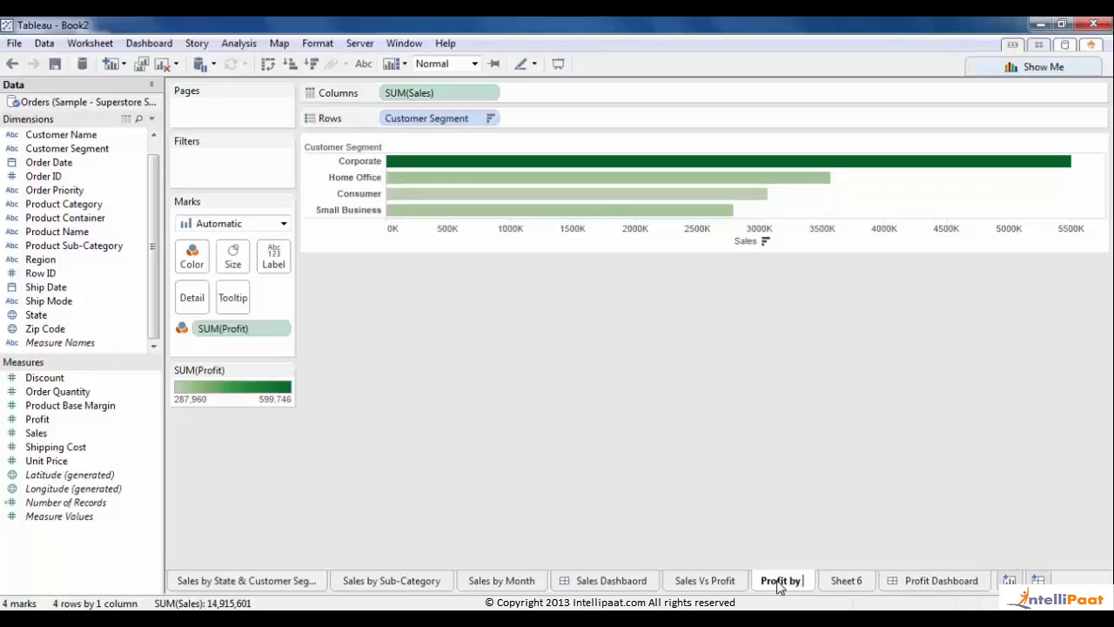
{"action": "type", "text": " Customer "}
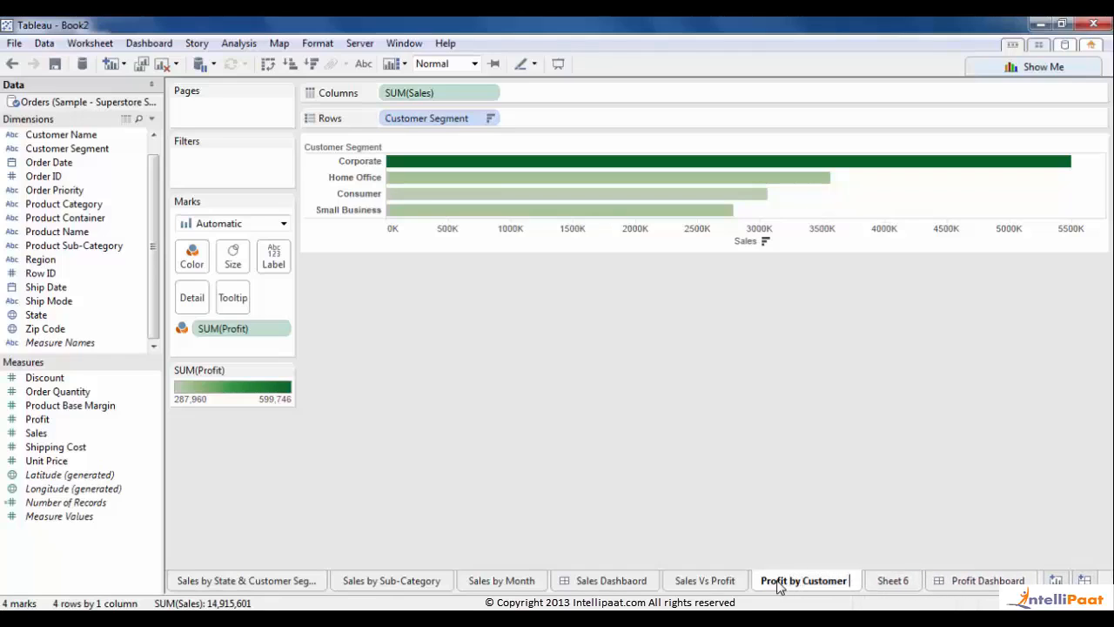
{"action": "type", "text": "Segment"}
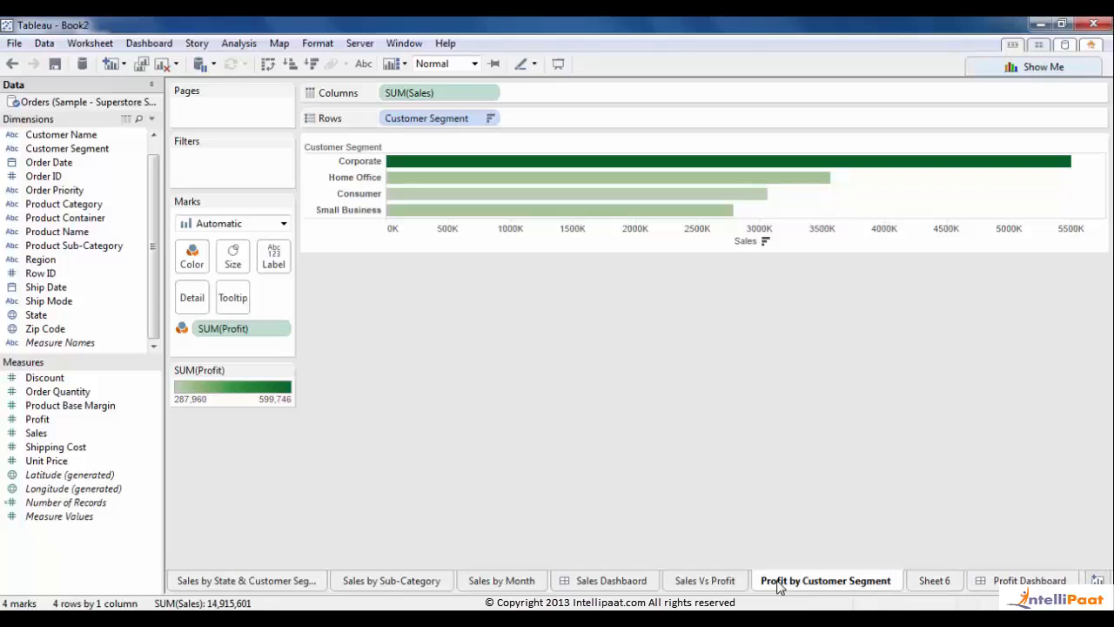
{"action": "double_click", "coordinate": [936, 582]}
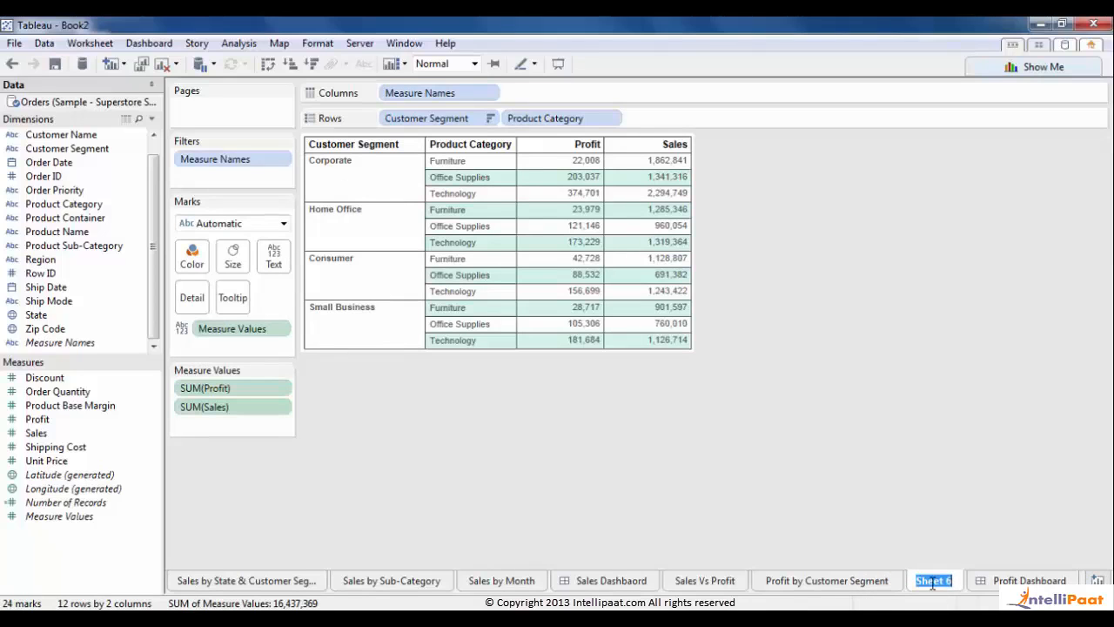
{"action": "type", "text": "Grid"}
{"action": "left_click", "coordinate": [801, 579]}
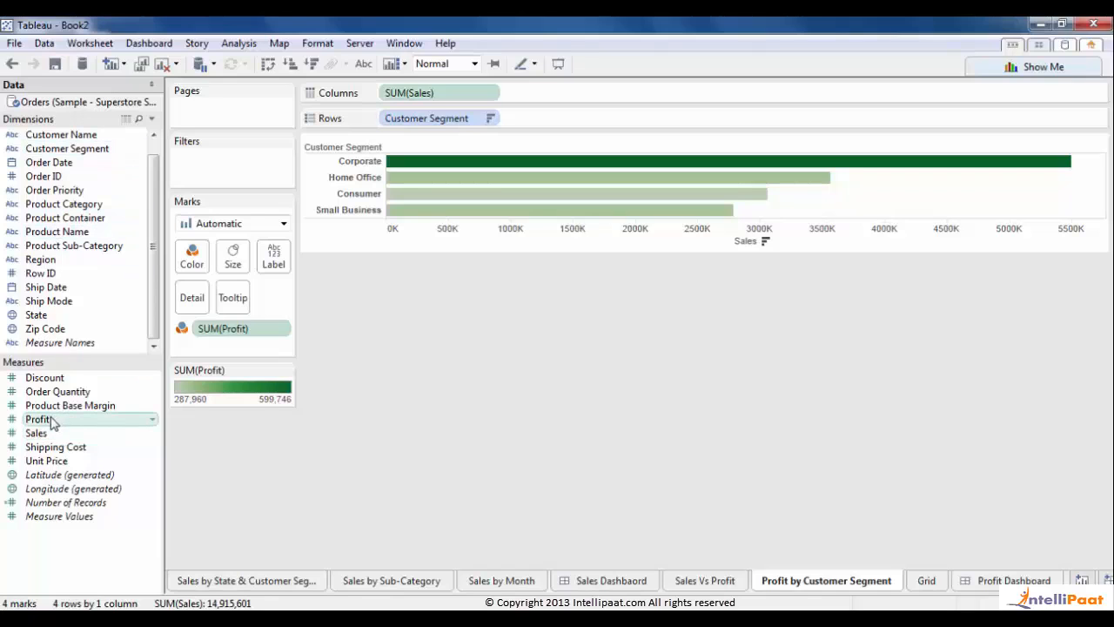
- Put Profit on Columns, colour by Sales, and swap Customer Segment rows for Product Sub-Category
{"action": "left_click_drag", "start_coordinate": [52, 424], "coordinate": [441, 92]}
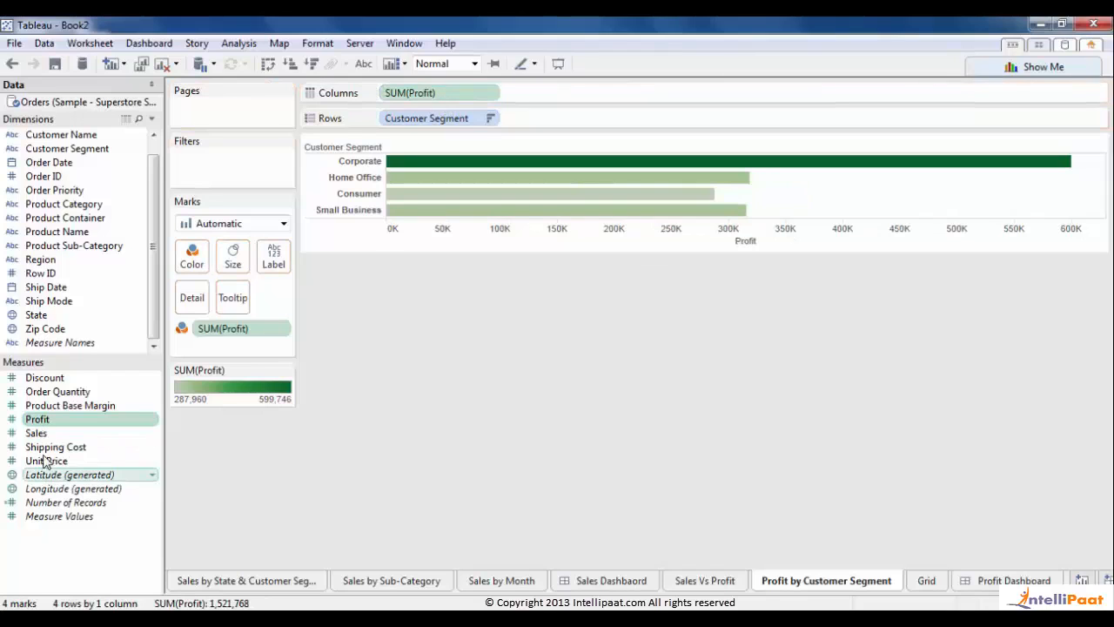
{"action": "left_click_drag", "start_coordinate": [38, 437], "coordinate": [199, 263]}
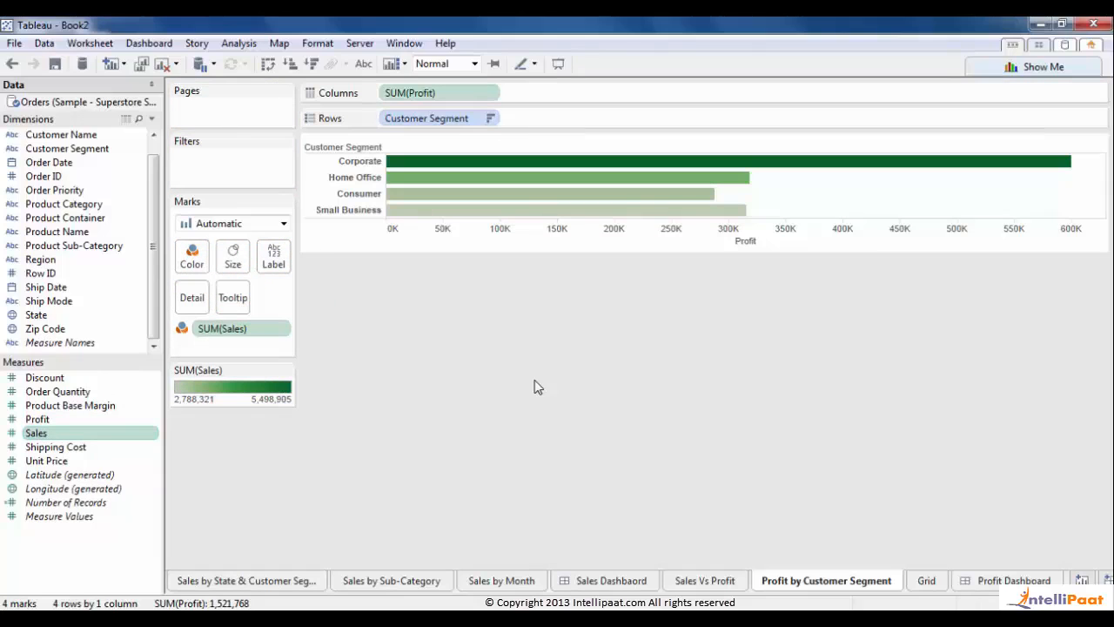
{"action": "mouse_move", "coordinate": [849, 171]}
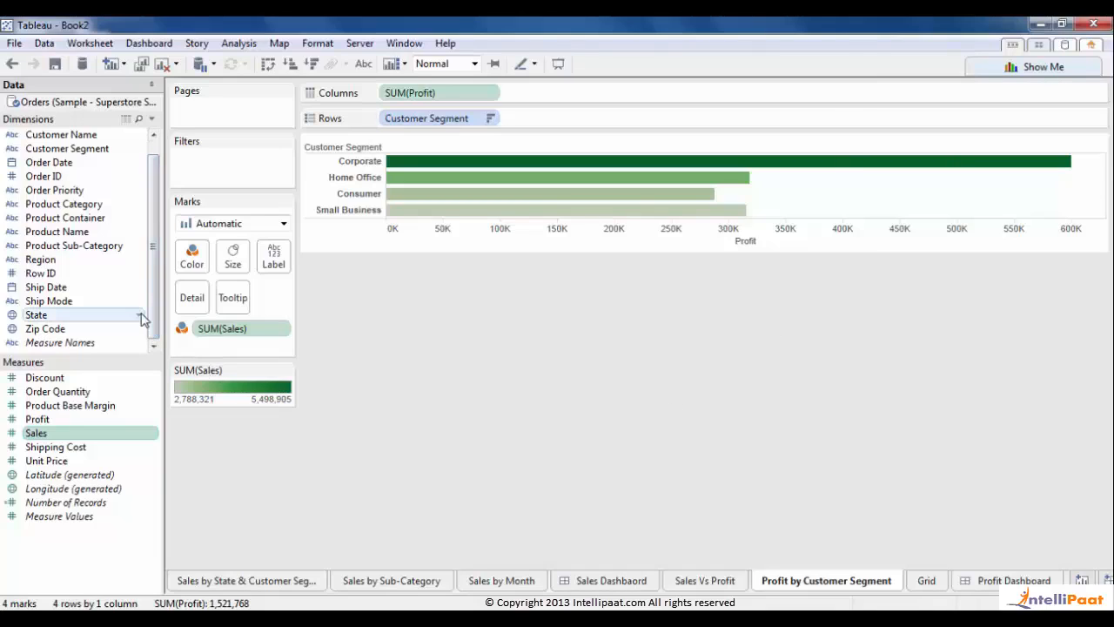
{"action": "left_click_drag", "start_coordinate": [148, 317], "coordinate": [153, 340]}
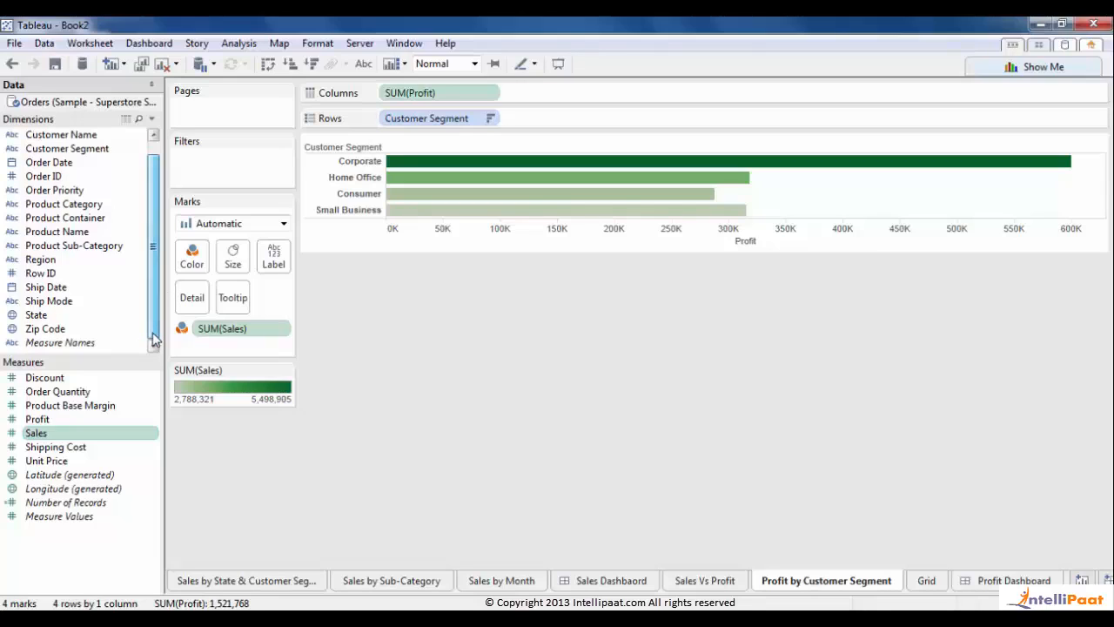
{"action": "left_click_drag", "start_coordinate": [79, 250], "coordinate": [435, 128]}
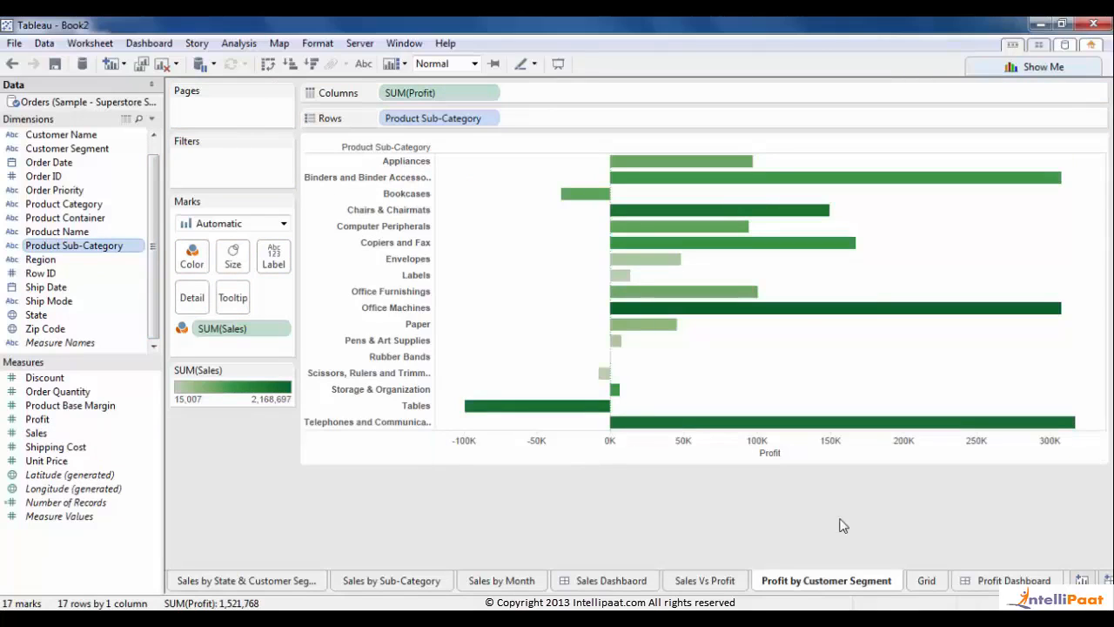
{"action": "left_click", "coordinate": [790, 452]}
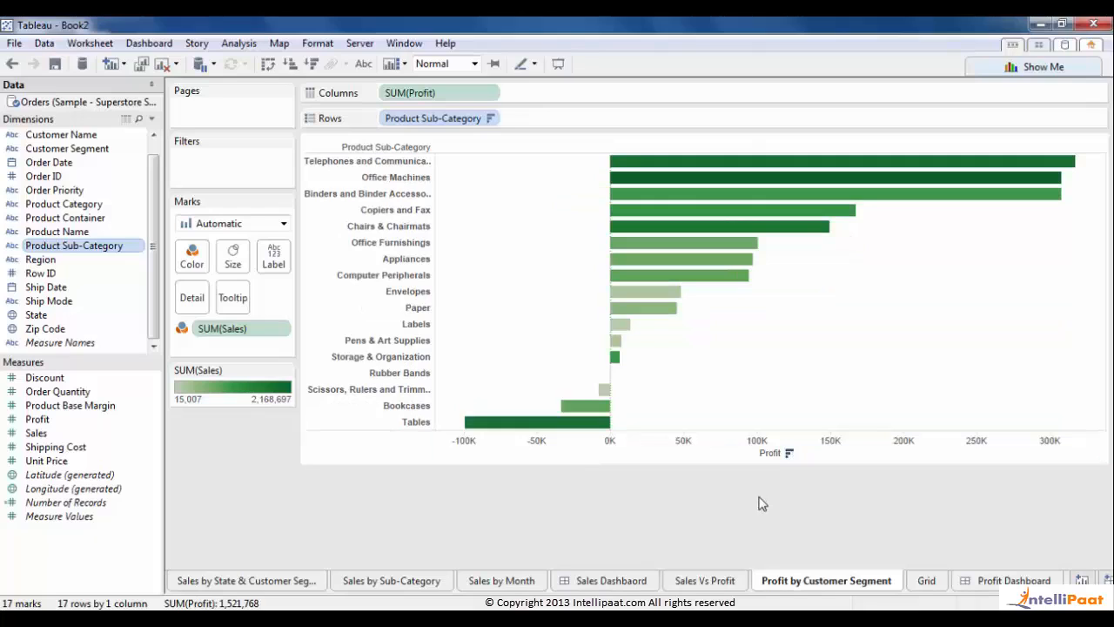
{"action": "mouse_move", "coordinate": [514, 427]}
{"action": "mouse_move", "coordinate": [1059, 165]}
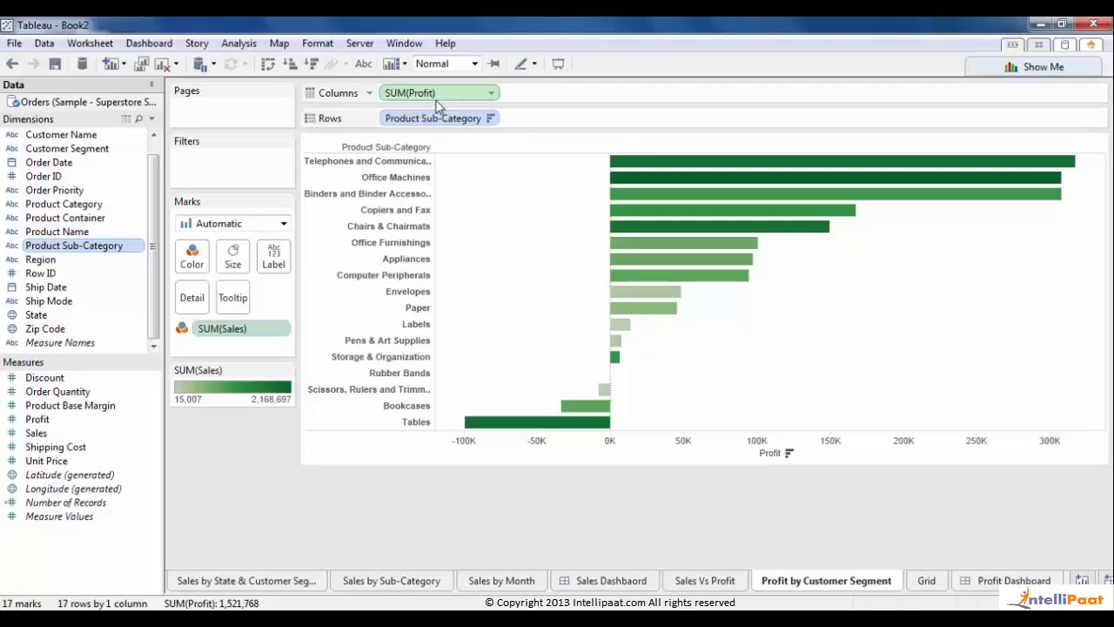
- Colour the bars by SUM(Profit) with a stepped red-to-green palette of 4 steps
{"action": "left_click_drag", "start_coordinate": [437, 103], "coordinate": [196, 257]}
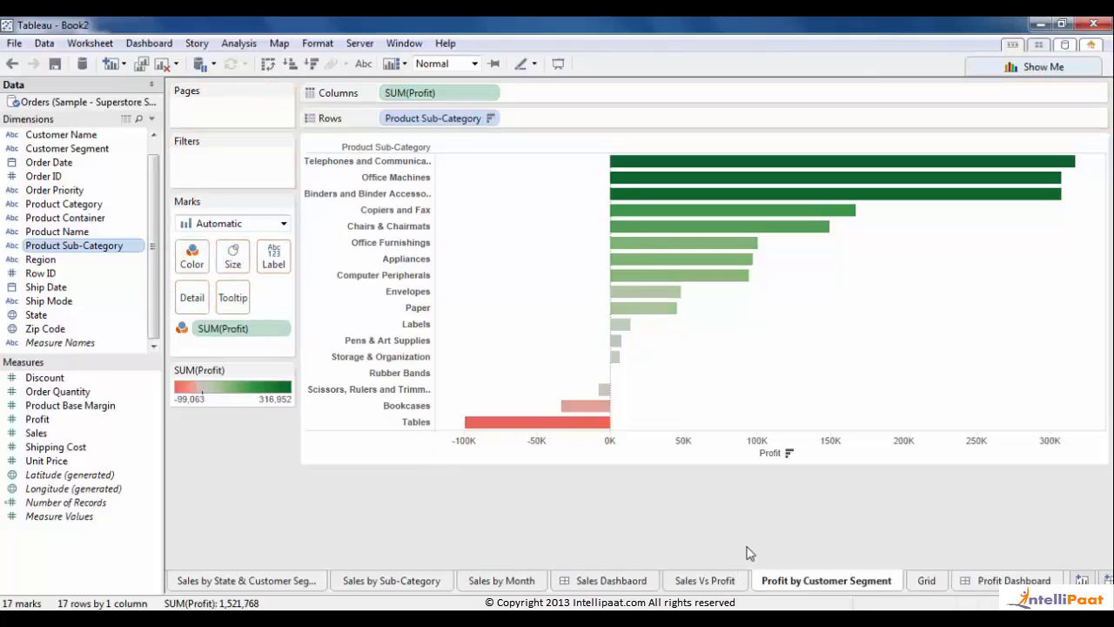
{"action": "left_click", "coordinate": [287, 372]}
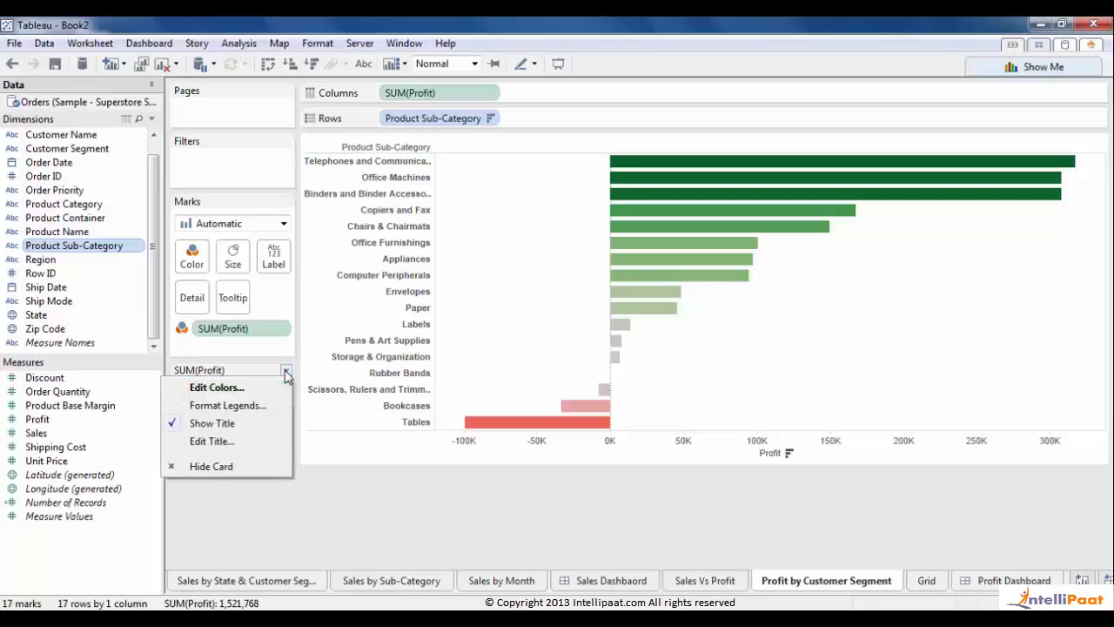
{"action": "left_click", "coordinate": [202, 388]}
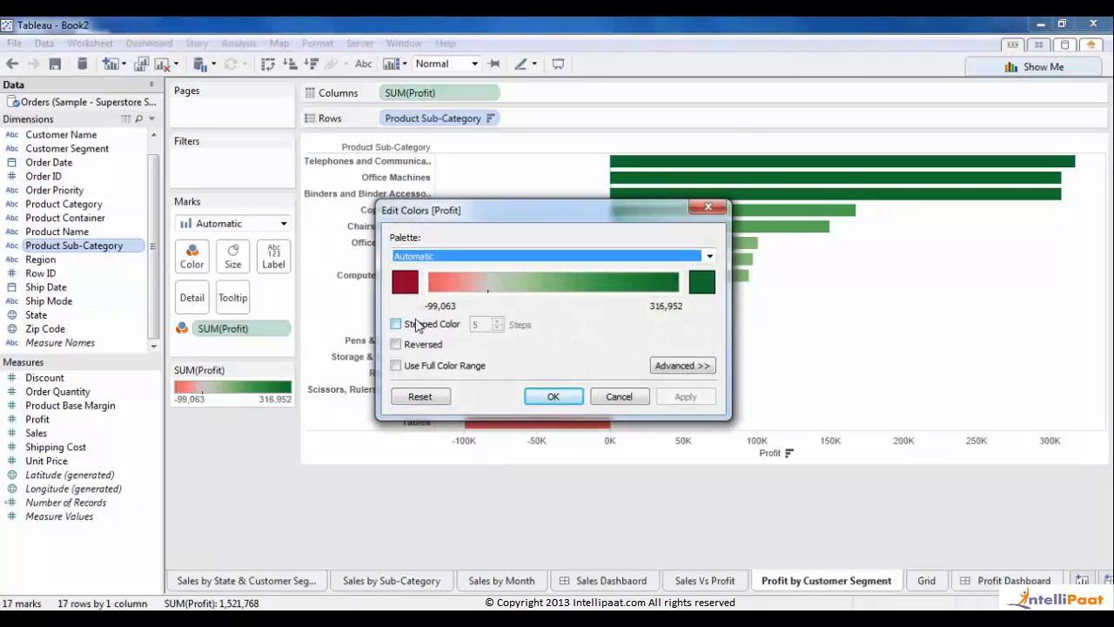
{"action": "left_click", "coordinate": [396, 323]}
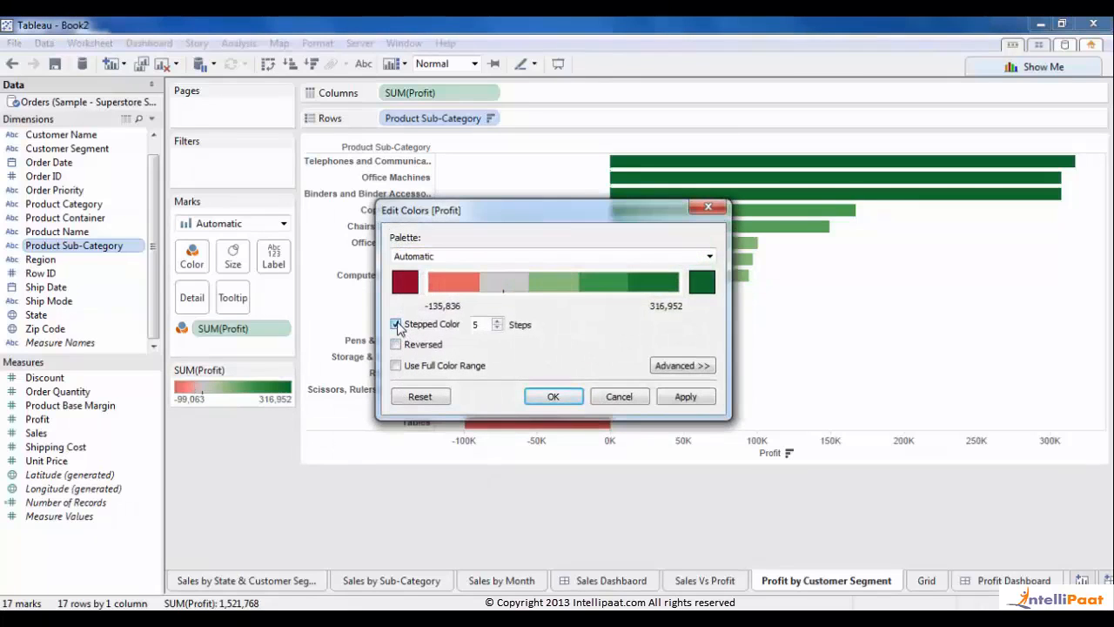
{"action": "left_click", "coordinate": [496, 329]}
{"action": "left_click", "coordinate": [677, 400]}
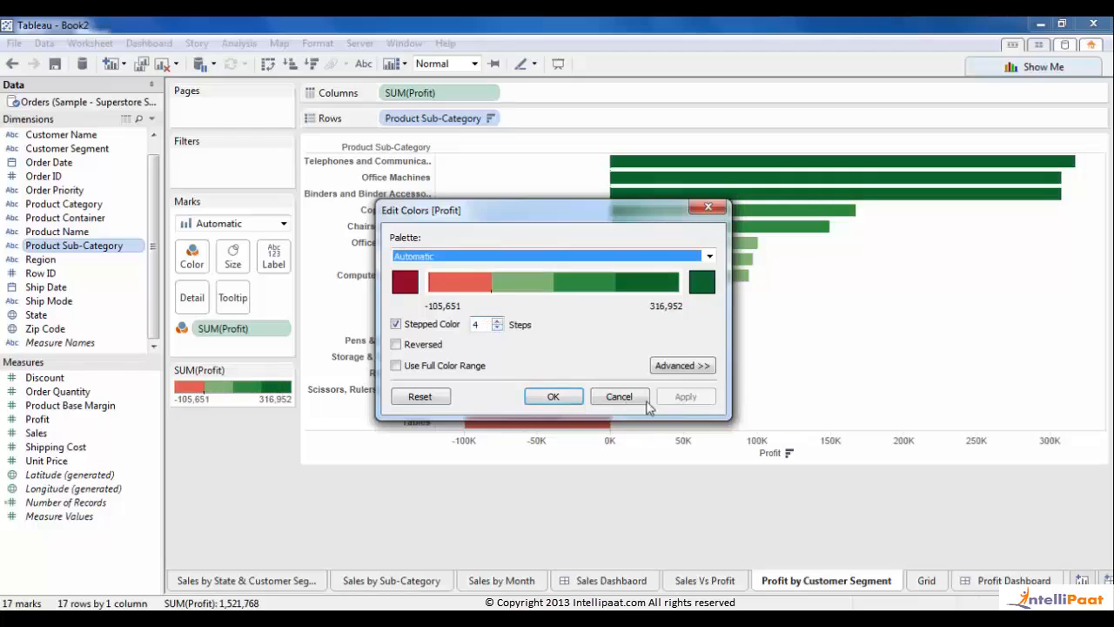
{"action": "left_click", "coordinate": [570, 404]}
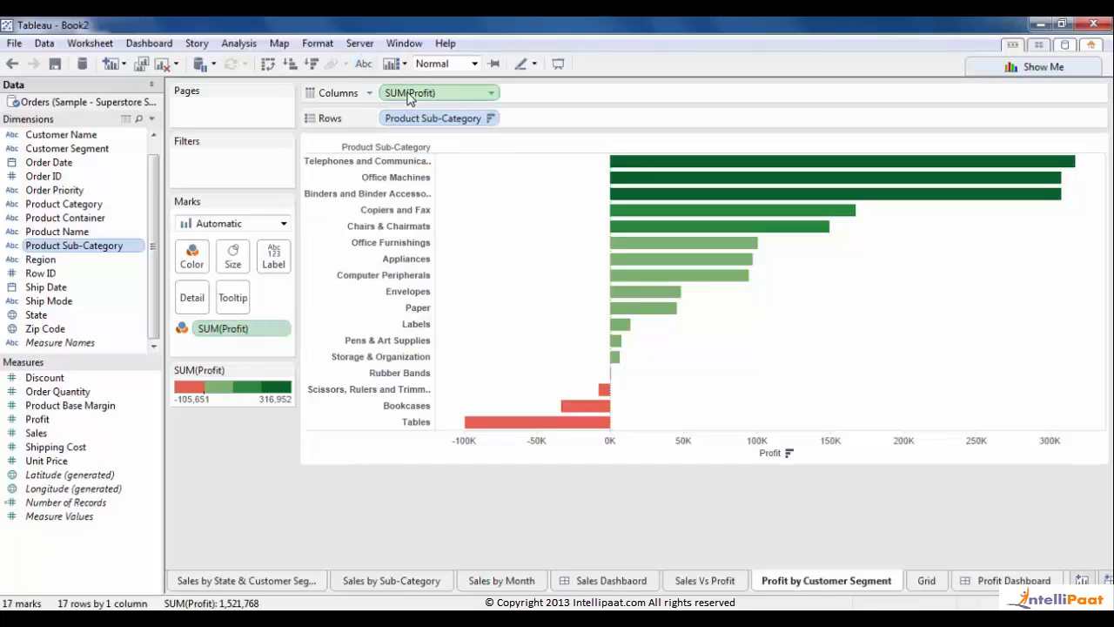
- Label bars with SUM(Profit) as custom numbers: 1 decimal, negatives in parentheses like (1234)
{"action": "left_click_drag", "start_coordinate": [403, 93], "coordinate": [275, 263]}
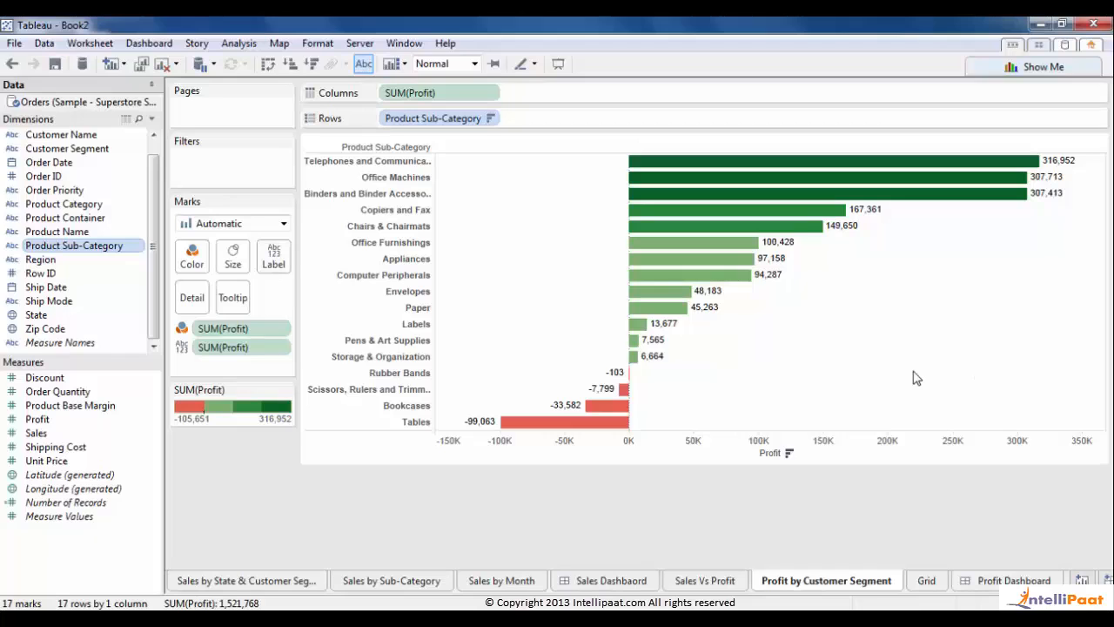
{"action": "left_click", "coordinate": [280, 348]}
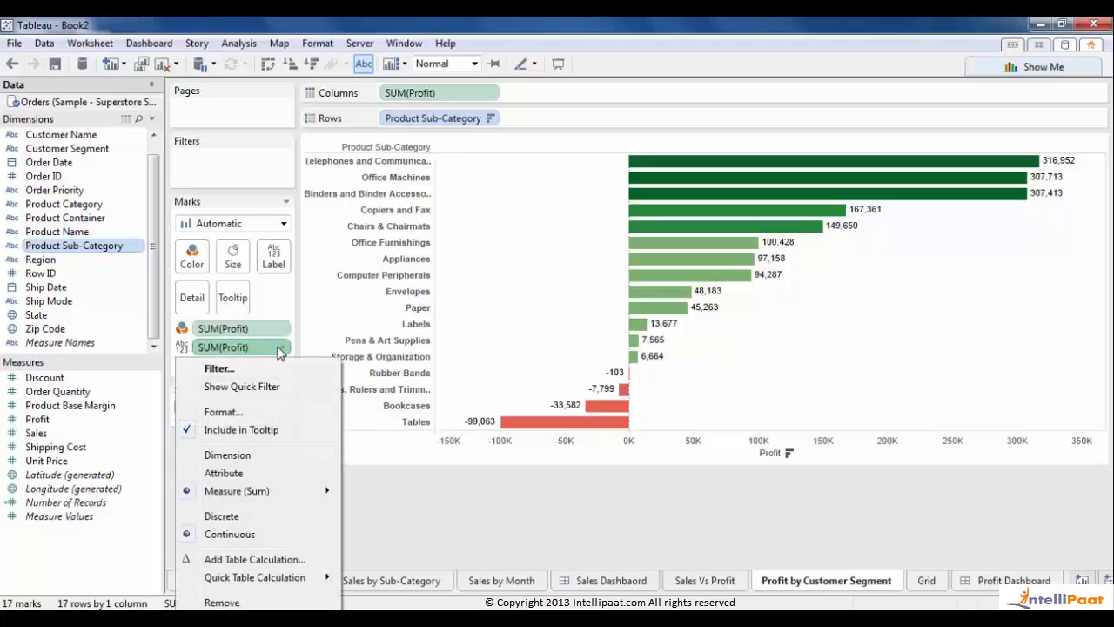
{"action": "left_click", "coordinate": [238, 412]}
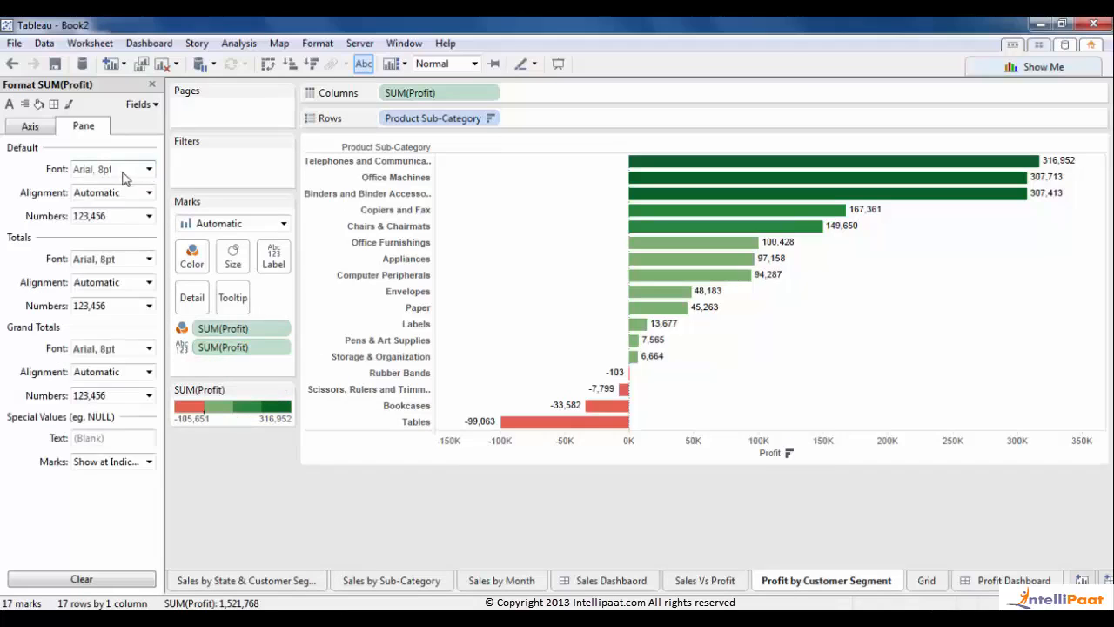
{"action": "left_click", "coordinate": [148, 216]}
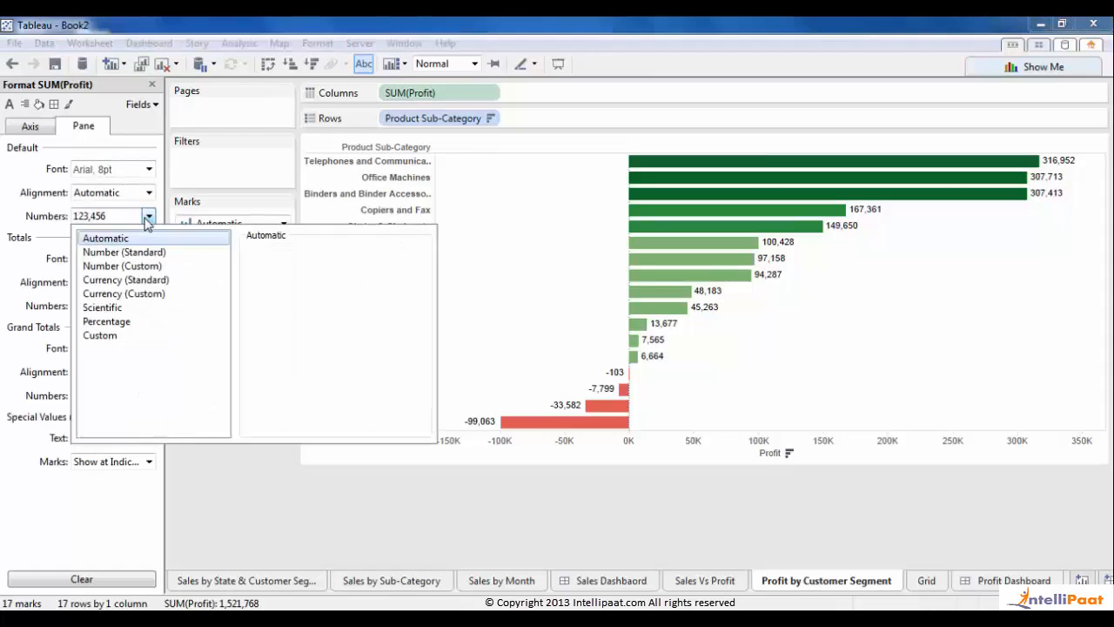
{"action": "left_click", "coordinate": [126, 266]}
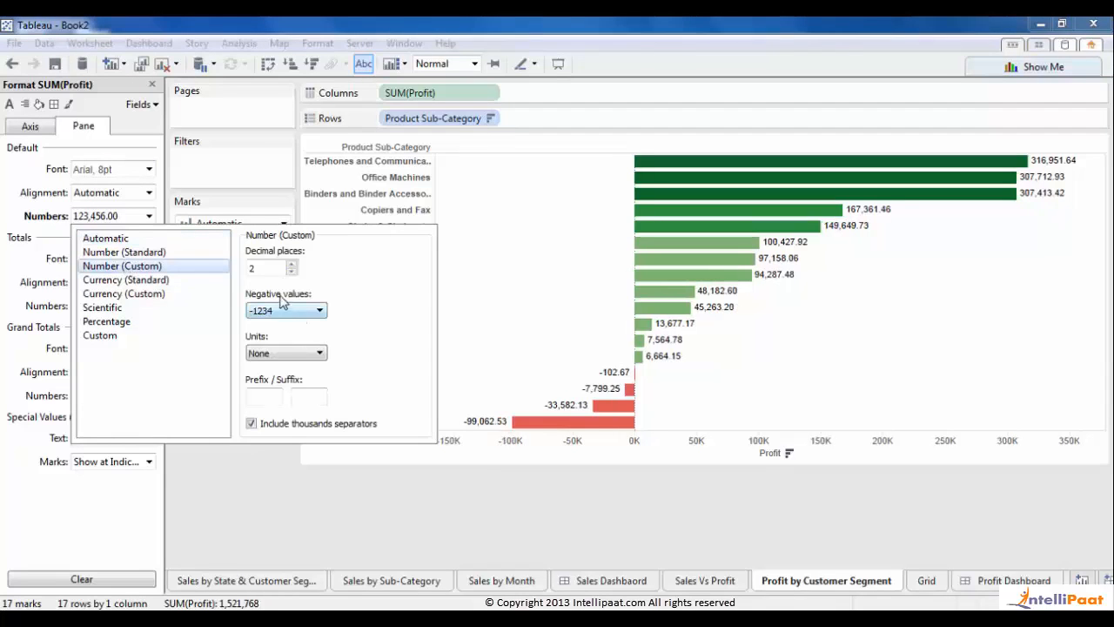
{"action": "left_click", "coordinate": [293, 273]}
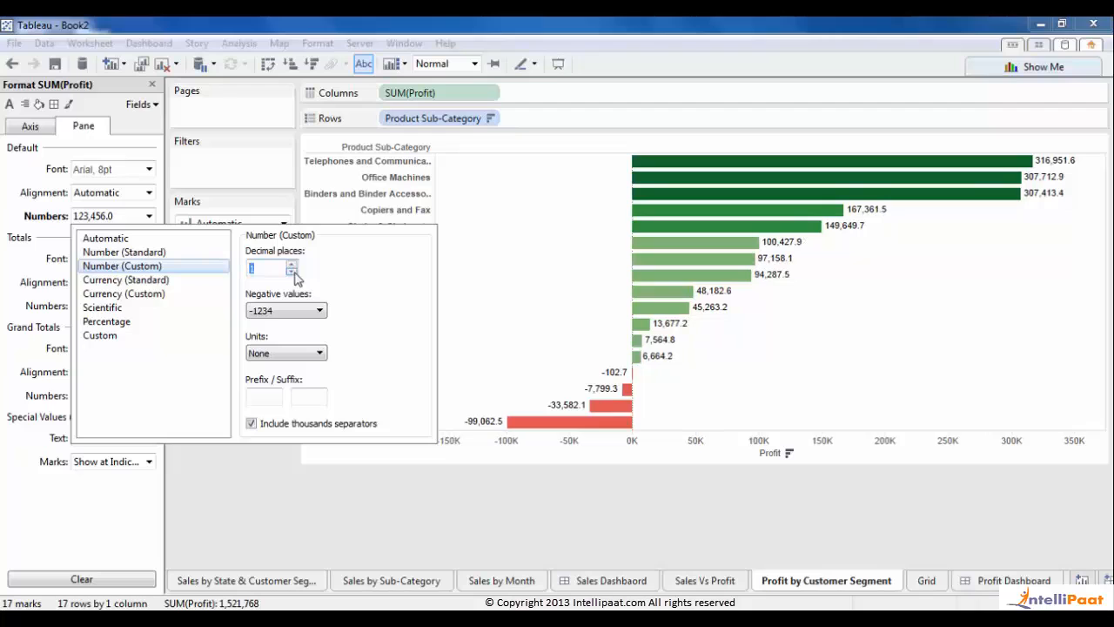
{"action": "left_click", "coordinate": [295, 312]}
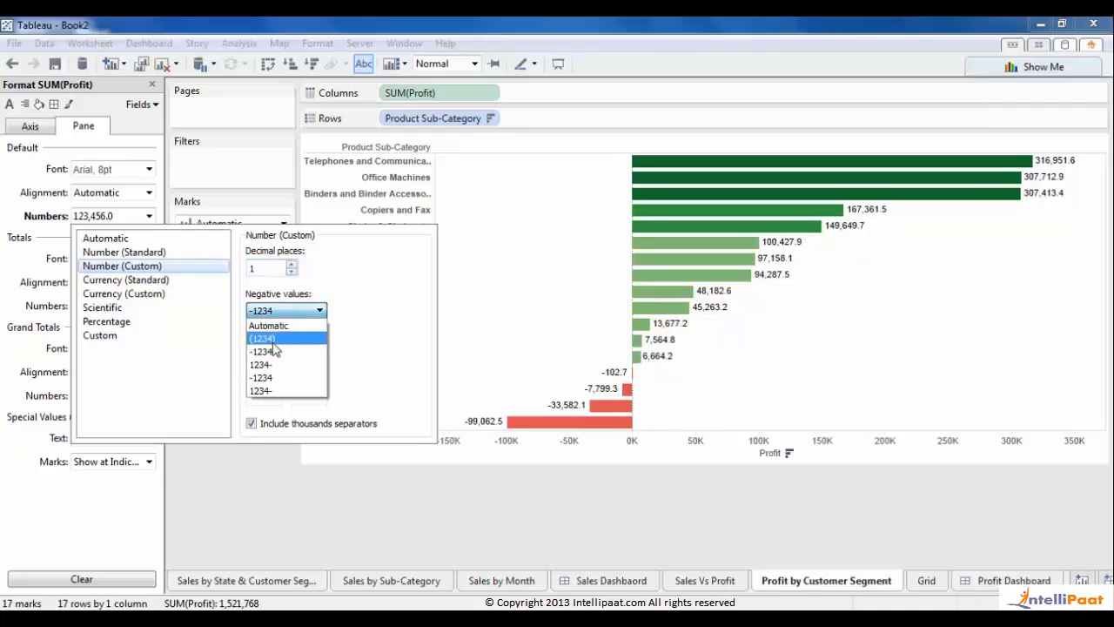
{"action": "left_click", "coordinate": [264, 339]}
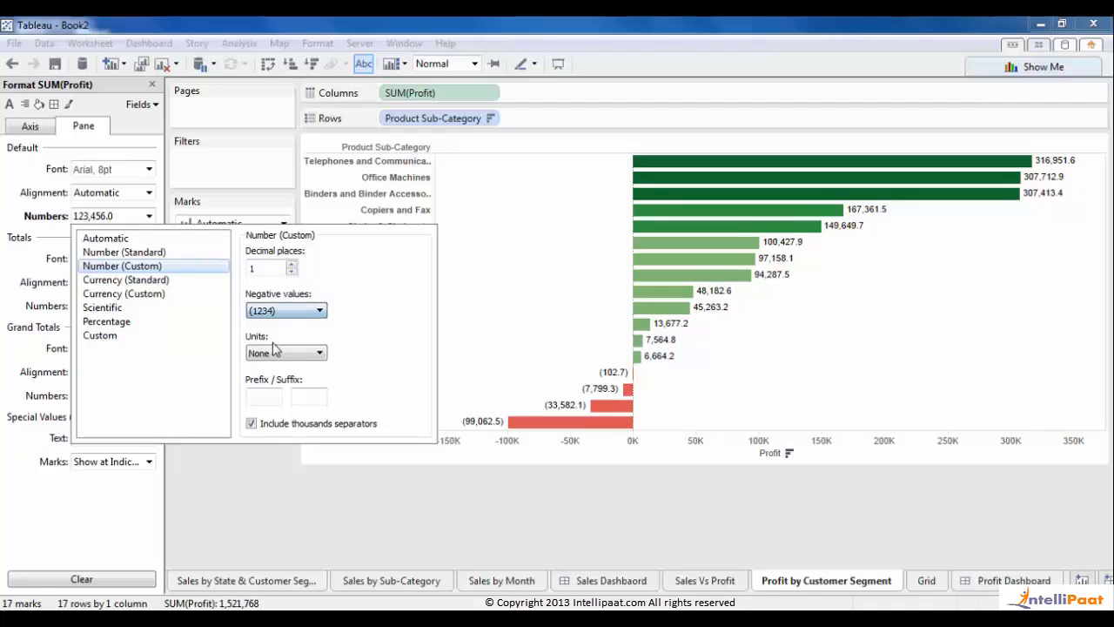
{"action": "left_click", "coordinate": [502, 512]}
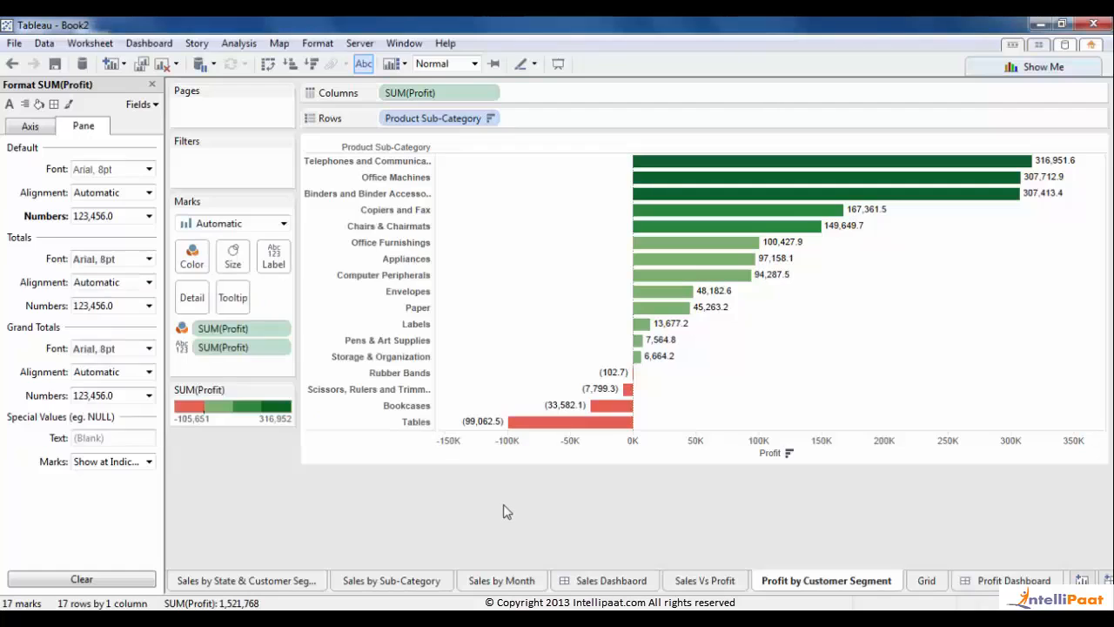
{"action": "left_click", "coordinate": [151, 86]}
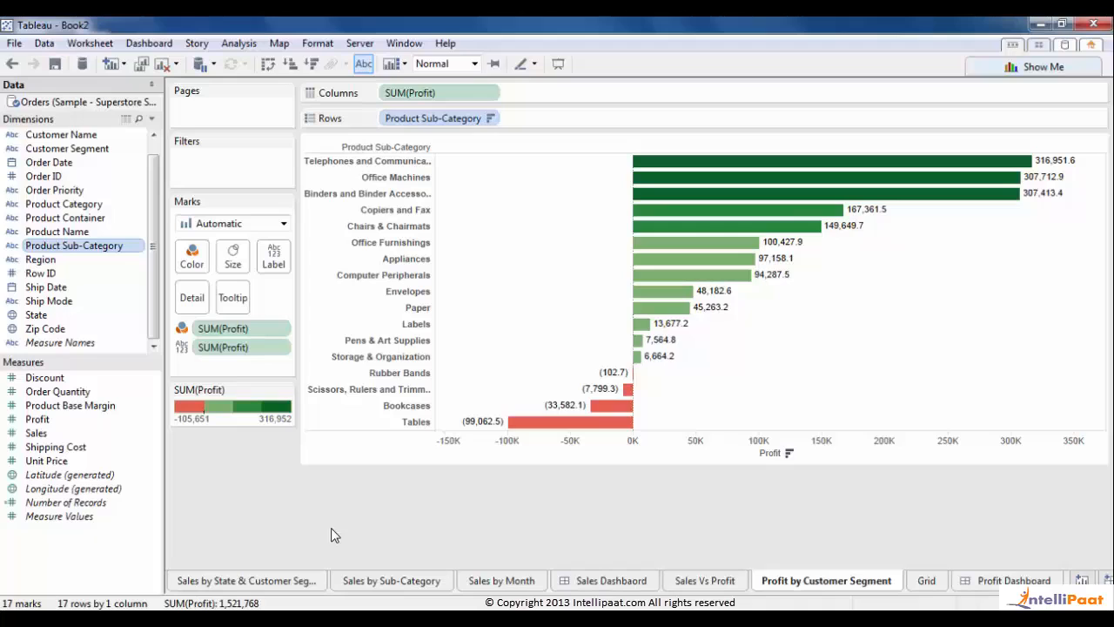
- Change the Profit by Customer Segment sheet name to Profit by Sub Category
{"action": "double_click", "coordinate": [838, 581]}
{"action": "left_click_drag", "start_coordinate": [862, 580], "coordinate": [899, 586]}
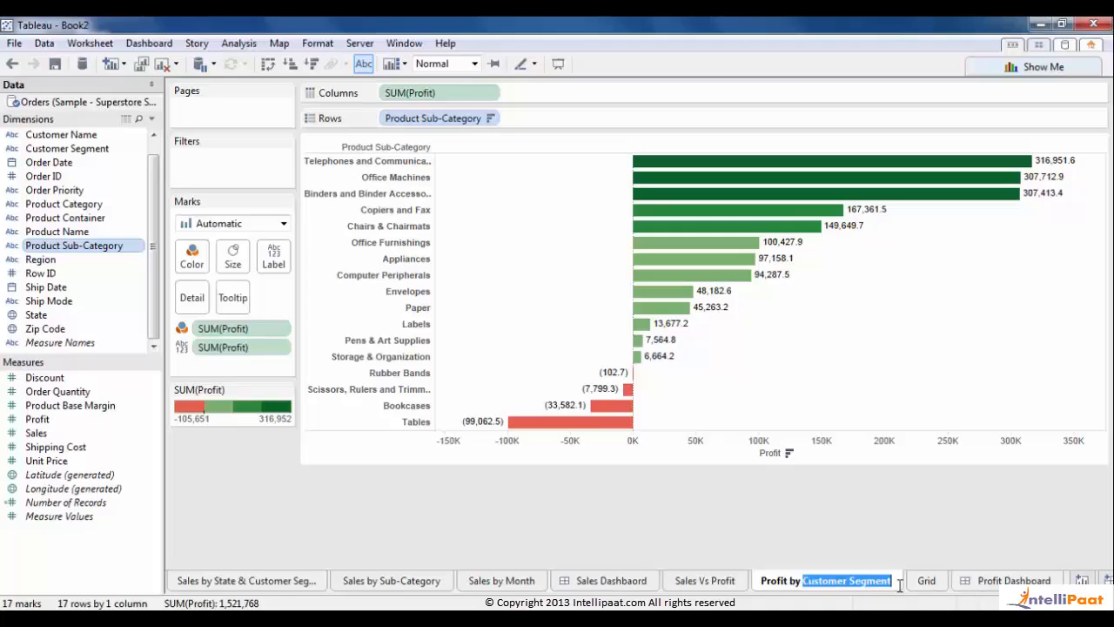
{"action": "type", "text": "Profit by Pr"}
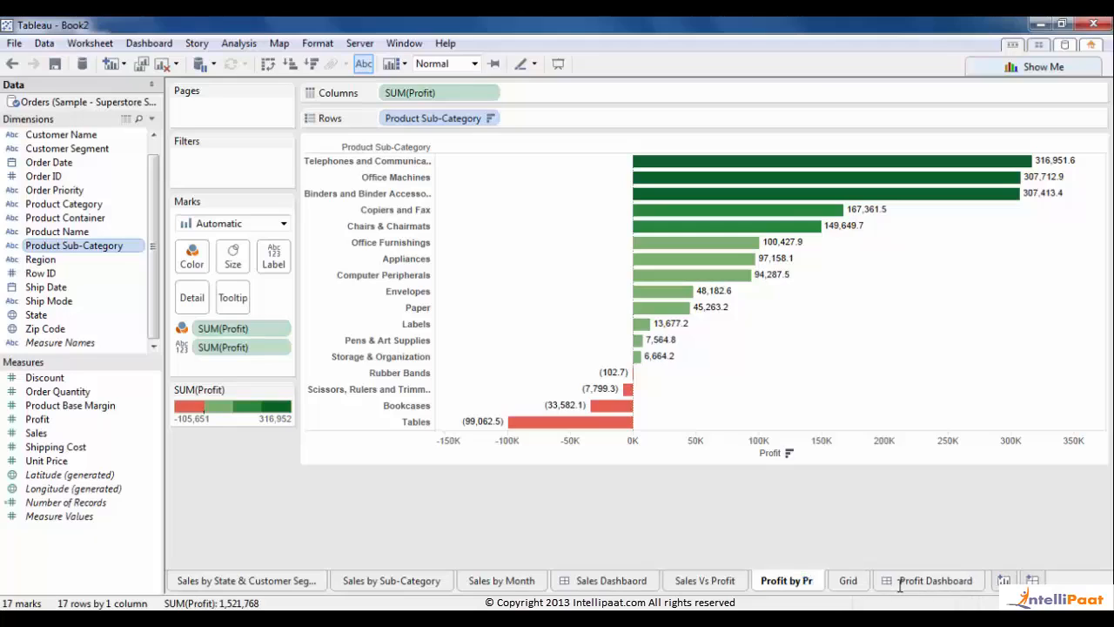
{"action": "key", "text": "BackSpace"}
{"action": "type", "text": "Su"}
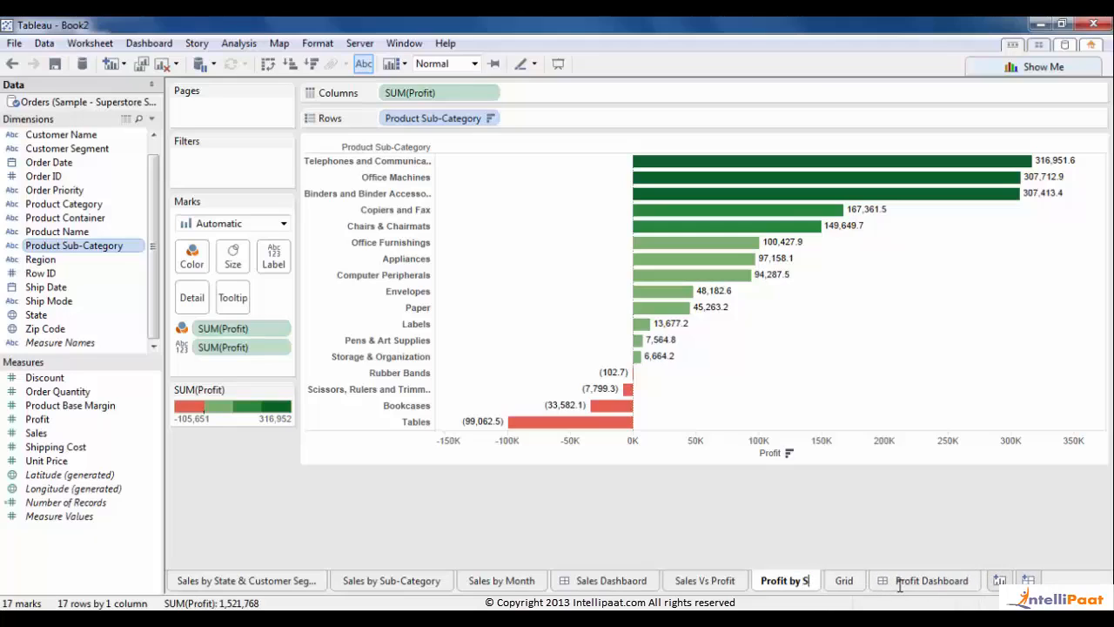
{"action": "type", "text": "bc"}
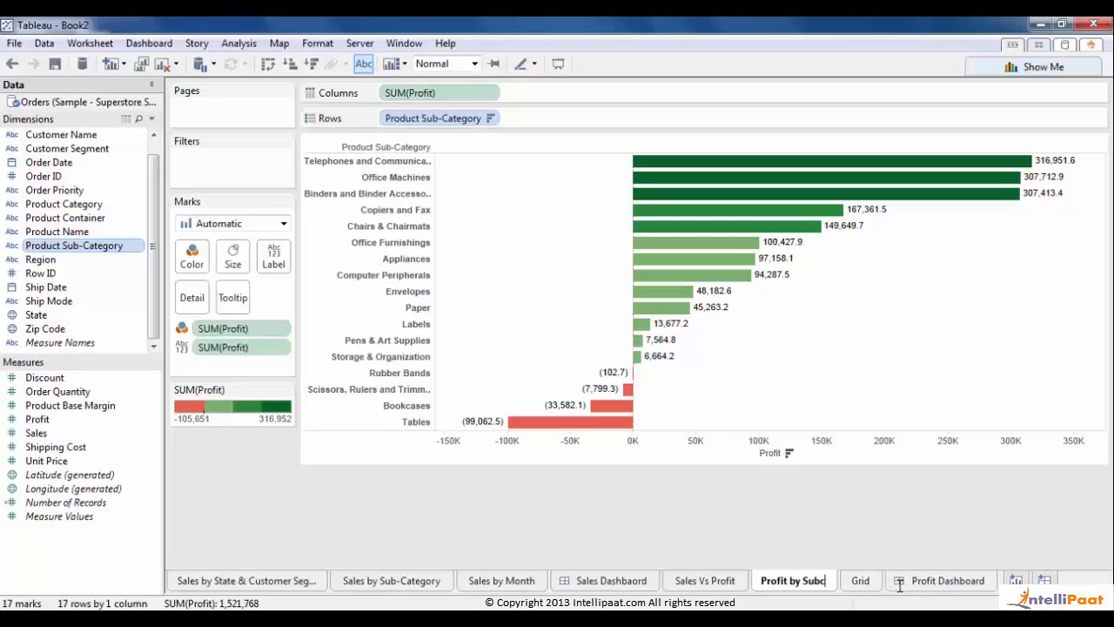
{"action": "key", "text": "BackSpace"}
{"action": "type", "text": "Categ"}
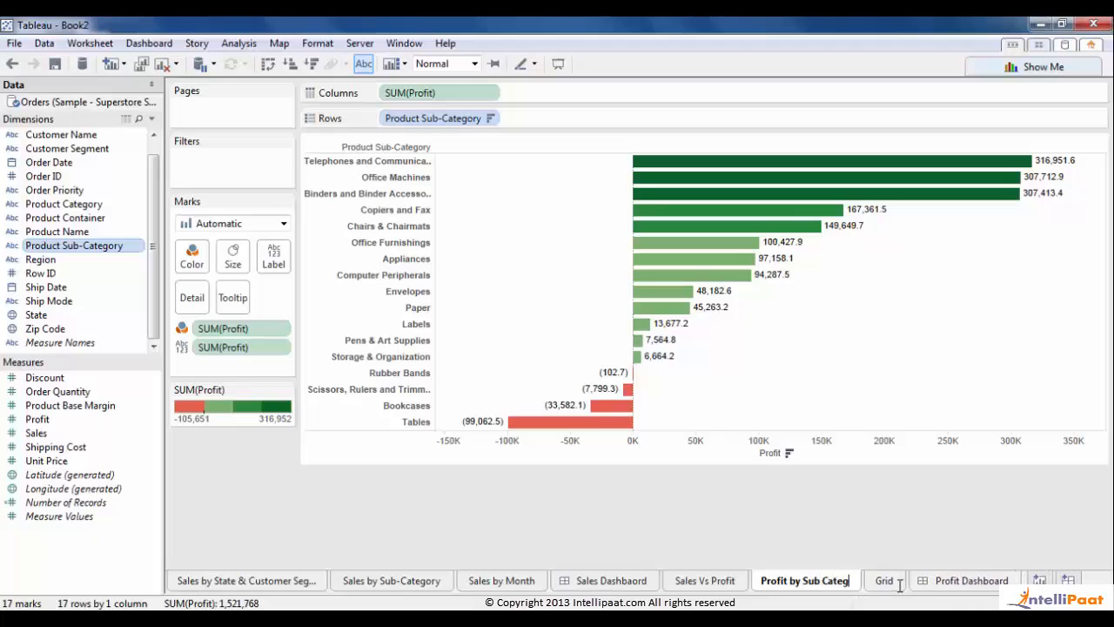
{"action": "type", "text": "ory"}
{"action": "left_click", "coordinate": [851, 547]}
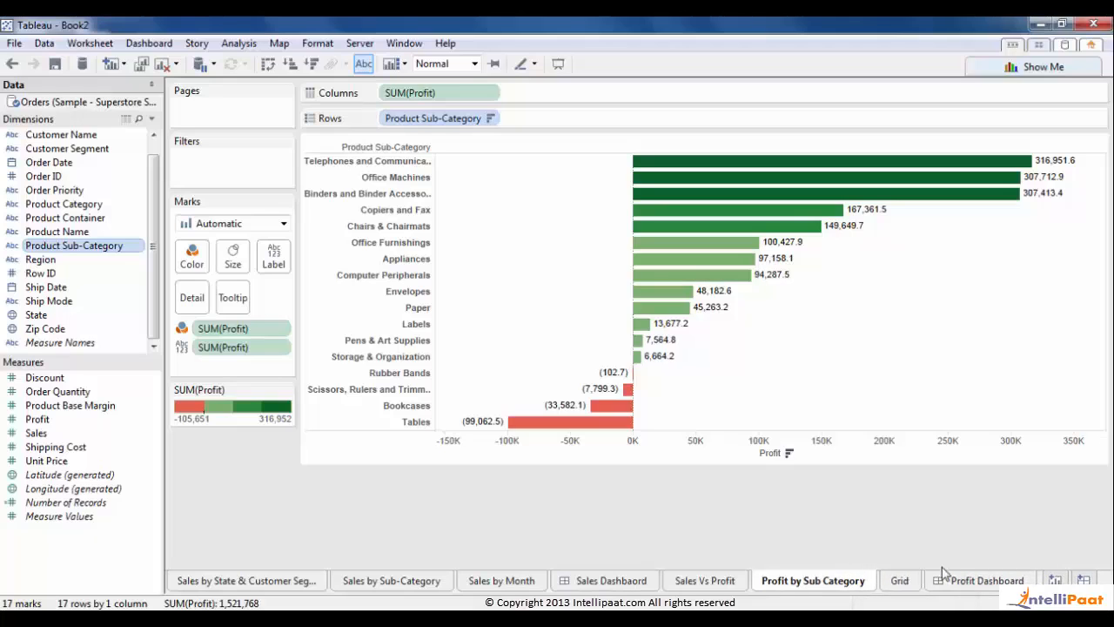
{"action": "left_click", "coordinate": [973, 586]}
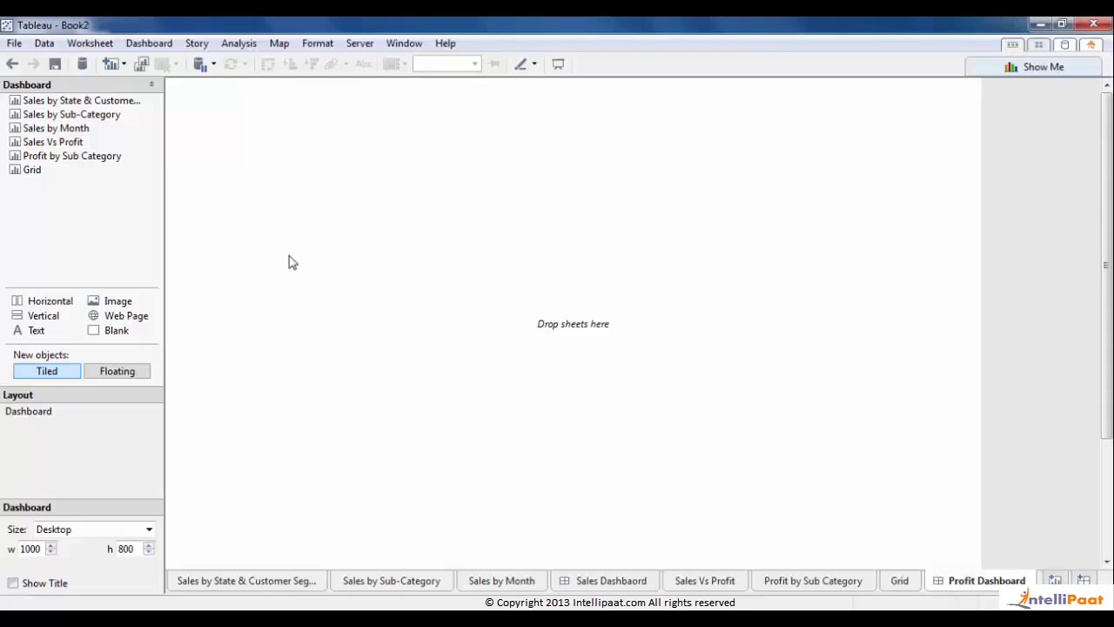
- Add a vertical container holding the Sales Vs Profit scatter with Profit by Sub Category below it
{"action": "left_click", "coordinate": [55, 143]}
{"action": "left_click_drag", "start_coordinate": [55, 143], "coordinate": [551, 212]}
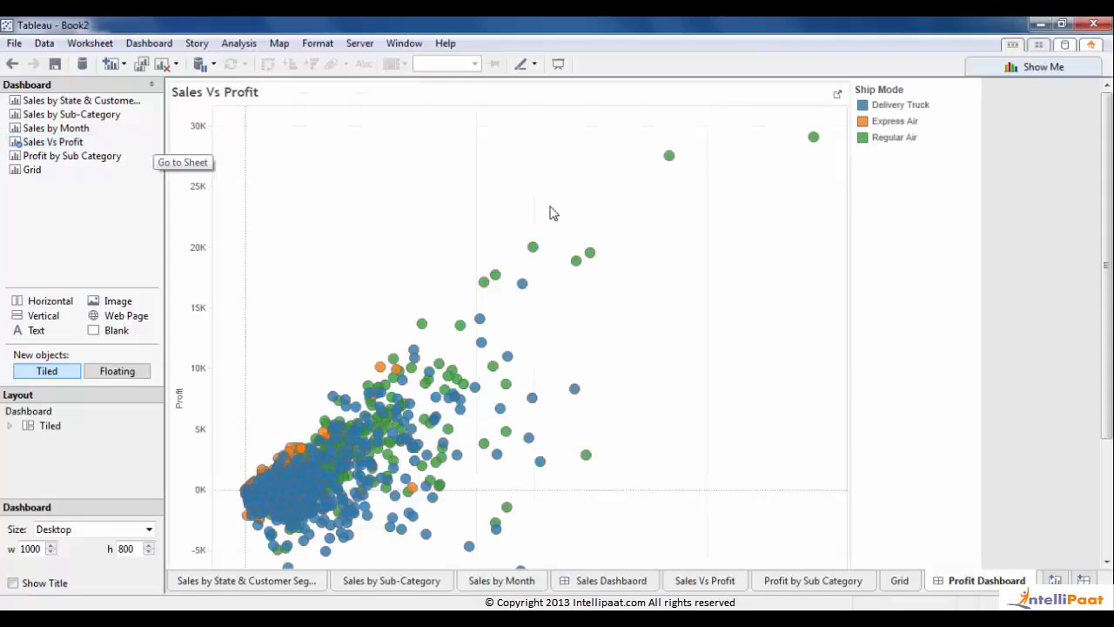
{"action": "left_click_drag", "start_coordinate": [1106, 351], "coordinate": [1106, 380]}
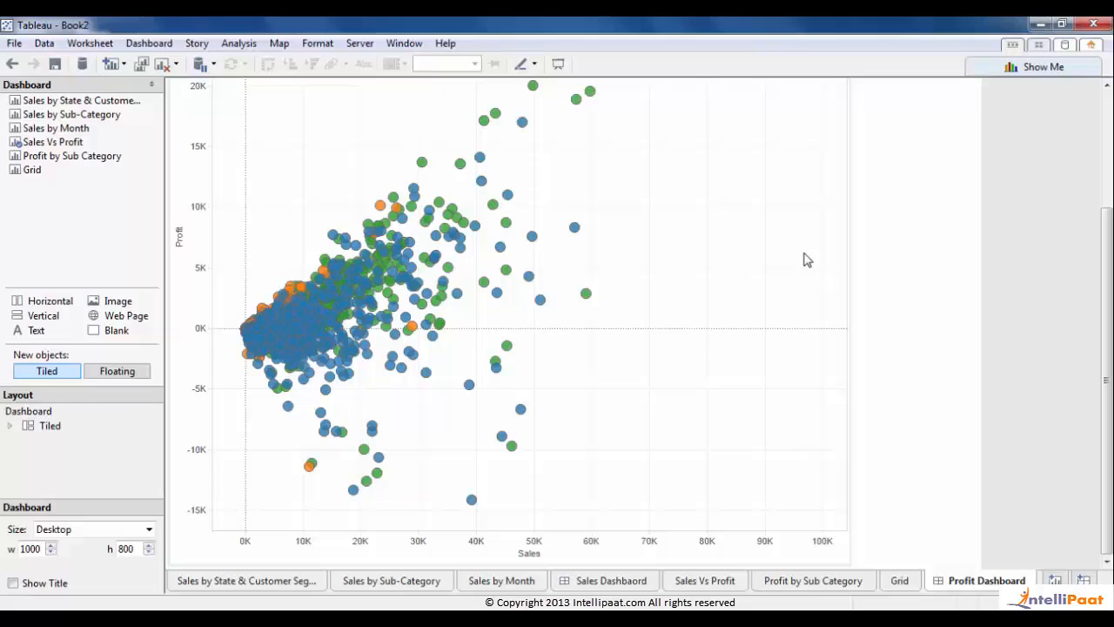
{"action": "left_click", "coordinate": [14, 64]}
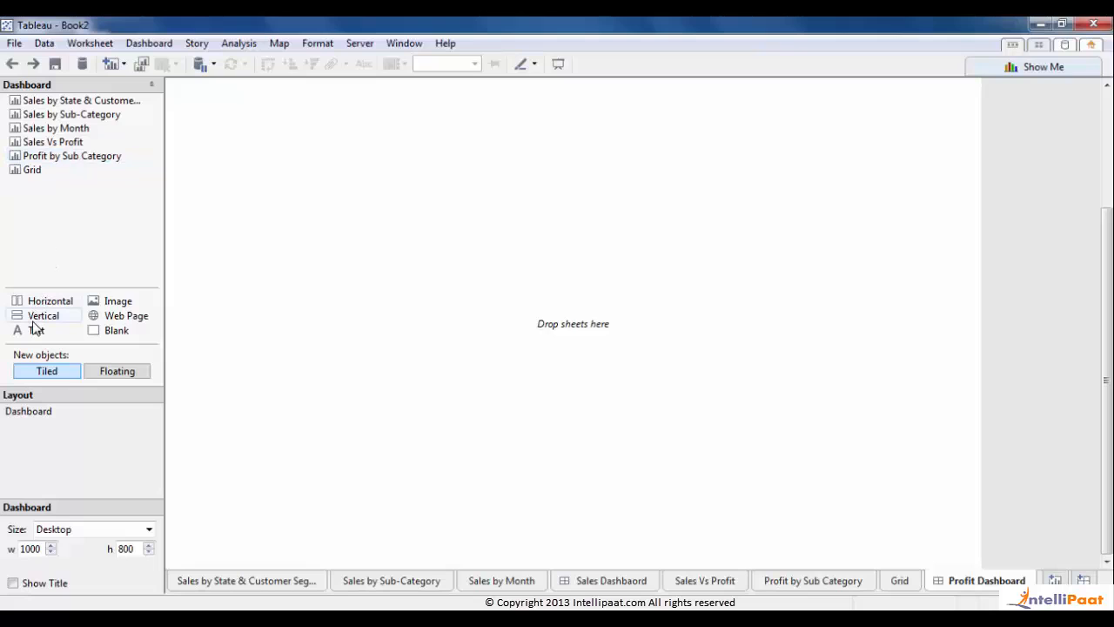
{"action": "left_click_drag", "start_coordinate": [37, 318], "coordinate": [615, 222]}
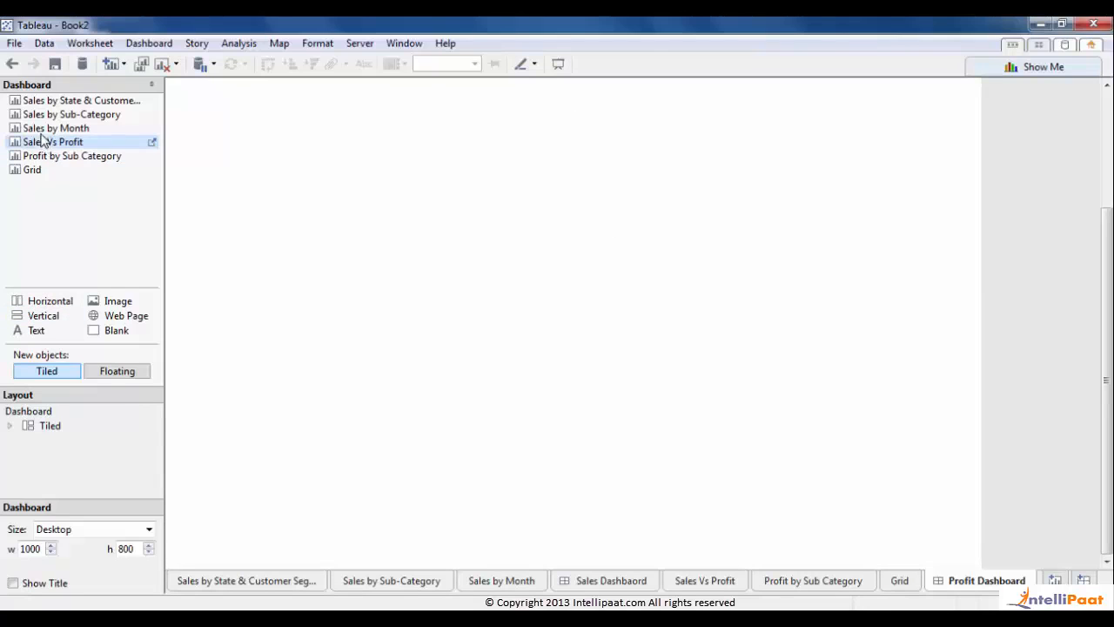
{"action": "left_click_drag", "start_coordinate": [41, 141], "coordinate": [469, 226]}
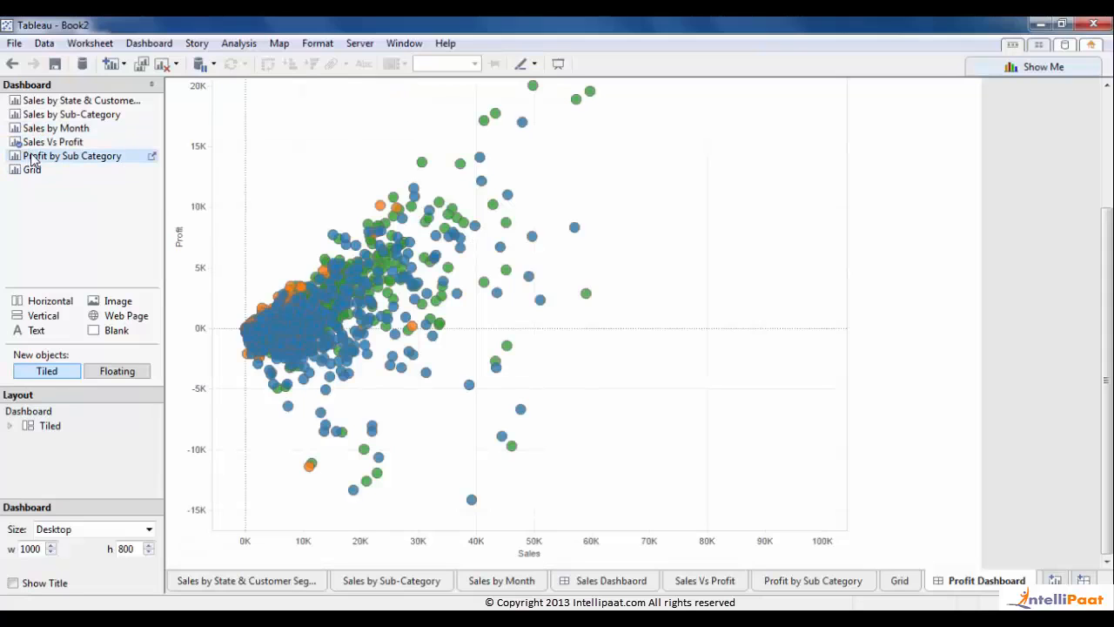
{"action": "left_click_drag", "start_coordinate": [39, 155], "coordinate": [392, 494]}
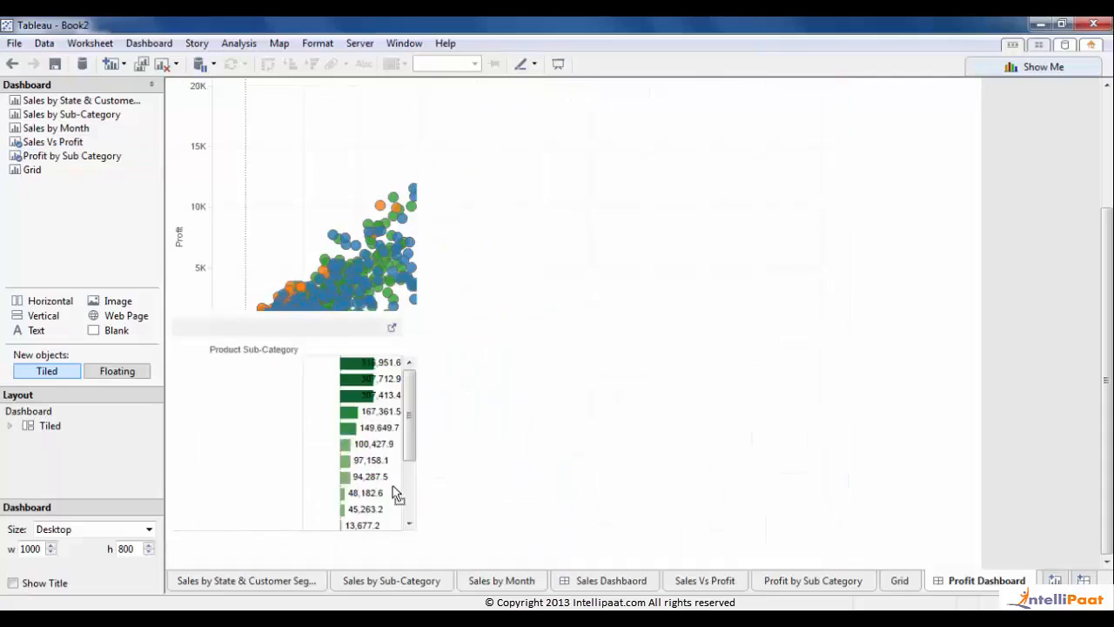
- Add the Grid sheet and position it beside the Profit by Sub Category bar chart
{"action": "left_click_drag", "start_coordinate": [149, 169], "coordinate": [764, 414]}
{"action": "left_click_drag", "start_coordinate": [841, 389], "coordinate": [680, 235]}
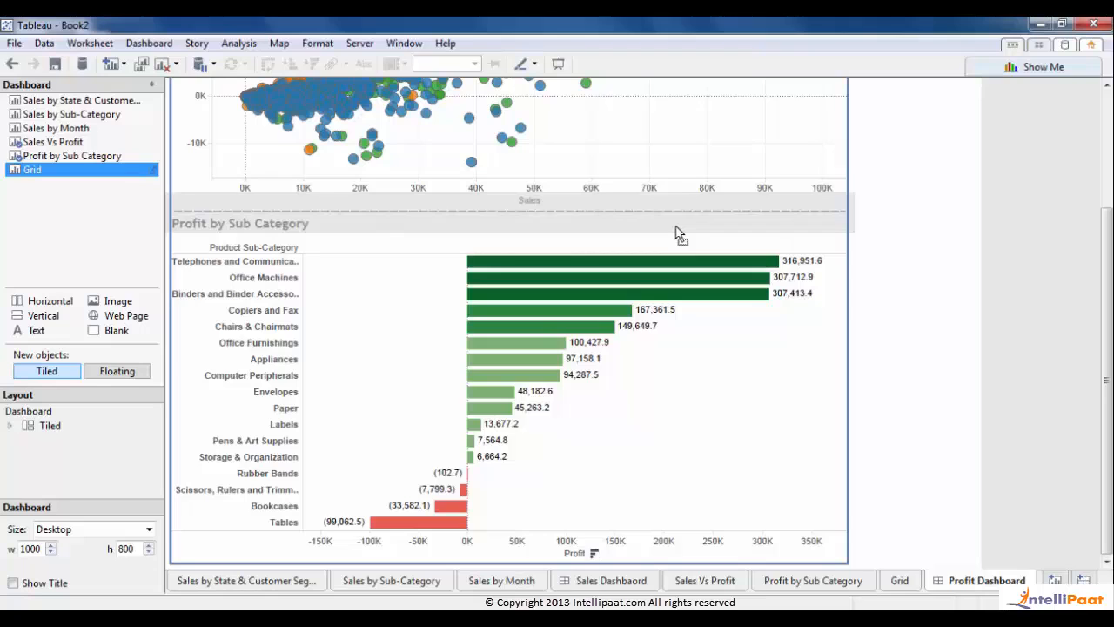
{"action": "left_click_drag", "start_coordinate": [678, 235], "coordinate": [618, 301]}
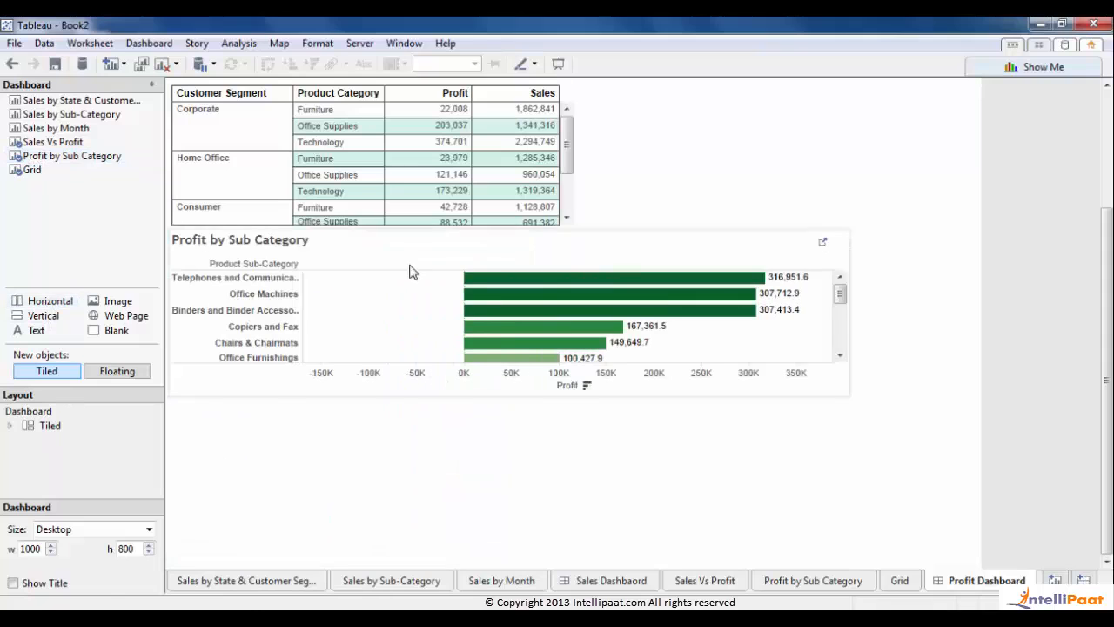
{"action": "left_click", "coordinate": [414, 248]}
{"action": "left_click_drag", "start_coordinate": [508, 230], "coordinate": [377, 454]}
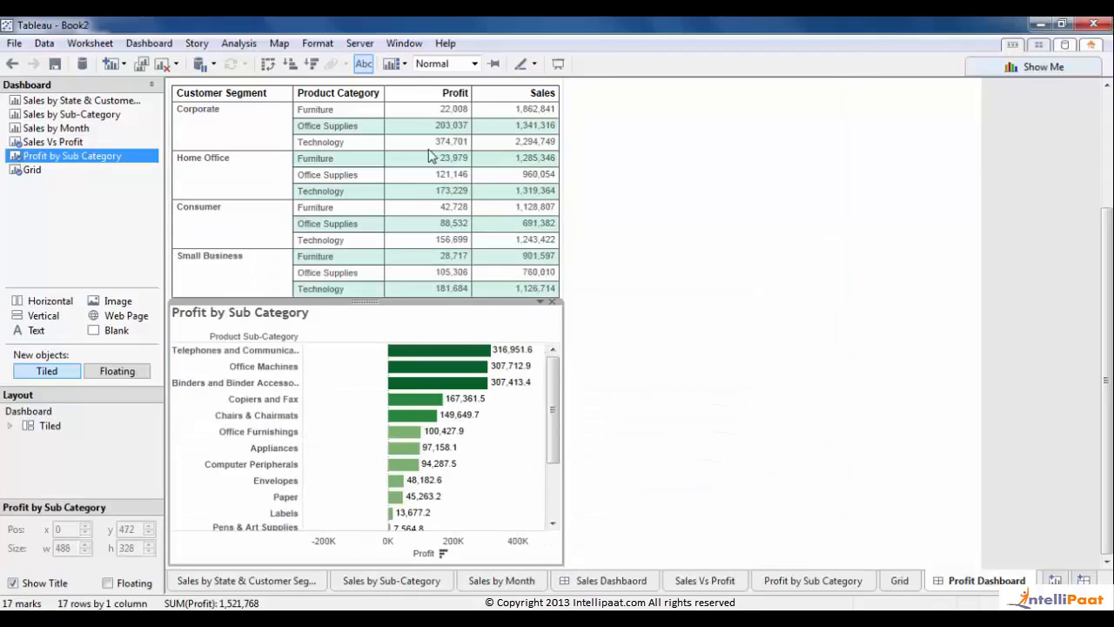
{"action": "left_click", "coordinate": [330, 95]}
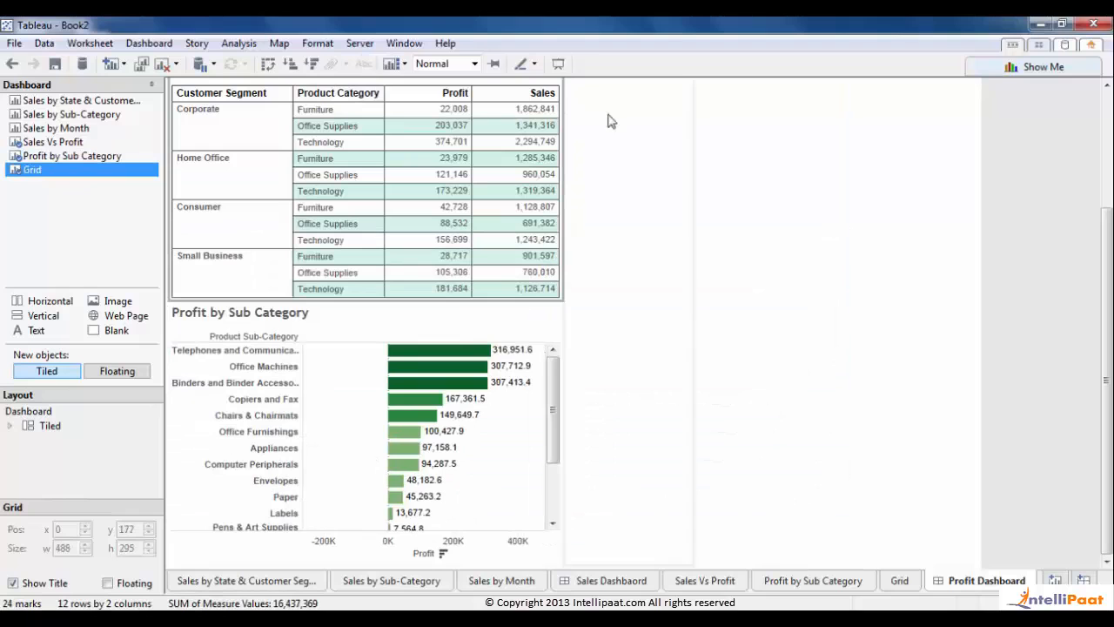
{"action": "scroll", "coordinate": [361, 151], "scroll_direction": "up", "scroll_amount": 3}
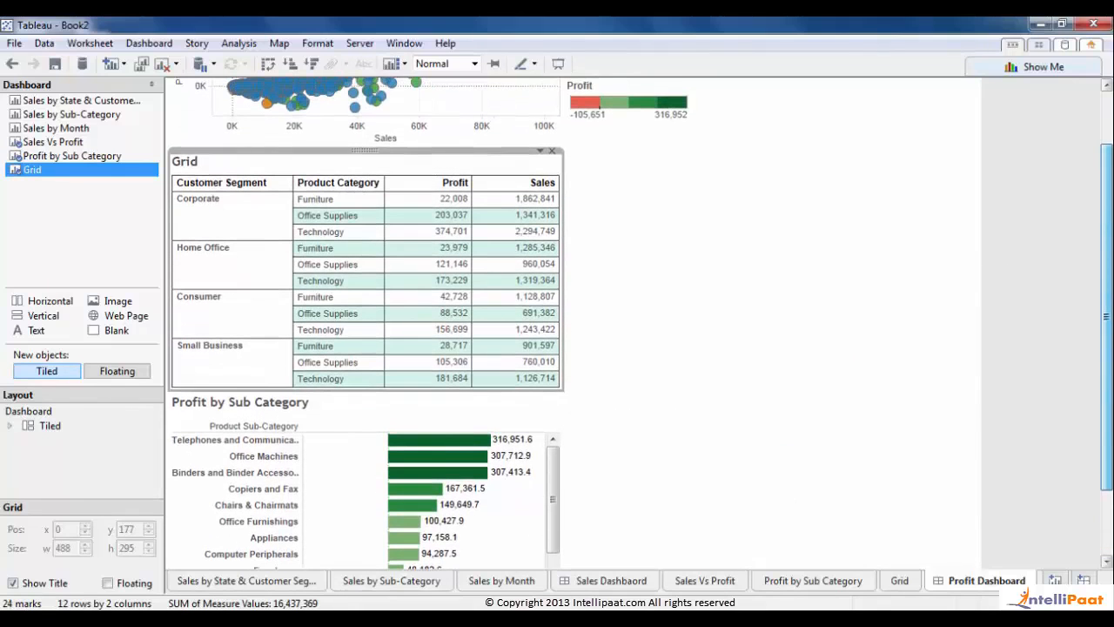
{"action": "left_click_drag", "start_coordinate": [361, 151], "coordinate": [532, 470]}
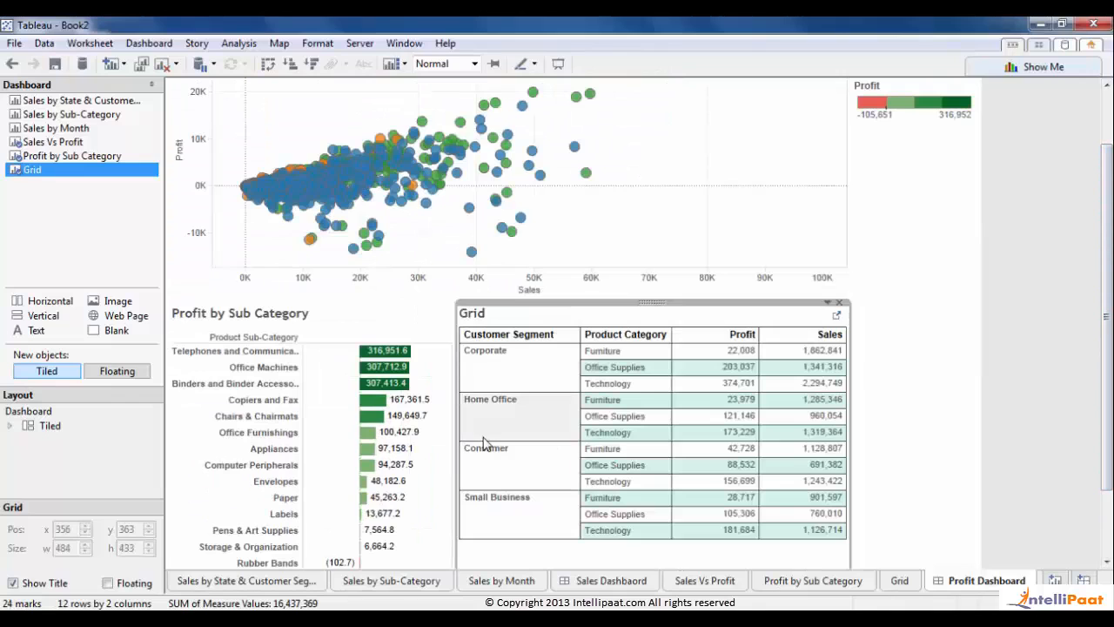
- Widen the bar chart area and set the Grid table to Fit Width
{"action": "left_click_drag", "start_coordinate": [449, 456], "coordinate": [580, 456]}
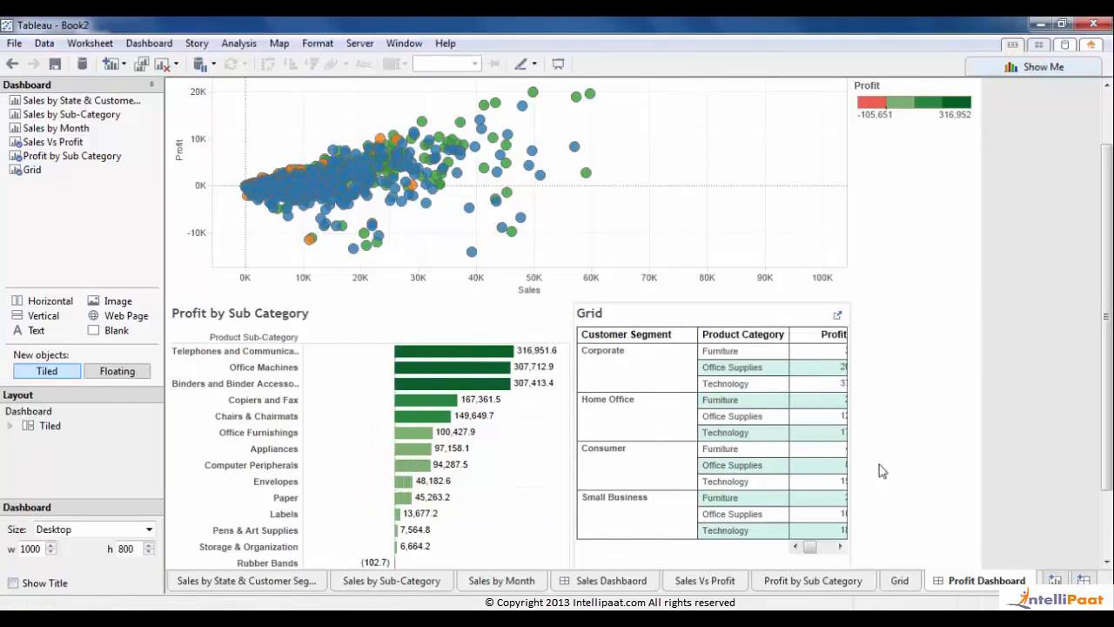
{"action": "left_click", "coordinate": [840, 548]}
{"action": "left_click", "coordinate": [826, 302]}
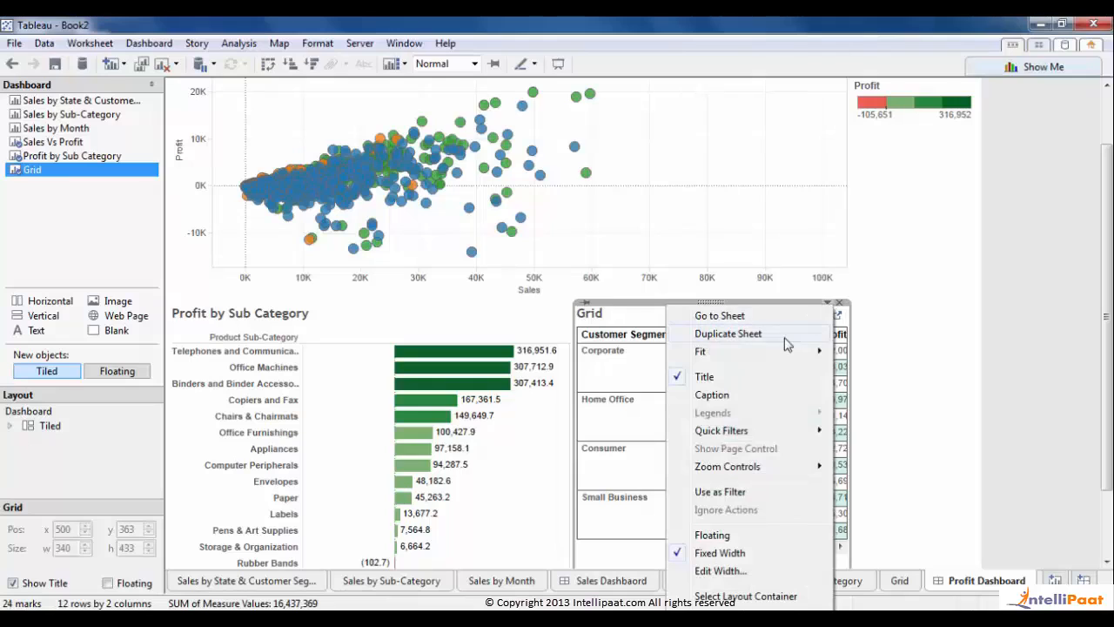
{"action": "mouse_move", "coordinate": [796, 351]}
{"action": "left_click", "coordinate": [879, 373]}
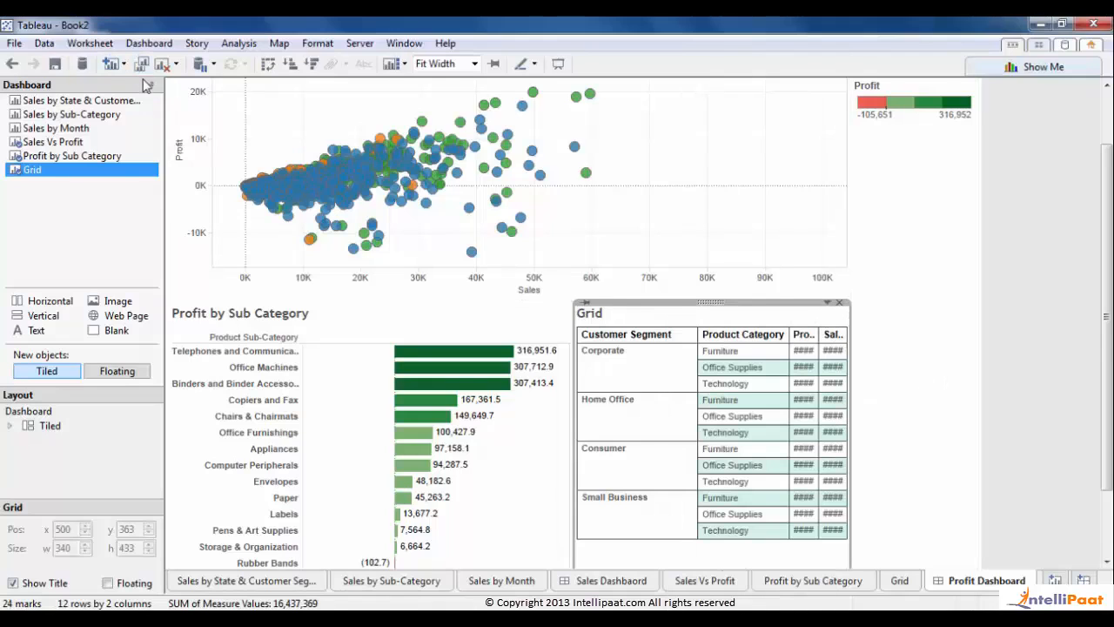
- Fix the dashboard size to Exactly with a width of 1200 and collapse the side pane
{"action": "left_click", "coordinate": [35, 412]}
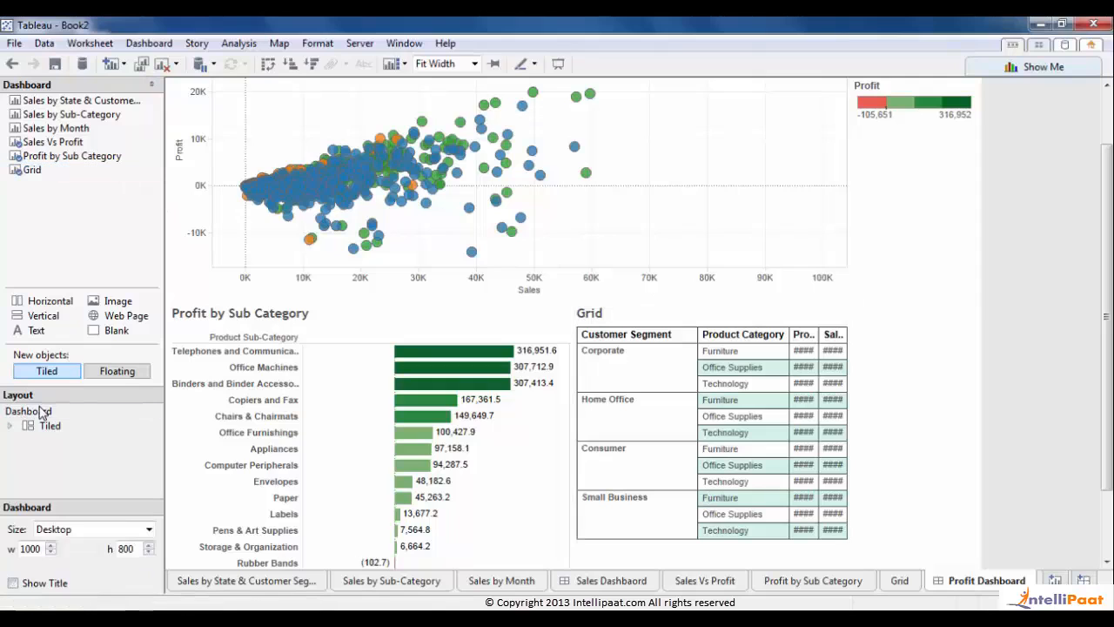
{"action": "left_click", "coordinate": [53, 545]}
{"action": "left_click", "coordinate": [52, 546]}
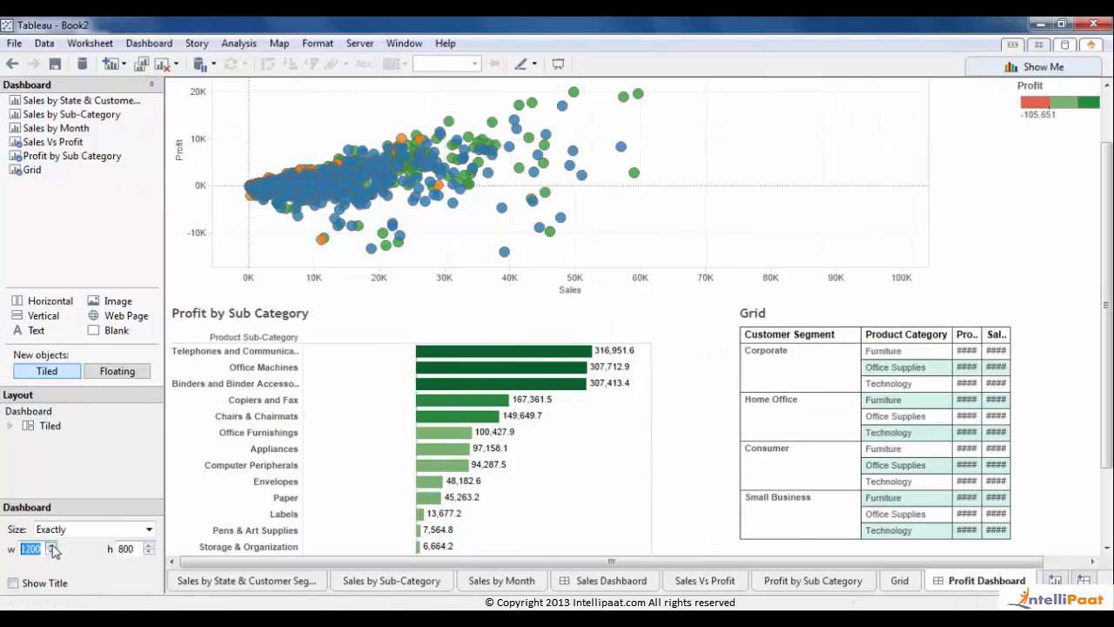
{"action": "left_click", "coordinate": [152, 85]}
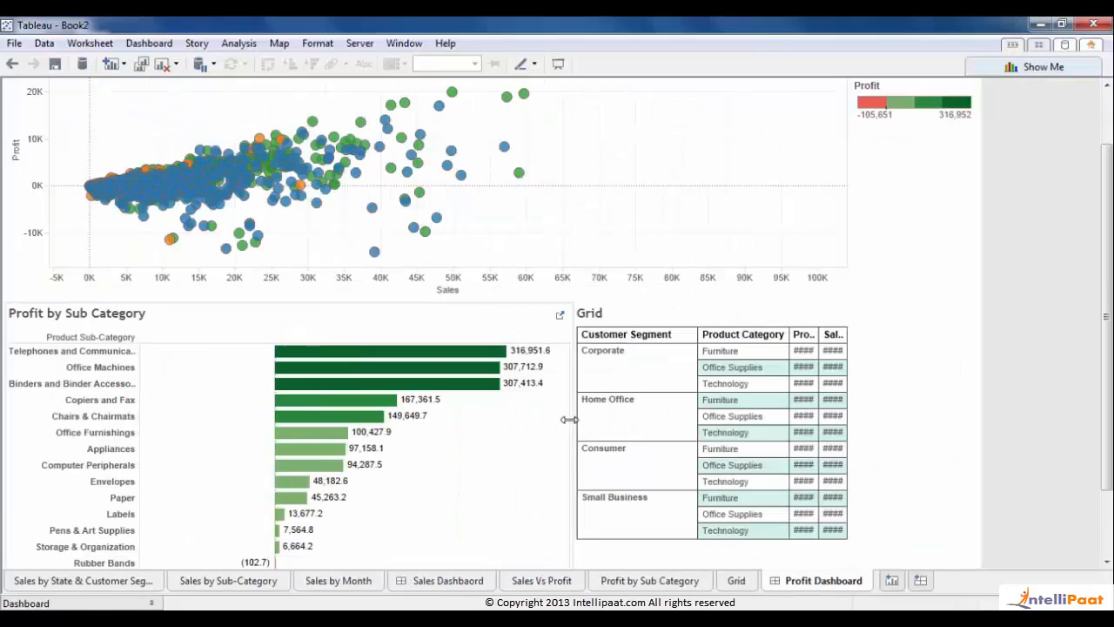
- Adjust the divider between bar chart and Grid so Grid figures show in full
{"action": "left_click_drag", "start_coordinate": [568, 419], "coordinate": [526, 431]}
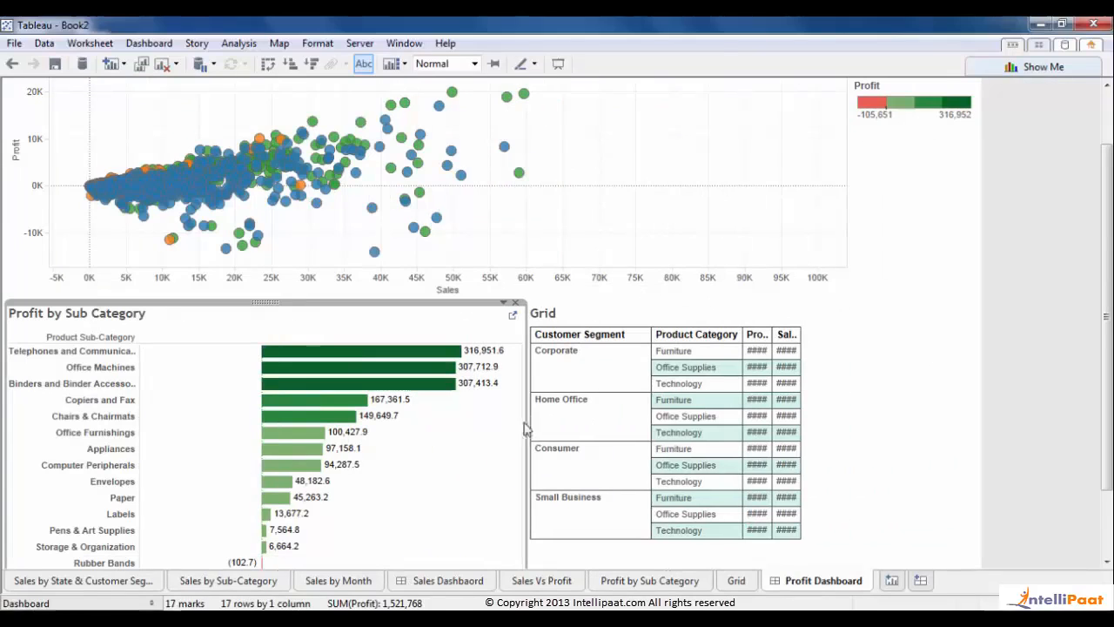
{"action": "left_click", "coordinate": [843, 412]}
{"action": "left_click_drag", "start_coordinate": [802, 405], "coordinate": [871, 409]}
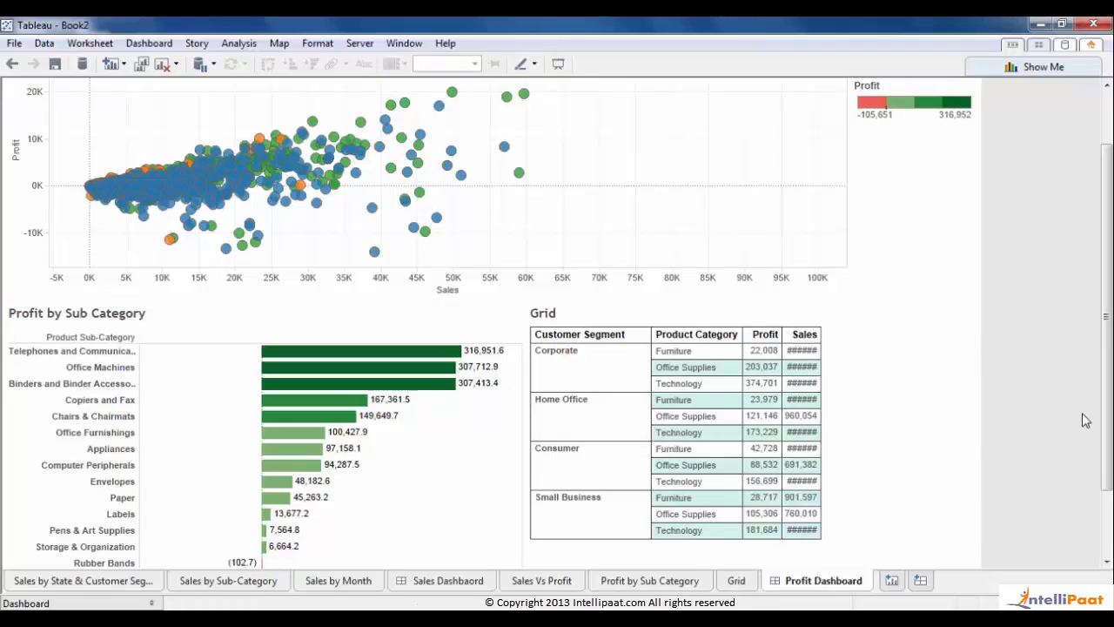
{"action": "left_click", "coordinate": [522, 437]}
{"action": "left_click_drag", "start_coordinate": [525, 433], "coordinate": [477, 433]}
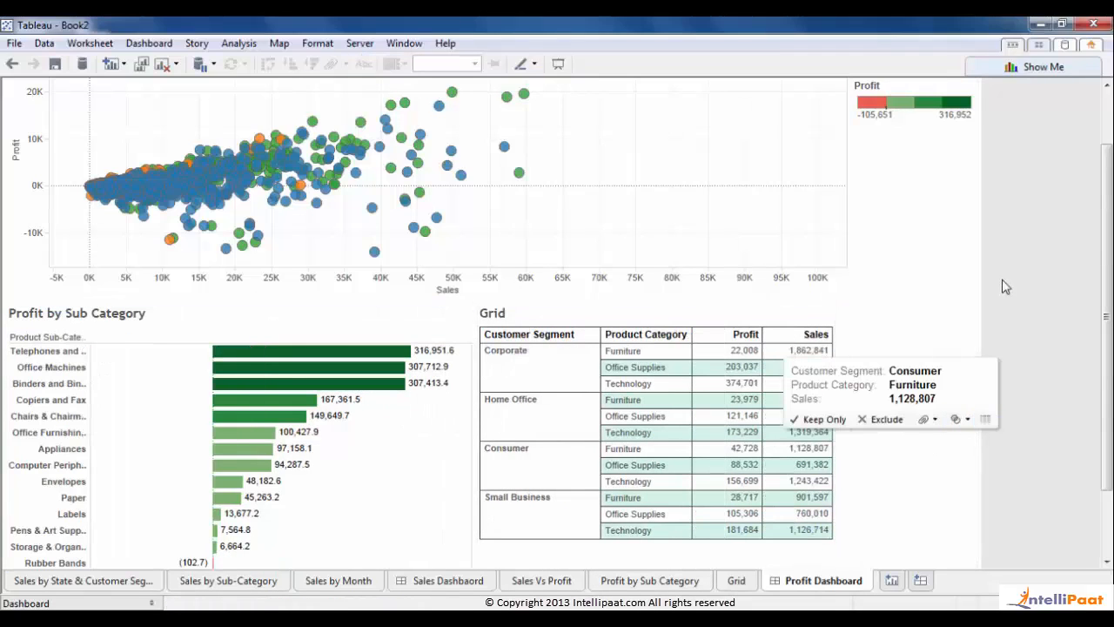
{"action": "left_click_drag", "start_coordinate": [1106, 416], "coordinate": [1106, 355]}
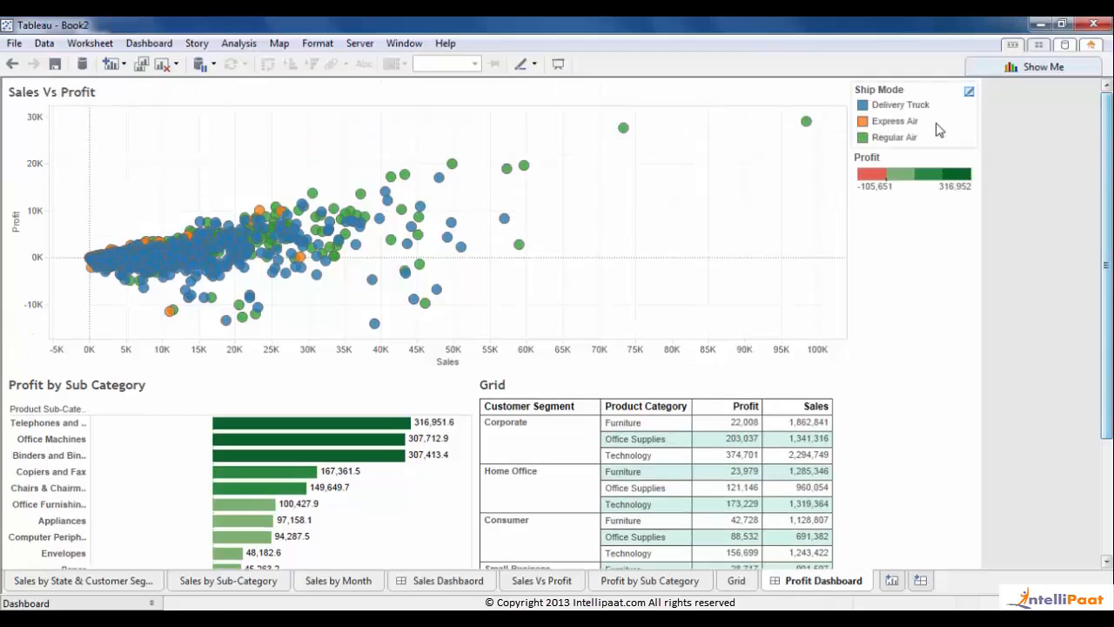
- Remove the Profit colour legend and float the Ship Mode legend over the scatter's lower right
{"action": "left_click", "coordinate": [928, 158]}
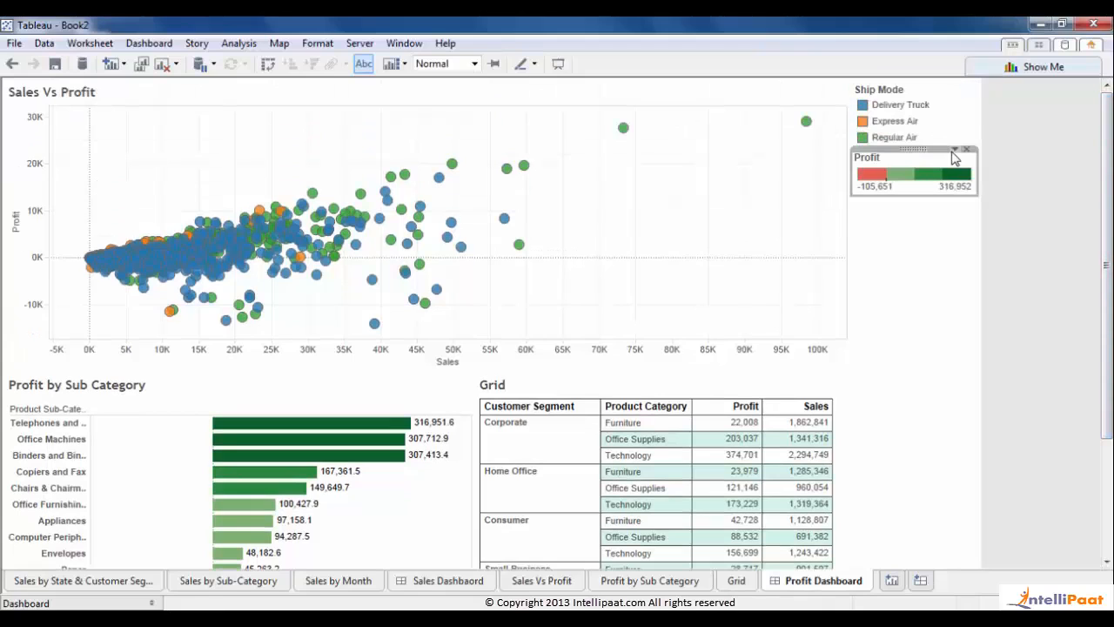
{"action": "left_click", "coordinate": [966, 149]}
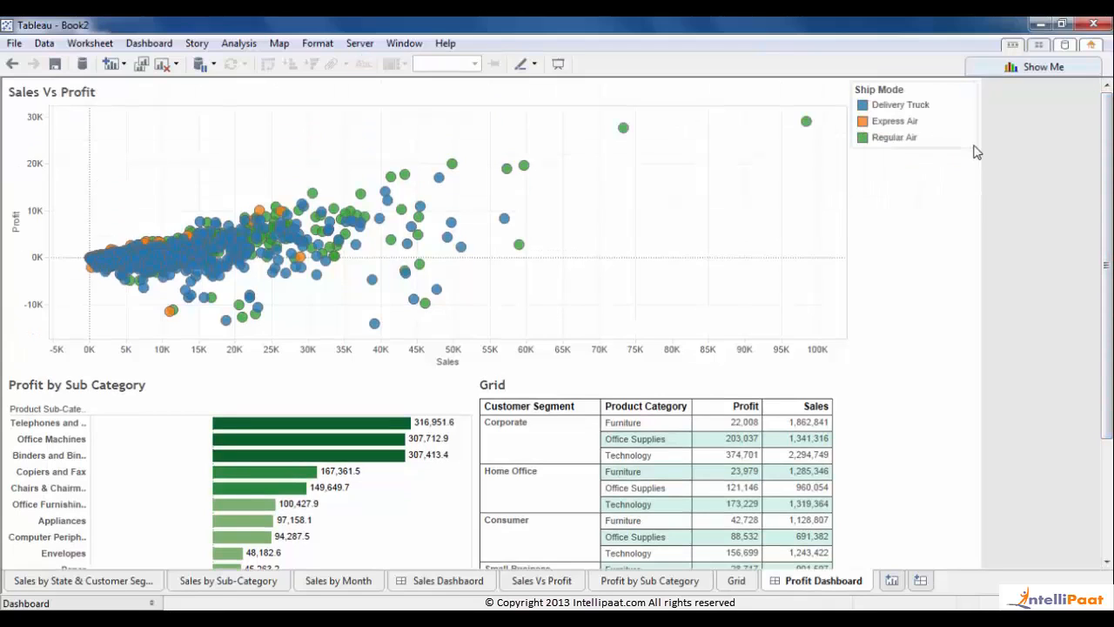
{"action": "left_click", "coordinate": [948, 91]}
{"action": "left_click", "coordinate": [955, 84]}
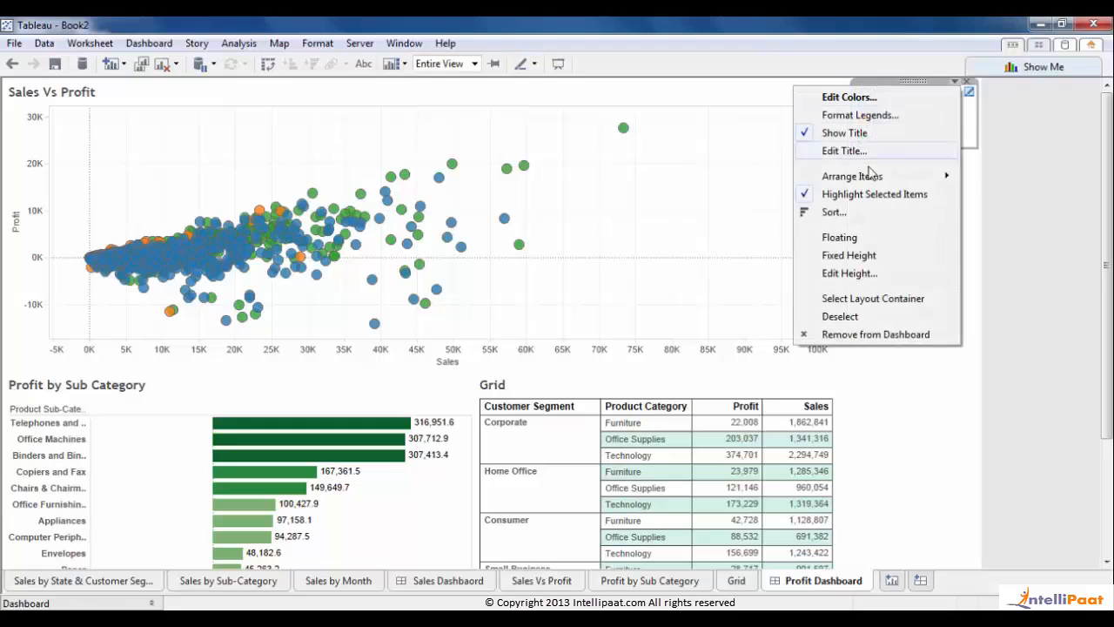
{"action": "left_click", "coordinate": [843, 242]}
{"action": "left_click_drag", "start_coordinate": [875, 93], "coordinate": [876, 263]}
- Release the Grid's fixed size and shift the divider right so sub-category names show fuller
{"action": "left_click", "coordinate": [899, 410]}
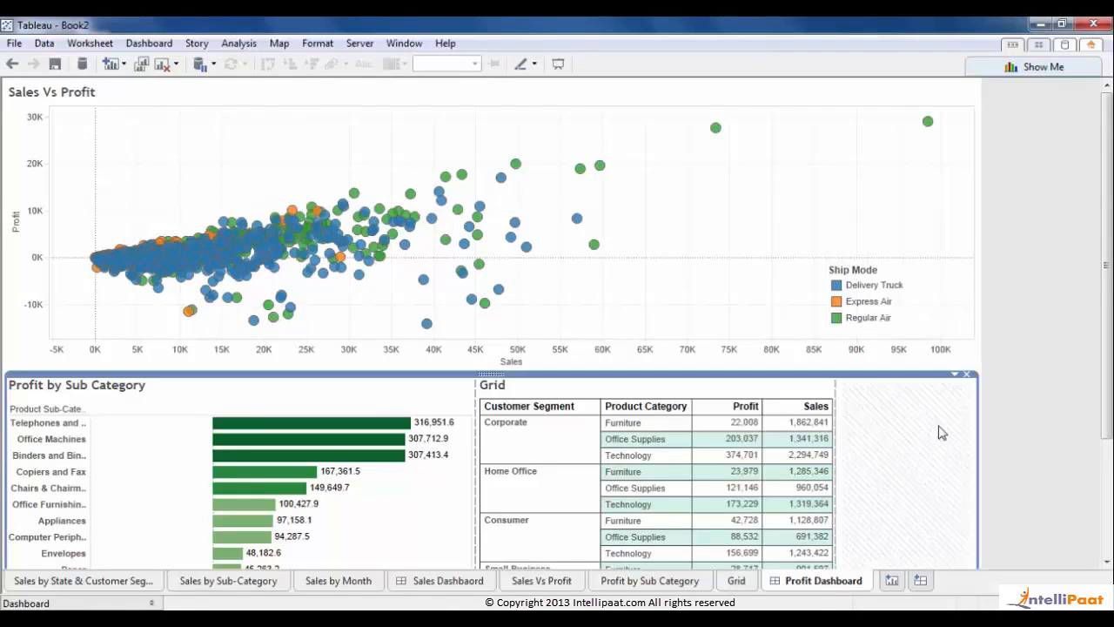
{"action": "left_click_drag", "start_coordinate": [1107, 370], "coordinate": [1107, 512]}
{"action": "left_click", "coordinate": [665, 515]}
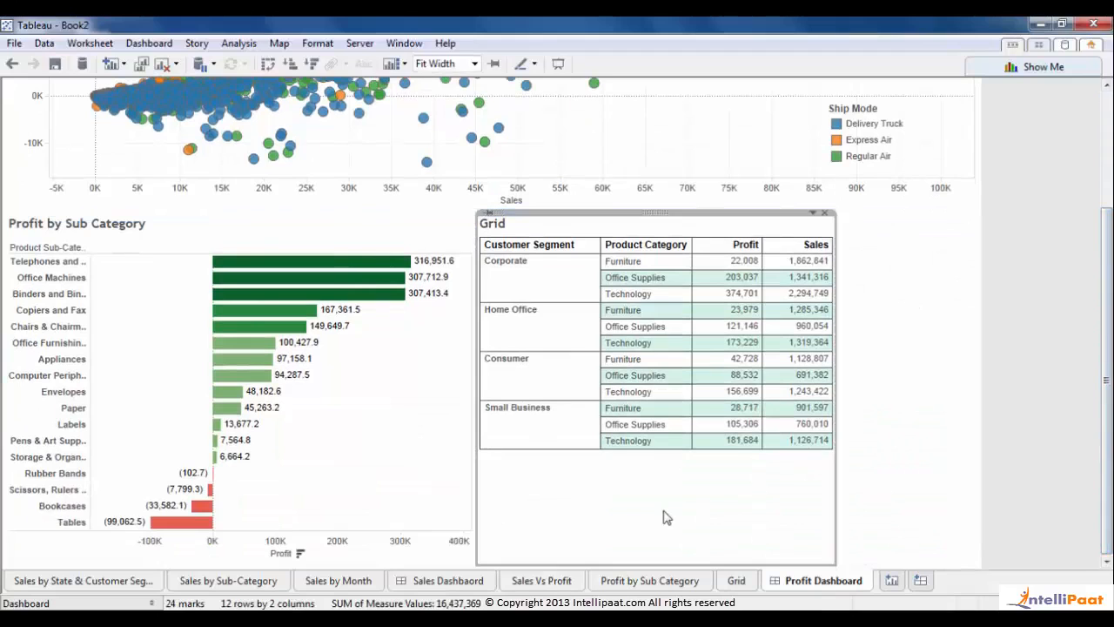
{"action": "left_click", "coordinate": [487, 214]}
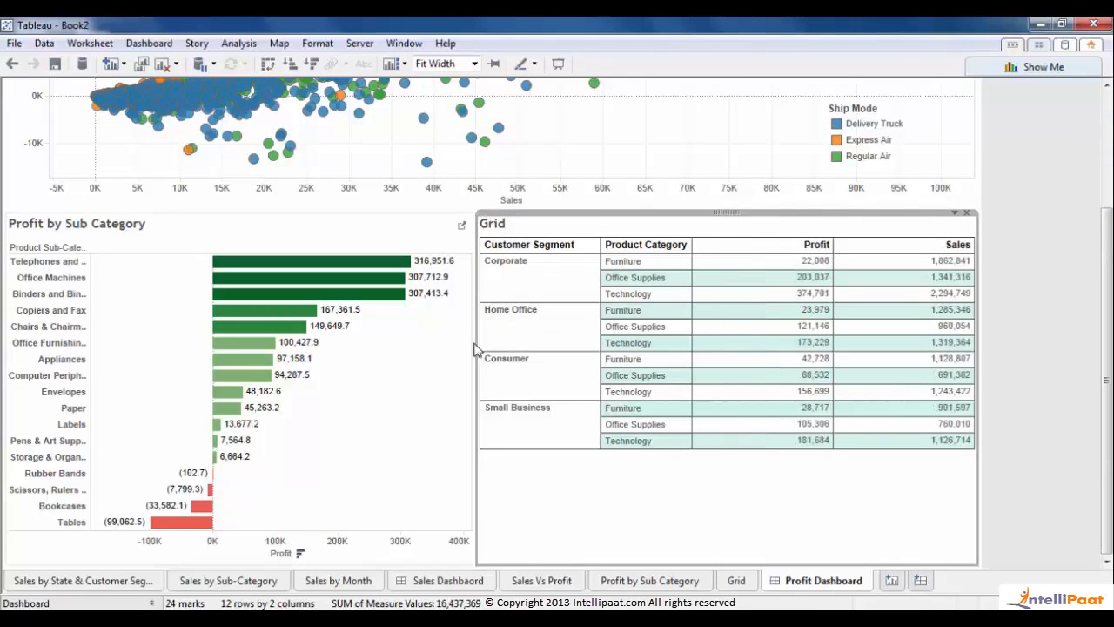
{"action": "left_click_drag", "start_coordinate": [474, 348], "coordinate": [513, 348]}
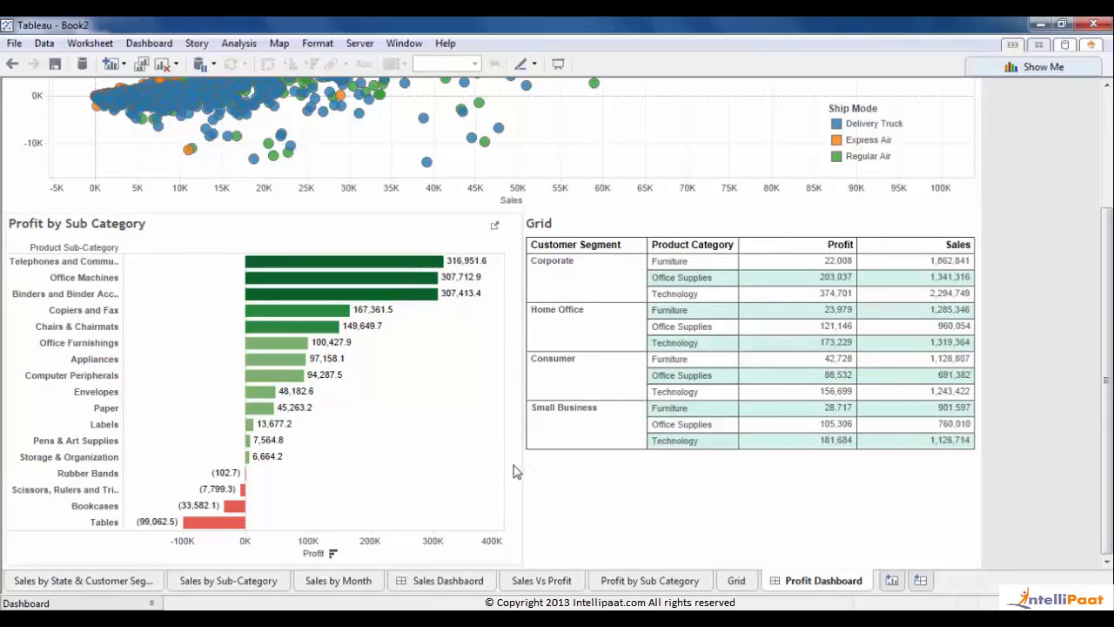
{"action": "left_click_drag", "start_coordinate": [521, 464], "coordinate": [528, 464]}
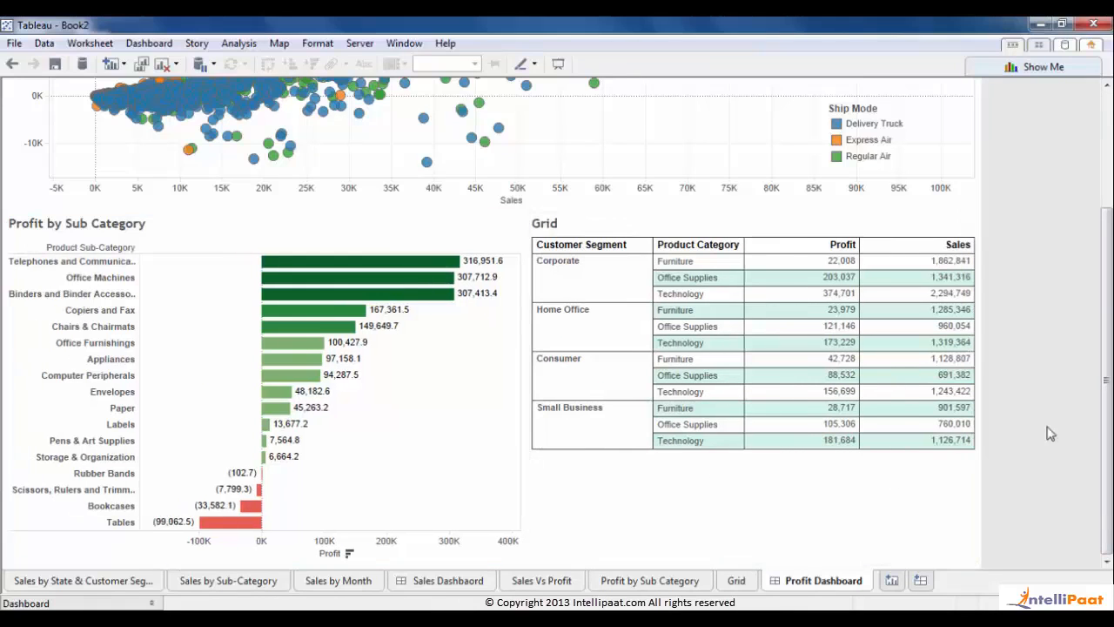
{"action": "scroll", "coordinate": [557, 331], "scroll_direction": "up", "scroll_amount": 3}
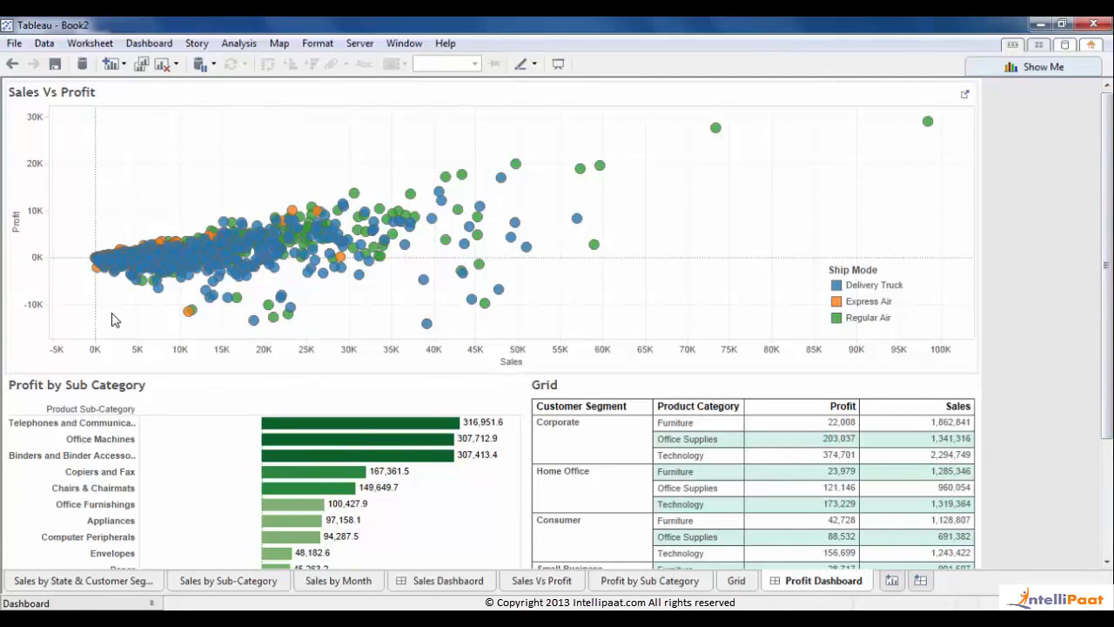
- Show the Profit Dashboard title with light teal shading and a solid dark grey border
{"action": "left_click", "coordinate": [82, 602]}
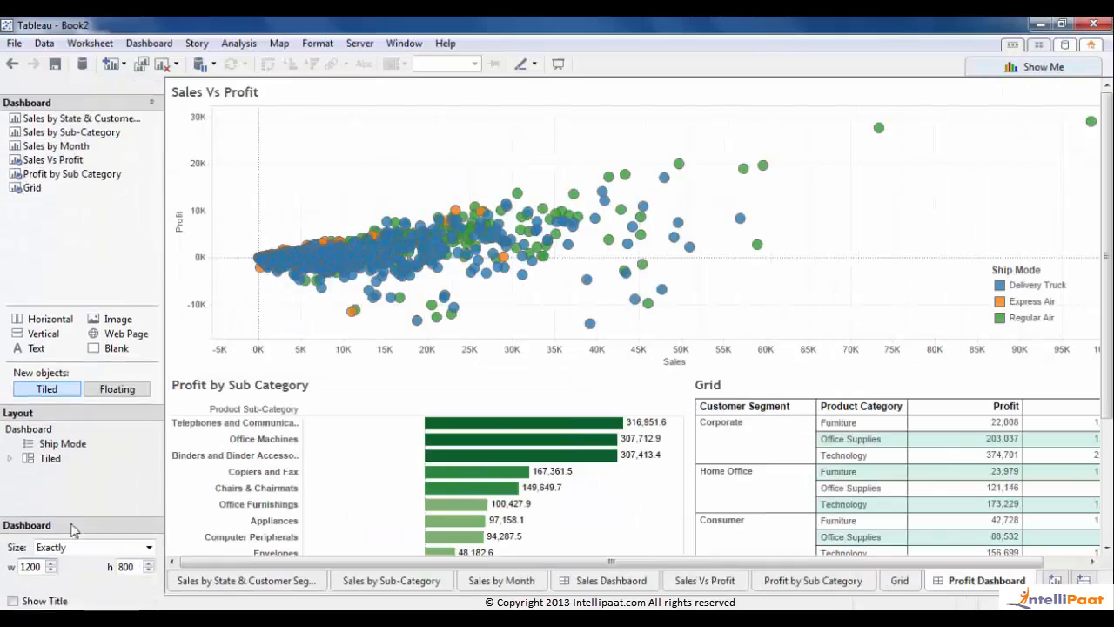
{"action": "left_click", "coordinate": [41, 411]}
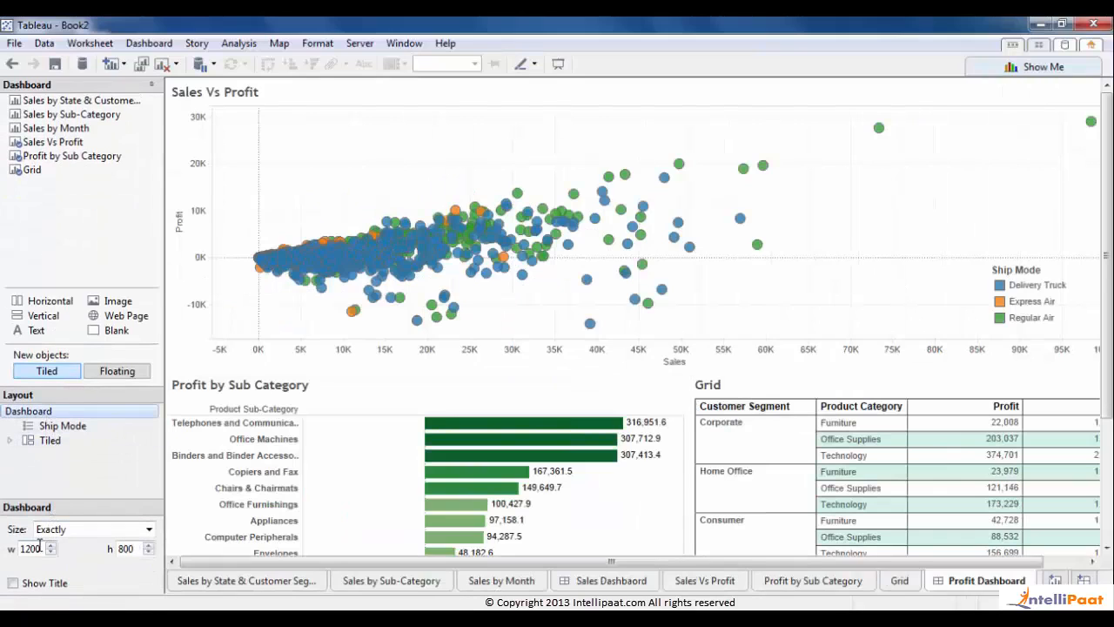
{"action": "left_click", "coordinate": [26, 582]}
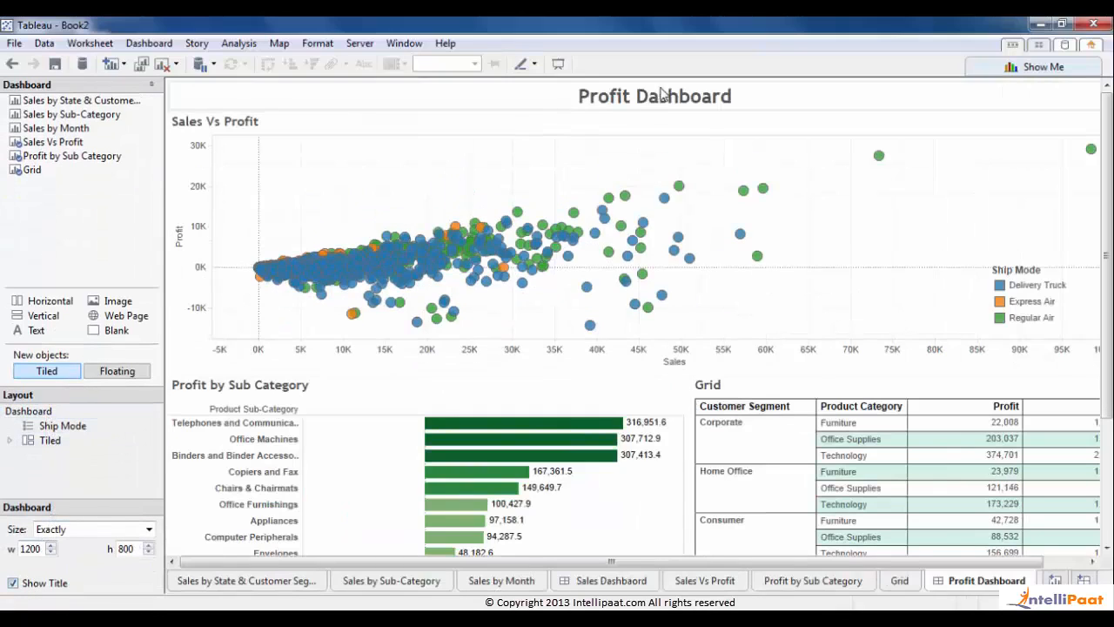
{"action": "left_click", "coordinate": [480, 95]}
{"action": "right_click", "coordinate": [481, 95]}
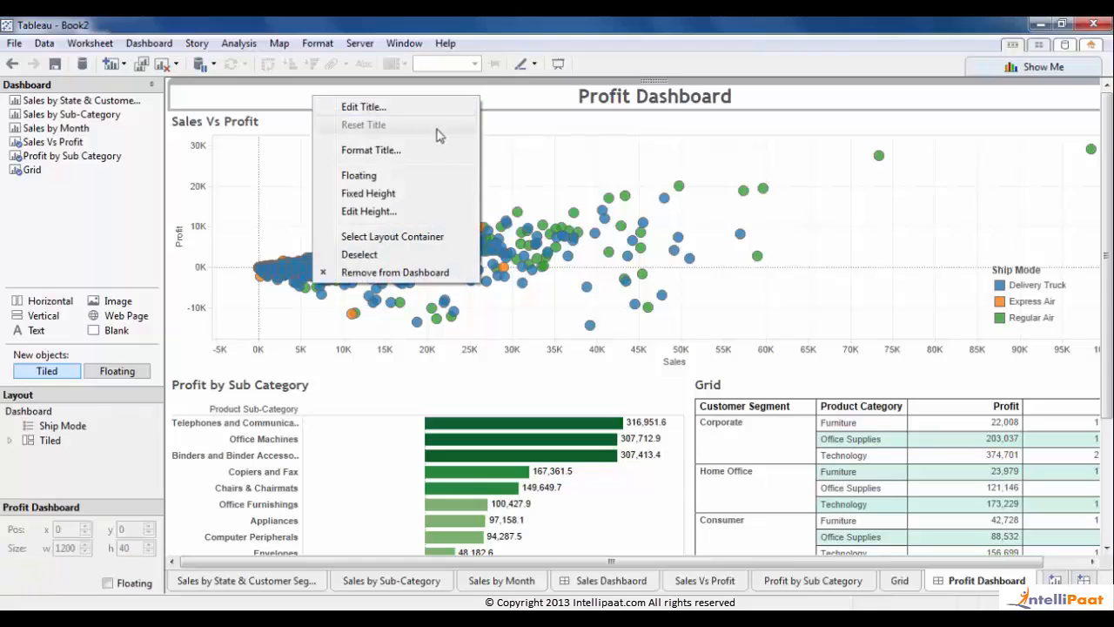
{"action": "left_click", "coordinate": [412, 157]}
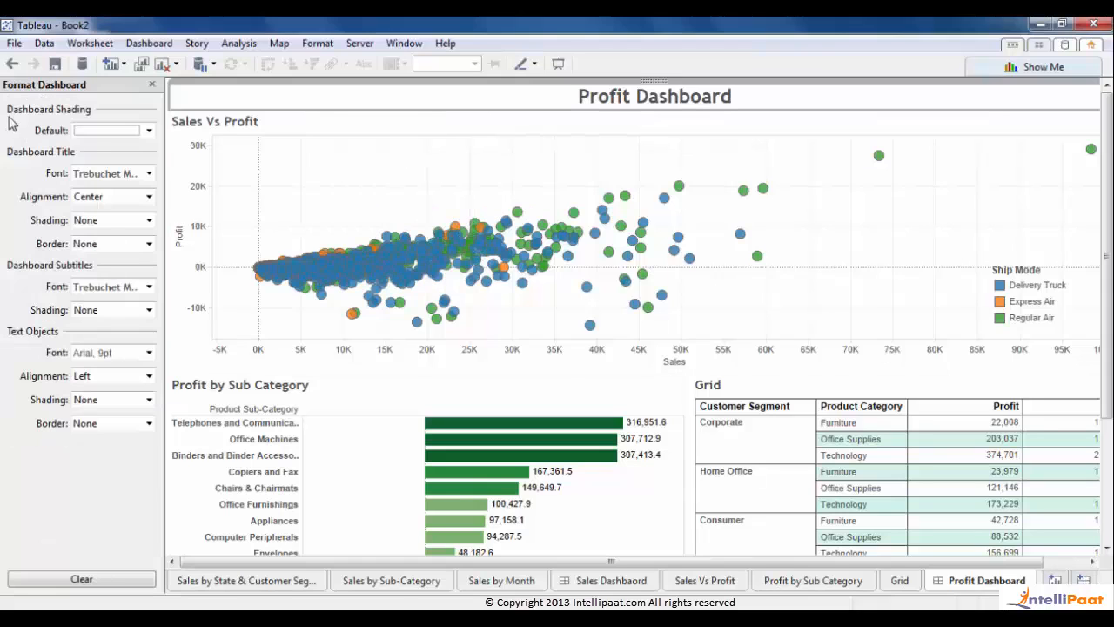
{"action": "left_click", "coordinate": [96, 223]}
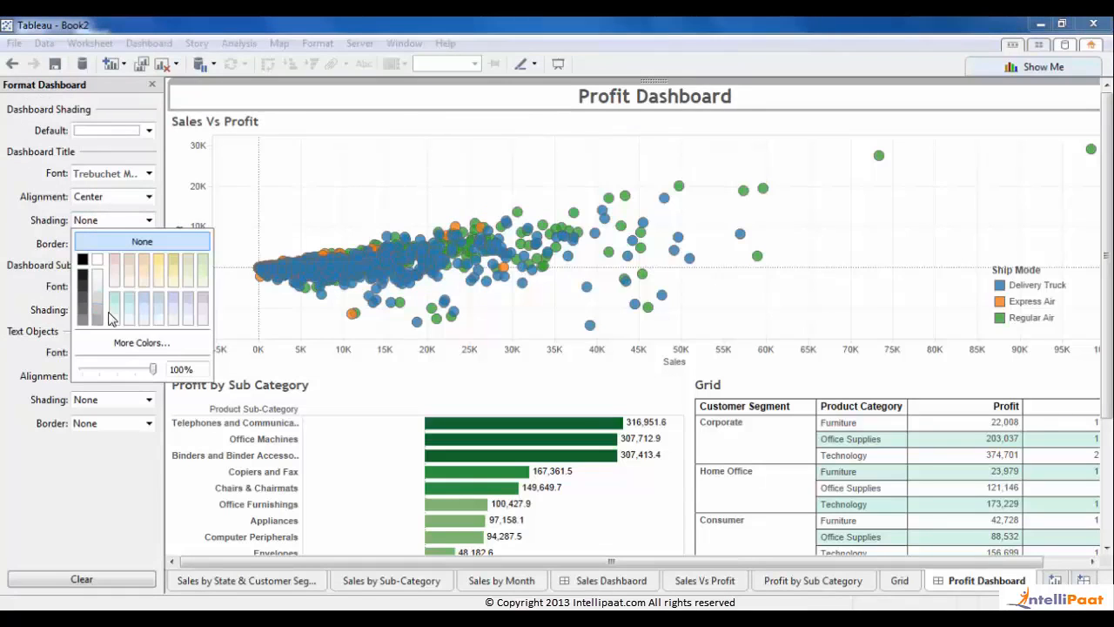
{"action": "left_click", "coordinate": [113, 315]}
{"action": "left_click", "coordinate": [97, 243]}
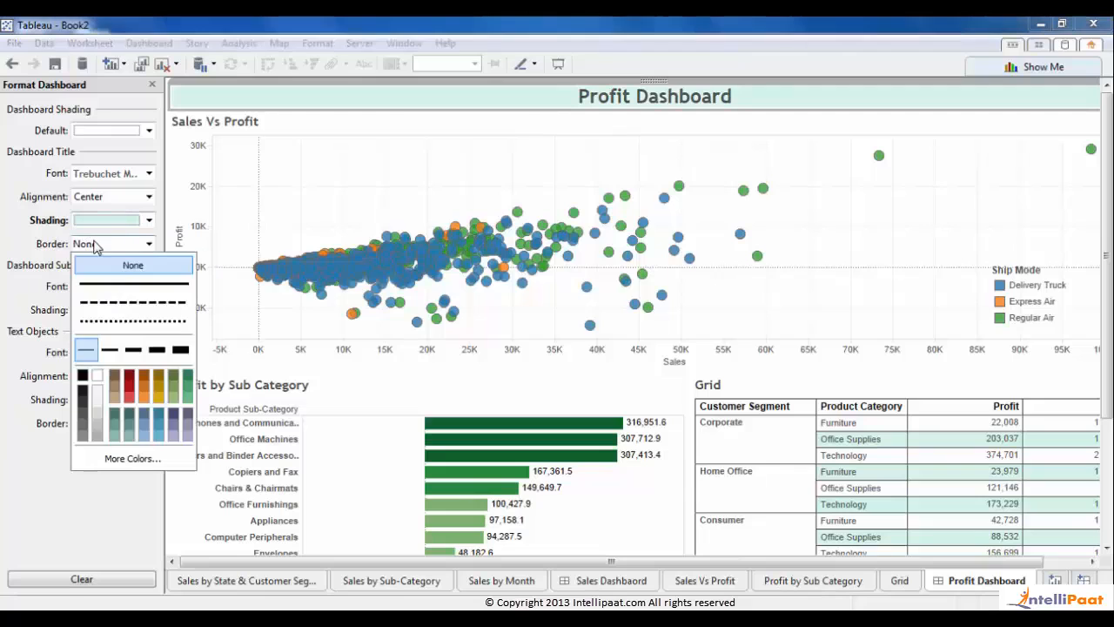
{"action": "left_click", "coordinate": [96, 283]}
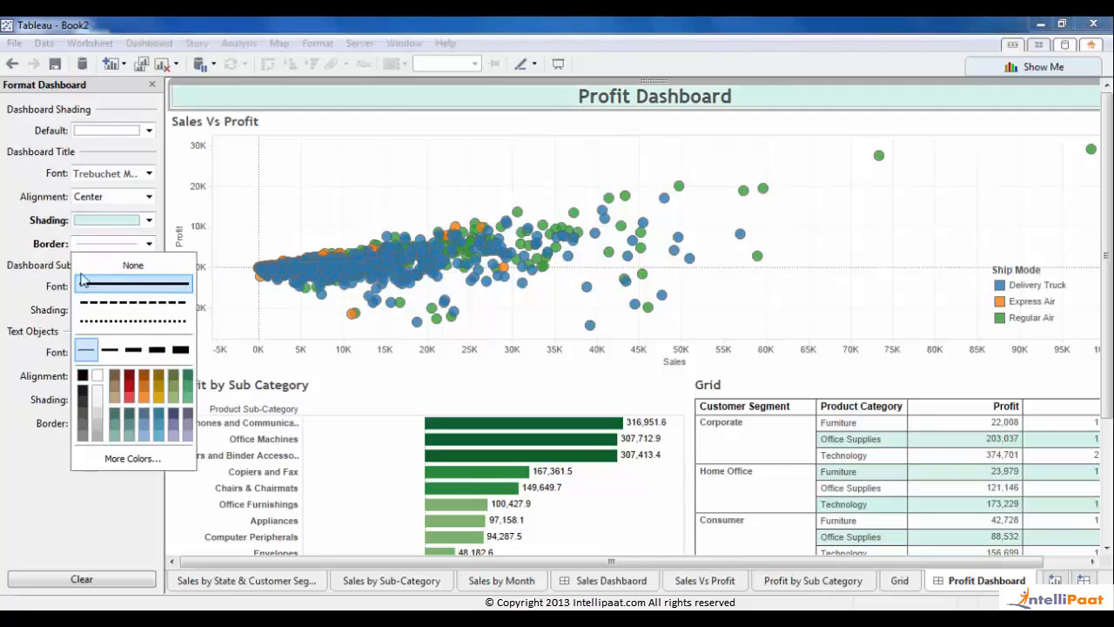
{"action": "left_click", "coordinate": [83, 401]}
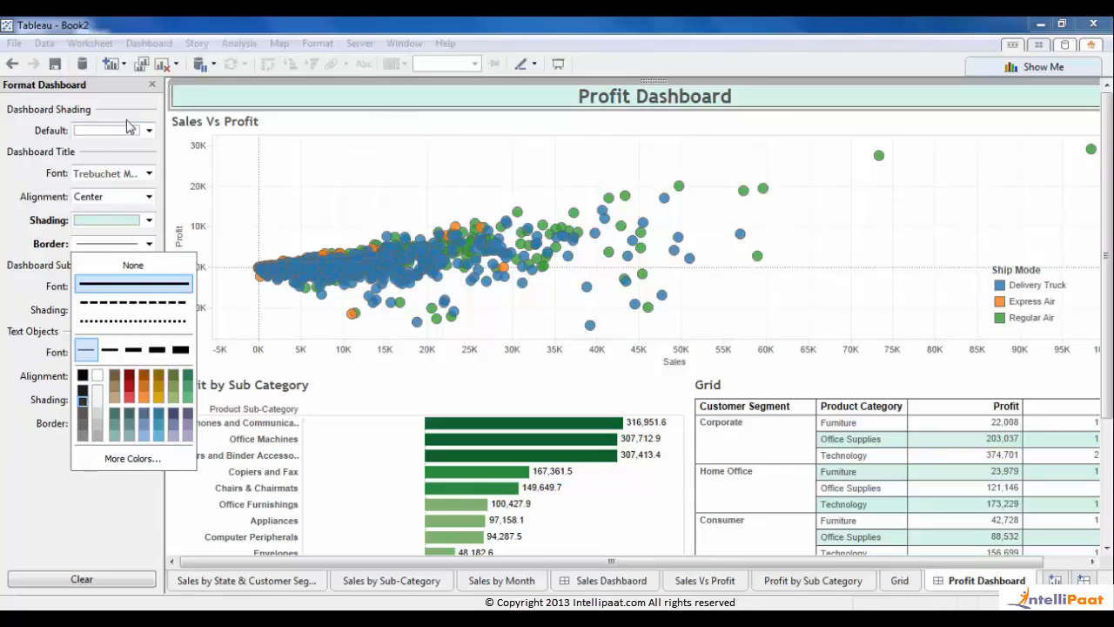
- Give the Sales Vs Profit sheet title pale shading and a solid dark border
{"action": "left_click", "coordinate": [282, 131]}
{"action": "right_click", "coordinate": [283, 130]}
{"action": "left_click", "coordinate": [335, 197]}
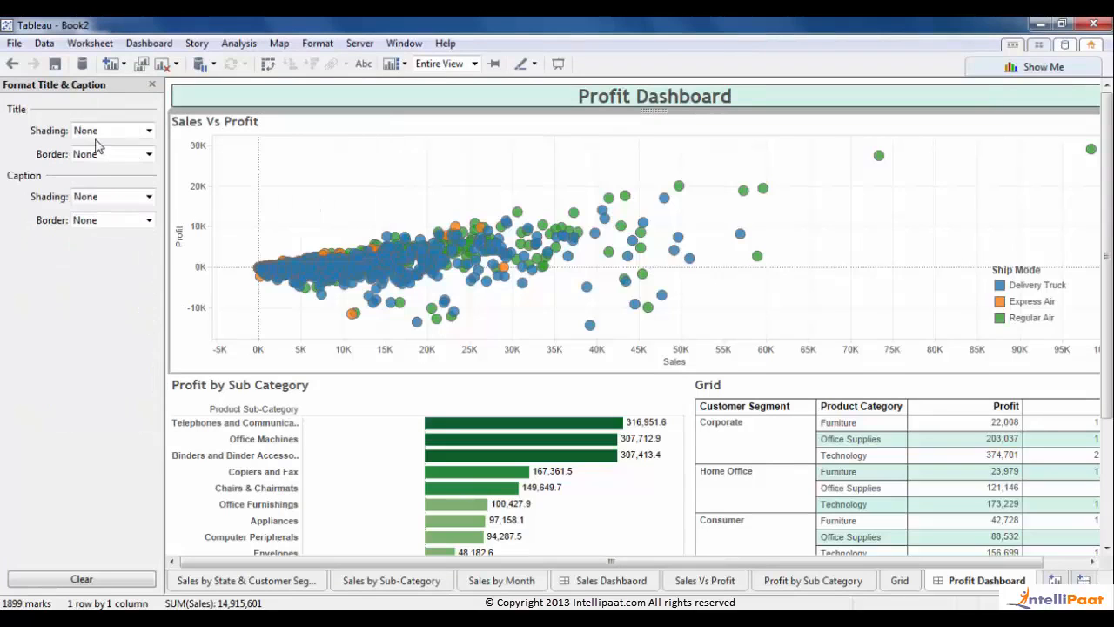
{"action": "left_click", "coordinate": [95, 132]}
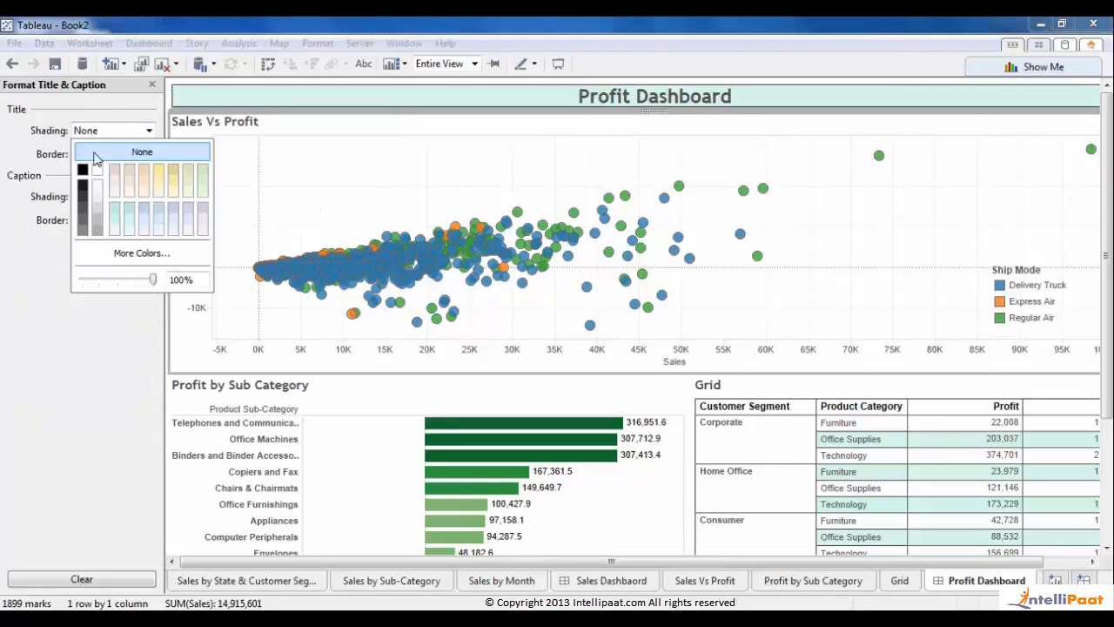
{"action": "left_click", "coordinate": [109, 228]}
{"action": "left_click", "coordinate": [64, 156]}
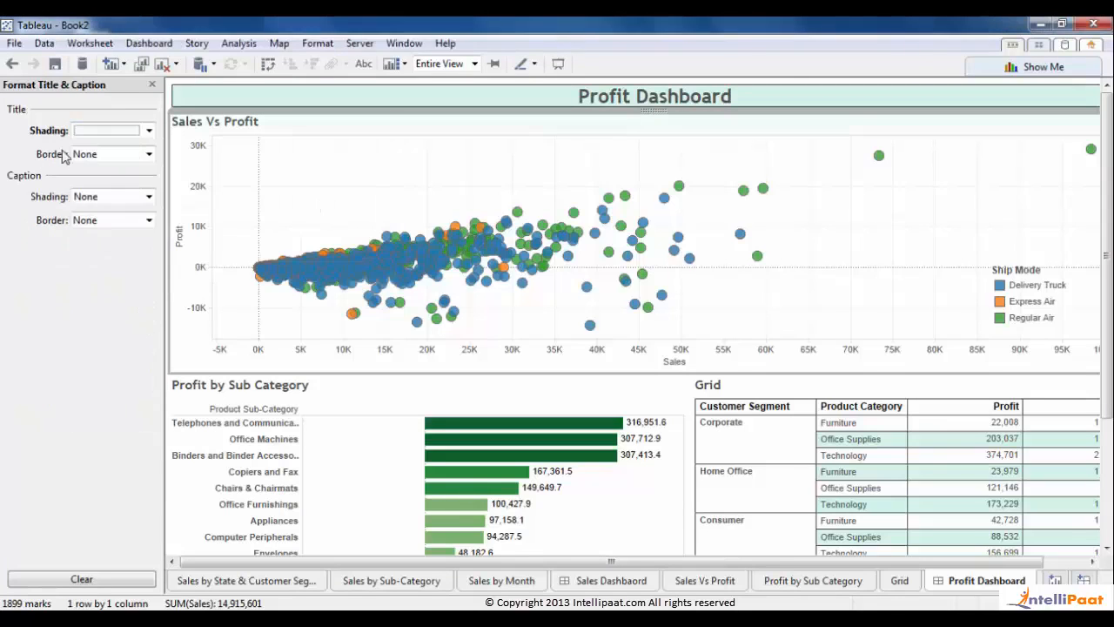
{"action": "left_click", "coordinate": [111, 154]}
{"action": "left_click", "coordinate": [91, 200]}
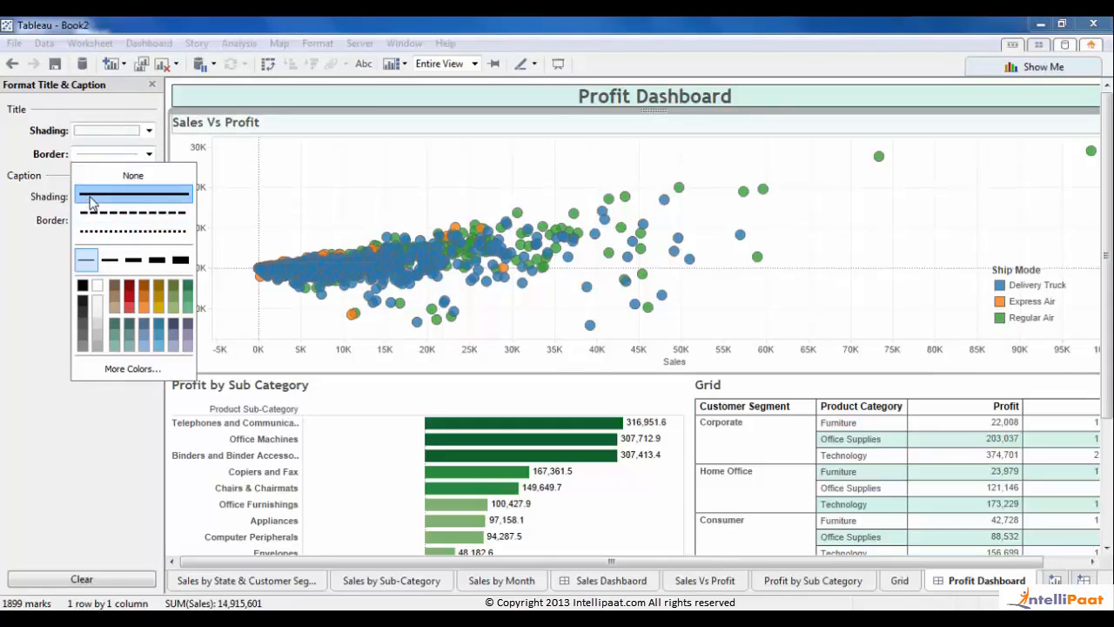
{"action": "left_click", "coordinate": [83, 311]}
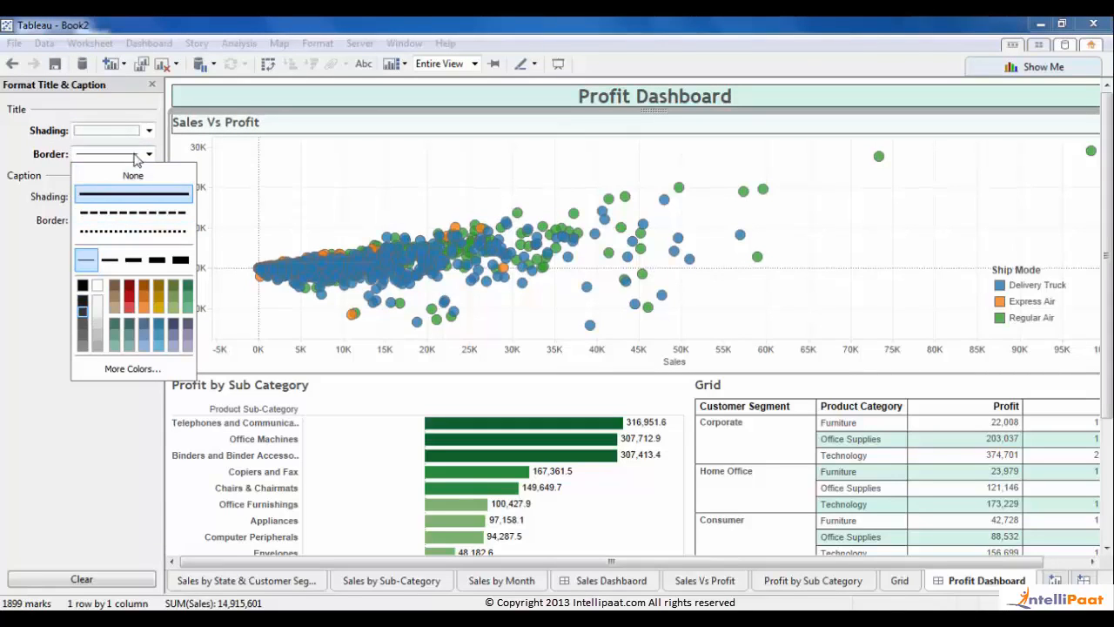
{"action": "left_click", "coordinate": [152, 85]}
{"action": "left_click", "coordinate": [152, 85]}
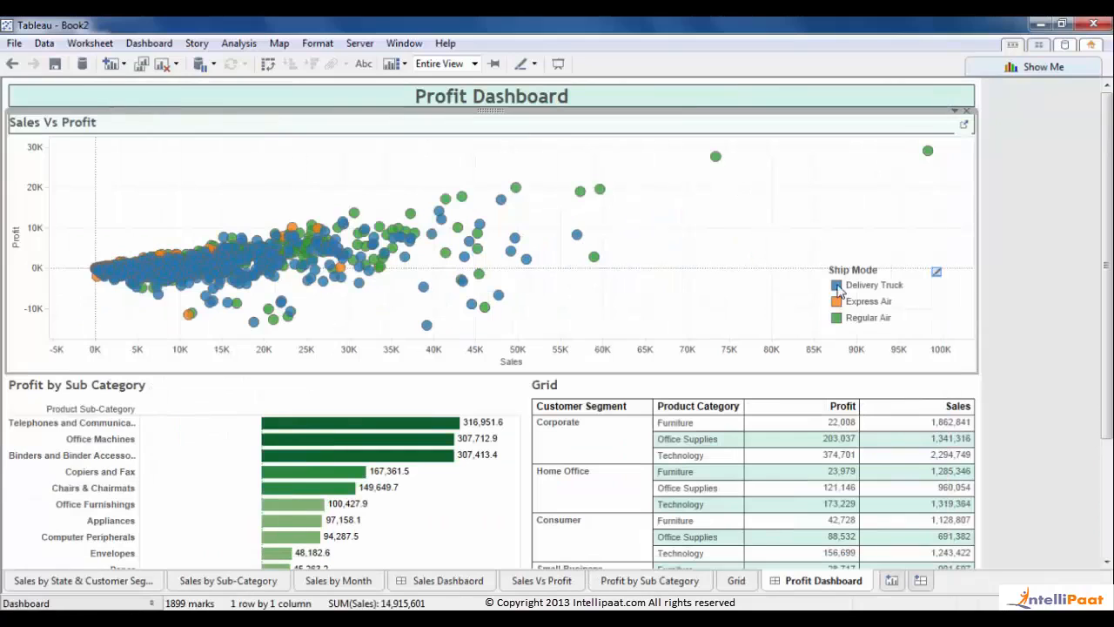
{"action": "left_click", "coordinate": [1050, 324]}
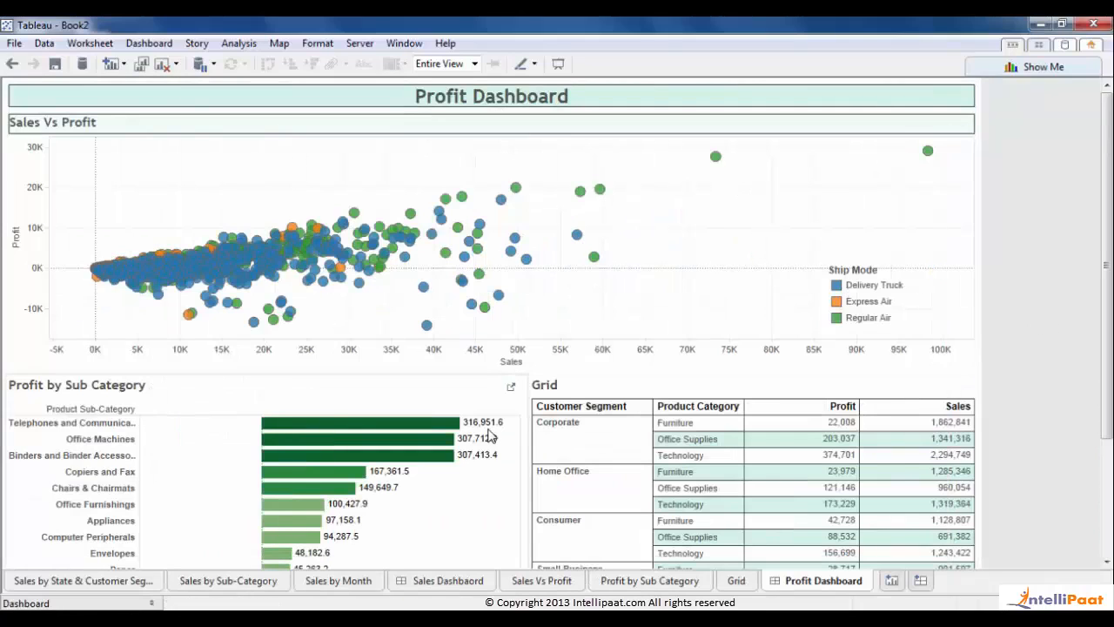
- Lower the divider under the Sales Vs Profit scatter and scroll through the dashboard to check it
{"action": "left_click_drag", "start_coordinate": [498, 381], "coordinate": [498, 407]}
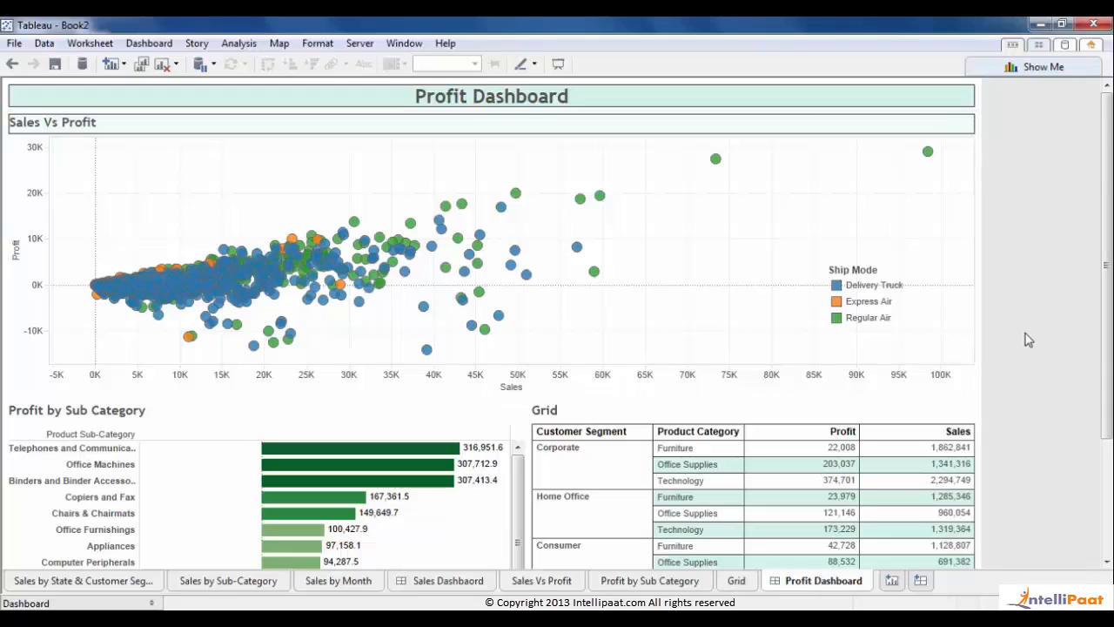
{"action": "scroll", "coordinate": [1105, 348], "scroll_direction": "down", "scroll_amount": 5}
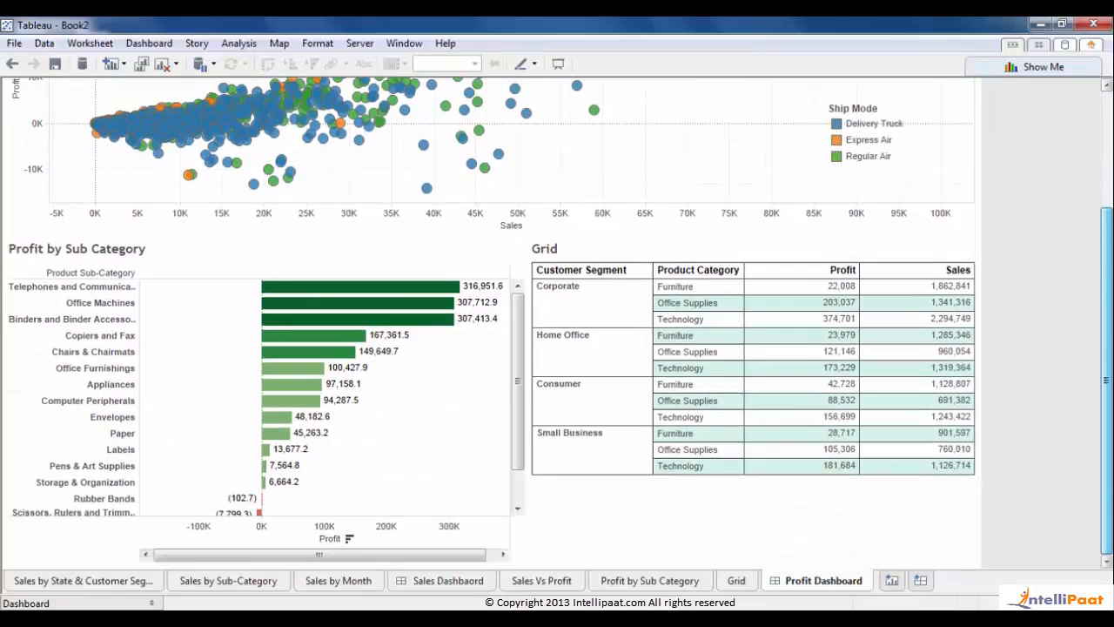
{"action": "scroll", "coordinate": [492, 331], "scroll_direction": "up", "scroll_amount": 5}
{"action": "scroll", "coordinate": [1111, 233], "scroll_direction": "down", "scroll_amount": 5}
{"action": "scroll", "coordinate": [1111, 234], "scroll_direction": "up", "scroll_amount": 5}
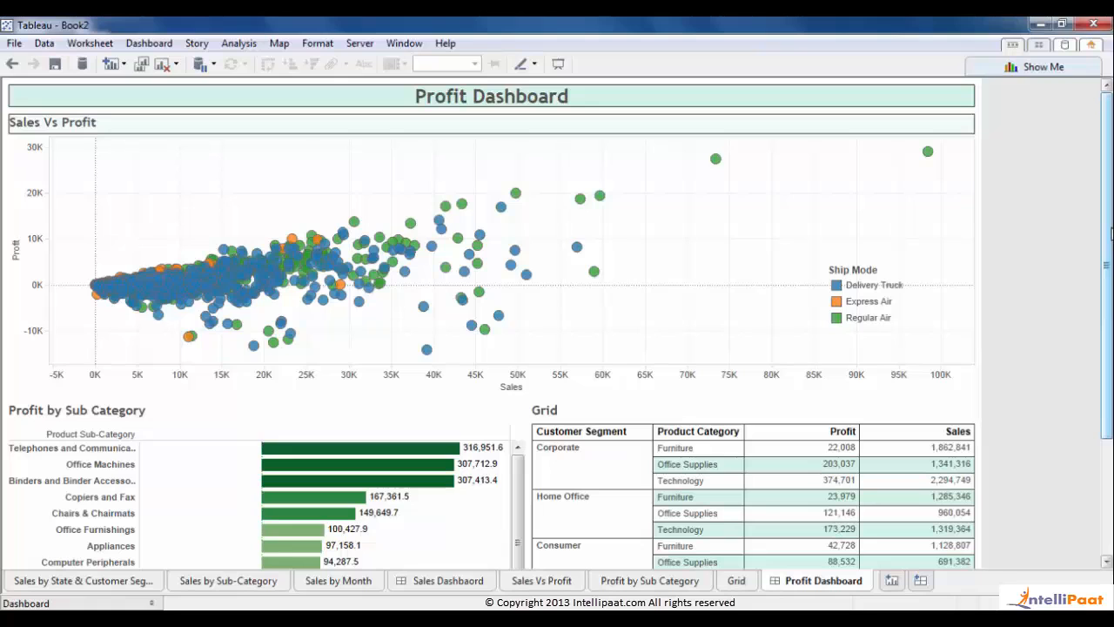
{"action": "scroll", "coordinate": [1107, 233], "scroll_direction": "down", "scroll_amount": 5}
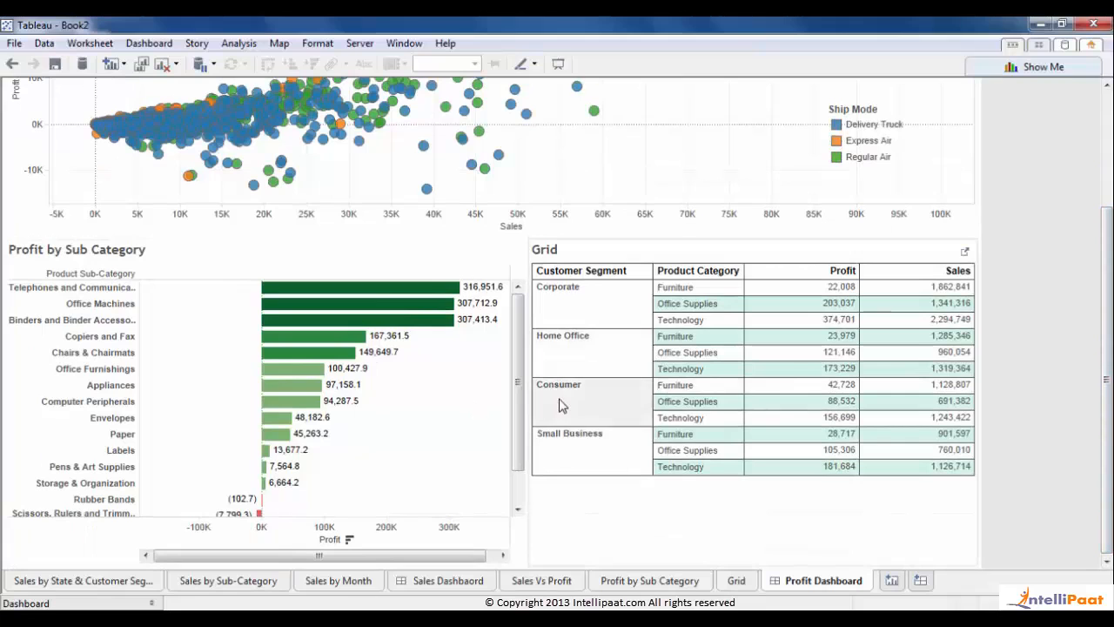
{"action": "mouse_move", "coordinate": [1107, 362]}
{"action": "left_mouse_down"}
{"action": "mouse_move", "coordinate": [1107, 248]}
{"action": "mouse_move", "coordinate": [1107, 361]}
{"action": "left_mouse_up"}
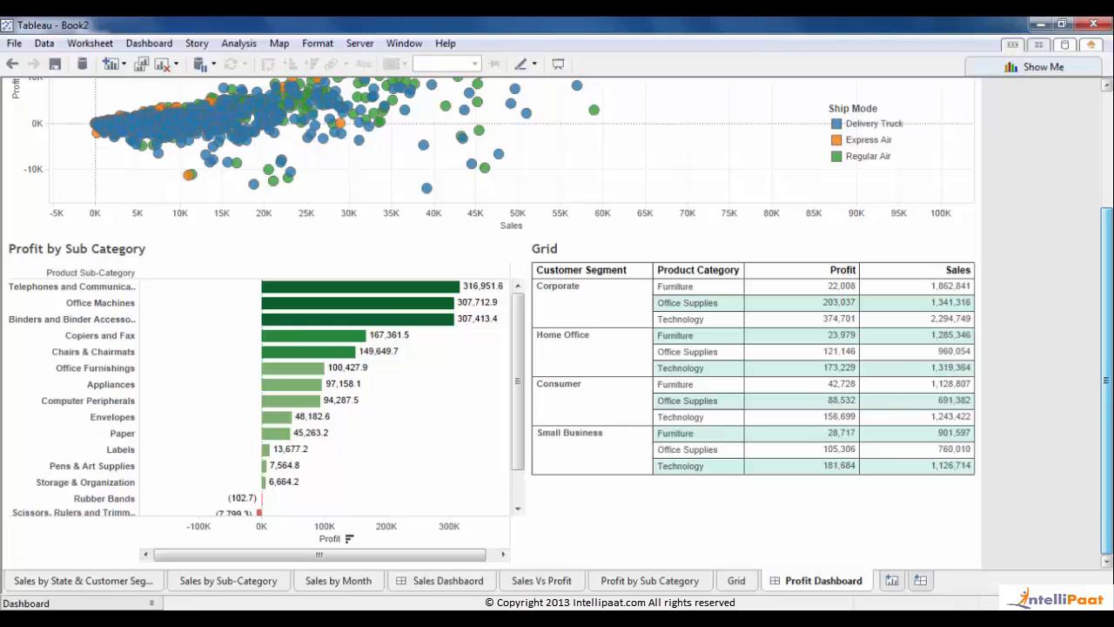
{"action": "mouse_move", "coordinate": [1111, 426]}
{"action": "left_mouse_down"}
{"action": "mouse_move", "coordinate": [1110, 337]}
{"action": "mouse_move", "coordinate": [1110, 425]}
{"action": "left_mouse_up"}
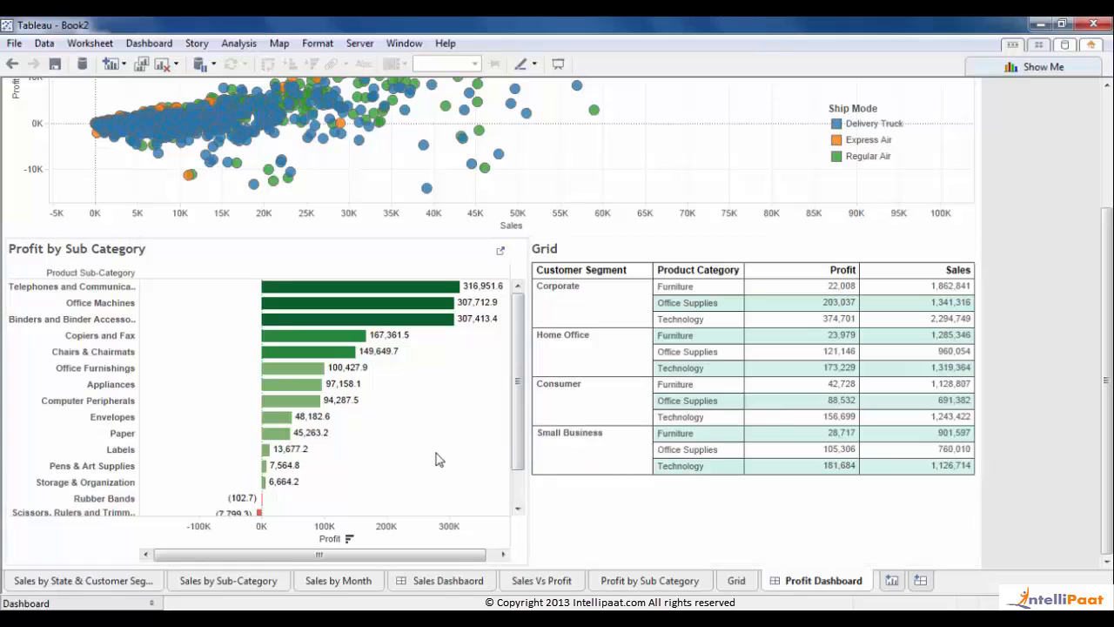
{"action": "left_click", "coordinate": [151, 602]}
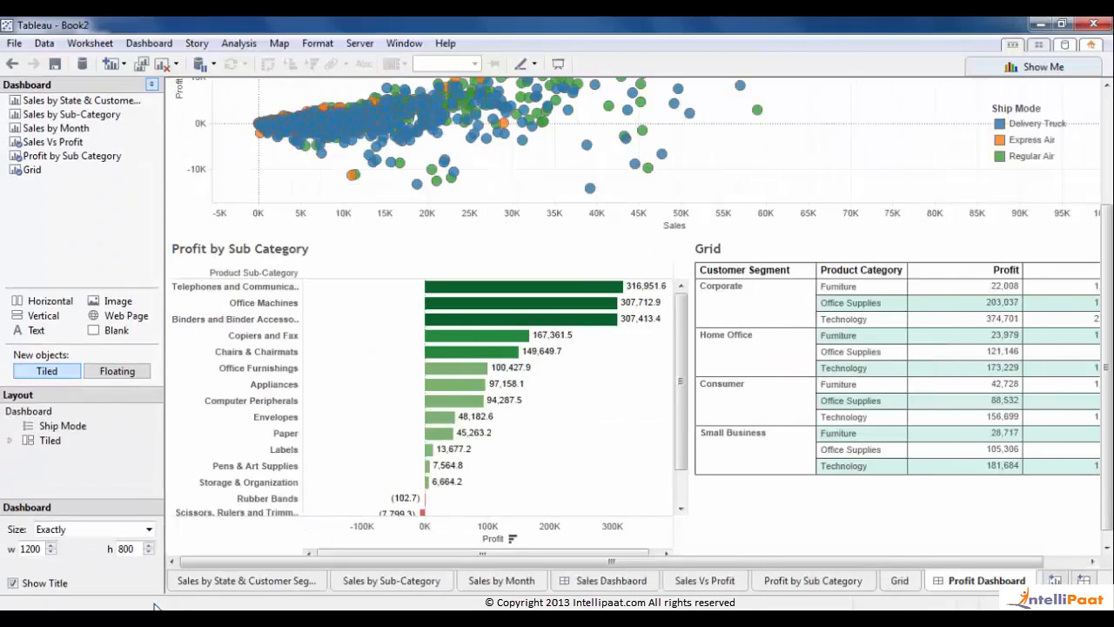
- On the Grid sheet, start a new parameter named Display
{"action": "left_click", "coordinate": [899, 581]}
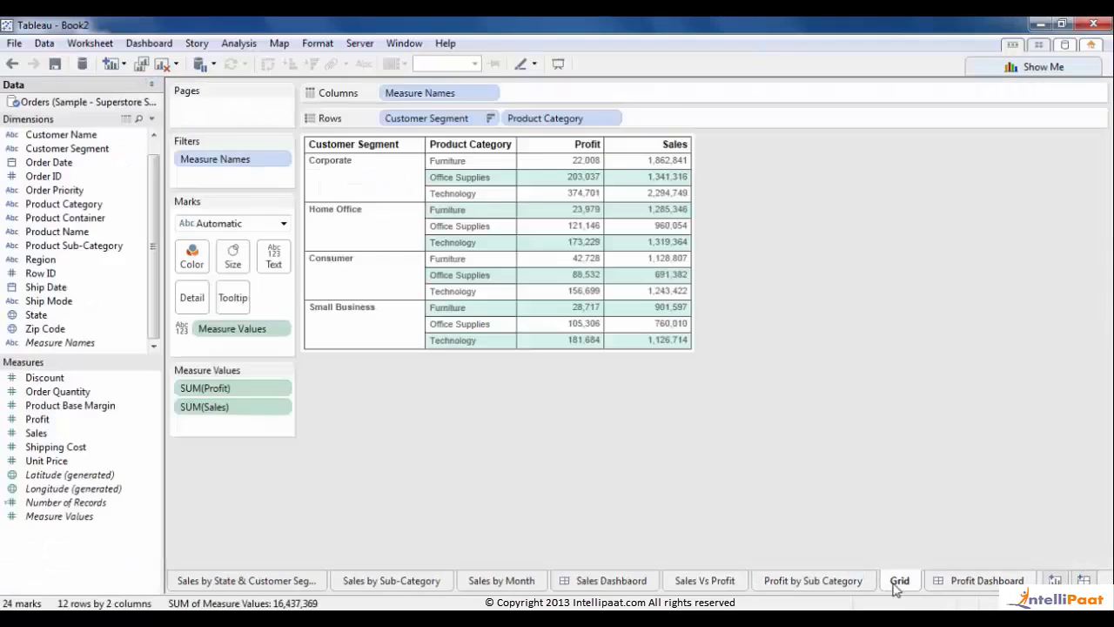
{"action": "right_click", "coordinate": [53, 576]}
{"action": "left_click", "coordinate": [148, 412]}
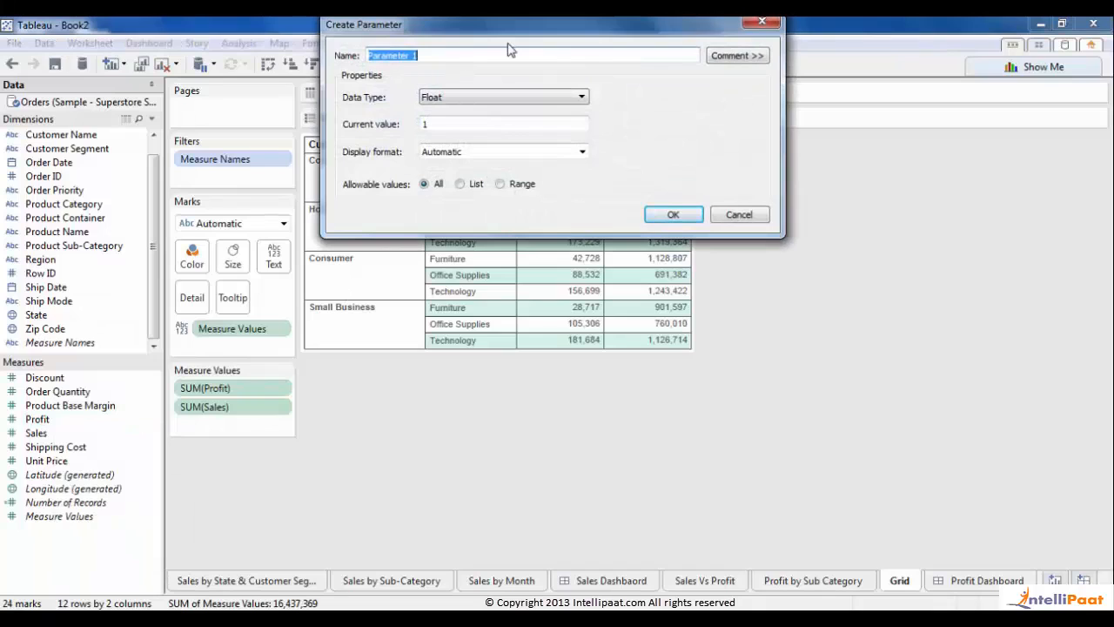
{"action": "type", "text": "DS"}
{"action": "type", "text": "splay"}
{"action": "key", "text": "Tab"}
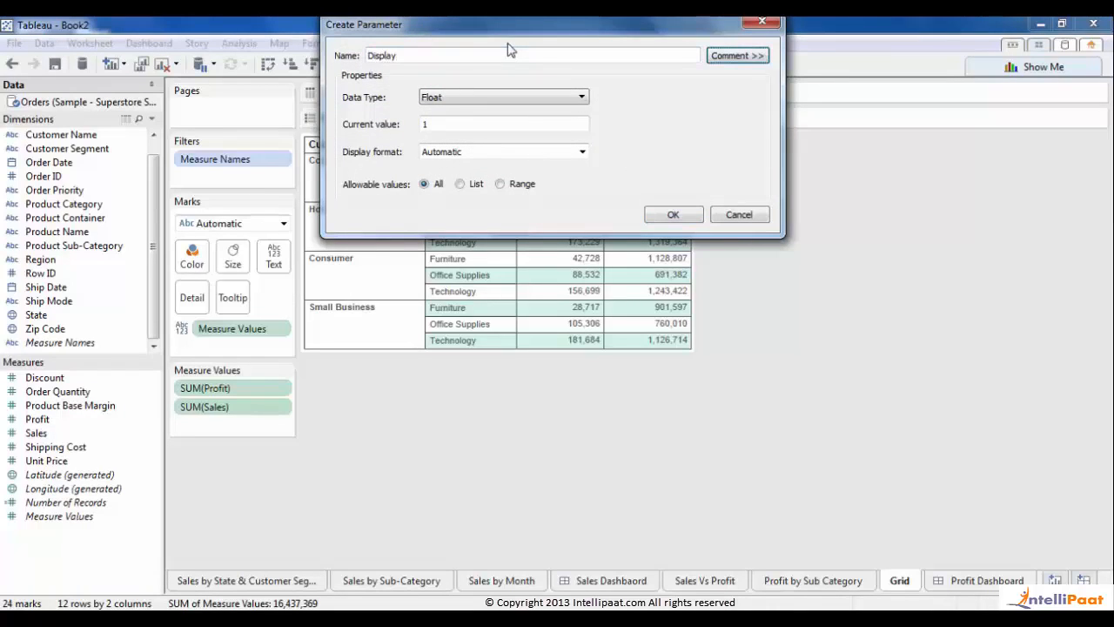
- Make Display a String parameter with the list values Grid and Bar Chart
{"action": "left_click", "coordinate": [479, 96]}
{"action": "left_click", "coordinate": [441, 139]}
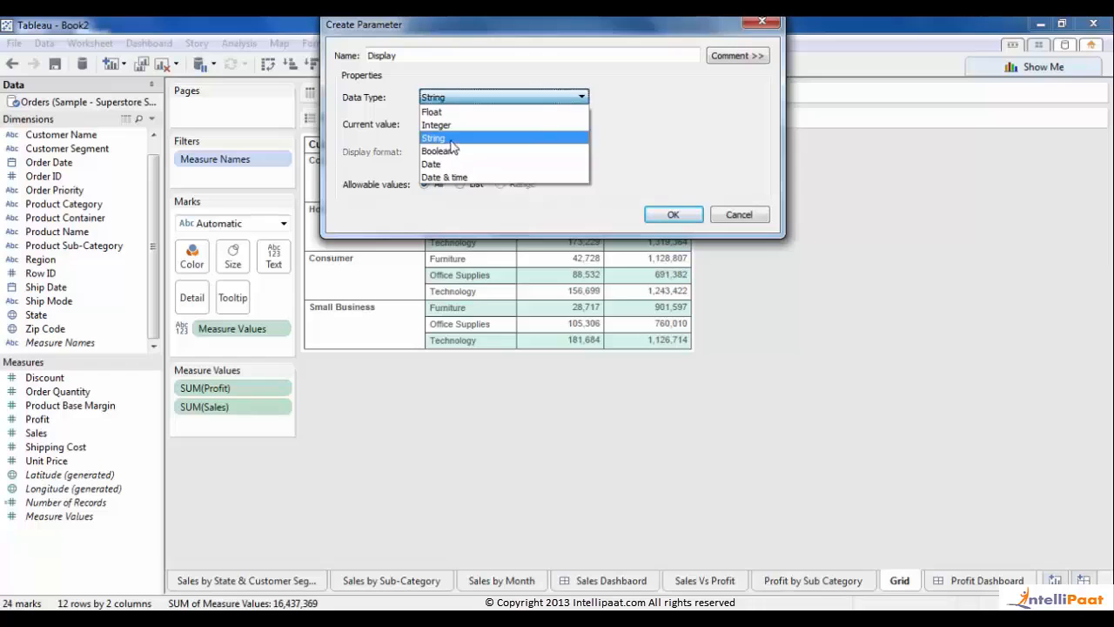
{"action": "left_click", "coordinate": [460, 185]}
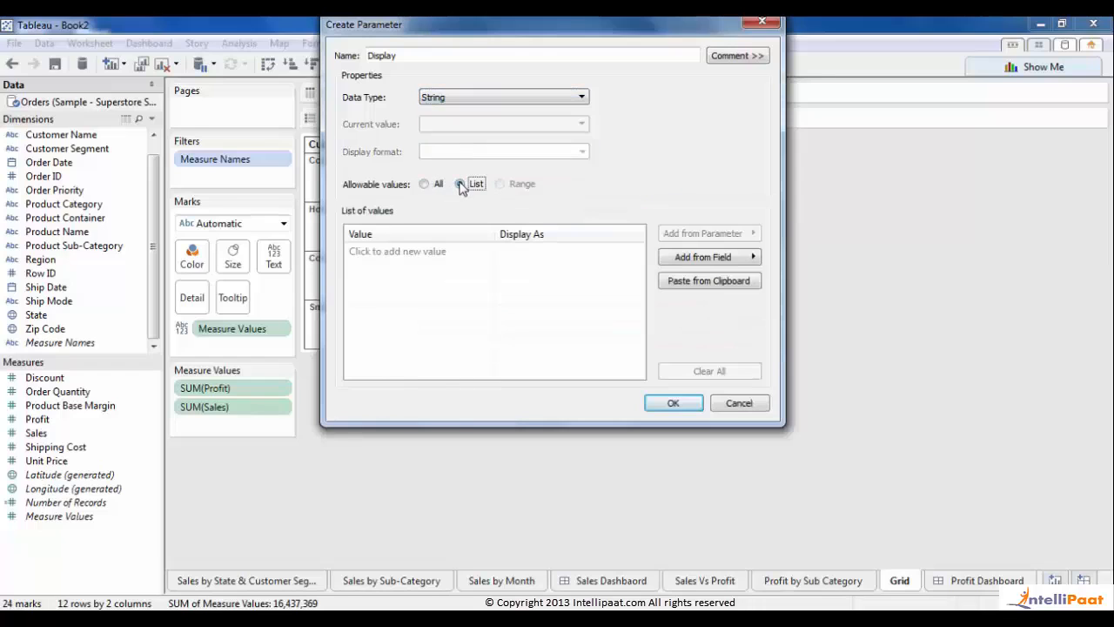
{"action": "left_click", "coordinate": [384, 254]}
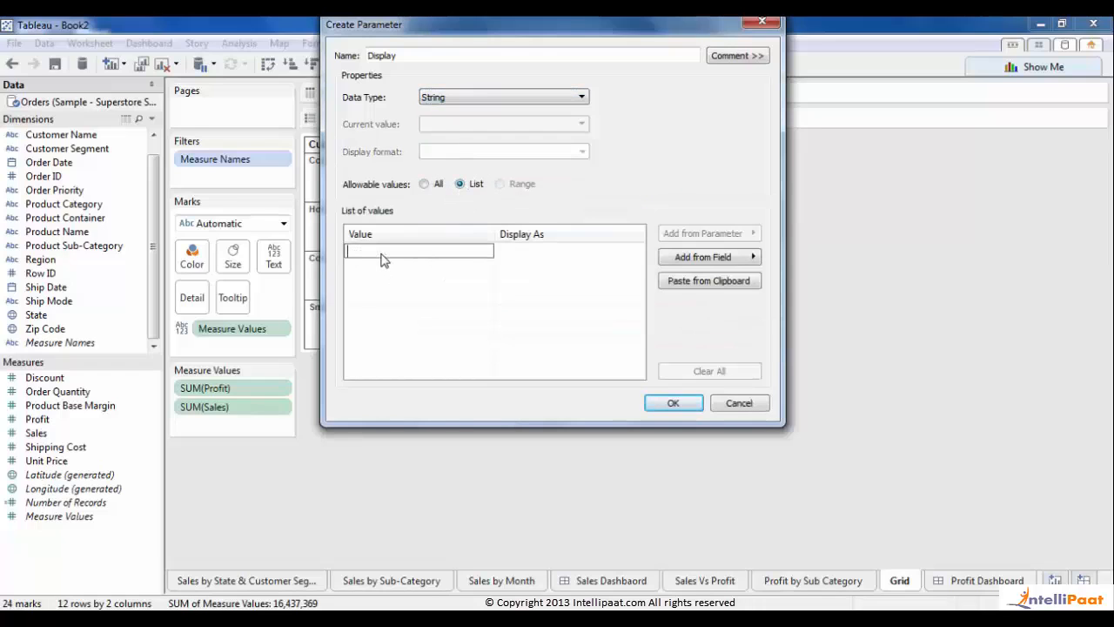
{"action": "type", "text": "D"}
{"action": "type", "text": "rid"}
{"action": "key", "text": "Tab"}
{"action": "left_click", "coordinate": [381, 254]}
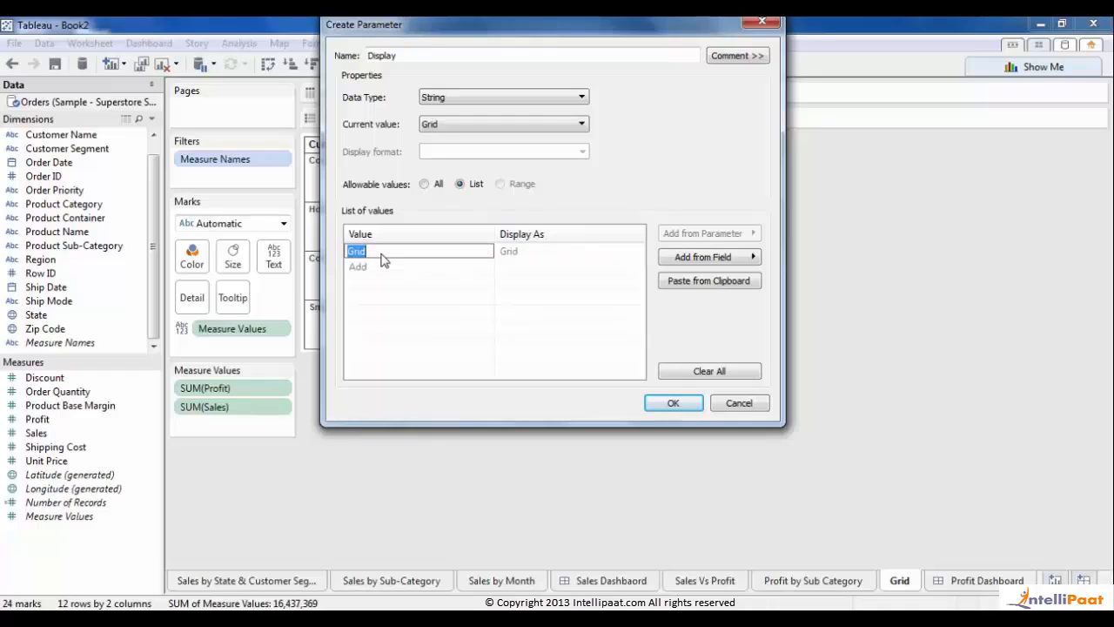
{"action": "key", "text": "Return"}
{"action": "type", "text": "Bar"}
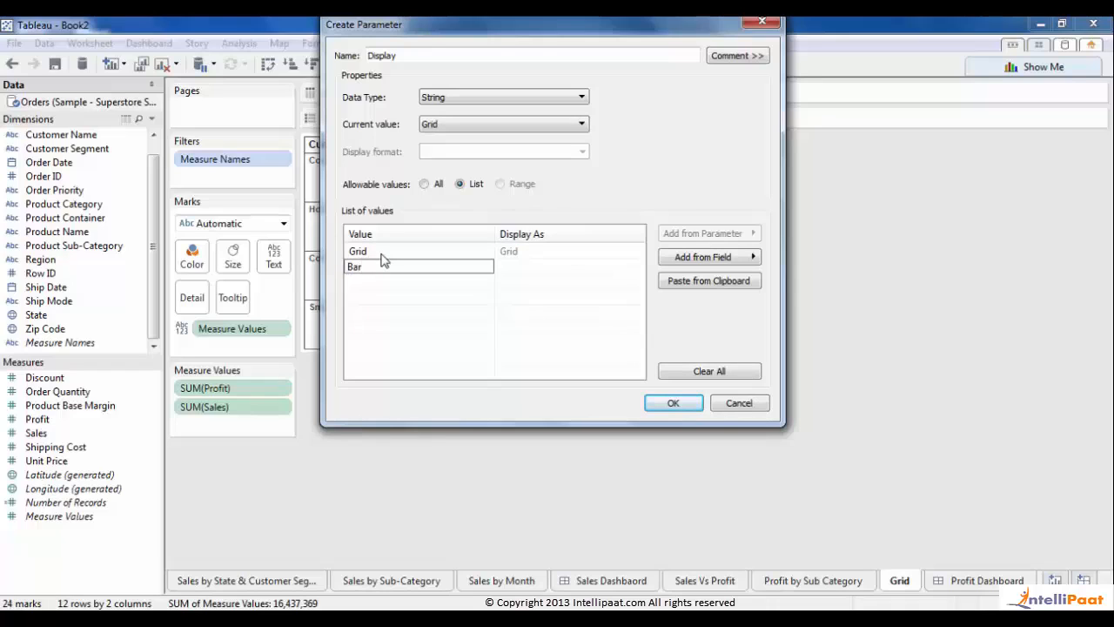
{"action": "type", "text": "rt"}
{"action": "key", "text": "Tab"}
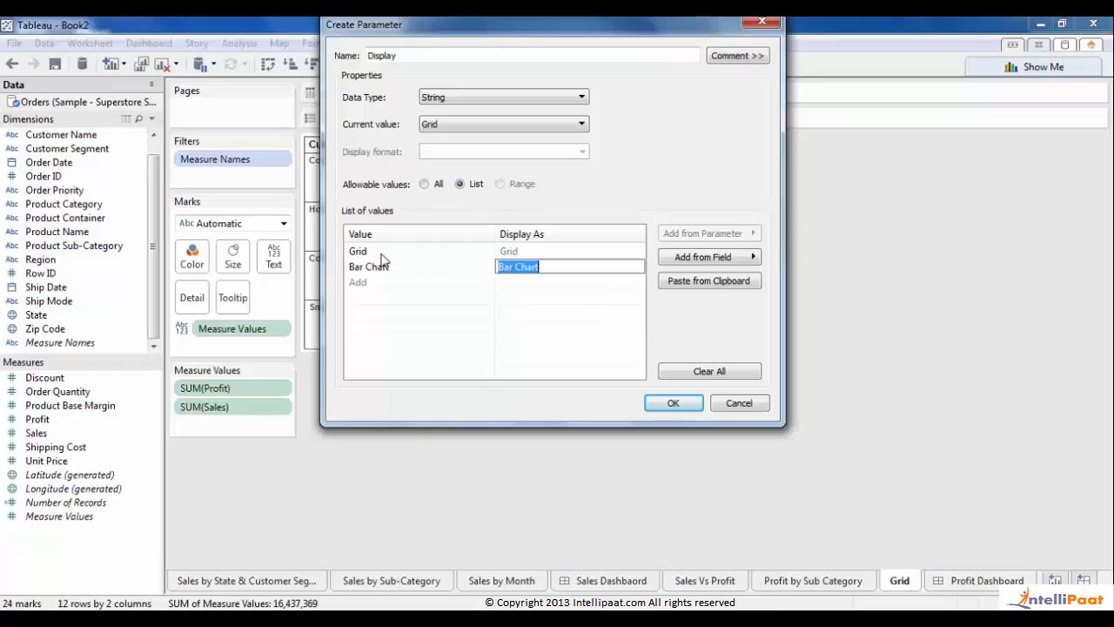
{"action": "left_click", "coordinate": [675, 403]}
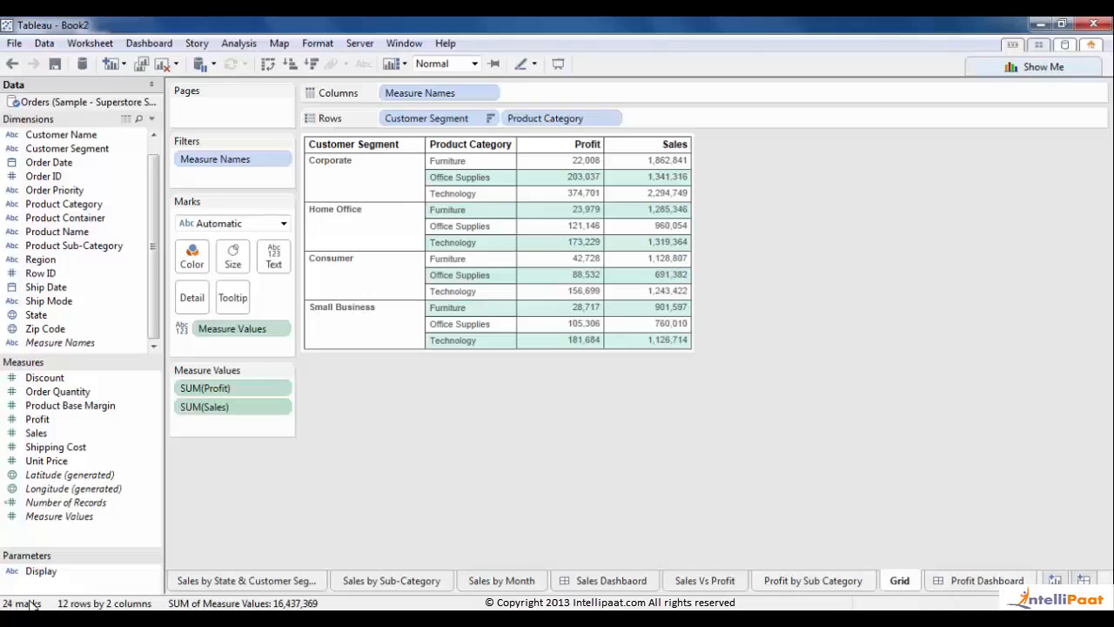
{"action": "left_click", "coordinate": [38, 572]}
- Show the Display parameter control on the Grid sheet, keeping Grid selected
{"action": "right_click", "coordinate": [38, 572]}
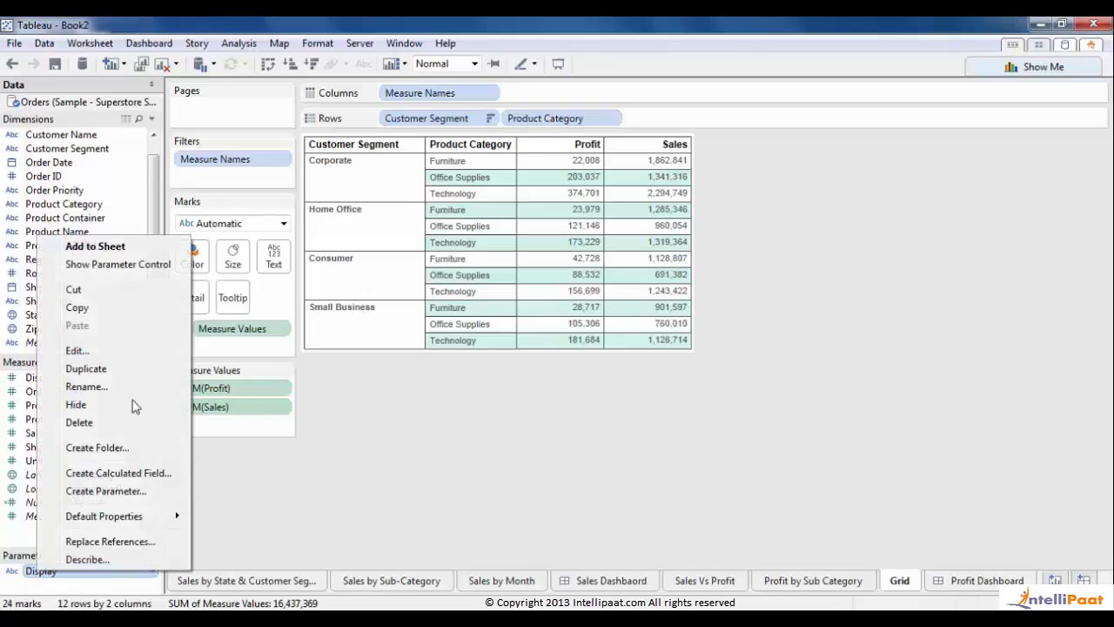
{"action": "left_click", "coordinate": [104, 262]}
{"action": "left_click", "coordinate": [1096, 158]}
{"action": "left_click", "coordinate": [1088, 172]}
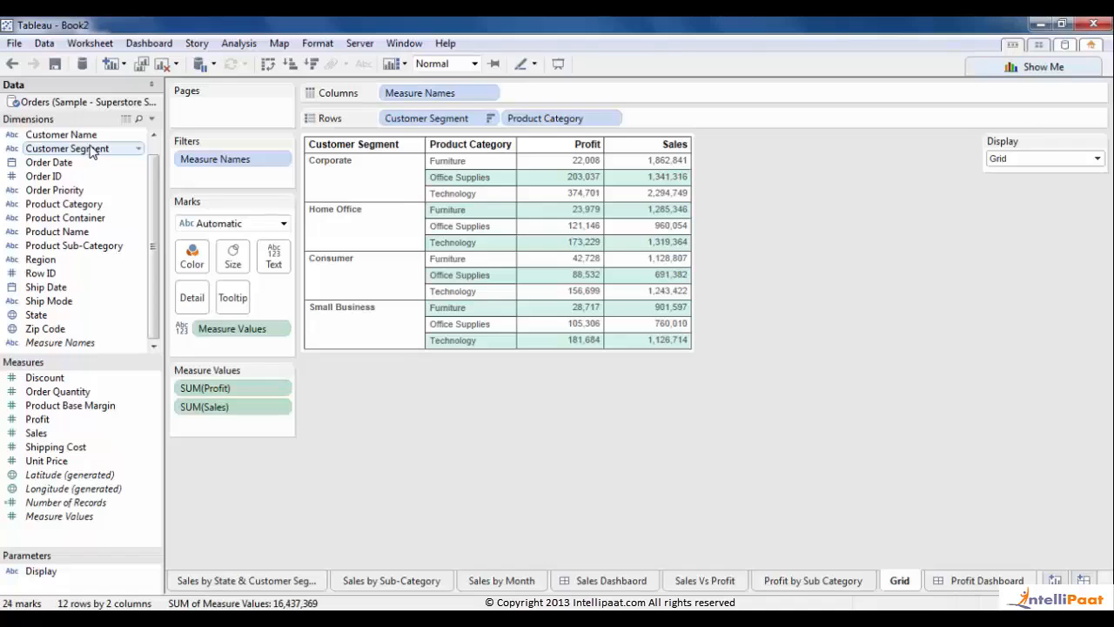
- Filter the Grid sheet on all Order Priority values with the condition [Display]="Grid"
{"action": "left_click_drag", "start_coordinate": [64, 191], "coordinate": [270, 175]}
{"action": "left_click", "coordinate": [402, 361]}
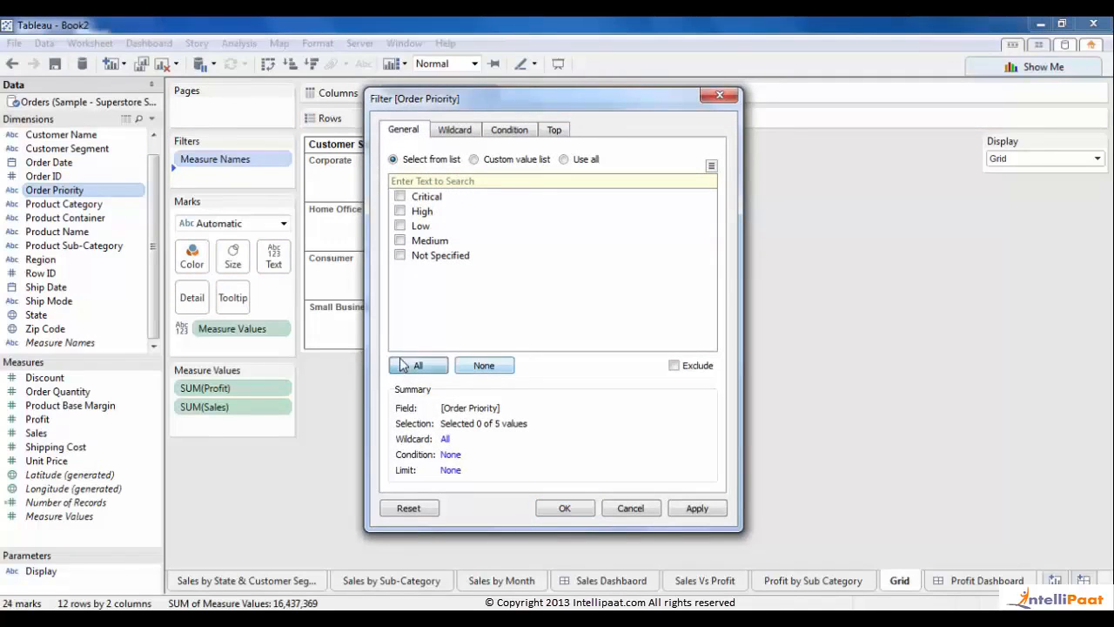
{"action": "left_click", "coordinate": [518, 131]}
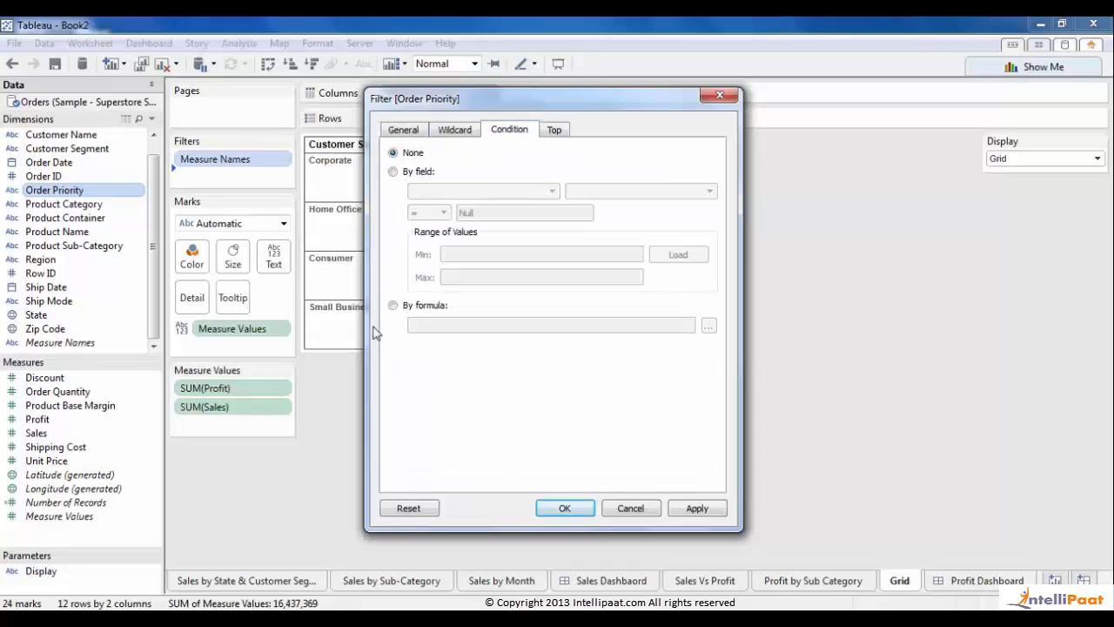
{"action": "left_click", "coordinate": [393, 307]}
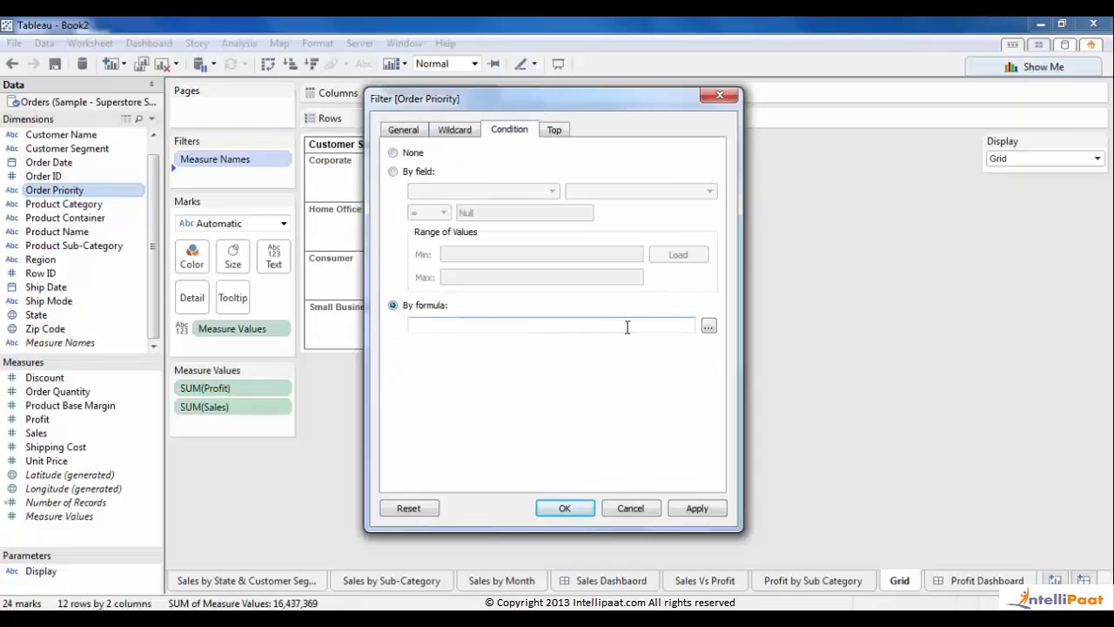
{"action": "left_click", "coordinate": [709, 326]}
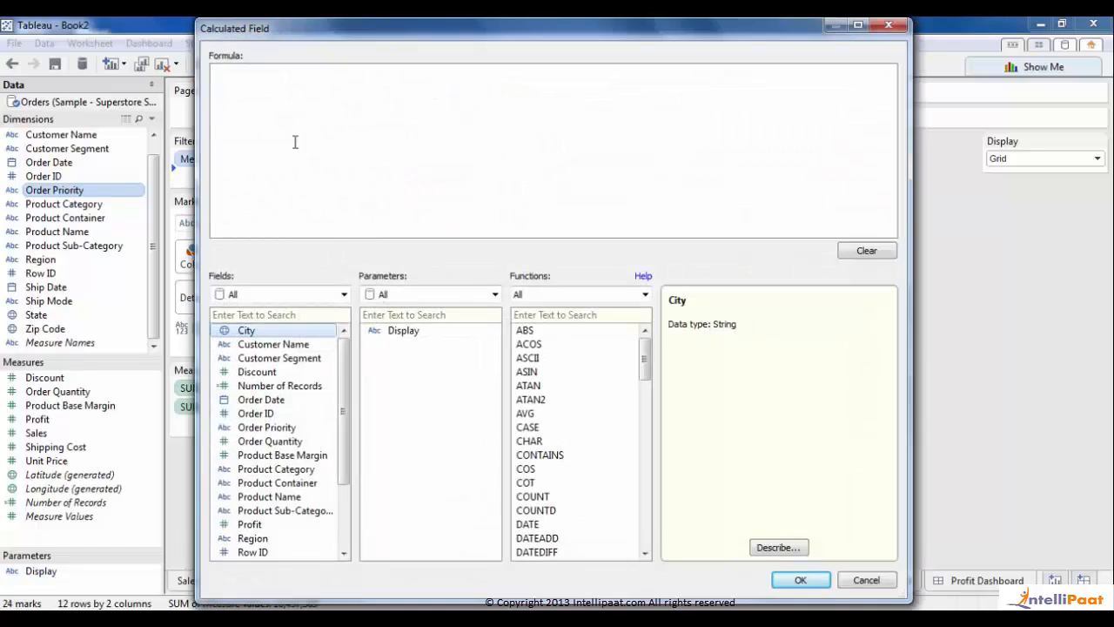
{"action": "double_click", "coordinate": [393, 332]}
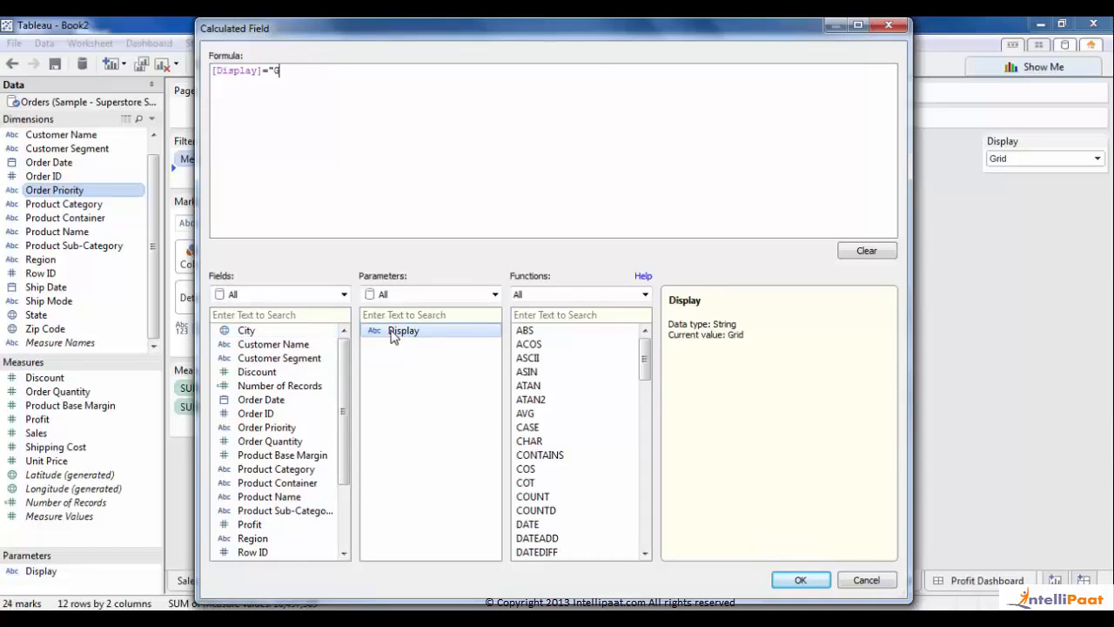
{"action": "left_click", "coordinate": [800, 580]}
{"action": "left_click", "coordinate": [564, 507]}
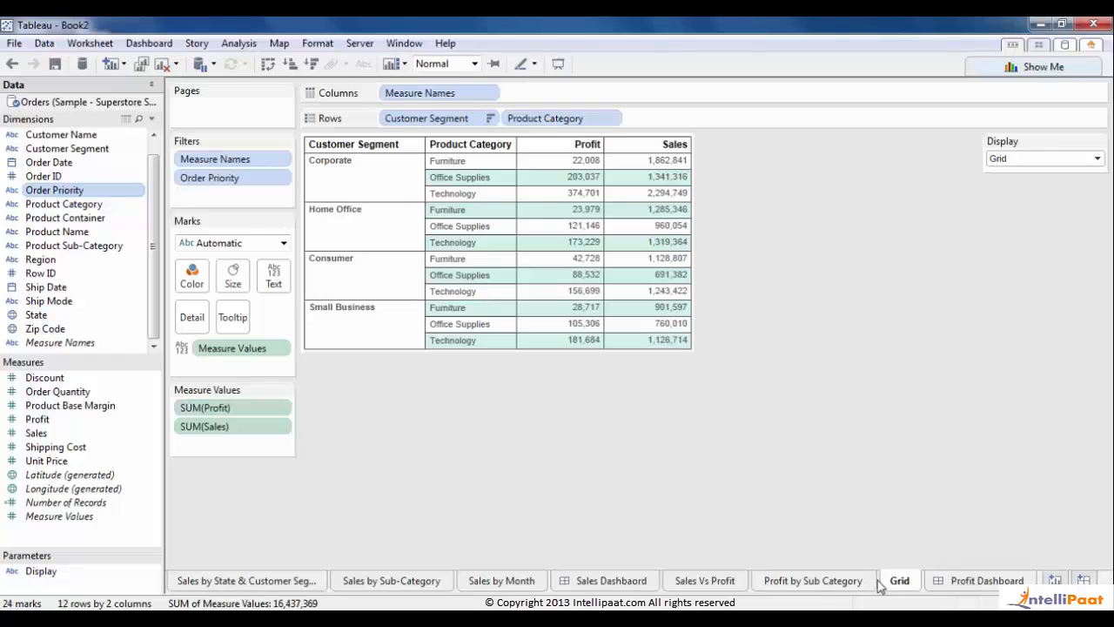
{"action": "left_click", "coordinate": [794, 588]}
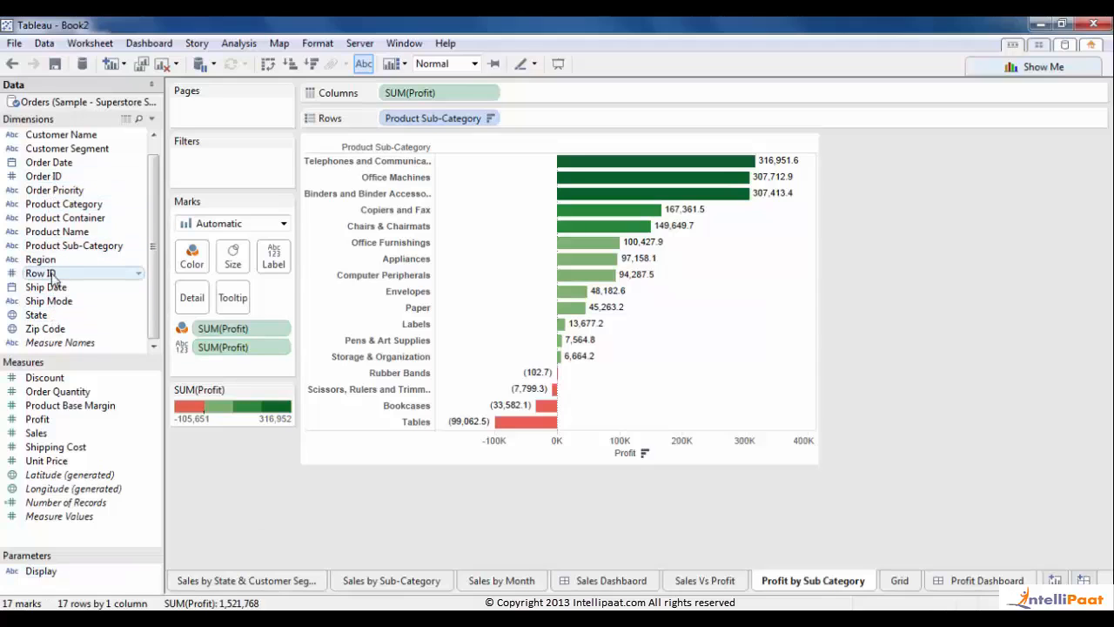
- Filter Profit by Sub Category on Order Priority with the condition [Display]="Bar Chart"
{"action": "left_click_drag", "start_coordinate": [80, 195], "coordinate": [213, 167]}
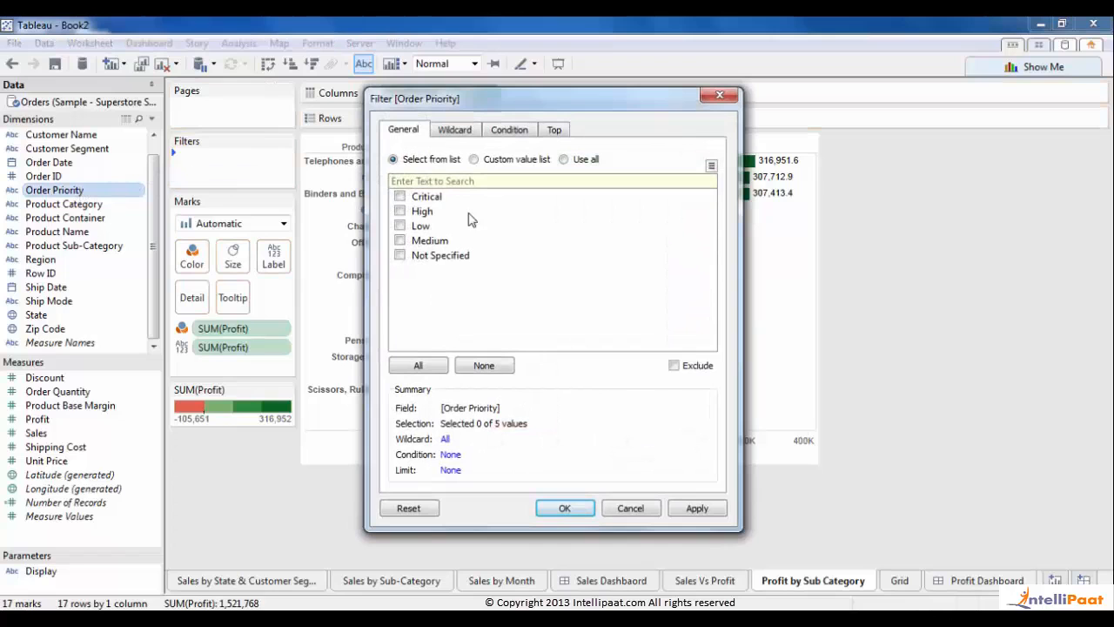
{"action": "left_click", "coordinate": [510, 128]}
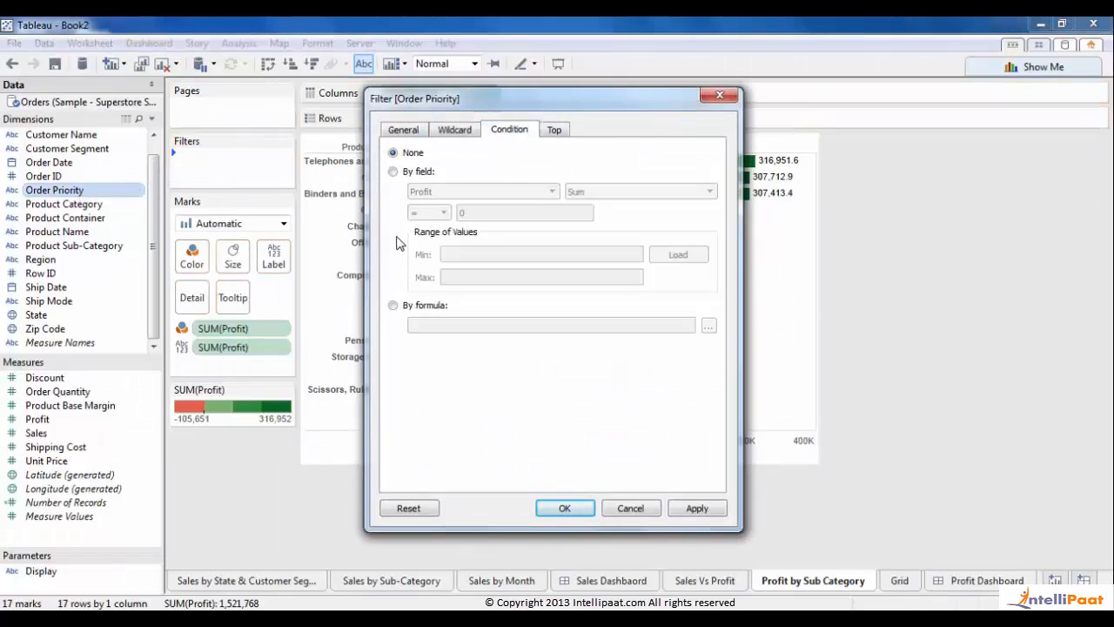
{"action": "left_click", "coordinate": [392, 305]}
{"action": "left_click", "coordinate": [709, 327]}
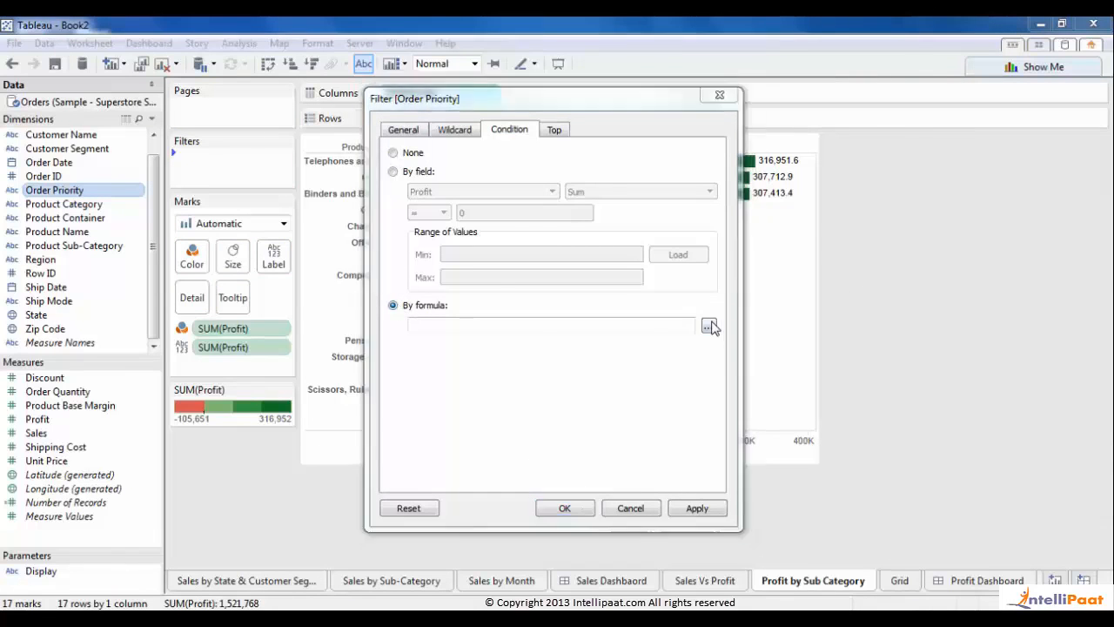
{"action": "double_click", "coordinate": [433, 332]}
{"action": "type", "text": "=\""}
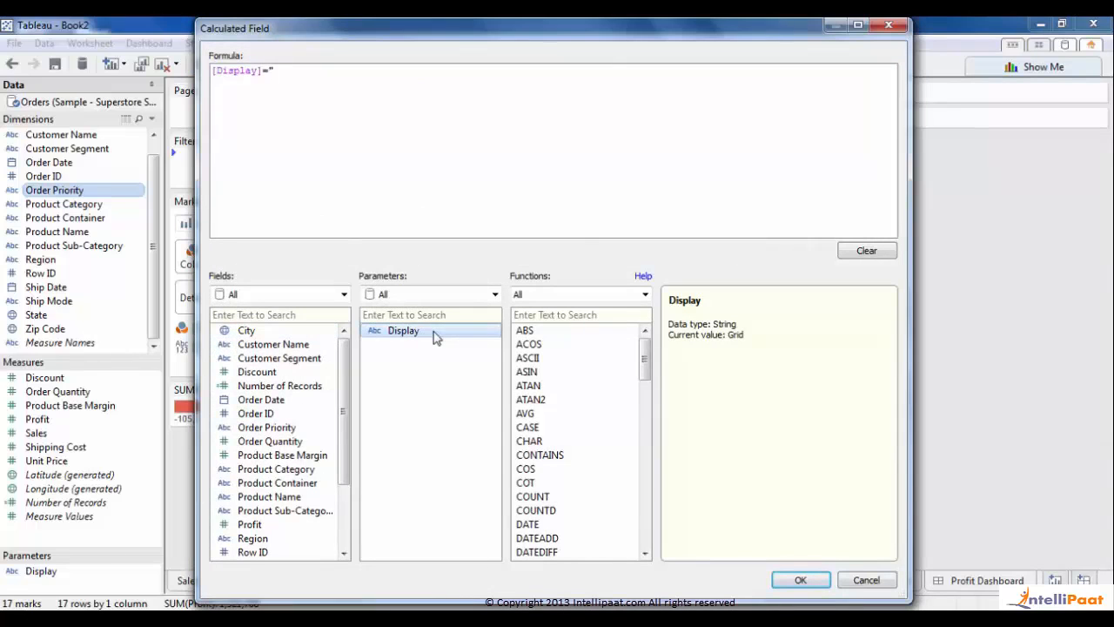
{"action": "type", "text": "Bar Chart\""}
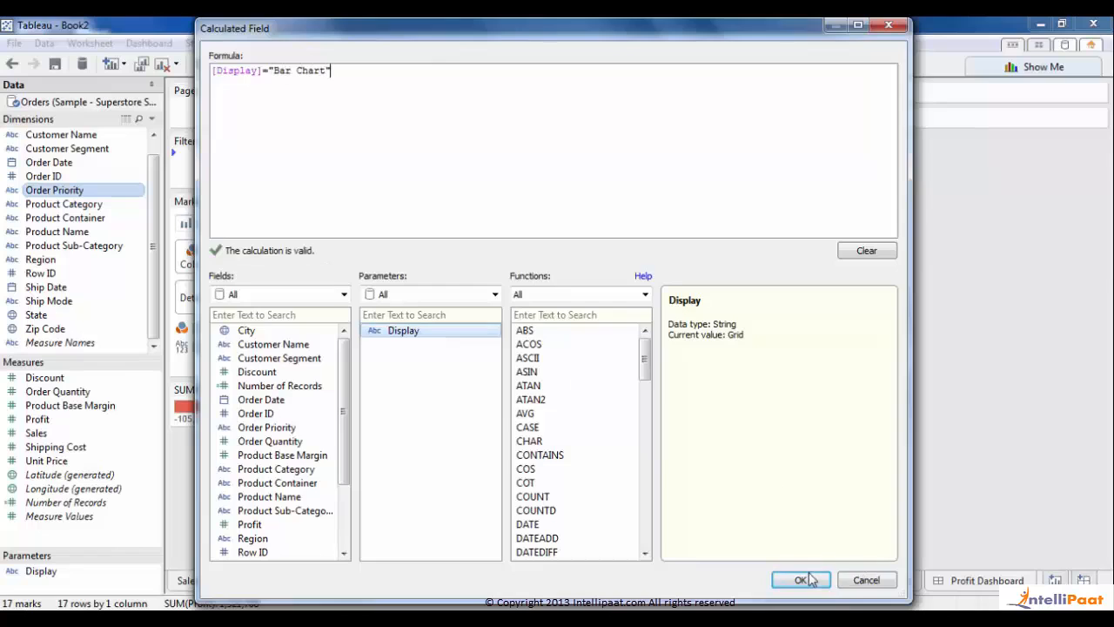
{"action": "left_click", "coordinate": [801, 579]}
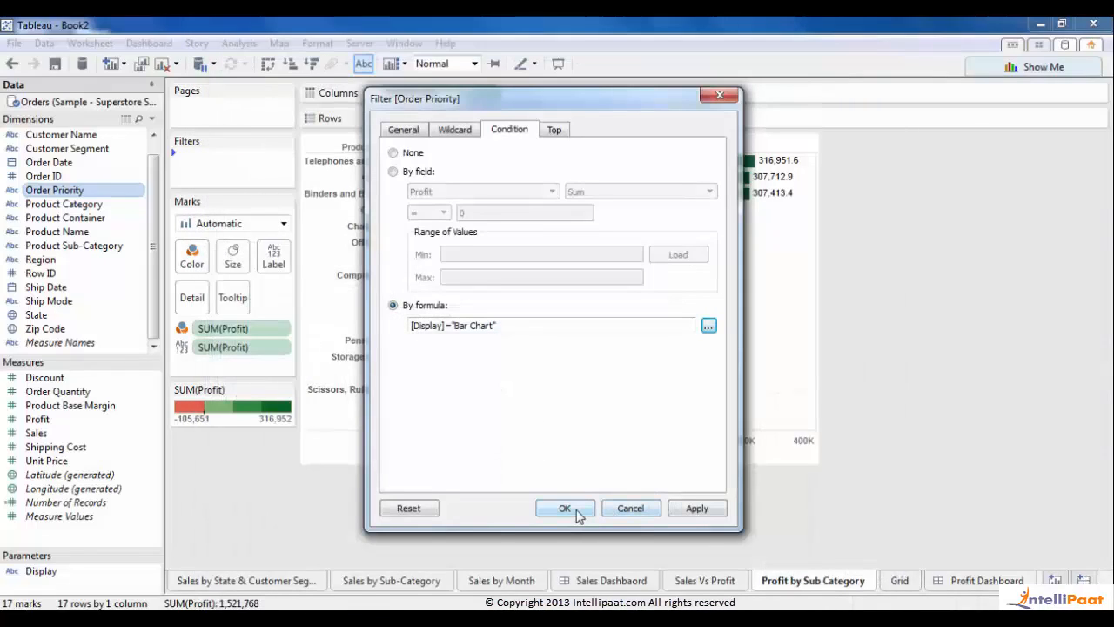
{"action": "left_click", "coordinate": [577, 514]}
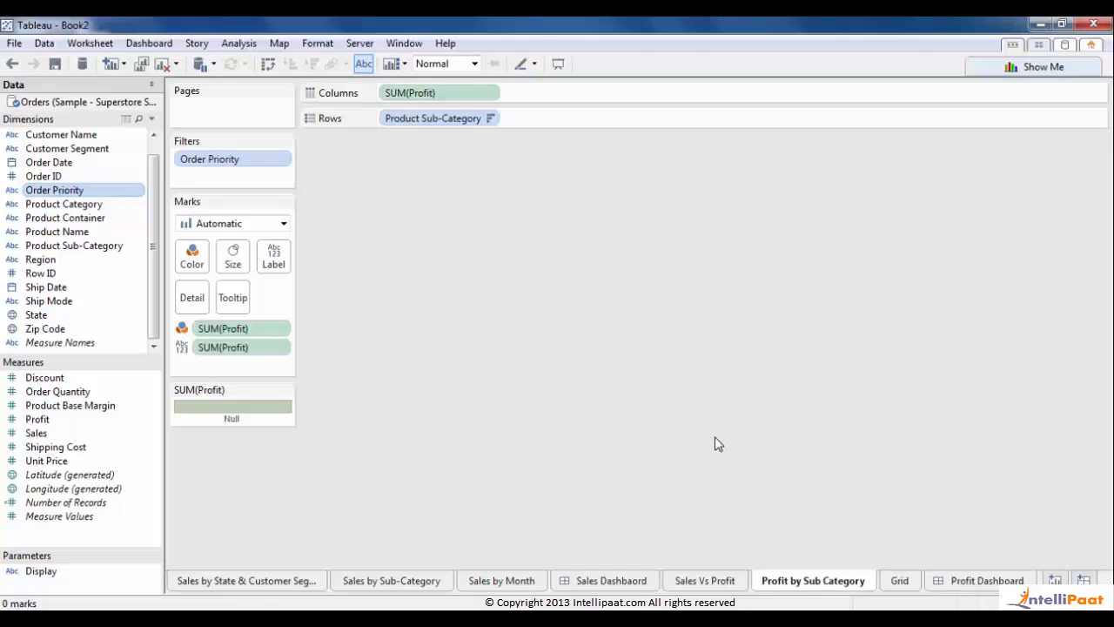
{"action": "right_click", "coordinate": [43, 573]}
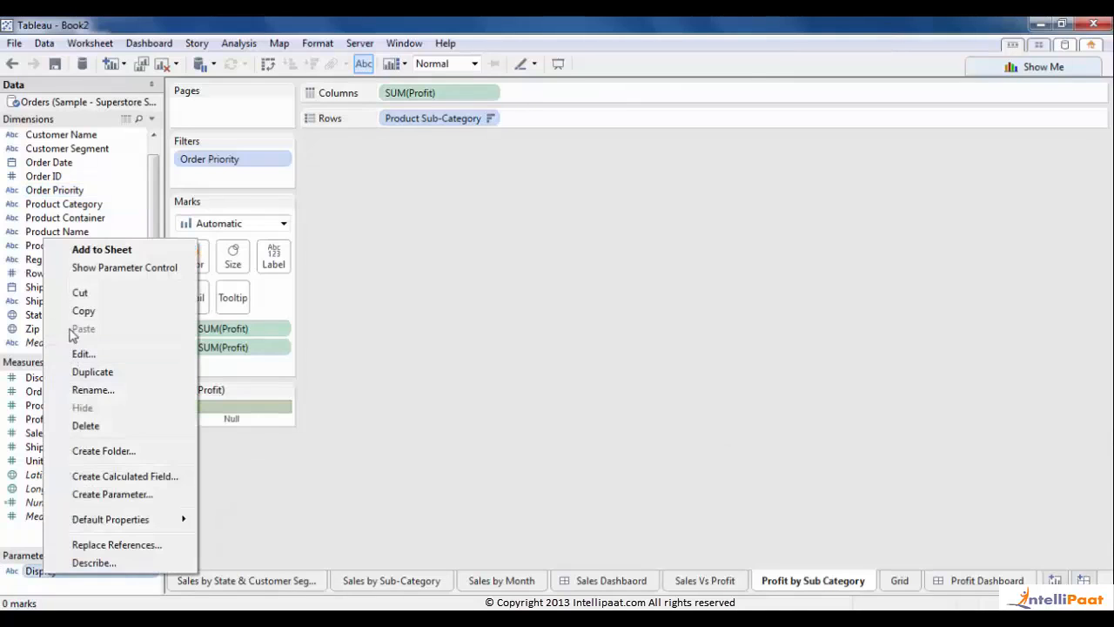
- Show the Display control on the bar chart sheet, then go to the Profit Dashboard
{"action": "left_click", "coordinate": [96, 266]}
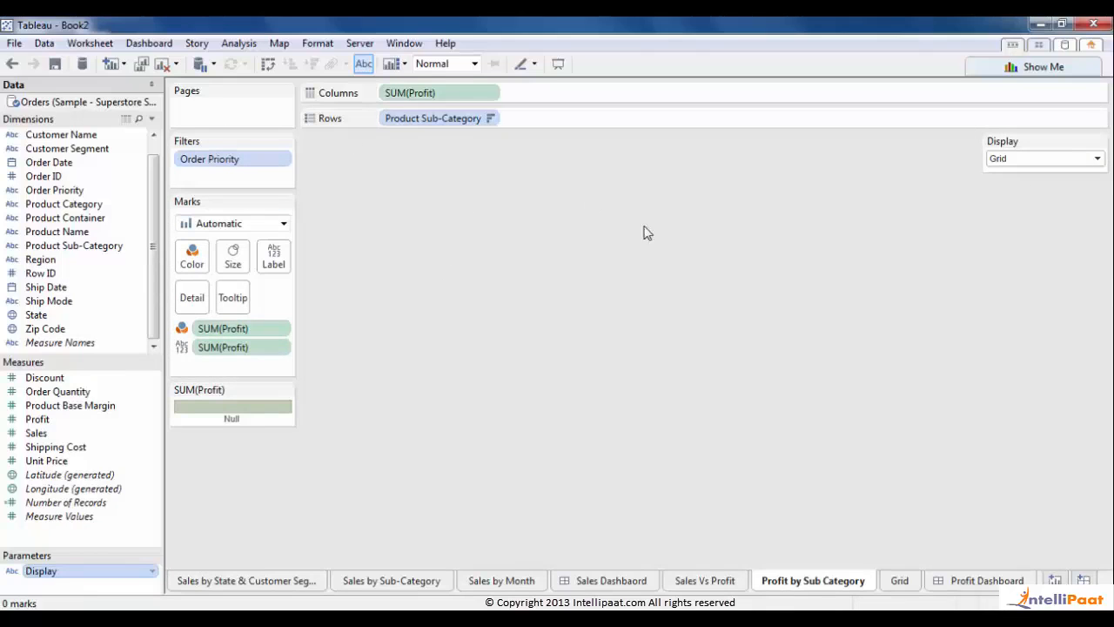
{"action": "left_click", "coordinate": [977, 588]}
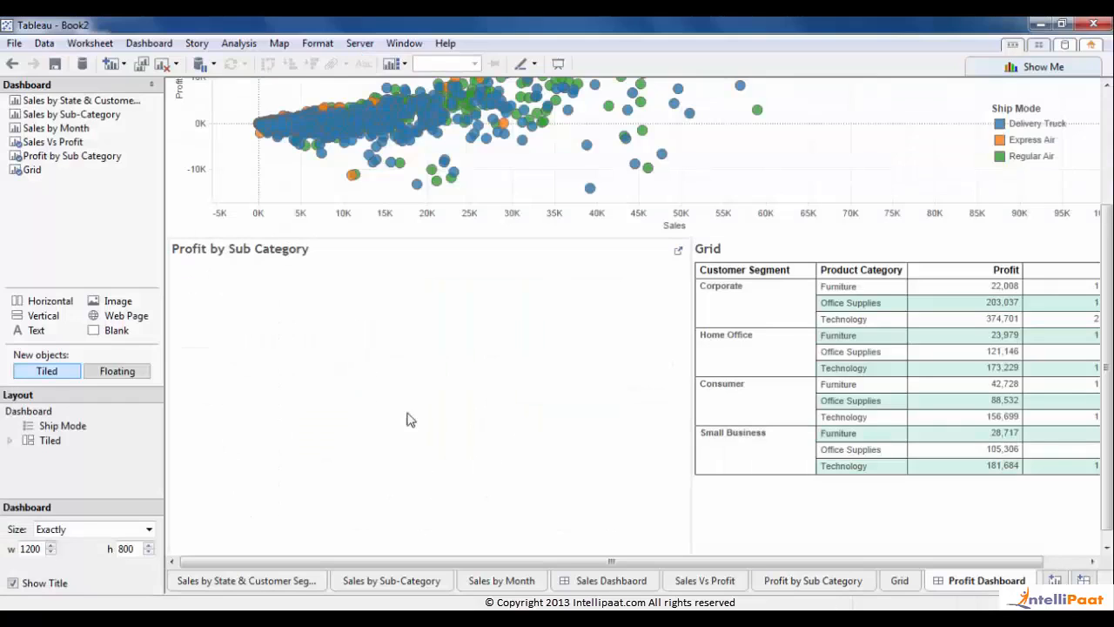
- Collapse the Dashboard pane and inspect the scatter, empty Profit by Sub Category and Grid zones
{"action": "left_click", "coordinate": [323, 371]}
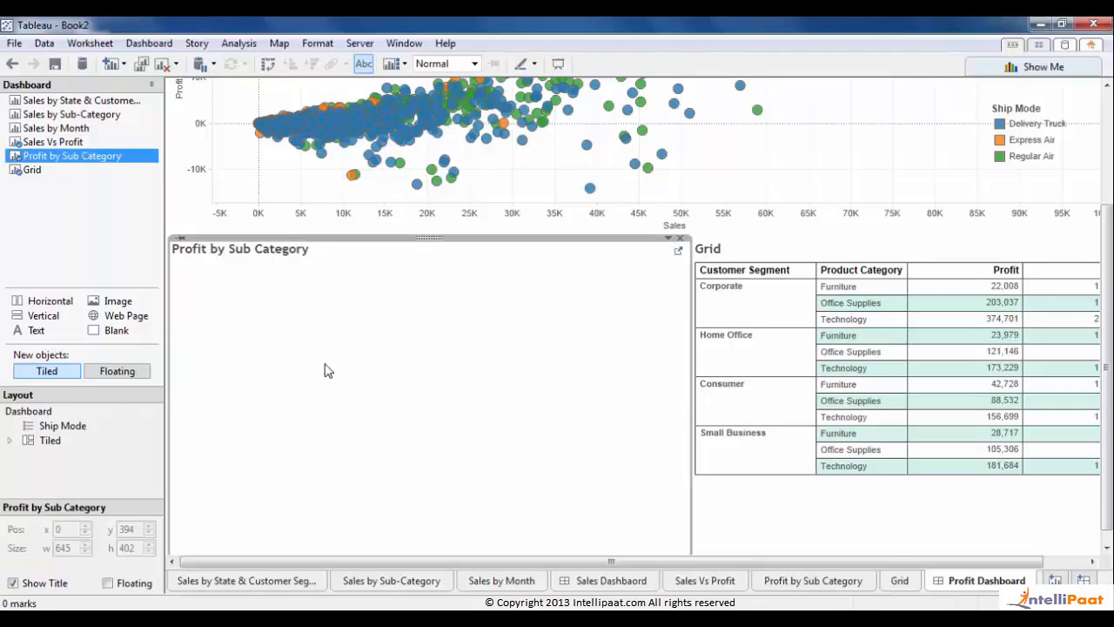
{"action": "left_click", "coordinate": [151, 84]}
{"action": "left_click_drag", "start_coordinate": [1107, 289], "coordinate": [1102, 167]}
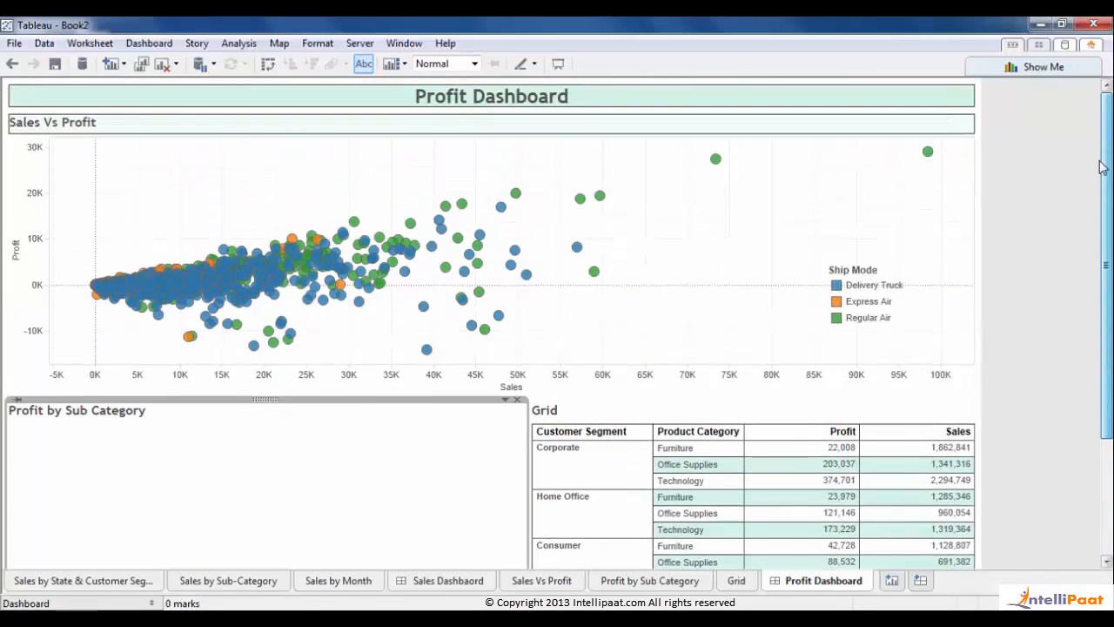
{"action": "left_click", "coordinate": [853, 269]}
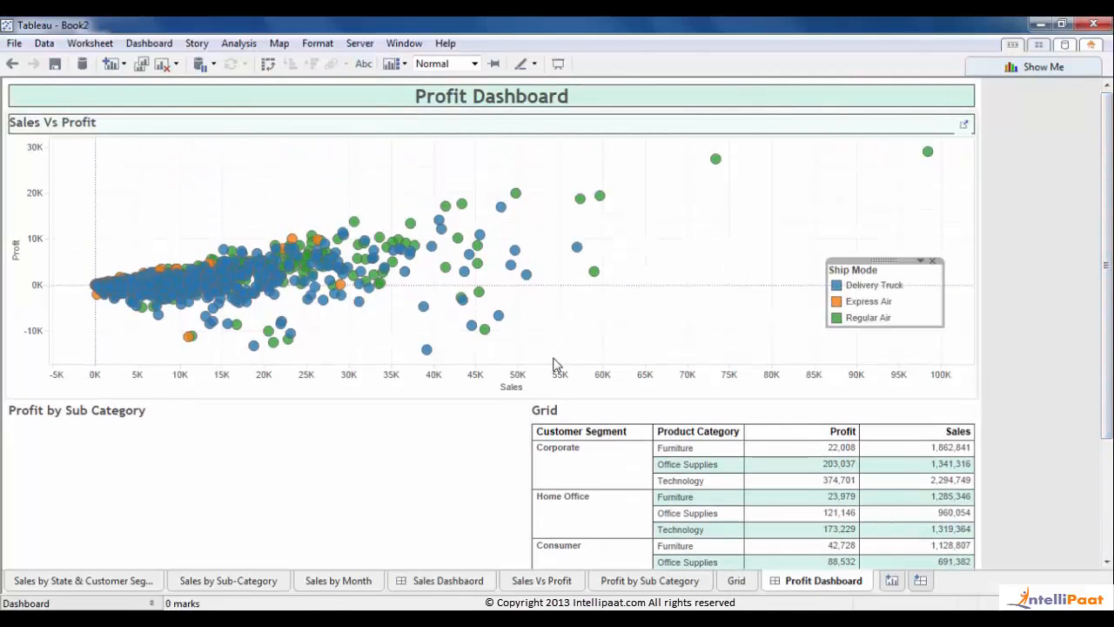
{"action": "left_click", "coordinate": [151, 603]}
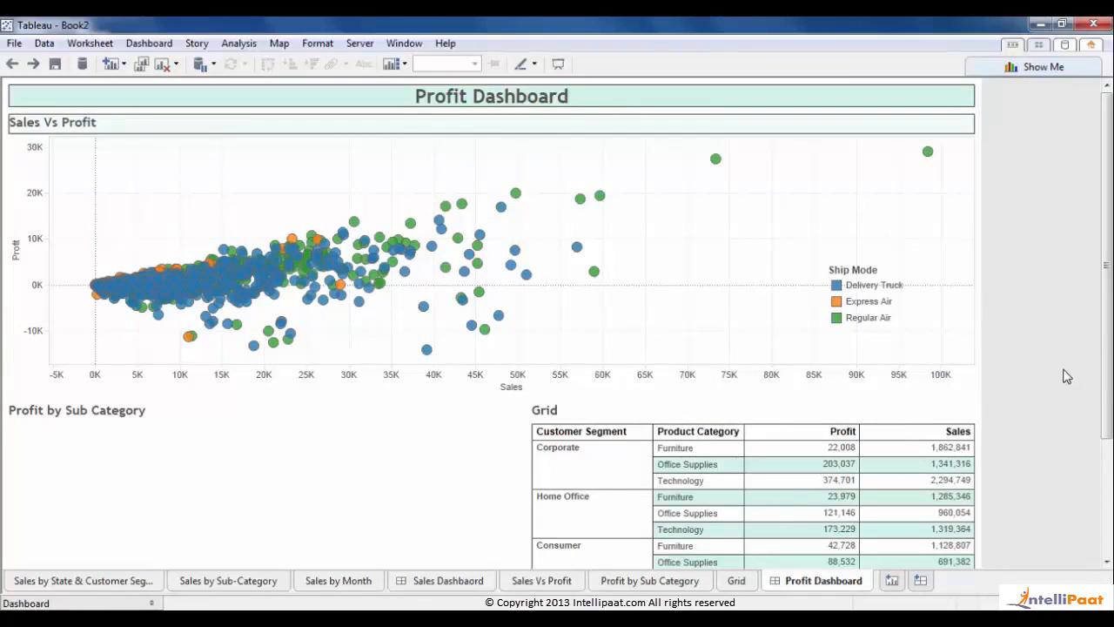
{"action": "scroll", "coordinate": [557, 330], "scroll_direction": "down", "scroll_amount": 3}
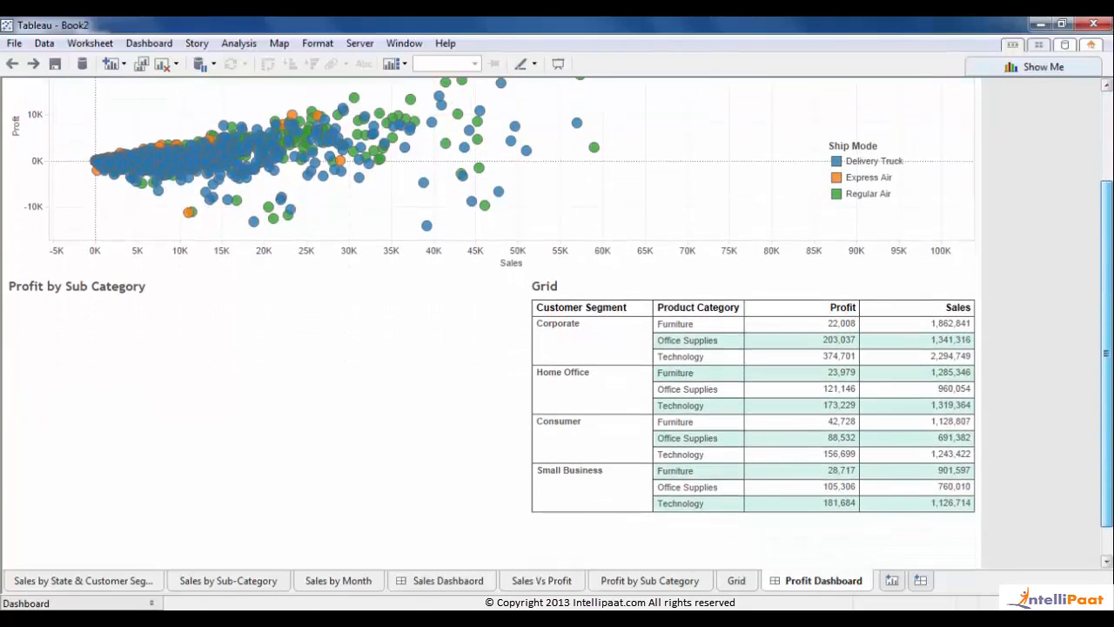
{"action": "scroll", "coordinate": [557, 331], "scroll_direction": "down", "scroll_amount": 1}
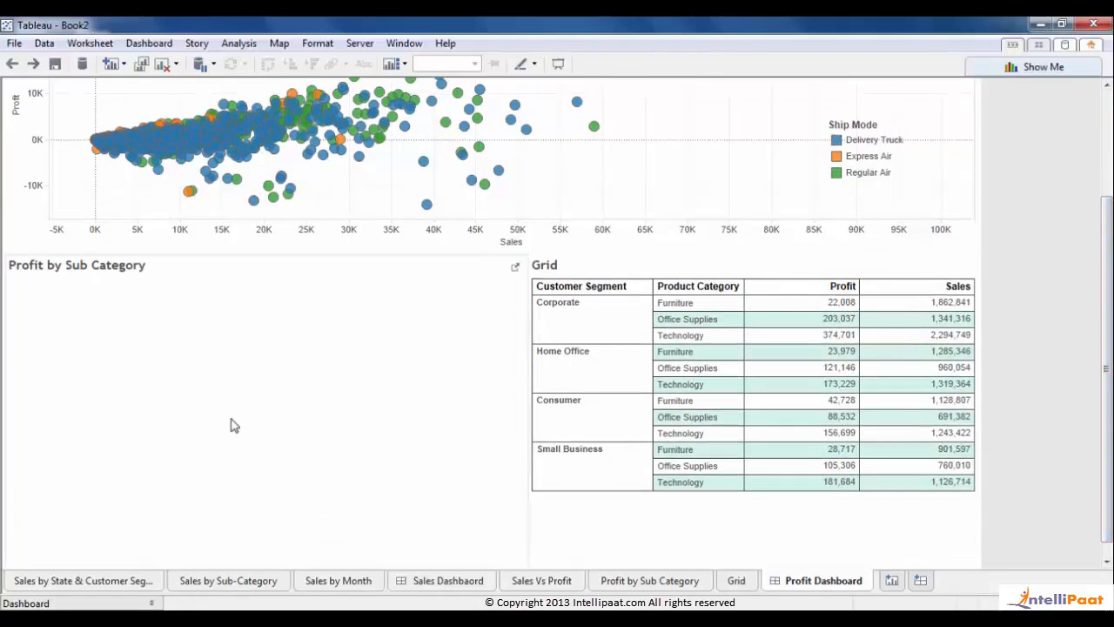
{"action": "left_click", "coordinate": [236, 423]}
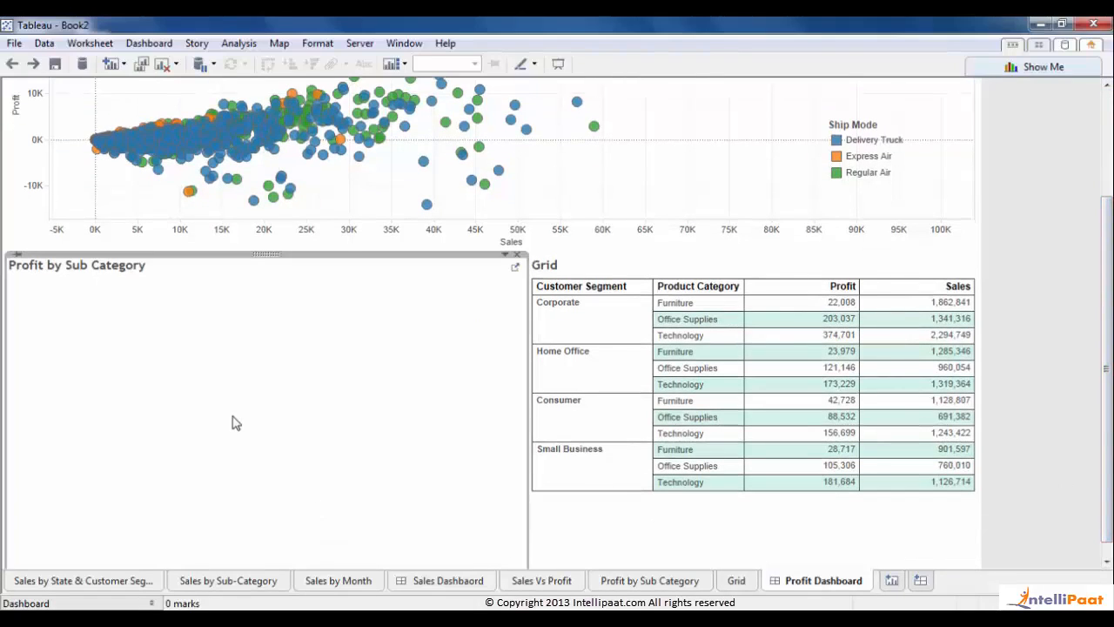
{"action": "left_click", "coordinate": [753, 273]}
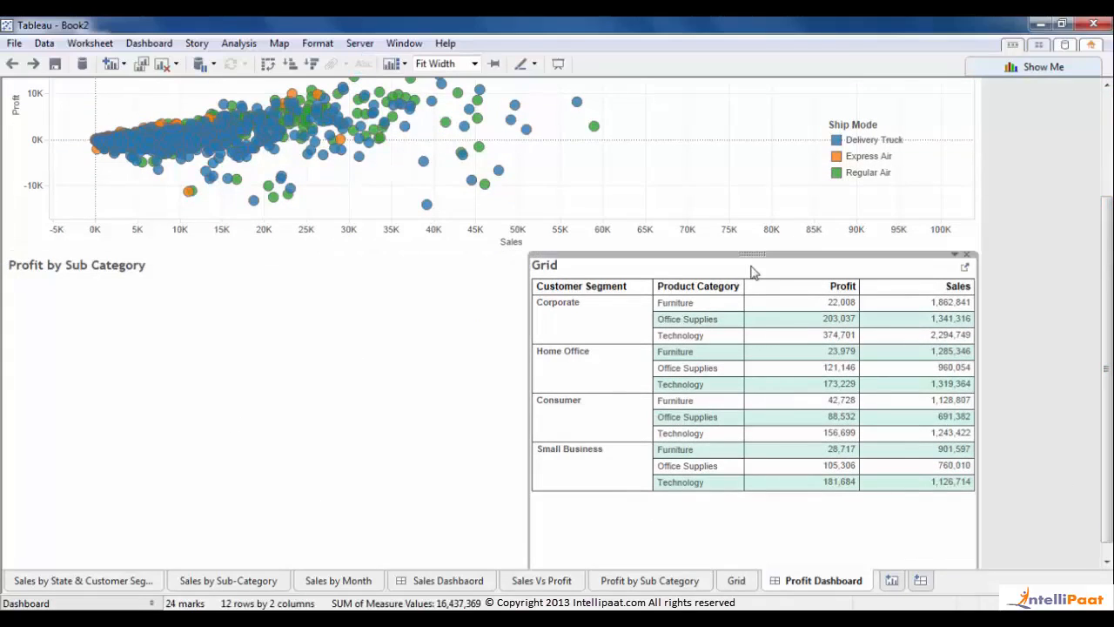
{"action": "left_click", "coordinate": [335, 325]}
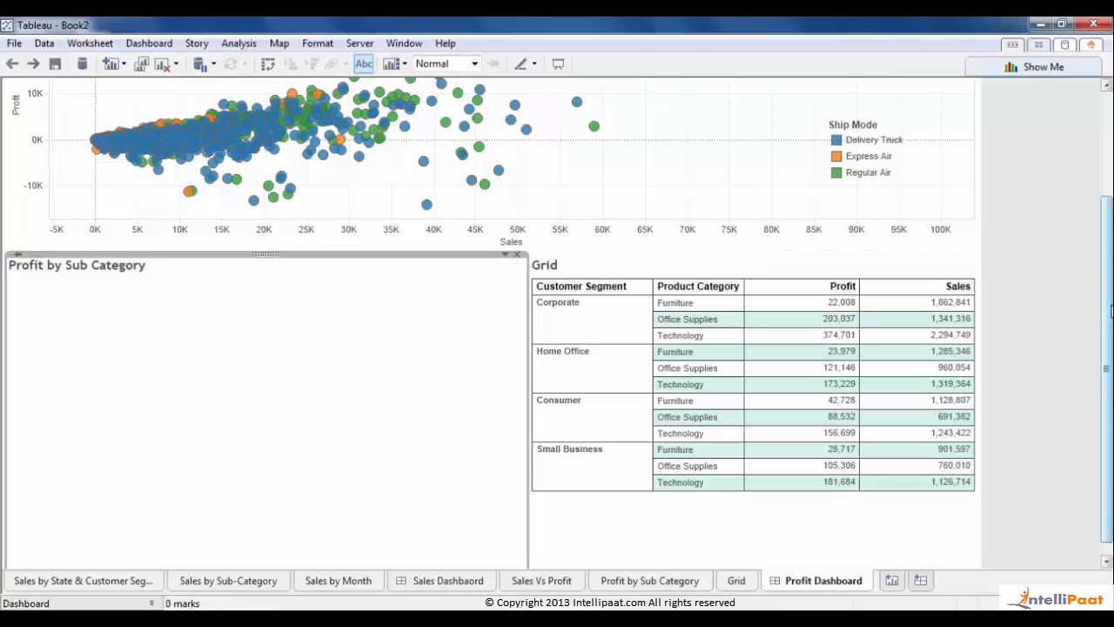
{"action": "left_click_drag", "start_coordinate": [1109, 310], "coordinate": [1104, 227]}
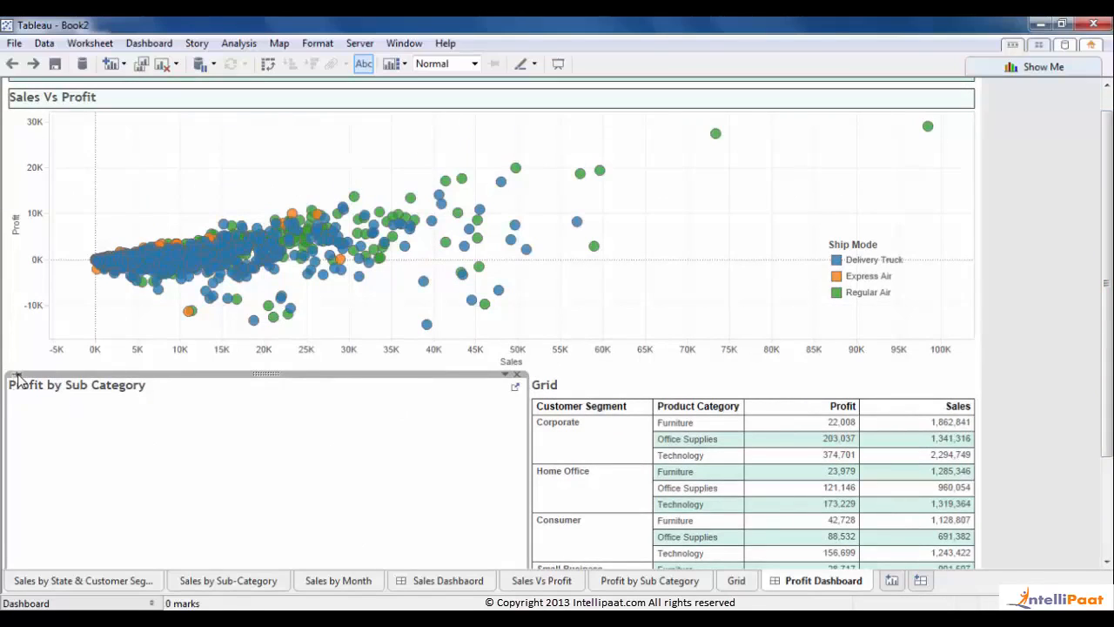
- Hide the title of the Profit by Sub Category view on the dashboard
{"action": "left_click", "coordinate": [152, 603]}
{"action": "left_click", "coordinate": [87, 288]}
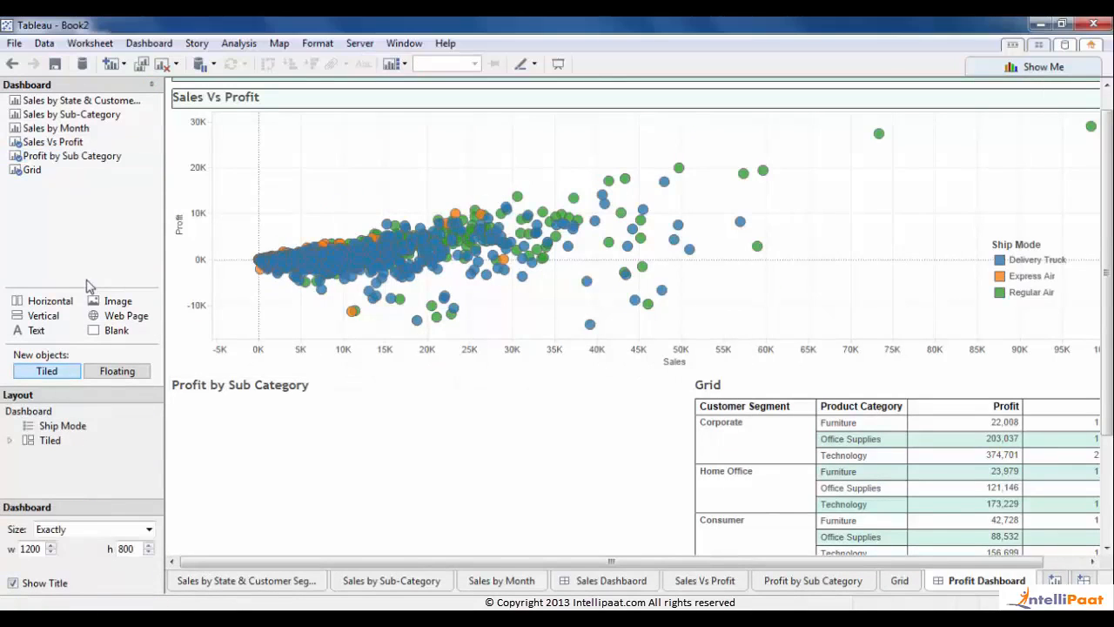
{"action": "left_click", "coordinate": [668, 424]}
{"action": "left_click", "coordinate": [800, 391]}
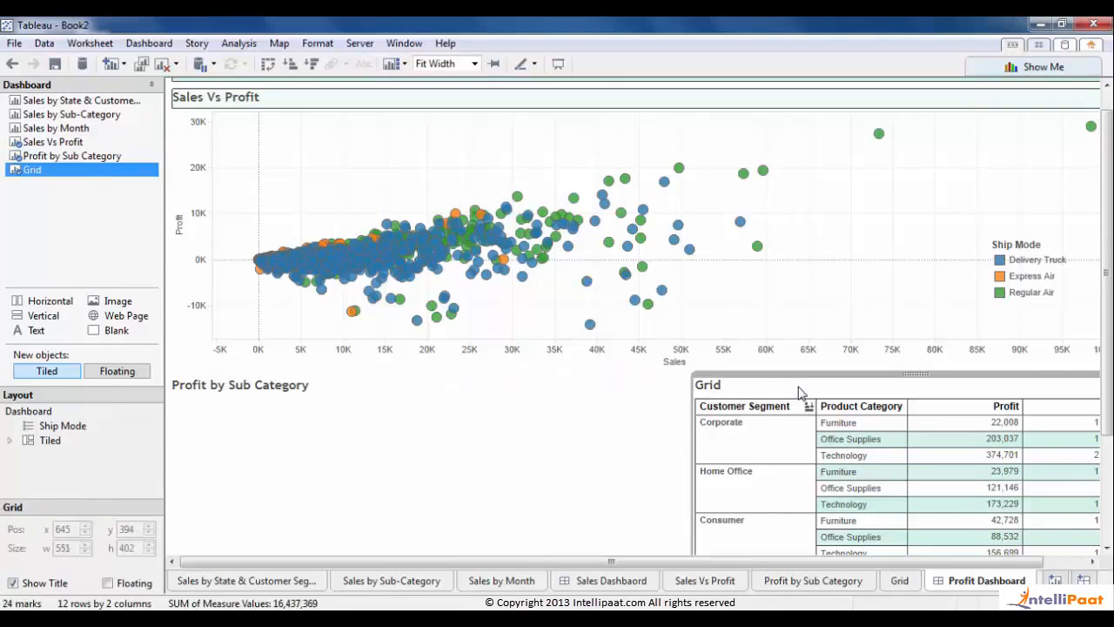
{"action": "left_click", "coordinate": [666, 383]}
{"action": "left_click", "coordinate": [677, 376]}
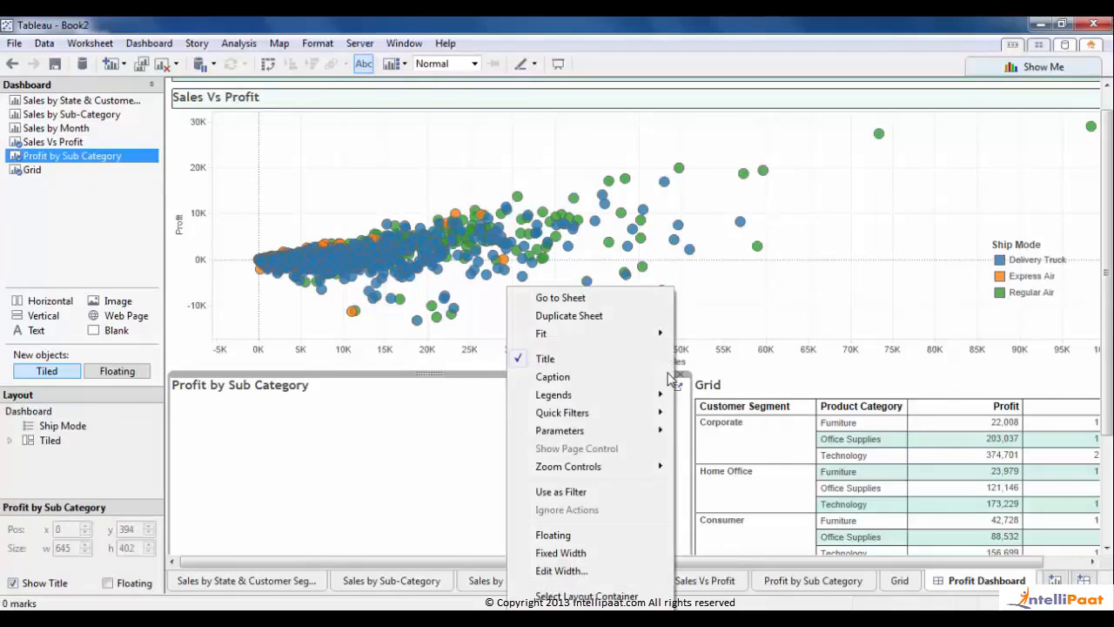
{"action": "left_click", "coordinate": [581, 599]}
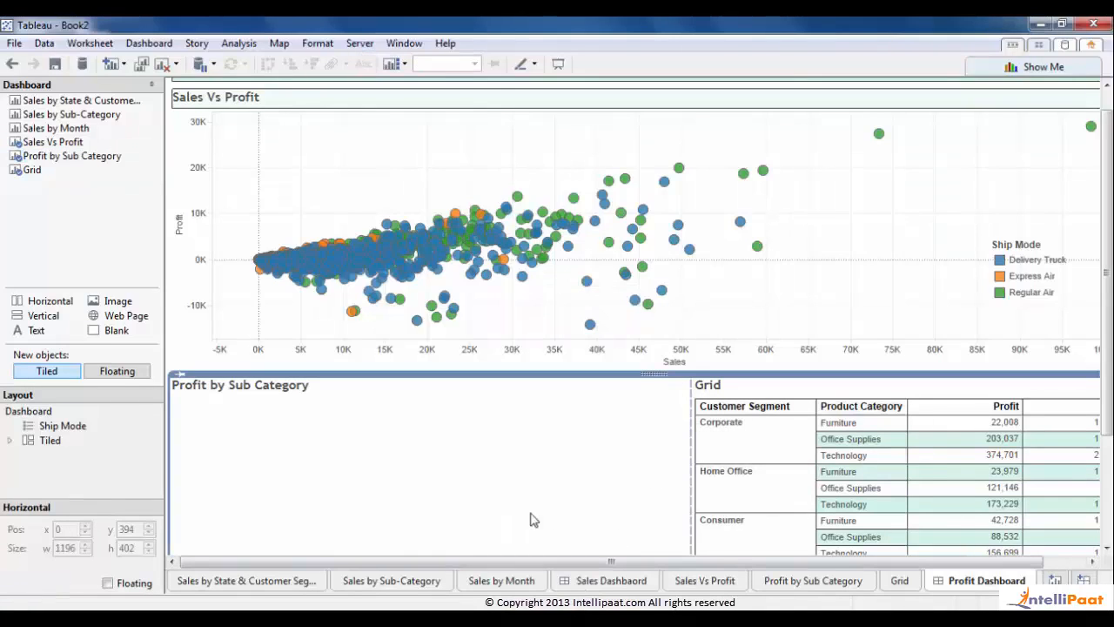
{"action": "left_click", "coordinate": [589, 483]}
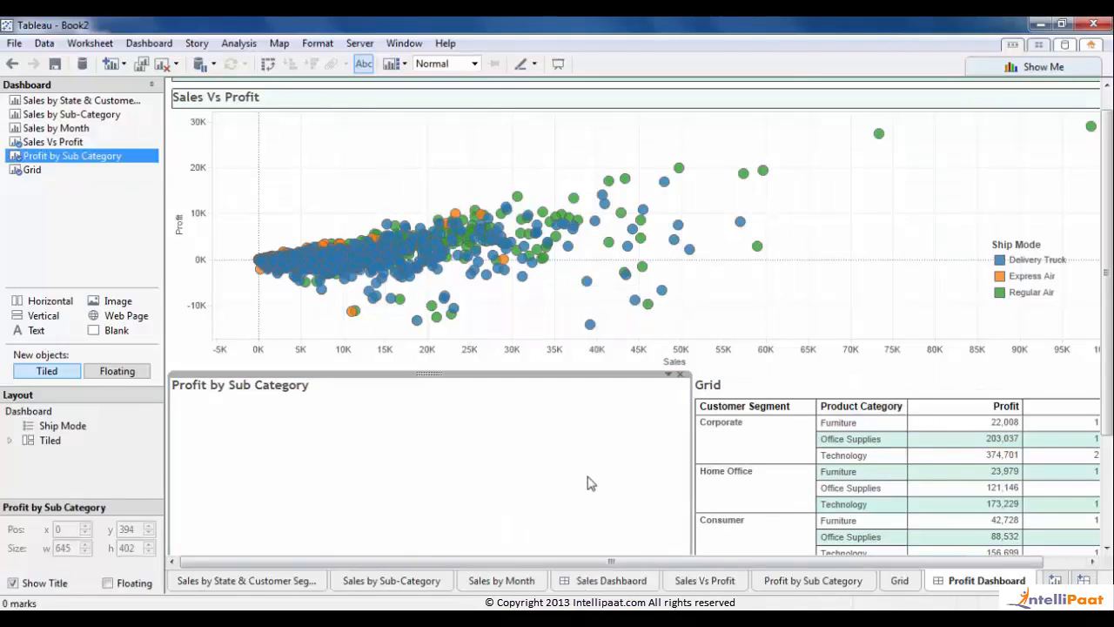
{"action": "right_click", "coordinate": [564, 394]}
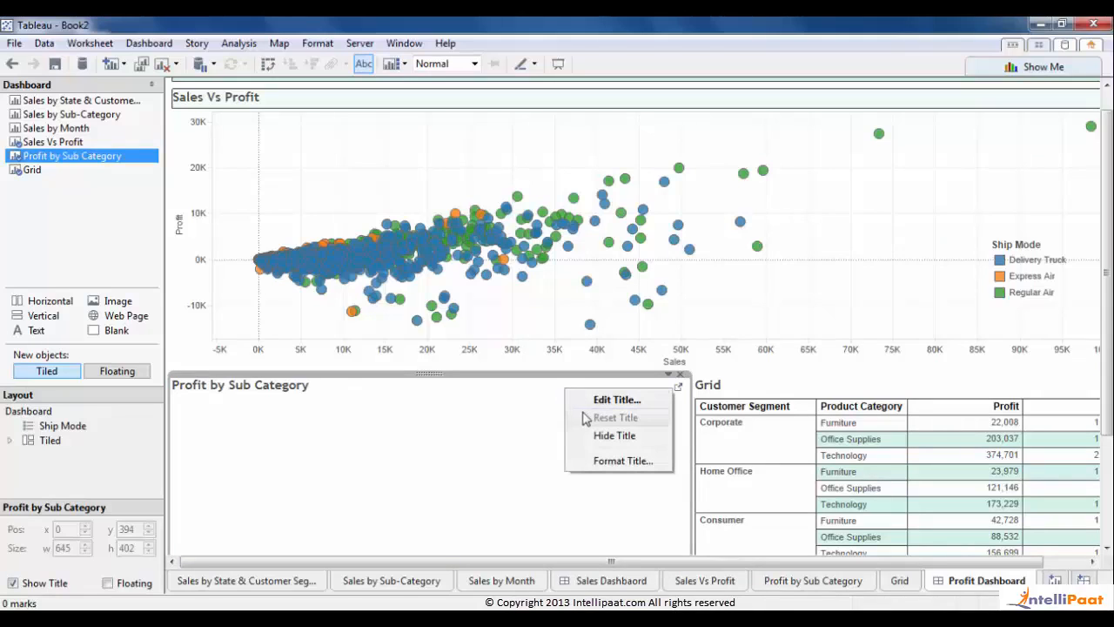
{"action": "left_click", "coordinate": [608, 435]}
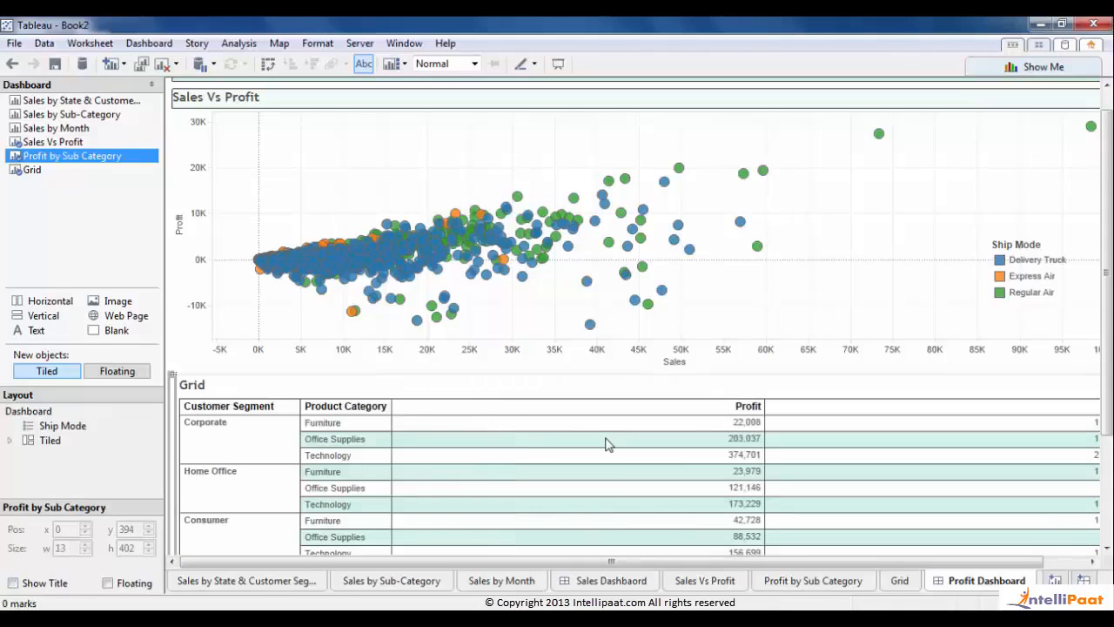
- Collapse the side pane and hide the Grid table's title
{"action": "left_click", "coordinate": [151, 86]}
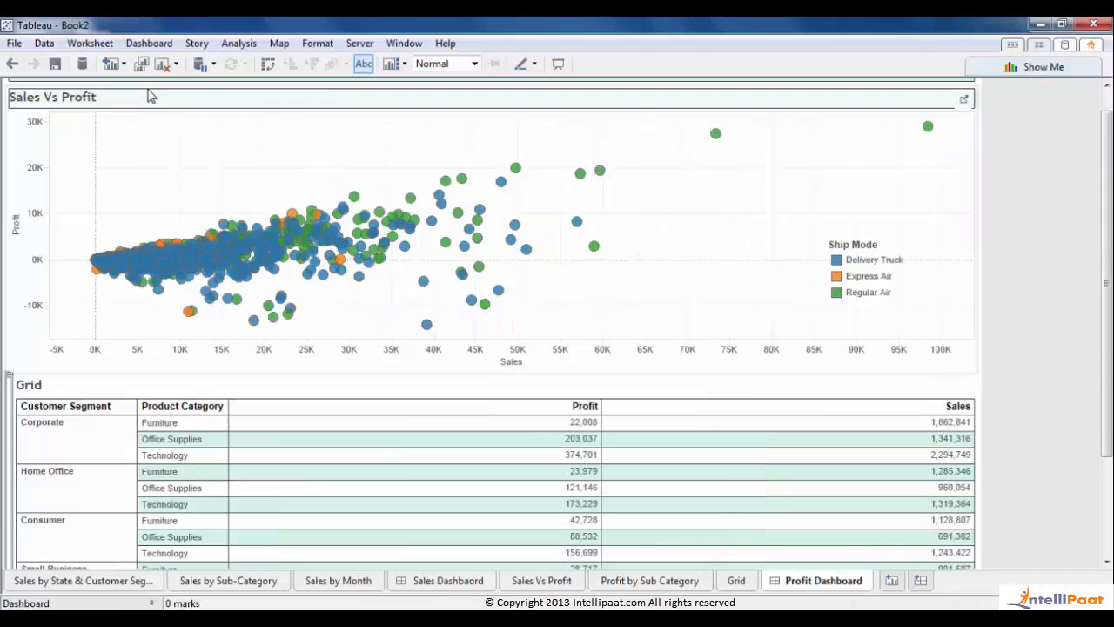
{"action": "left_click", "coordinate": [1018, 407]}
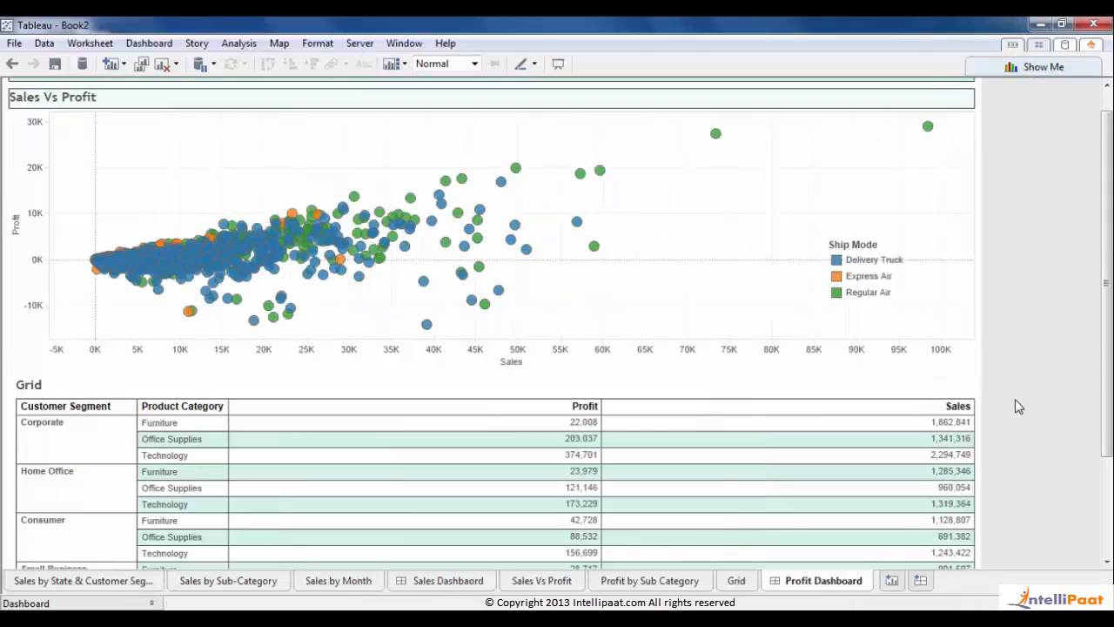
{"action": "mouse_move", "coordinate": [423, 461]}
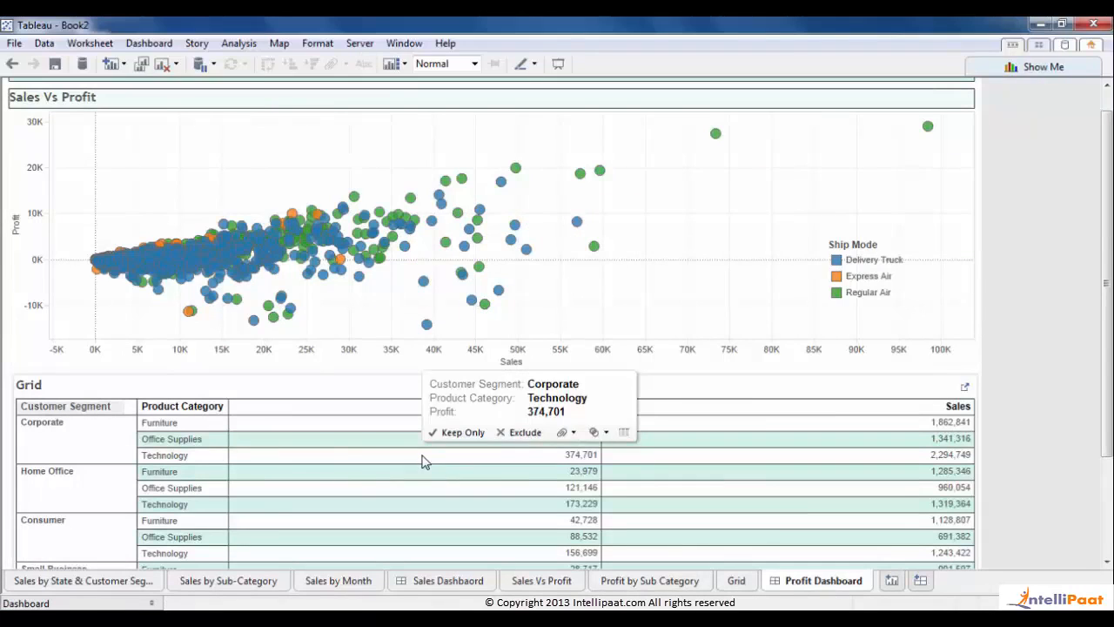
{"action": "left_click", "coordinate": [10, 430]}
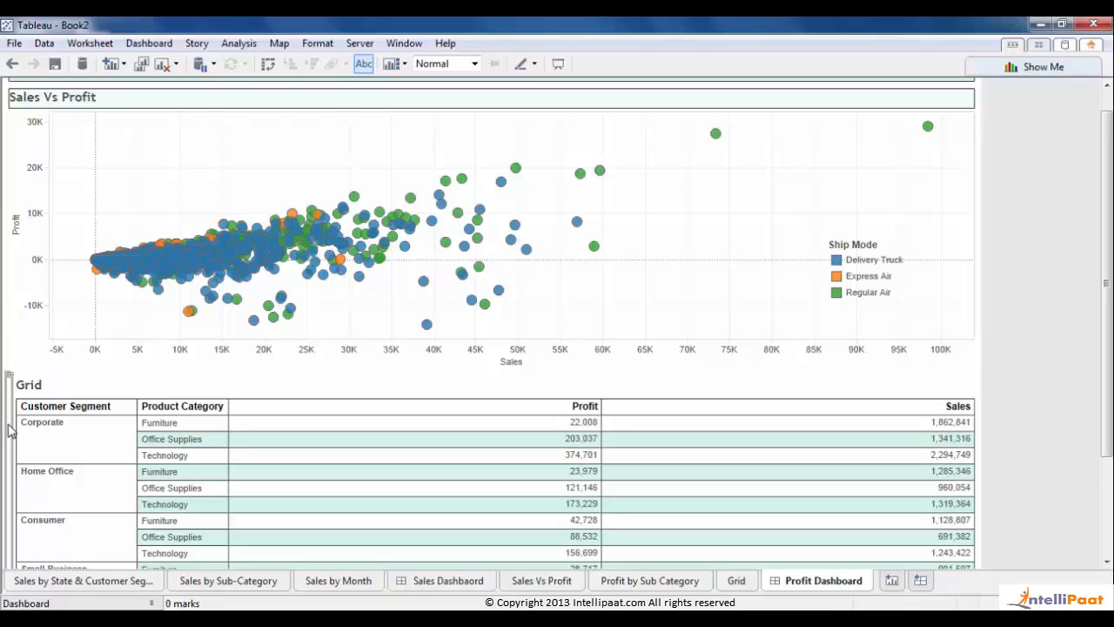
{"action": "left_click", "coordinate": [61, 396]}
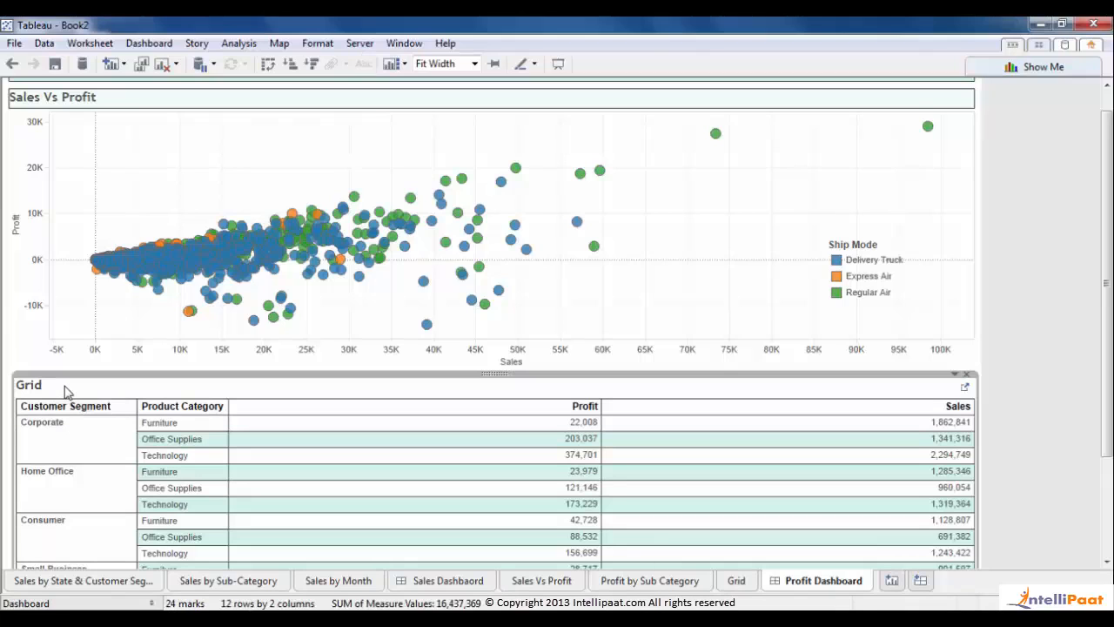
{"action": "right_click", "coordinate": [67, 391]}
{"action": "left_click", "coordinate": [131, 434]}
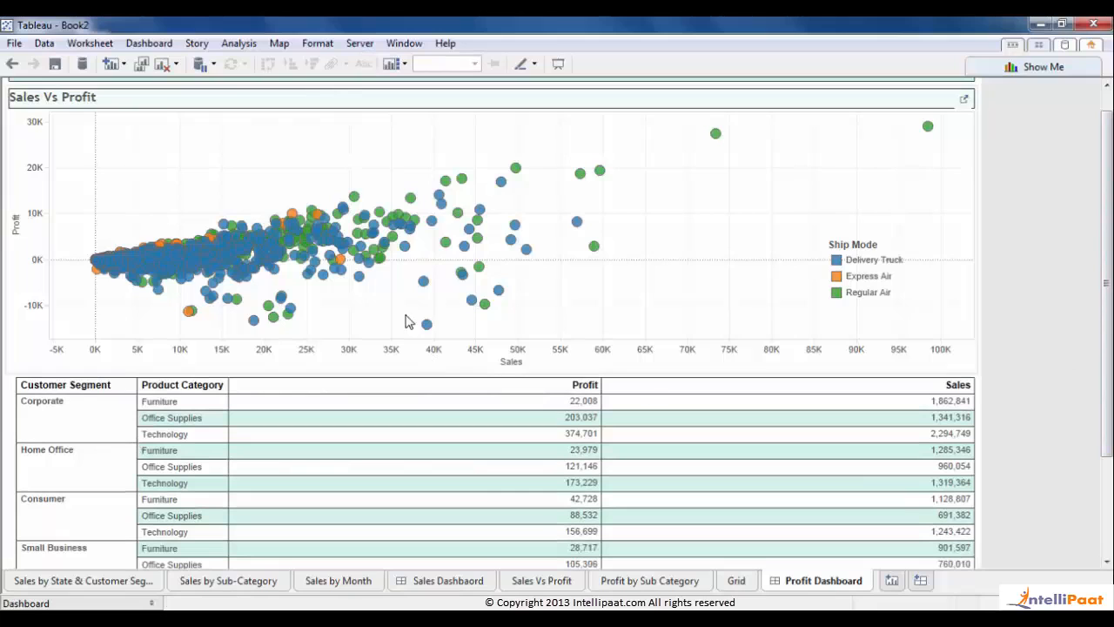
- Add the Display control via Analysis > Parameters, try floating it, then remove it
{"action": "left_click", "coordinate": [102, 99]}
{"action": "left_click", "coordinate": [238, 43]}
{"action": "mouse_move", "coordinate": [291, 319]}
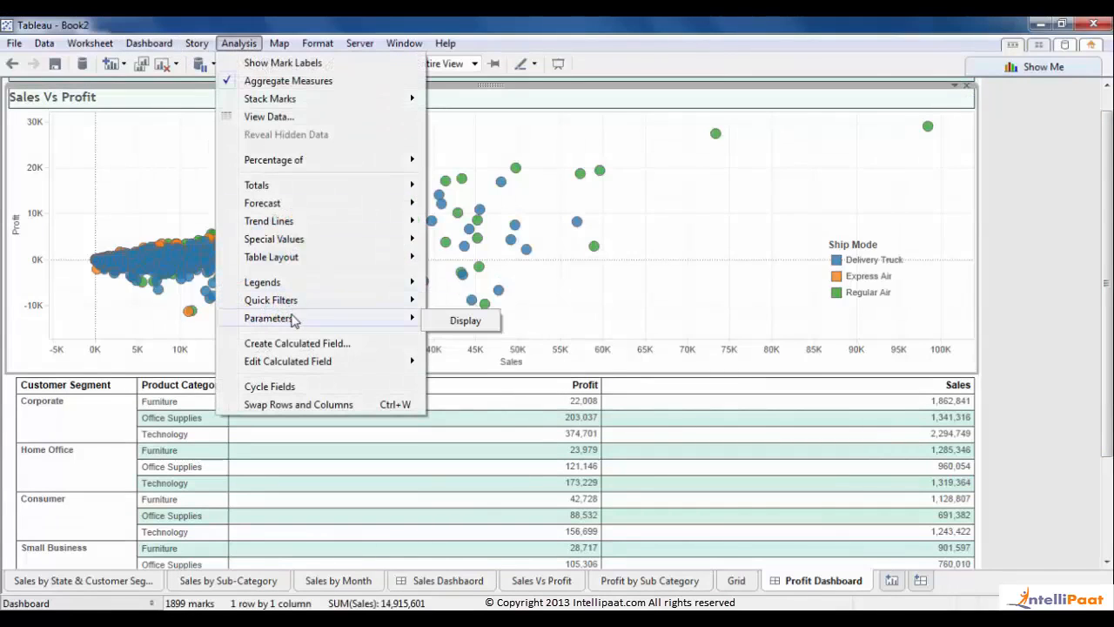
{"action": "left_click", "coordinate": [460, 318]}
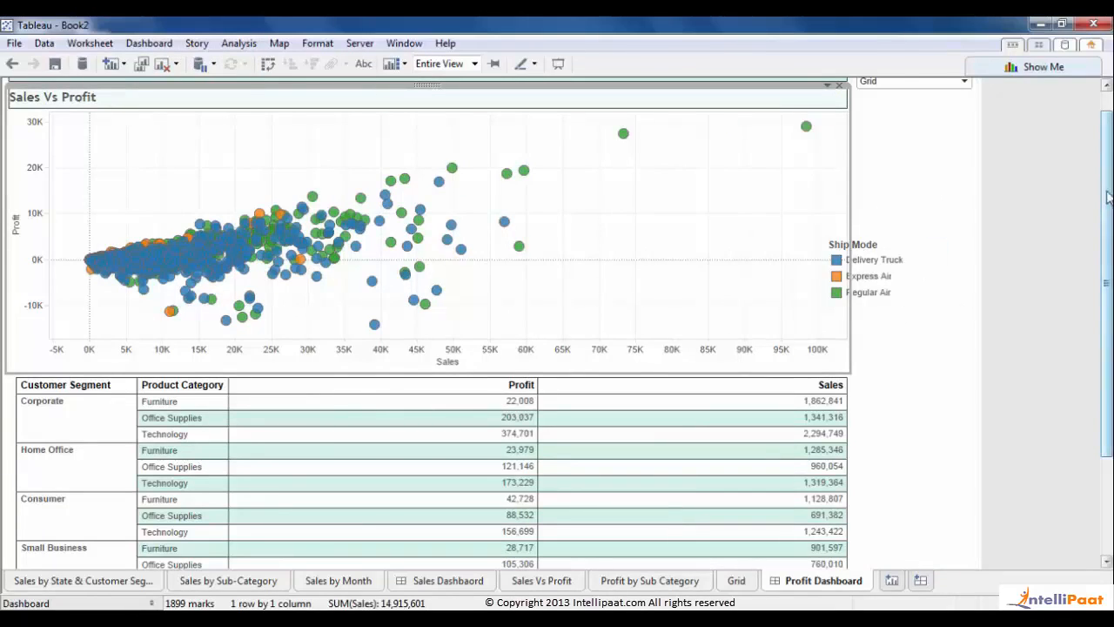
{"action": "left_click_drag", "start_coordinate": [1107, 202], "coordinate": [1107, 178]}
{"action": "left_click", "coordinate": [883, 91]}
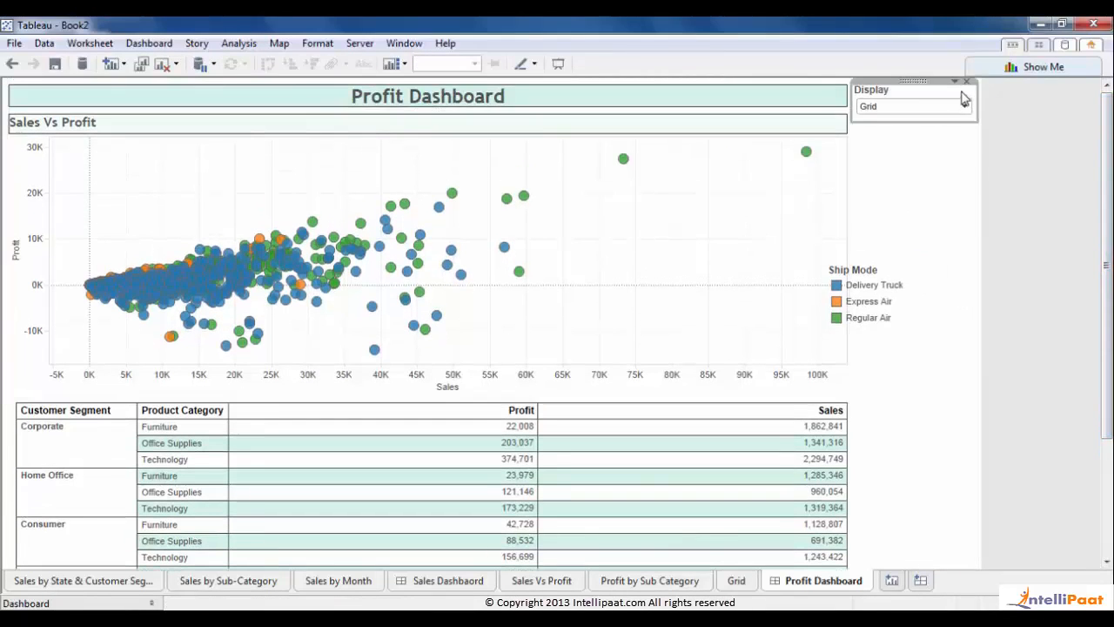
{"action": "left_click", "coordinate": [954, 81]}
{"action": "left_click", "coordinate": [841, 255]}
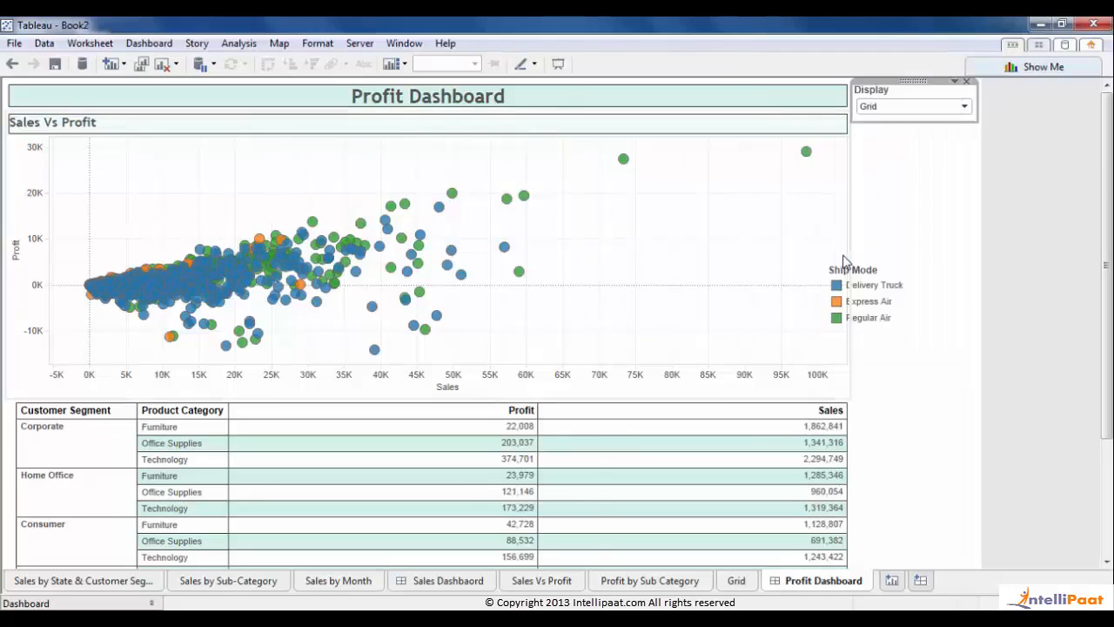
{"action": "left_click_drag", "start_coordinate": [899, 93], "coordinate": [925, 377]}
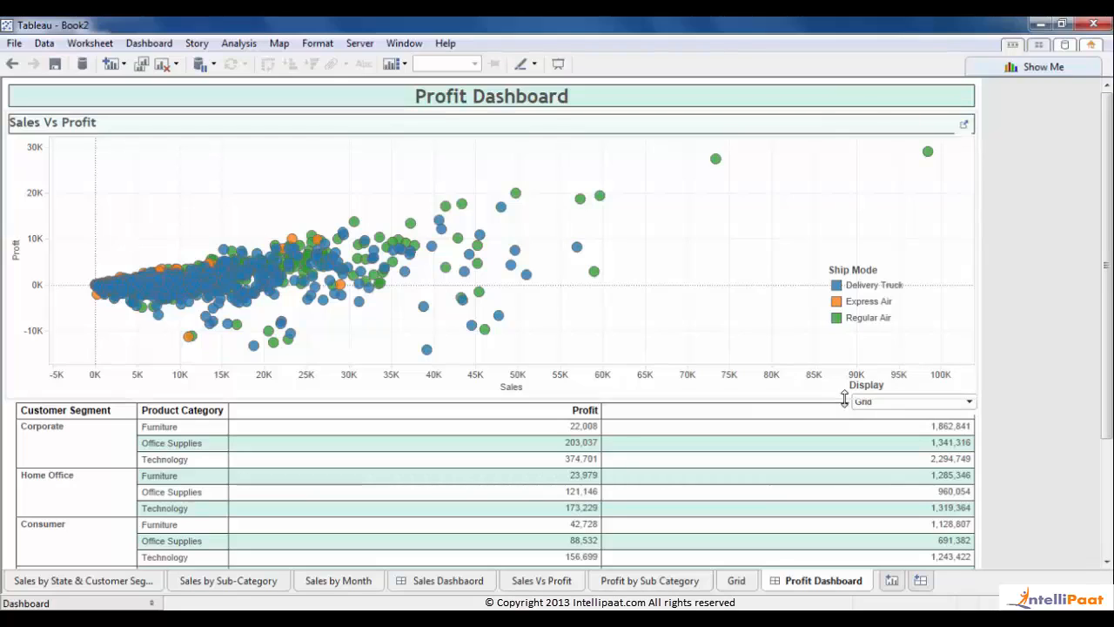
{"action": "left_click", "coordinate": [968, 392]}
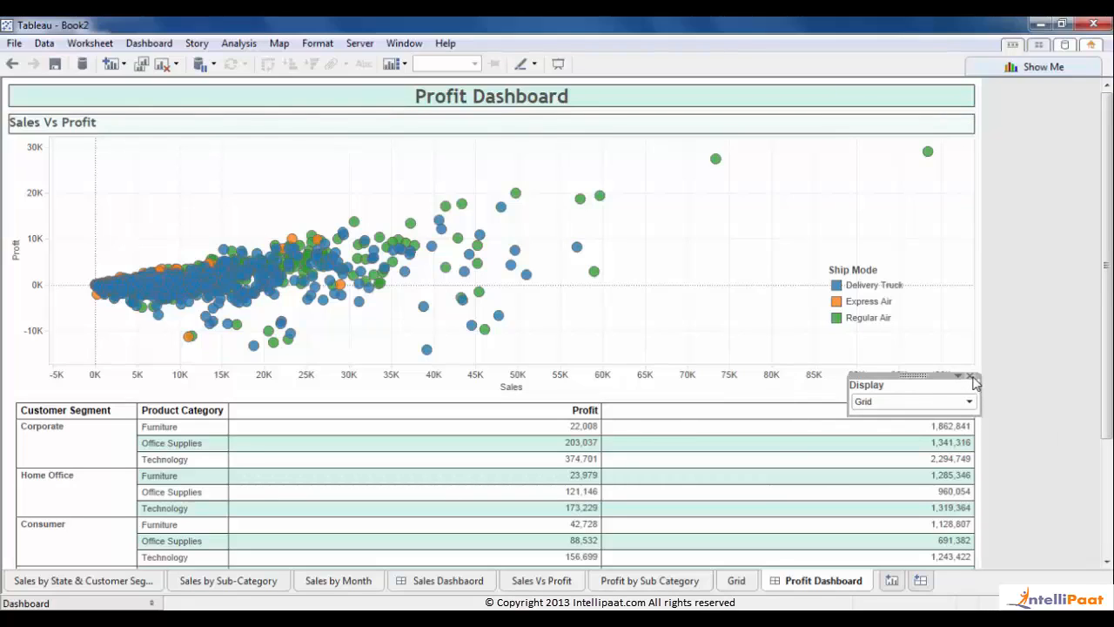
{"action": "left_click", "coordinate": [971, 376]}
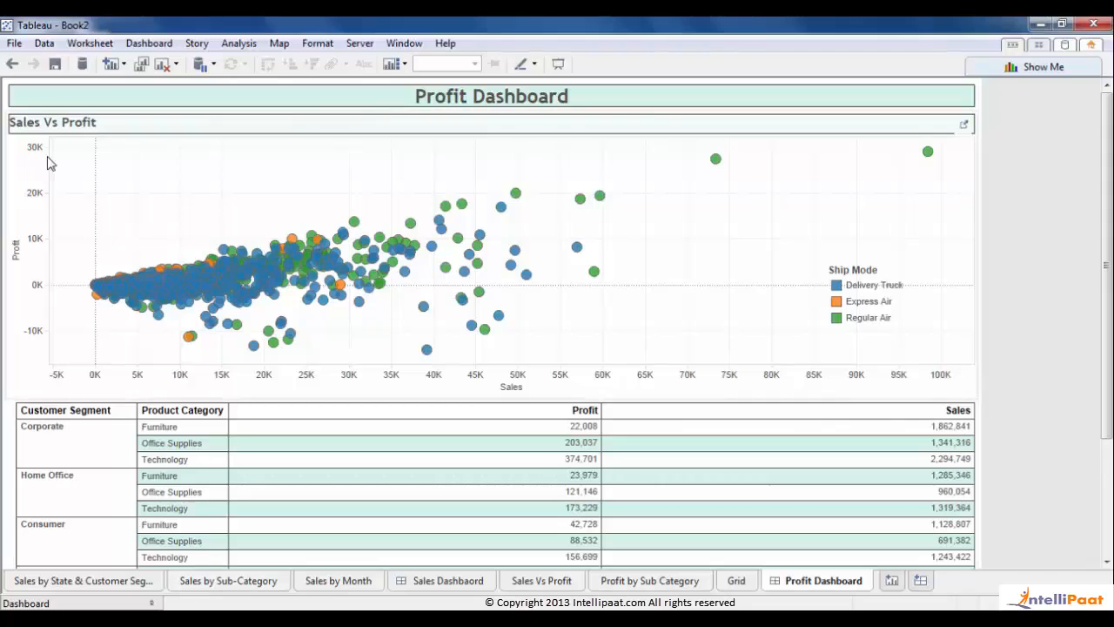
- Re-add the Display control and place it between the Sales Vs Profit scatter and Grid table
{"action": "left_click", "coordinate": [249, 43]}
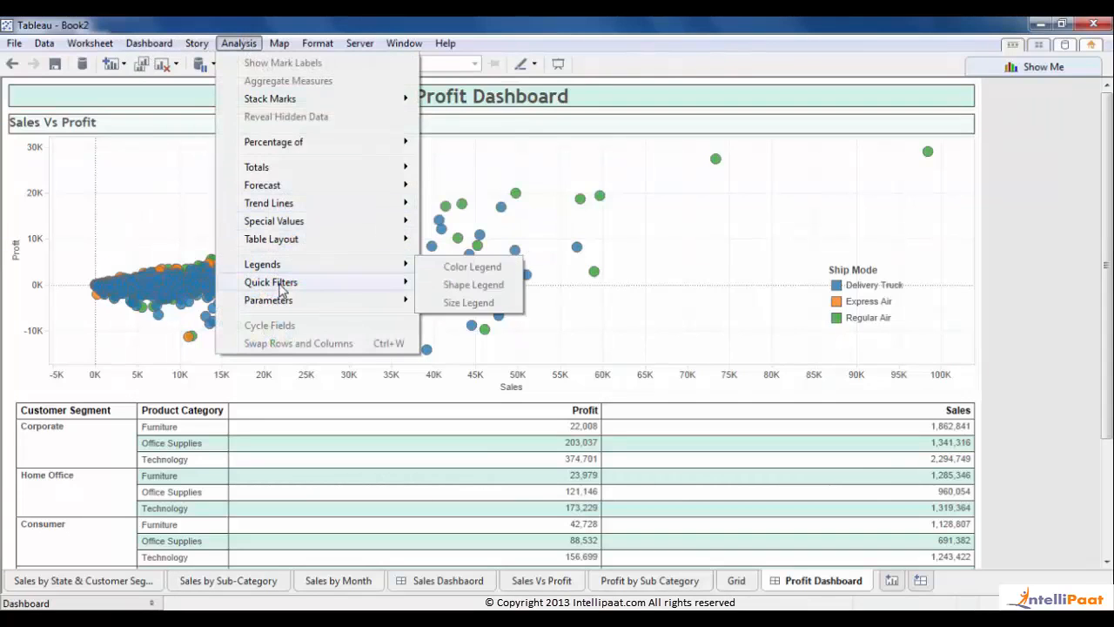
{"action": "mouse_move", "coordinate": [279, 300]}
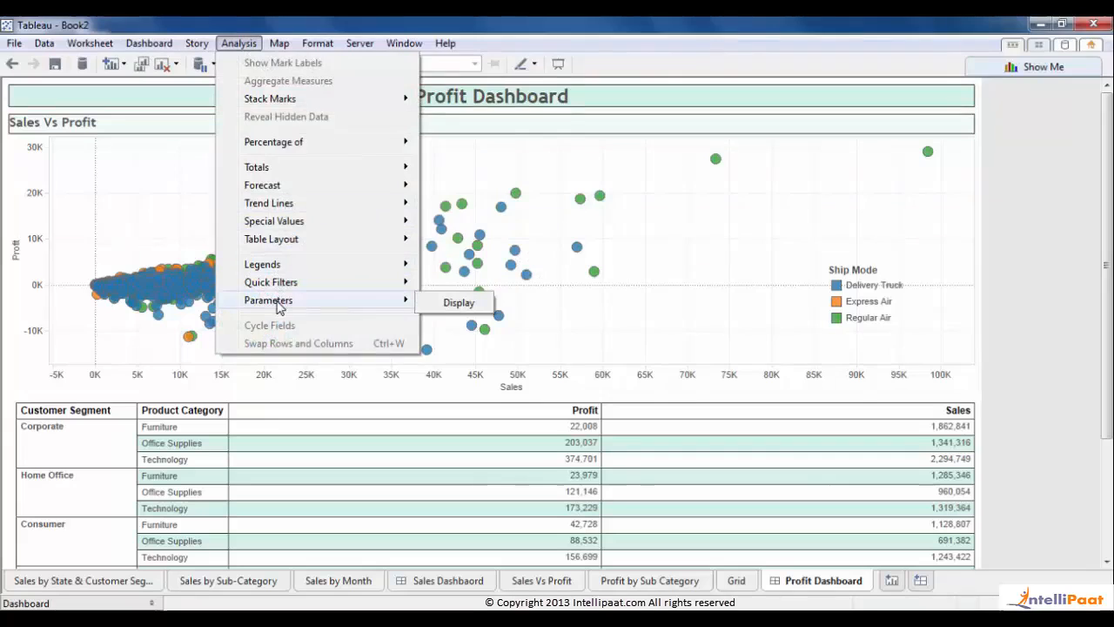
{"action": "left_click", "coordinate": [439, 304]}
{"action": "left_click", "coordinate": [896, 105]}
{"action": "left_click_drag", "start_coordinate": [907, 79], "coordinate": [433, 376]}
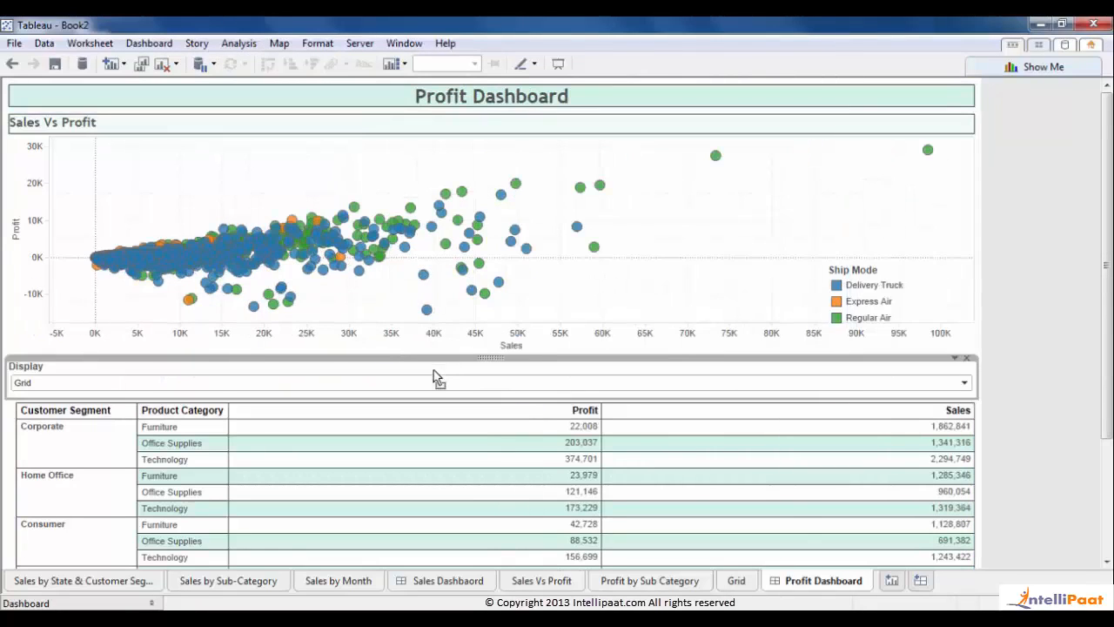
{"action": "left_click", "coordinate": [1044, 372]}
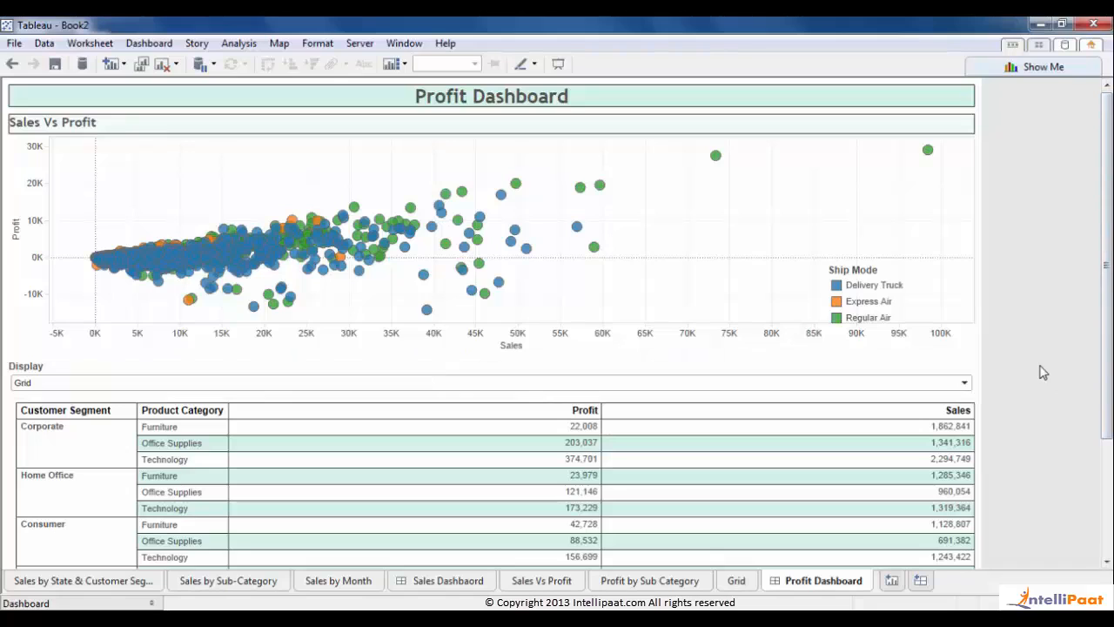
- Switch the Display control to Bar Chart to show the sub-category bars
{"action": "left_click", "coordinate": [963, 382]}
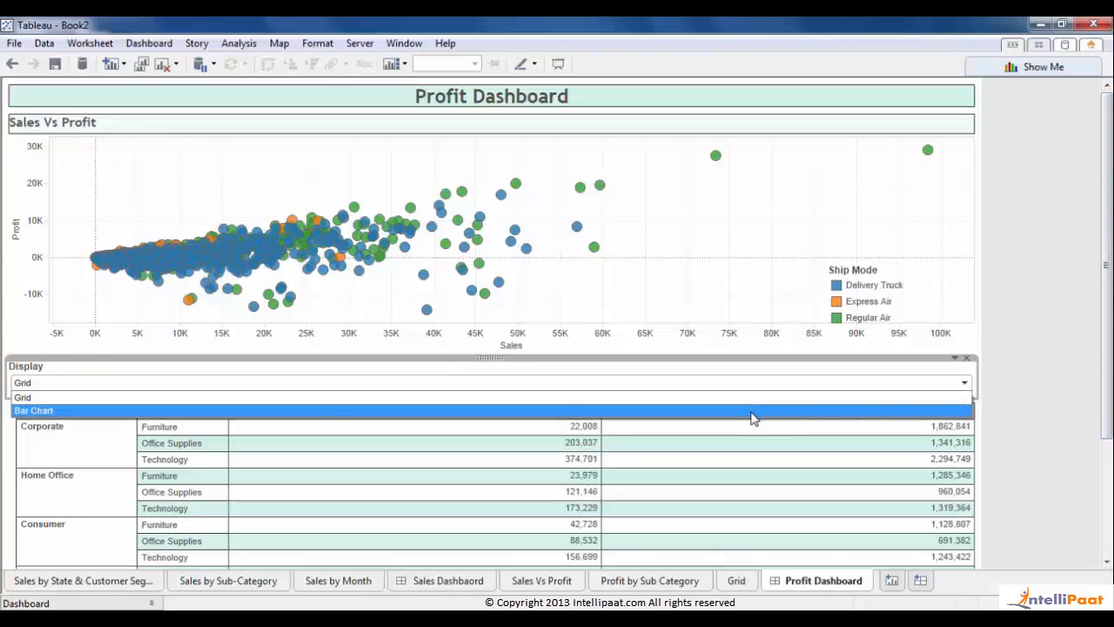
{"action": "left_click", "coordinate": [754, 410]}
{"action": "left_click", "coordinate": [1051, 415]}
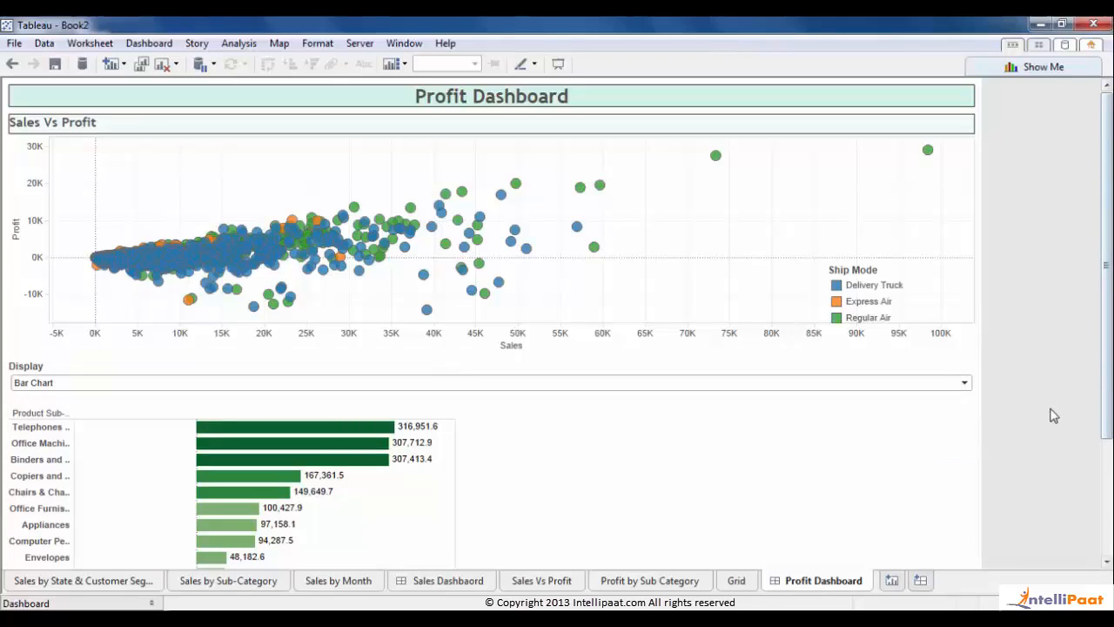
- Set the bar view to Fit Width, then switch Display back to Grid
{"action": "left_click", "coordinate": [416, 496]}
{"action": "left_click", "coordinate": [436, 401]}
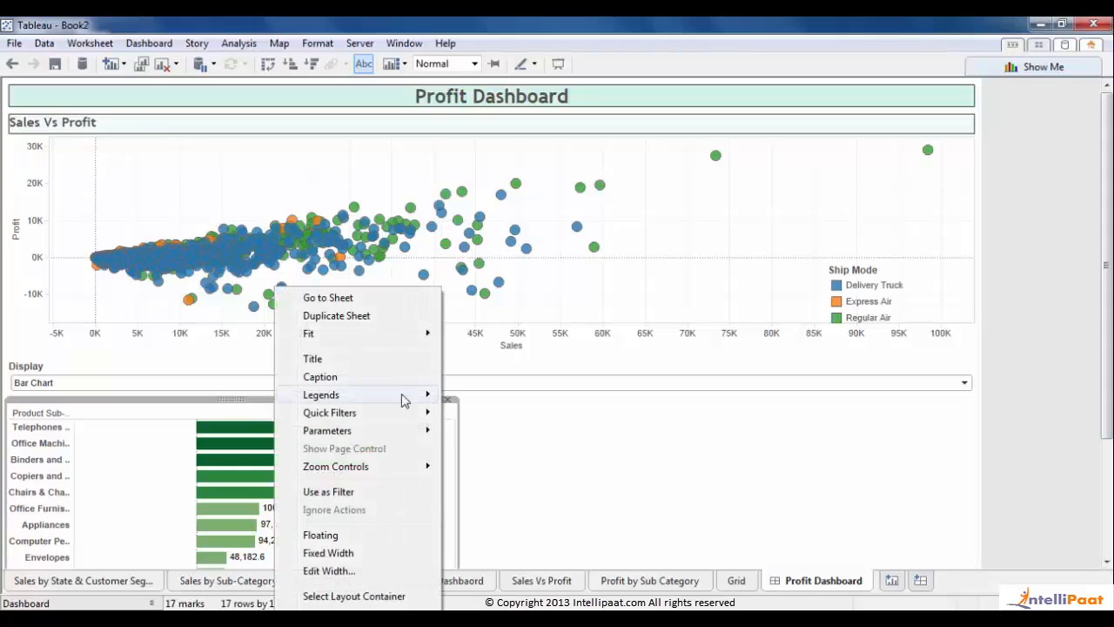
{"action": "mouse_move", "coordinate": [374, 338]}
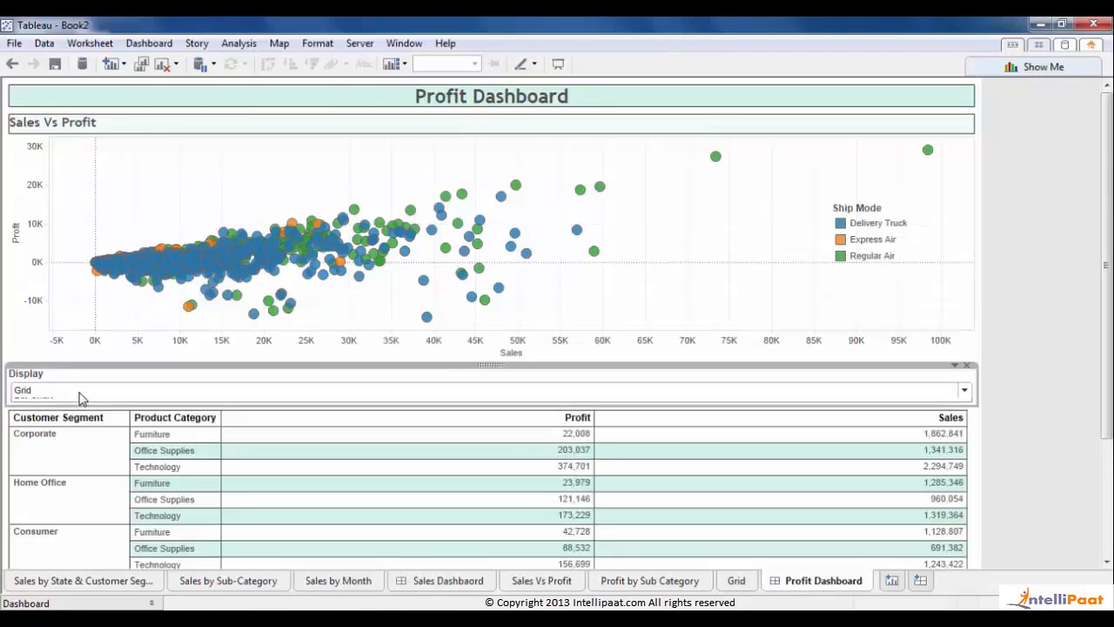
{"action": "left_click", "coordinate": [77, 392]}
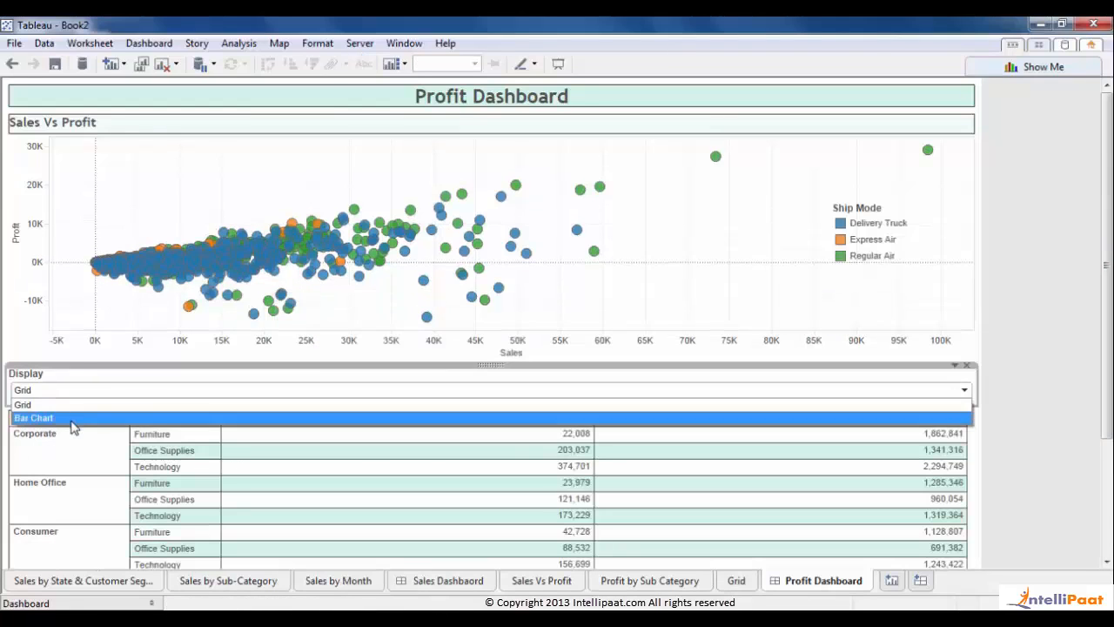
{"action": "left_click", "coordinate": [74, 418]}
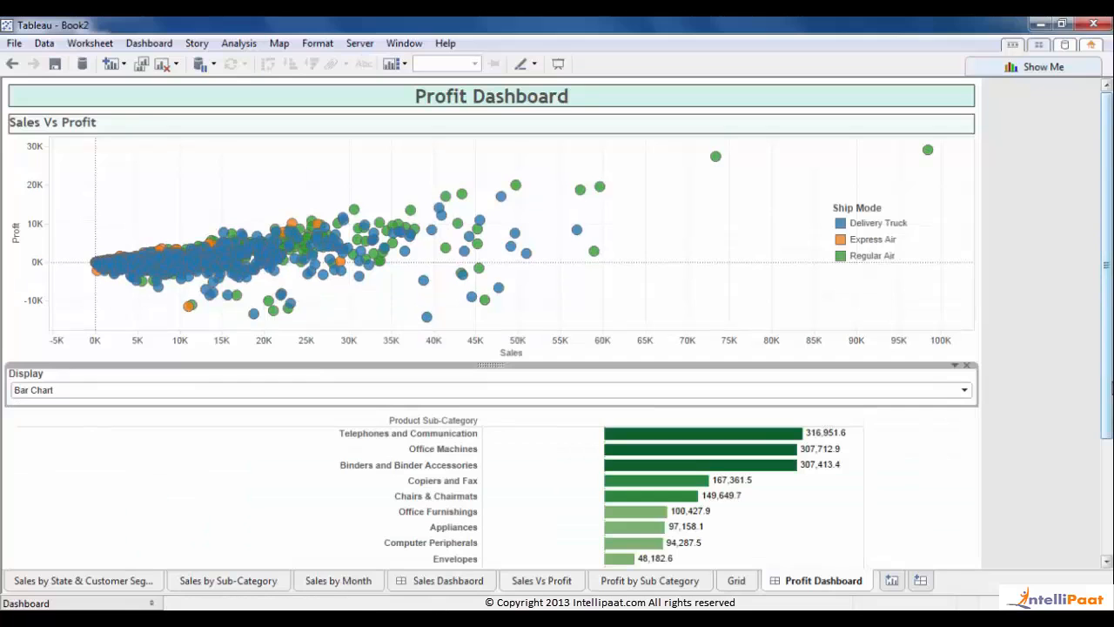
{"action": "scroll", "coordinate": [492, 322], "scroll_direction": "down", "scroll_amount": 4}
{"action": "scroll", "coordinate": [491, 322], "scroll_direction": "up", "scroll_amount": 4}
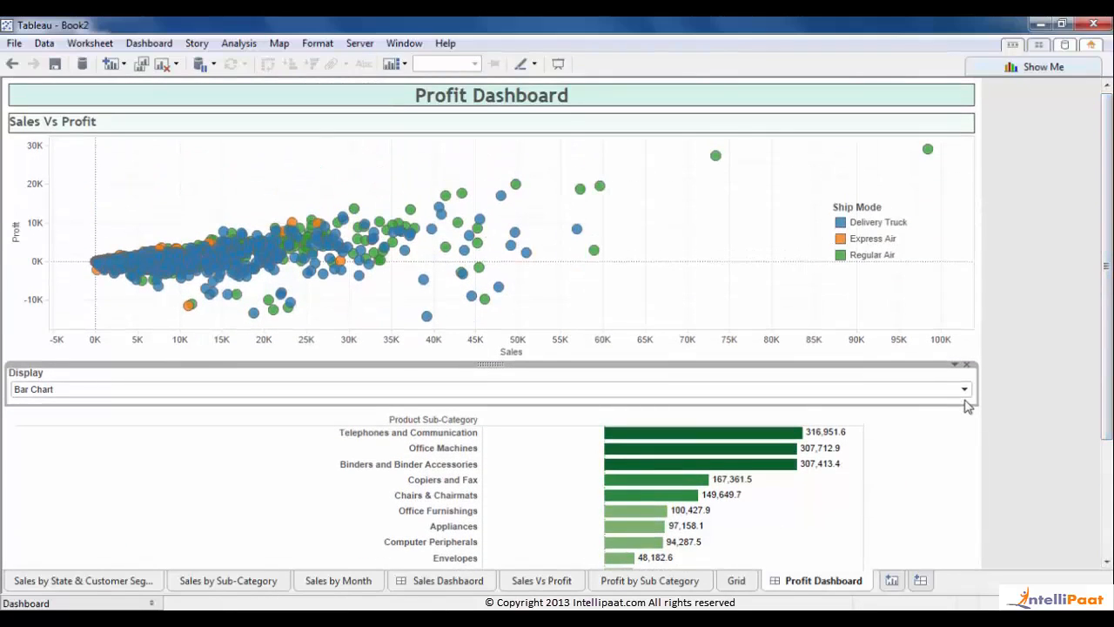
{"action": "left_click", "coordinate": [965, 392]}
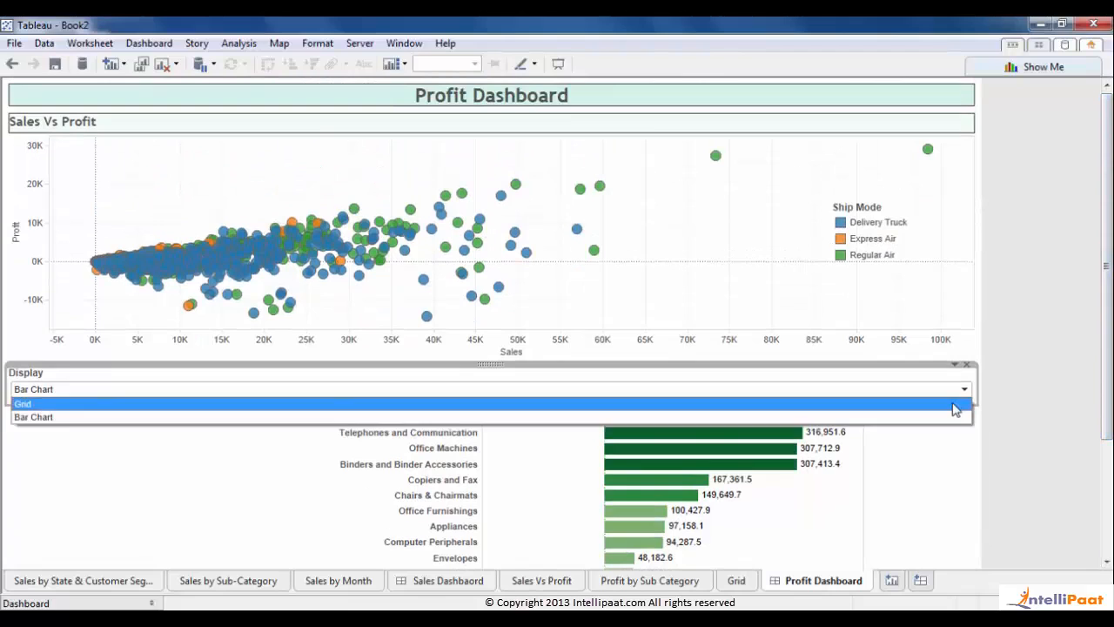
{"action": "left_click", "coordinate": [955, 404]}
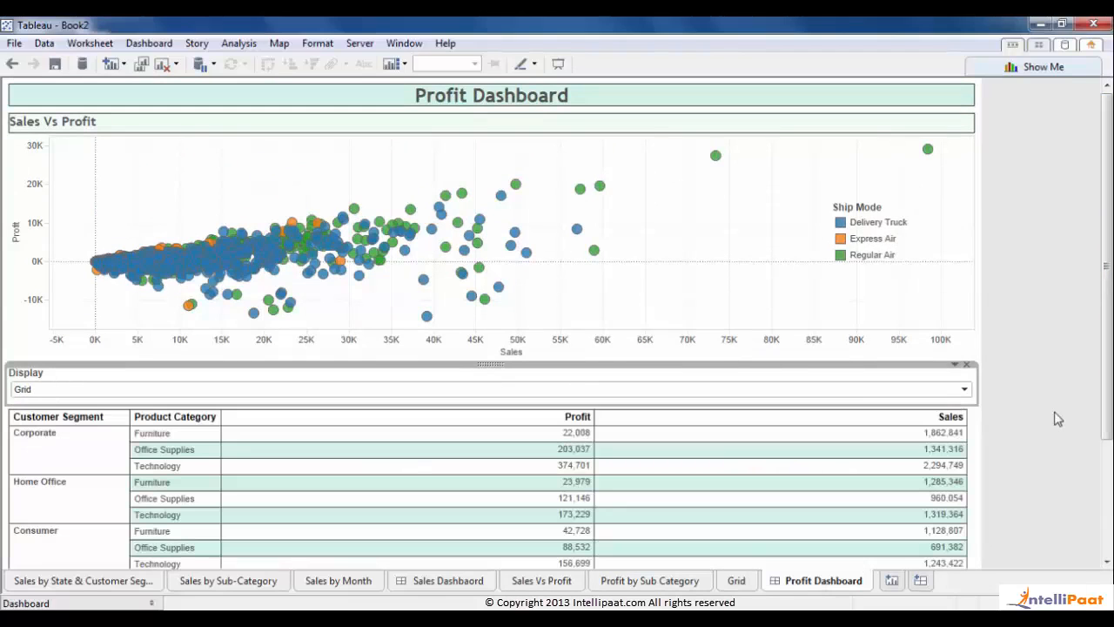
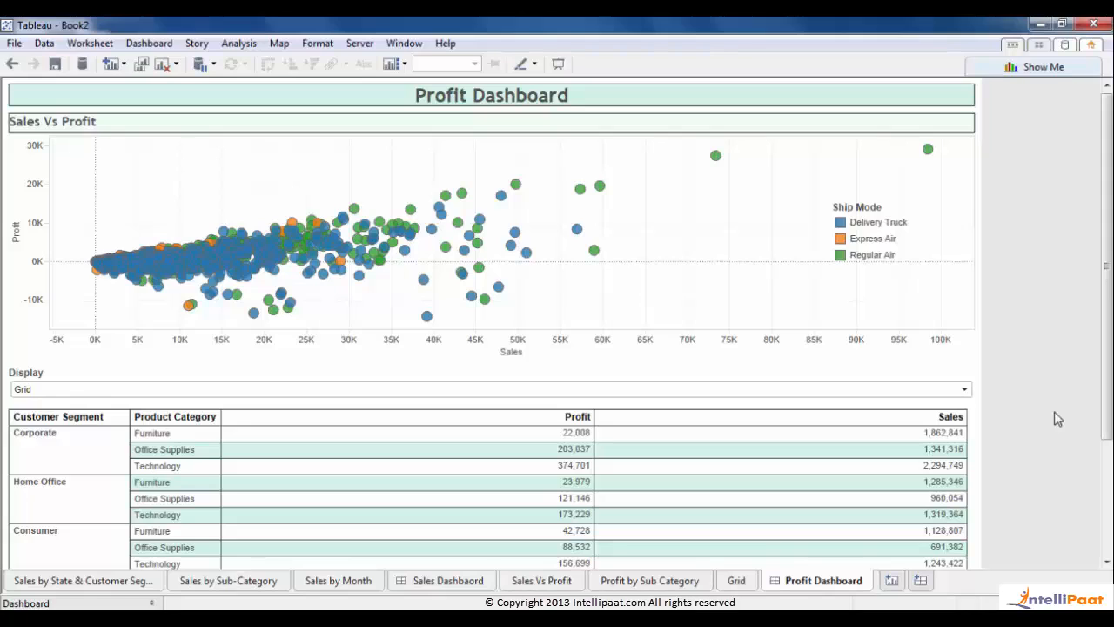
- Open the Sales Vs Profit worksheet from its scatter plot on the Profit Dashboard
{"action": "left_click", "coordinate": [670, 245]}
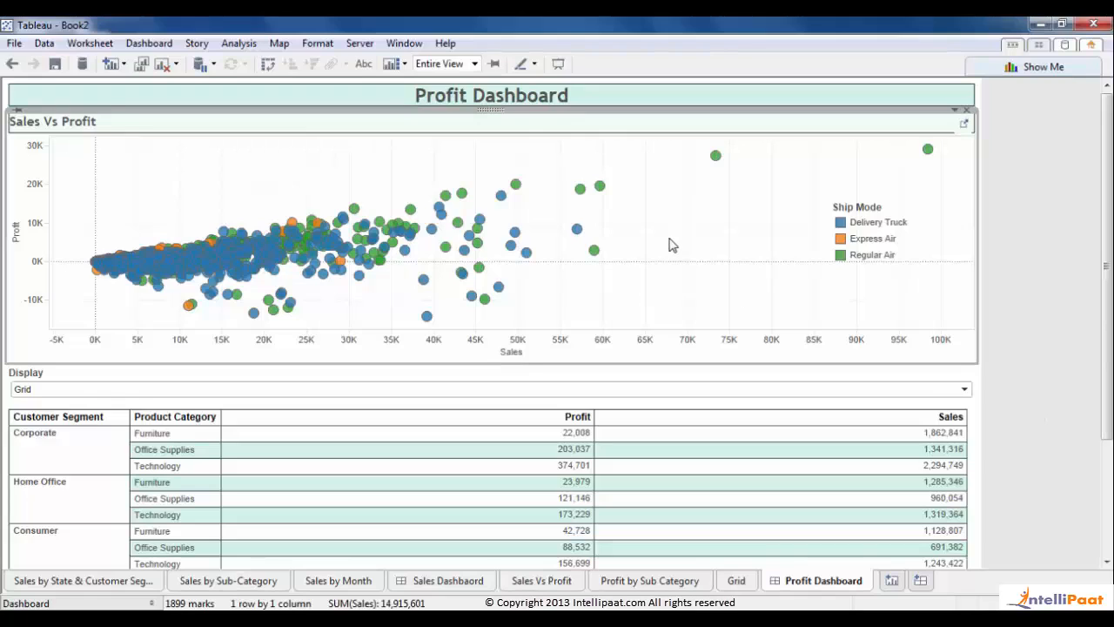
{"action": "left_click", "coordinate": [964, 124]}
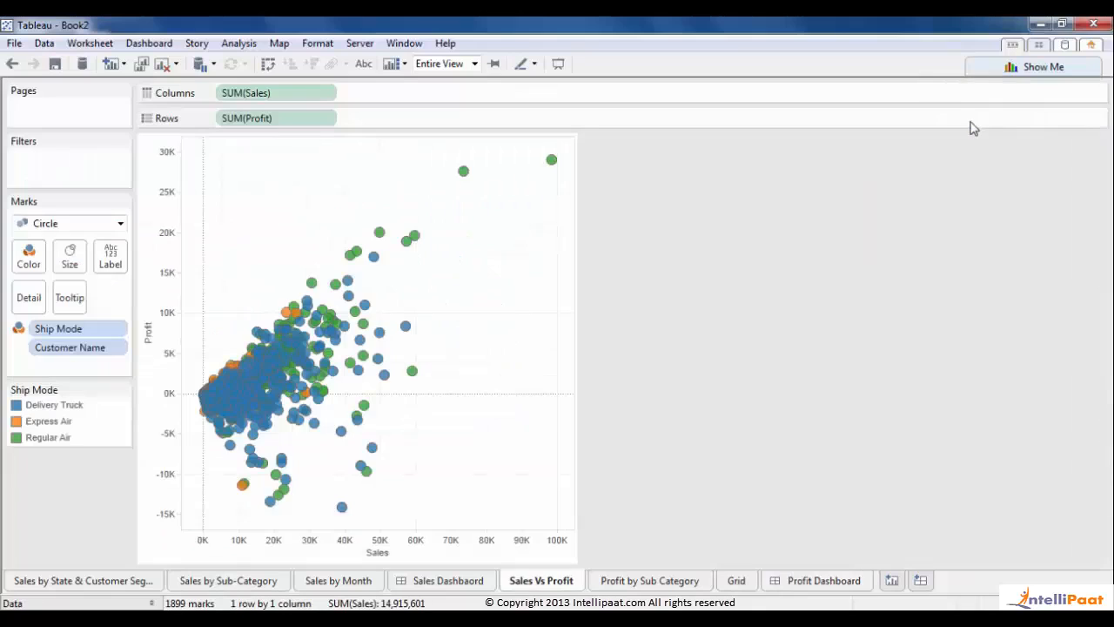
- Add a Region filter including all four regions, then remove it from Filters
{"action": "left_click", "coordinate": [152, 602]}
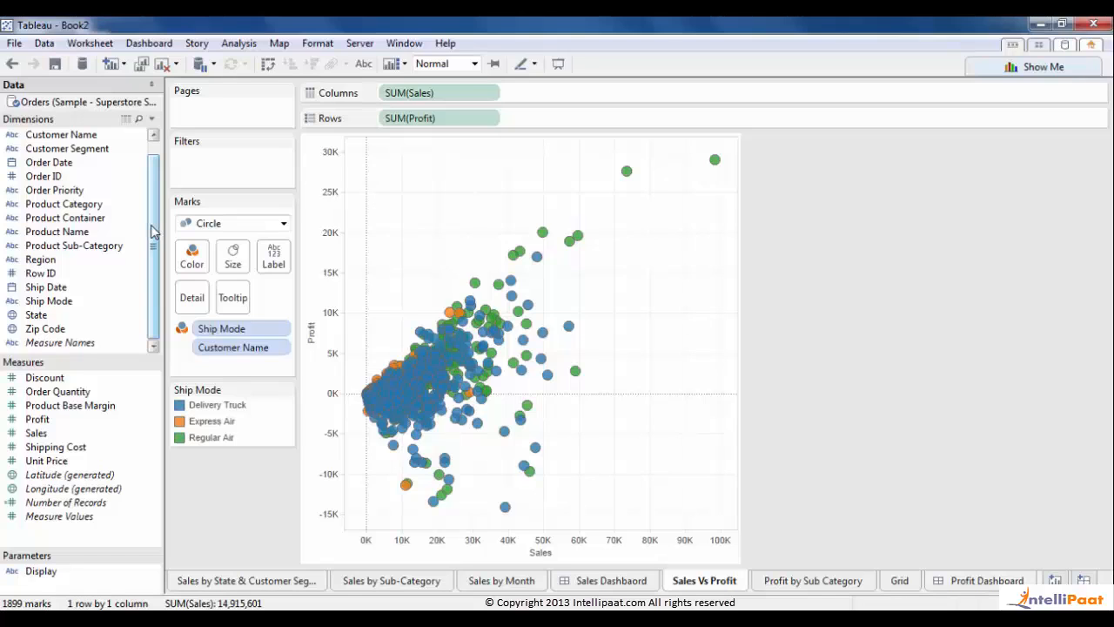
{"action": "left_click_drag", "start_coordinate": [140, 260], "coordinate": [258, 163]}
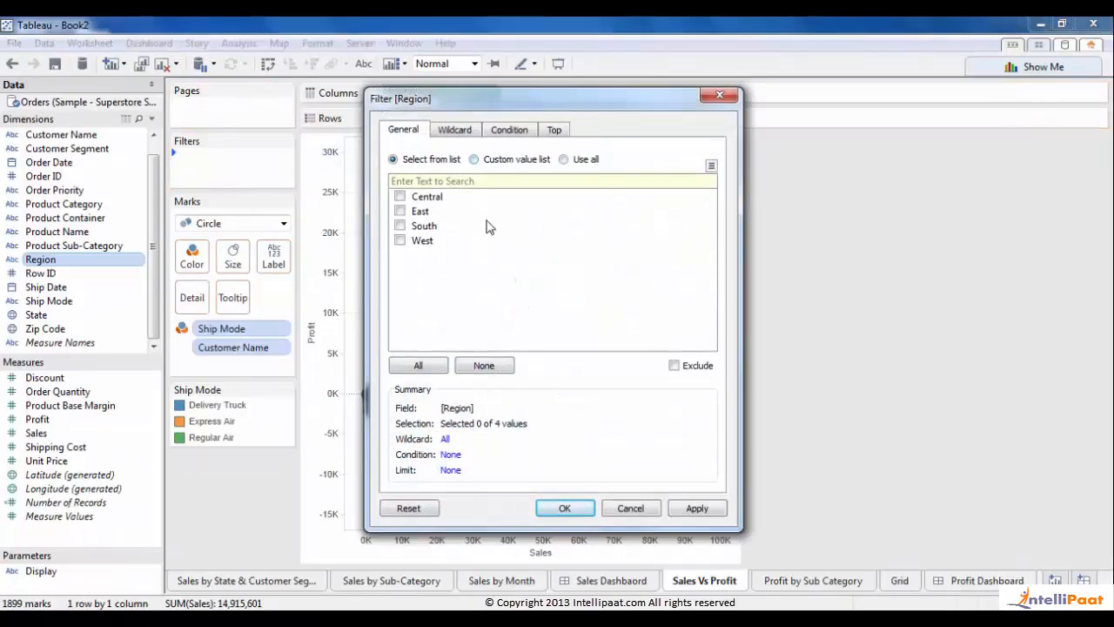
{"action": "left_click", "coordinate": [430, 369]}
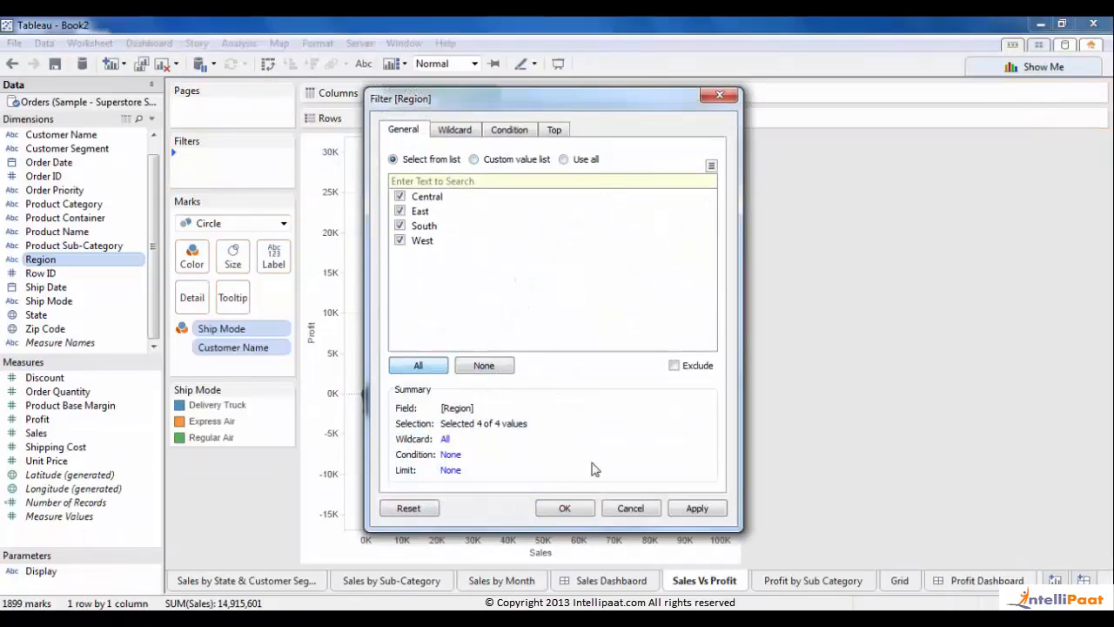
{"action": "left_click", "coordinate": [583, 514]}
{"action": "left_click_drag", "start_coordinate": [241, 165], "coordinate": [932, 324]}
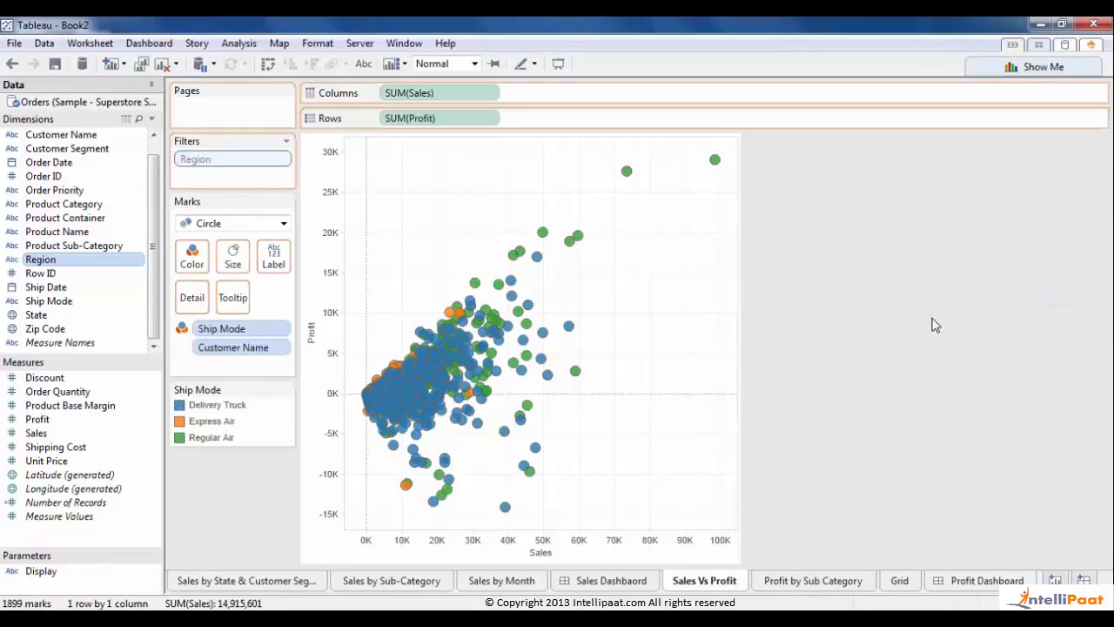
- Show a Region quick filter, test unchecking and rechecking all regions, then return to Profit Dashboard
{"action": "left_click", "coordinate": [138, 259]}
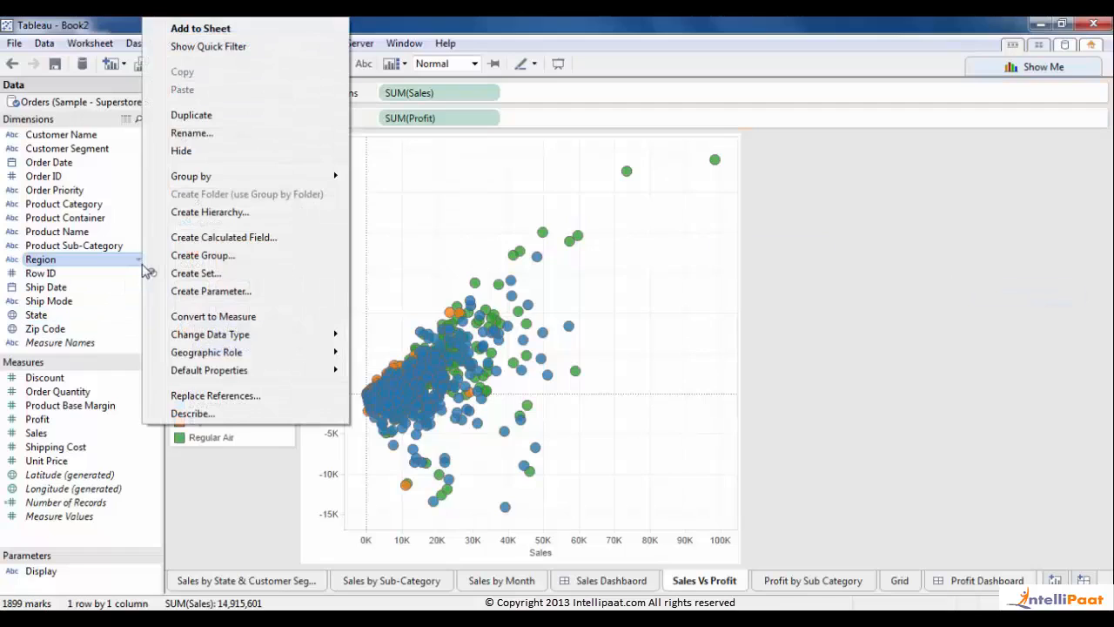
{"action": "left_click", "coordinate": [298, 47]}
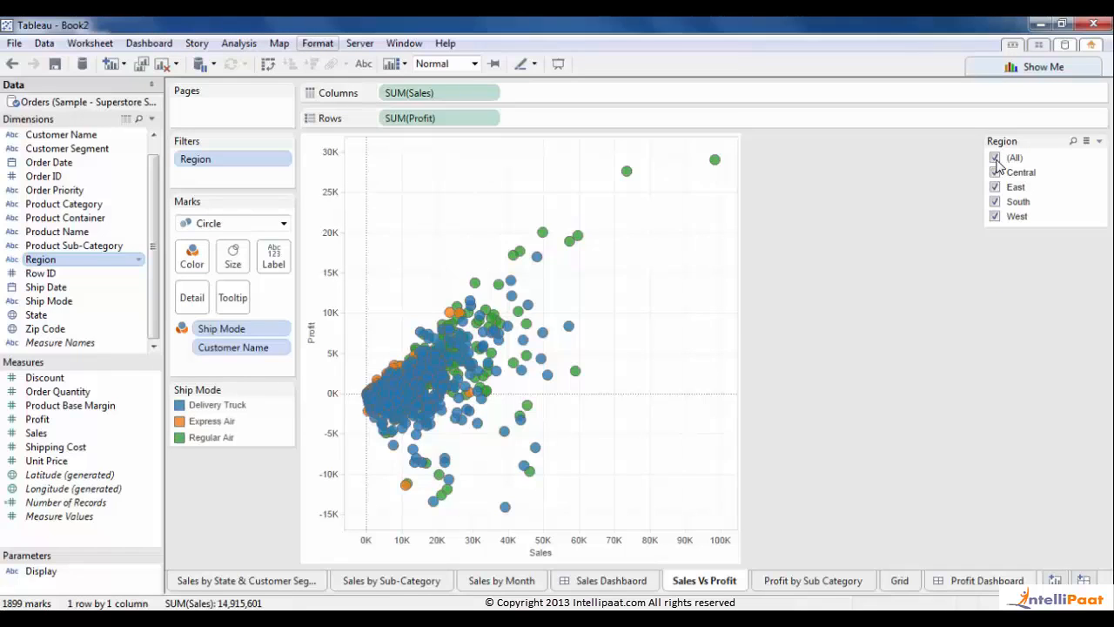
{"action": "left_click", "coordinate": [995, 158]}
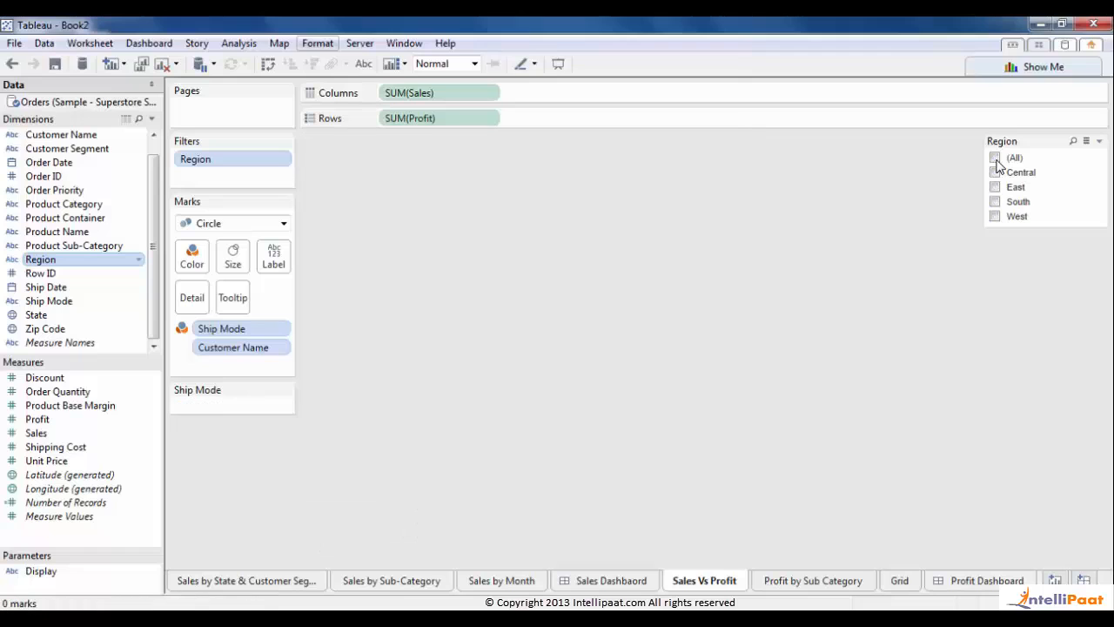
{"action": "left_click", "coordinate": [997, 161]}
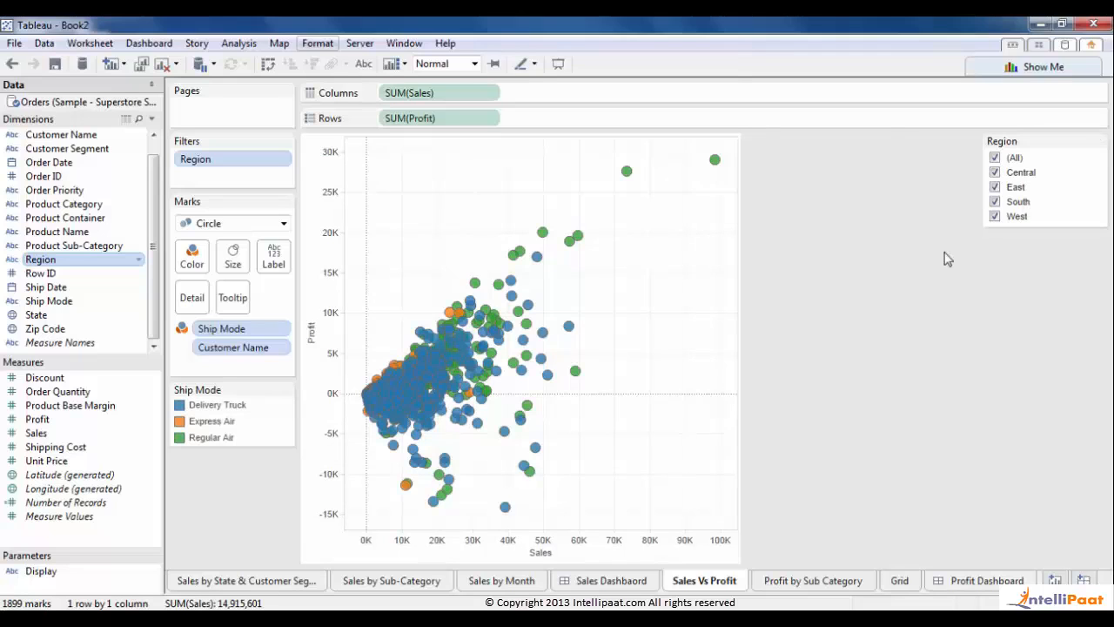
{"action": "left_click", "coordinate": [984, 581]}
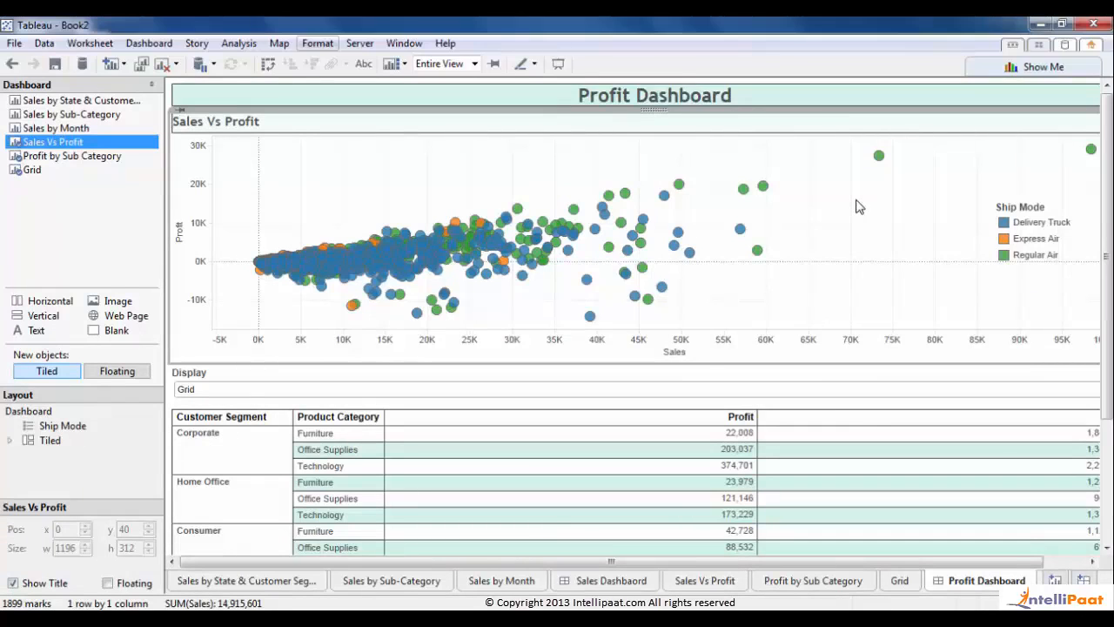
- Add a Region quick filter to the Profit Dashboard and collapse the Dashboard pane
{"action": "left_click", "coordinate": [237, 46]}
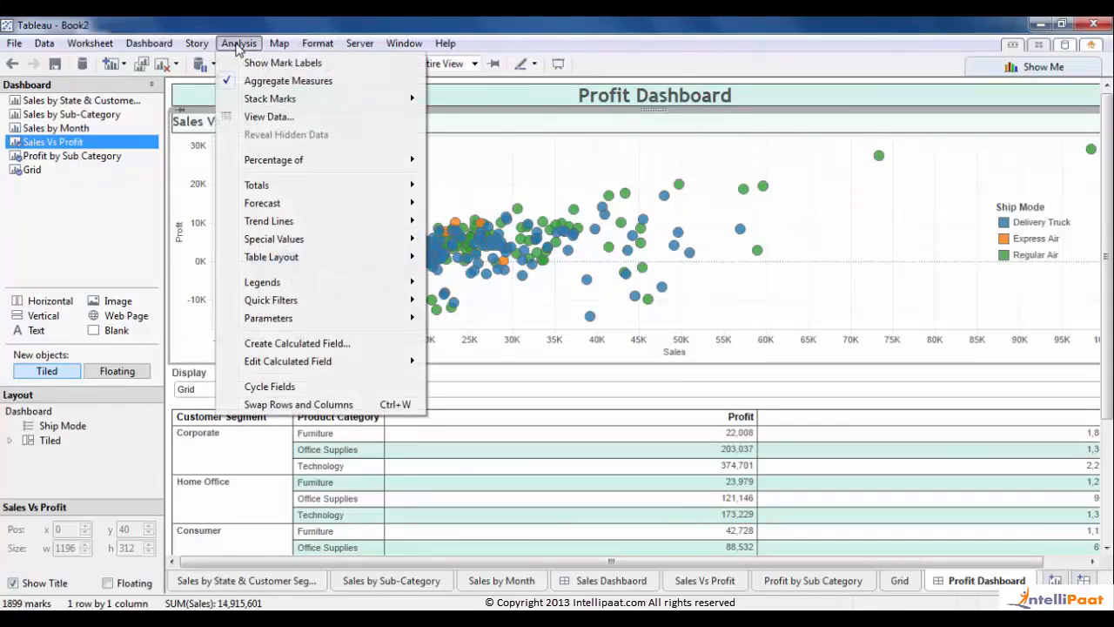
{"action": "mouse_move", "coordinate": [305, 303]}
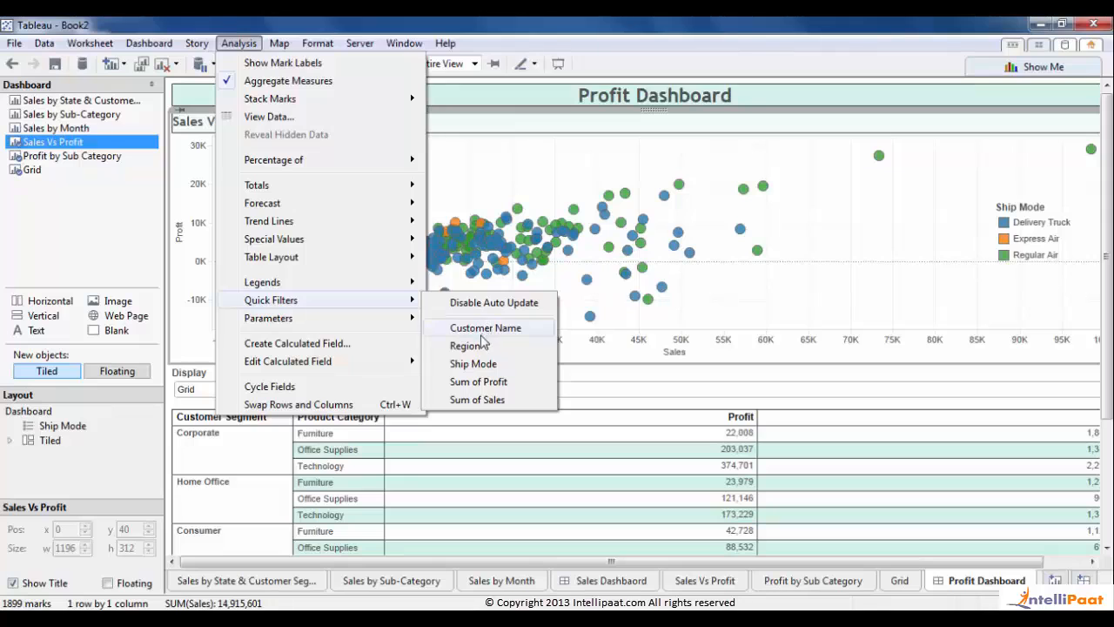
{"action": "left_click", "coordinate": [470, 346]}
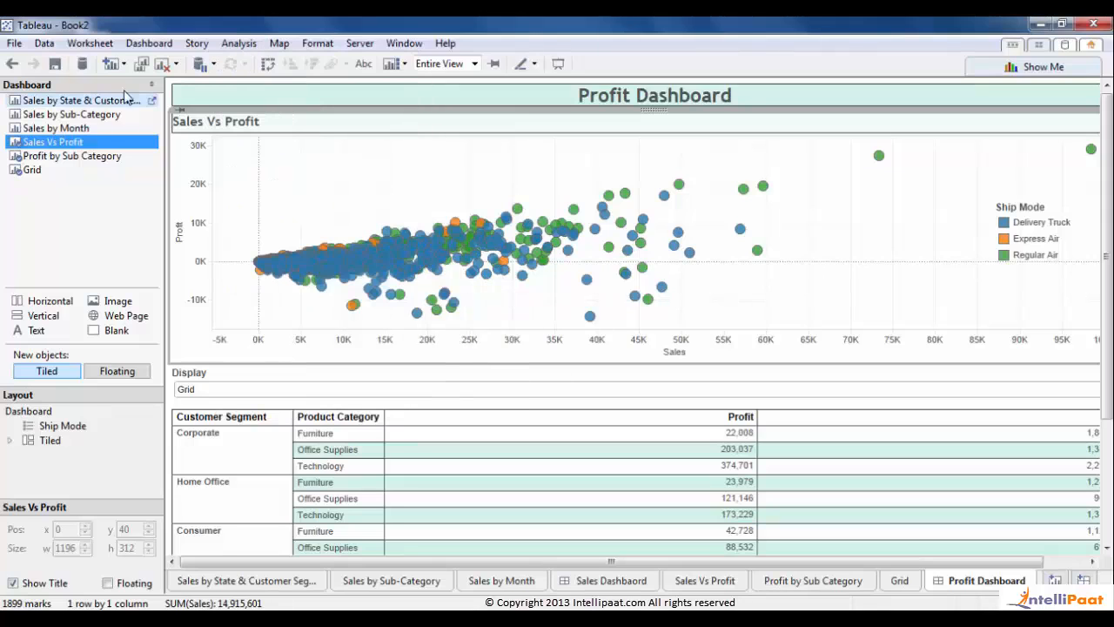
{"action": "left_click", "coordinate": [152, 85]}
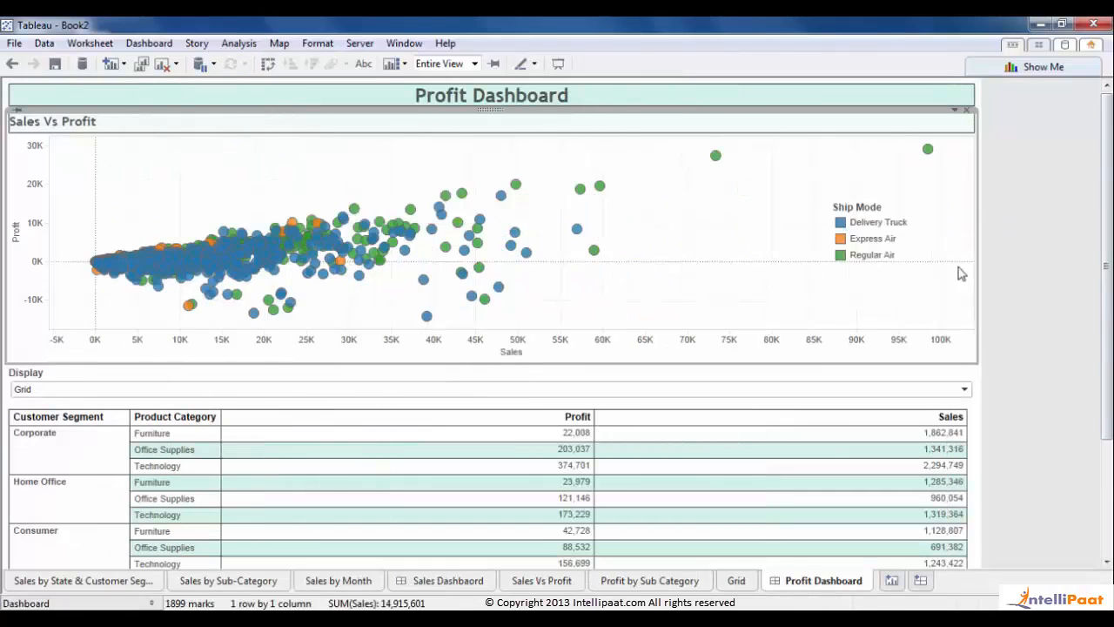
{"action": "left_click_drag", "start_coordinate": [1109, 329], "coordinate": [1109, 444]}
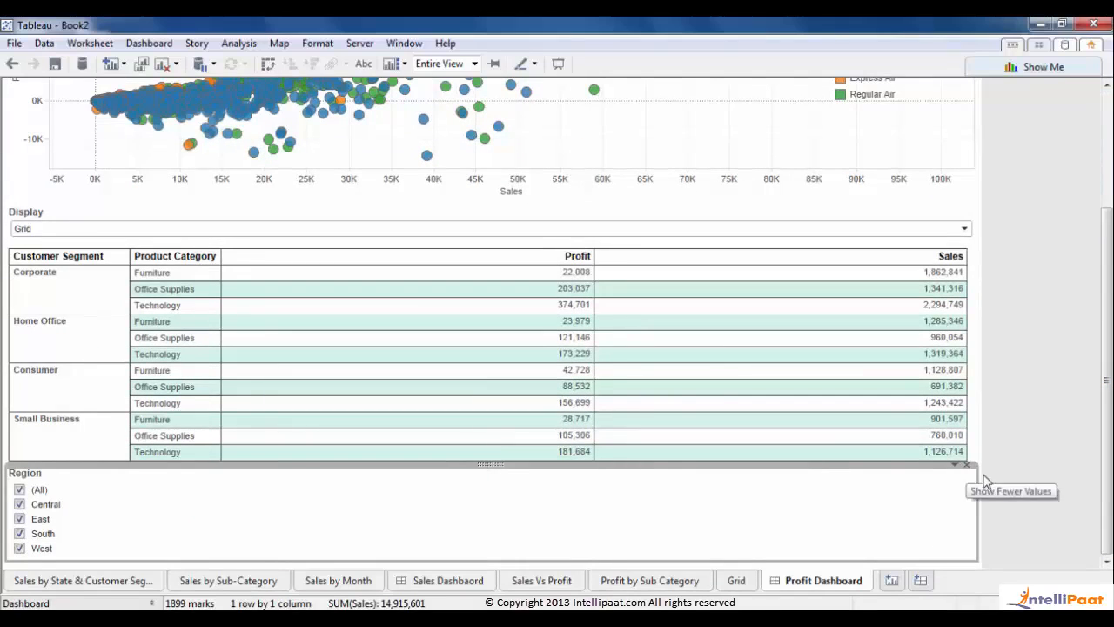
- Make the Region filter floating, drag it over the scatter plot, then remove it
{"action": "left_click", "coordinate": [956, 467]}
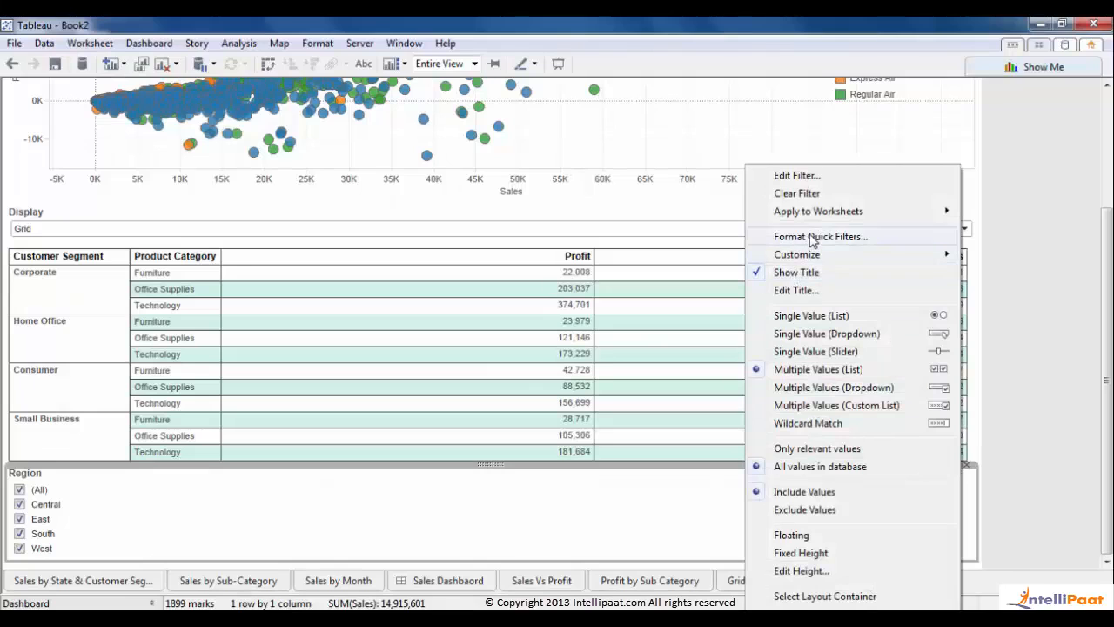
{"action": "left_click", "coordinate": [791, 535]}
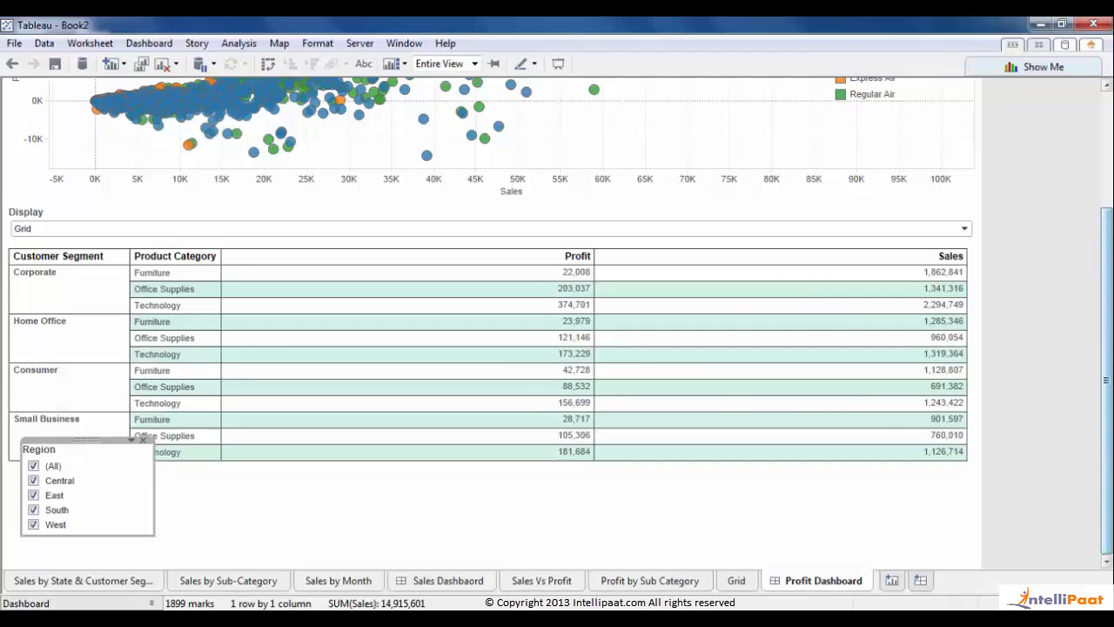
{"action": "scroll", "coordinate": [1110, 442], "scroll_direction": "up", "scroll_amount": 3}
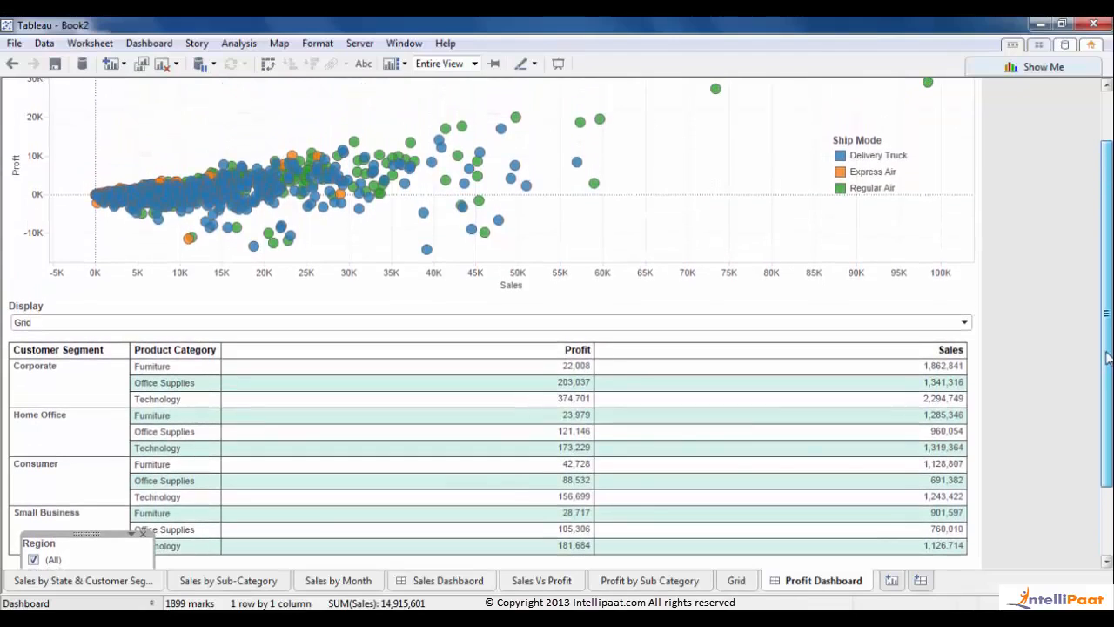
{"action": "left_click_drag", "start_coordinate": [82, 532], "coordinate": [745, 123]}
{"action": "scroll", "coordinate": [826, 177], "scroll_direction": "up", "scroll_amount": 2}
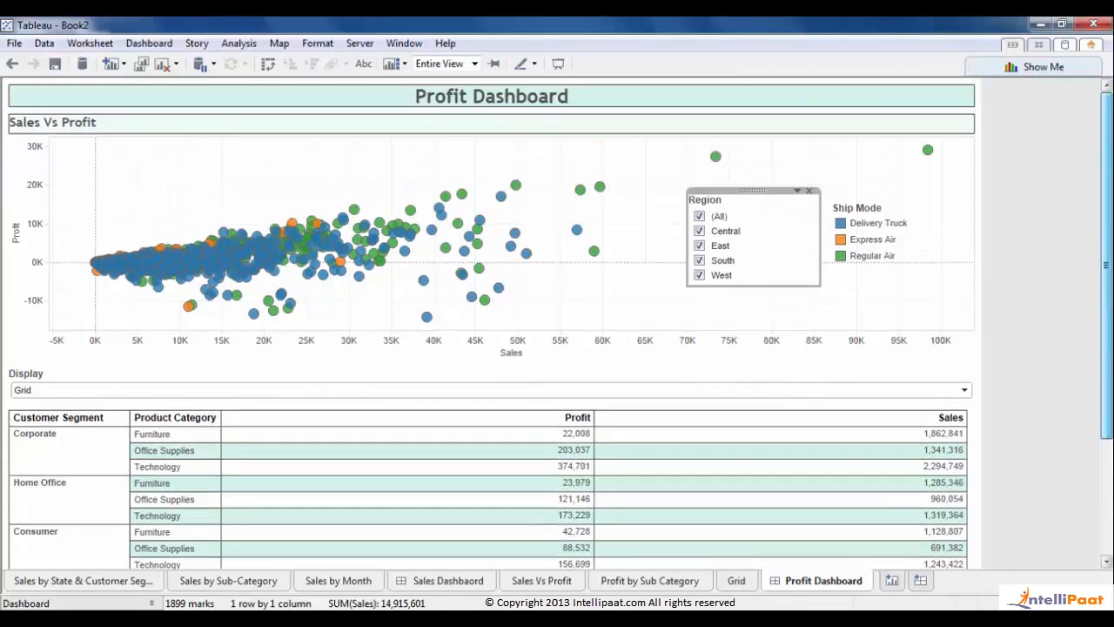
{"action": "left_click_drag", "start_coordinate": [894, 192], "coordinate": [284, 145]}
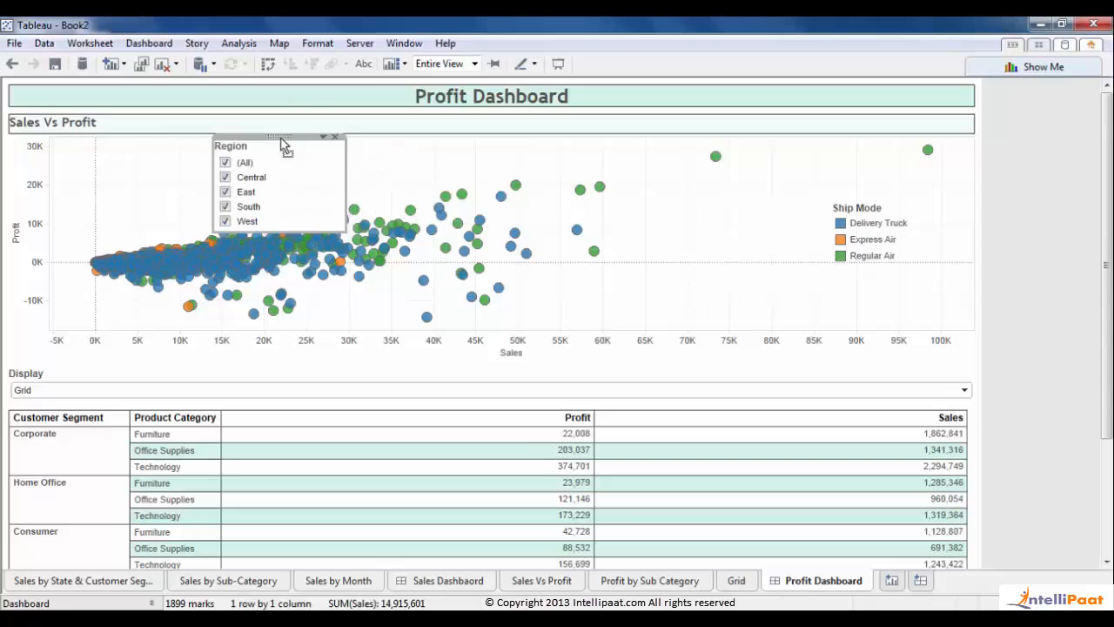
{"action": "left_click", "coordinate": [336, 137]}
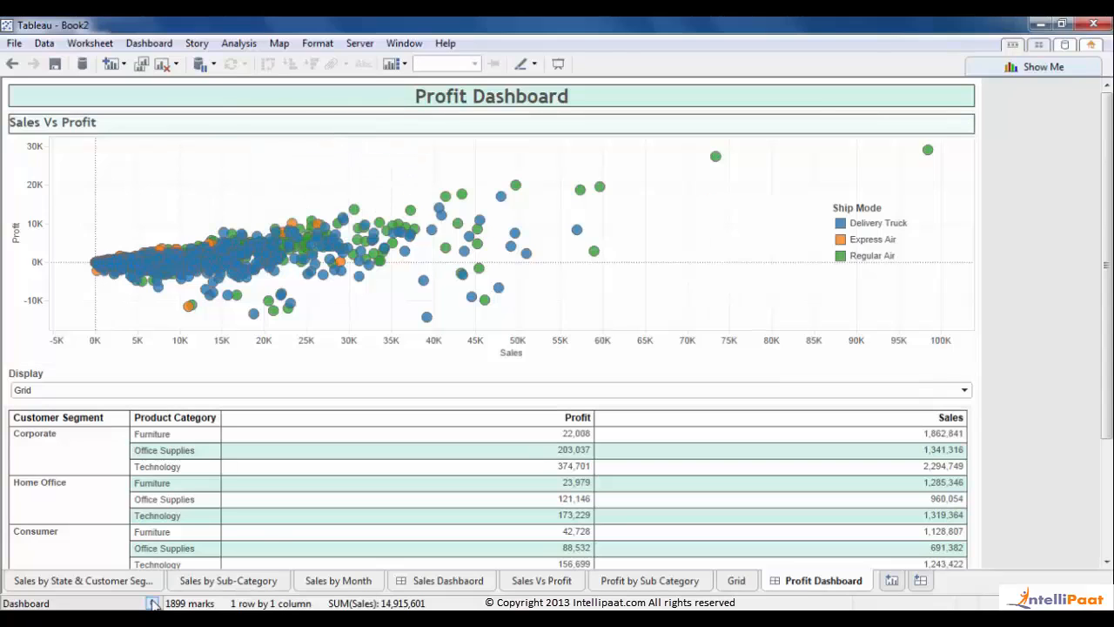
- Add a Region quick filter for the Sales Vs Profit chart to the dashboard
{"action": "left_click", "coordinate": [214, 191]}
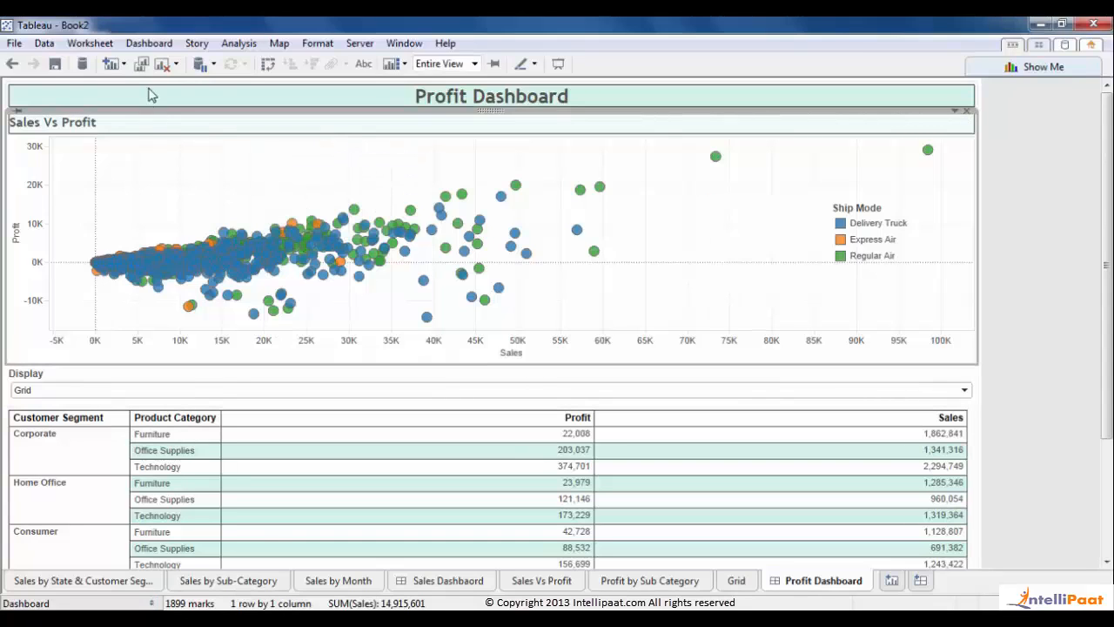
{"action": "left_click", "coordinate": [250, 42]}
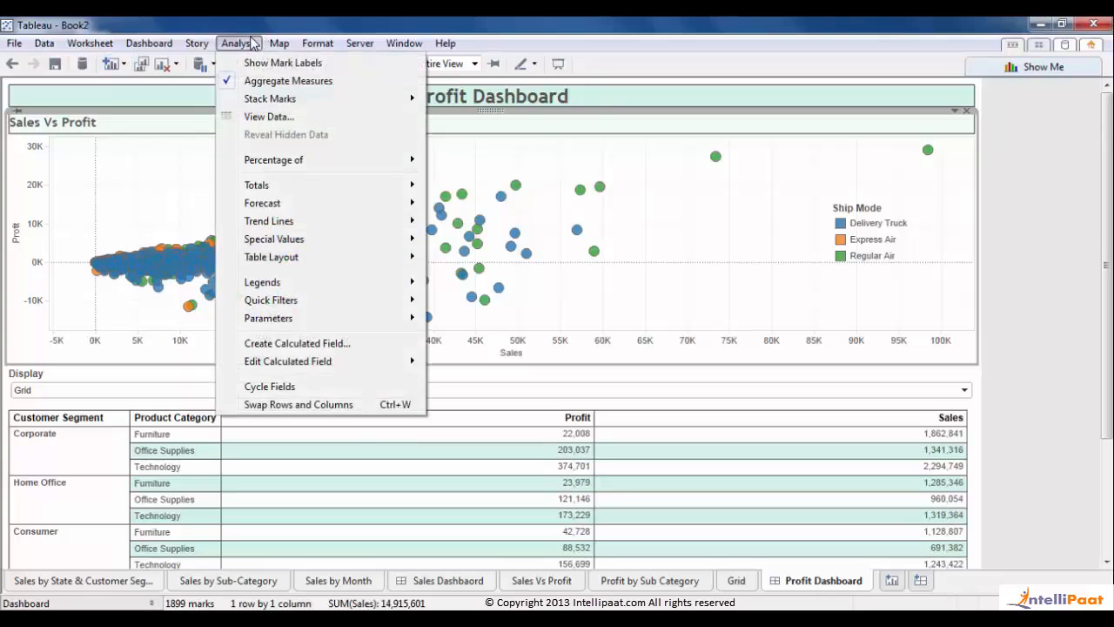
{"action": "mouse_move", "coordinate": [277, 300]}
{"action": "left_click", "coordinate": [484, 350]}
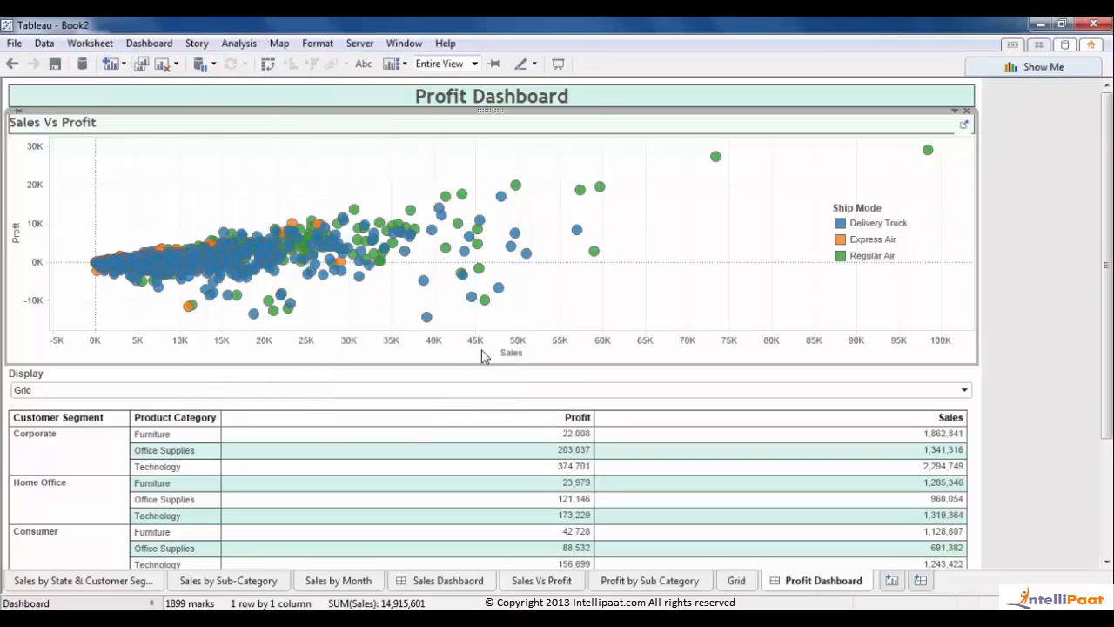
{"action": "left_click", "coordinate": [1108, 537]}
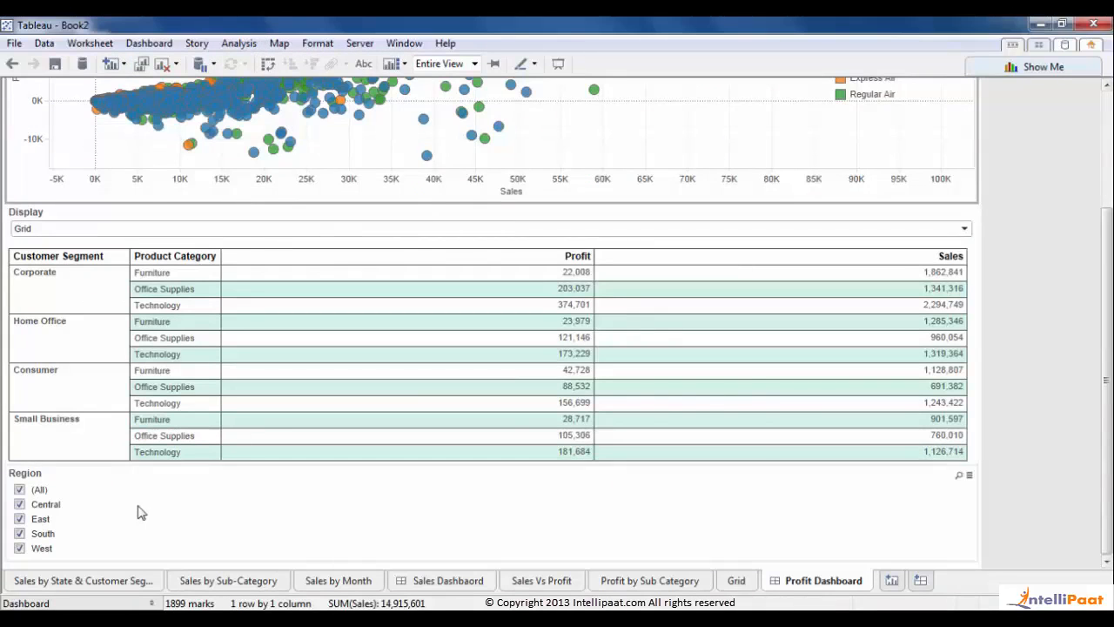
{"action": "left_click", "coordinate": [139, 510]}
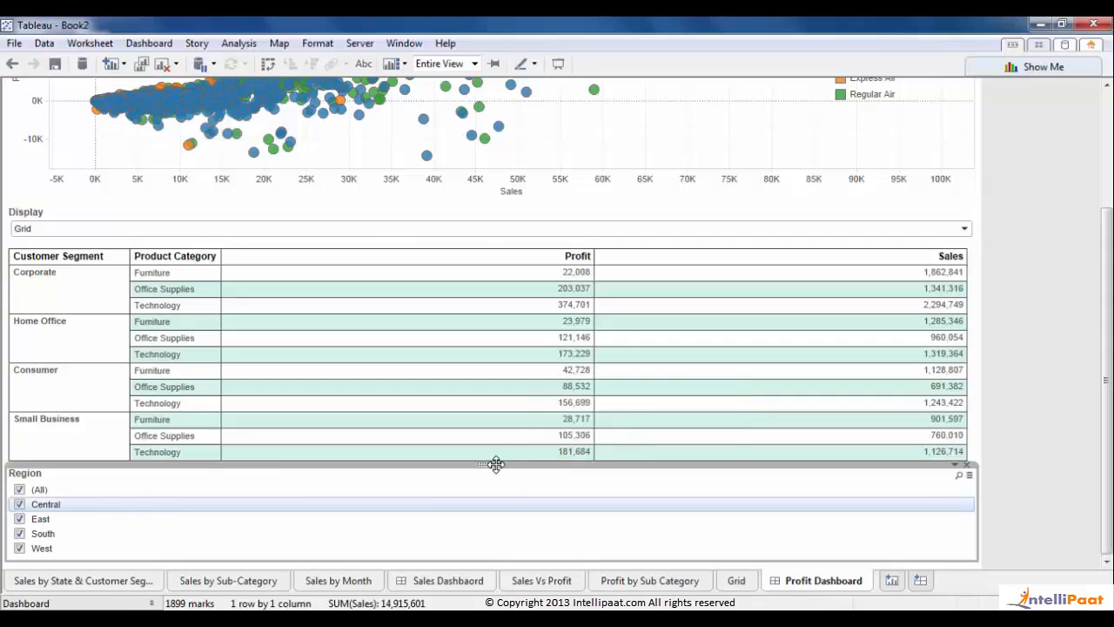
- Move the Region filter under the dashboard title and make it Multiple Values (Dropdown)
{"action": "left_click_drag", "start_coordinate": [493, 463], "coordinate": [510, 128]}
{"action": "left_click_drag", "start_coordinate": [496, 87], "coordinate": [756, 204]}
{"action": "scroll", "coordinate": [1103, 357], "scroll_direction": "up", "scroll_amount": 5}
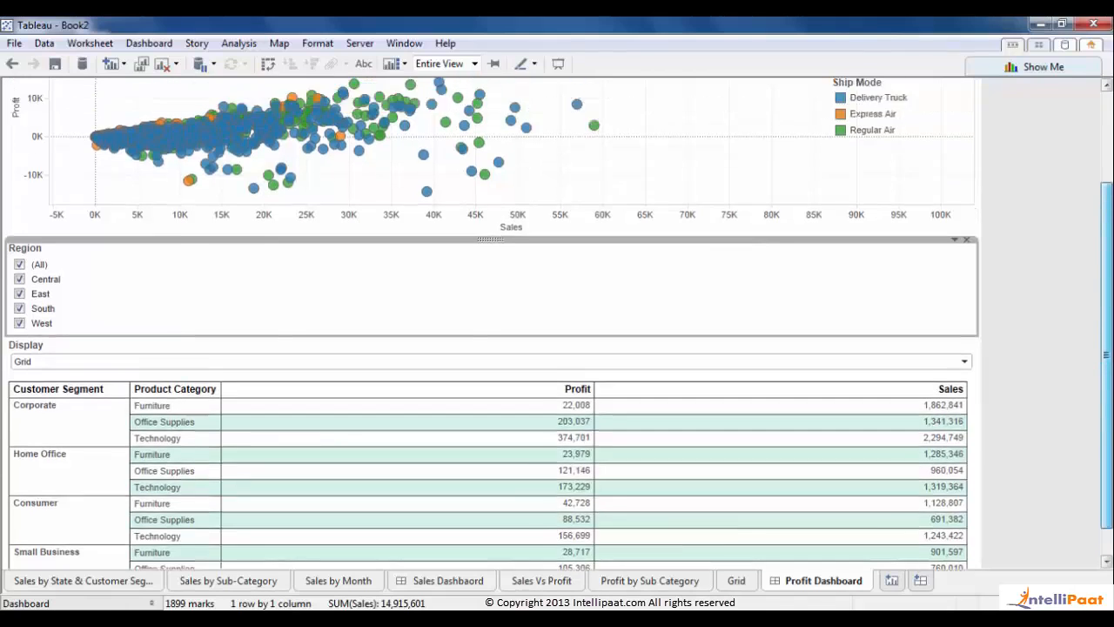
{"action": "mouse_move", "coordinate": [490, 364]}
{"action": "left_mouse_down"}
{"action": "mouse_move", "coordinate": [477, 100]}
{"action": "mouse_move", "coordinate": [475, 134]}
{"action": "left_mouse_up"}
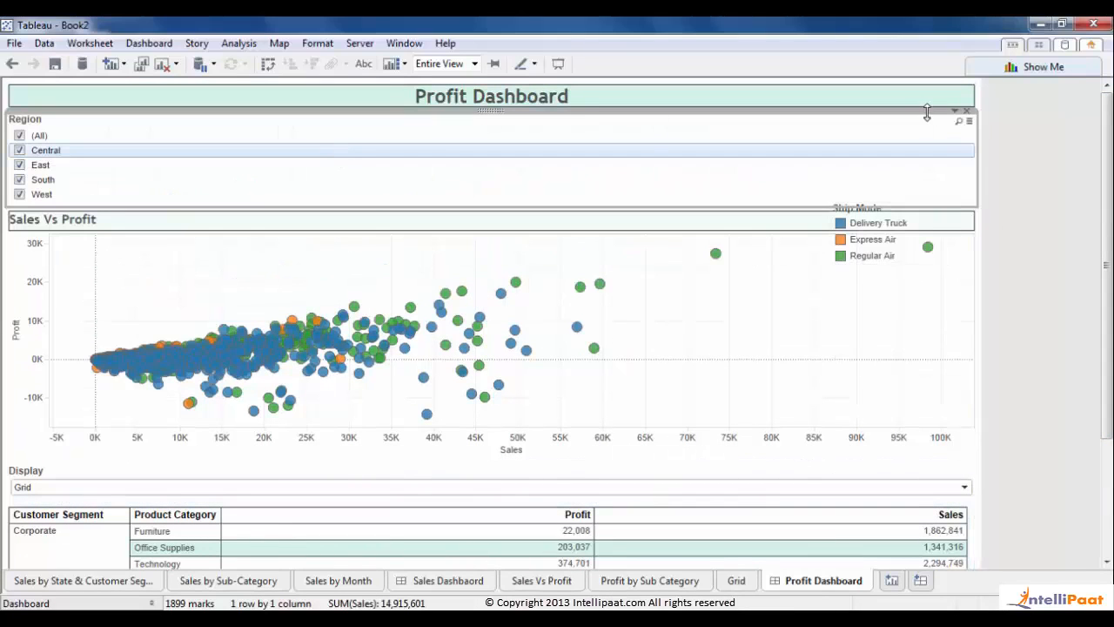
{"action": "left_click", "coordinate": [956, 112]}
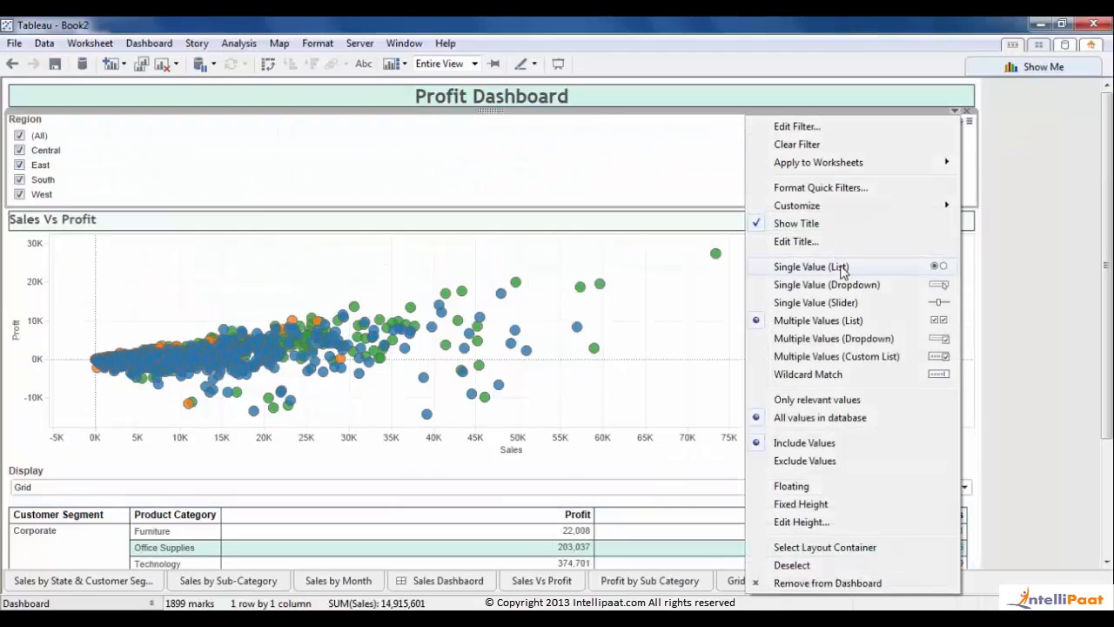
{"action": "left_click", "coordinate": [840, 338]}
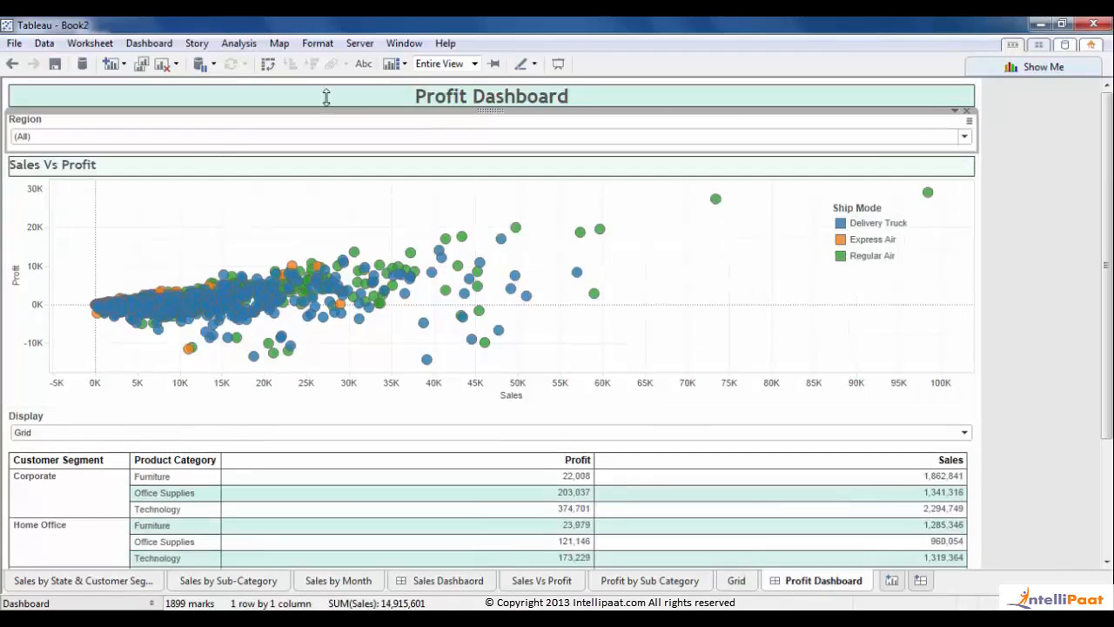
{"action": "left_click", "coordinate": [1083, 182]}
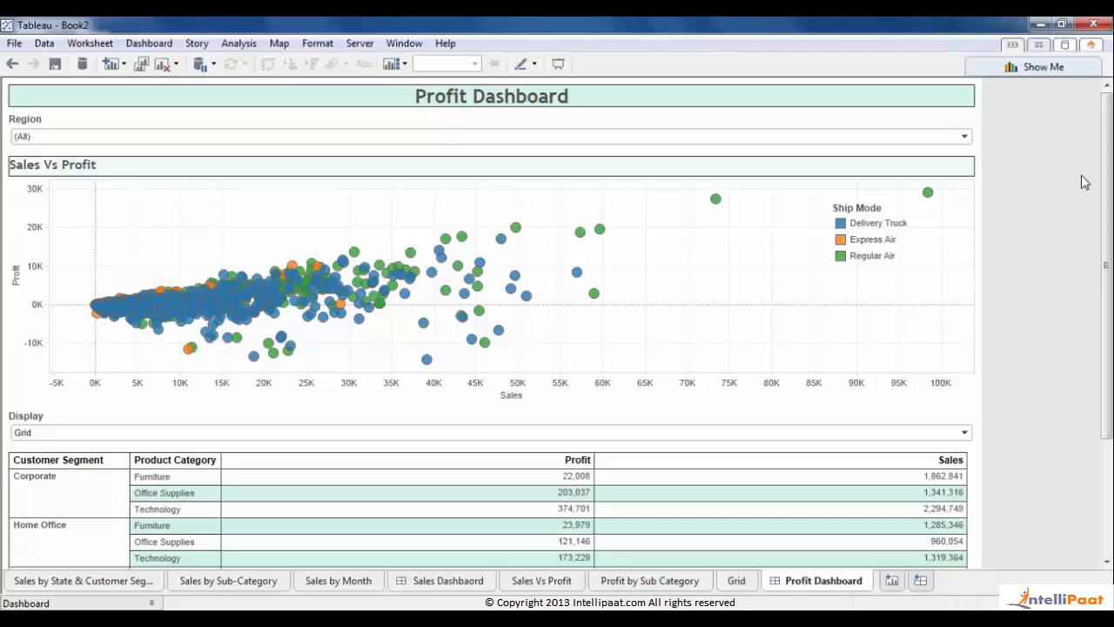
- Uncheck Central and East in the Region dropdown so only South and West remain
{"action": "left_click", "coordinate": [964, 136]}
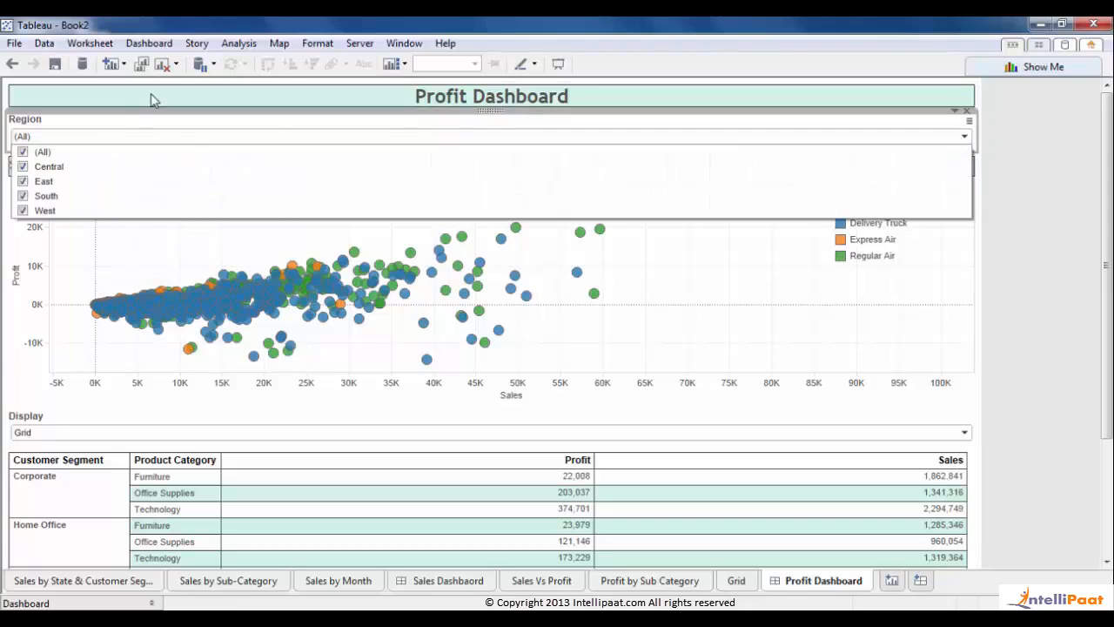
{"action": "left_click", "coordinate": [23, 166]}
{"action": "left_click", "coordinate": [22, 181]}
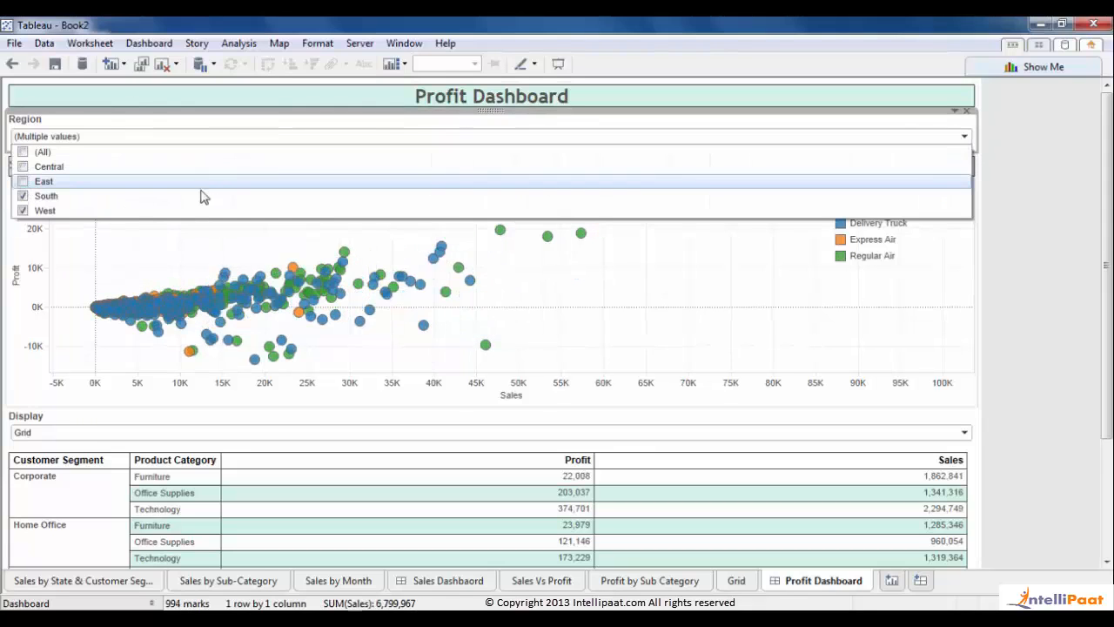
{"action": "left_click", "coordinate": [1045, 281]}
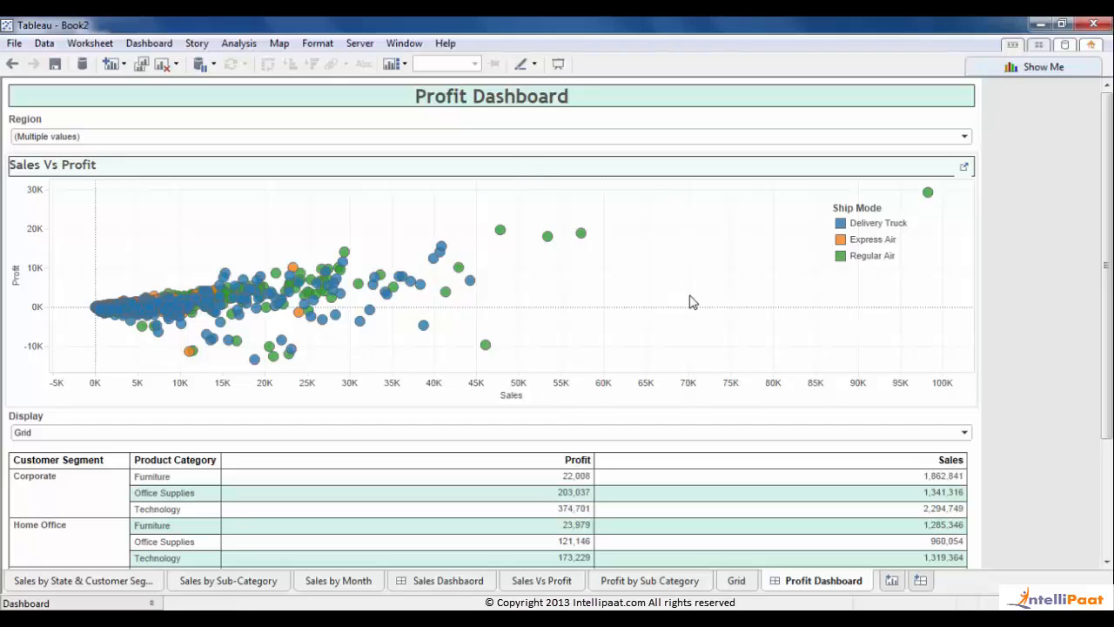
- Open Format Quick Filters from the Region filter's menu on the Profit Dashboard
{"action": "scroll", "coordinate": [1109, 452], "scroll_direction": "down", "scroll_amount": 1}
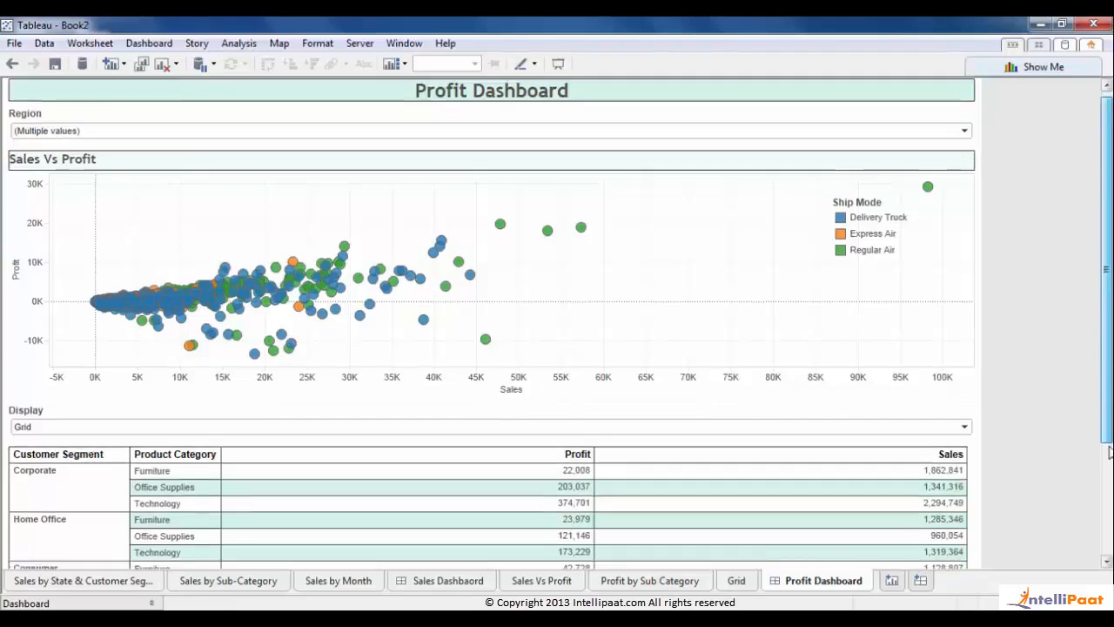
{"action": "scroll", "coordinate": [1108, 452], "scroll_direction": "down", "scroll_amount": 4}
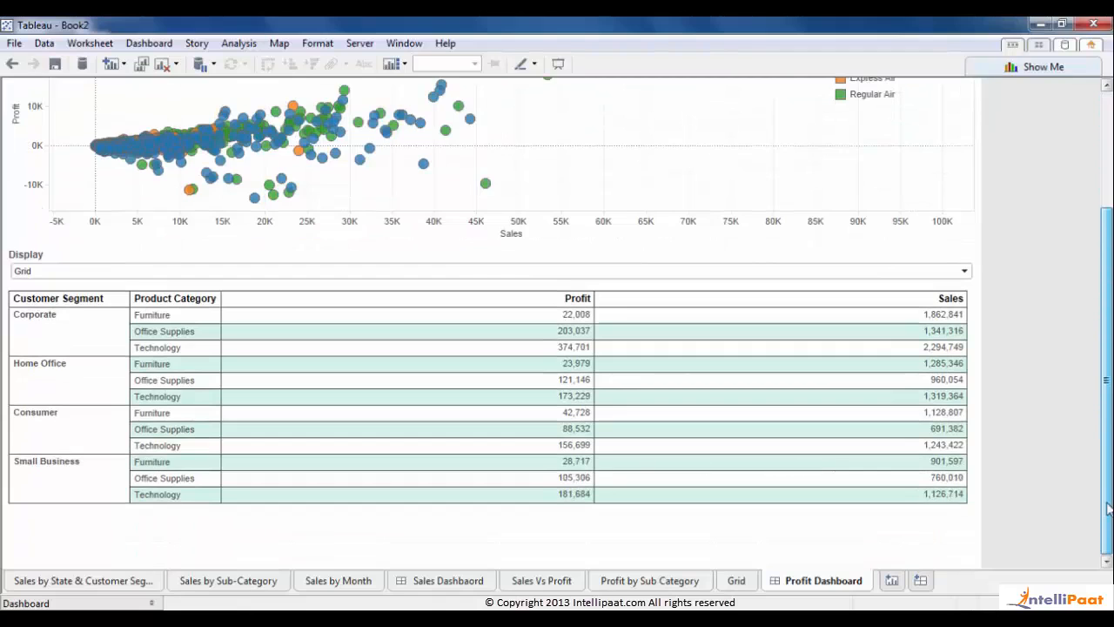
{"action": "scroll", "coordinate": [1109, 498], "scroll_direction": "up", "scroll_amount": 5}
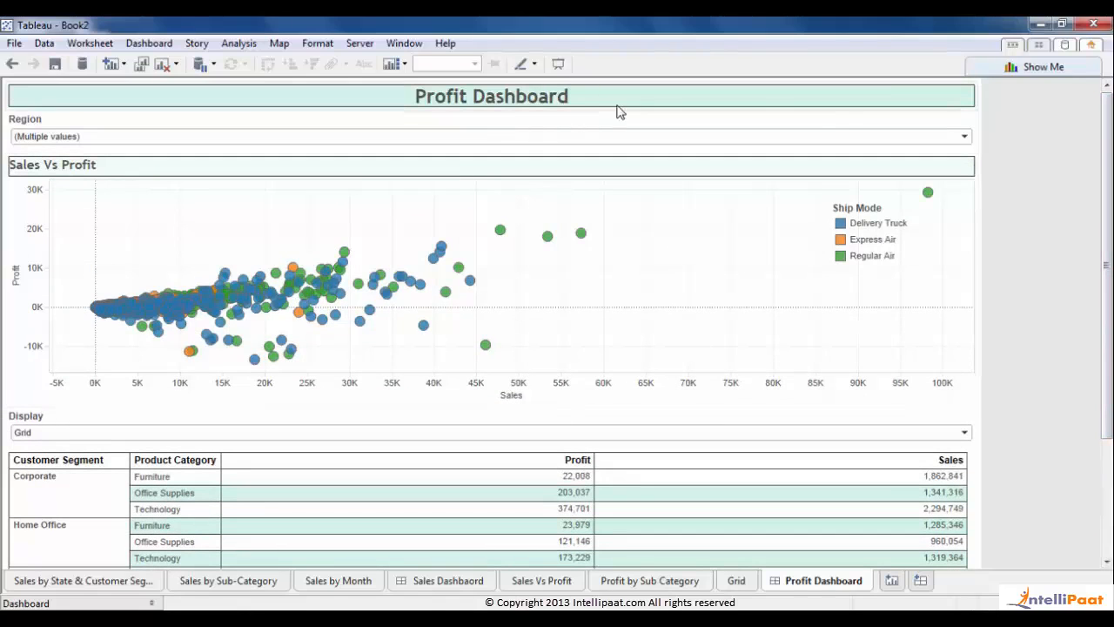
{"action": "left_click", "coordinate": [619, 131]}
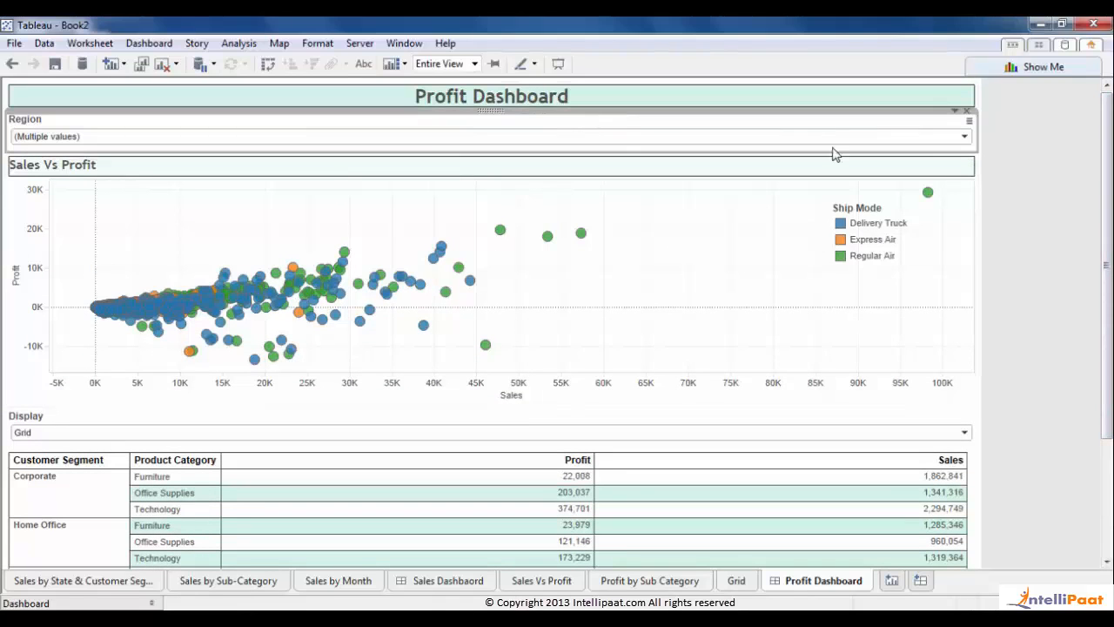
{"action": "left_click", "coordinate": [954, 111]}
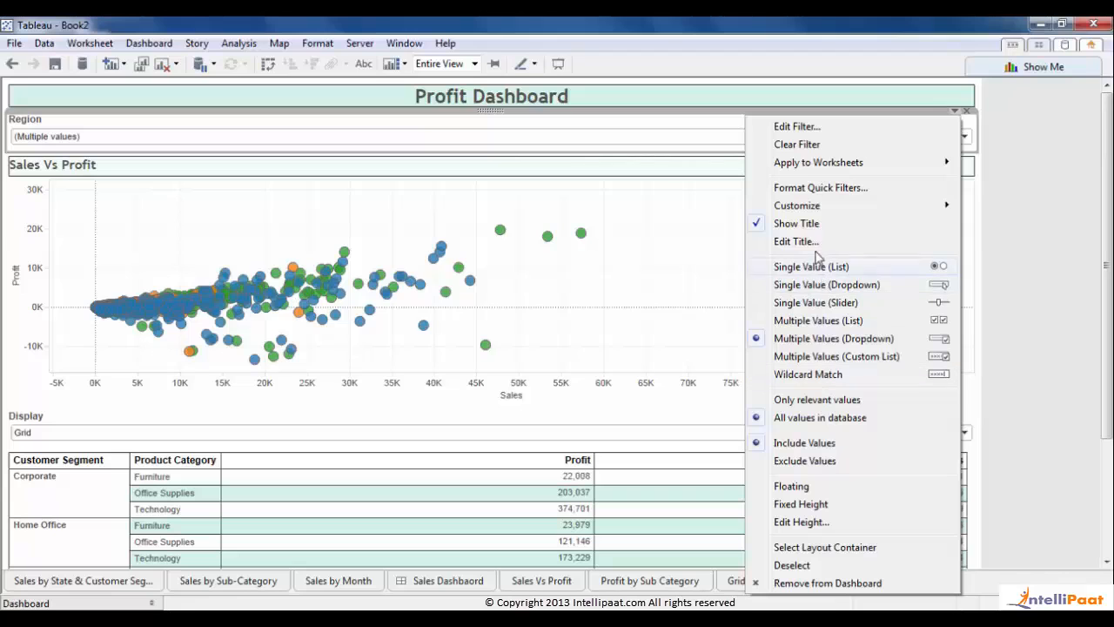
{"action": "left_click", "coordinate": [809, 189]}
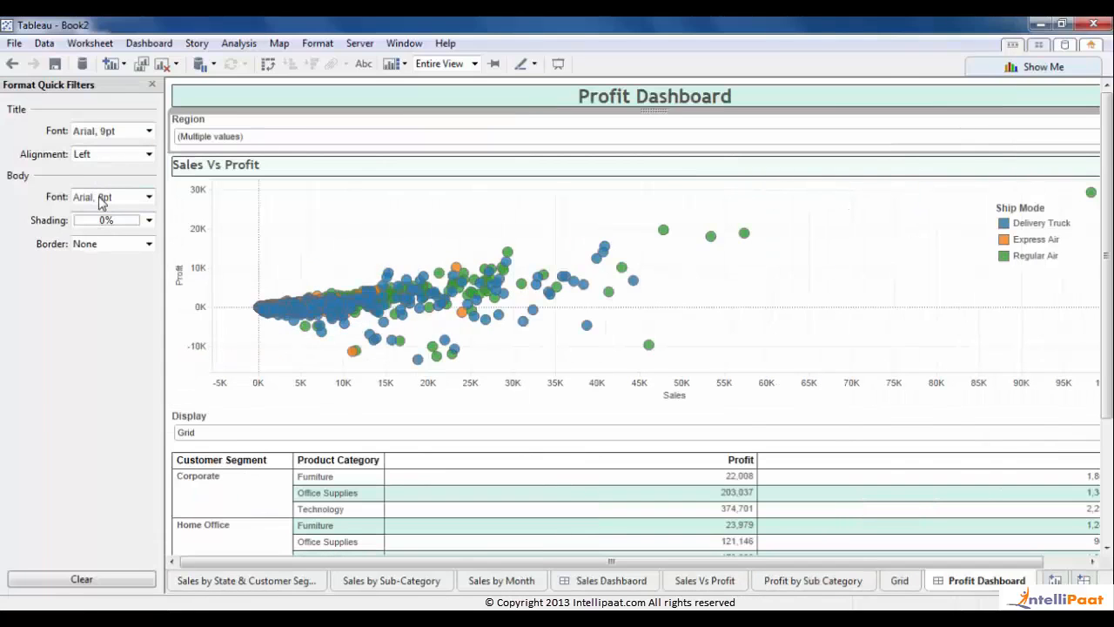
- Give the Region filter a solid dark border in Format Quick Filters
{"action": "left_click", "coordinate": [100, 245]}
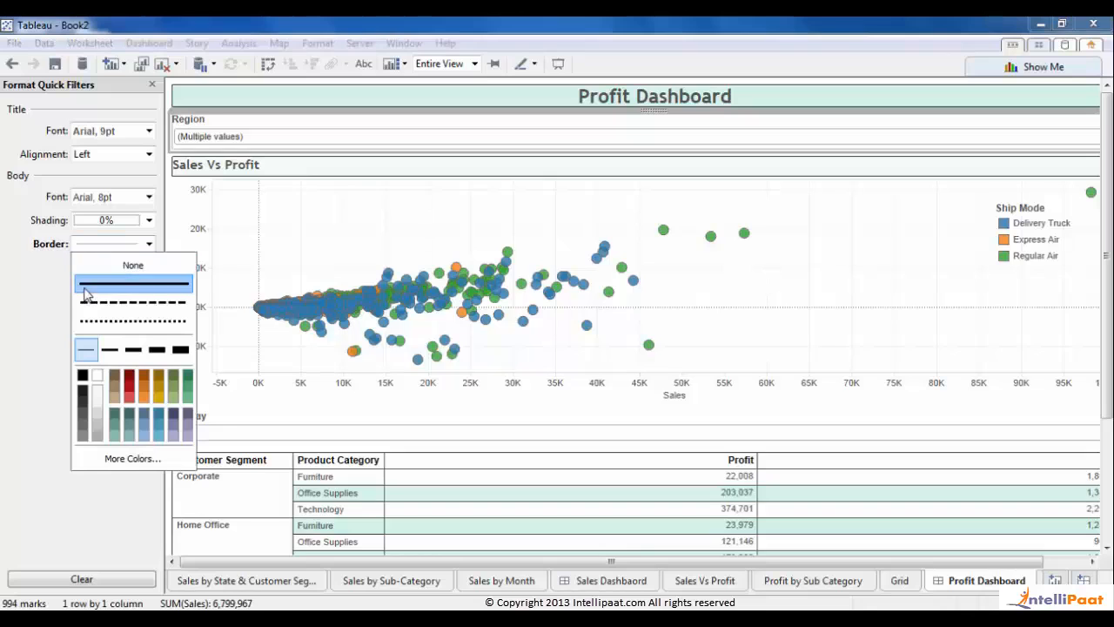
{"action": "left_click", "coordinate": [85, 289]}
{"action": "left_click", "coordinate": [82, 387]}
{"action": "left_click", "coordinate": [1, 386]}
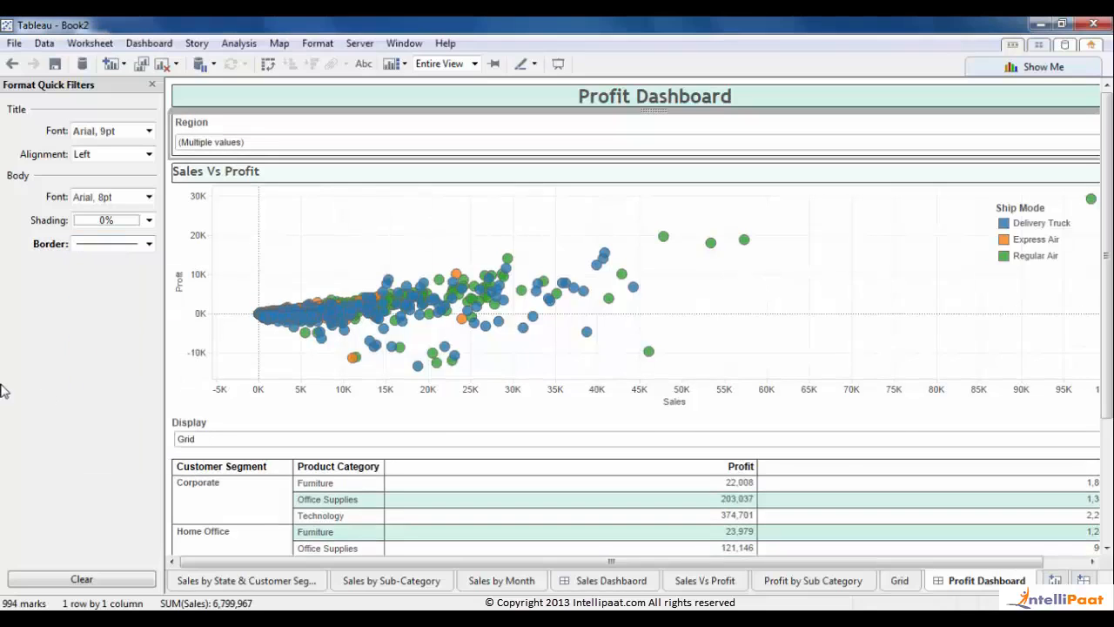
- Give the Display parameter control the same solid dark border via Format Parameters
{"action": "left_click", "coordinate": [229, 430]}
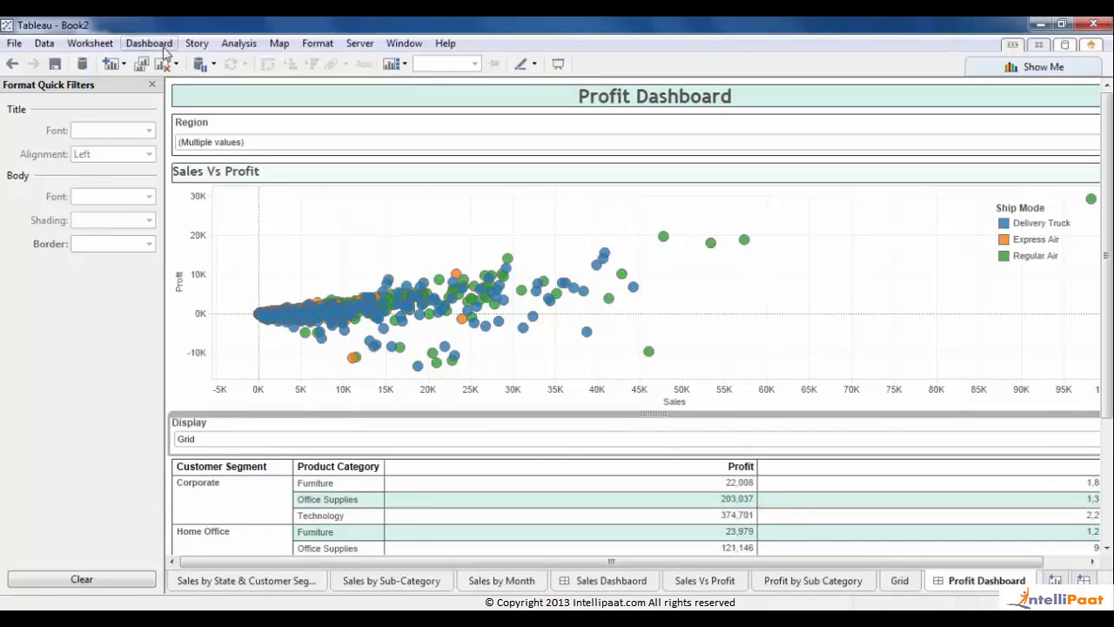
{"action": "left_click", "coordinate": [153, 84]}
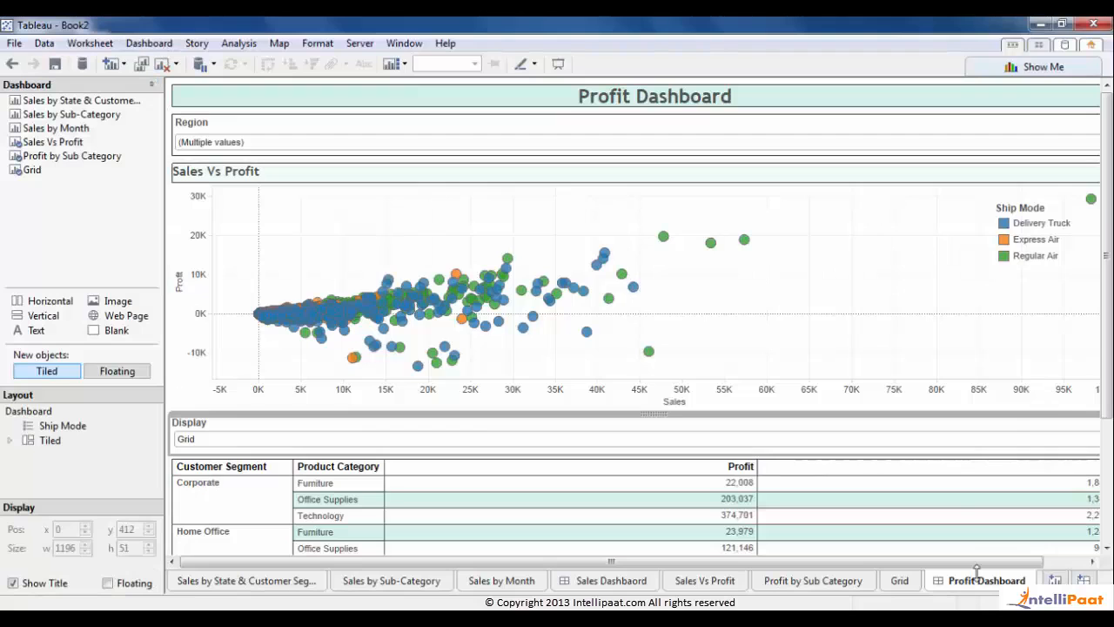
{"action": "left_click_drag", "start_coordinate": [1029, 562], "coordinate": [1077, 563]}
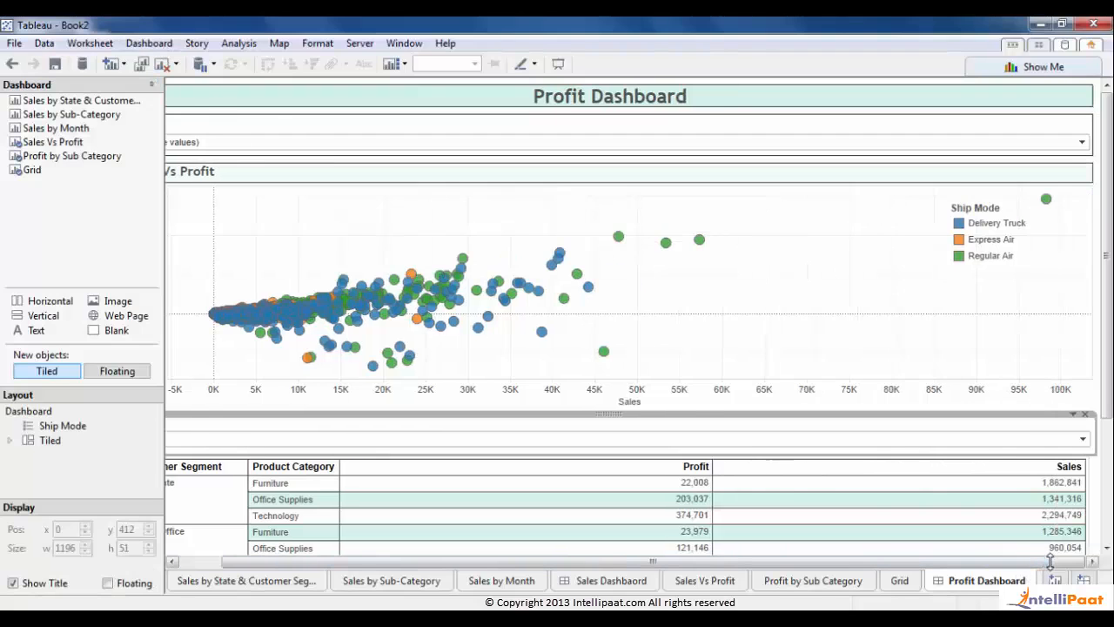
{"action": "left_click", "coordinate": [1072, 415]}
{"action": "left_click", "coordinate": [1027, 431]}
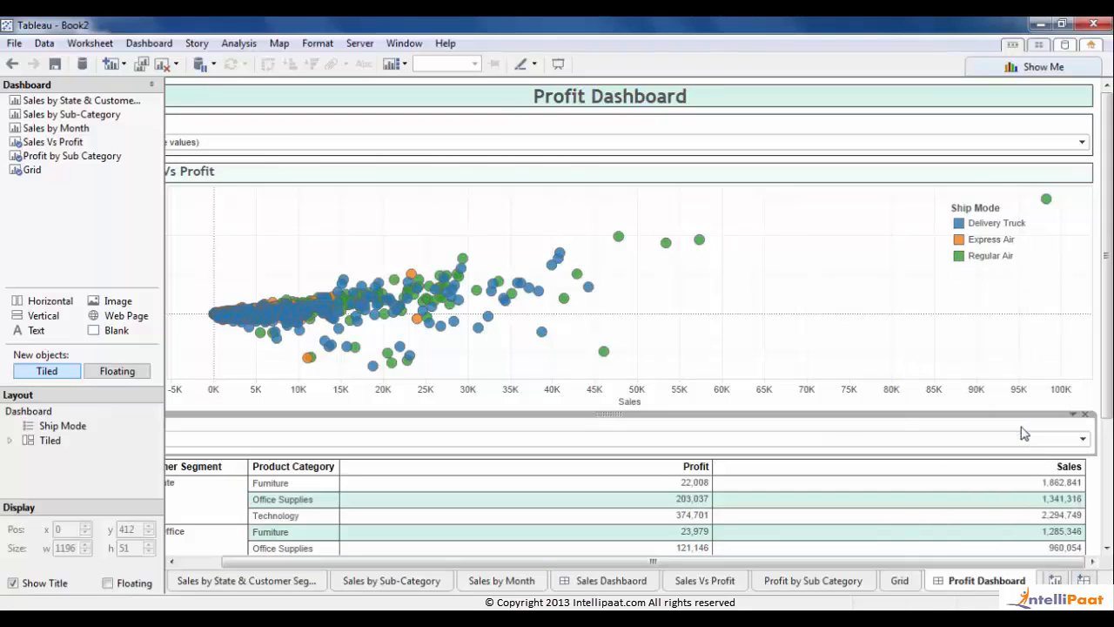
{"action": "left_click", "coordinate": [109, 247]}
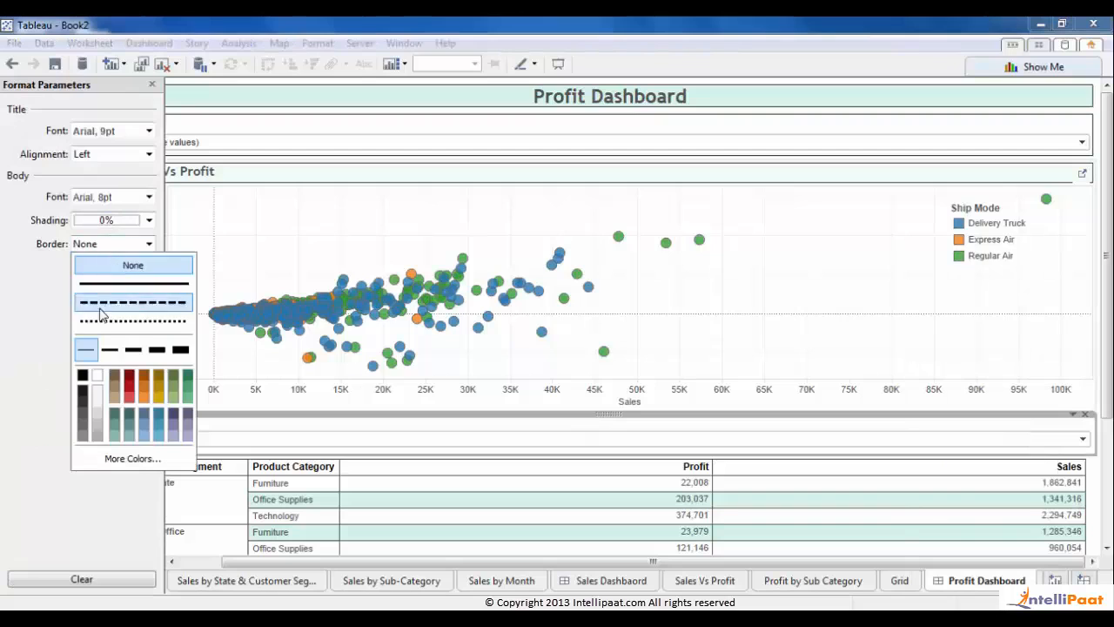
{"action": "left_click", "coordinate": [83, 393]}
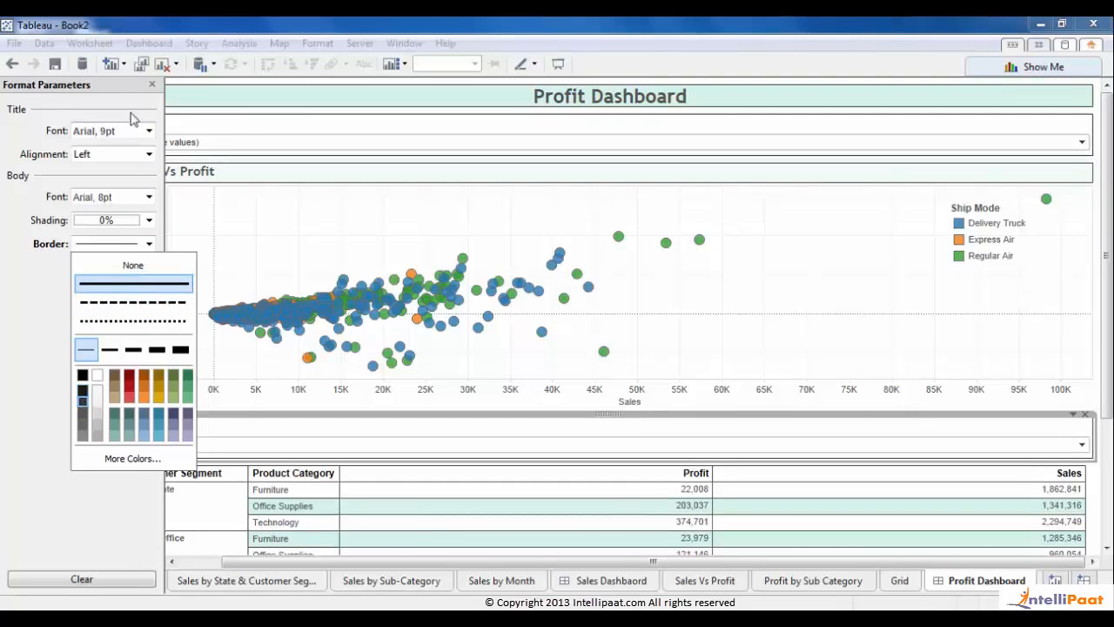
{"action": "left_click", "coordinate": [152, 84]}
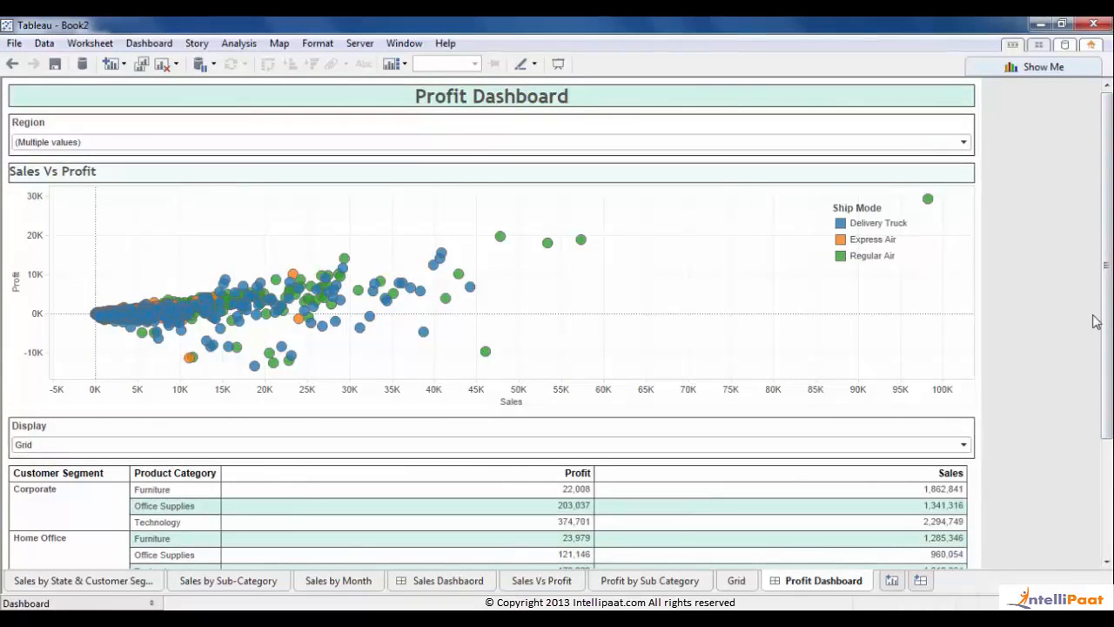
- Show trend lines on the Sales Vs Profit scatter plot
{"action": "scroll", "coordinate": [1109, 328], "scroll_direction": "down", "scroll_amount": 4}
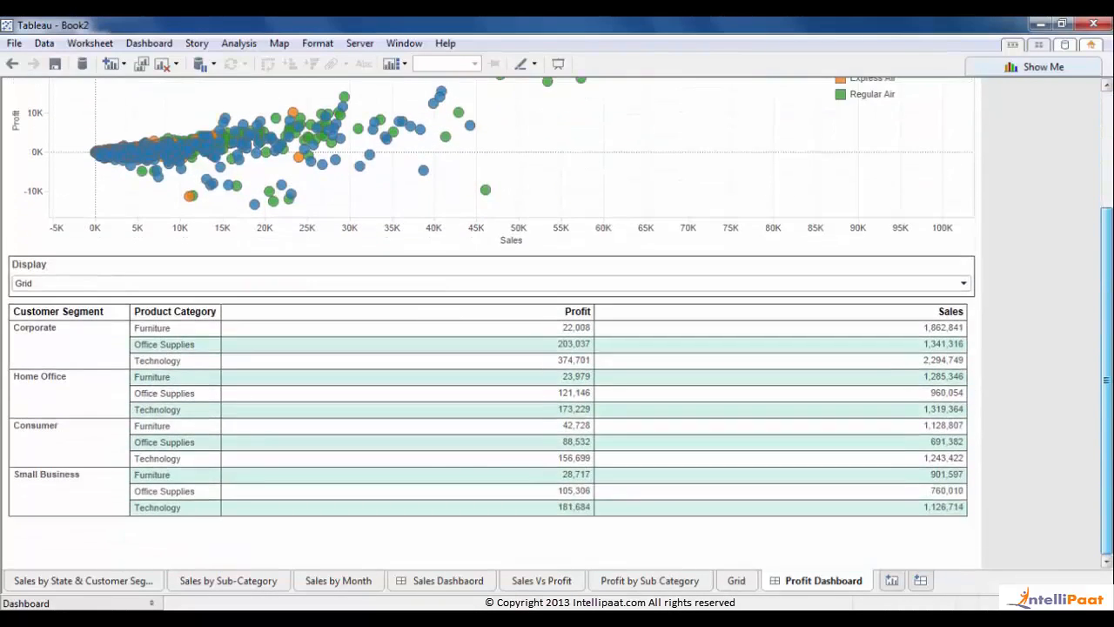
{"action": "scroll", "coordinate": [1109, 329], "scroll_direction": "up", "scroll_amount": 4}
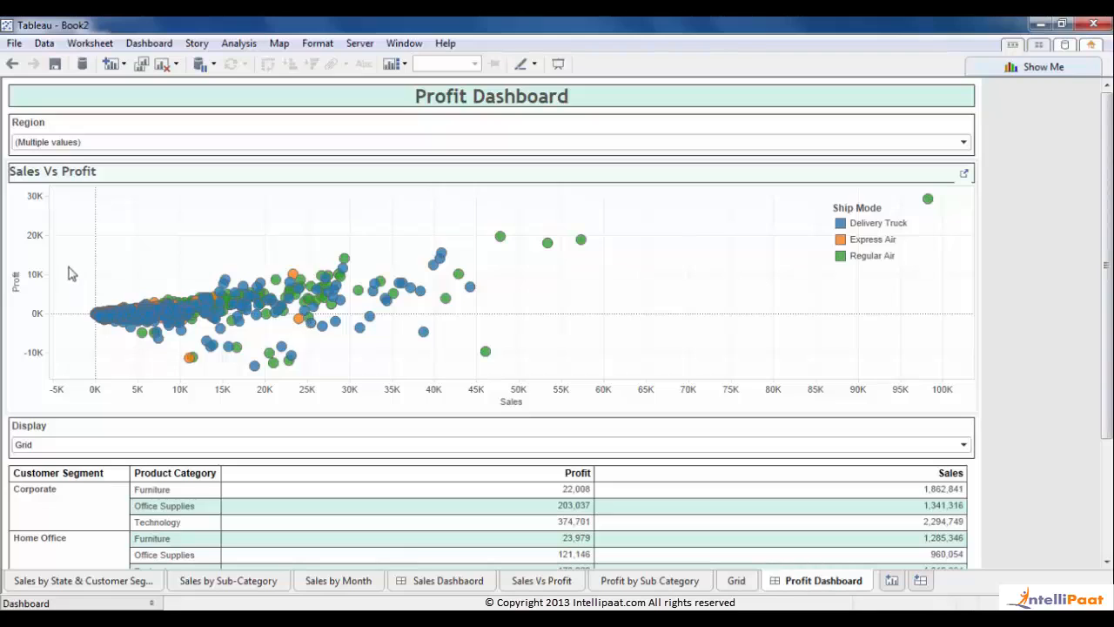
{"action": "right_click", "coordinate": [137, 359]}
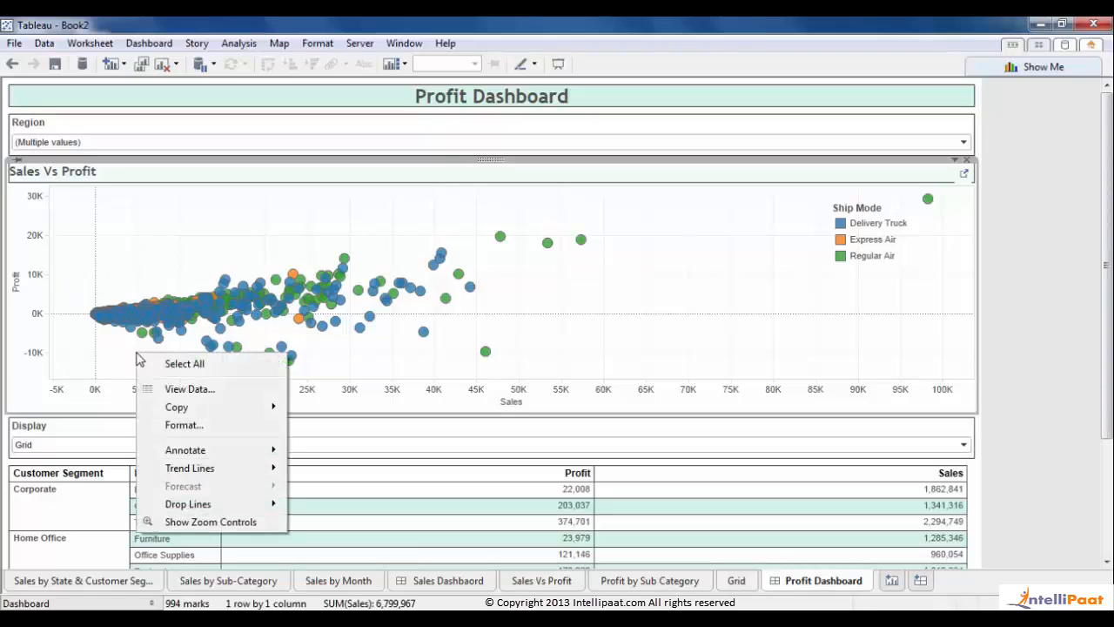
{"action": "mouse_move", "coordinate": [216, 470]}
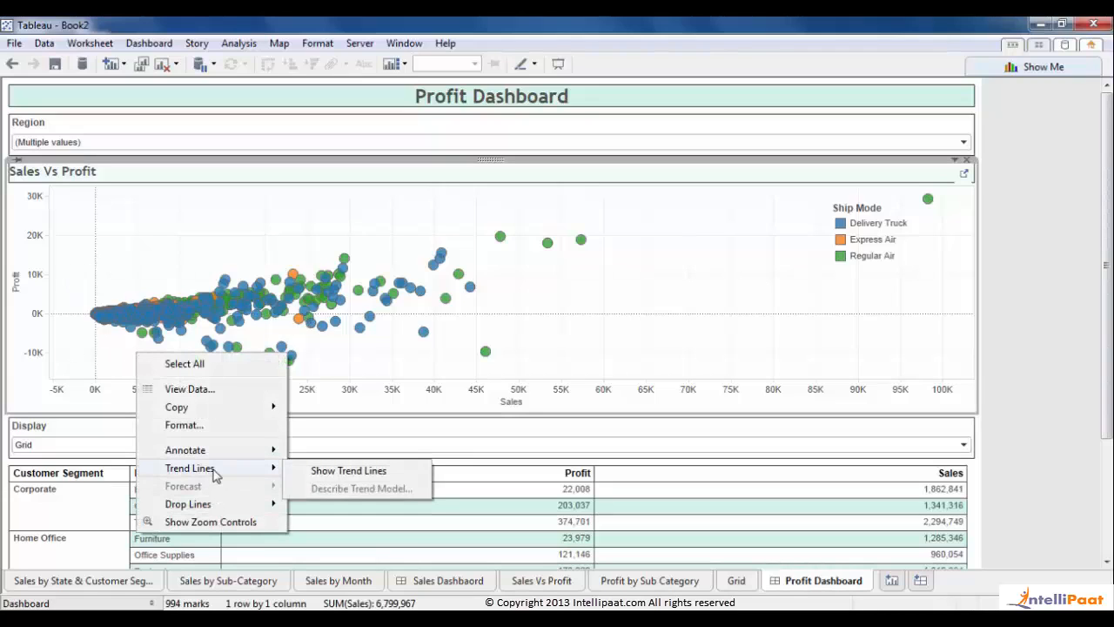
{"action": "left_click", "coordinate": [348, 471]}
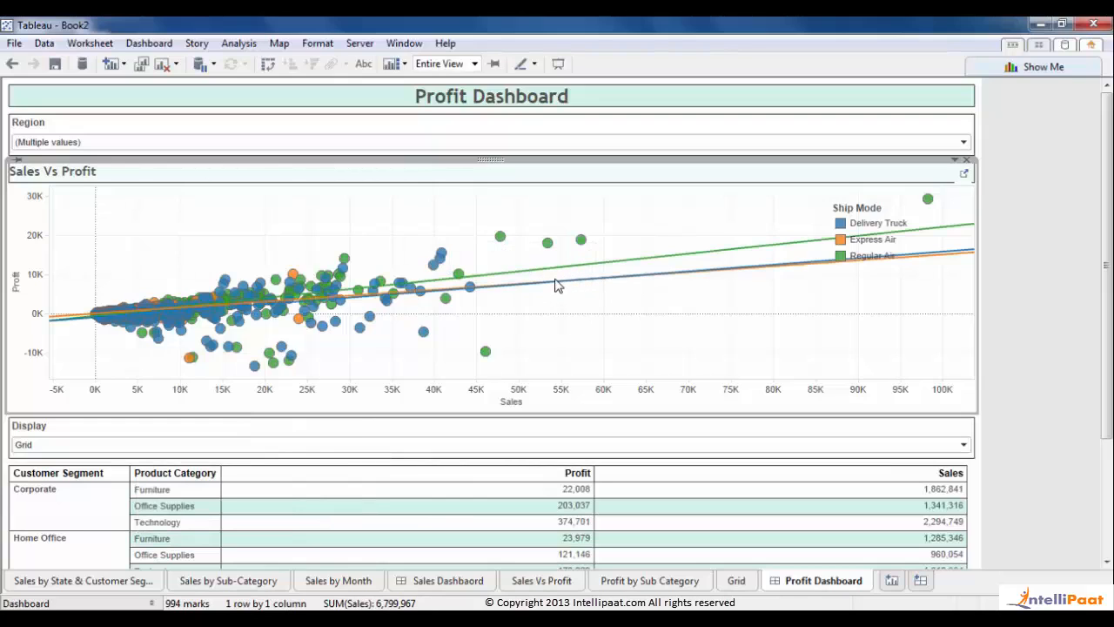
- Turn off 'Allow a trend line per color' so one trend line spans all ship modes
{"action": "right_click", "coordinate": [557, 292]}
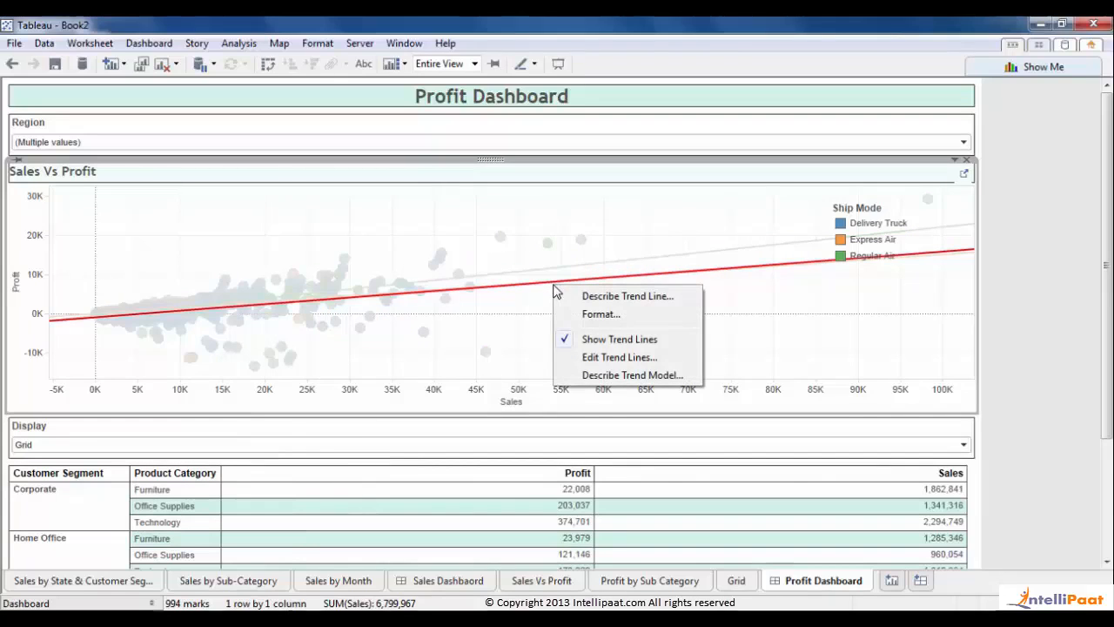
{"action": "left_click", "coordinate": [603, 359]}
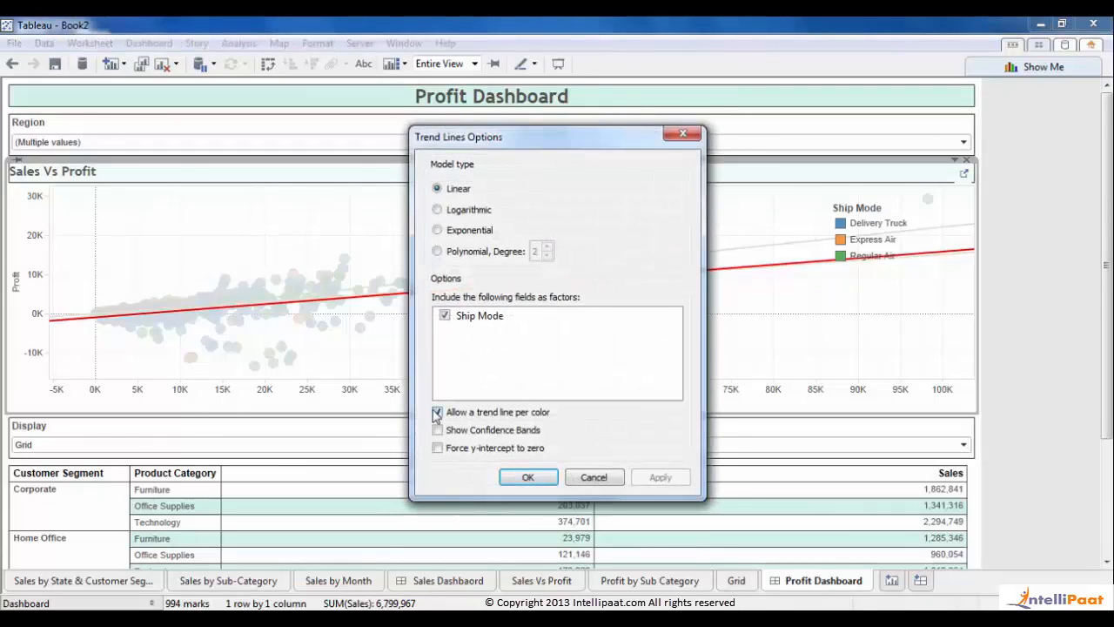
{"action": "left_click", "coordinate": [437, 411]}
{"action": "left_click", "coordinate": [653, 481]}
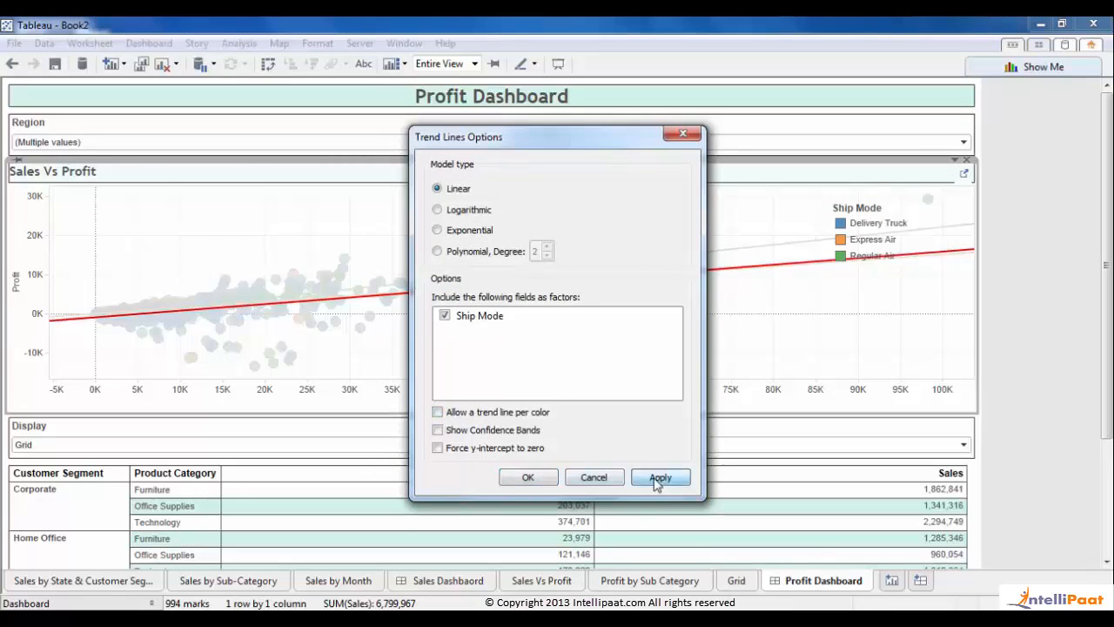
{"action": "left_click", "coordinate": [527, 477]}
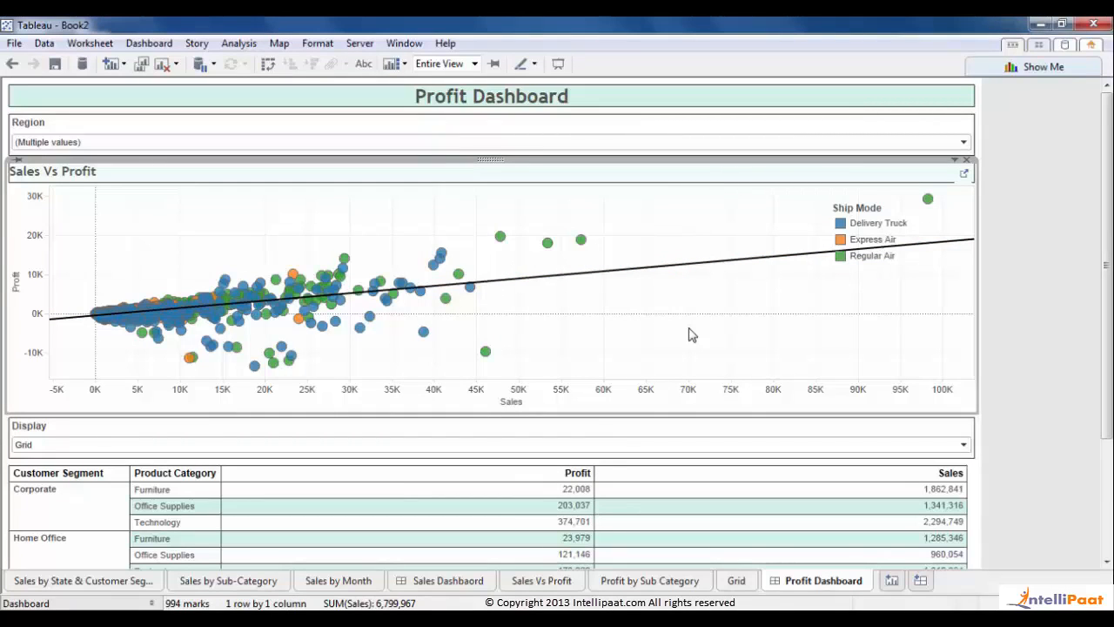
{"action": "left_click", "coordinate": [772, 134]}
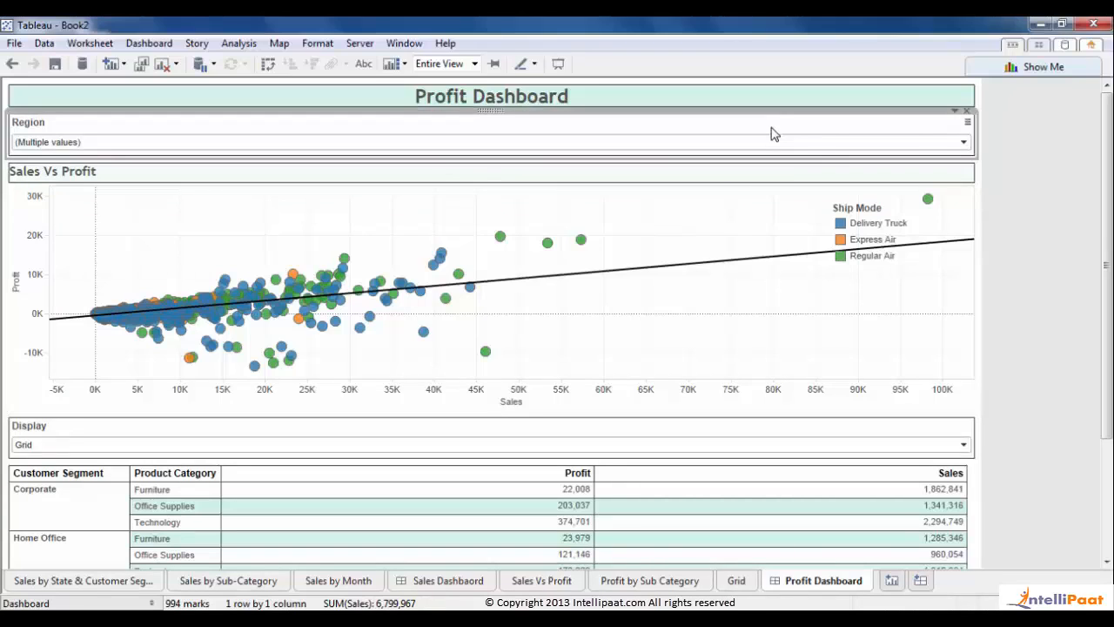
- Check (All) in the Region filter and switch Display to Bar Chart
{"action": "left_click", "coordinate": [963, 141]}
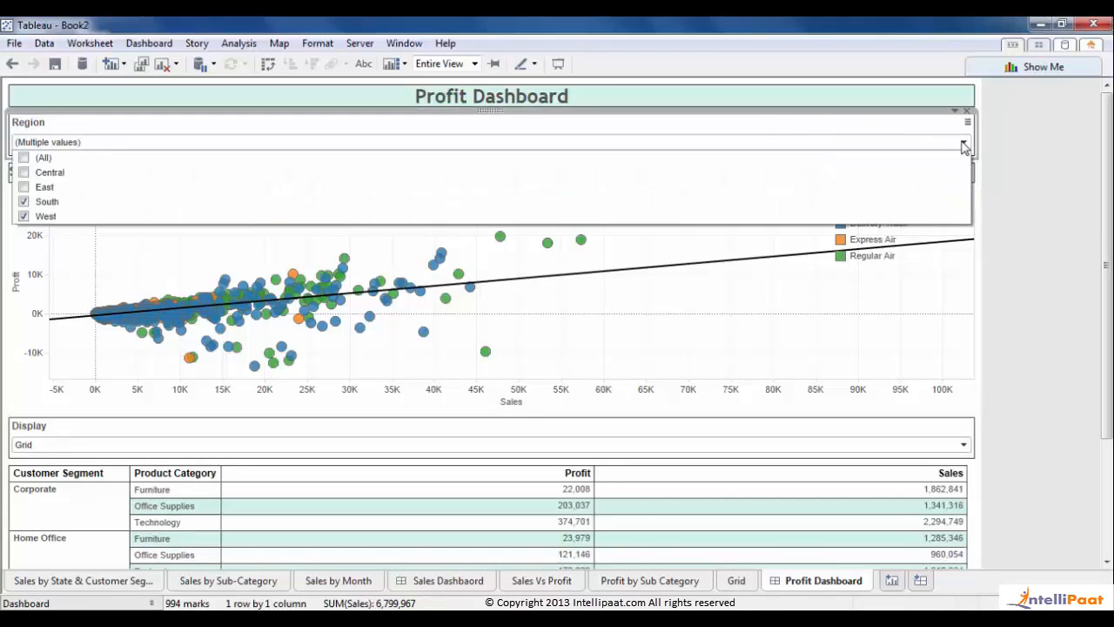
{"action": "left_click", "coordinate": [24, 158]}
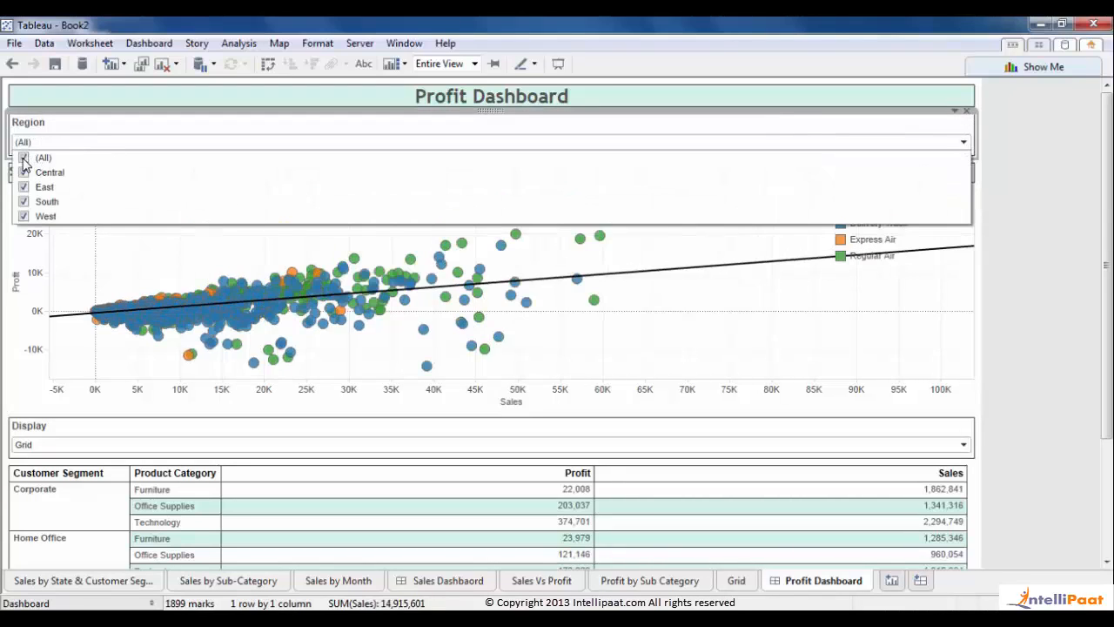
{"action": "left_click", "coordinate": [900, 444]}
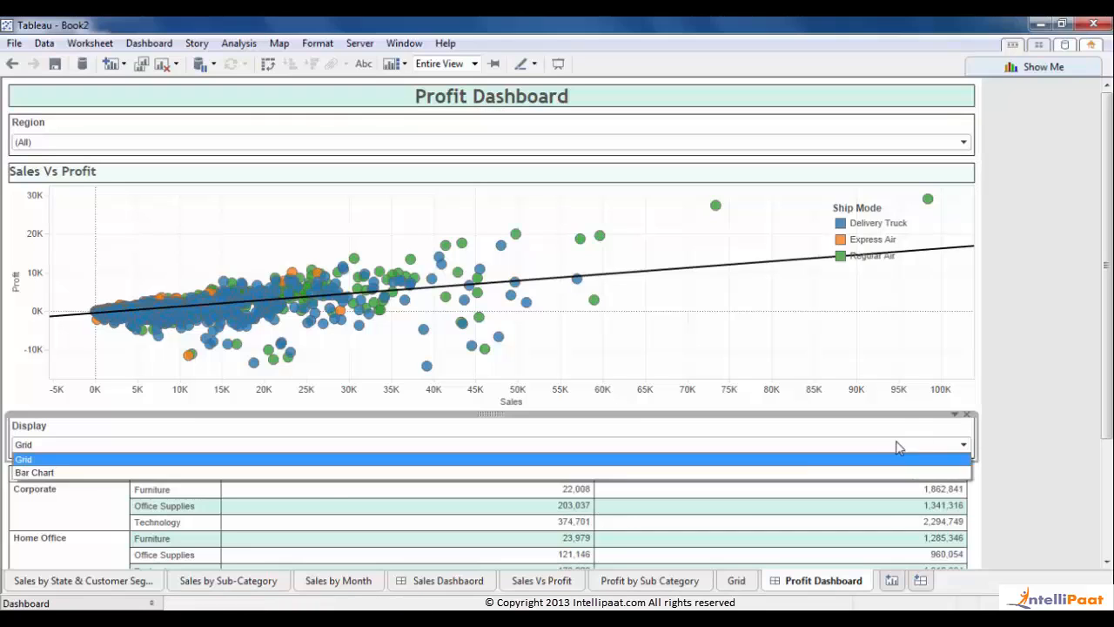
{"action": "left_click", "coordinate": [278, 474]}
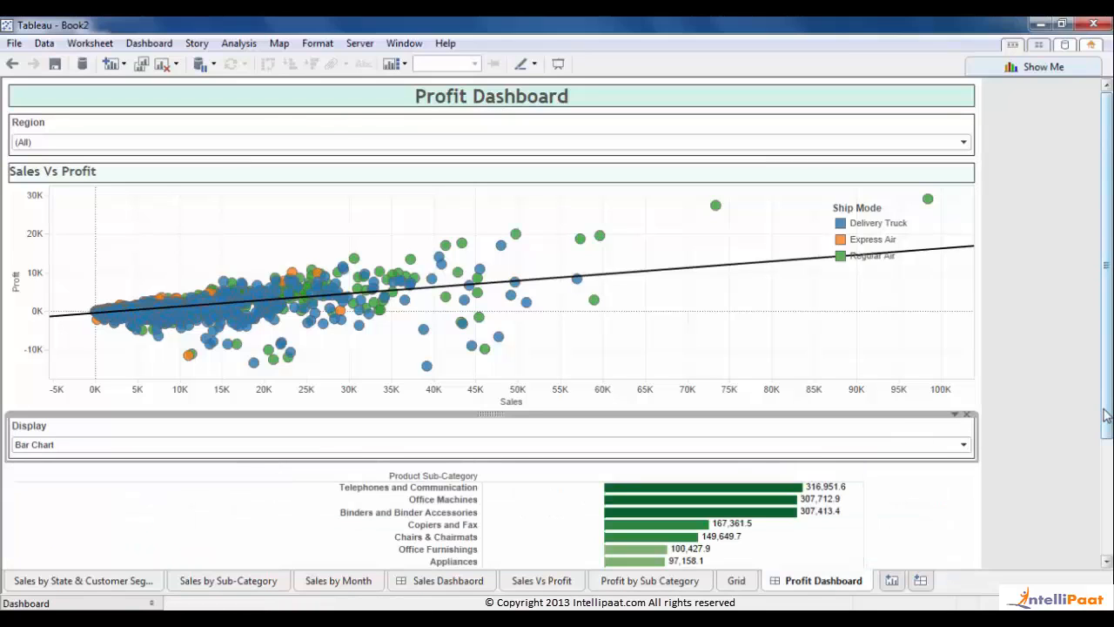
{"action": "left_click_drag", "start_coordinate": [1106, 416], "coordinate": [1107, 451]}
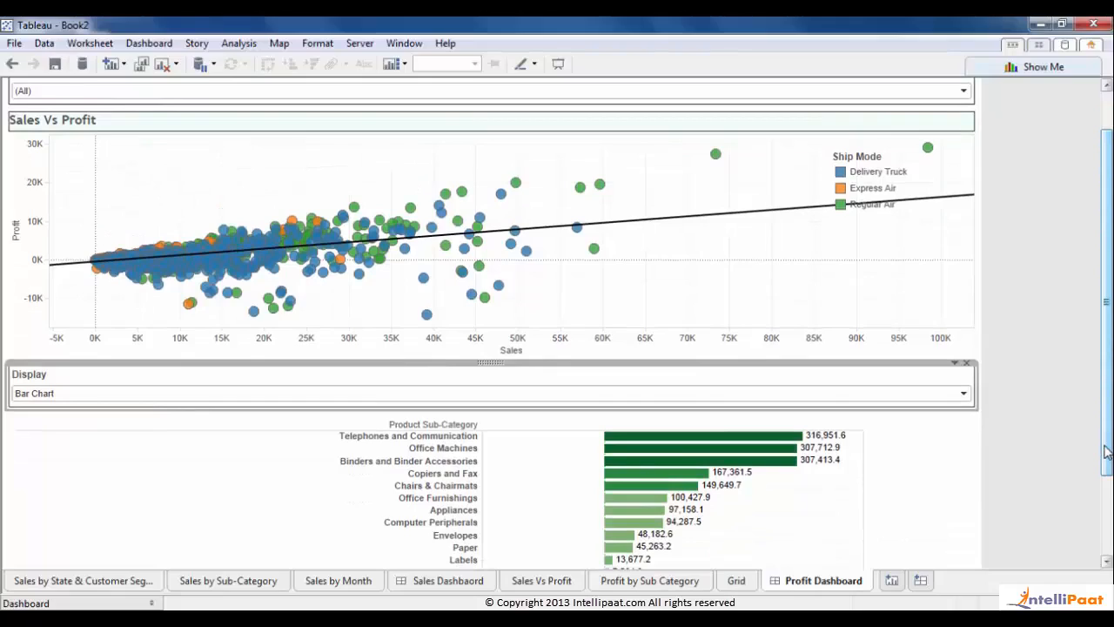
- Enter presentation mode with F7 and set Display back to Grid
{"action": "key", "text": "F7"}
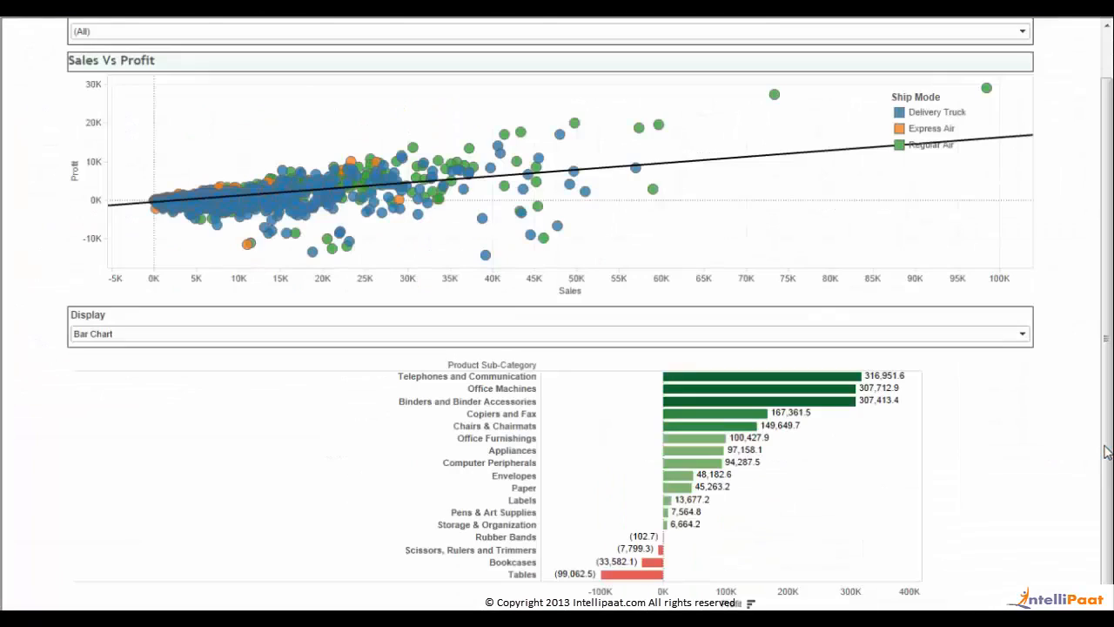
{"action": "left_click", "coordinate": [1024, 338]}
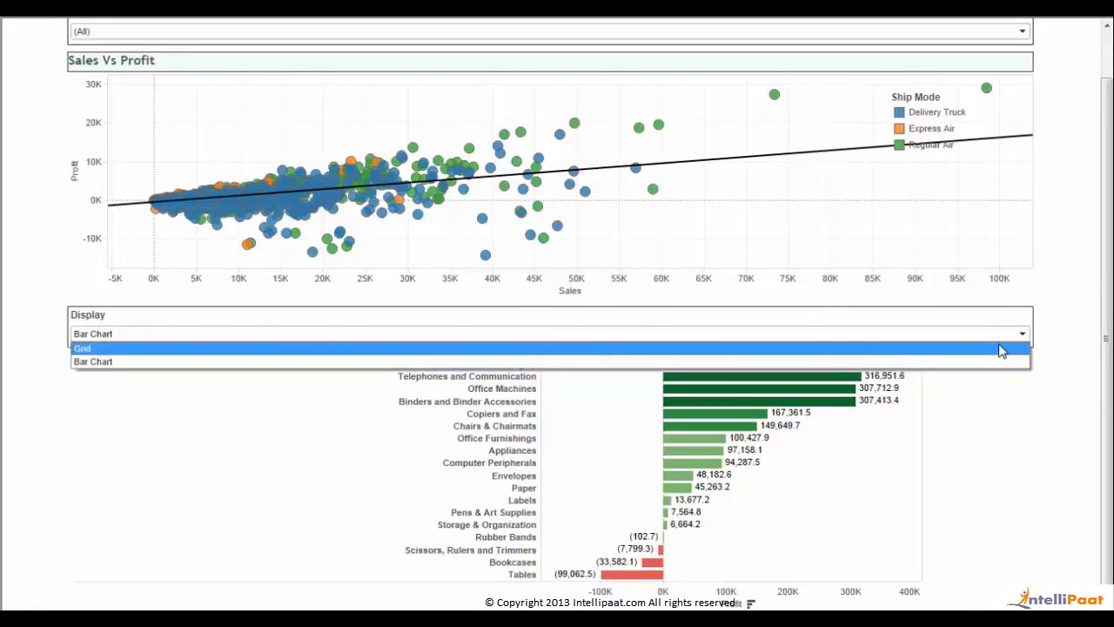
{"action": "left_click", "coordinate": [1001, 346]}
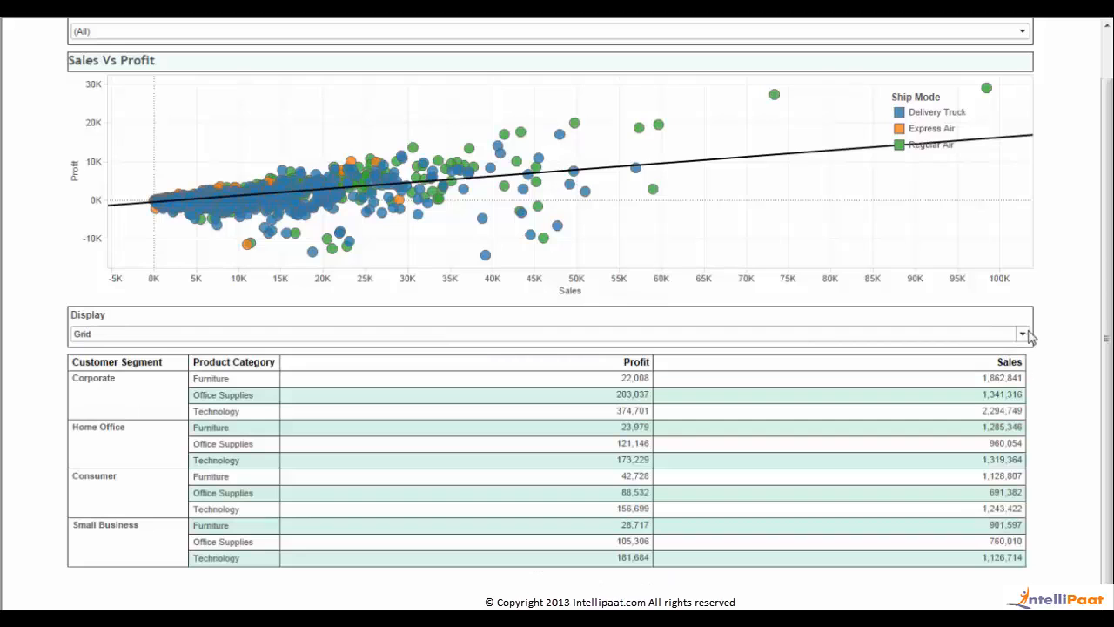
{"action": "scroll", "coordinate": [480, 105], "scroll_direction": "up", "scroll_amount": 2}
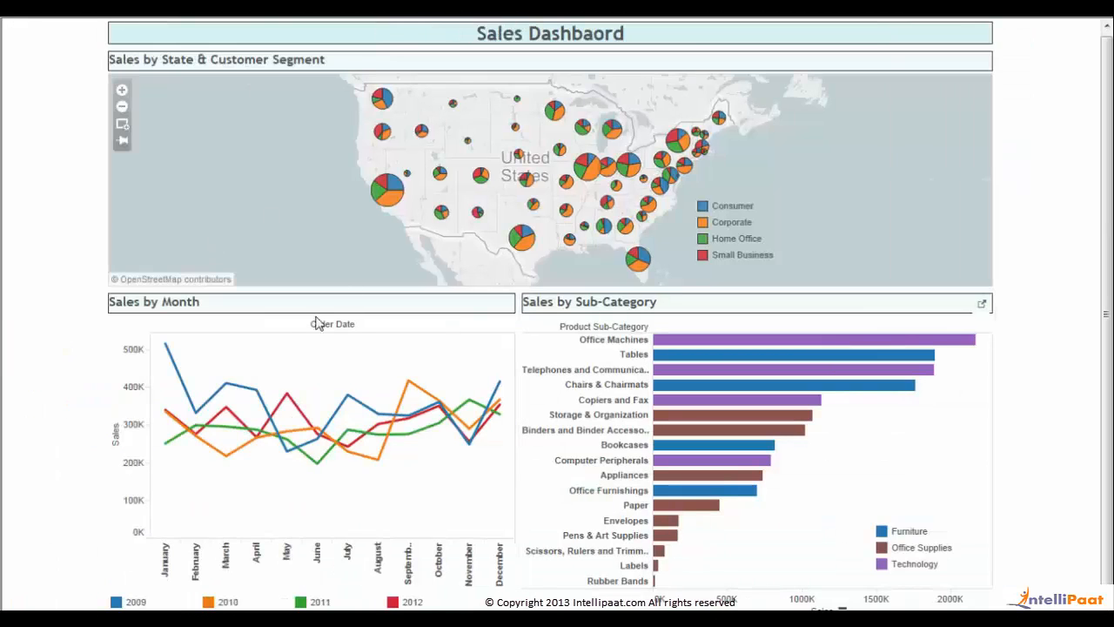
- Exit presentation mode and open Format Container for the Sales by Month container
{"action": "key", "text": "Escape"}
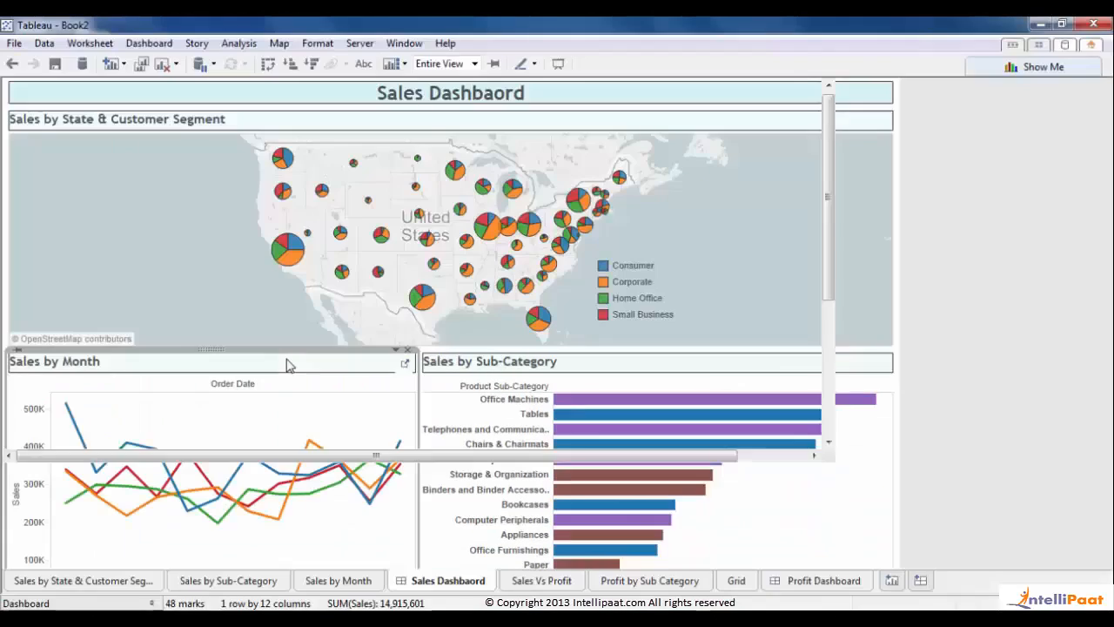
{"action": "left_click", "coordinate": [392, 354]}
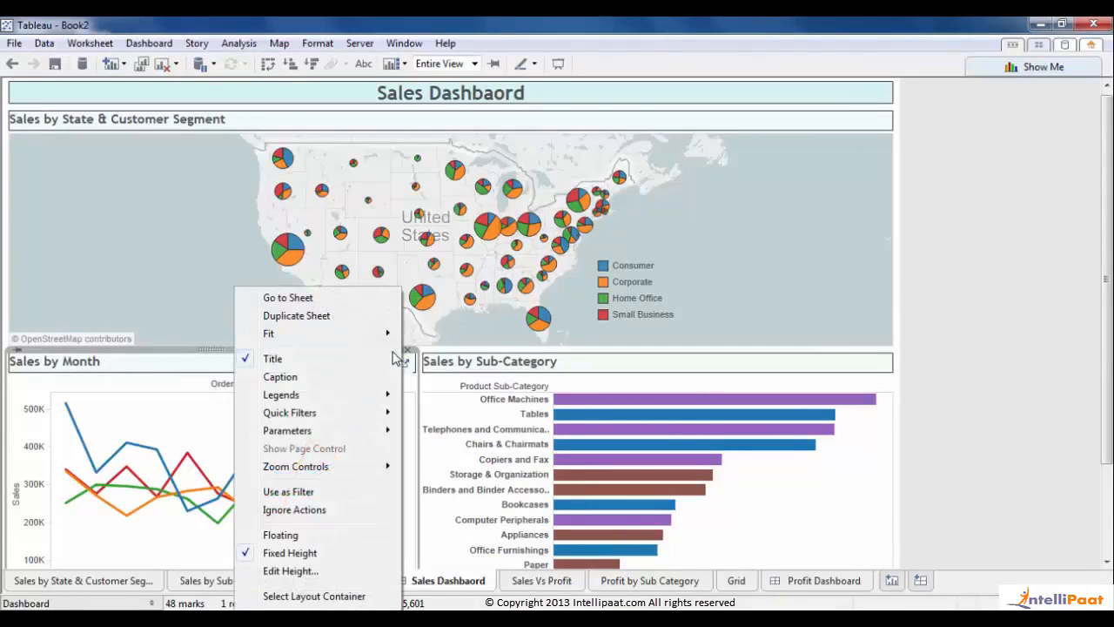
{"action": "left_click", "coordinate": [322, 596]}
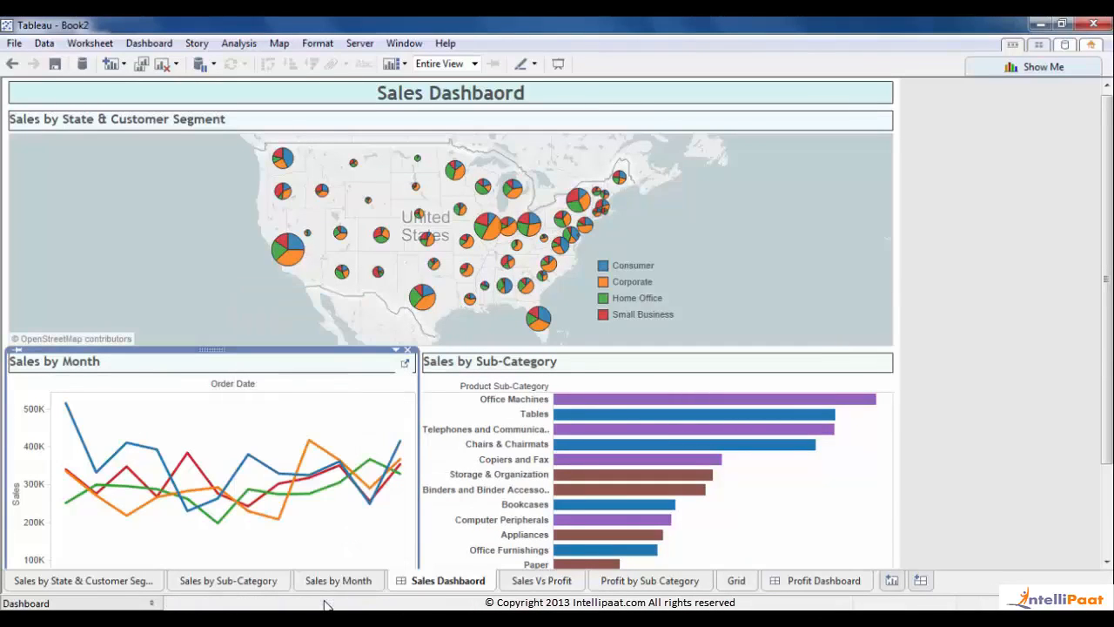
{"action": "left_click", "coordinate": [396, 352]}
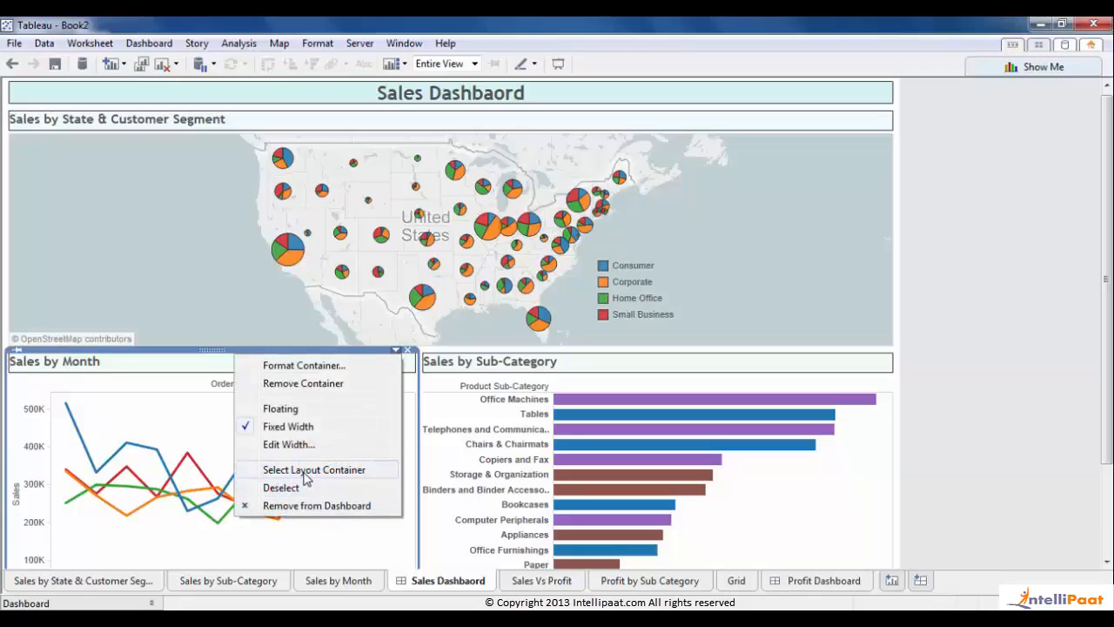
{"action": "left_click", "coordinate": [312, 366]}
- Set a solid dark grey container border and widen Sales by Month slightly
{"action": "left_click", "coordinate": [133, 154]}
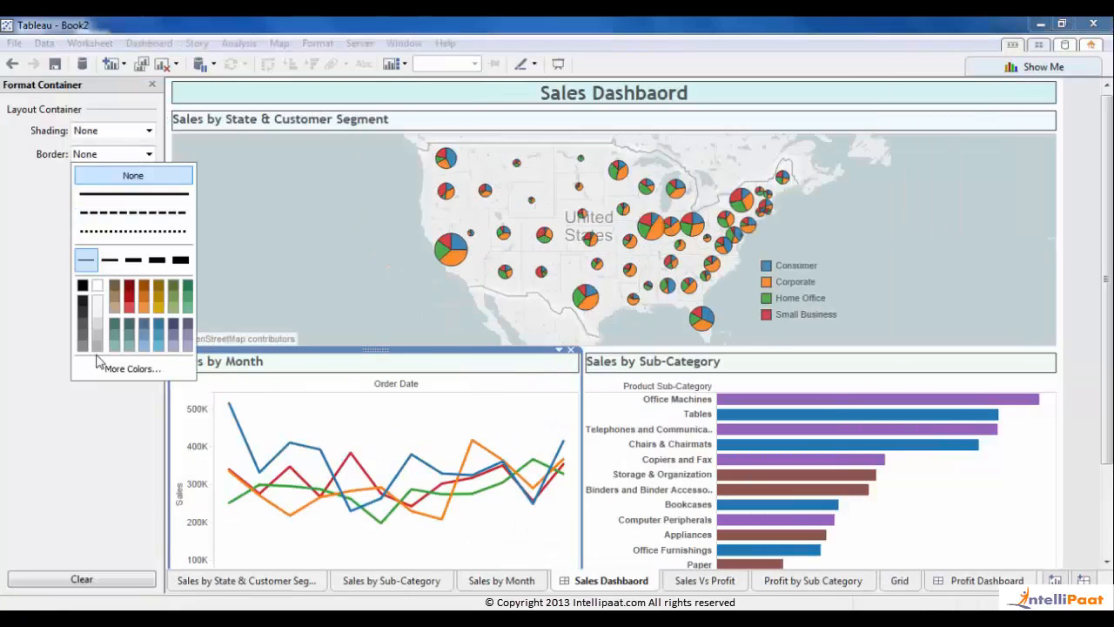
{"action": "left_click", "coordinate": [82, 311]}
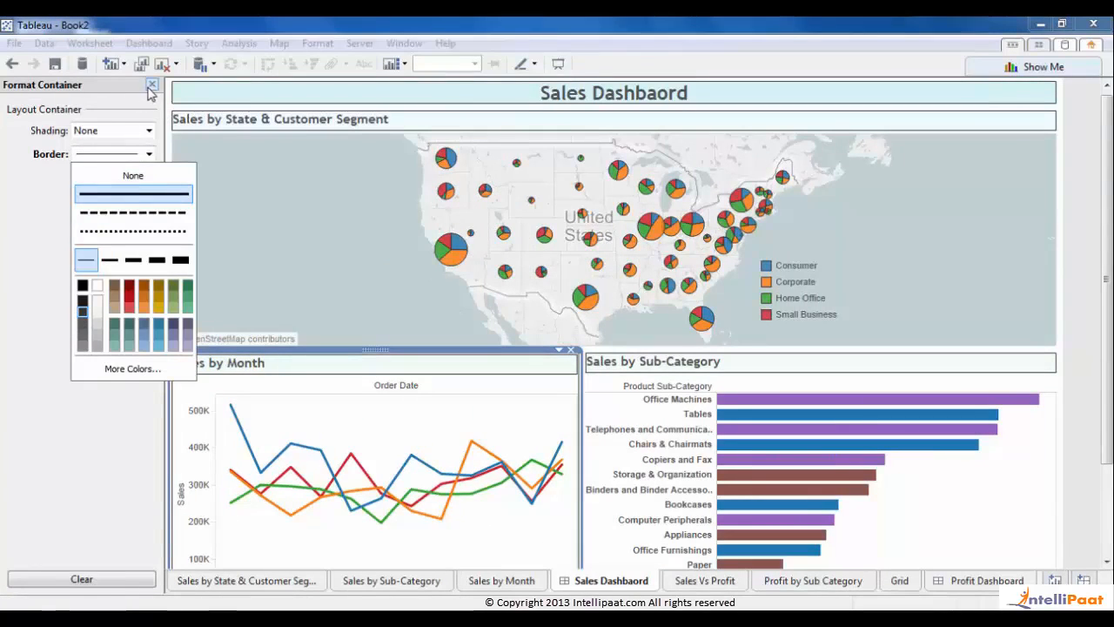
{"action": "left_click", "coordinate": [151, 85]}
{"action": "left_click", "coordinate": [152, 85]}
{"action": "left_click", "coordinate": [986, 310]}
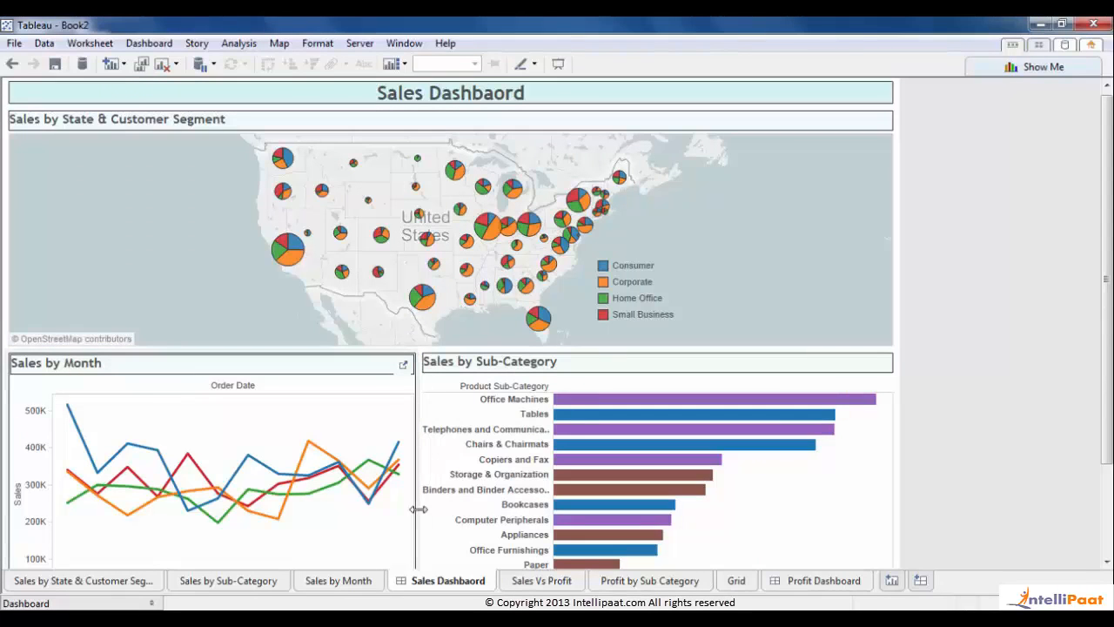
{"action": "left_click_drag", "start_coordinate": [418, 508], "coordinate": [433, 507]}
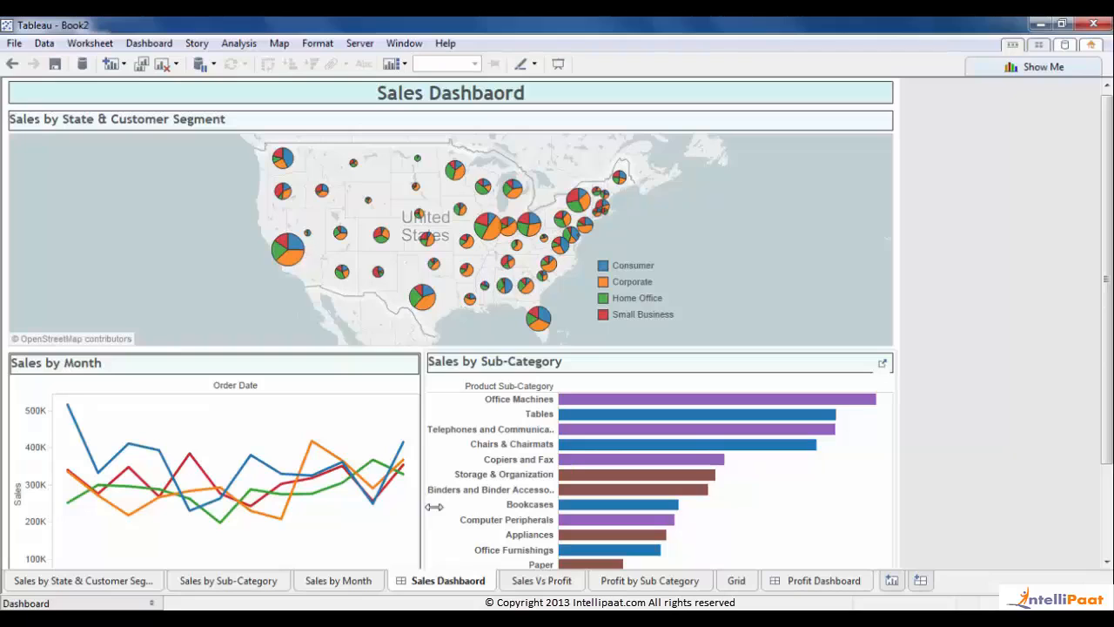
- Hide the Sales by State & Customer Segment, Sales by Sub-Category and Sales by Month worksheets
{"action": "right_click", "coordinate": [59, 588]}
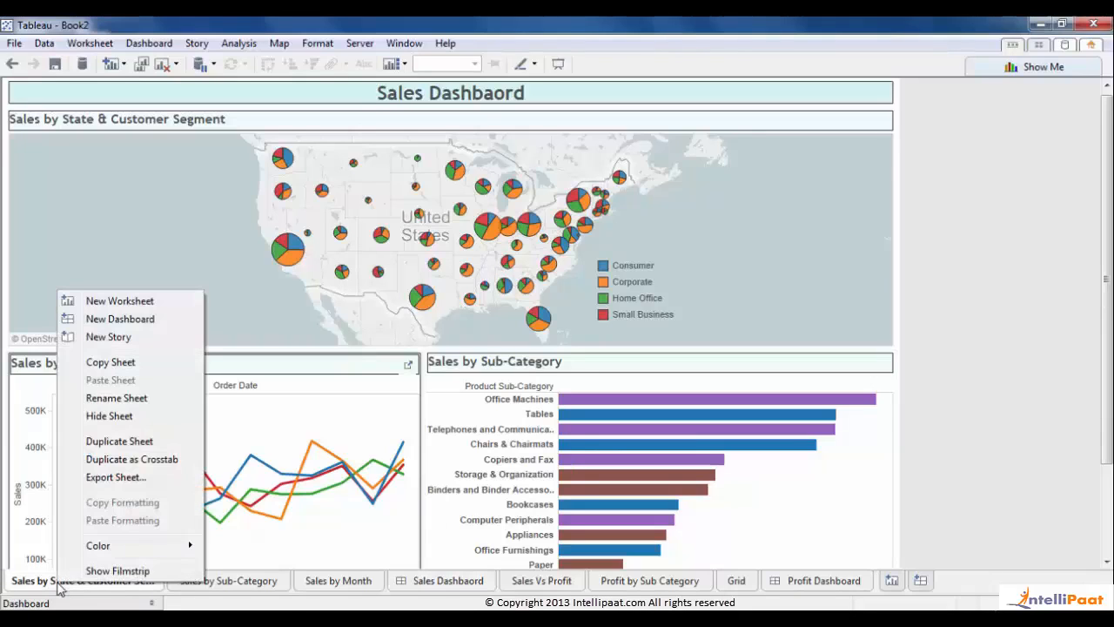
{"action": "left_click", "coordinate": [147, 417]}
{"action": "right_click", "coordinate": [117, 581]}
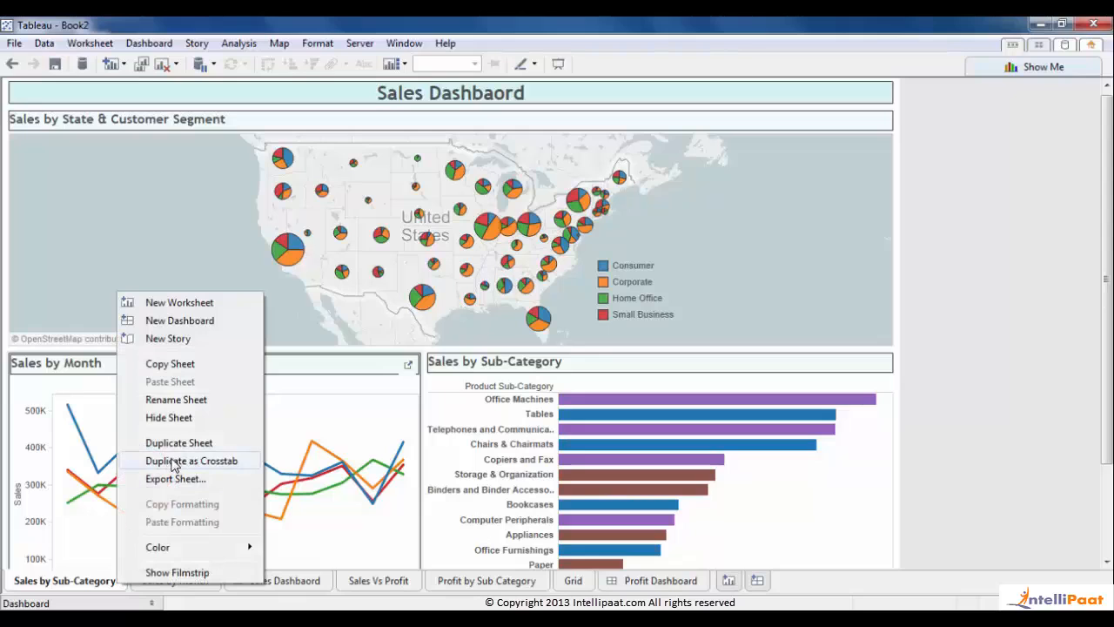
{"action": "left_click", "coordinate": [170, 419]}
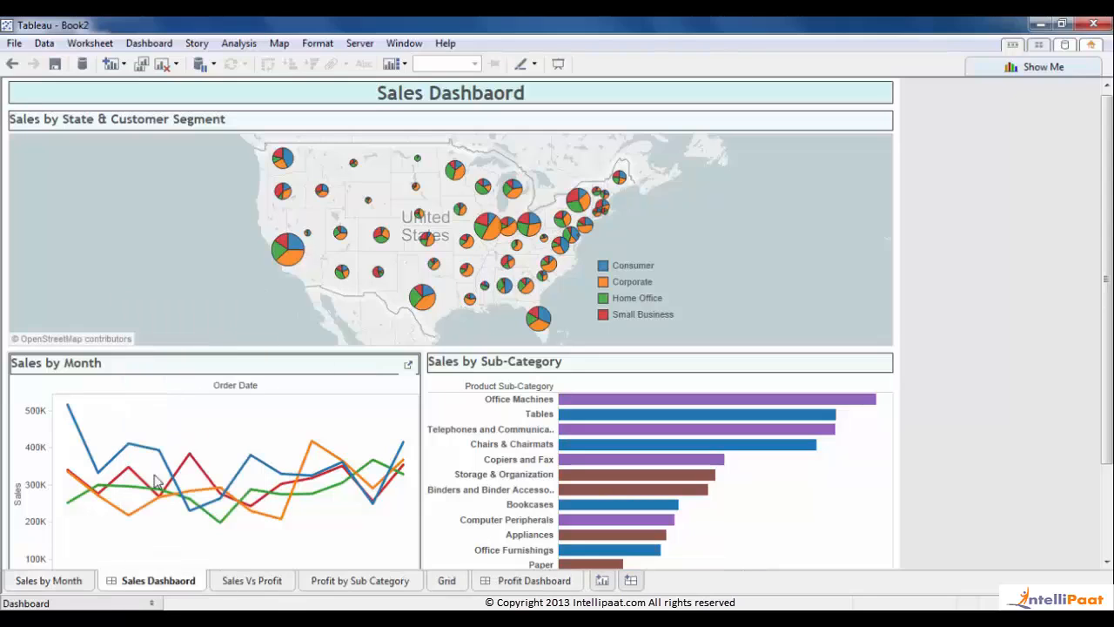
{"action": "right_click", "coordinate": [75, 581]}
{"action": "left_click", "coordinate": [134, 414]}
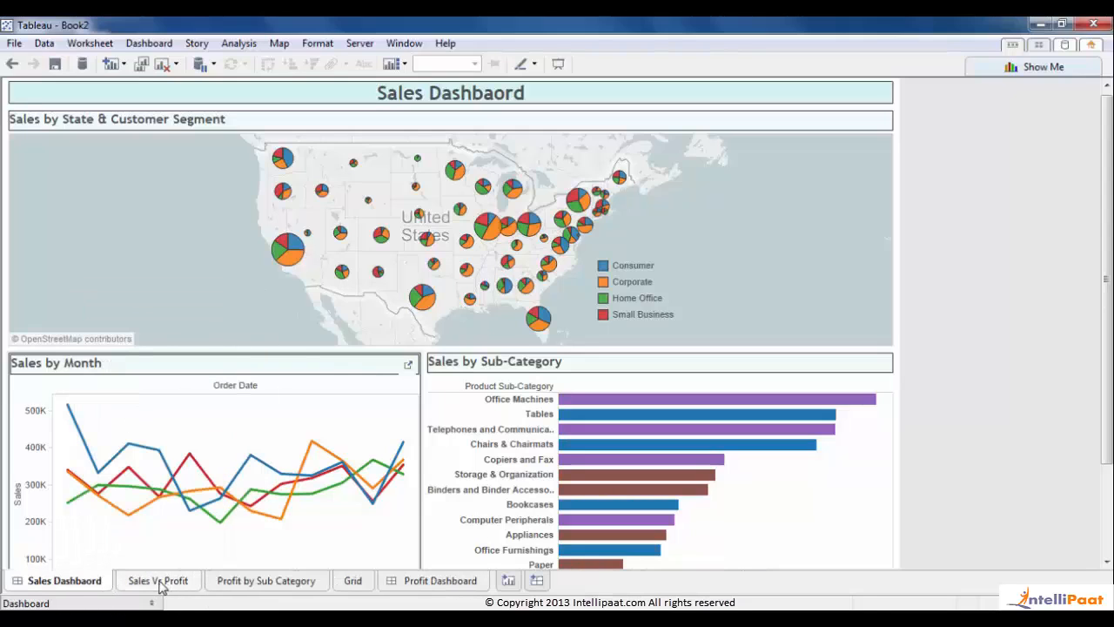
- Hide the Sales Vs Profit, Profit by Sub Category and Grid worksheets
{"action": "right_click", "coordinate": [159, 588]}
{"action": "left_click", "coordinate": [207, 420]}
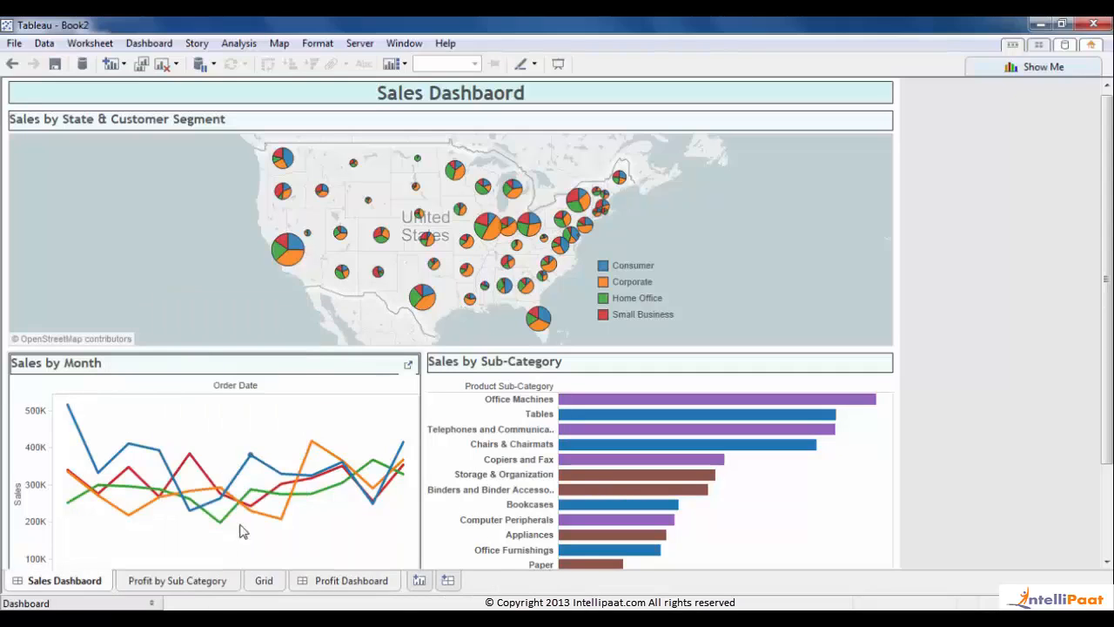
{"action": "right_click", "coordinate": [193, 581]}
{"action": "left_click", "coordinate": [277, 415]}
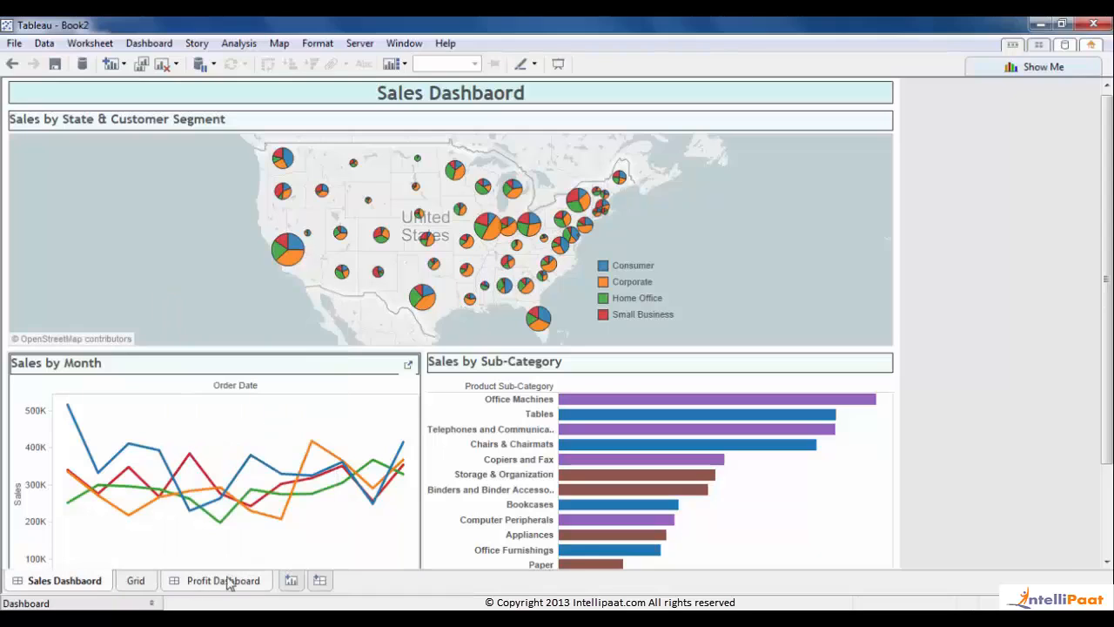
{"action": "right_click", "coordinate": [136, 580]}
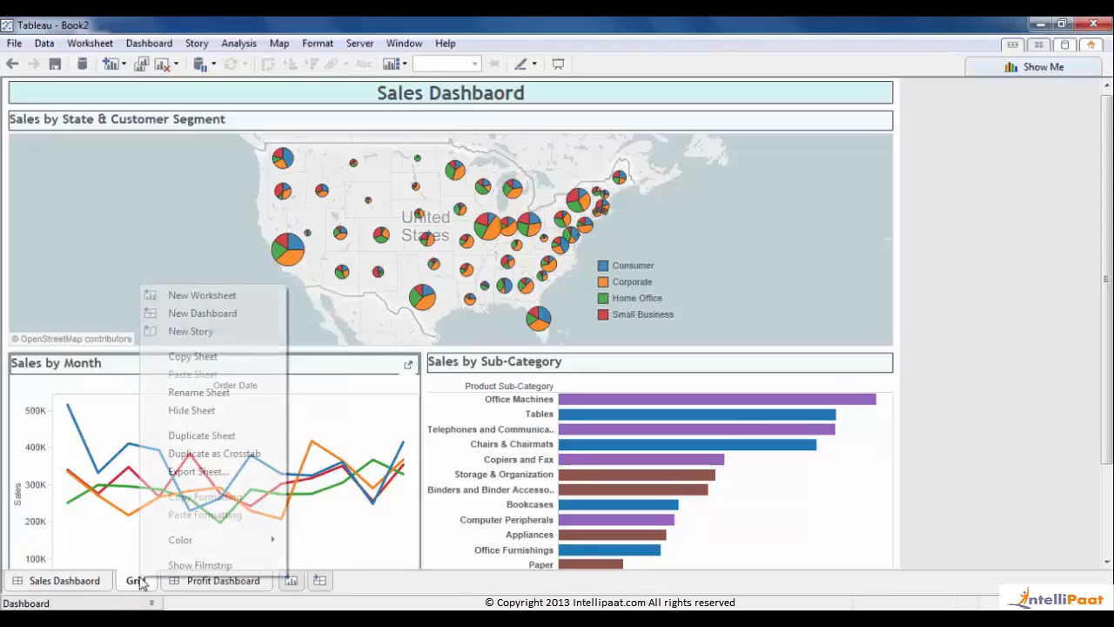
{"action": "left_click", "coordinate": [183, 411]}
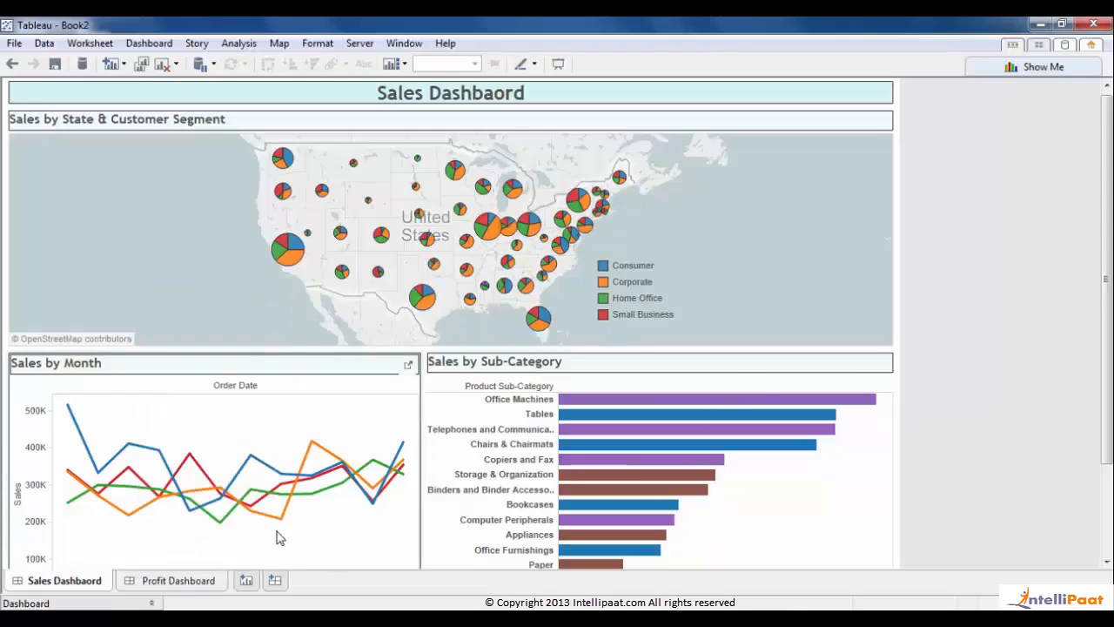
- In full-screen presentation, set the Profit Dashboard's Display option to Bar Chart, then return to editing
{"action": "key", "text": "F7"}
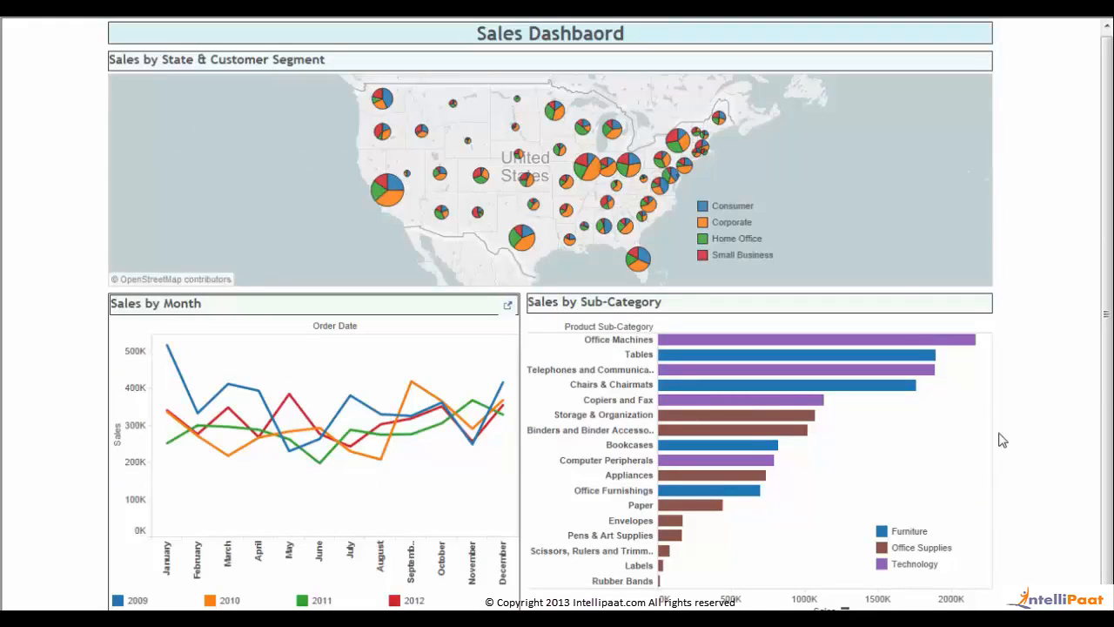
{"action": "key", "text": "Right"}
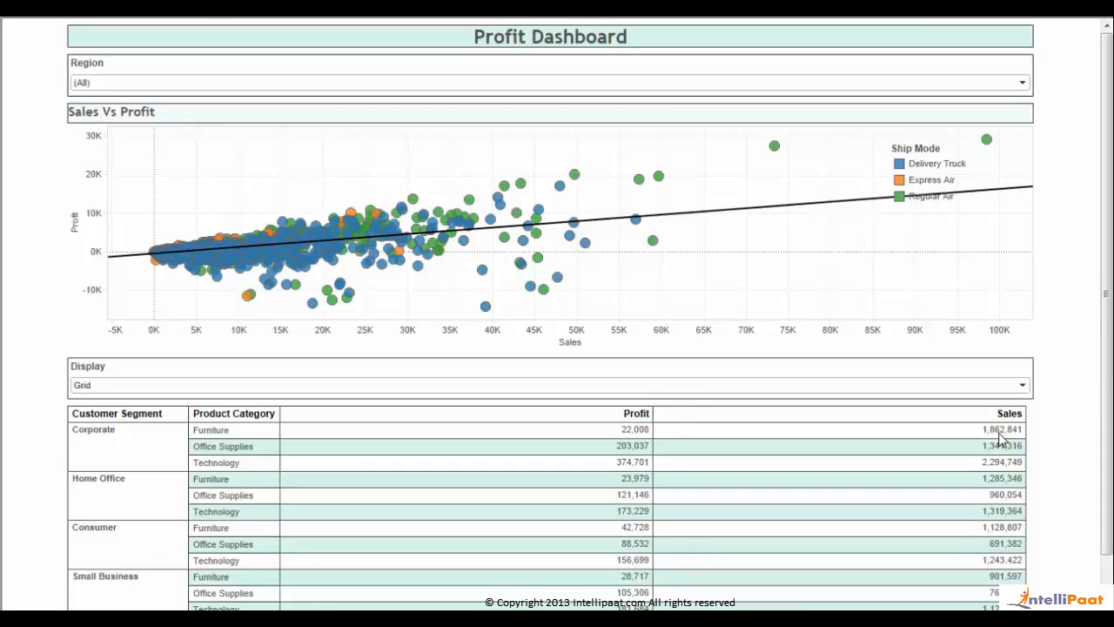
{"action": "left_click", "coordinate": [686, 388]}
{"action": "left_click", "coordinate": [644, 413]}
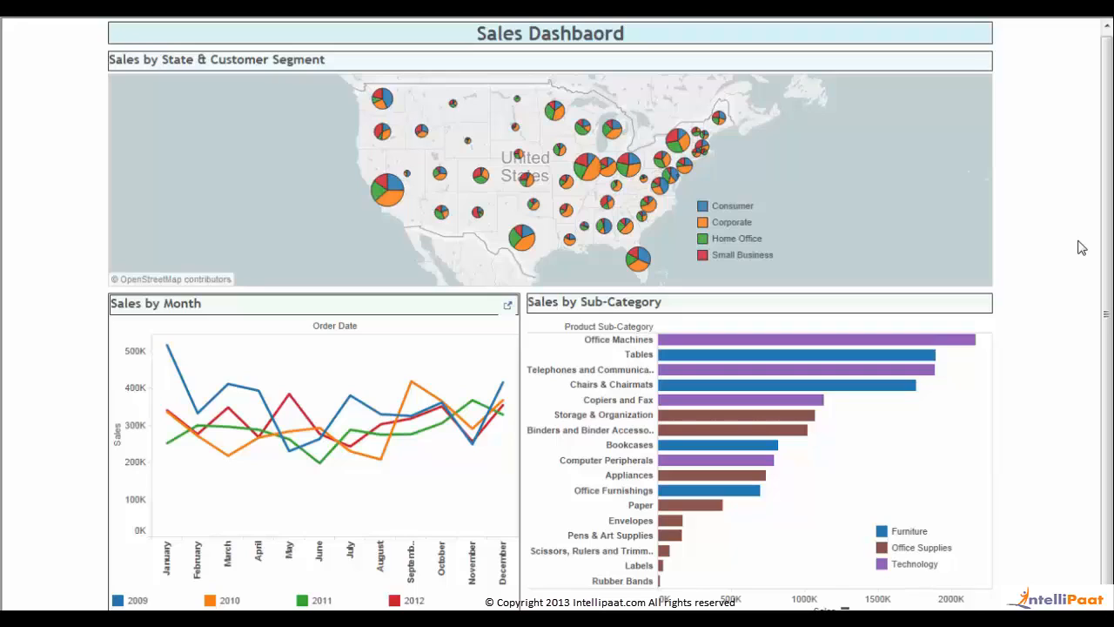
{"action": "key", "text": "Escape"}
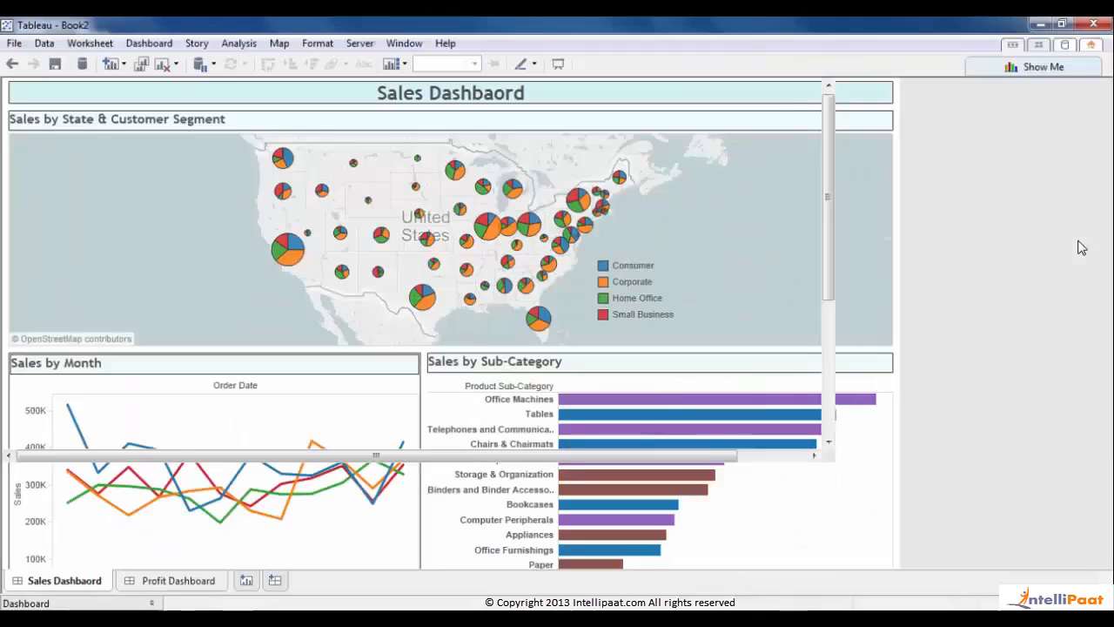
{"action": "left_click", "coordinate": [608, 369]}
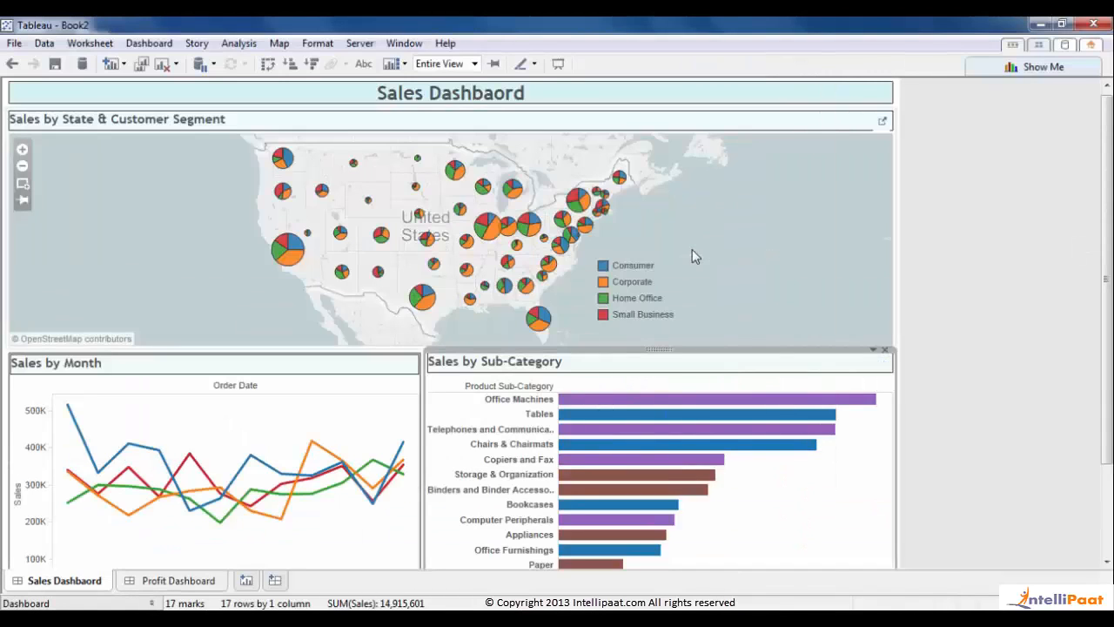
- Check the map zone's options, then start a new filter action from Dashboard > Actions
{"action": "left_click", "coordinate": [731, 214]}
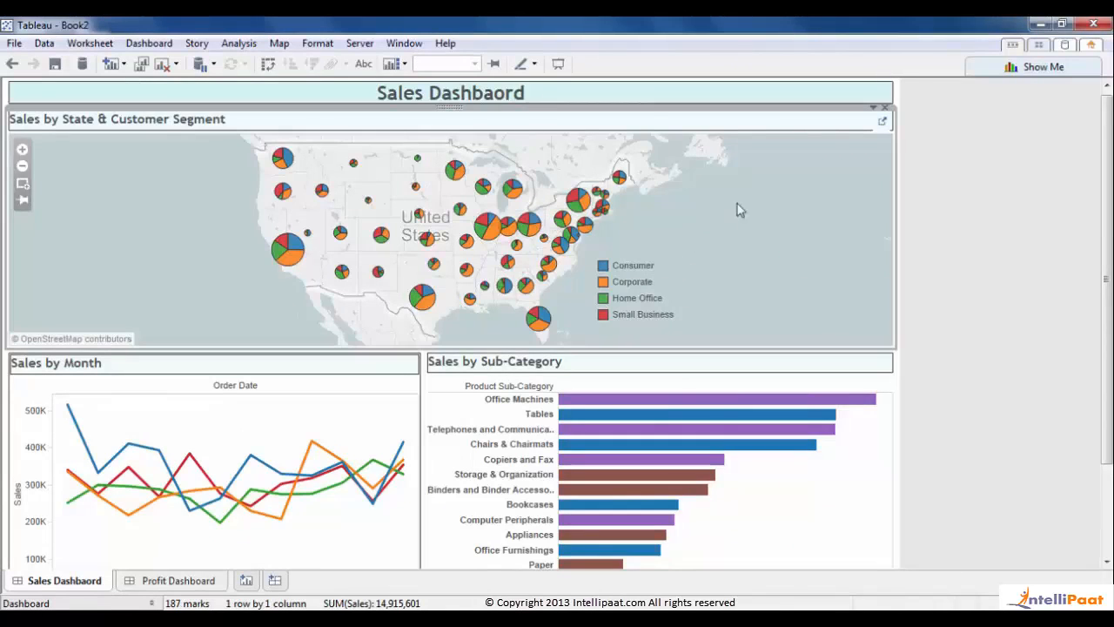
{"action": "left_click", "coordinate": [874, 110]}
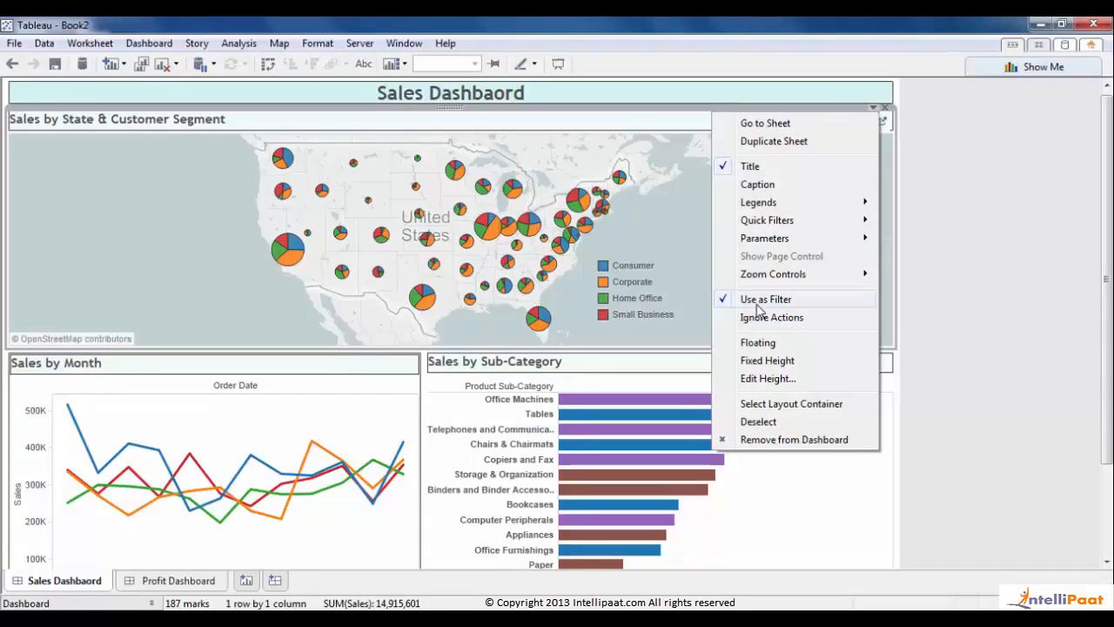
{"action": "left_click", "coordinate": [196, 252]}
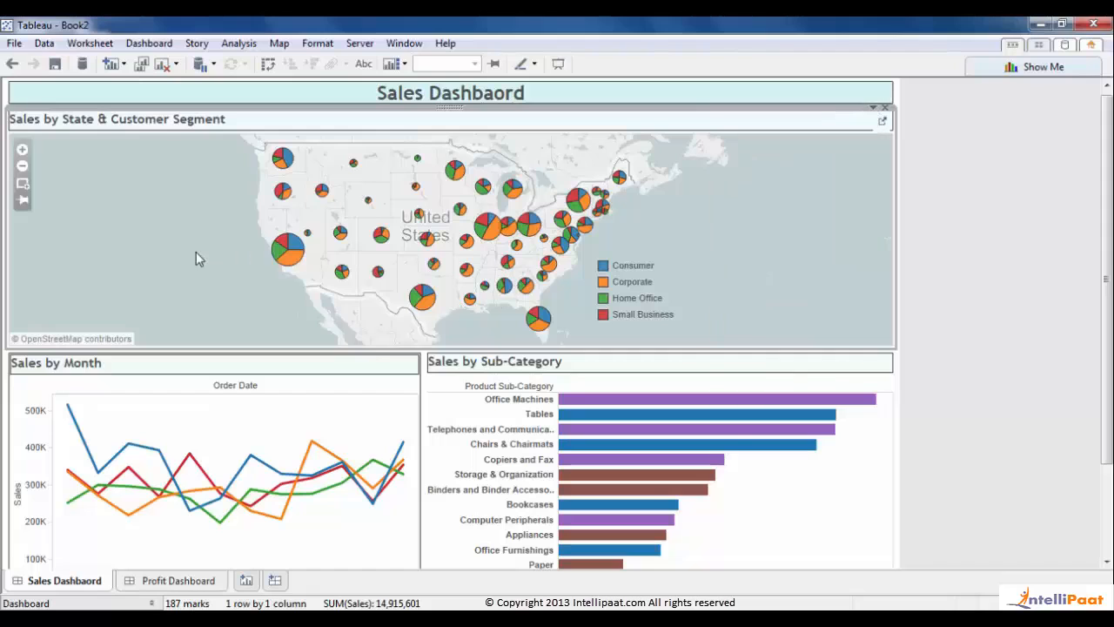
{"action": "left_click", "coordinate": [131, 44]}
{"action": "left_click", "coordinate": [165, 185]}
{"action": "left_click", "coordinate": [339, 398]}
{"action": "left_click", "coordinate": [426, 401]}
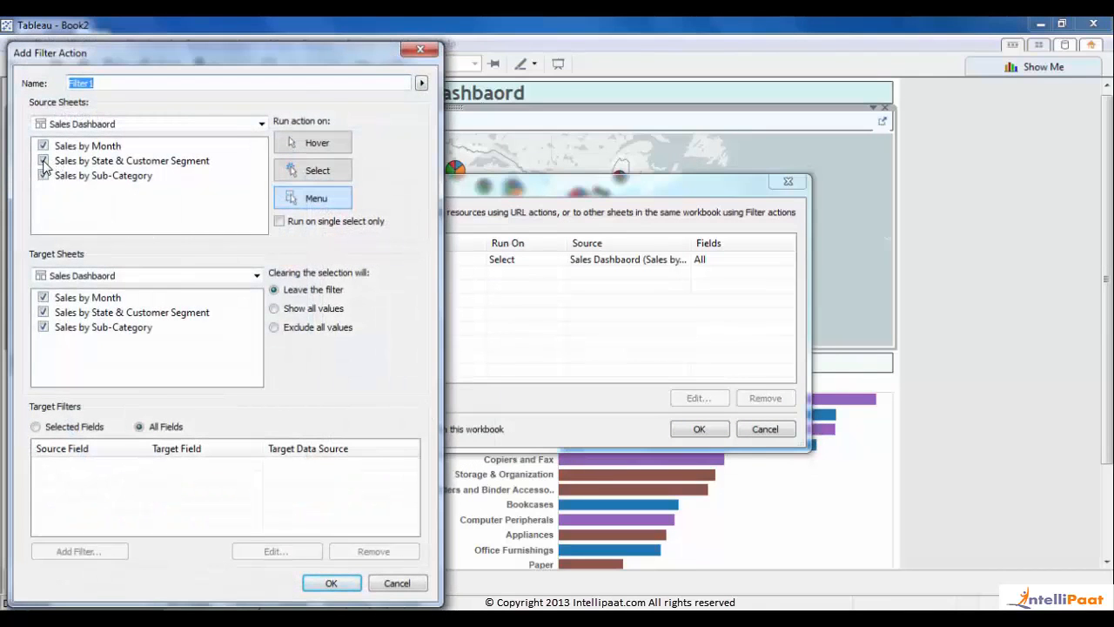
- Use Sales by Sub-Category as the source, target the Profit Dashboard, and run on Select
{"action": "left_click", "coordinate": [44, 162]}
{"action": "left_click", "coordinate": [43, 176]}
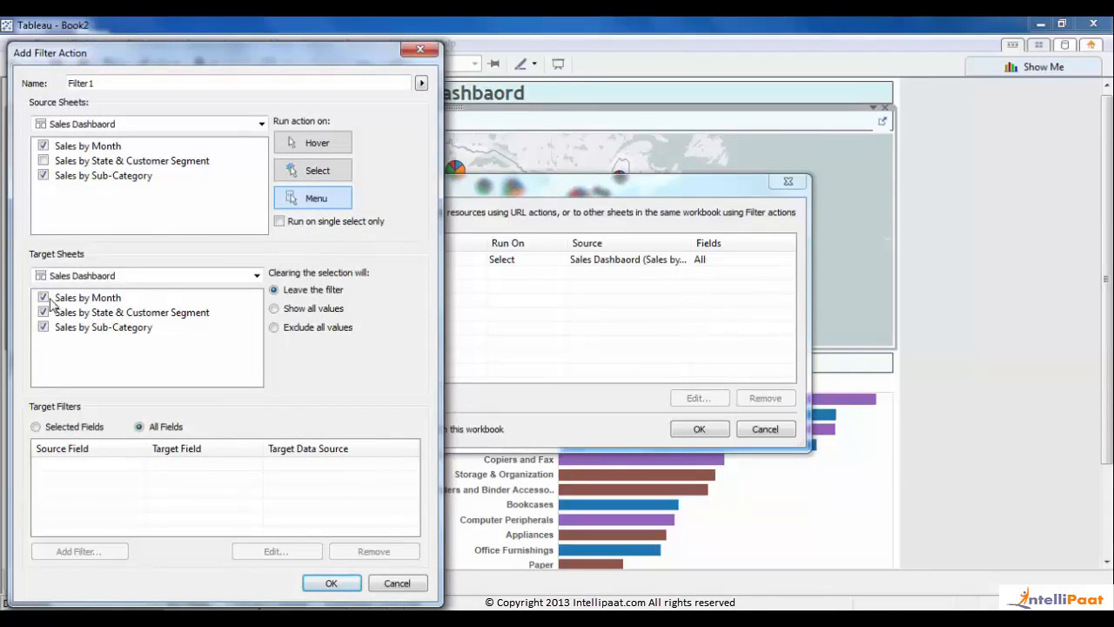
{"action": "left_click", "coordinate": [74, 275]}
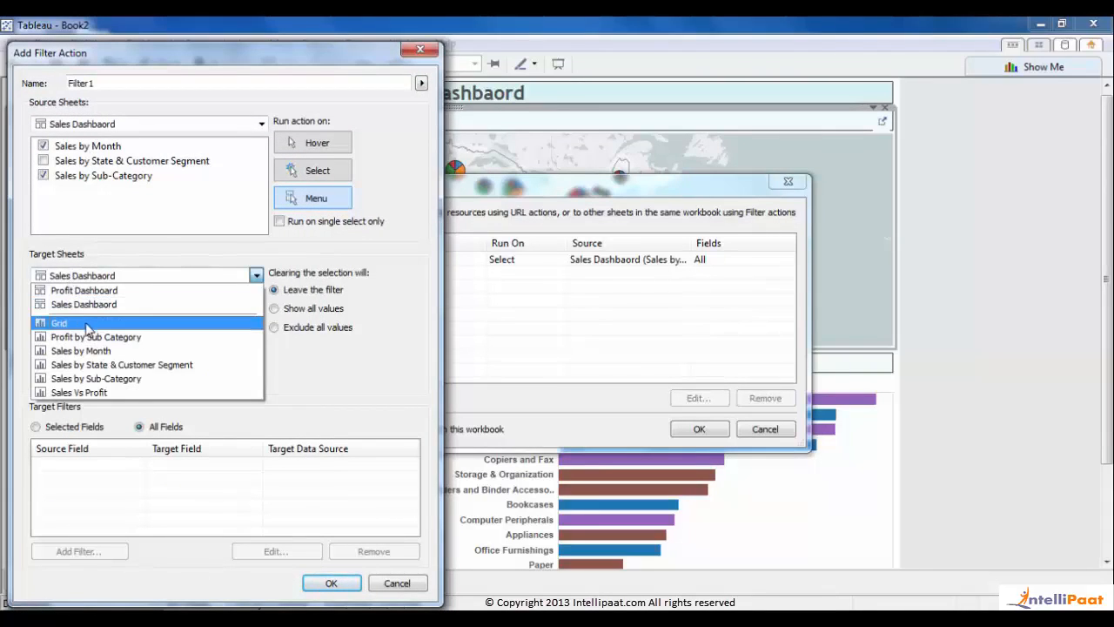
{"action": "left_click", "coordinate": [90, 292]}
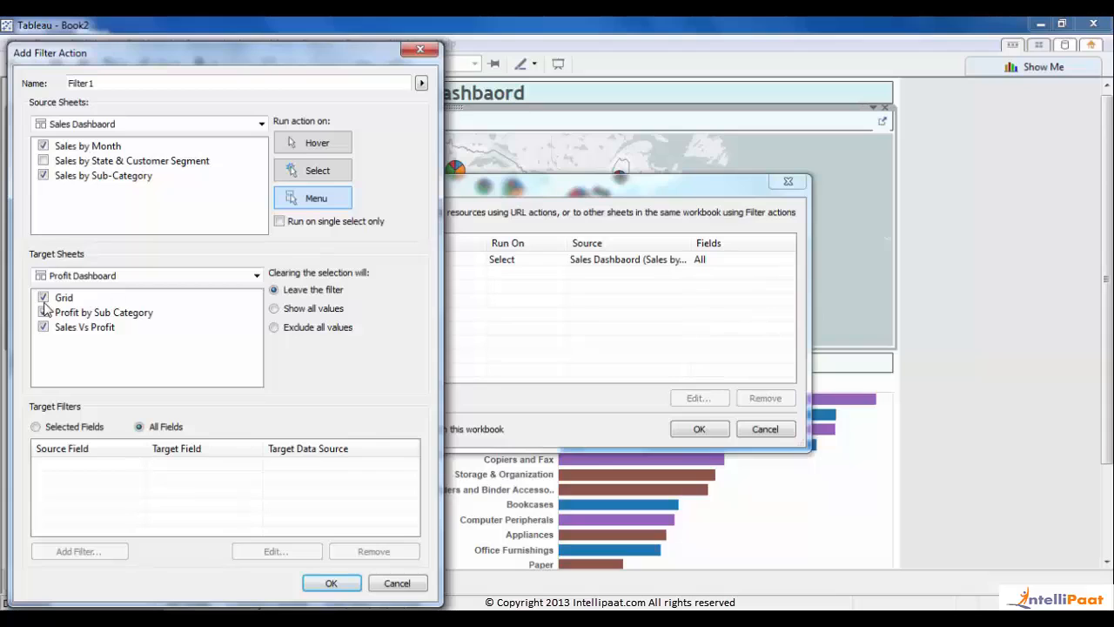
{"action": "left_click", "coordinate": [339, 168]}
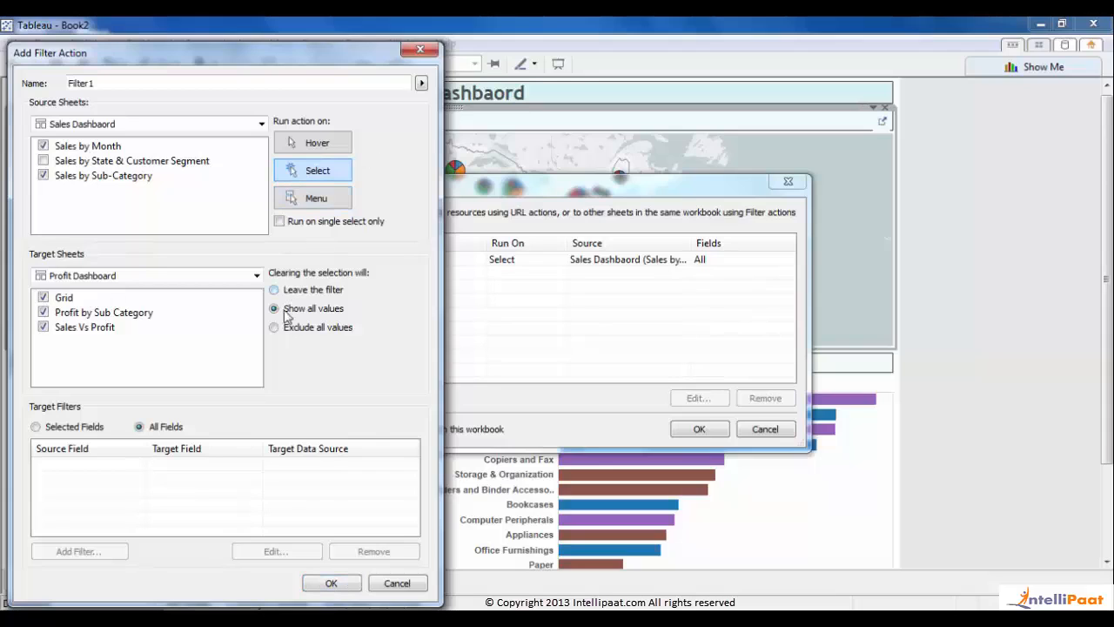
{"action": "left_click", "coordinate": [36, 427]}
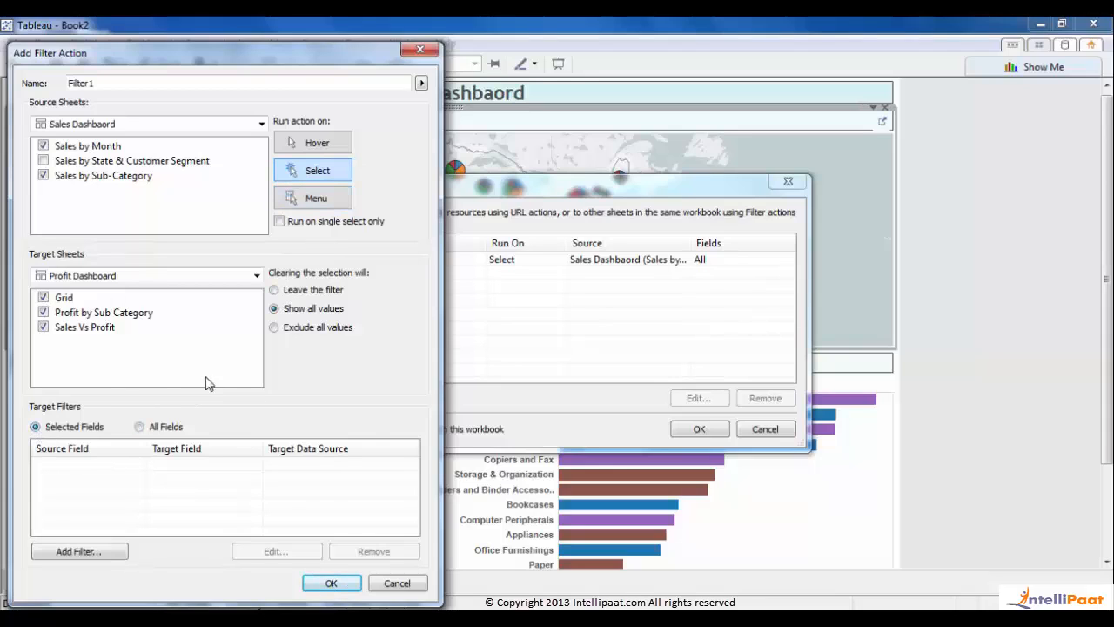
- Untick the Grid, Sales Vs Profit and Profit by Sub Category targets, filter on all fields, and save
{"action": "left_click", "coordinate": [44, 298]}
{"action": "left_click", "coordinate": [43, 327]}
{"action": "left_click", "coordinate": [44, 312]}
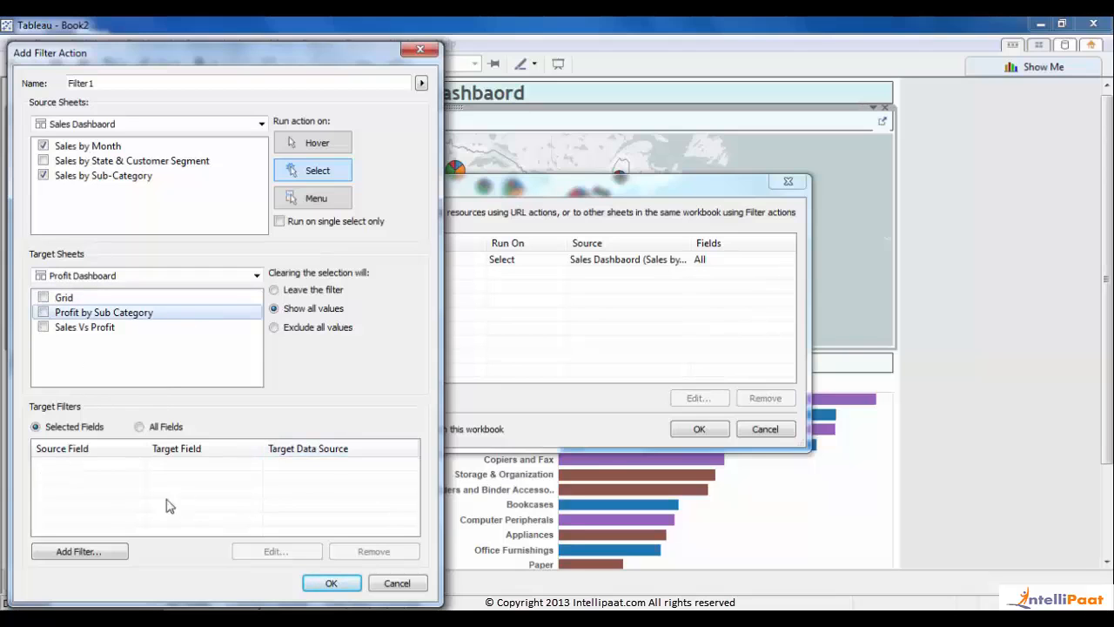
{"action": "left_click", "coordinate": [141, 427]}
{"action": "left_click", "coordinate": [339, 584]}
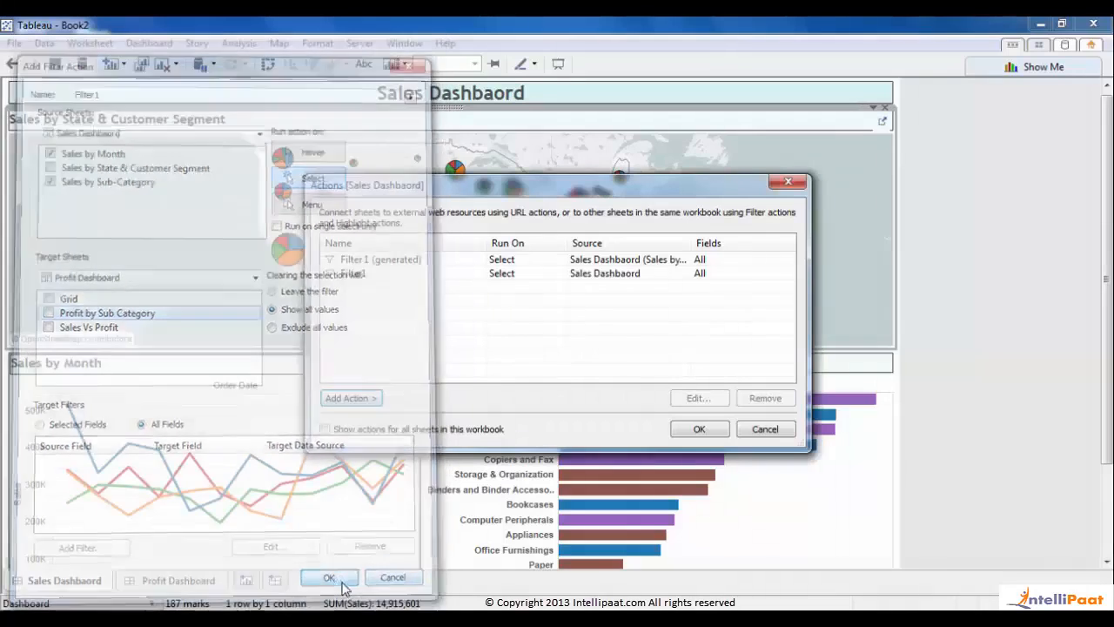
{"action": "left_click", "coordinate": [699, 428]}
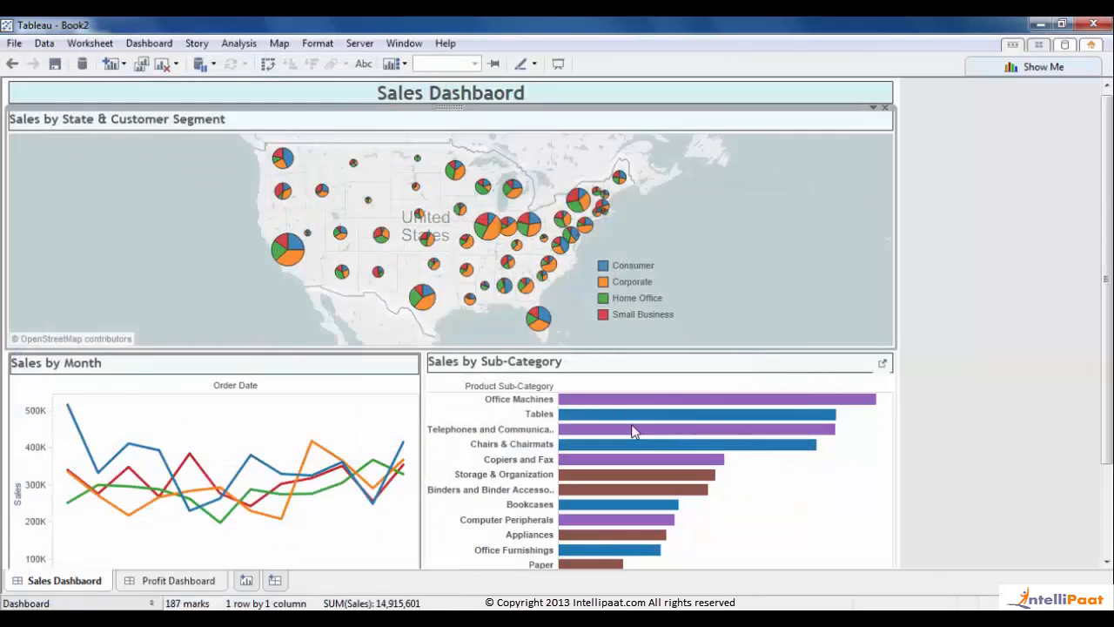
{"action": "left_click", "coordinate": [987, 442]}
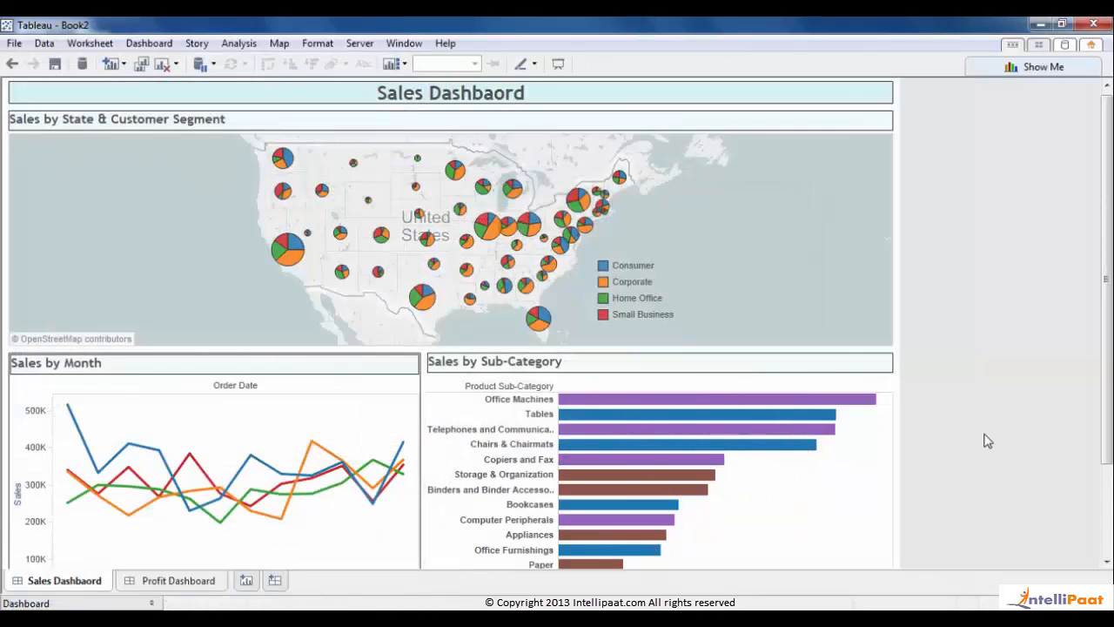
- In presentation mode, select the Office Machines bar to trigger the filter action, then clear the selection
{"action": "key", "text": "F7"}
{"action": "left_click", "coordinate": [694, 344]}
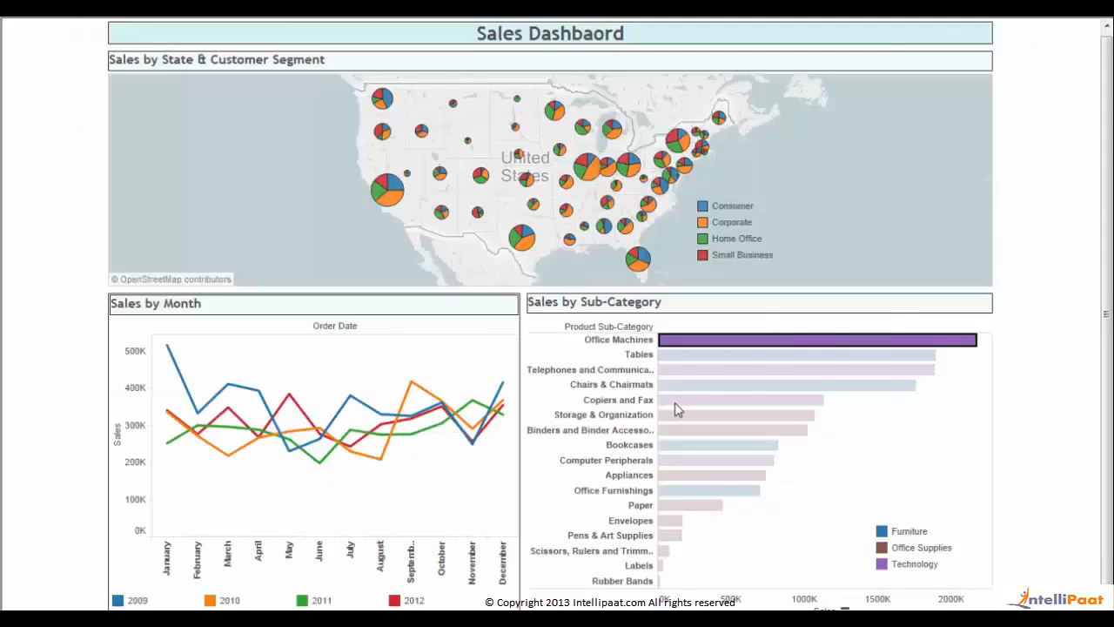
{"action": "mouse_move", "coordinate": [677, 407]}
{"action": "left_click", "coordinate": [670, 346]}
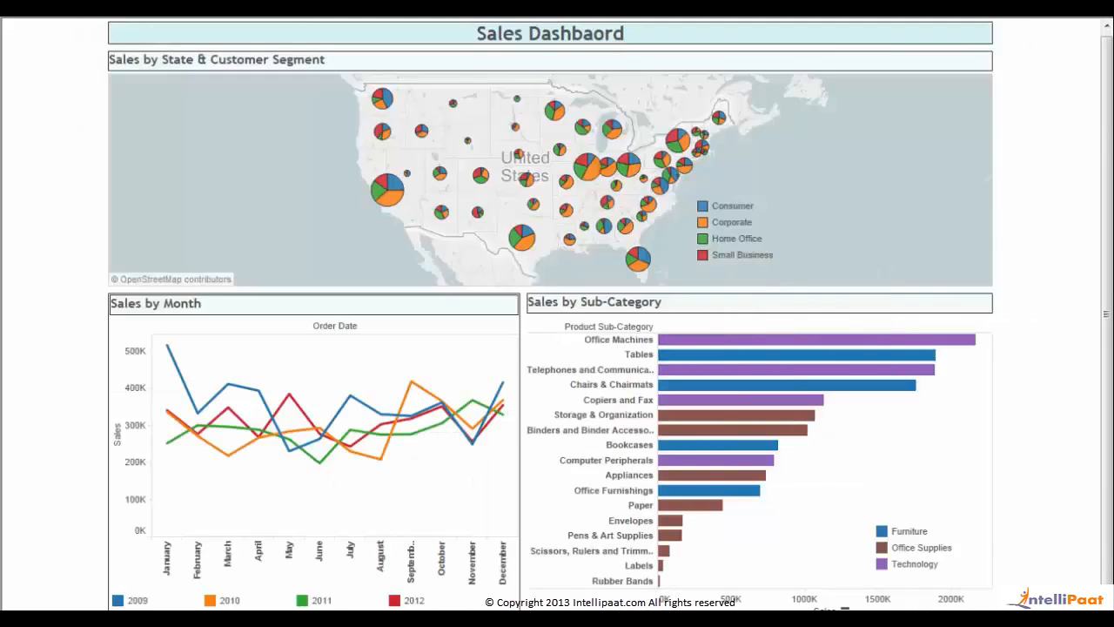